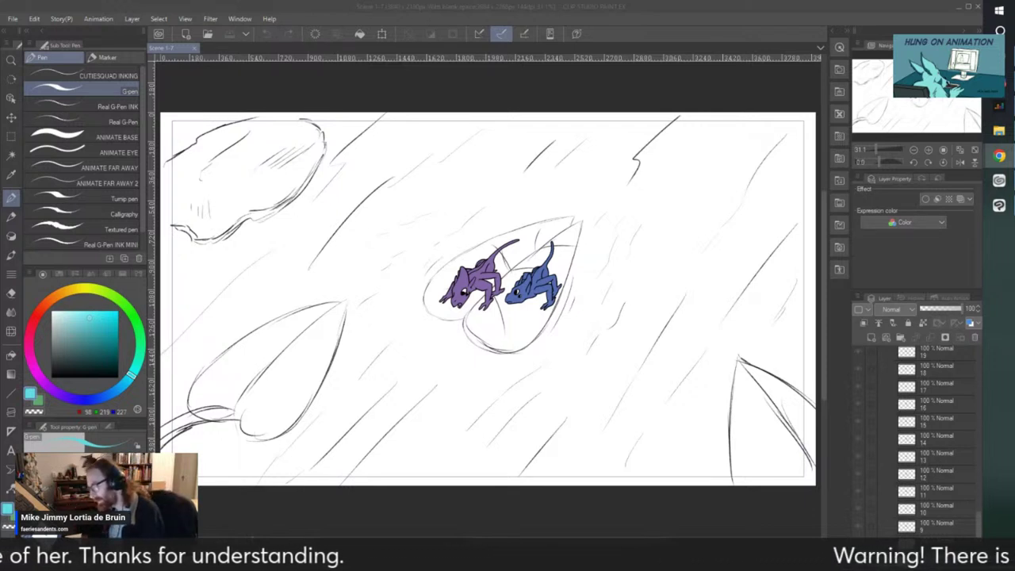
- Examine the purple creature's close-up at frame 209 of the timeline and return to frame 1
{"action": "scroll", "coordinate": [369, 529], "scroll_direction": "left", "scroll_amount": 3}
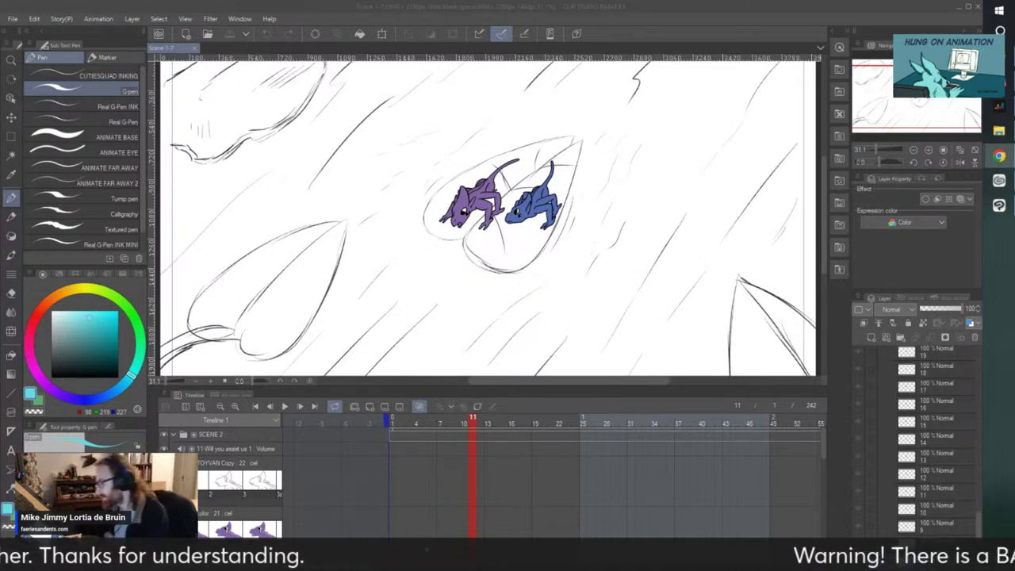
{"action": "key", "text": "alt+Tab"}
{"action": "scroll", "coordinate": [555, 476], "scroll_direction": "right", "scroll_amount": 12}
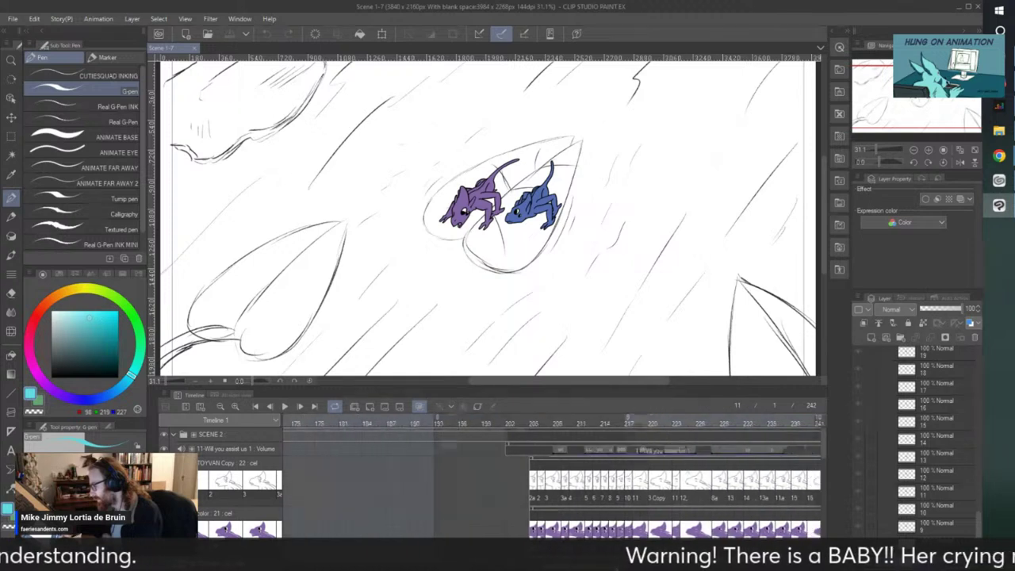
{"action": "left_click", "coordinate": [431, 420]}
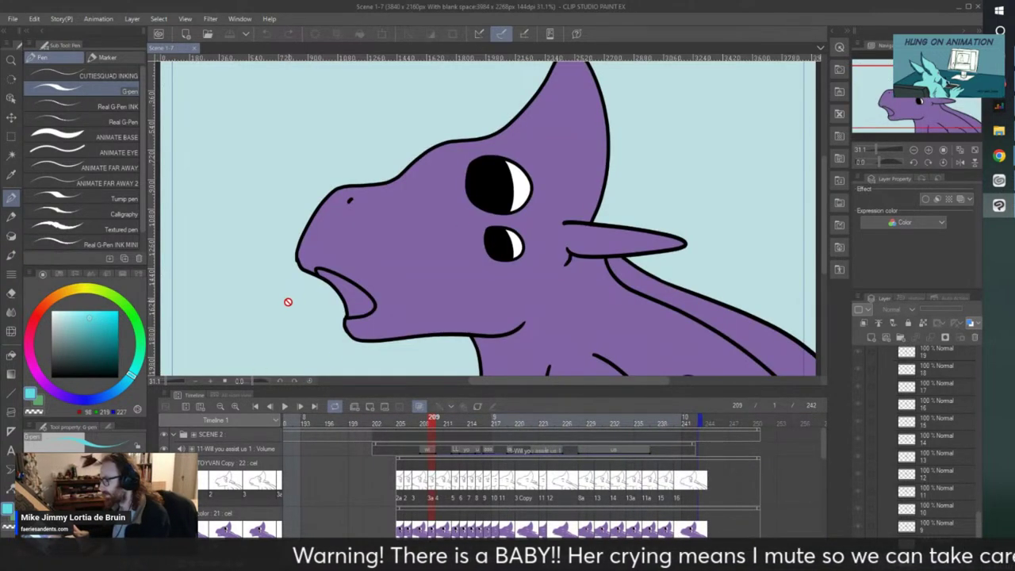
{"action": "scroll", "coordinate": [297, 297], "scroll_direction": "down", "scroll_amount": 1}
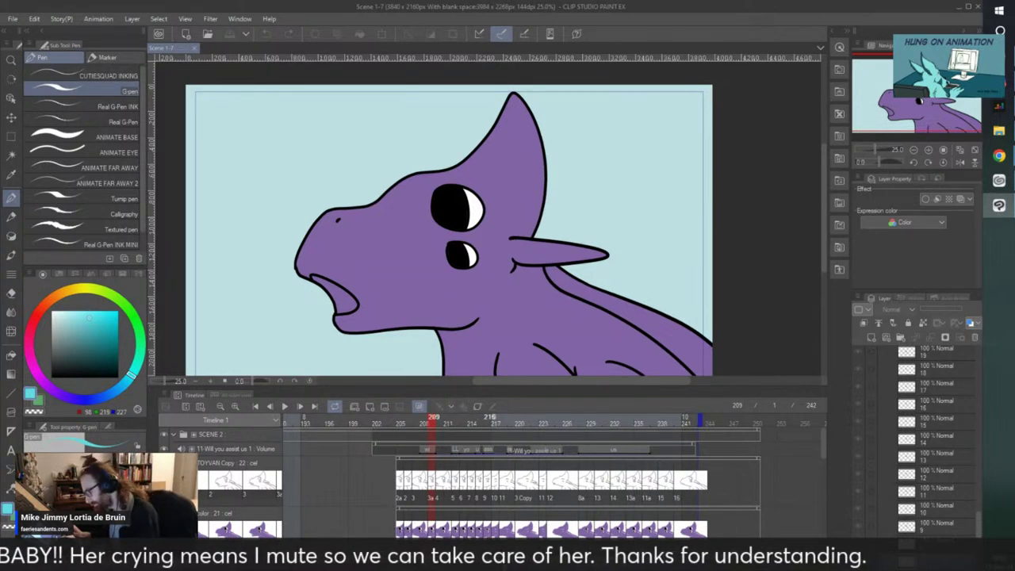
{"action": "scroll", "coordinate": [555, 475], "scroll_direction": "left", "scroll_amount": 1}
{"action": "scroll", "coordinate": [554, 475], "scroll_direction": "left", "scroll_amount": 15}
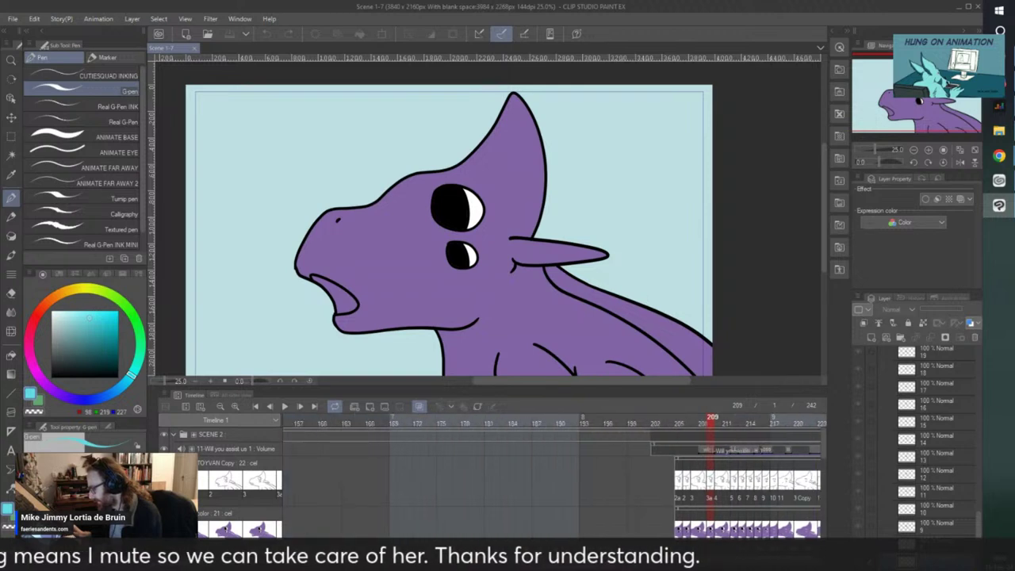
{"action": "left_click", "coordinate": [393, 418]}
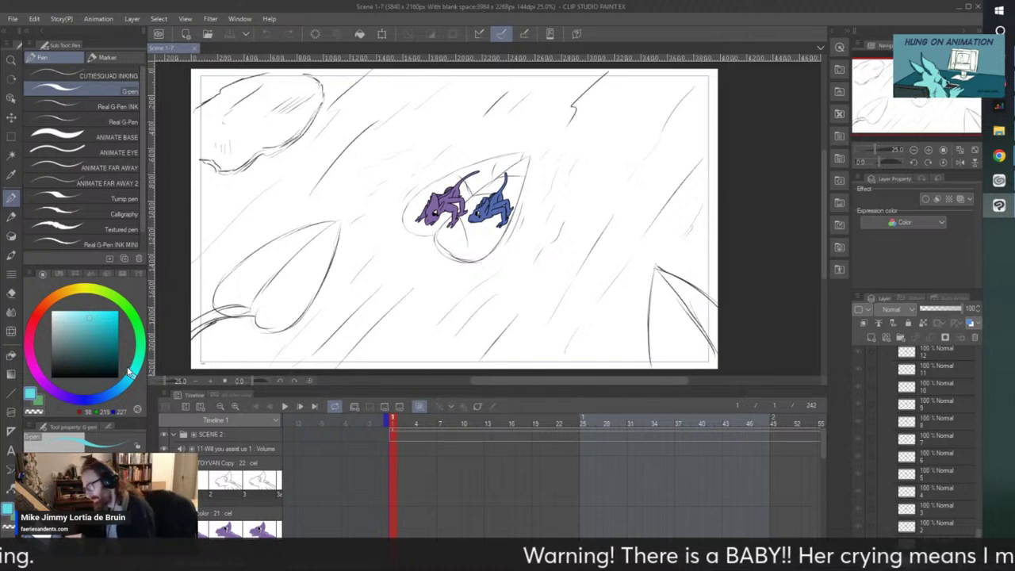
- Put the background sketch layer into a new folder inside the BG animation folder and assign cel 2 to the BG track at frame 1
{"action": "left_click_drag", "start_coordinate": [978, 533], "coordinate": [979, 417]}
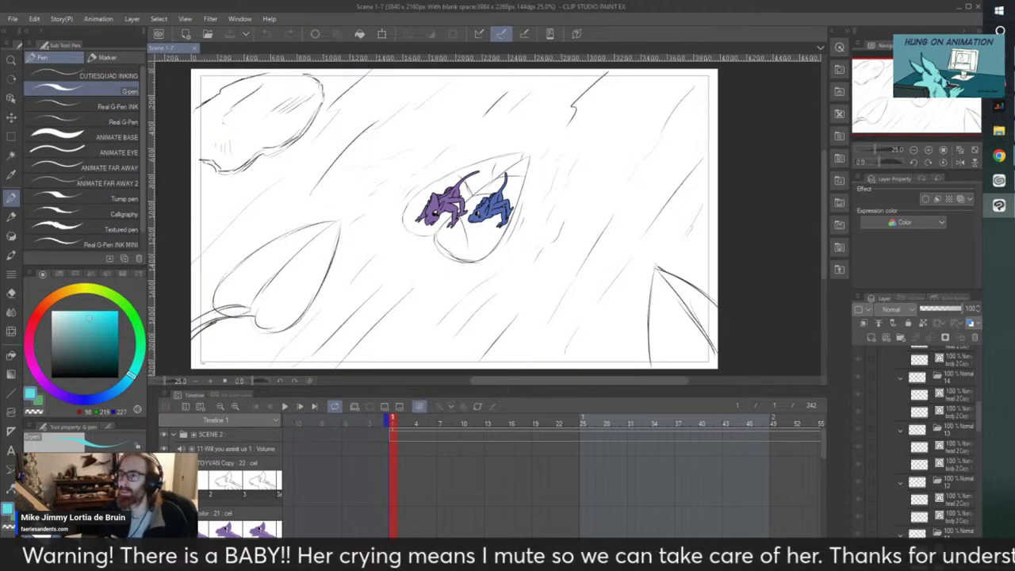
{"action": "key", "text": "alt+Tab"}
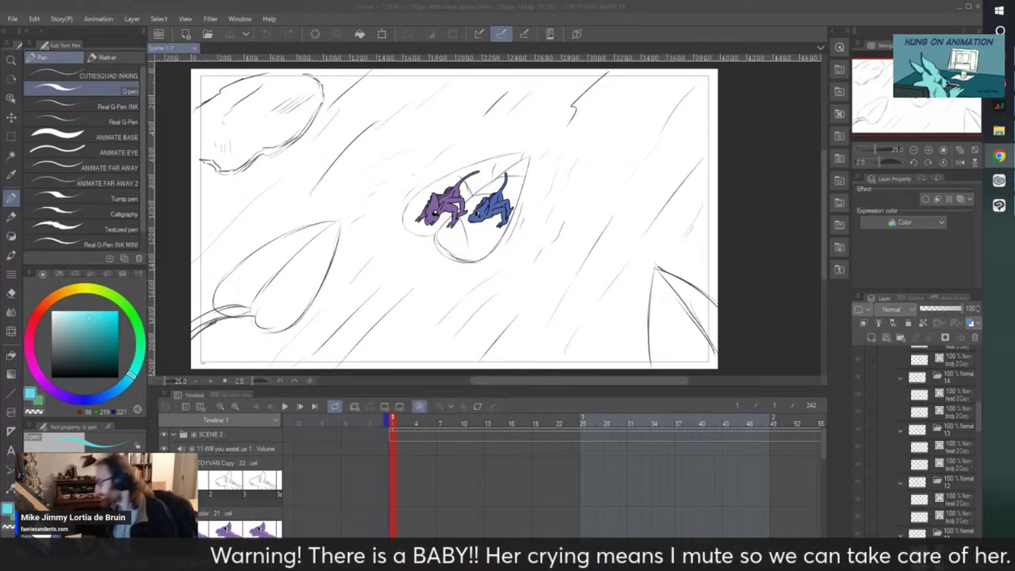
{"action": "left_click_drag", "start_coordinate": [822, 450], "coordinate": [826, 551]}
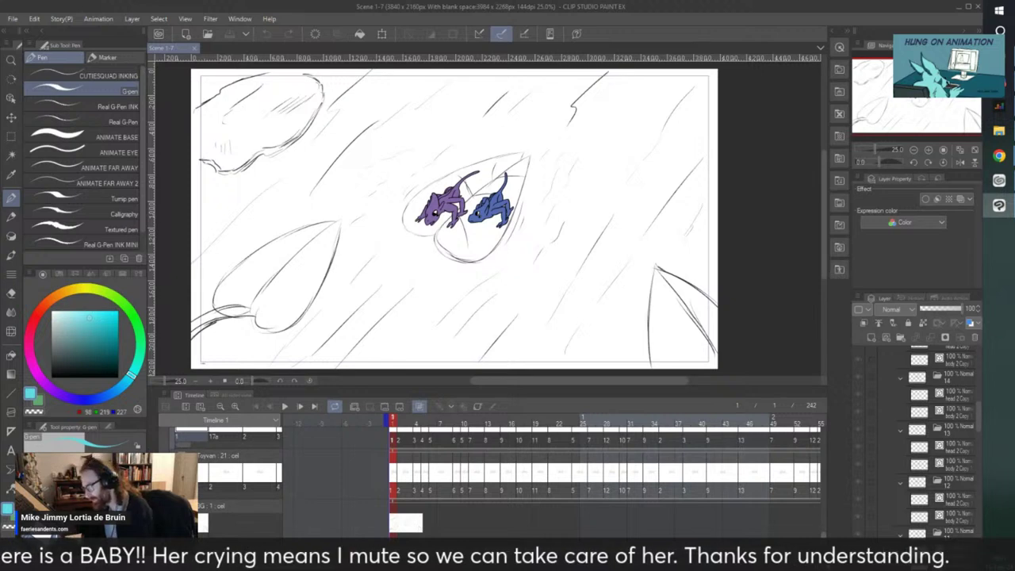
{"action": "left_click", "coordinate": [238, 505]}
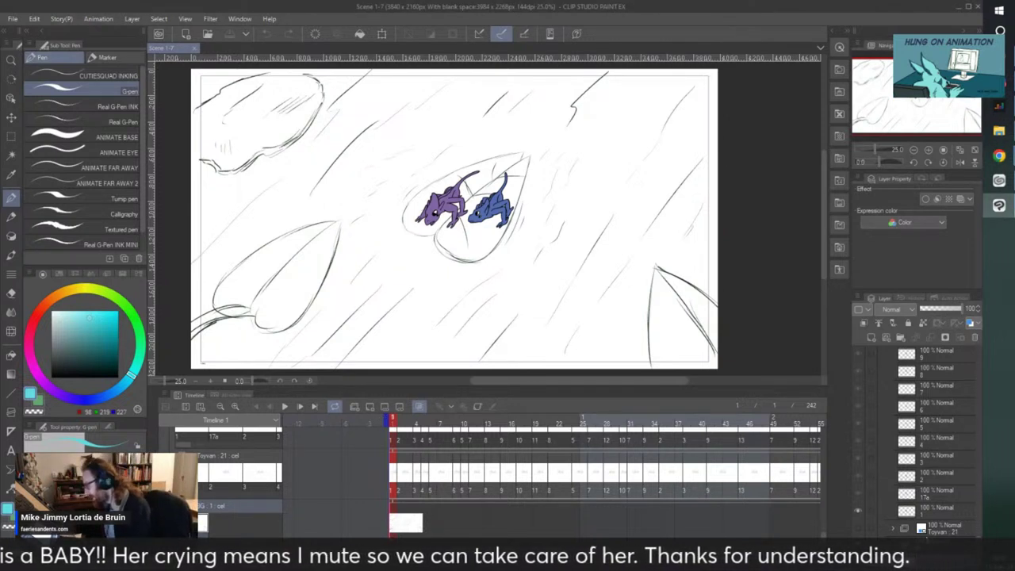
{"action": "left_click", "coordinate": [385, 468]}
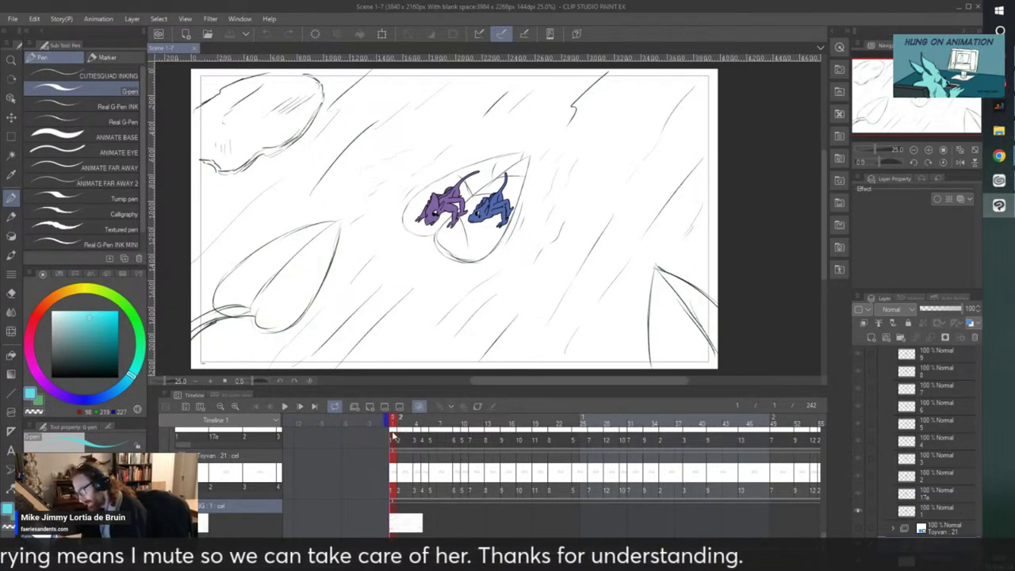
{"action": "left_click", "coordinate": [935, 561]}
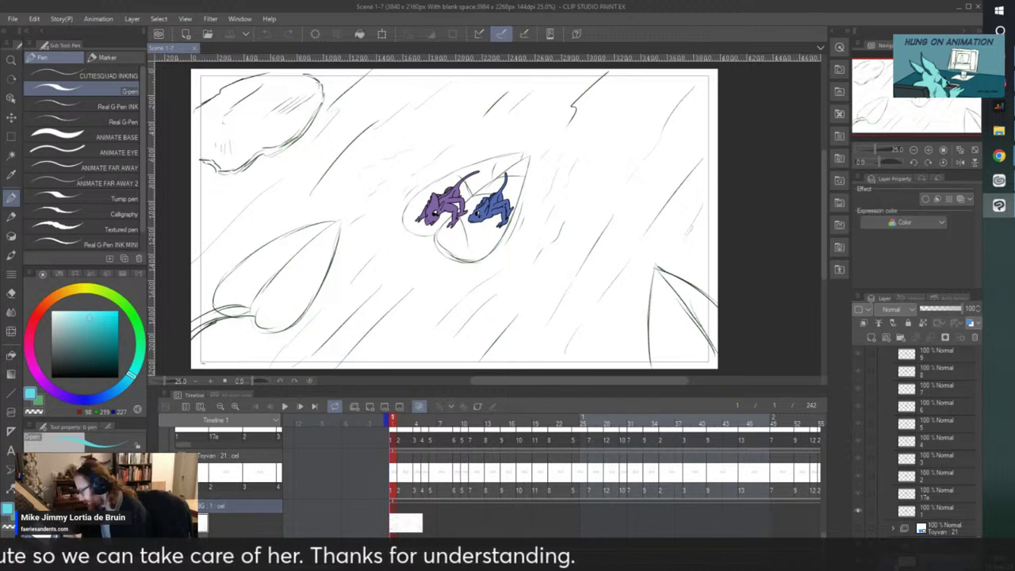
{"action": "left_click", "coordinate": [899, 336]}
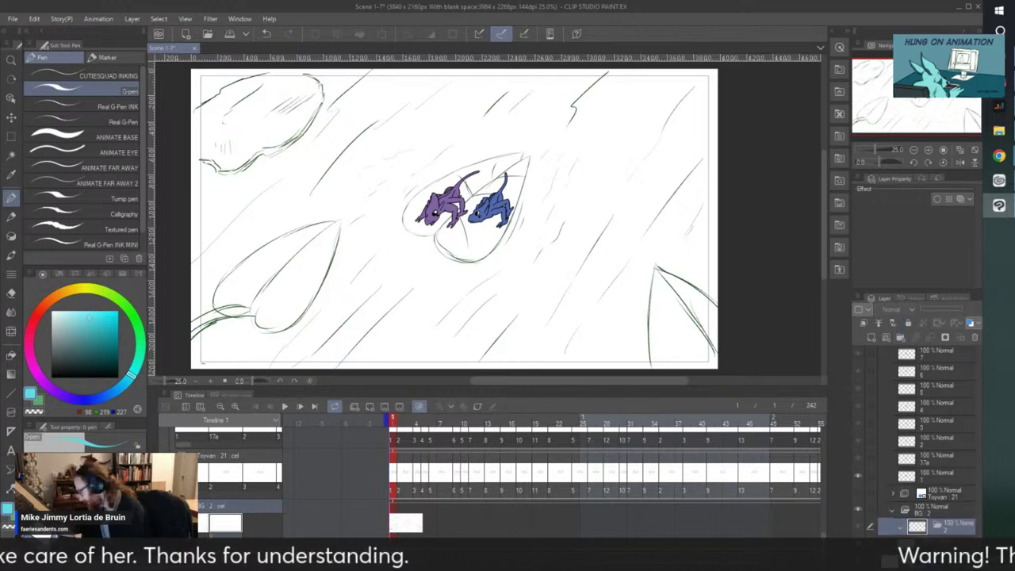
{"action": "left_click_drag", "start_coordinate": [923, 544], "coordinate": [927, 527]}
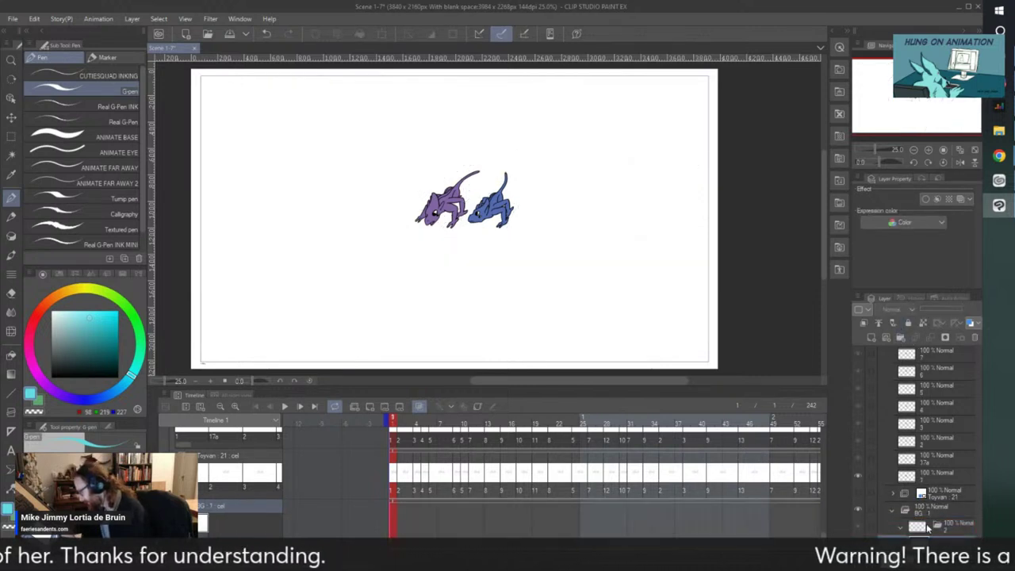
{"action": "right_click", "coordinate": [394, 514]}
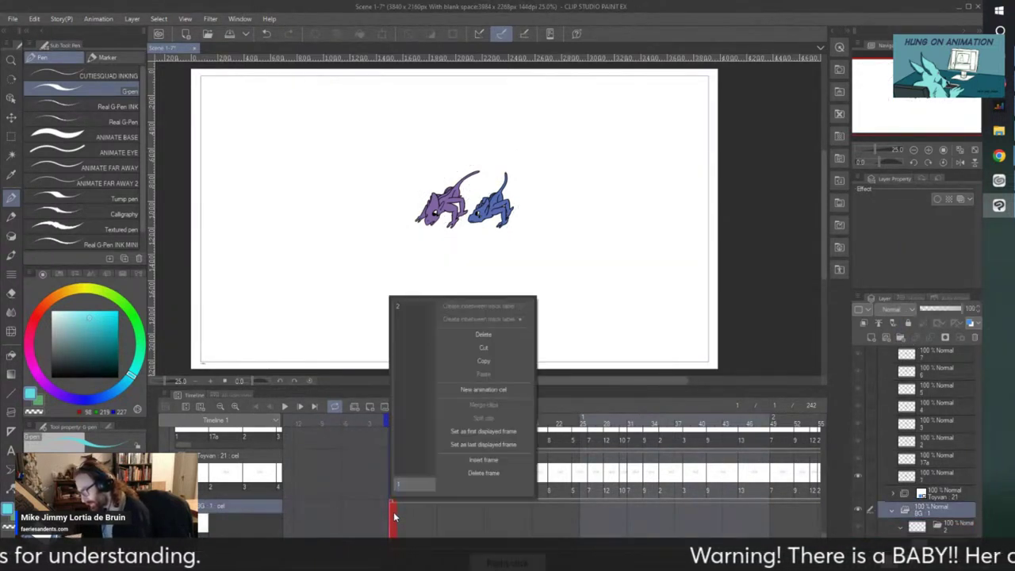
{"action": "left_click", "coordinate": [395, 308]}
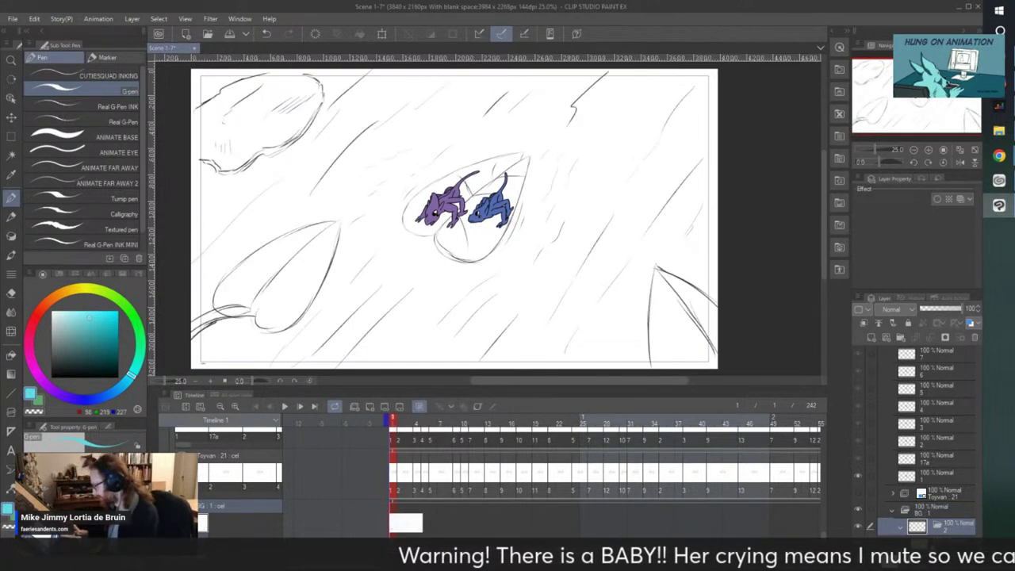
- Select the central leaf around the two creatures on the background sketch layer with the Lasso
{"action": "left_click", "coordinate": [928, 539]}
{"action": "scroll", "coordinate": [206, 247], "scroll_direction": "down", "scroll_amount": 2}
{"action": "scroll", "coordinate": [218, 251], "scroll_direction": "up", "scroll_amount": 2}
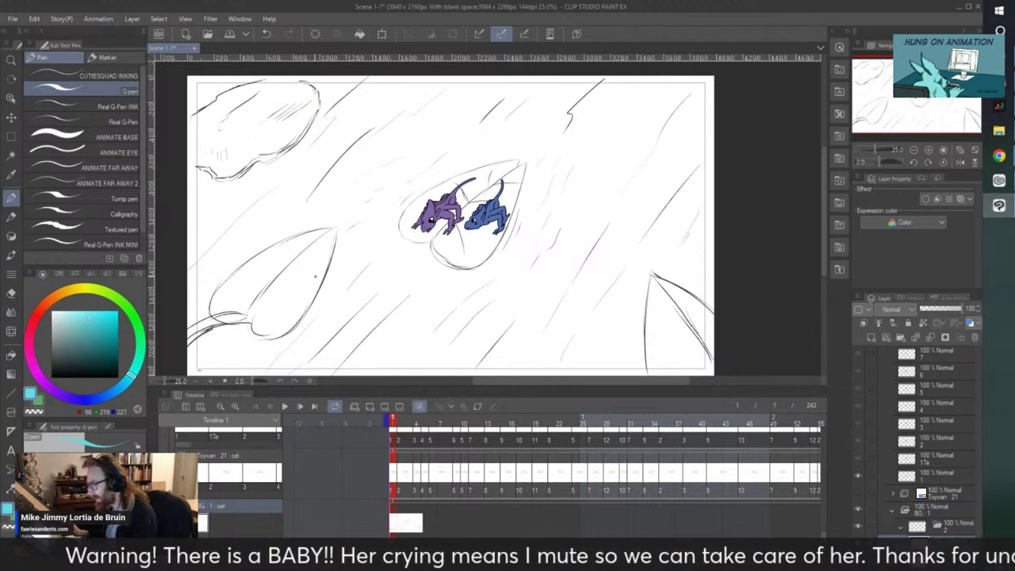
{"action": "left_click", "coordinate": [9, 20]}
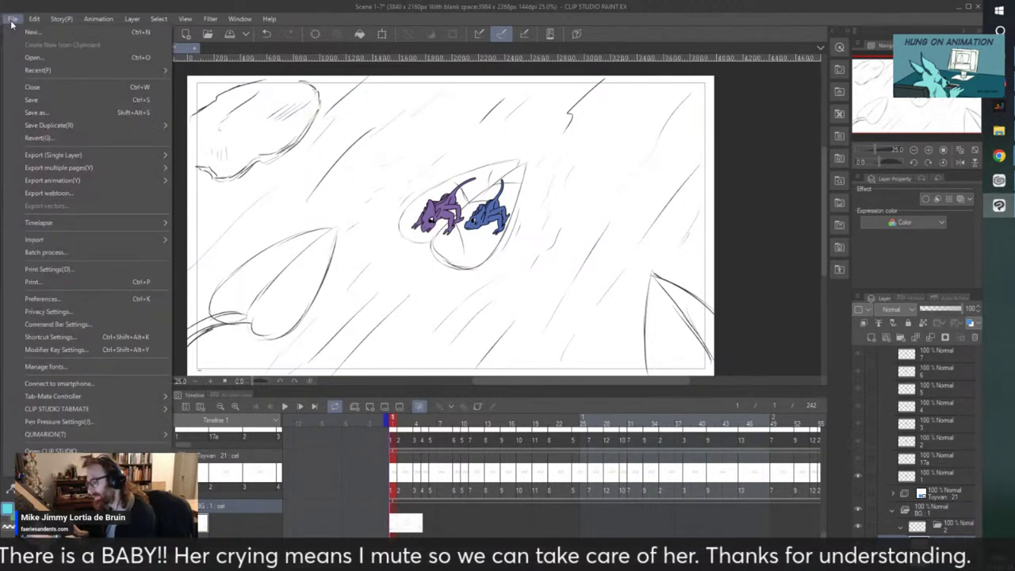
{"action": "left_click", "coordinate": [104, 12]}
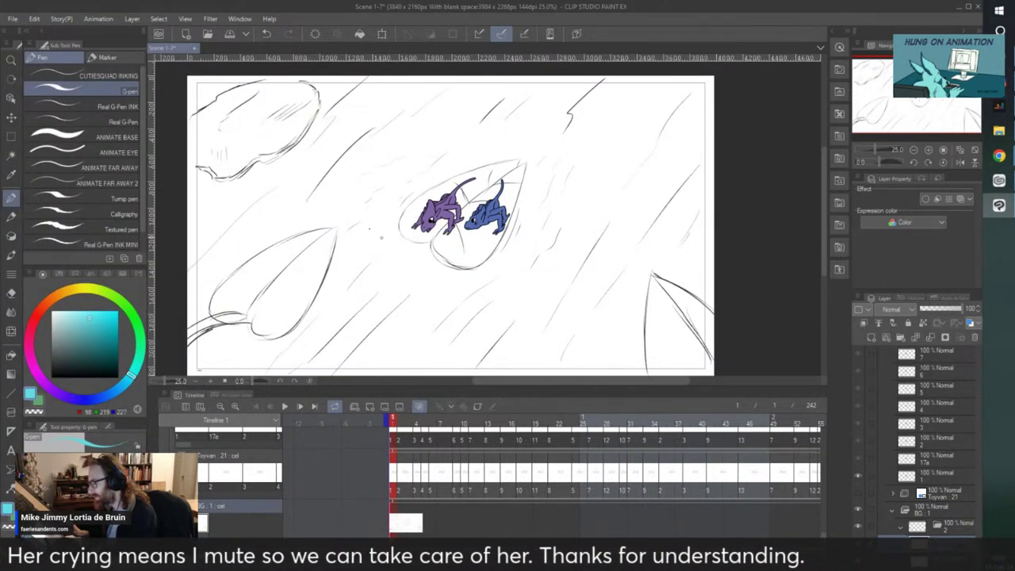
{"action": "key", "text": "m"}
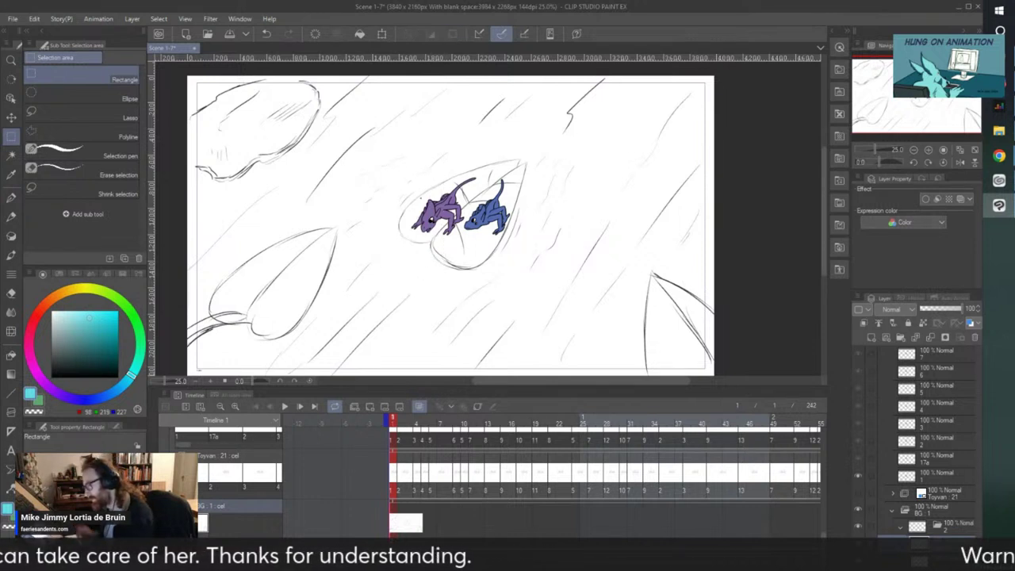
{"action": "left_click", "coordinate": [72, 116]}
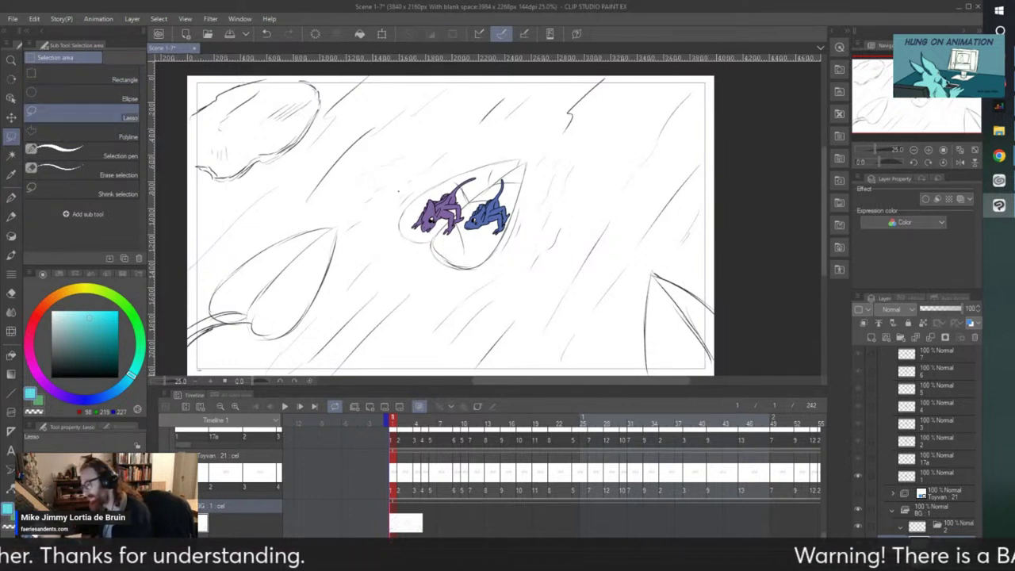
{"action": "left_click_drag", "start_coordinate": [498, 127], "coordinate": [434, 148]}
{"action": "left_click", "coordinate": [492, 293]}
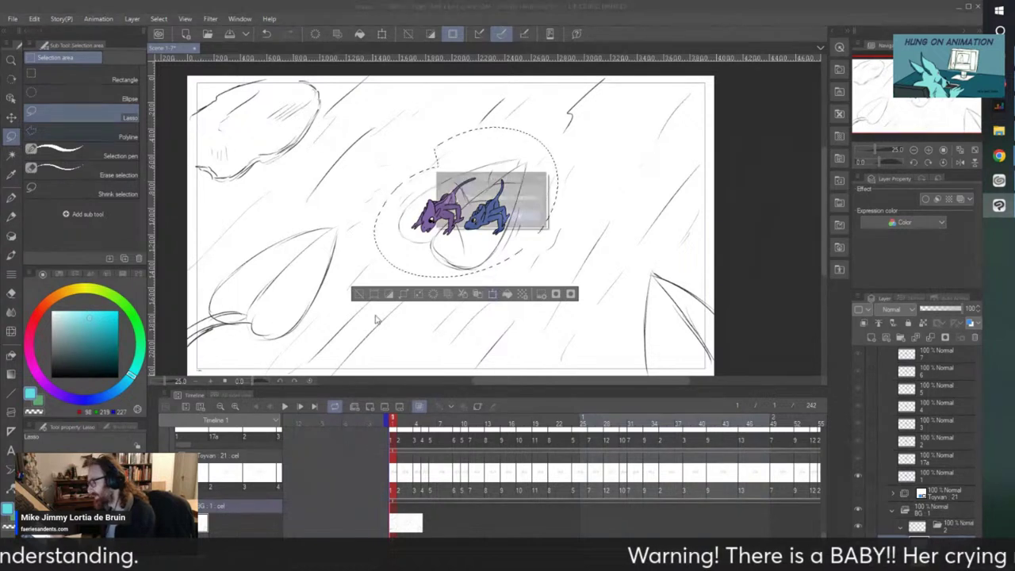
{"action": "left_click", "coordinate": [516, 216]}
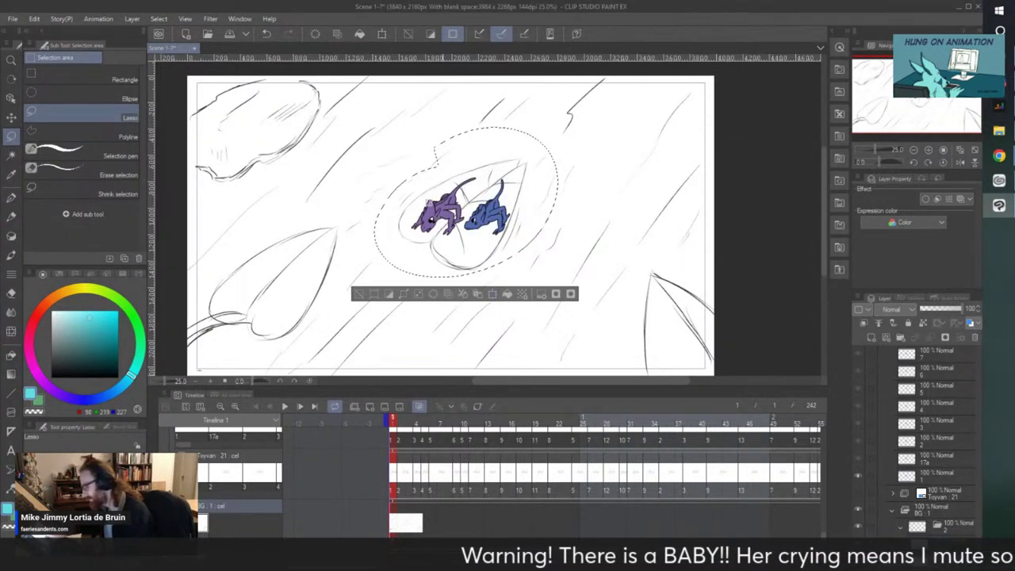
- Enlarge and reposition the selected central leaf so it extends well beyond both creatures, apply the transformation and deselect
{"action": "left_click", "coordinate": [493, 294]}
{"action": "left_click_drag", "start_coordinate": [558, 127], "coordinate": [673, 68]}
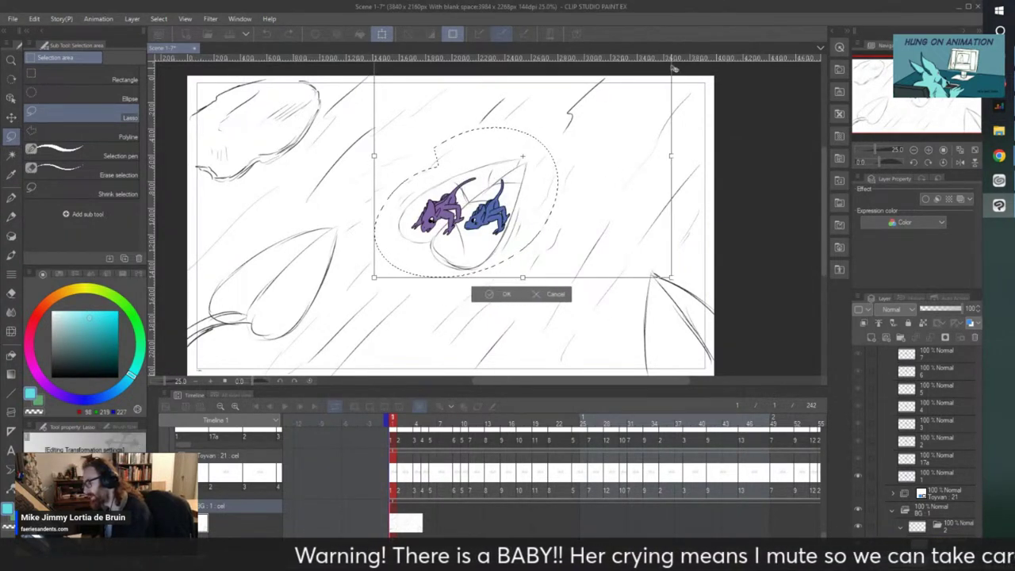
{"action": "left_click_drag", "start_coordinate": [384, 258], "coordinate": [338, 287]}
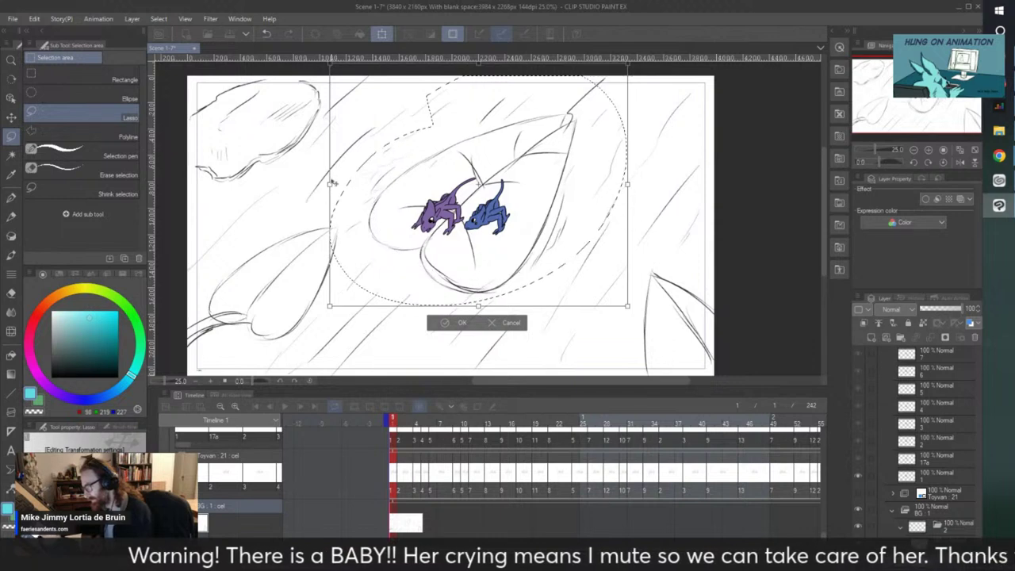
{"action": "left_click_drag", "start_coordinate": [329, 184], "coordinate": [341, 184]}
{"action": "left_click_drag", "start_coordinate": [379, 245], "coordinate": [367, 256]}
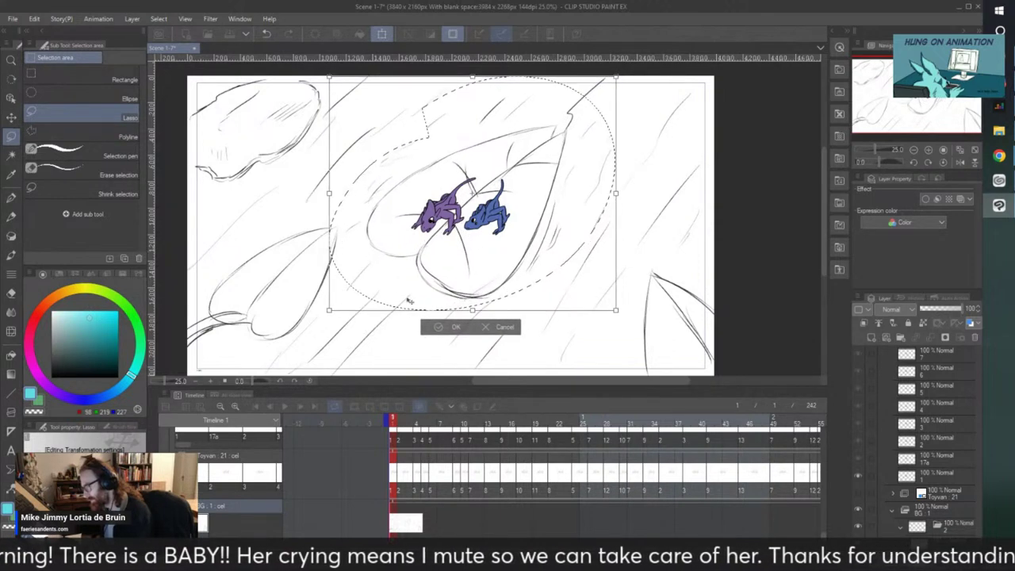
{"action": "mouse_move", "coordinate": [407, 298]}
{"action": "left_mouse_down"}
{"action": "mouse_move", "coordinate": [420, 294]}
{"action": "mouse_move", "coordinate": [426, 309]}
{"action": "left_mouse_up"}
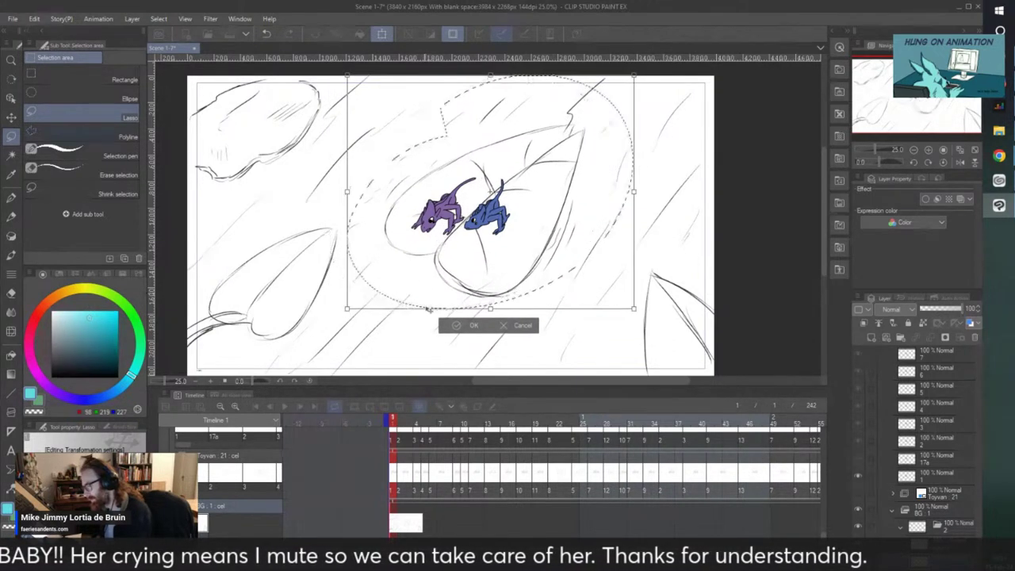
{"action": "left_click", "coordinate": [456, 327]}
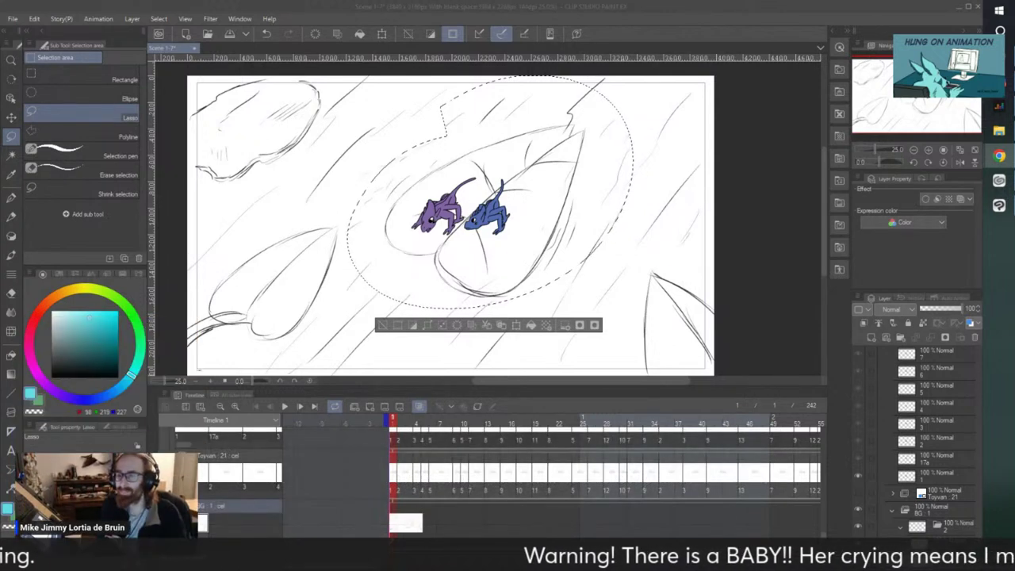
{"action": "left_click", "coordinate": [382, 324]}
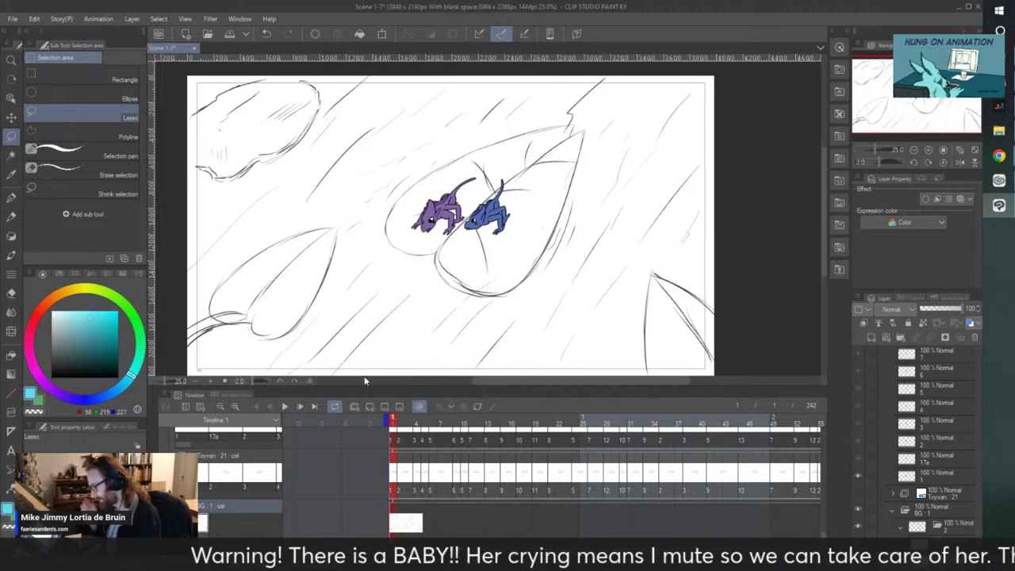
- Undo the central leaf's deselection, enlargement and lasso selection
{"action": "key", "text": "ctrl+z"}
{"action": "key", "text": "ctrl+z"}
{"action": "key", "text": "ctrl+z"}
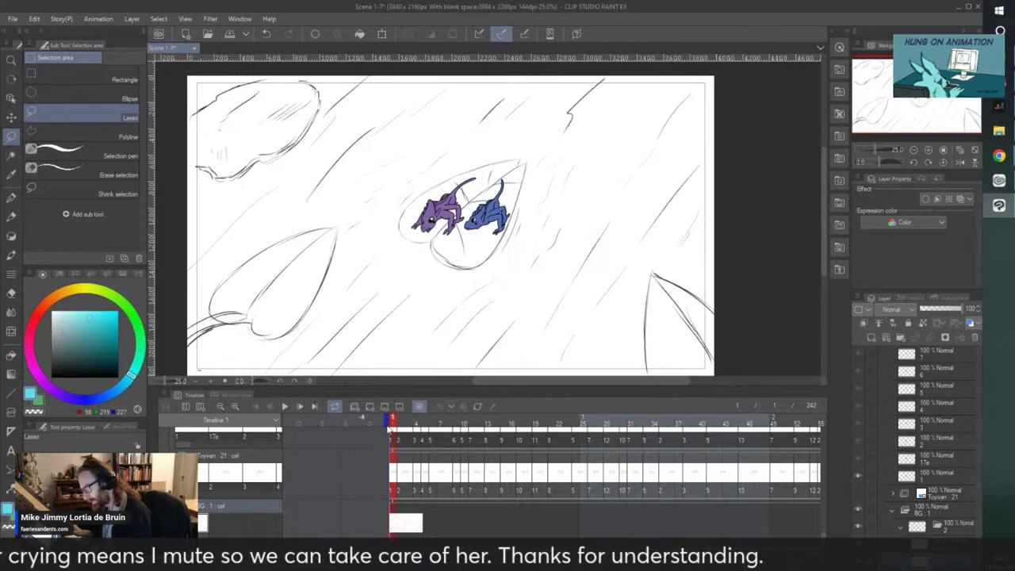
- On the camera folder's transform track, move the keyframe at frame 97 to about frame 151
{"action": "left_click_drag", "start_coordinate": [977, 544], "coordinate": [977, 441]}
{"action": "left_click_drag", "start_coordinate": [823, 526], "coordinate": [827, 480]}
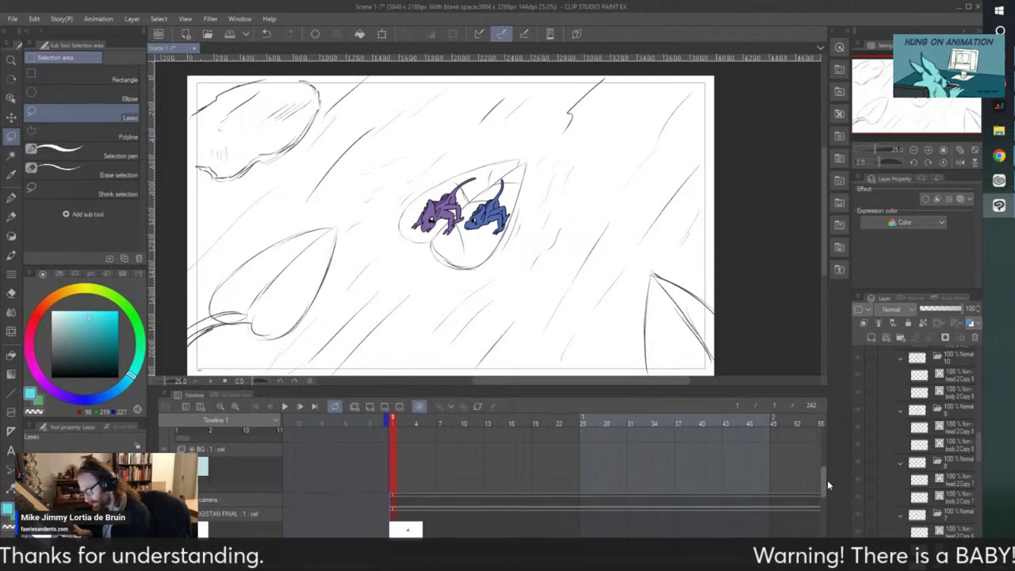
{"action": "left_click", "coordinate": [395, 493]}
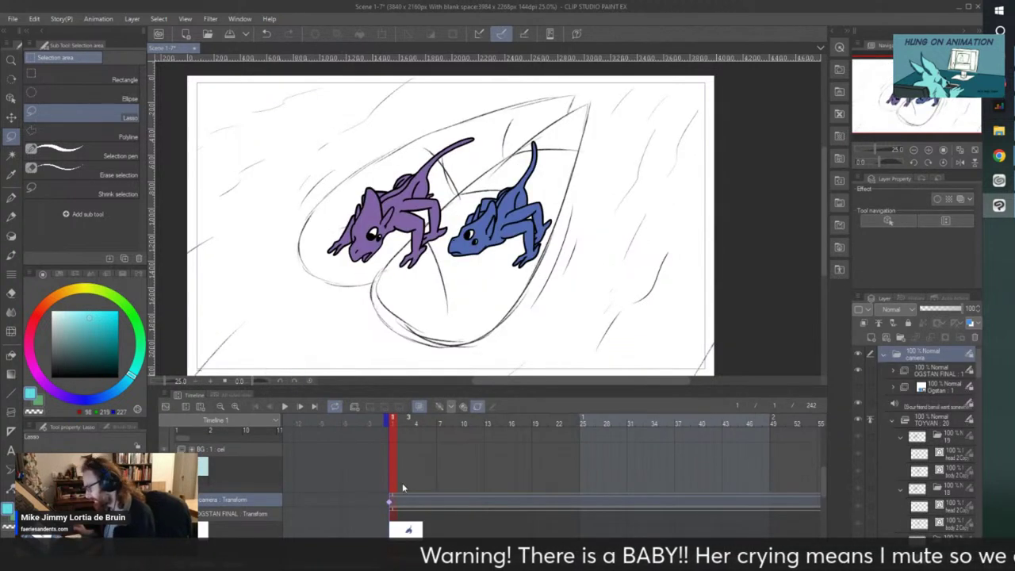
{"action": "scroll", "coordinate": [551, 468], "scroll_direction": "right", "scroll_amount": 10}
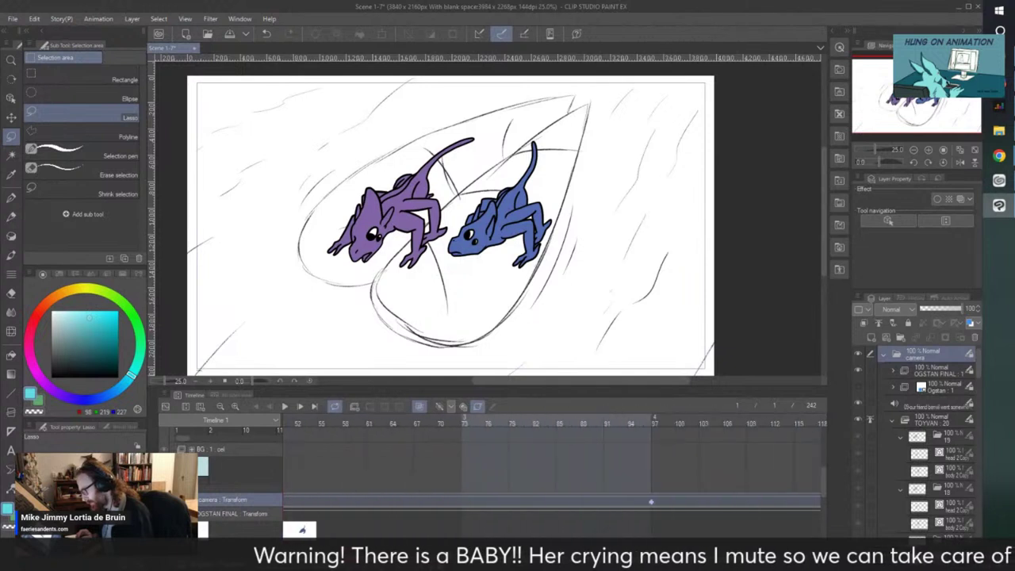
{"action": "scroll", "coordinate": [551, 468], "scroll_direction": "left", "scroll_amount": 2}
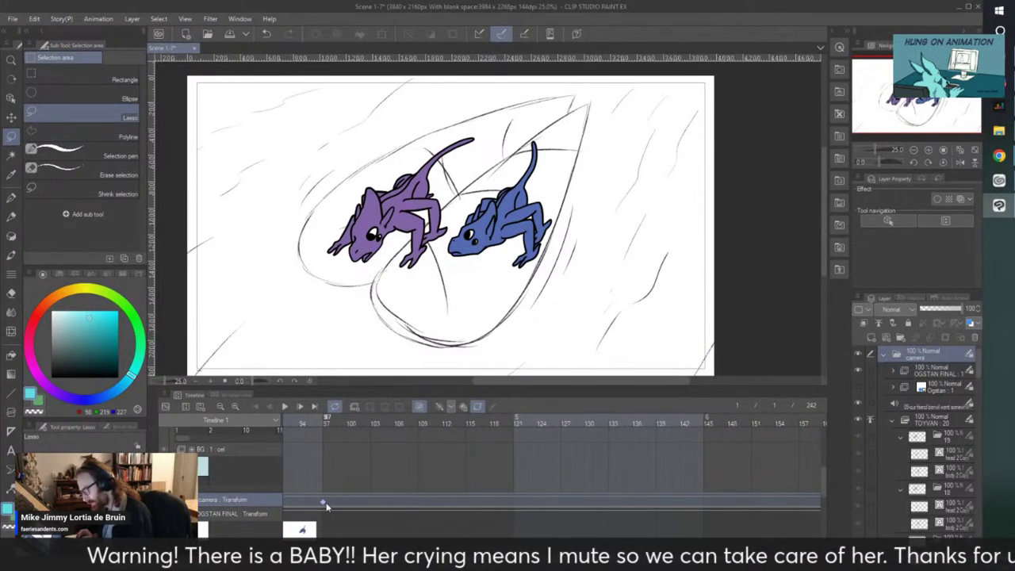
{"action": "left_click", "coordinate": [323, 501]}
{"action": "left_click_drag", "start_coordinate": [718, 507], "coordinate": [752, 502]}
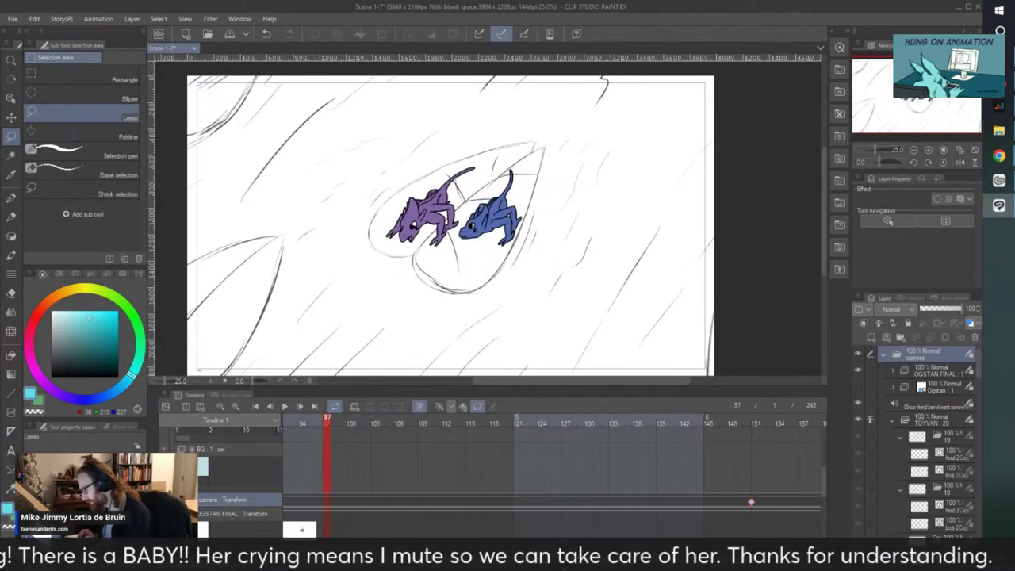
- On the camera folder's transform track, move the later keyframe to about frame 193
{"action": "scroll", "coordinate": [551, 468], "scroll_direction": "right", "scroll_amount": 3}
{"action": "scroll", "coordinate": [582, 519], "scroll_direction": "right", "scroll_amount": 2}
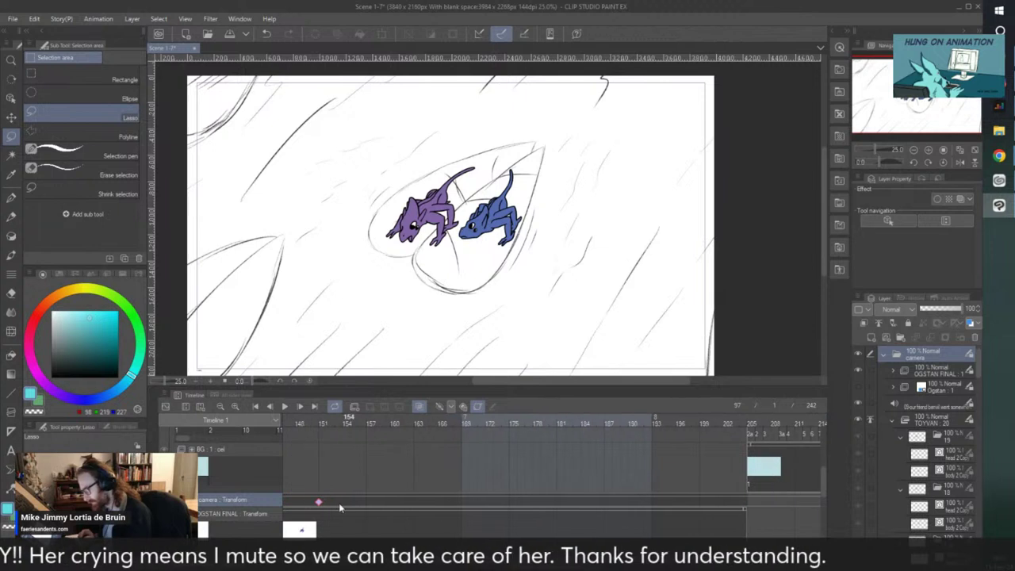
{"action": "left_click_drag", "start_coordinate": [582, 520], "coordinate": [653, 523]}
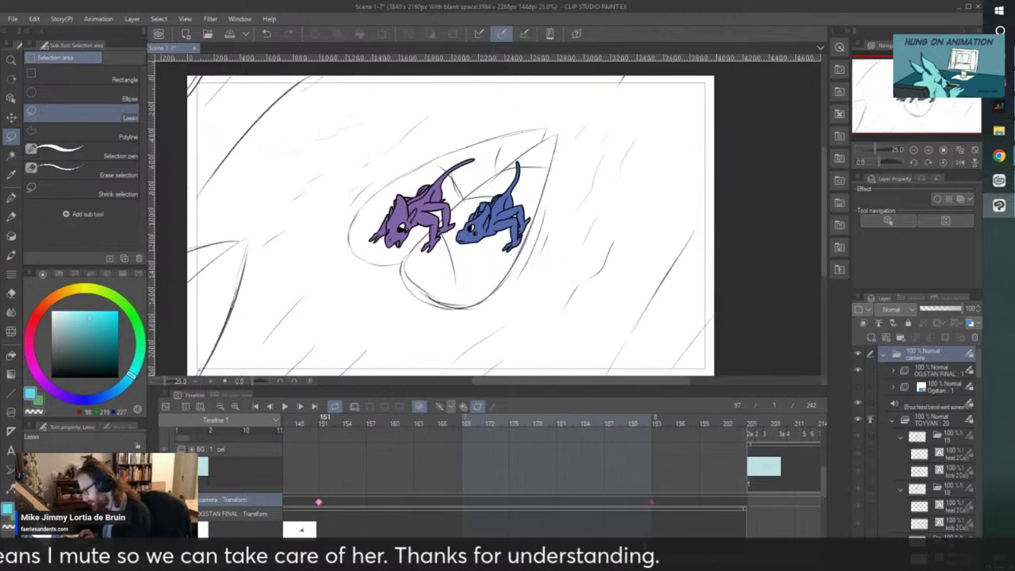
- Return to frame 1 and play back the animation to check the camera movement's timing
{"action": "scroll", "coordinate": [551, 476], "scroll_direction": "left", "scroll_amount": 10}
{"action": "left_click", "coordinate": [392, 421]}
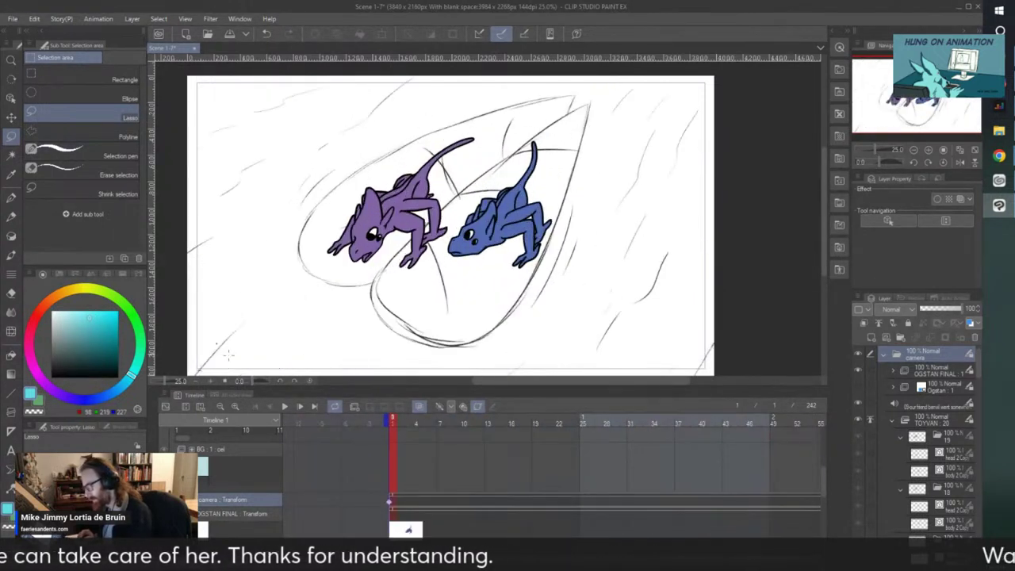
{"action": "left_click", "coordinate": [283, 406]}
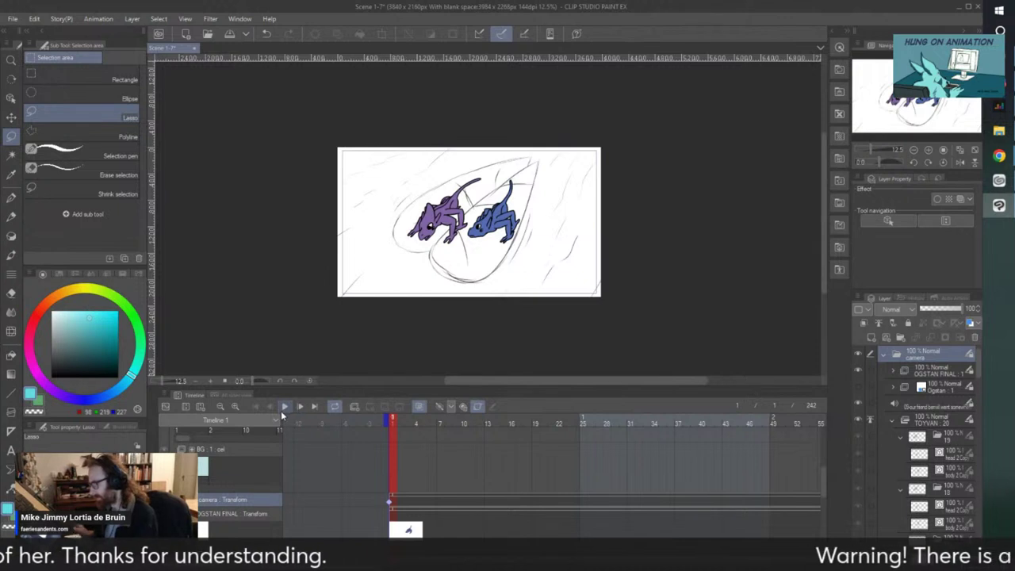
{"action": "left_click", "coordinate": [281, 407]}
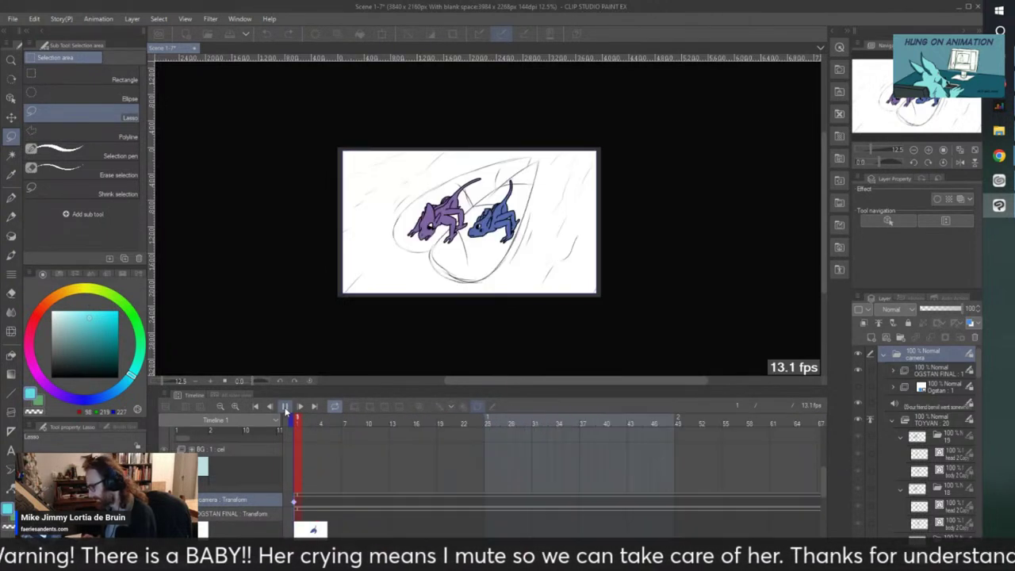
{"action": "left_click", "coordinate": [284, 406]}
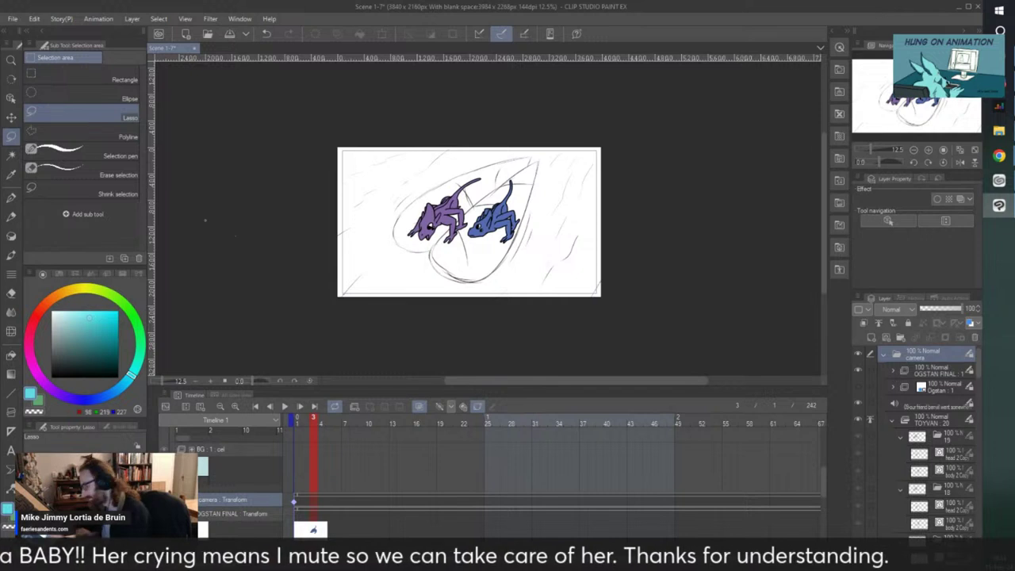
- Turn off keyframe editing for the camera folder and select the BG cel track at frame 1
{"action": "left_click", "coordinate": [884, 354]}
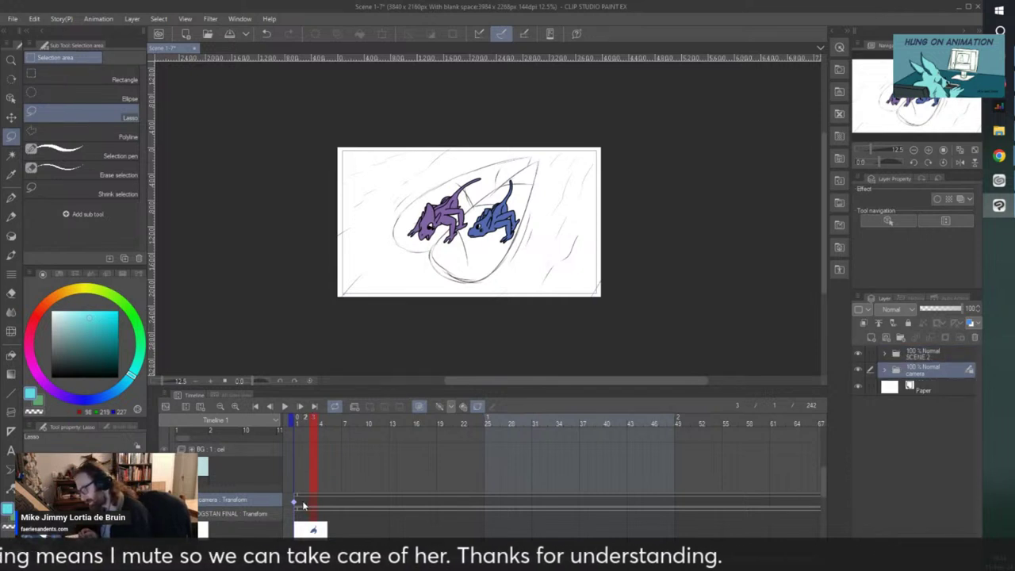
{"action": "left_click", "coordinate": [476, 405]}
{"action": "left_click_drag", "start_coordinate": [822, 497], "coordinate": [823, 536]}
{"action": "left_click", "coordinate": [279, 473]}
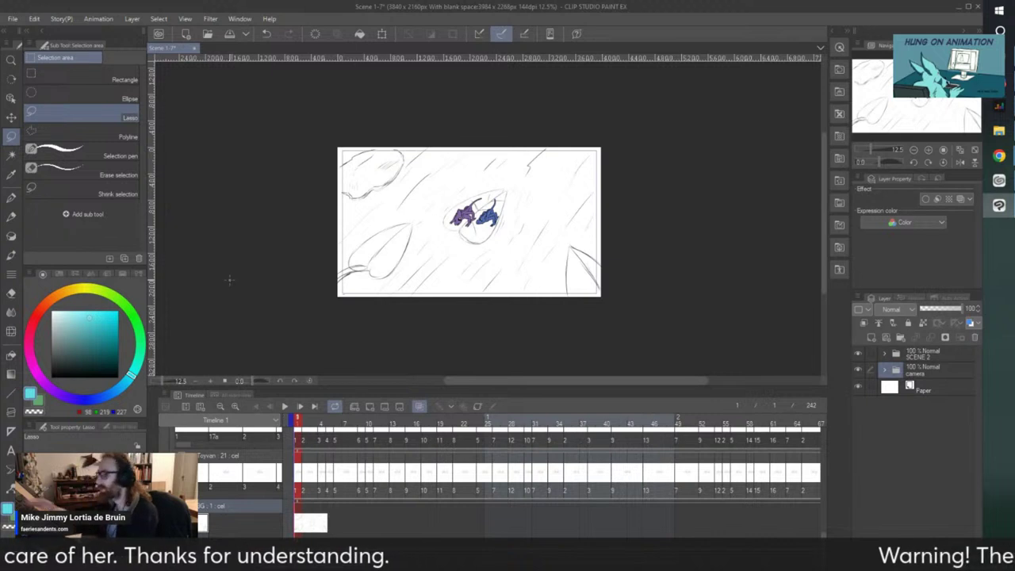
- Scale the background sketch well beyond the canvas, keeping the enlarged central leaf around both creatures, and apply the transformation
{"action": "key", "text": "ctrl+t"}
{"action": "left_click_drag", "start_coordinate": [339, 222], "coordinate": [256, 211]}
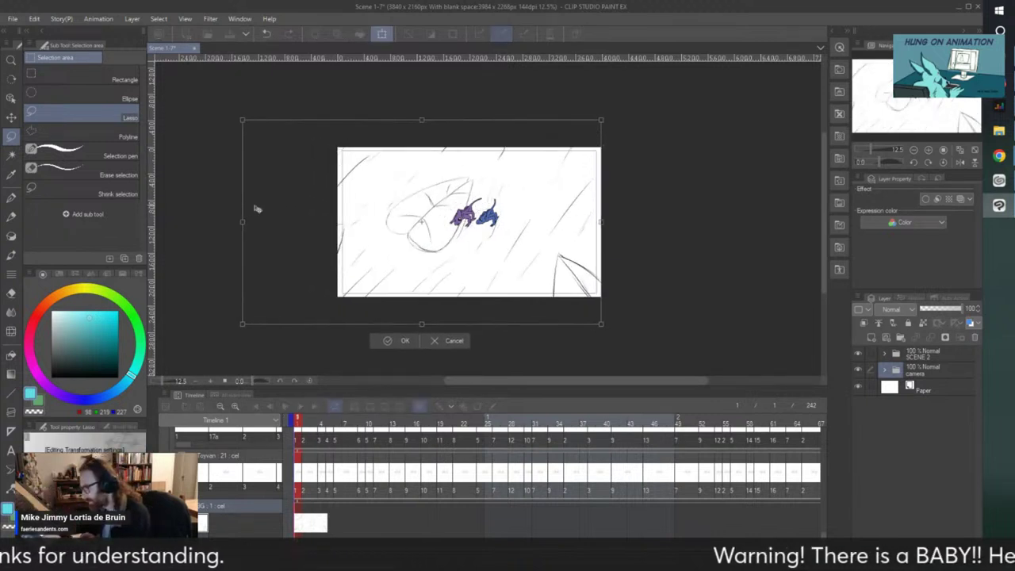
{"action": "left_click_drag", "start_coordinate": [602, 222], "coordinate": [702, 252]}
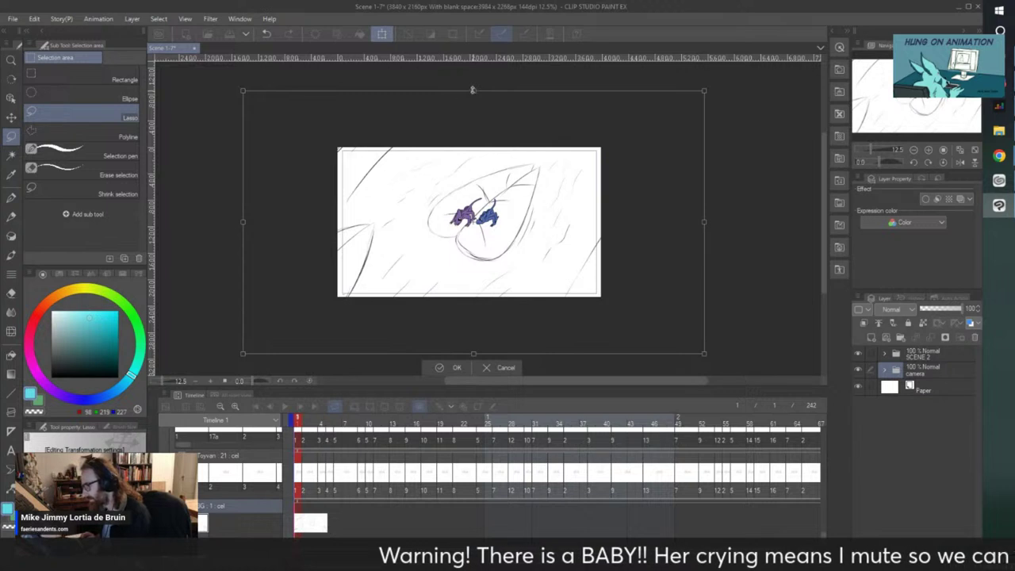
{"action": "left_click_drag", "start_coordinate": [472, 90], "coordinate": [472, 115]}
{"action": "left_click_drag", "start_coordinate": [471, 353], "coordinate": [424, 341]}
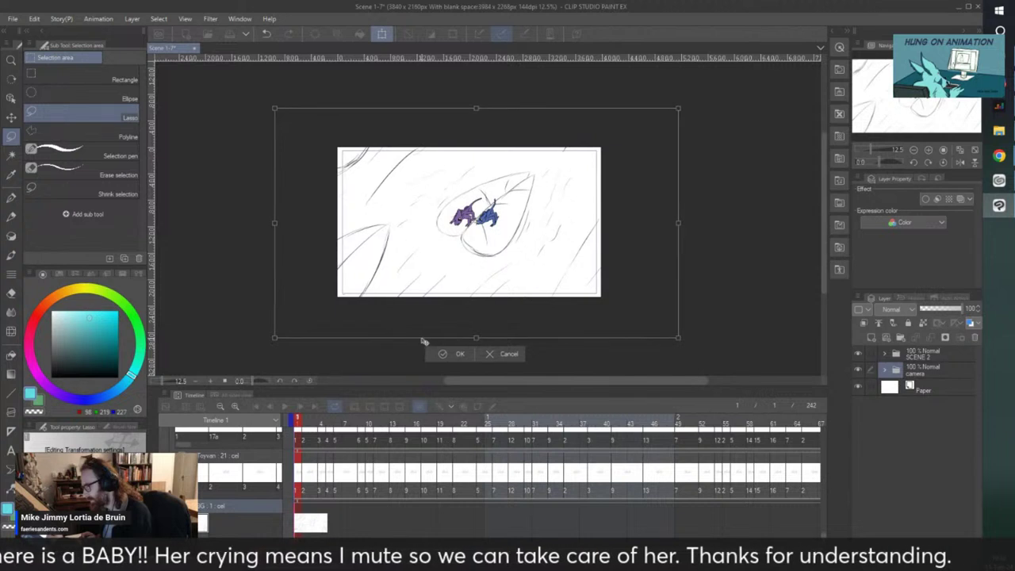
{"action": "key", "text": "Return"}
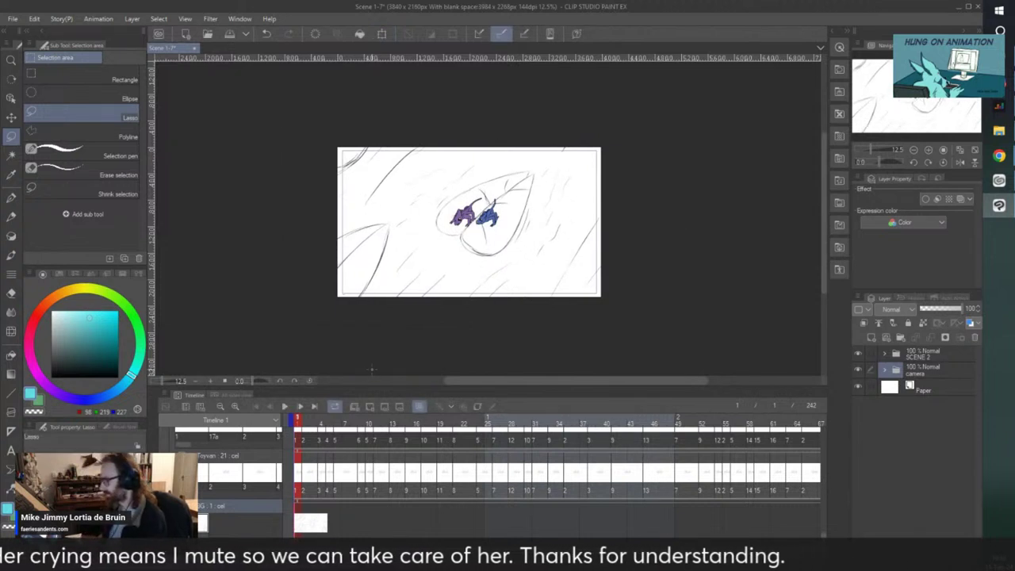
- Expand the camera folder, collapse the TOYVAN and TOYVAN COLOR folders, and select Layer 4 inside the BG folder
{"action": "left_click", "coordinate": [885, 369]}
{"action": "mouse_move", "coordinate": [979, 357]}
{"action": "left_mouse_down"}
{"action": "mouse_move", "coordinate": [978, 404]}
{"action": "mouse_move", "coordinate": [978, 374]}
{"action": "left_mouse_up"}
{"action": "left_click", "coordinate": [893, 397]}
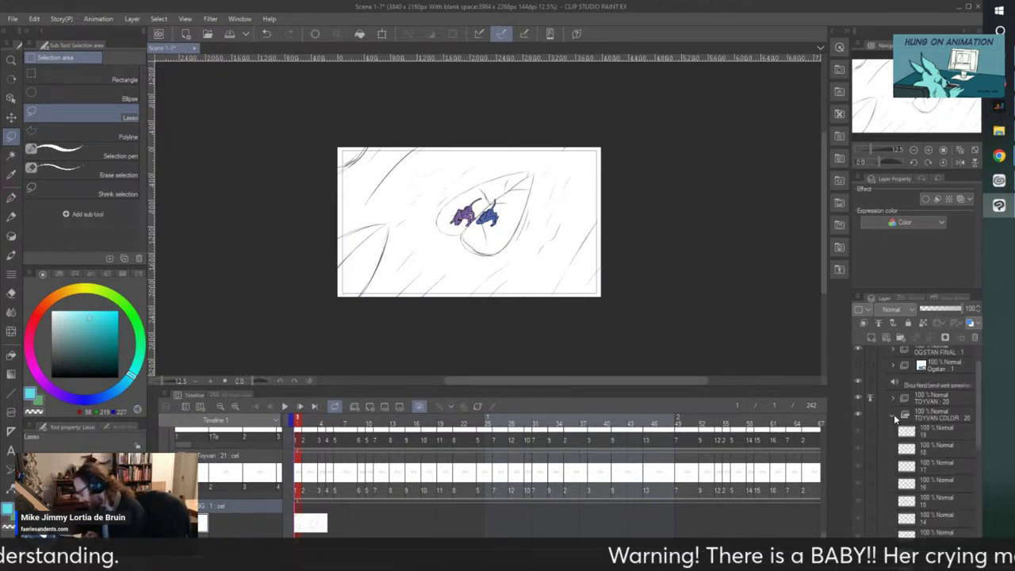
{"action": "left_click", "coordinate": [893, 415]}
{"action": "left_click", "coordinate": [920, 519]}
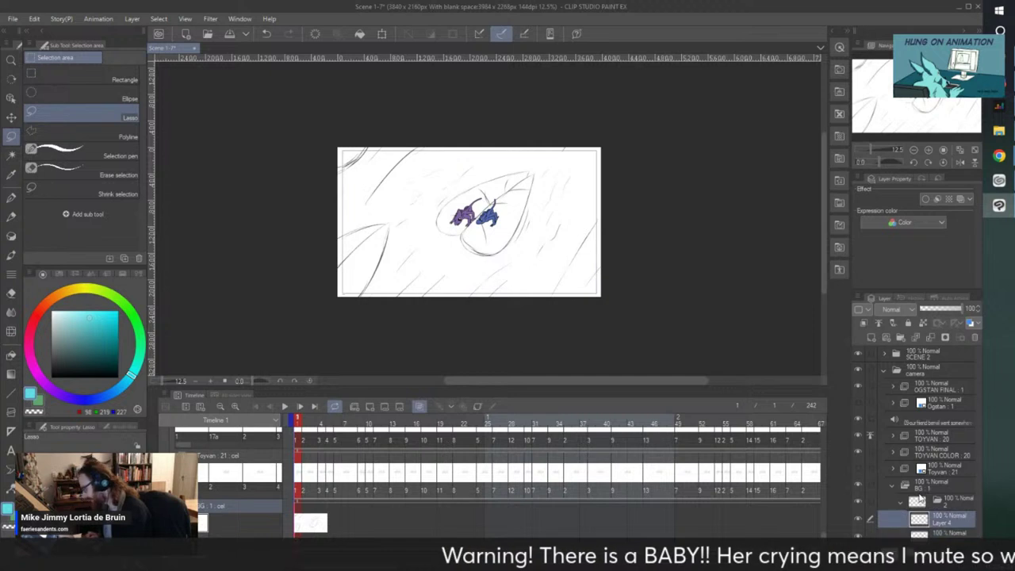
- Choose the Real G-Pen with black as the drawing colour for inking the central leaf
{"action": "scroll", "coordinate": [484, 198], "scroll_direction": "up", "scroll_amount": 2}
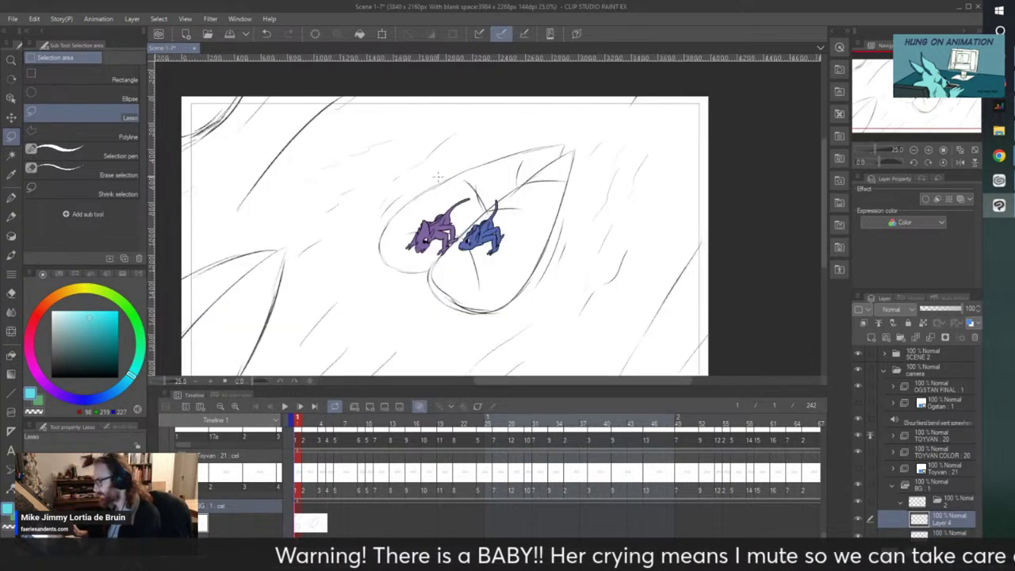
{"action": "key", "text": "ctrl+minus"}
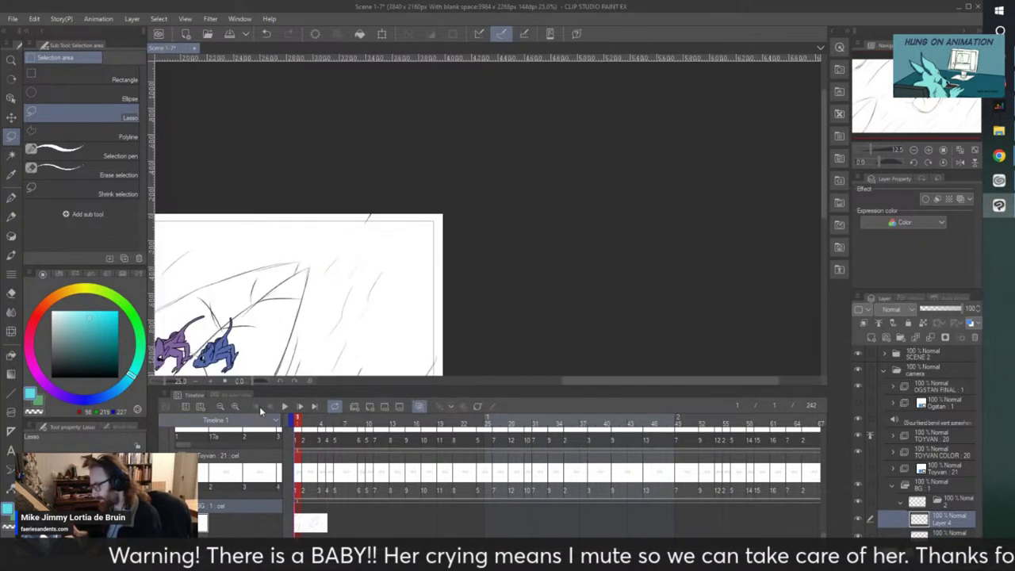
{"action": "key", "text": "ctrl+plus"}
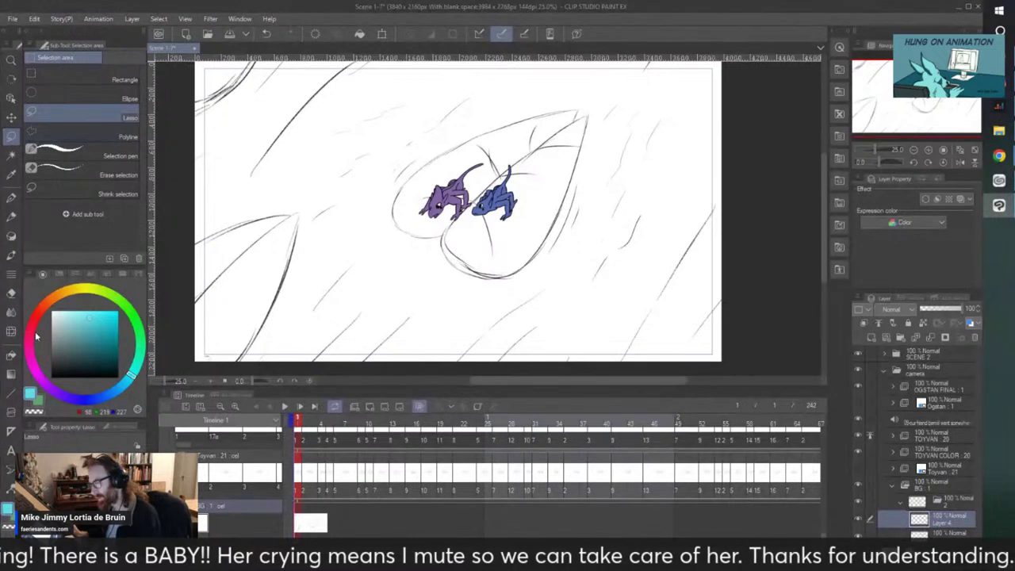
{"action": "key", "text": "p"}
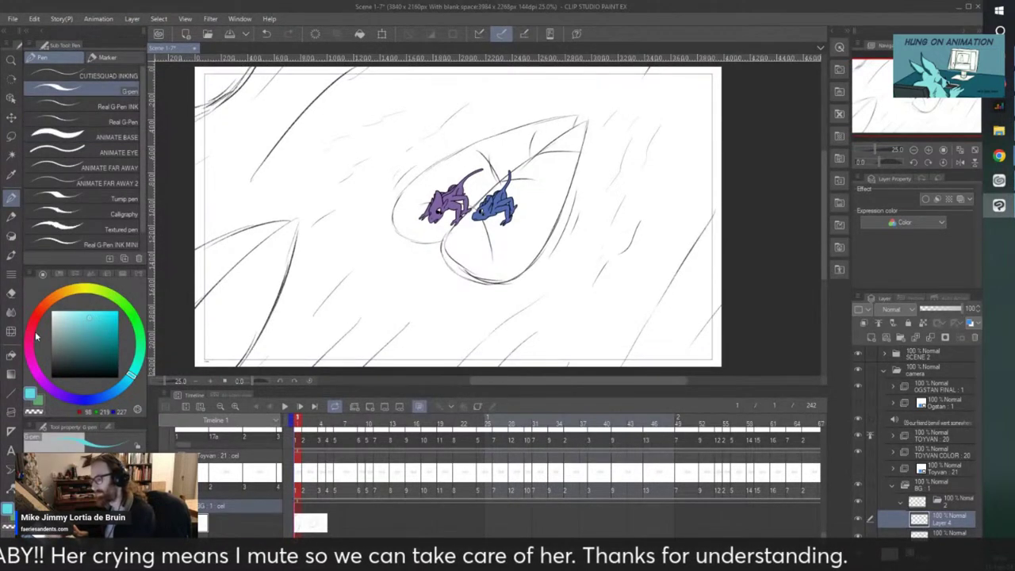
{"action": "left_click", "coordinate": [102, 121]}
{"action": "scroll", "coordinate": [433, 157], "scroll_direction": "up", "scroll_amount": 1}
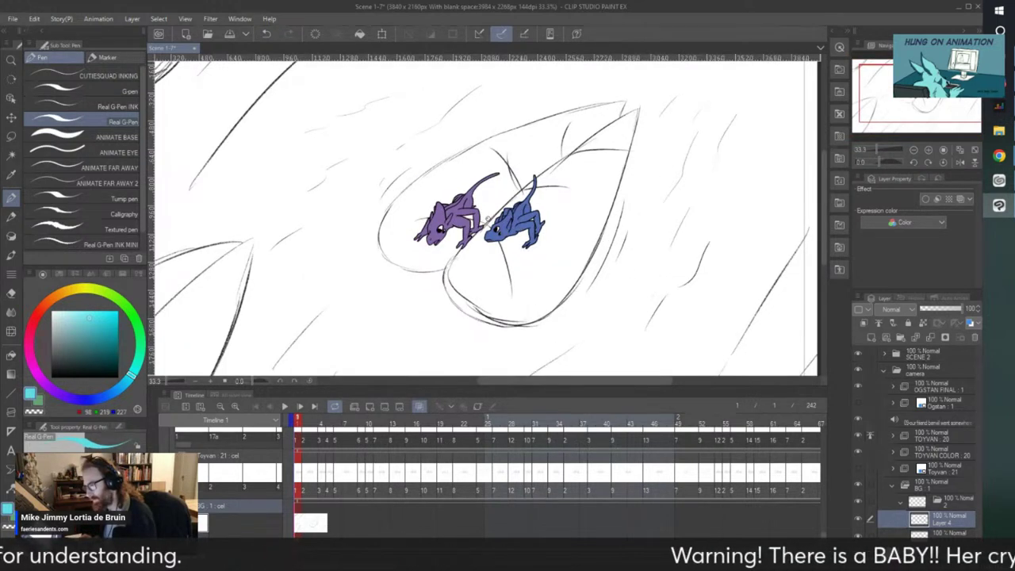
{"action": "left_click", "coordinate": [115, 106]}
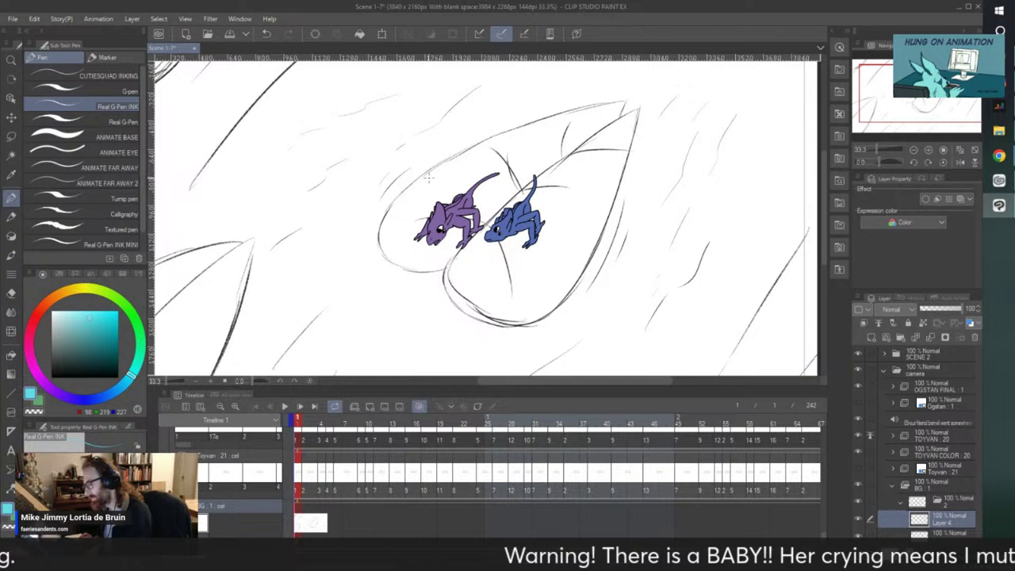
{"action": "left_click", "coordinate": [107, 121]}
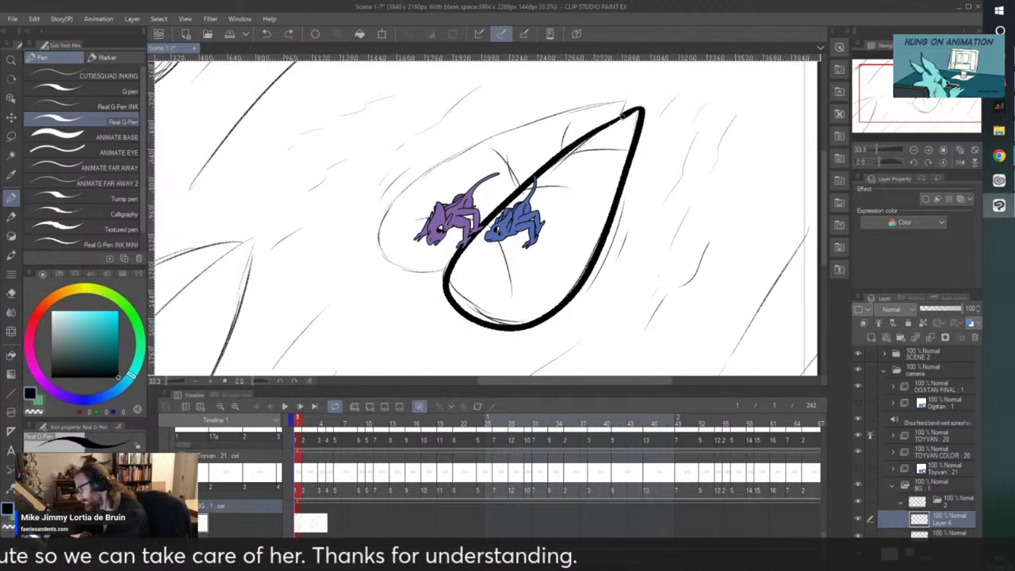
- Ink the notch at the central leaf's tip and the outline of its left lobe on Layer 4 with thick black lines
{"action": "scroll", "coordinate": [590, 80], "scroll_direction": "up", "scroll_amount": 1}
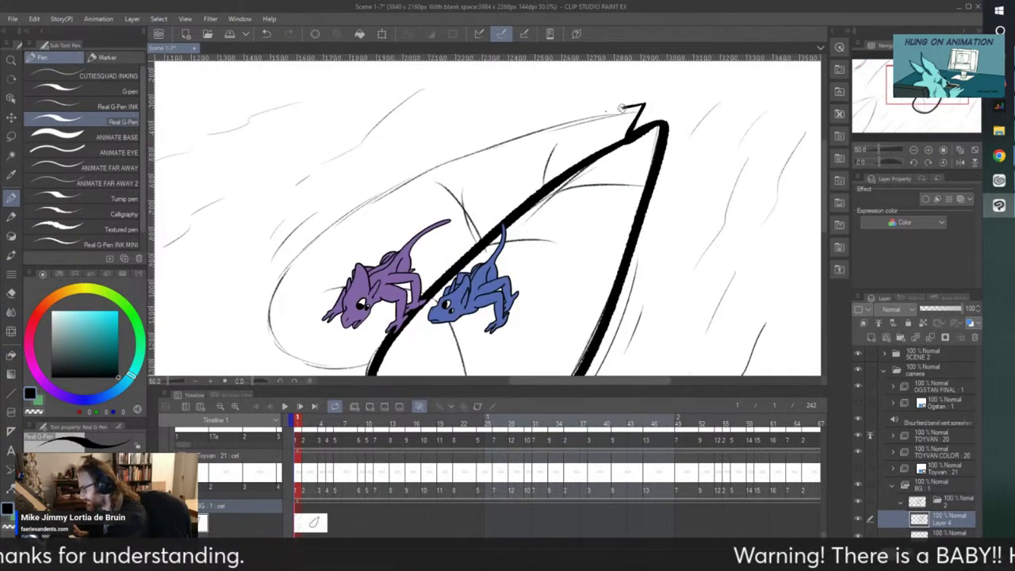
{"action": "mouse_move", "coordinate": [621, 107]}
{"action": "left_mouse_down"}
{"action": "mouse_move", "coordinate": [421, 169]}
{"action": "mouse_move", "coordinate": [333, 218]}
{"action": "mouse_move", "coordinate": [267, 289]}
{"action": "mouse_move", "coordinate": [265, 341]}
{"action": "mouse_move", "coordinate": [318, 367]}
{"action": "mouse_move", "coordinate": [377, 366]}
{"action": "left_mouse_up"}
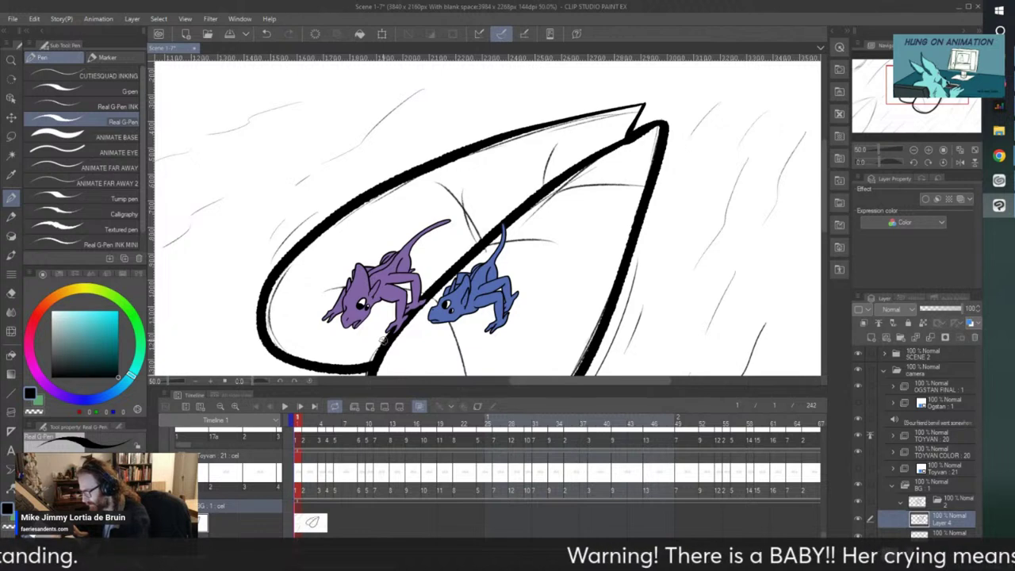
{"action": "scroll", "coordinate": [384, 339], "scroll_direction": "down", "scroll_amount": 3}
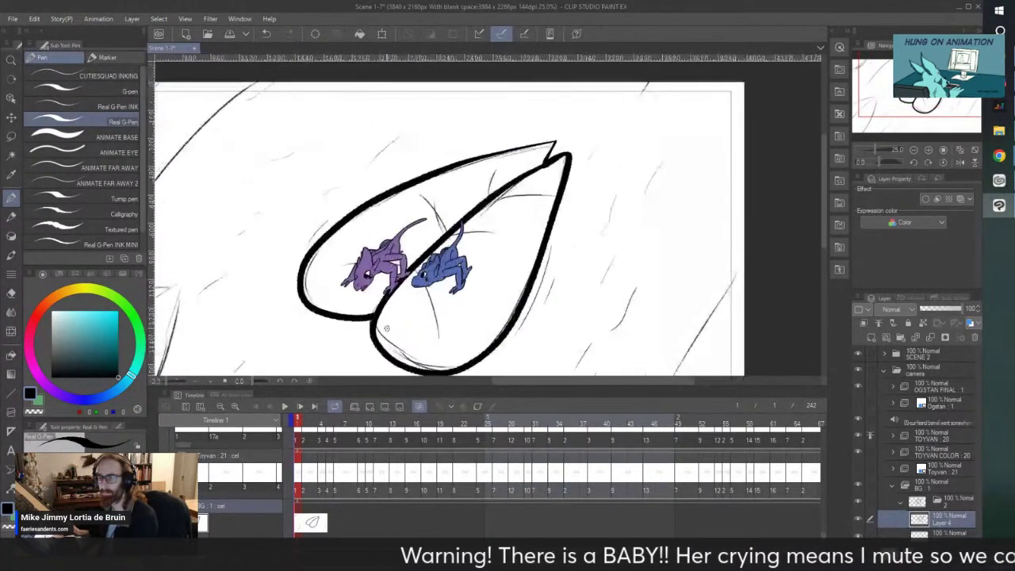
{"action": "scroll", "coordinate": [387, 328], "scroll_direction": "up", "scroll_amount": 1}
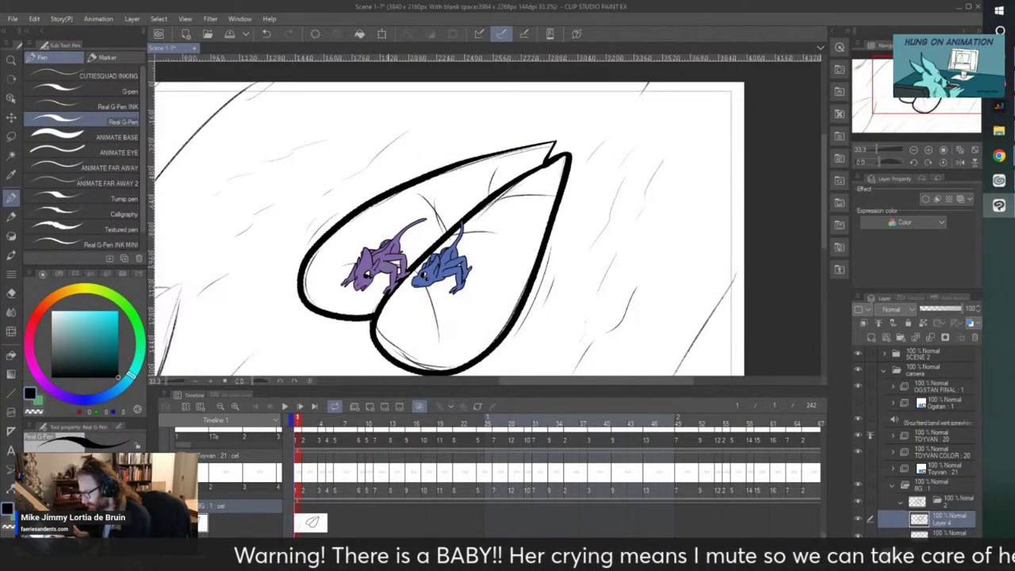
- Hide the OGSTAN FINAL, TOYVAN and TOYVAN COLOR folders so only the background sketch shows
{"action": "left_click", "coordinate": [857, 389]}
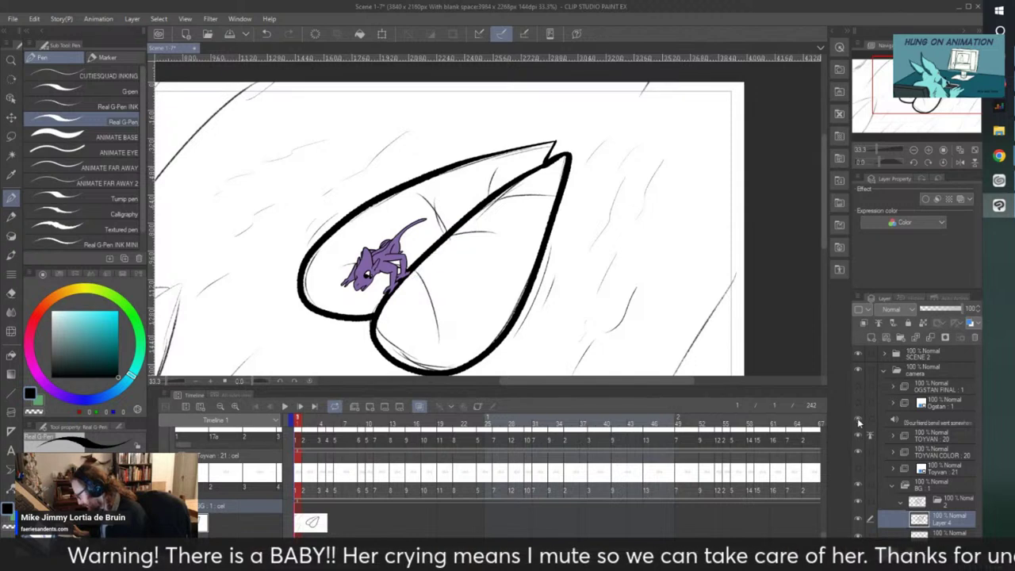
{"action": "left_click", "coordinate": [858, 433]}
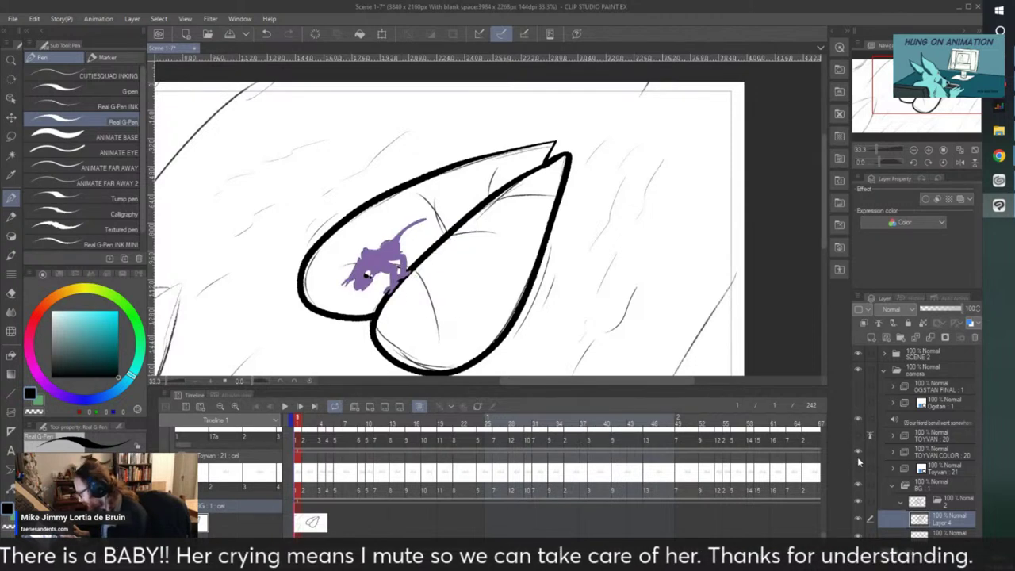
{"action": "left_click", "coordinate": [854, 454]}
{"action": "left_click", "coordinate": [857, 469]}
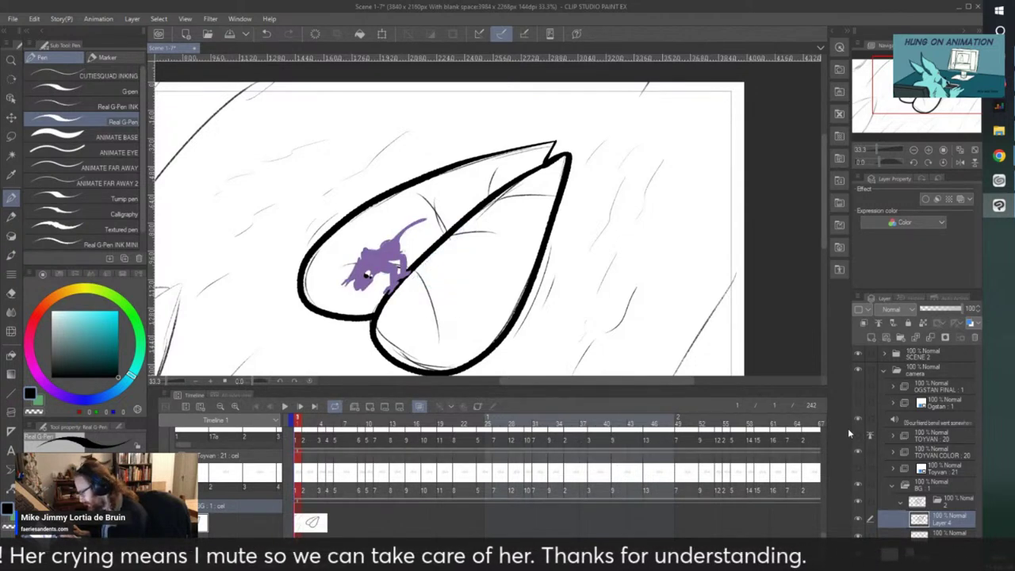
{"action": "left_click", "coordinate": [856, 453]}
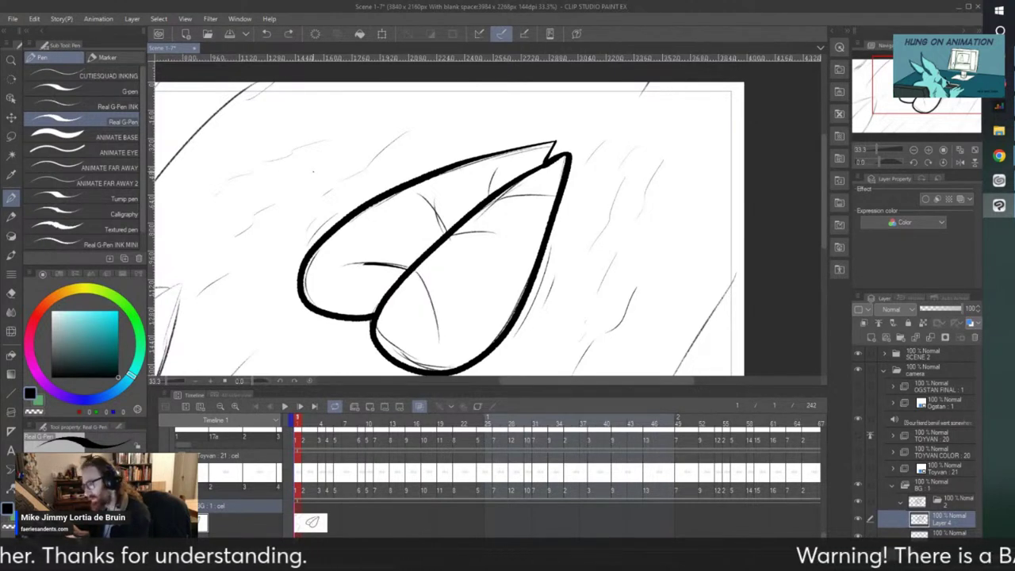
- Clear the thick leaf lines from Layer 4 and set the Real G-Pen to a thinner stroke
{"action": "key", "text": "Delete"}
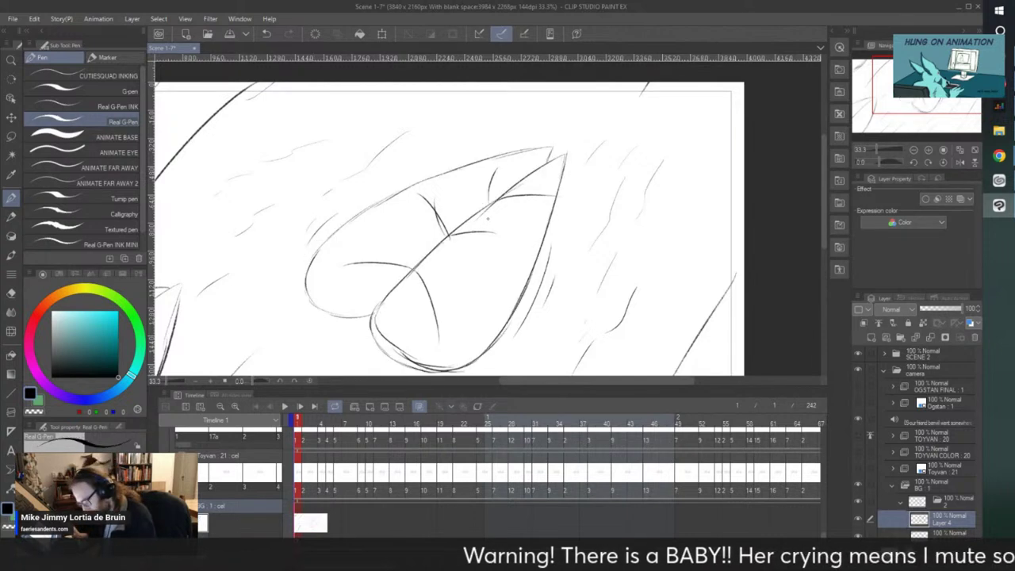
{"action": "left_click", "coordinate": [631, 141]}
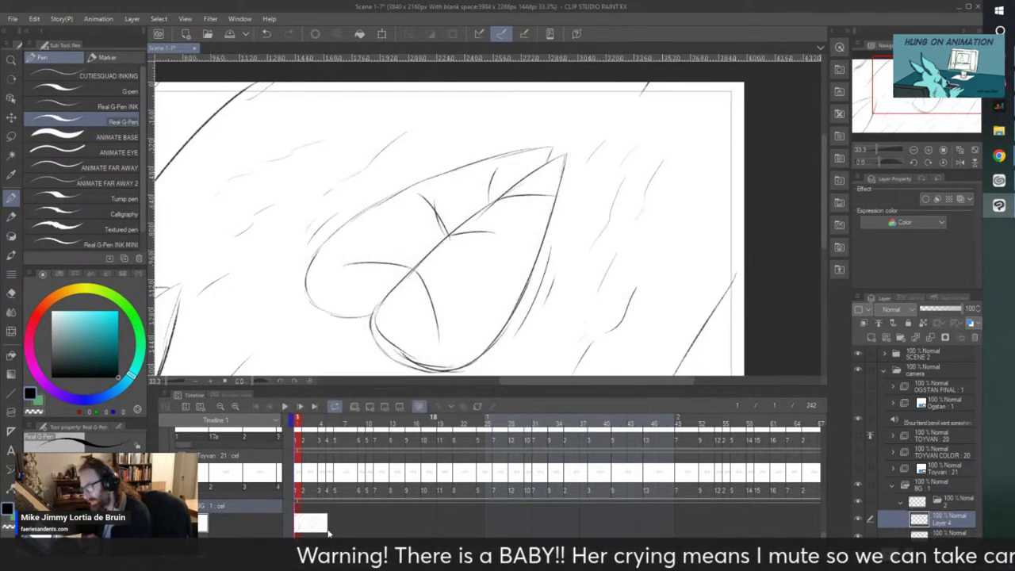
{"action": "left_click", "coordinate": [137, 463]}
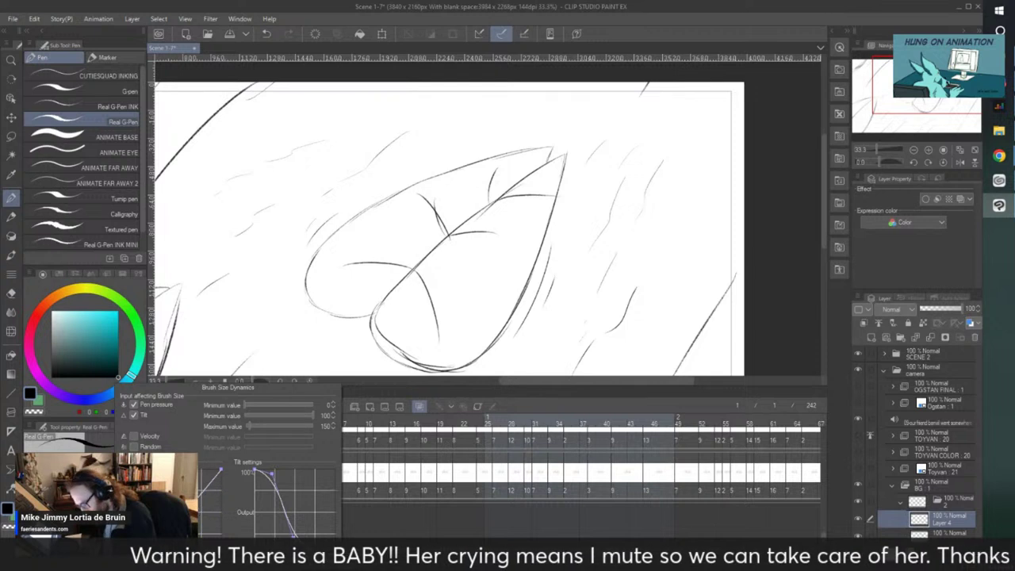
{"action": "left_click", "coordinate": [552, 167]}
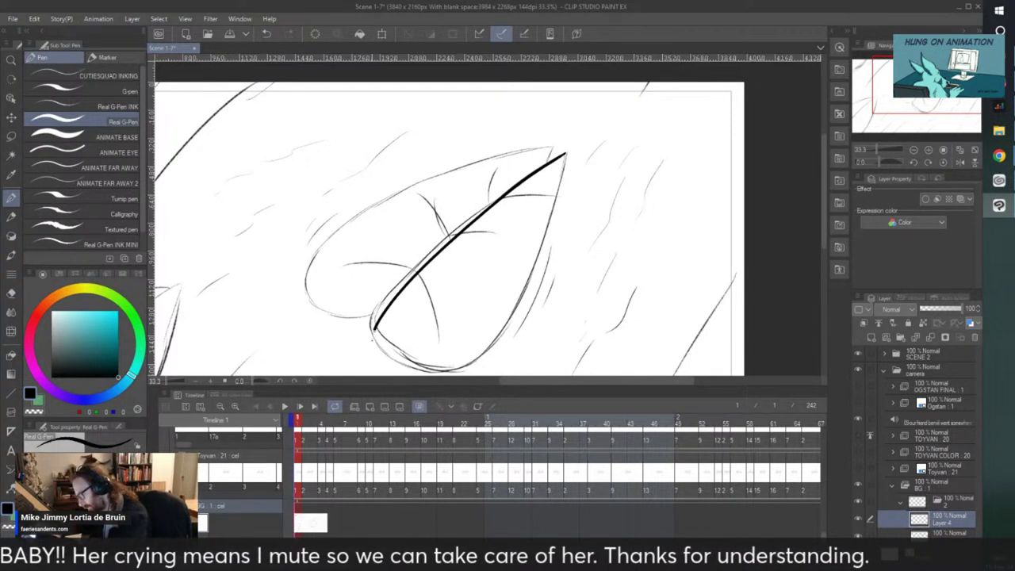
- Undo the midrib stroke, ink the outline of the leaf's right lobe with the thinner pen and add the notch at its tip
{"action": "key", "text": "ctrl+z"}
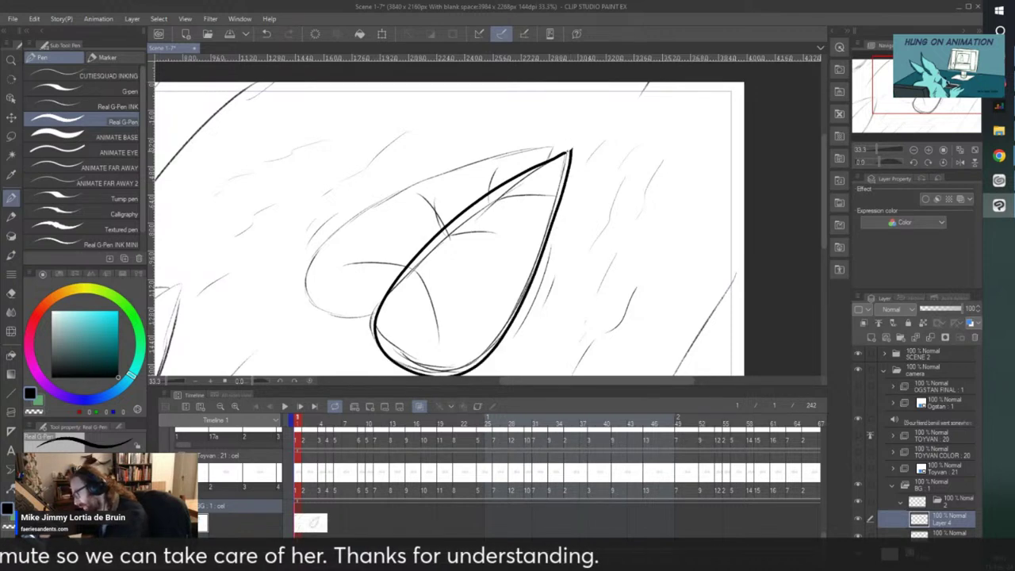
{"action": "scroll", "coordinate": [575, 133], "scroll_direction": "up", "scroll_amount": 3}
{"action": "mouse_move", "coordinate": [566, 176]}
{"action": "left_mouse_down"}
{"action": "mouse_move", "coordinate": [534, 192]}
{"action": "mouse_move", "coordinate": [574, 172]}
{"action": "left_mouse_up"}
{"action": "scroll", "coordinate": [515, 128], "scroll_direction": "down", "scroll_amount": 1}
{"action": "left_click_drag", "start_coordinate": [481, 193], "coordinate": [507, 150]}
{"action": "scroll", "coordinate": [484, 131], "scroll_direction": "down", "scroll_amount": 3}
{"action": "left_click_drag", "start_coordinate": [193, 326], "coordinate": [238, 314]}
{"action": "scroll", "coordinate": [281, 328], "scroll_direction": "down", "scroll_amount": 1}
{"action": "scroll", "coordinate": [238, 314], "scroll_direction": "up", "scroll_amount": 1}
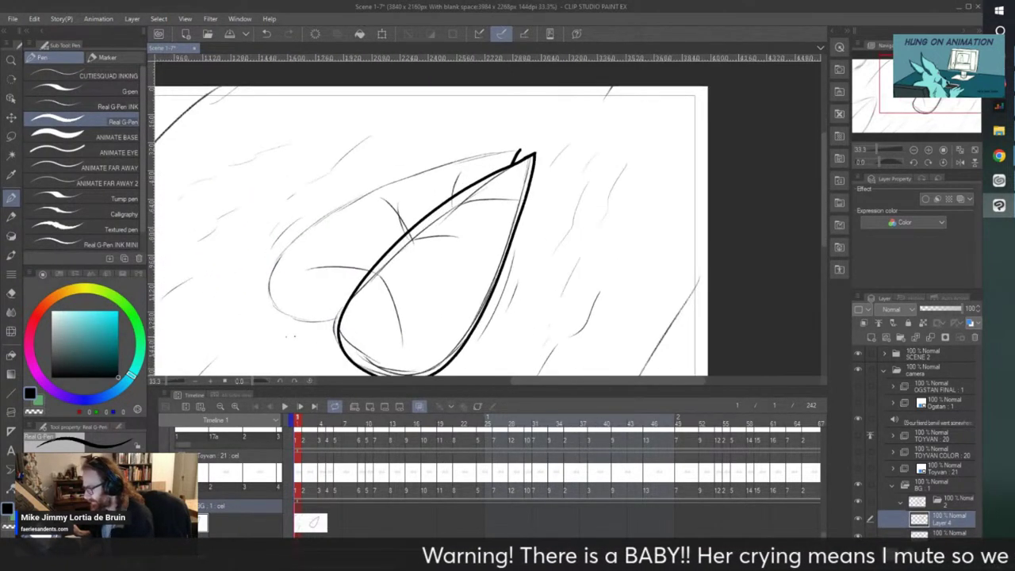
- Undo the first left-lobe stroke and ink the lobe's outline on Layer 4 from the notched tip to its join with the right lobe
{"action": "mouse_move", "coordinate": [314, 325]}
{"action": "left_mouse_down"}
{"action": "mouse_move", "coordinate": [278, 258]}
{"action": "mouse_move", "coordinate": [399, 172]}
{"action": "mouse_move", "coordinate": [511, 142]}
{"action": "left_mouse_up"}
{"action": "key", "text": "ctrl+z"}
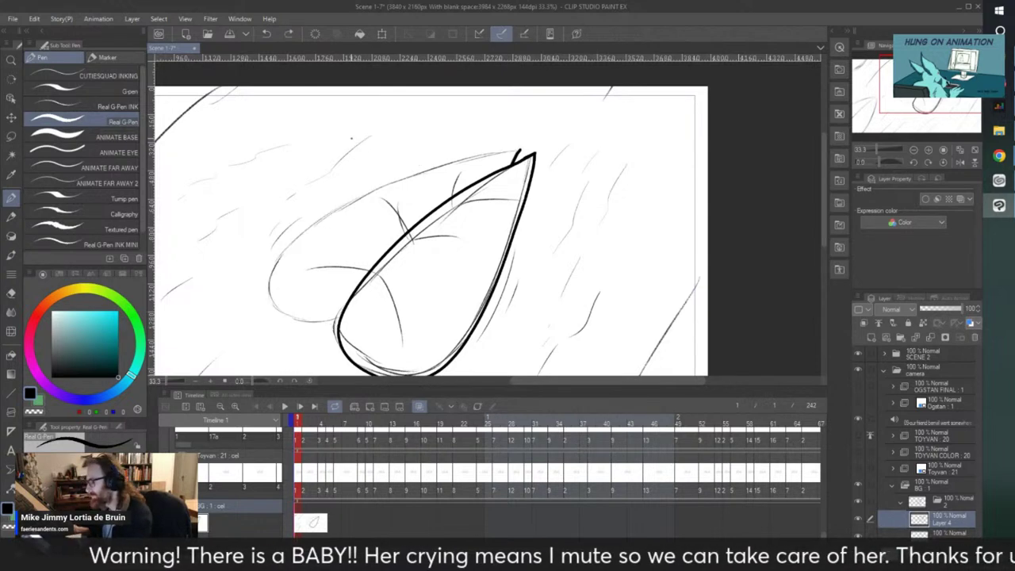
{"action": "key", "text": "minus"}
{"action": "key", "text": "minus"}
{"action": "key", "text": "minus"}
{"action": "key", "text": "minus"}
{"action": "key", "text": "minus"}
{"action": "key", "text": "minus"}
{"action": "key", "text": "minus"}
{"action": "key", "text": "minus"}
{"action": "scroll", "coordinate": [351, 138], "scroll_direction": "down", "scroll_amount": 1}
{"action": "mouse_move", "coordinate": [413, 166]}
{"action": "left_mouse_down"}
{"action": "mouse_move", "coordinate": [425, 156]}
{"action": "mouse_move", "coordinate": [363, 321]}
{"action": "mouse_move", "coordinate": [412, 339]}
{"action": "left_mouse_up"}
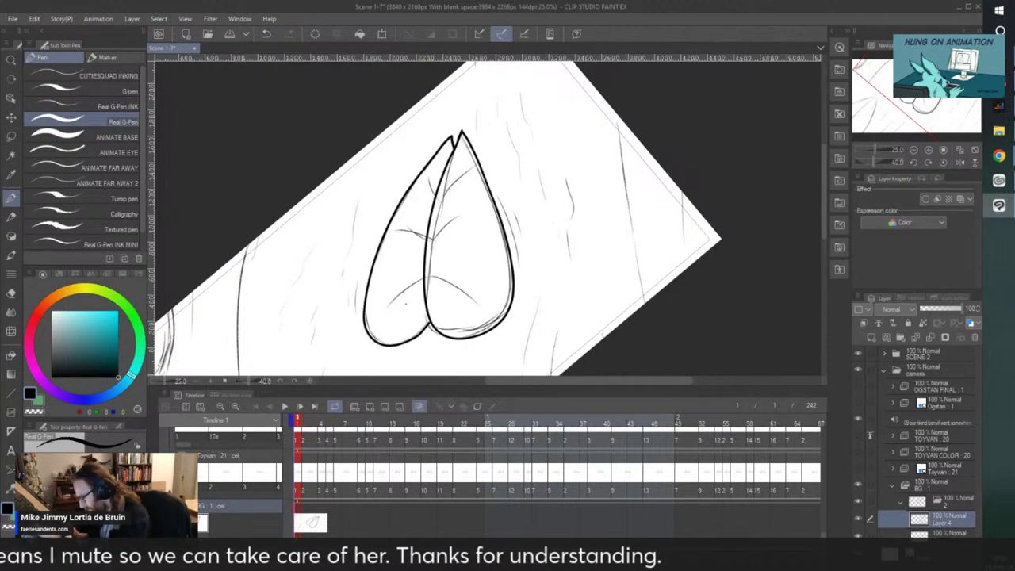
{"action": "scroll", "coordinate": [425, 339], "scroll_direction": "up", "scroll_amount": 6}
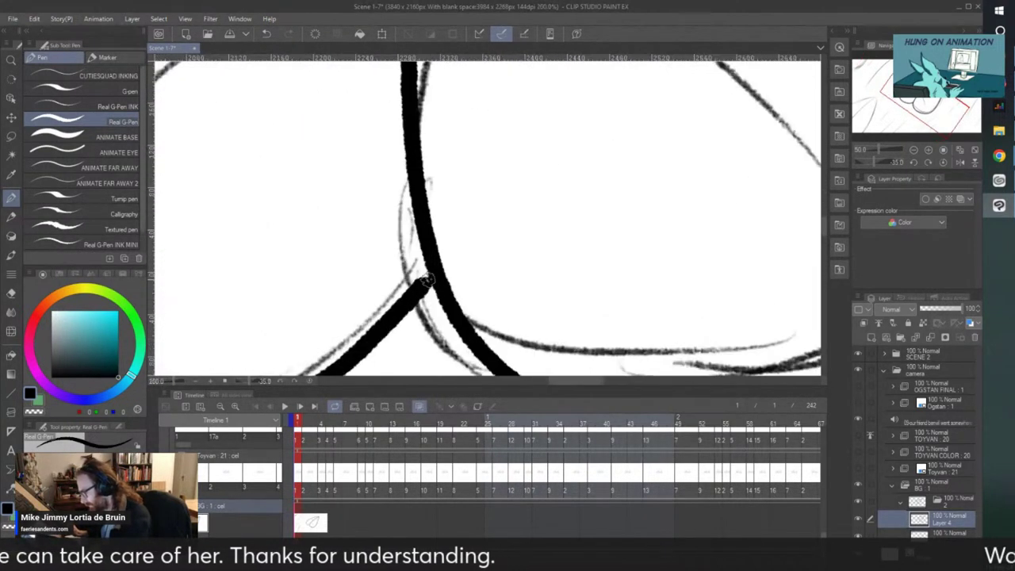
{"action": "scroll", "coordinate": [428, 270], "scroll_direction": "down", "scroll_amount": 8}
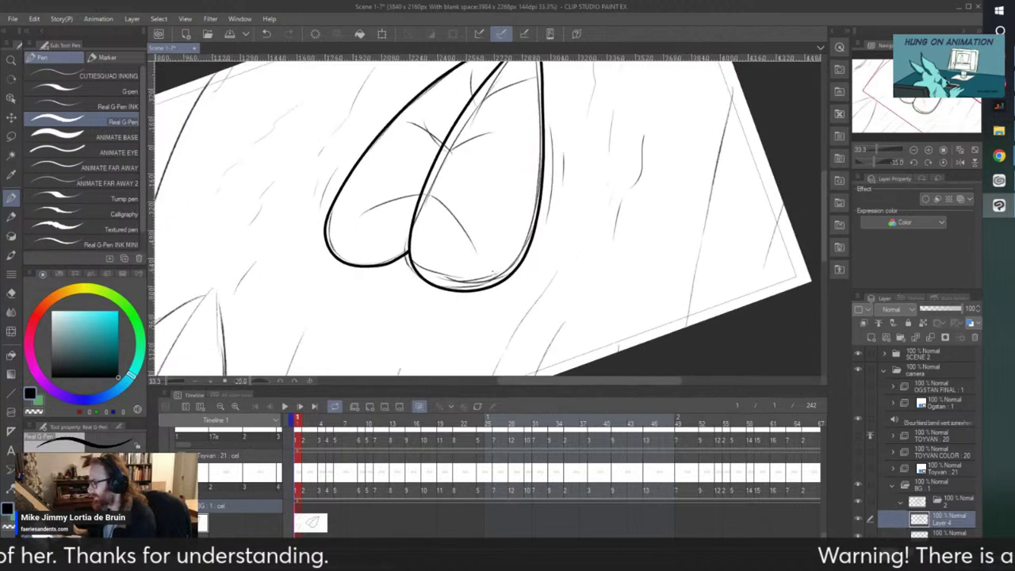
- Ink three pairs of tapering side veins branching from the central leaf's midrib, following the background sketch
{"action": "key", "text": "asciicircum"}
{"action": "scroll", "coordinate": [435, 179], "scroll_direction": "up", "scroll_amount": 3}
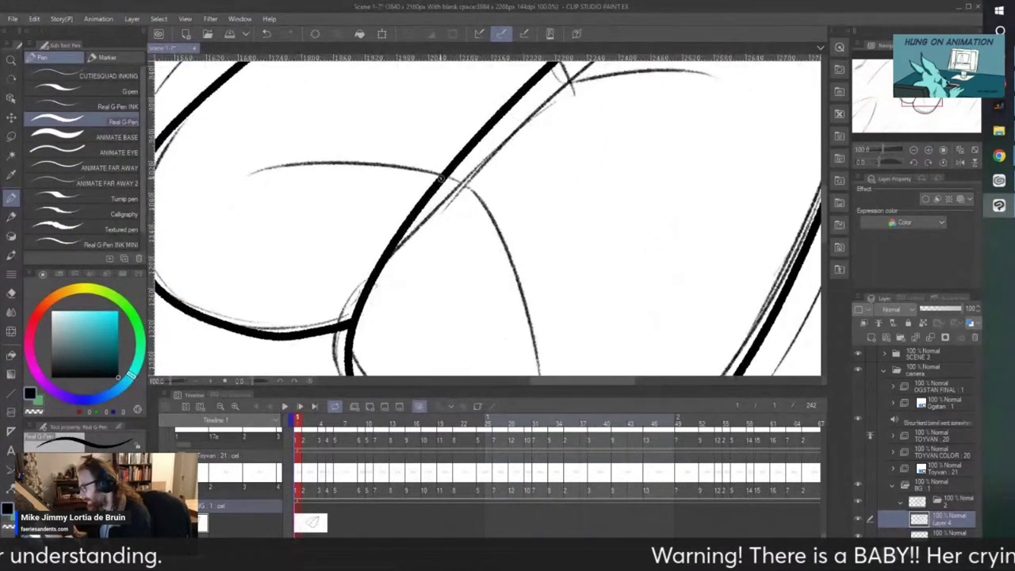
{"action": "left_click_drag", "start_coordinate": [444, 176], "coordinate": [522, 285]}
{"action": "mouse_move", "coordinate": [442, 175]}
{"action": "left_mouse_down"}
{"action": "mouse_move", "coordinate": [333, 157]}
{"action": "mouse_move", "coordinate": [289, 162]}
{"action": "left_mouse_up"}
{"action": "scroll", "coordinate": [364, 154], "scroll_direction": "down", "scroll_amount": 4}
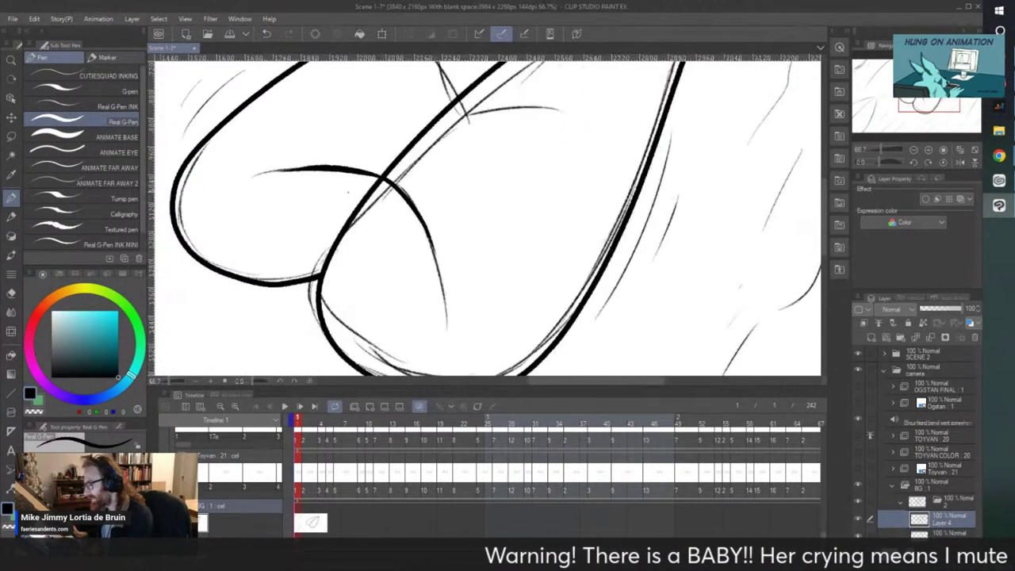
{"action": "mouse_move", "coordinate": [431, 121]}
{"action": "left_mouse_down"}
{"action": "mouse_move", "coordinate": [493, 131]}
{"action": "mouse_move", "coordinate": [409, 85]}
{"action": "left_mouse_up"}
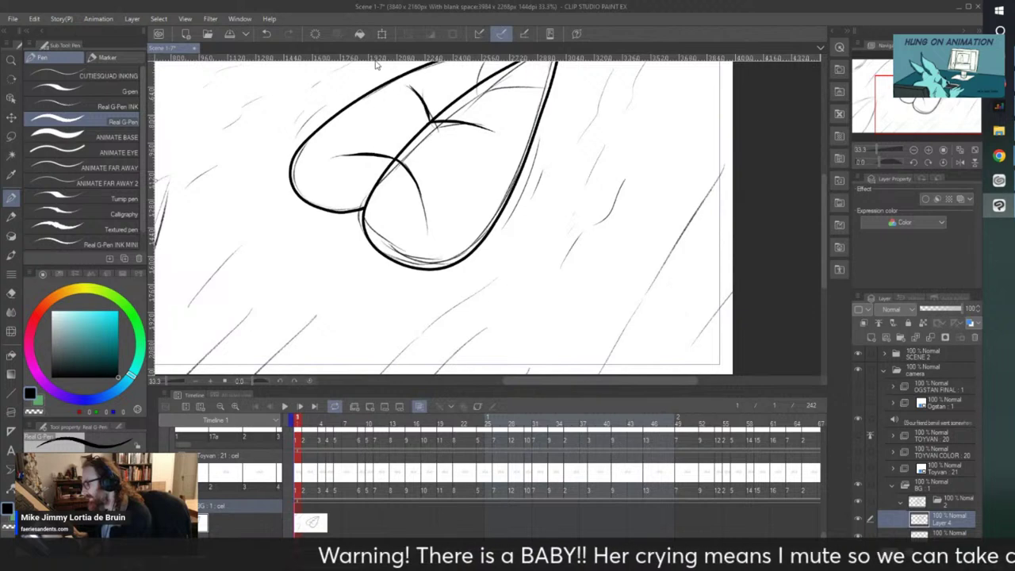
{"action": "scroll", "coordinate": [480, 100], "scroll_direction": "up", "scroll_amount": 2}
{"action": "scroll", "coordinate": [480, 100], "scroll_direction": "up", "scroll_amount": 2}
{"action": "left_click_drag", "start_coordinate": [478, 169], "coordinate": [488, 136]}
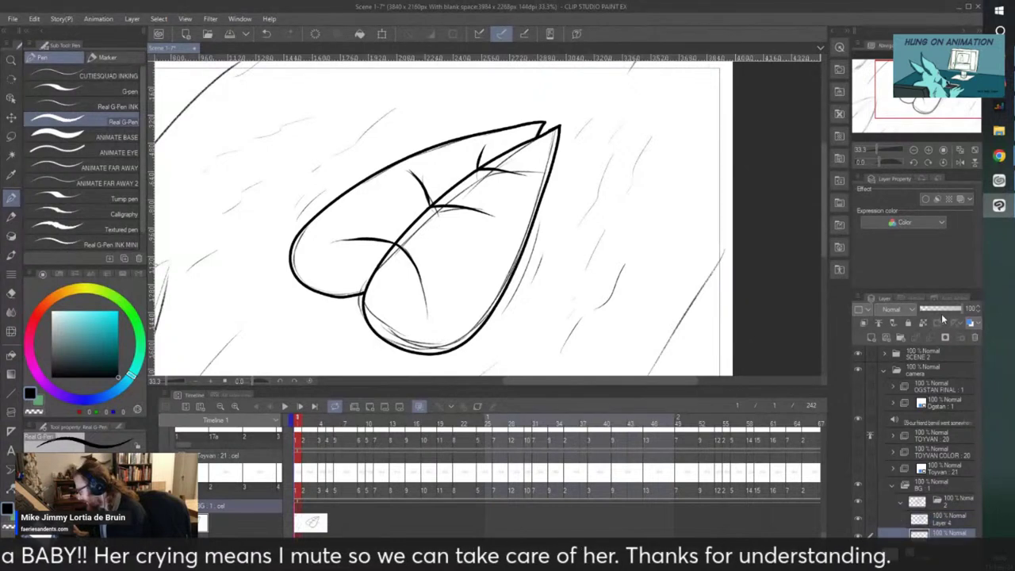
- Lower the opacity of the sketch layer beneath Layer 4 to 50% and reselect Layer 4 to examine the inked leaf tip
{"action": "left_click", "coordinate": [939, 517]}
{"action": "key", "text": "ctrl+minus"}
{"action": "key", "text": "ctrl+minus"}
{"action": "key", "text": "ctrl+minus"}
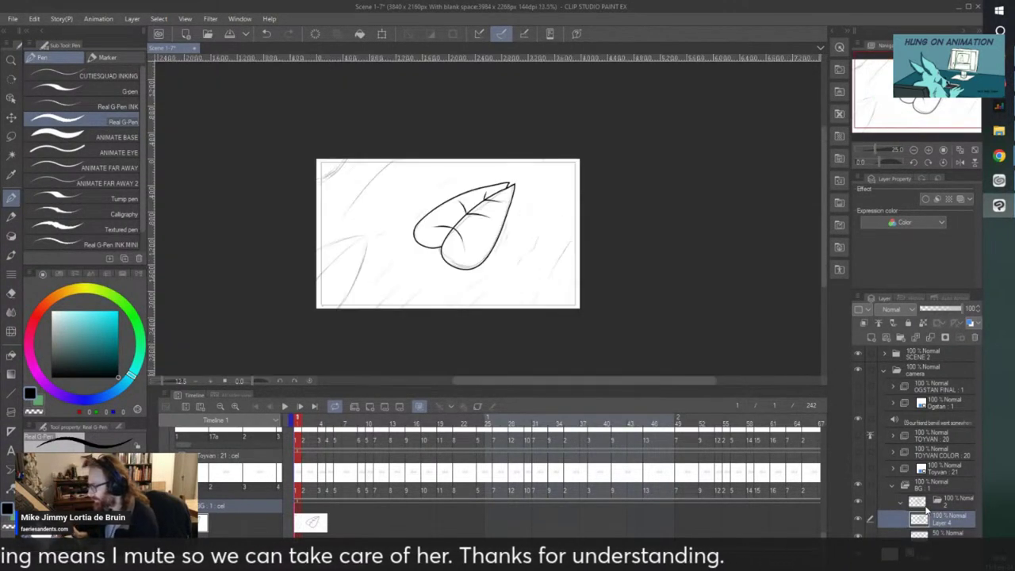
{"action": "left_click_drag", "start_coordinate": [508, 190], "coordinate": [514, 185]}
{"action": "scroll", "coordinate": [514, 178], "scroll_direction": "up", "scroll_amount": 4}
{"action": "scroll", "coordinate": [512, 190], "scroll_direction": "up", "scroll_amount": 2}
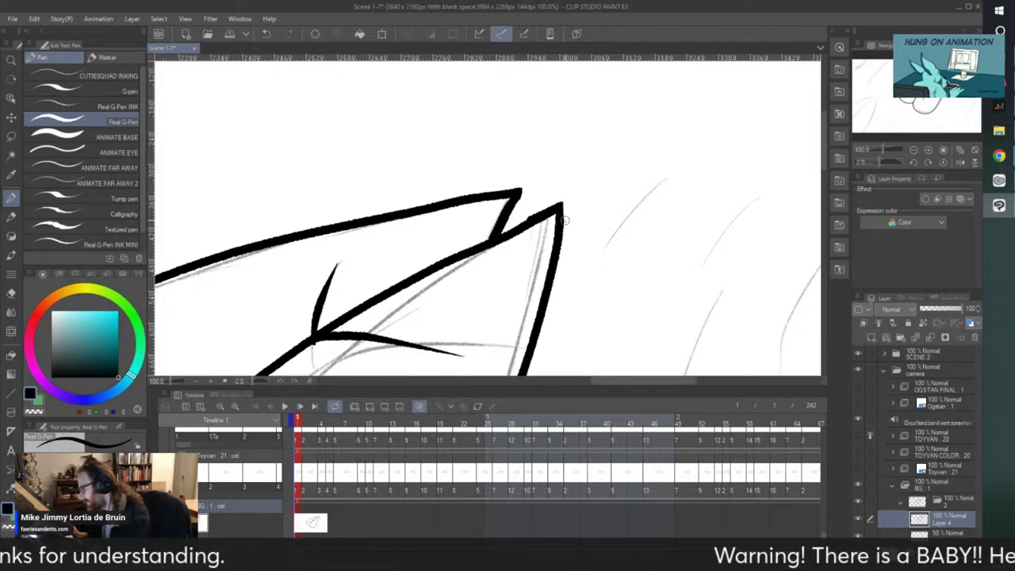
{"action": "scroll", "coordinate": [571, 171], "scroll_direction": "up", "scroll_amount": 4}
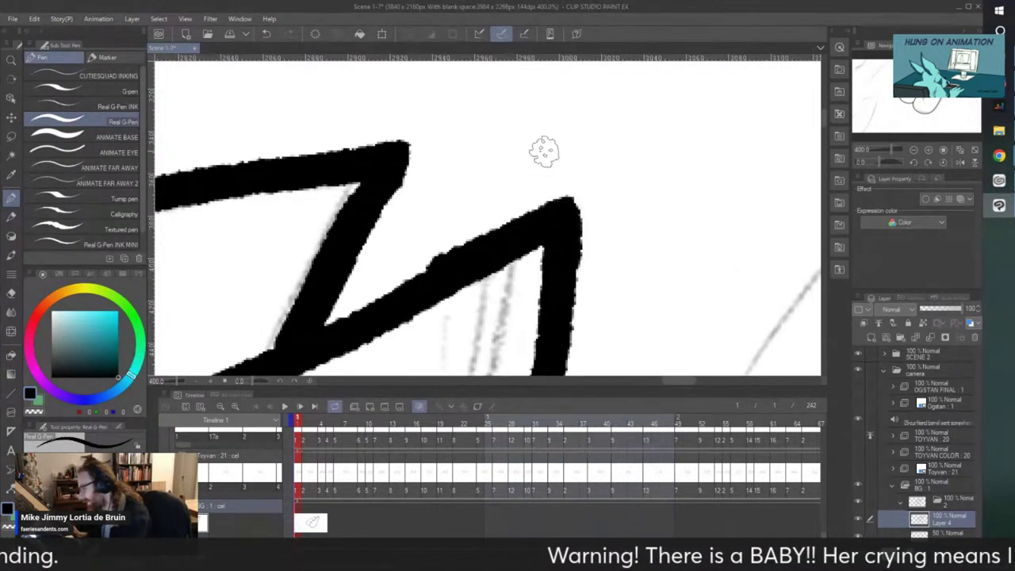
{"action": "scroll", "coordinate": [534, 153], "scroll_direction": "down", "scroll_amount": 6}
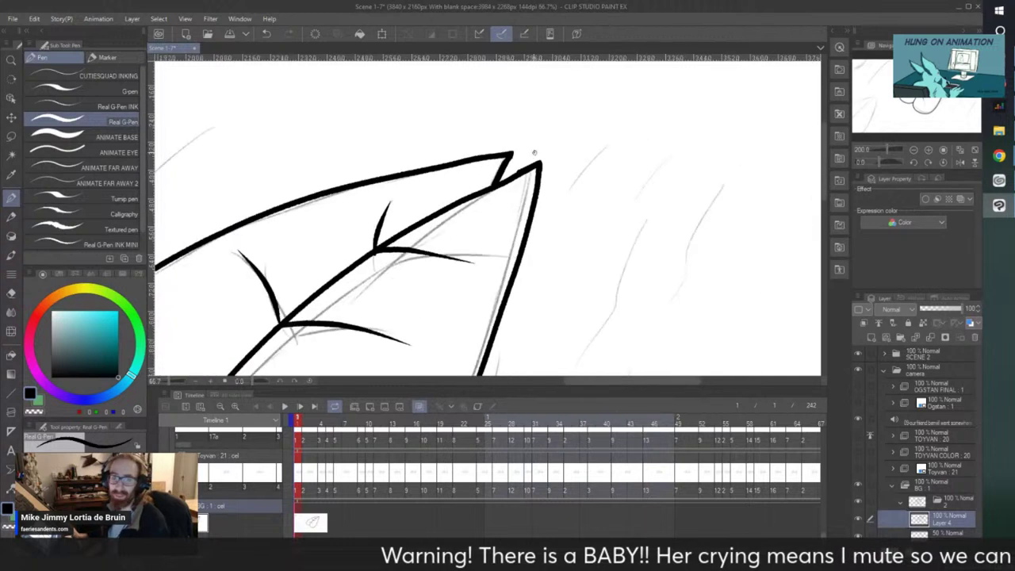
{"action": "scroll", "coordinate": [533, 152], "scroll_direction": "down", "scroll_amount": 4}
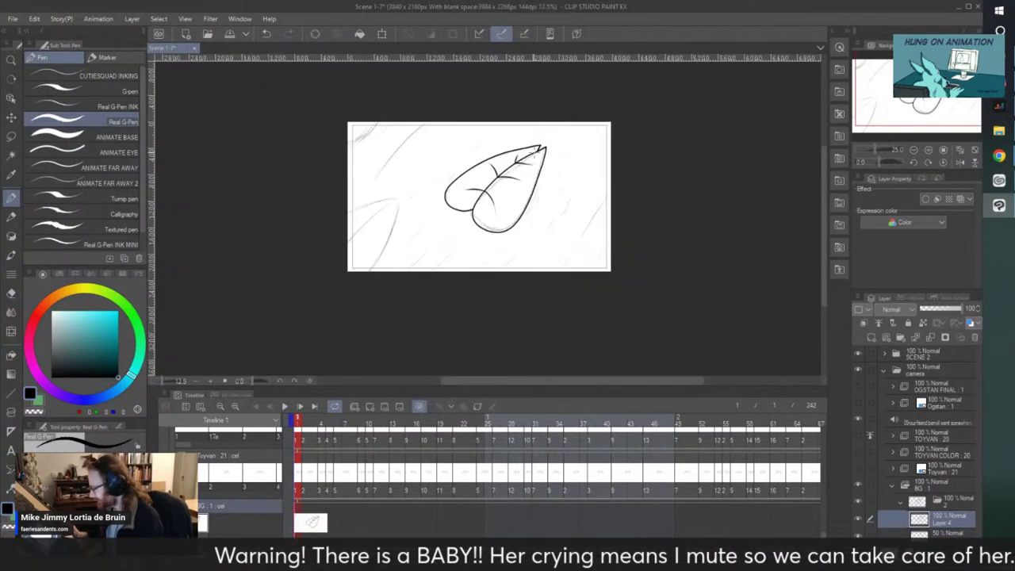
- Ink the partial leaf in the canvas's lower-left corner on Layer 4: its right edge, midrib, left edge and notched tip
{"action": "scroll", "coordinate": [343, 218], "scroll_direction": "up", "scroll_amount": 3}
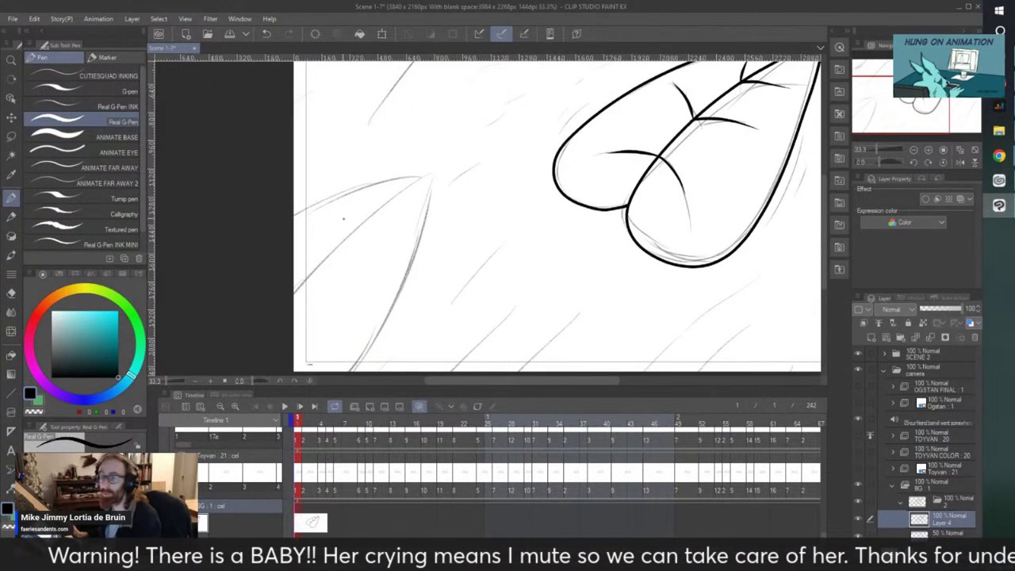
{"action": "left_click_drag", "start_coordinate": [343, 218], "coordinate": [353, 207]}
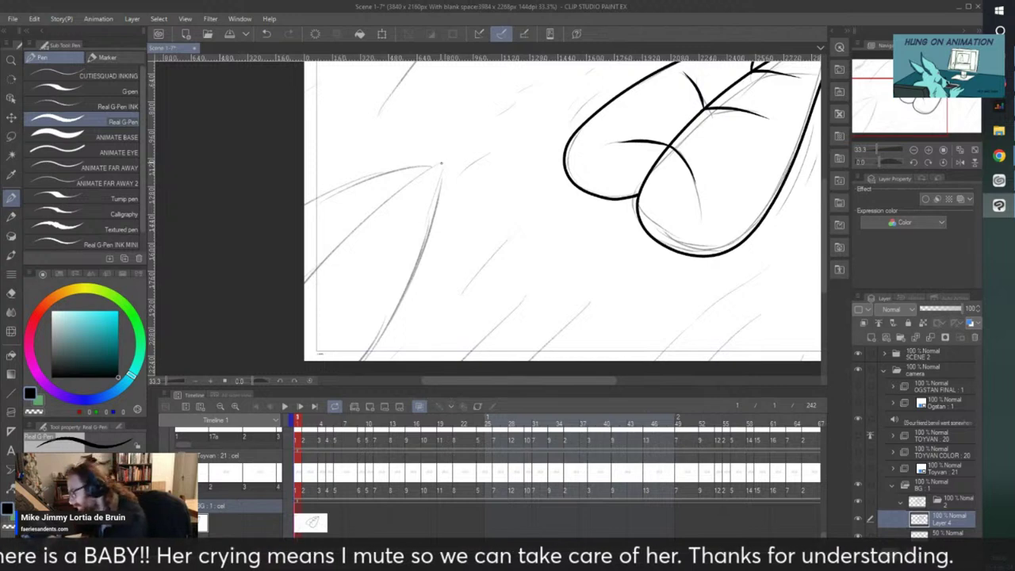
{"action": "mouse_move", "coordinate": [442, 164]}
{"action": "left_mouse_down"}
{"action": "mouse_move", "coordinate": [429, 230]}
{"action": "mouse_move", "coordinate": [371, 343]}
{"action": "left_mouse_up"}
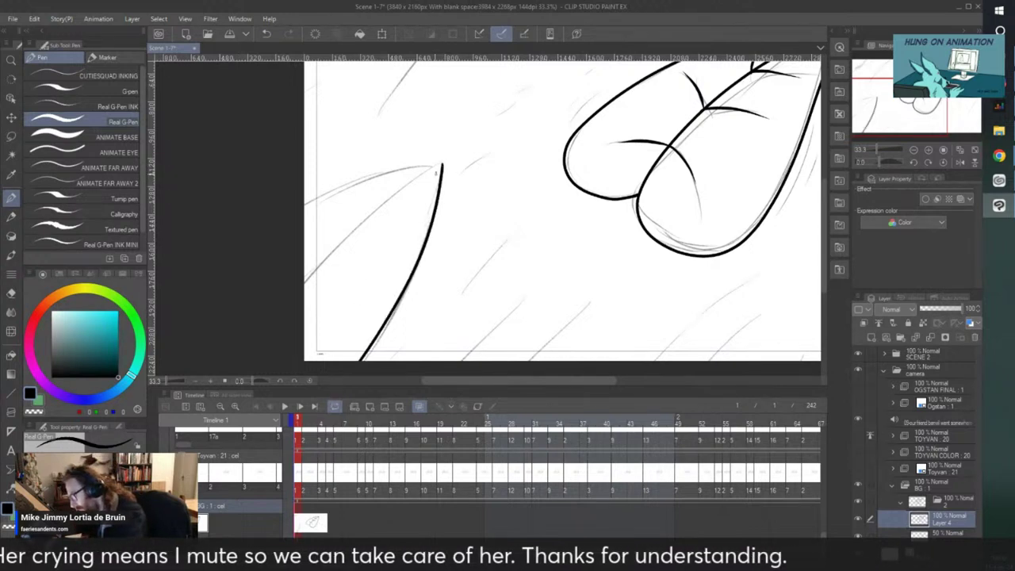
{"action": "left_click_drag", "start_coordinate": [440, 165], "coordinate": [304, 279]}
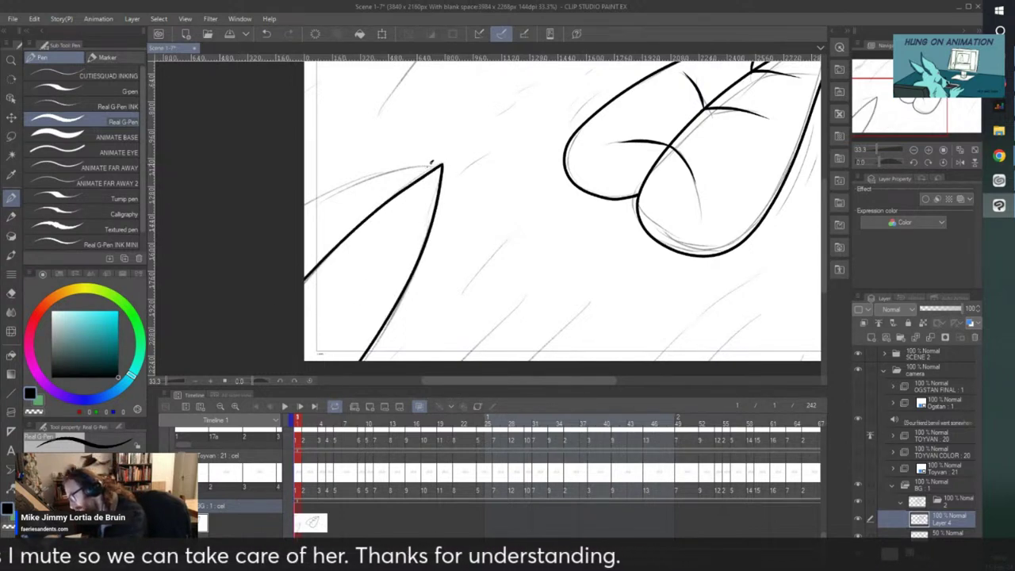
{"action": "mouse_move", "coordinate": [432, 161]}
{"action": "left_mouse_down"}
{"action": "mouse_move", "coordinate": [367, 175]}
{"action": "mouse_move", "coordinate": [305, 216]}
{"action": "left_mouse_up"}
{"action": "scroll", "coordinate": [303, 257], "scroll_direction": "down", "scroll_amount": 5}
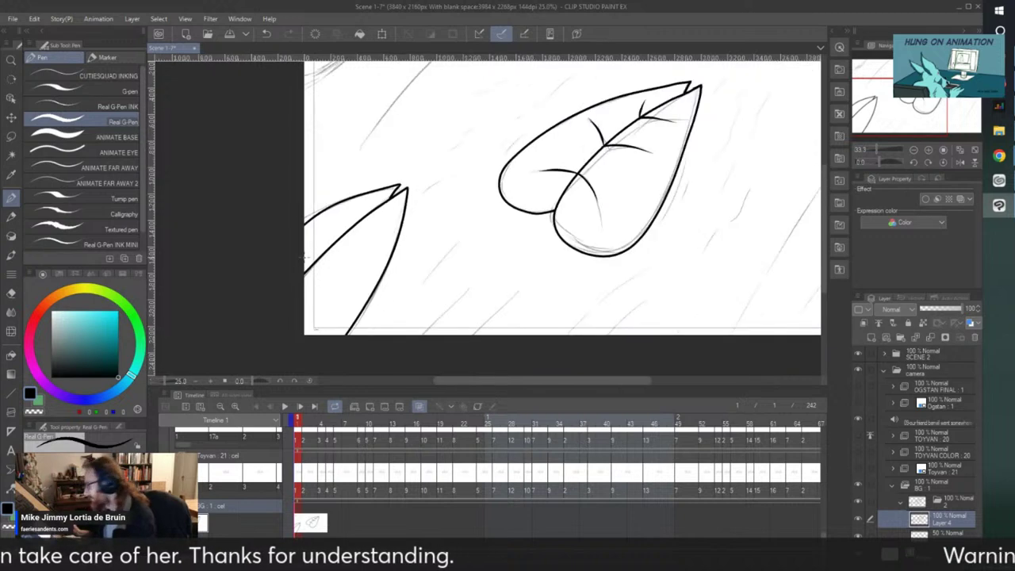
{"action": "scroll", "coordinate": [290, 265], "scroll_direction": "up", "scroll_amount": 2}
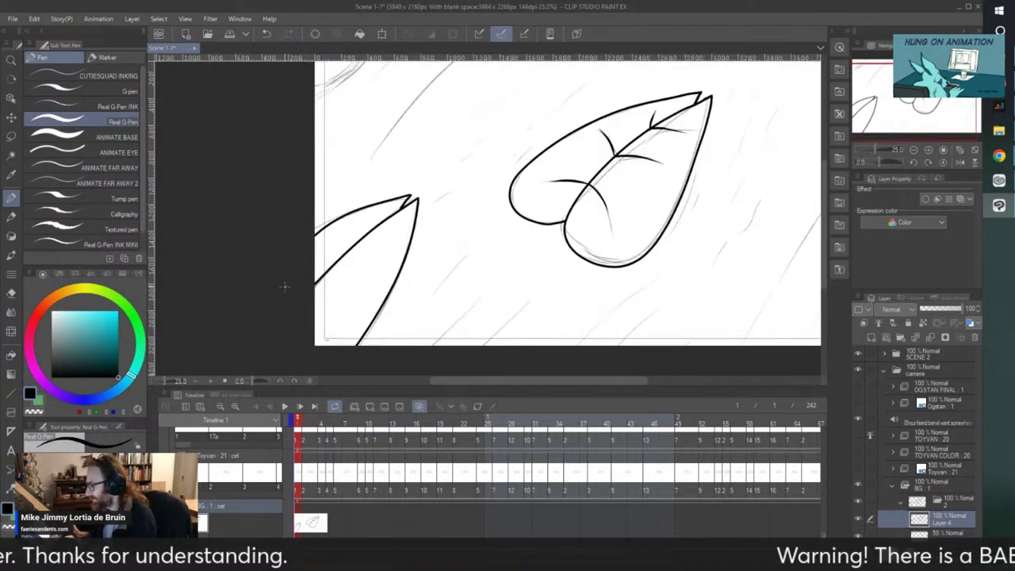
{"action": "scroll", "coordinate": [290, 283], "scroll_direction": "down", "scroll_amount": 1}
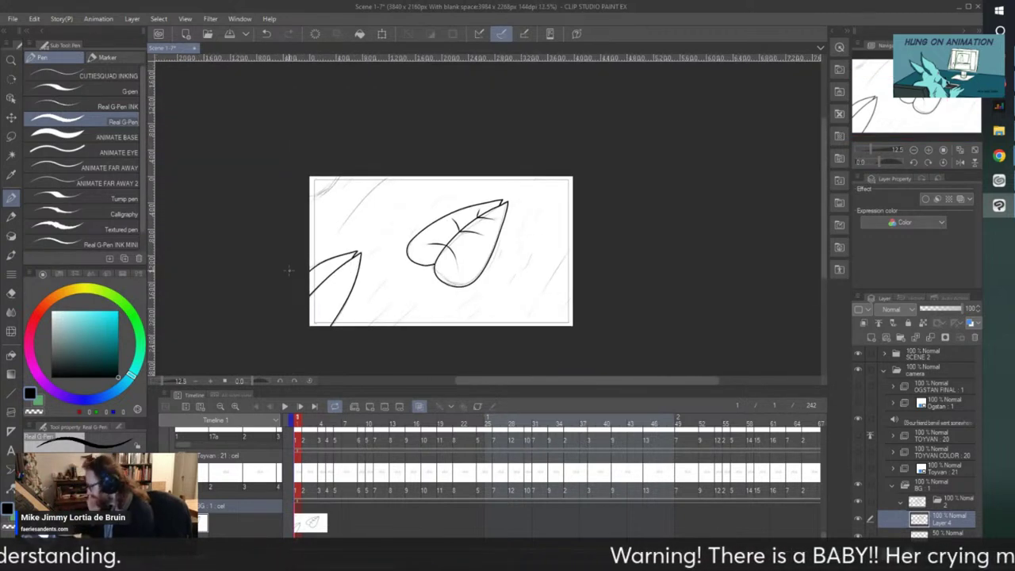
- Transform the camera folder, shifting its artwork horizontally to the right to bring more of the lower-left leaf into the frame
{"action": "left_click", "coordinate": [875, 370]}
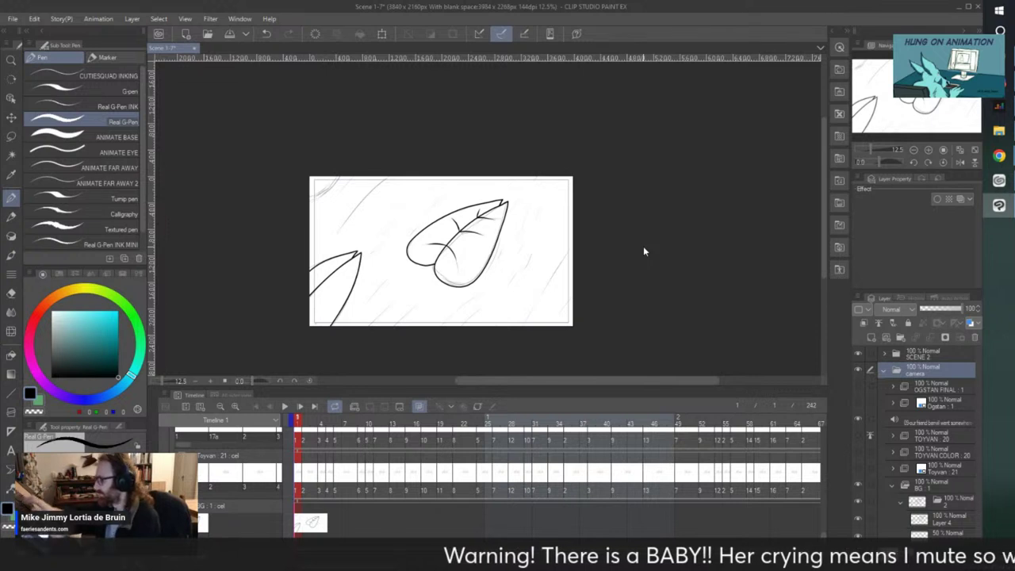
{"action": "key", "text": "ctrl+t"}
{"action": "left_click_drag", "start_coordinate": [390, 350], "coordinate": [426, 350]}
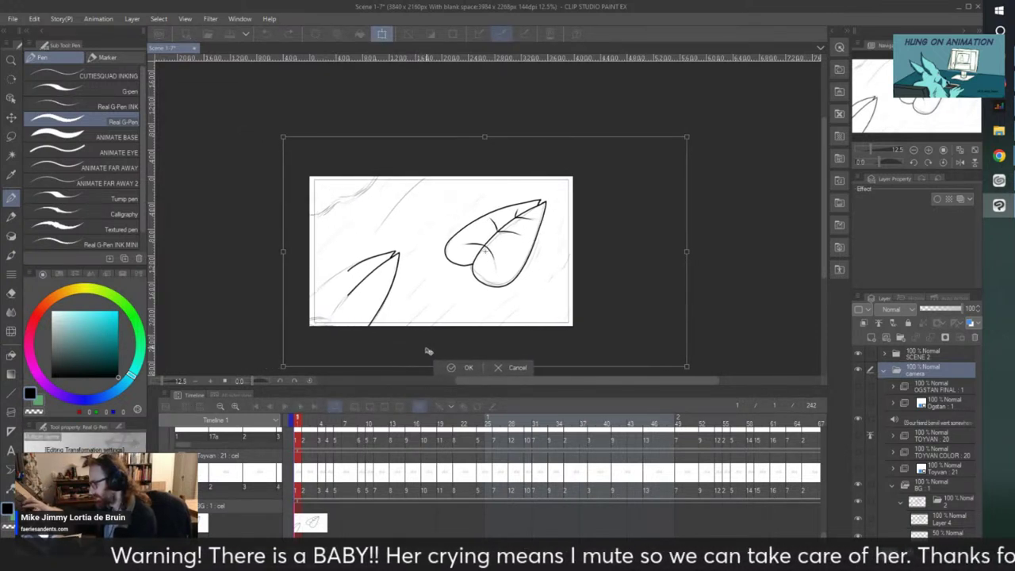
{"action": "key", "text": "Return"}
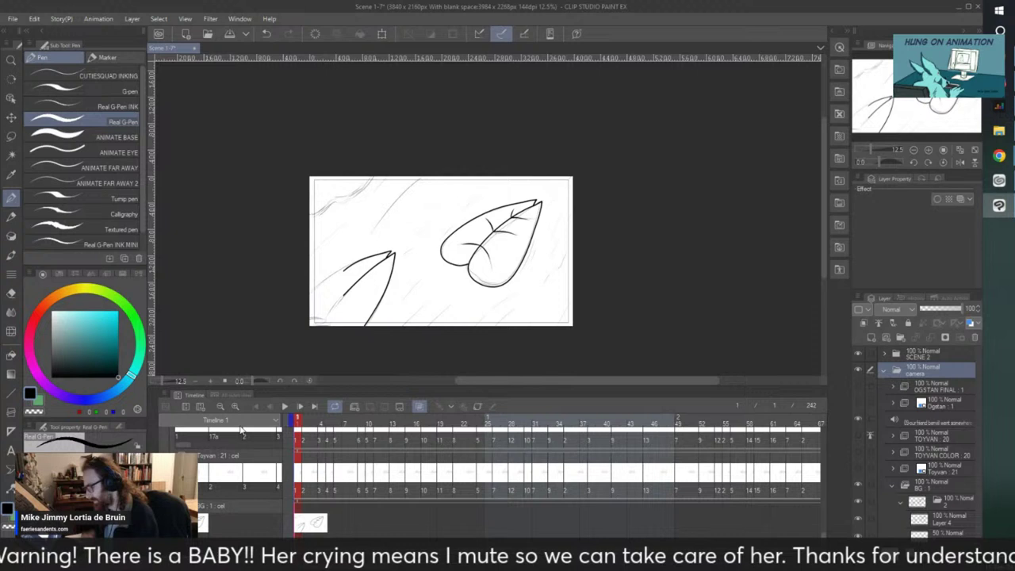
{"action": "left_click", "coordinate": [284, 407]}
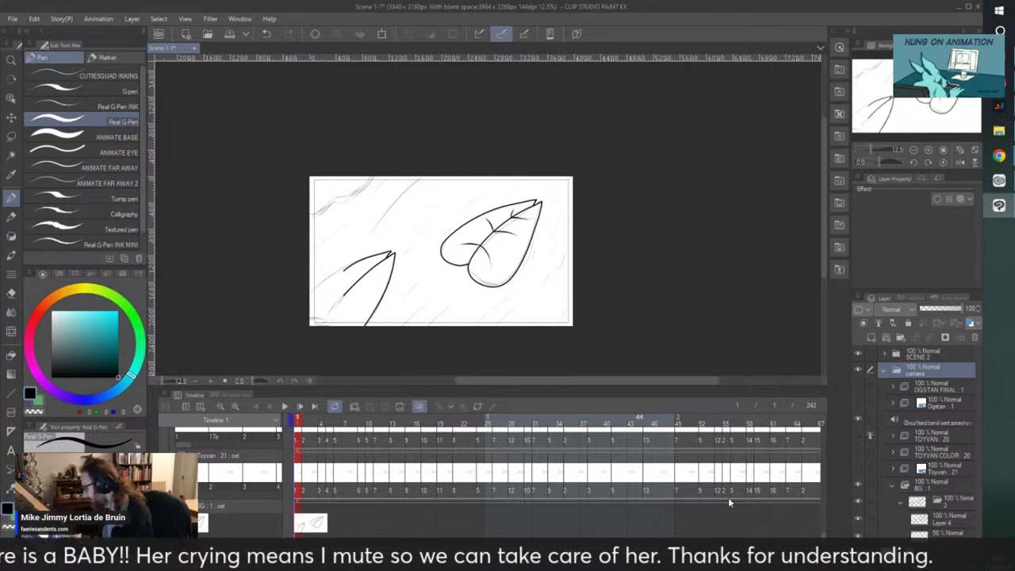
{"action": "left_click", "coordinate": [857, 386]}
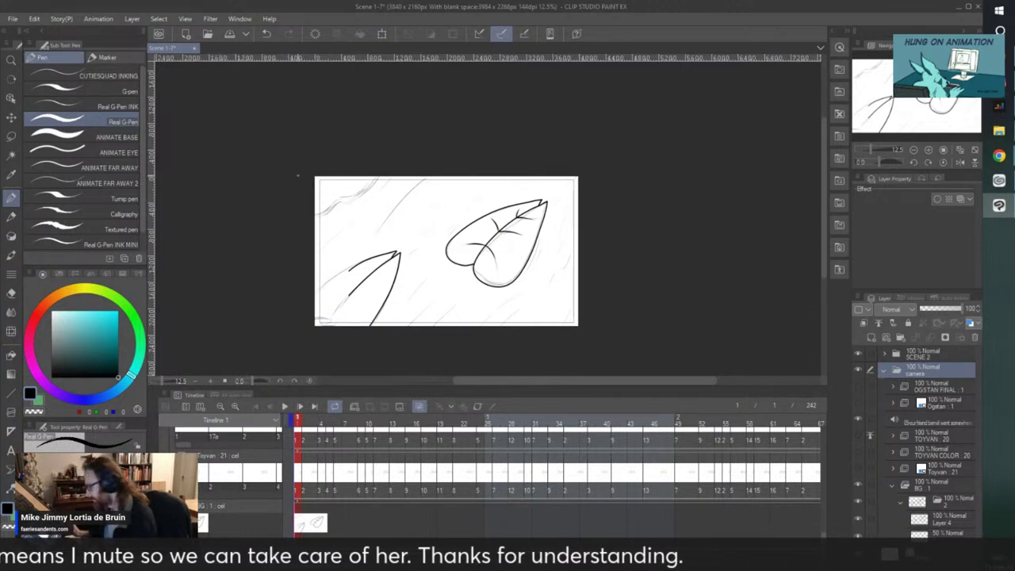
{"action": "scroll", "coordinate": [315, 325], "scroll_direction": "up", "scroll_amount": 1}
{"action": "scroll", "coordinate": [374, 261], "scroll_direction": "up", "scroll_amount": 1}
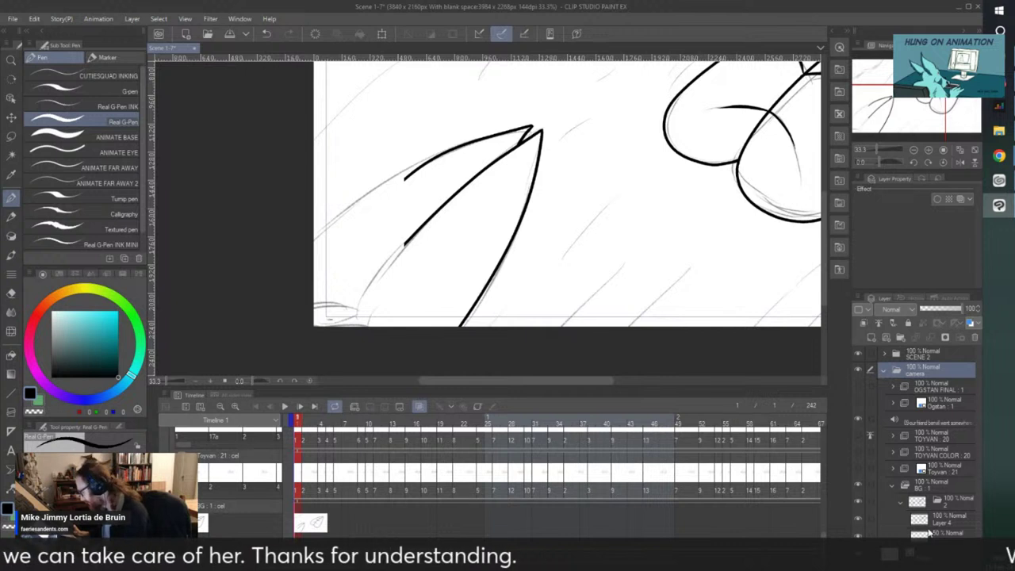
- Lasso the cut-off inked lines of the lower-left leaf on Layer 4, delete them and clear the selection
{"action": "left_click", "coordinate": [923, 520]}
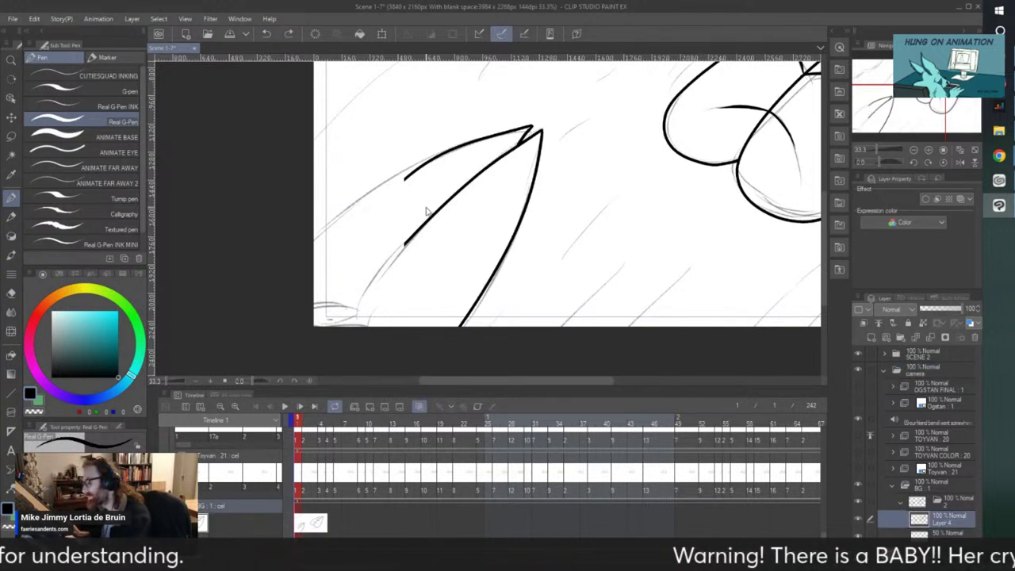
{"action": "key", "text": "ctrl+z"}
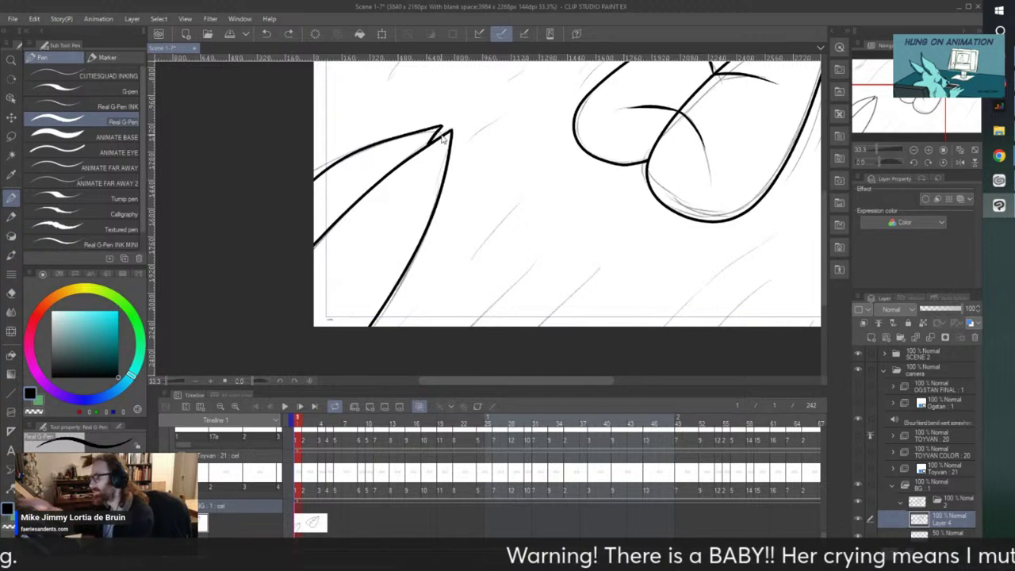
{"action": "scroll", "coordinate": [442, 136], "scroll_direction": "left", "scroll_amount": 2}
{"action": "key", "text": "m"}
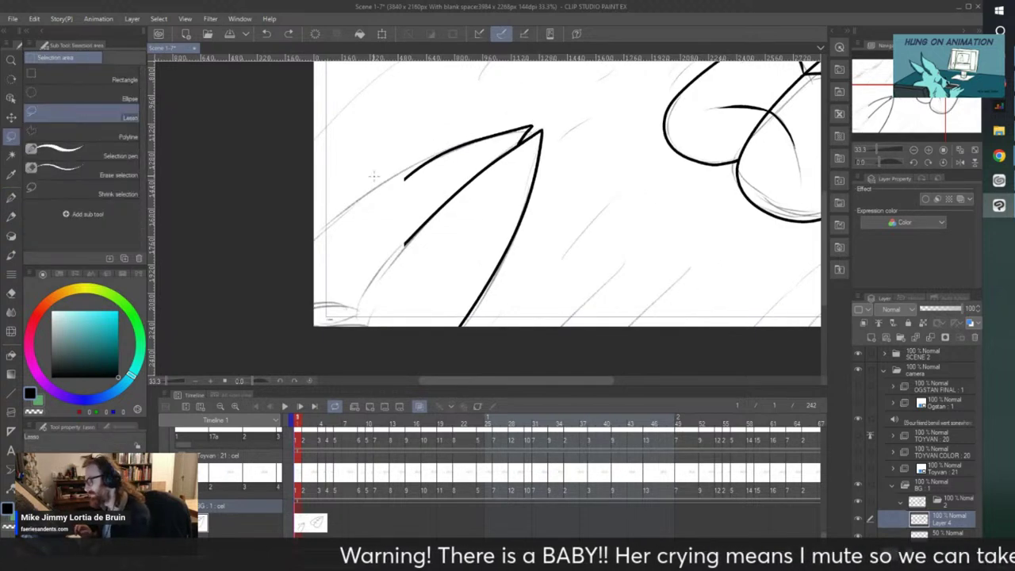
{"action": "mouse_move", "coordinate": [344, 231]}
{"action": "left_mouse_down"}
{"action": "mouse_move", "coordinate": [372, 360]}
{"action": "mouse_move", "coordinate": [347, 265]}
{"action": "left_mouse_up"}
{"action": "key", "text": "Delete"}
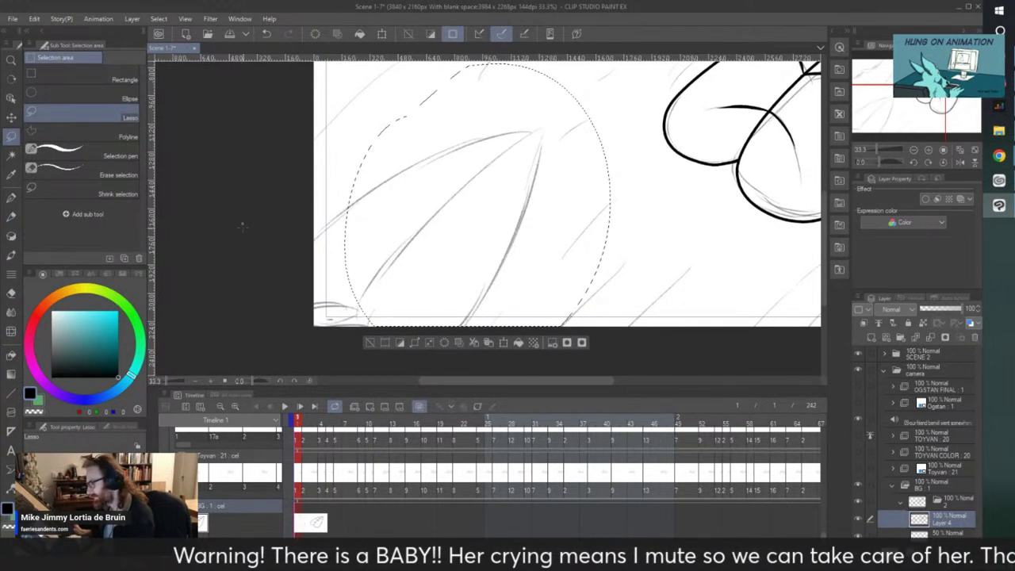
{"action": "key", "text": "ctrl+d"}
- Try the lower-left leaf's right edge with the sketch pencil ANIMATE, try clearing Layer 4, and undo both the clearing and the stroke
{"action": "key", "text": "p"}
{"action": "key", "text": "p"}
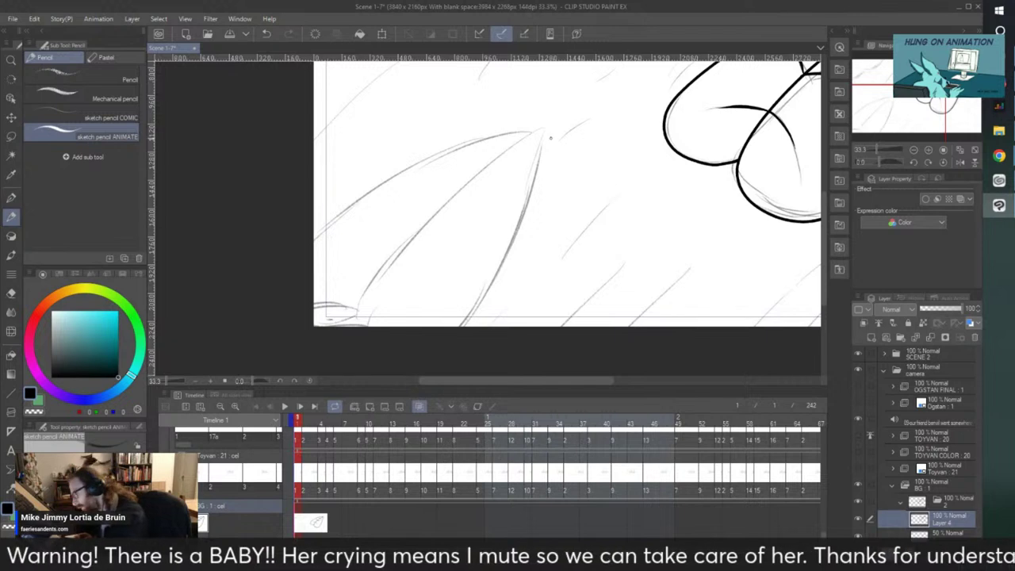
{"action": "mouse_move", "coordinate": [544, 127]}
{"action": "left_mouse_down"}
{"action": "mouse_move", "coordinate": [531, 184]}
{"action": "mouse_move", "coordinate": [465, 312]}
{"action": "left_mouse_up"}
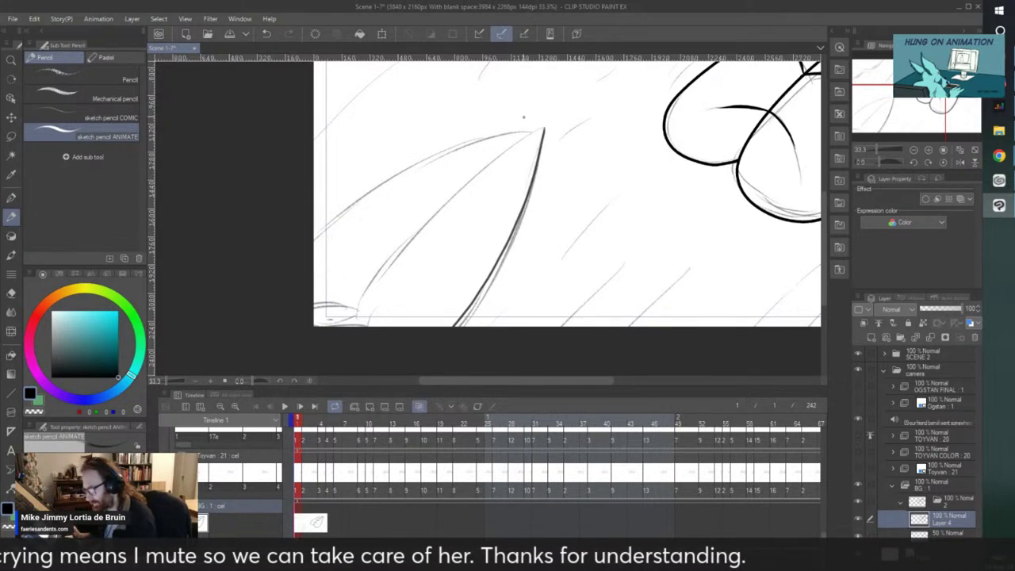
{"action": "scroll", "coordinate": [458, 182], "scroll_direction": "down", "scroll_amount": 3}
{"action": "scroll", "coordinate": [448, 162], "scroll_direction": "up", "scroll_amount": 3}
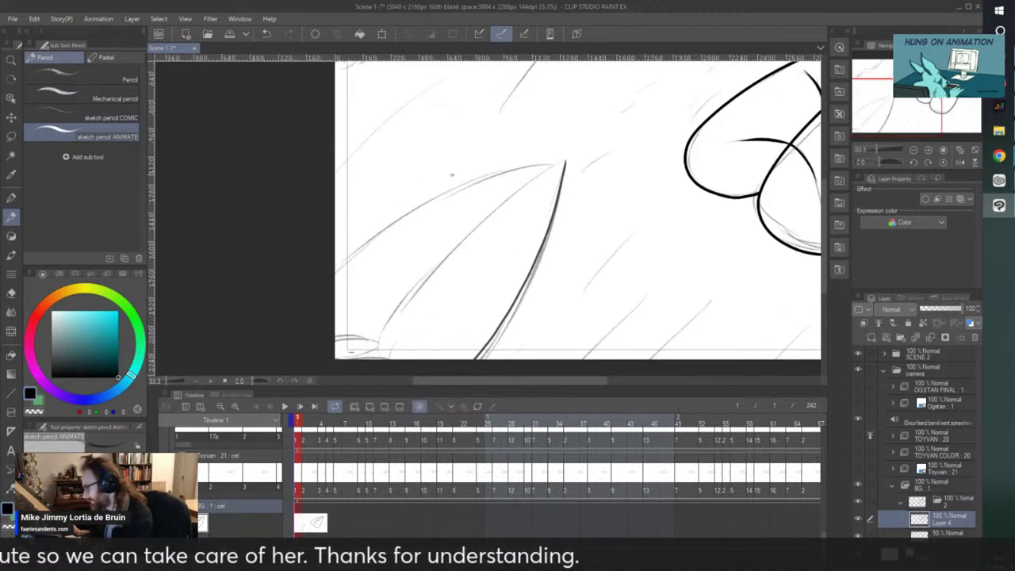
{"action": "key", "text": "Delete"}
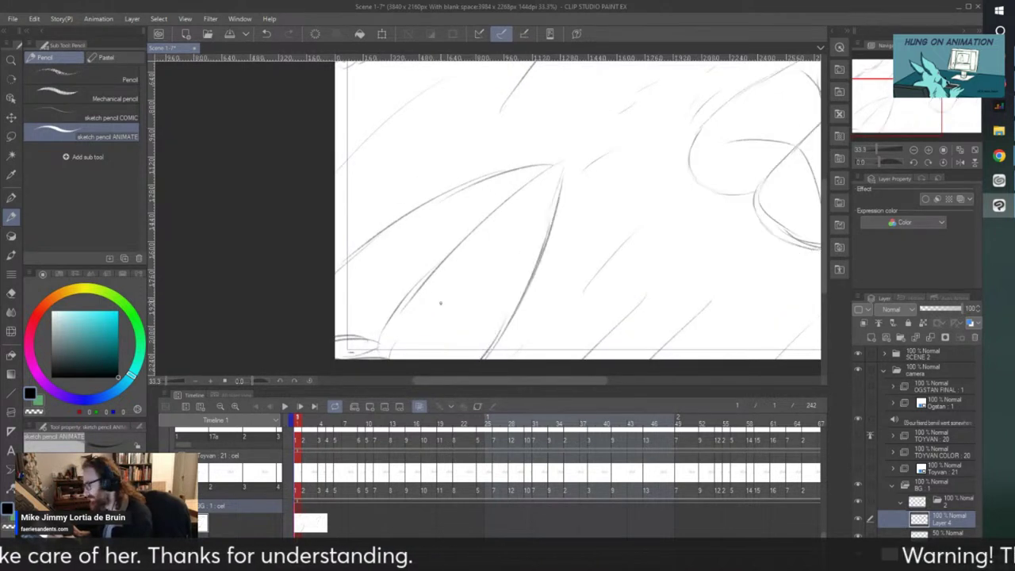
{"action": "key", "text": "ctrl+z"}
{"action": "key", "text": "ctrl+z"}
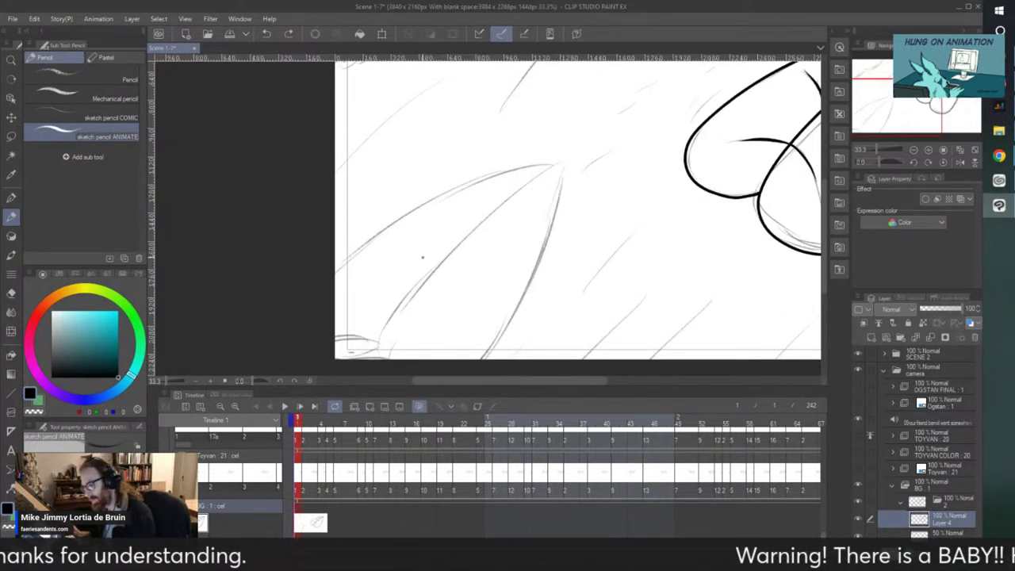
- Ink the lower-left leaf's right edge, midrib and left edge on Layer 4 with the Real G-Pen
{"action": "key", "text": "p"}
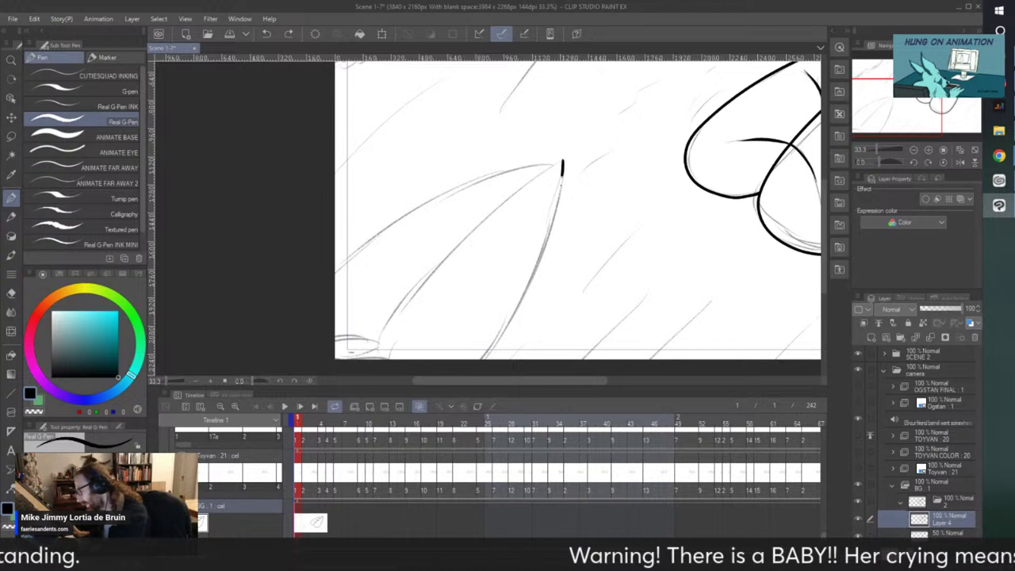
{"action": "mouse_move", "coordinate": [561, 176]}
{"action": "left_mouse_down"}
{"action": "mouse_move", "coordinate": [540, 262]}
{"action": "mouse_move", "coordinate": [483, 358]}
{"action": "left_mouse_up"}
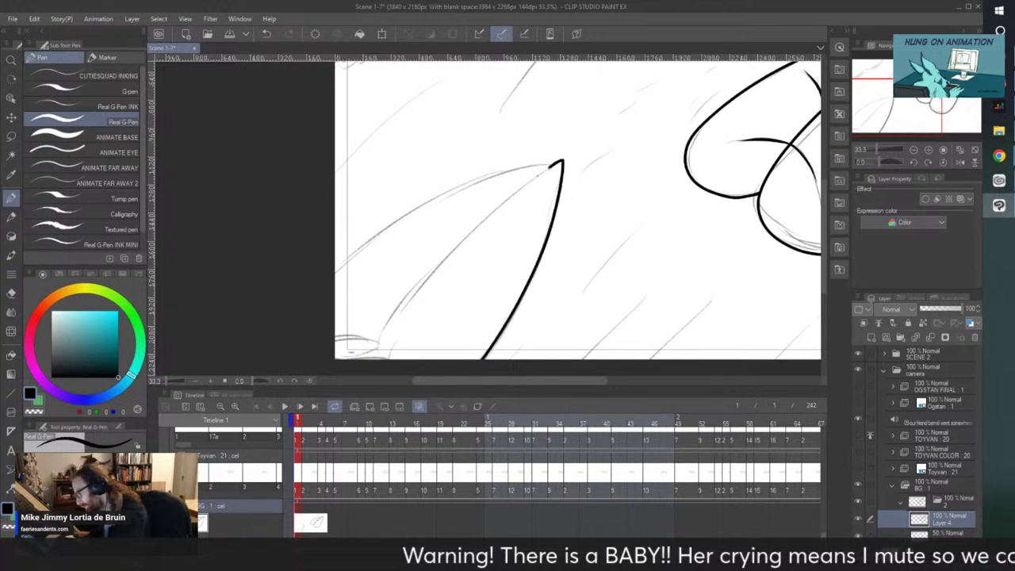
{"action": "mouse_move", "coordinate": [555, 165]}
{"action": "left_mouse_down"}
{"action": "mouse_move", "coordinate": [420, 265]}
{"action": "mouse_move", "coordinate": [366, 333]}
{"action": "left_mouse_up"}
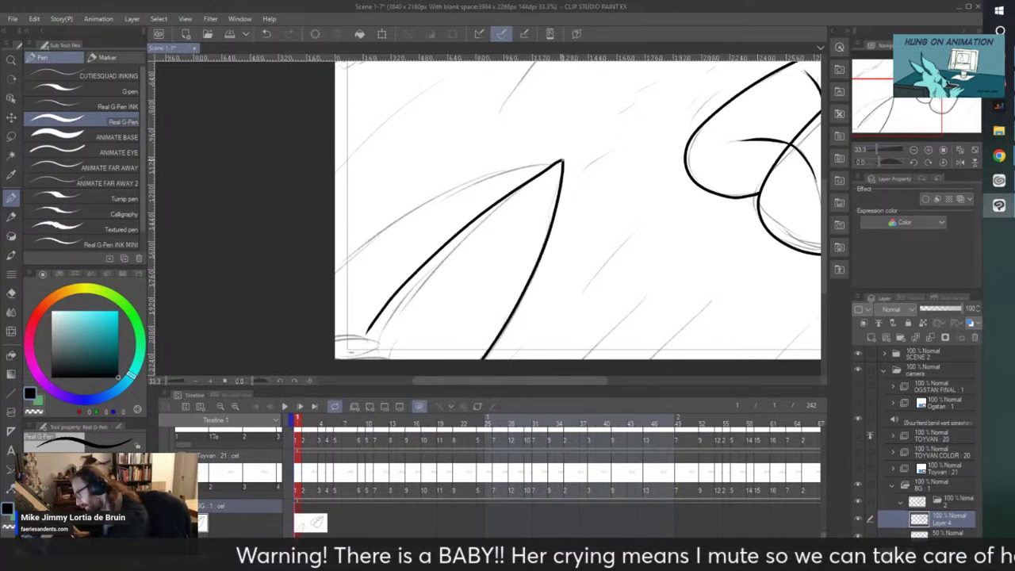
{"action": "mouse_move", "coordinate": [561, 160]}
{"action": "left_mouse_down"}
{"action": "mouse_move", "coordinate": [482, 179]}
{"action": "mouse_move", "coordinate": [334, 266]}
{"action": "left_mouse_up"}
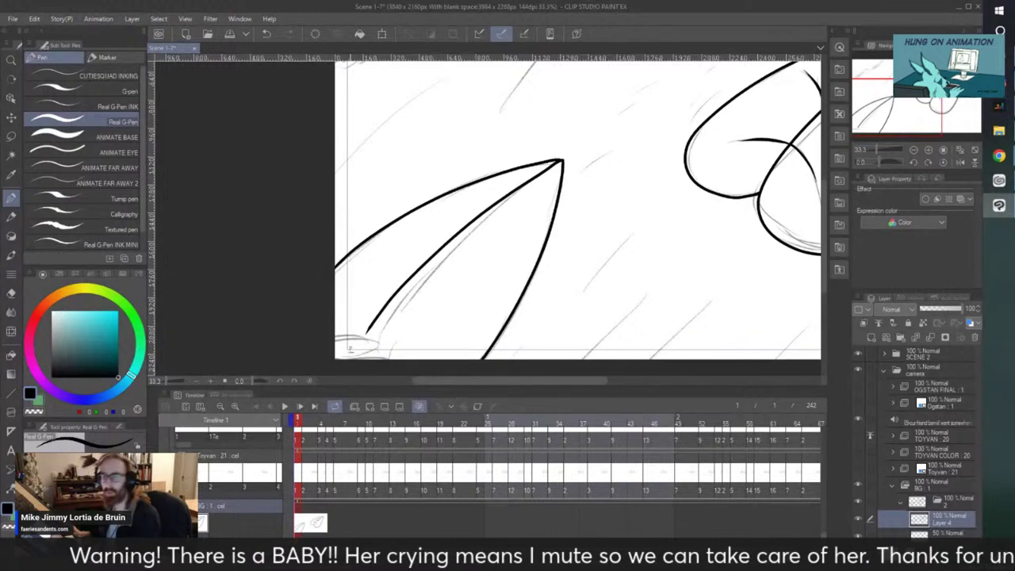
- Ink the rounded stem end in the canvas's lower-left corner and extend the leaf's midrib to meet it
{"action": "key", "text": "ctrl+minus"}
{"action": "key", "text": "ctrl+plus"}
{"action": "key", "text": "ctrl+plus"}
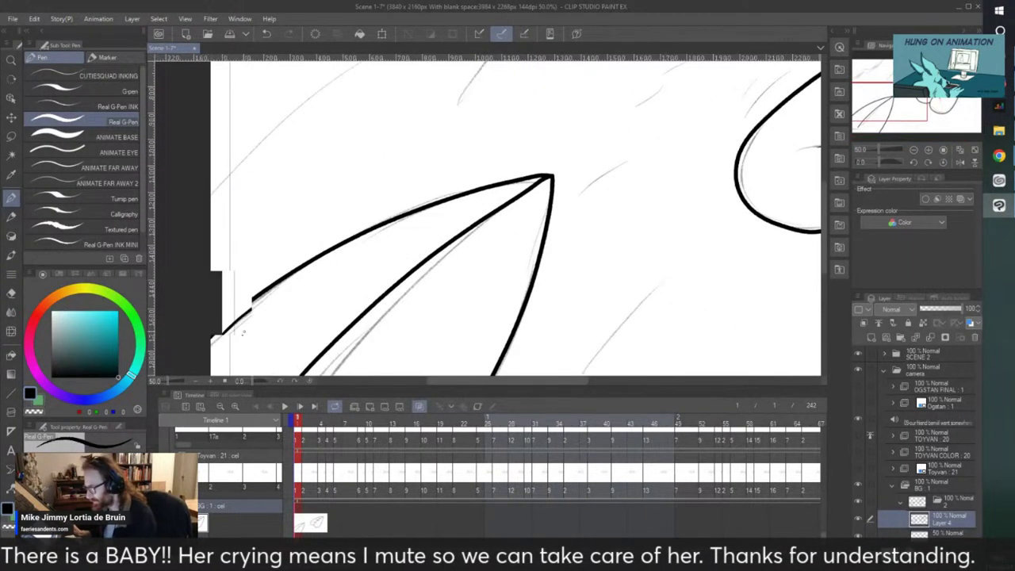
{"action": "scroll", "coordinate": [237, 341], "scroll_direction": "down", "scroll_amount": 4}
{"action": "scroll", "coordinate": [216, 340], "scroll_direction": "down", "scroll_amount": 1}
{"action": "scroll", "coordinate": [233, 343], "scroll_direction": "up", "scroll_amount": 4}
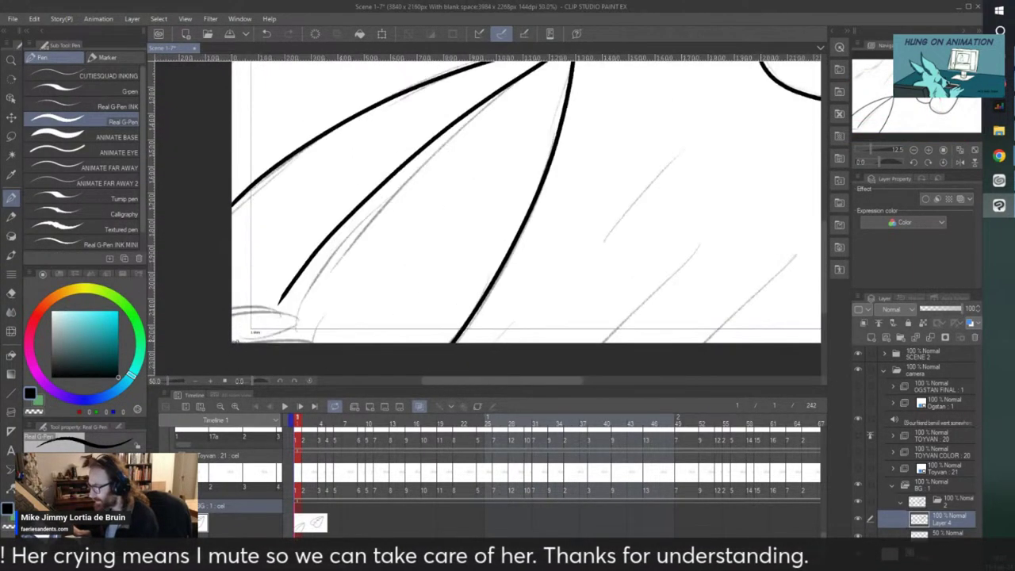
{"action": "scroll", "coordinate": [275, 313], "scroll_direction": "up", "scroll_amount": 2}
{"action": "mouse_move", "coordinate": [311, 309]}
{"action": "left_mouse_down"}
{"action": "mouse_move", "coordinate": [286, 275]}
{"action": "mouse_move", "coordinate": [294, 326]}
{"action": "mouse_move", "coordinate": [258, 353]}
{"action": "left_mouse_up"}
{"action": "left_click_drag", "start_coordinate": [290, 275], "coordinate": [182, 314]}
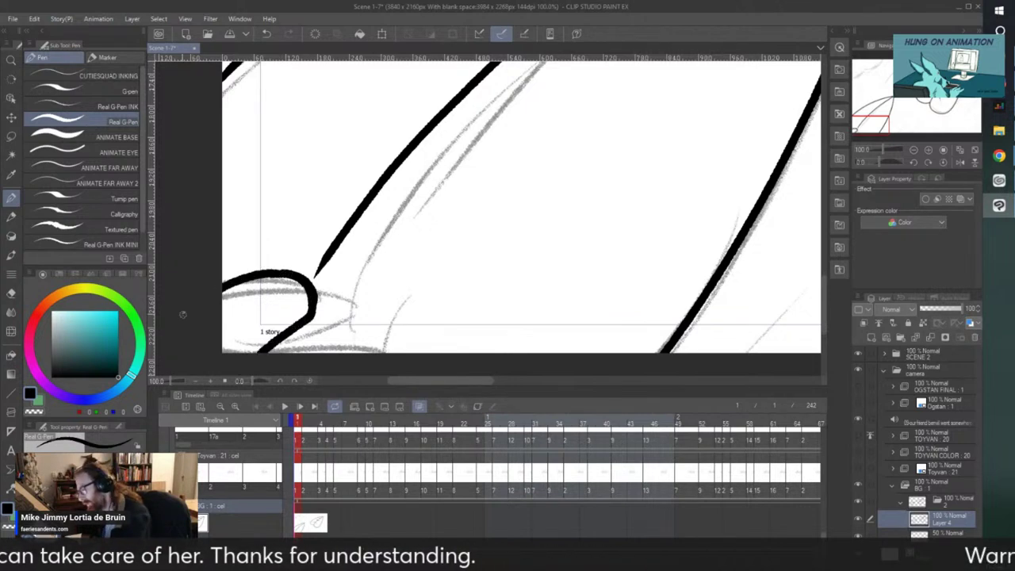
{"action": "left_click_drag", "start_coordinate": [318, 274], "coordinate": [310, 291]}
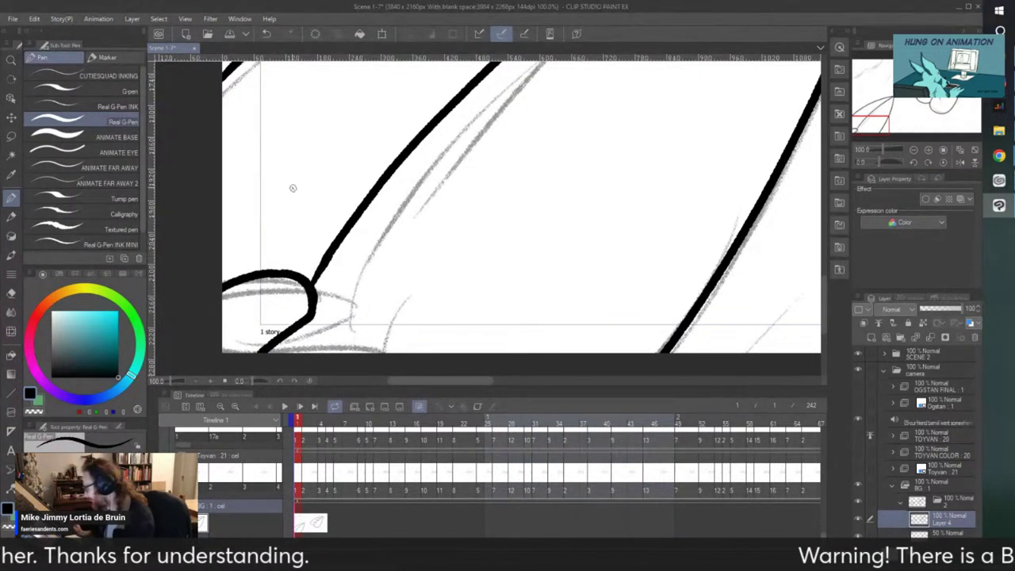
- Ink short, broken vein lines on both halves of the lower-left leaf and around its stem end
{"action": "scroll", "coordinate": [293, 187], "scroll_direction": "down", "scroll_amount": 3}
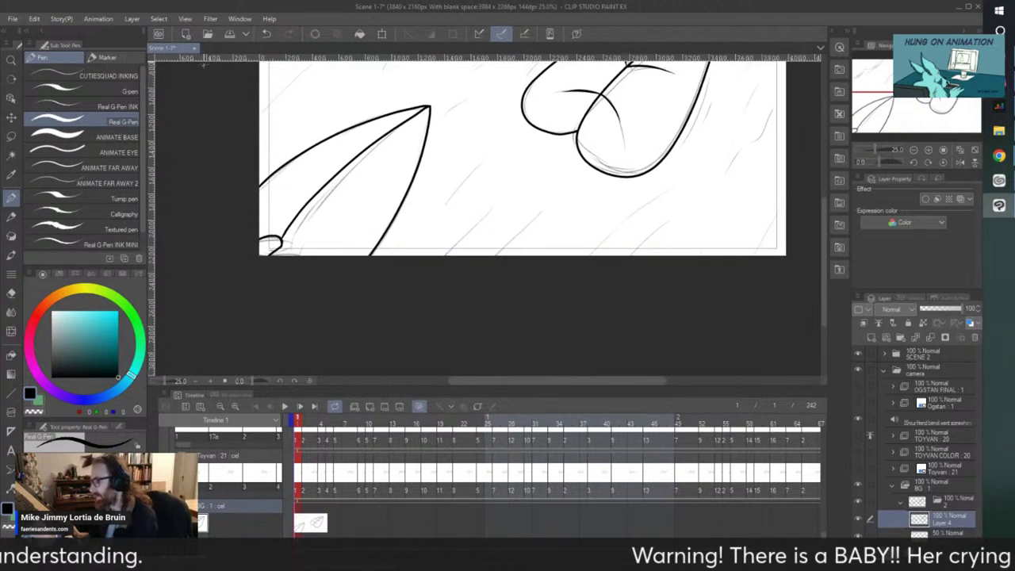
{"action": "scroll", "coordinate": [306, 154], "scroll_direction": "up", "scroll_amount": 3}
{"action": "left_click_drag", "start_coordinate": [290, 250], "coordinate": [346, 182]}
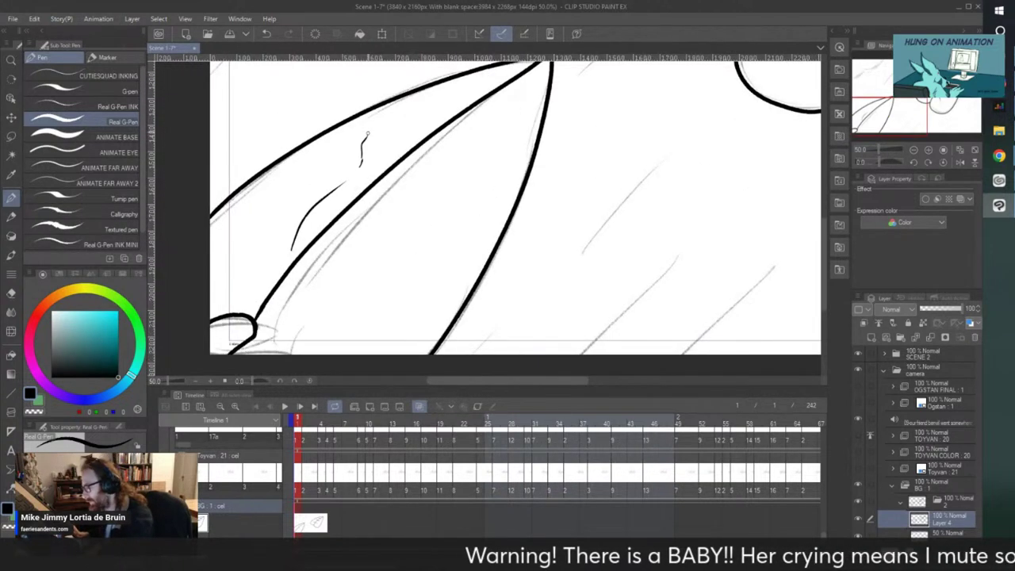
{"action": "left_click_drag", "start_coordinate": [507, 167], "coordinate": [410, 238]}
{"action": "left_click_drag", "start_coordinate": [391, 253], "coordinate": [301, 281]}
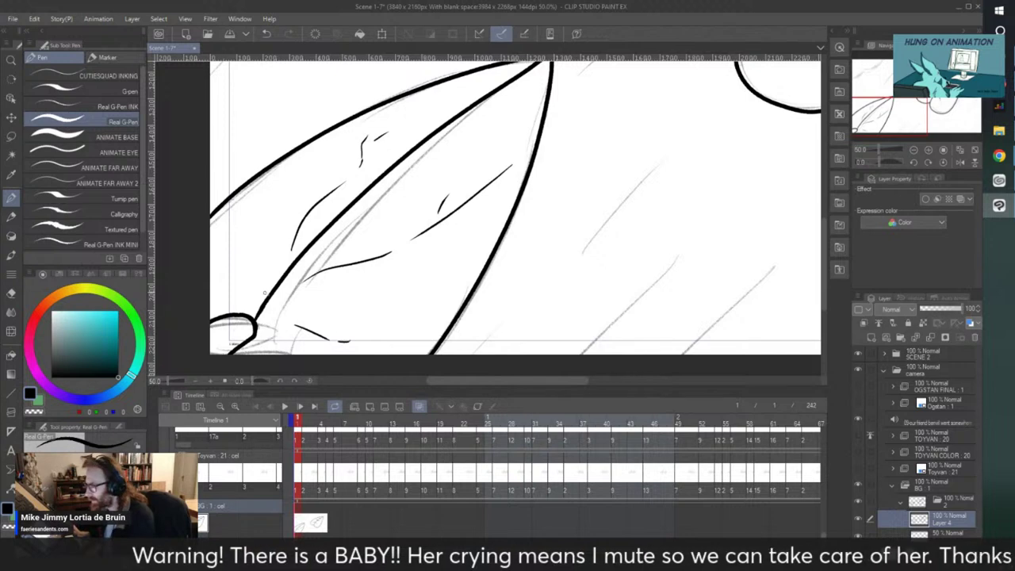
{"action": "scroll", "coordinate": [209, 234], "scroll_direction": "down", "scroll_amount": 1}
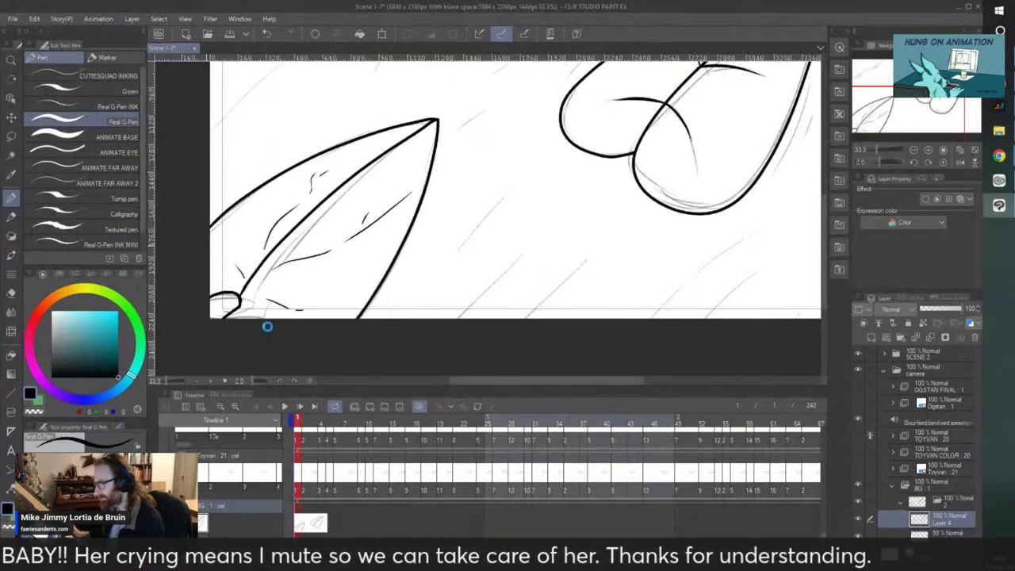
- Ink the wavy double-lined edge of the shape in the canvas's upper-left corner, with small texture marks inside it
{"action": "scroll", "coordinate": [270, 325], "scroll_direction": "down", "scroll_amount": 3}
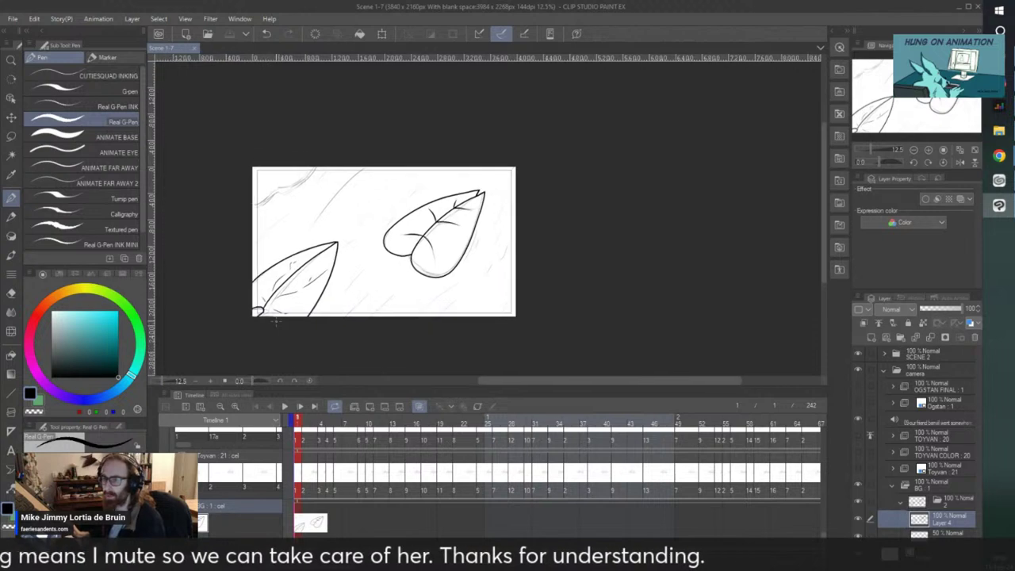
{"action": "scroll", "coordinate": [262, 241], "scroll_direction": "up", "scroll_amount": 2}
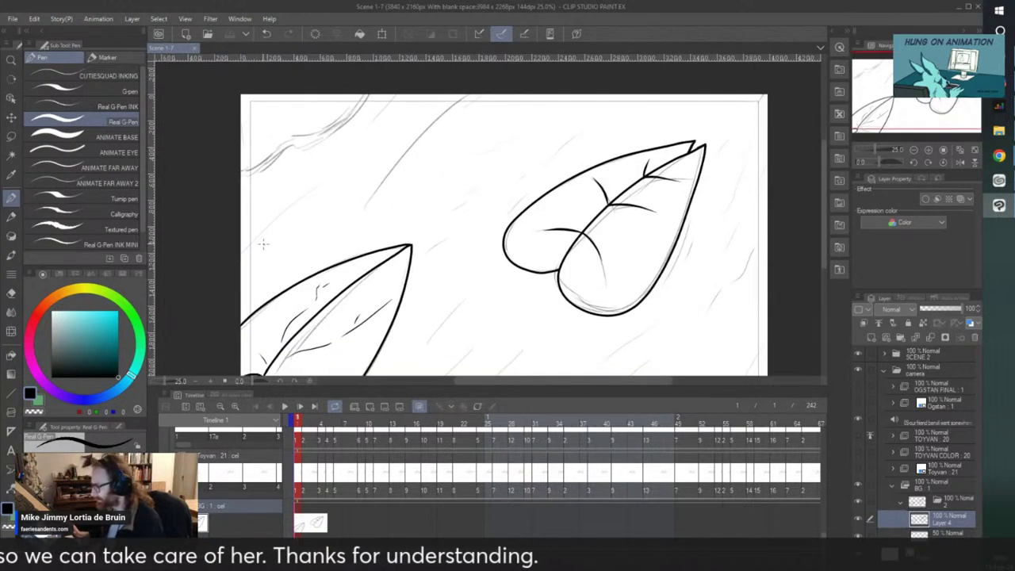
{"action": "scroll", "coordinate": [263, 243], "scroll_direction": "down", "scroll_amount": 2}
{"action": "scroll", "coordinate": [263, 243], "scroll_direction": "up", "scroll_amount": 3}
{"action": "scroll", "coordinate": [263, 243], "scroll_direction": "down", "scroll_amount": 3}
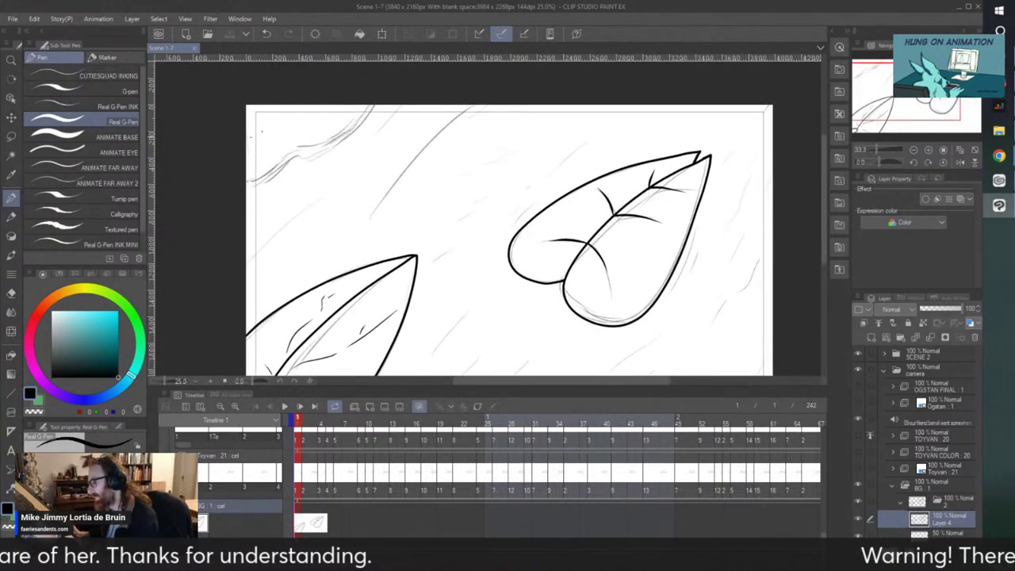
{"action": "scroll", "coordinate": [264, 243], "scroll_direction": "up", "scroll_amount": 3}
{"action": "mouse_move", "coordinate": [349, 151]}
{"action": "left_mouse_down"}
{"action": "mouse_move", "coordinate": [279, 179]}
{"action": "mouse_move", "coordinate": [225, 215]}
{"action": "left_mouse_up"}
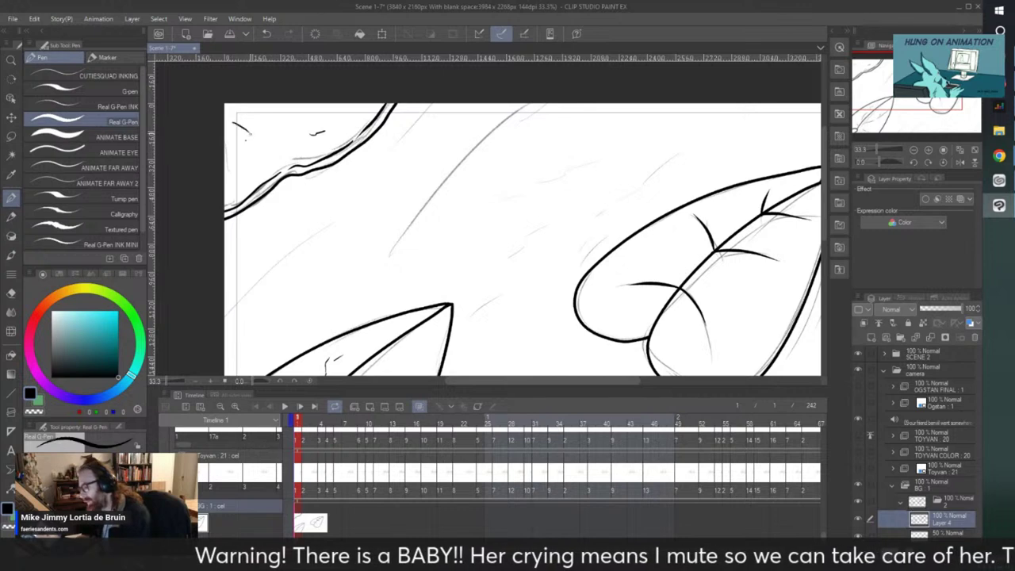
- Add a new raster layer in the BG folder and place it beneath Layer 4
{"action": "scroll", "coordinate": [228, 306], "scroll_direction": "down", "scroll_amount": 4}
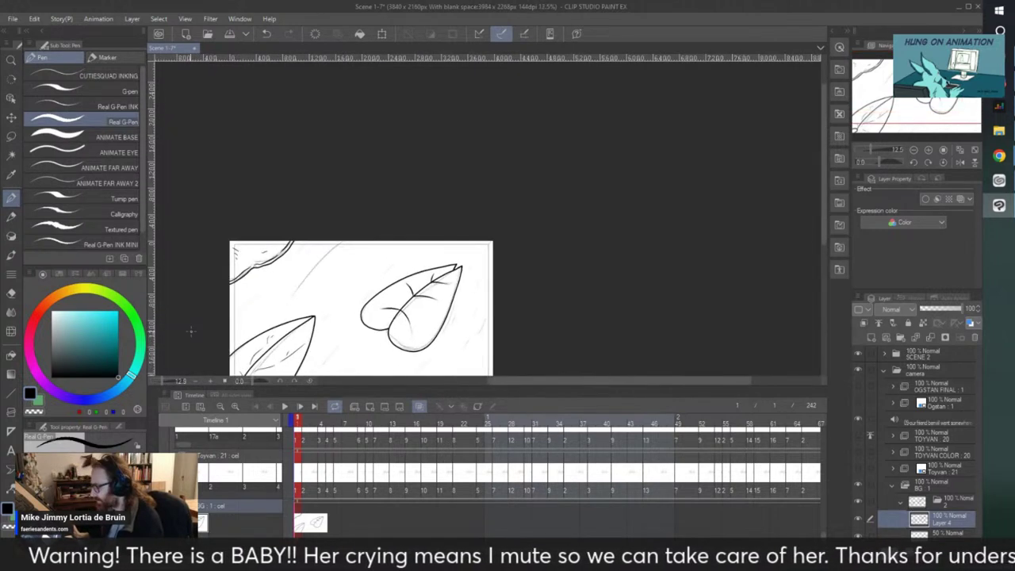
{"action": "scroll", "coordinate": [191, 330], "scroll_direction": "up", "scroll_amount": 3}
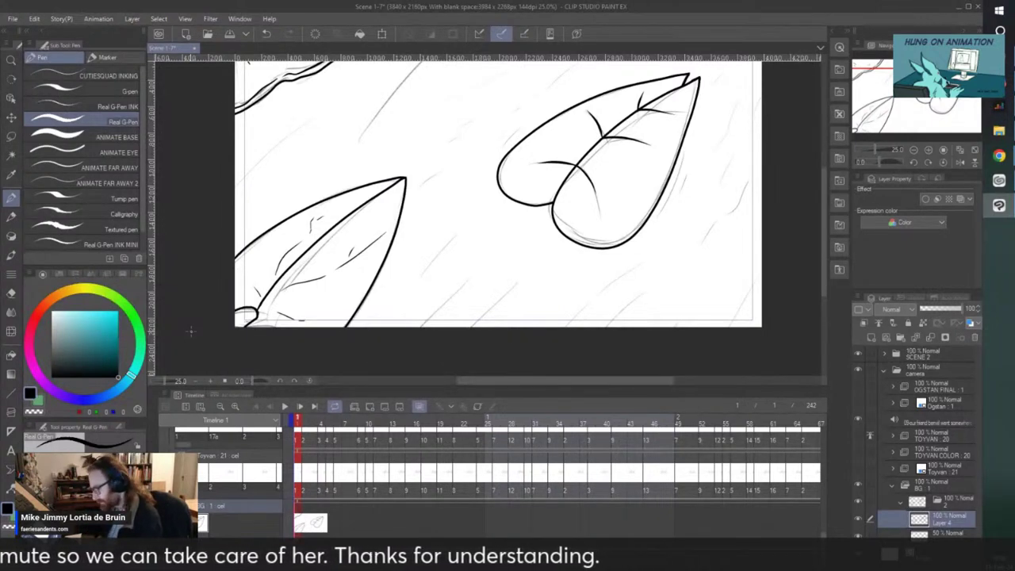
{"action": "left_click", "coordinate": [871, 338]}
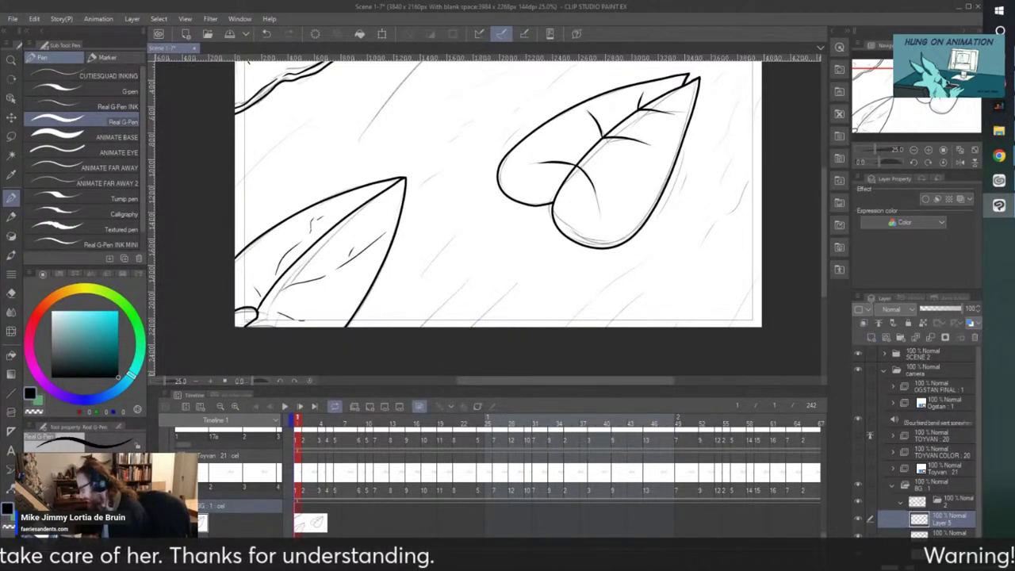
{"action": "scroll", "coordinate": [230, 317], "scroll_direction": "down", "scroll_amount": 1}
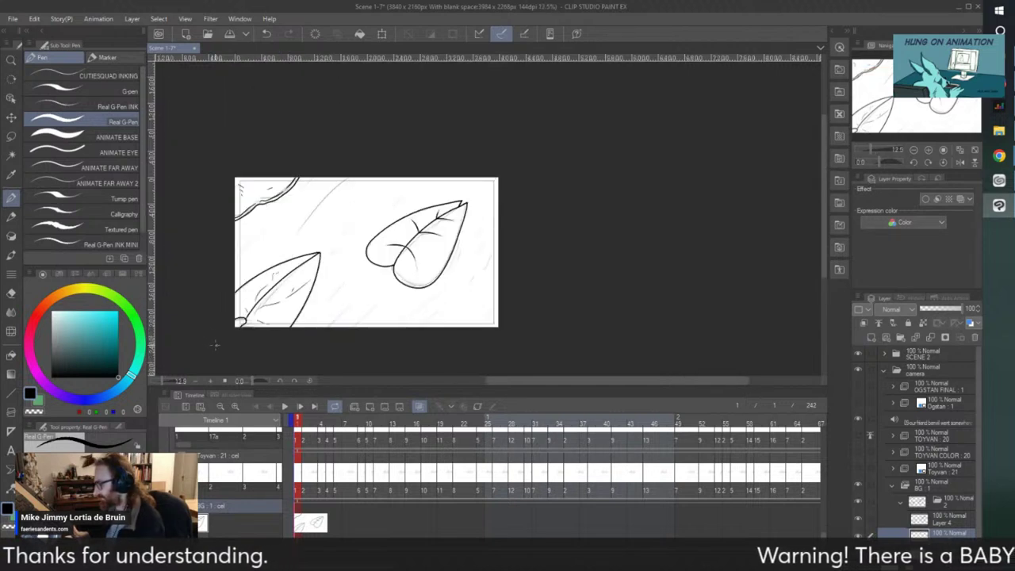
{"action": "scroll", "coordinate": [228, 311], "scroll_direction": "up", "scroll_amount": 1}
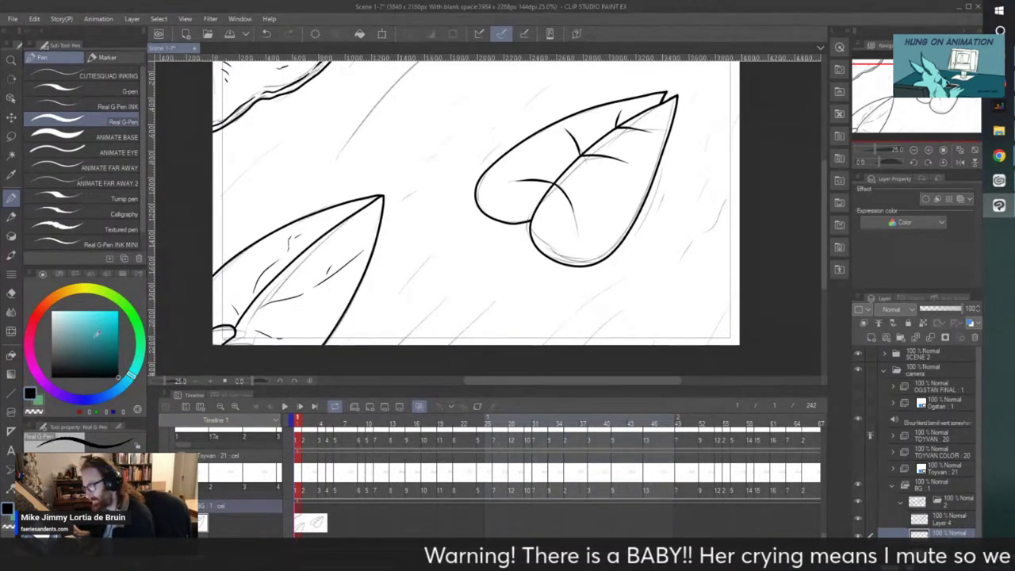
- Open the file Scene 1-6 from the Scenes folder inside Animation Pilot as a colour reference
{"action": "left_click", "coordinate": [14, 19]}
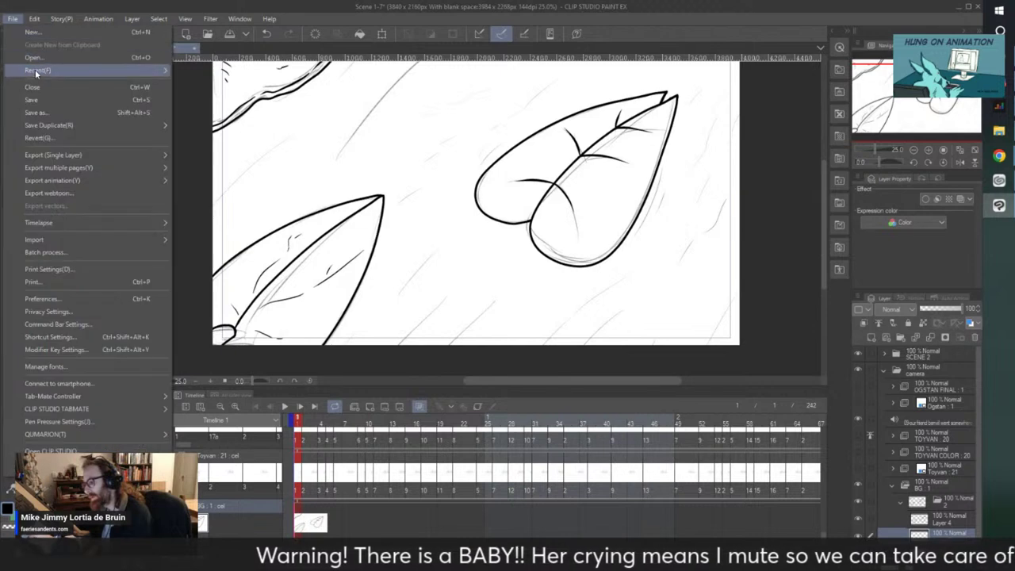
{"action": "mouse_move", "coordinate": [79, 70]}
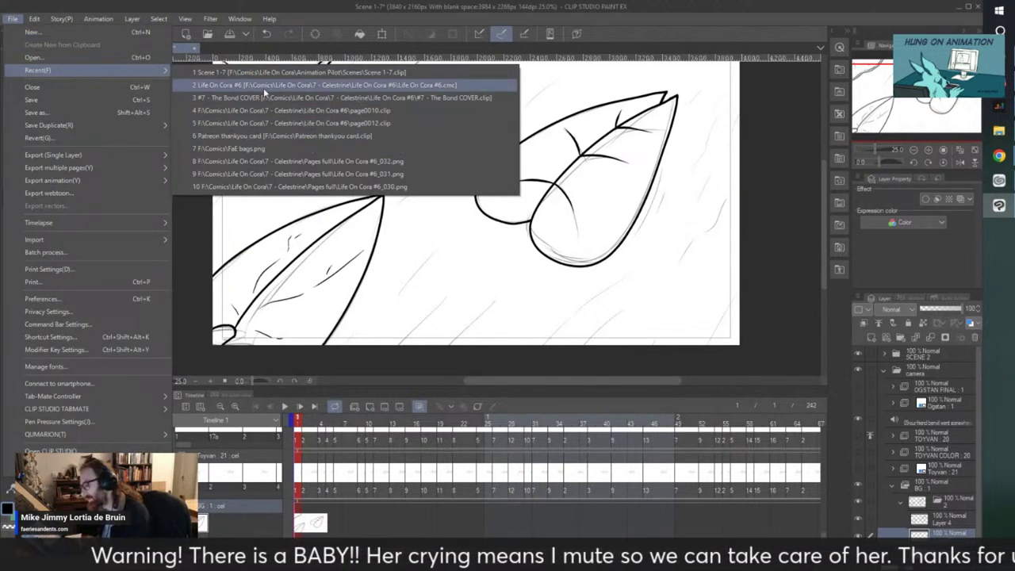
{"action": "left_click", "coordinate": [99, 59]}
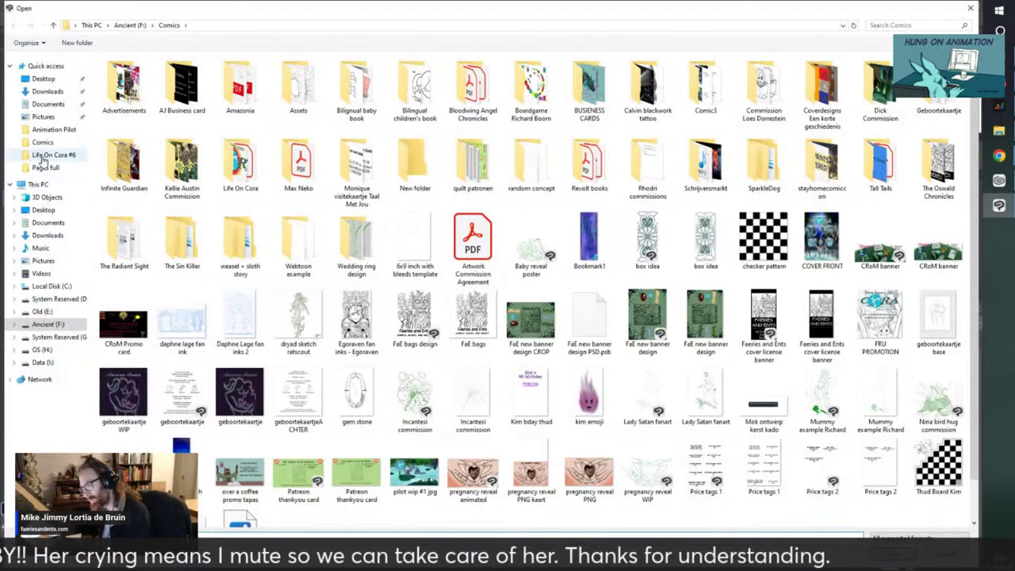
{"action": "left_click", "coordinate": [45, 132]}
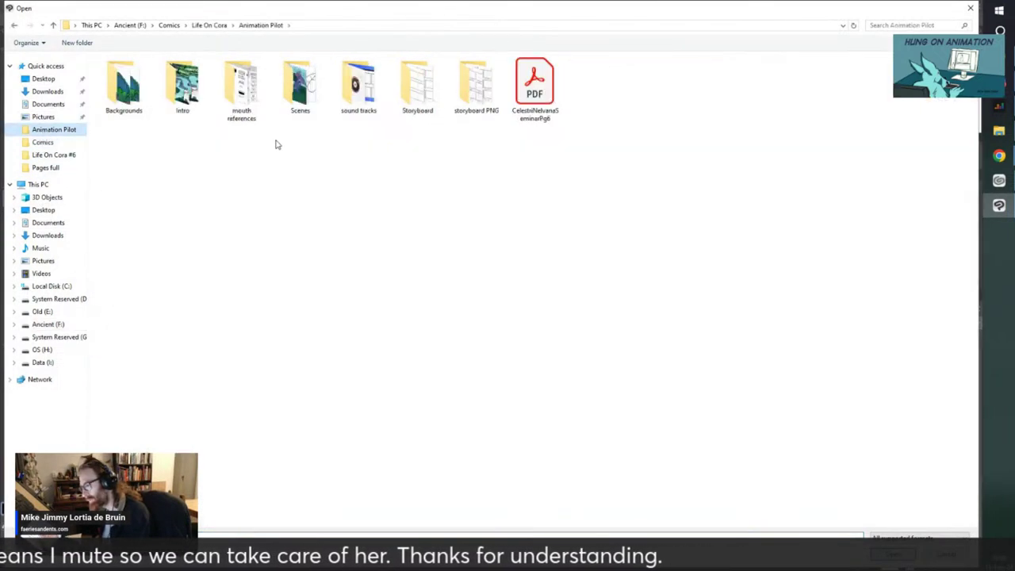
{"action": "double_click", "coordinate": [299, 86]}
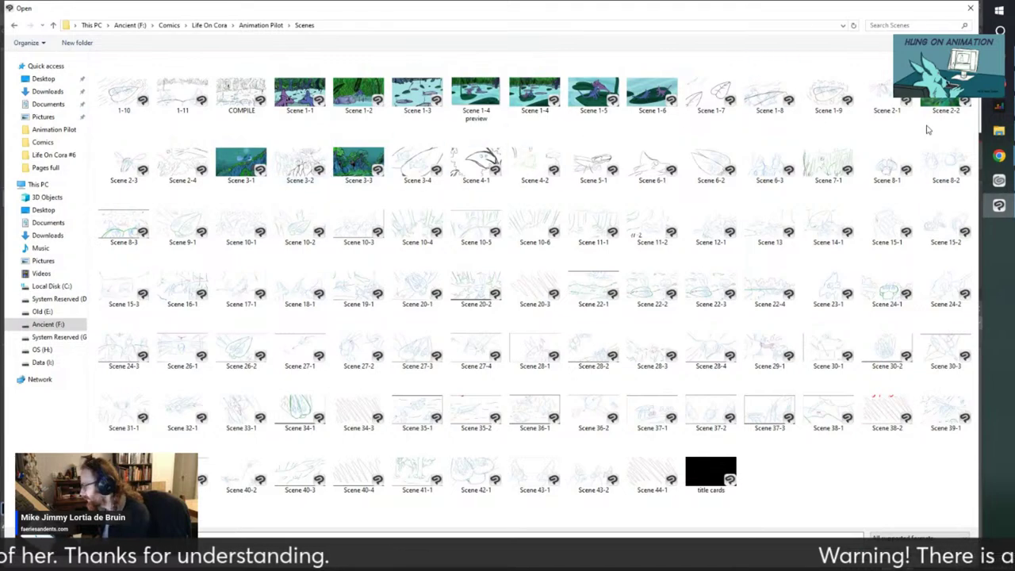
{"action": "double_click", "coordinate": [650, 111]}
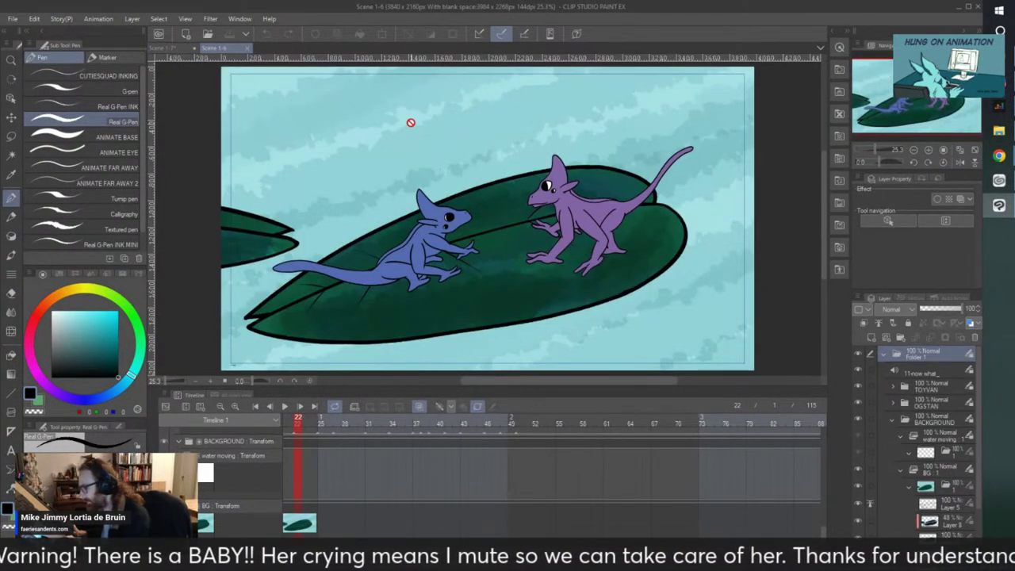
- Fill Scene 1-7's new layer with the light blue water colour from Scene 1-6, and sample that scene's dark green leaf colour
{"action": "left_click", "coordinate": [168, 48]}
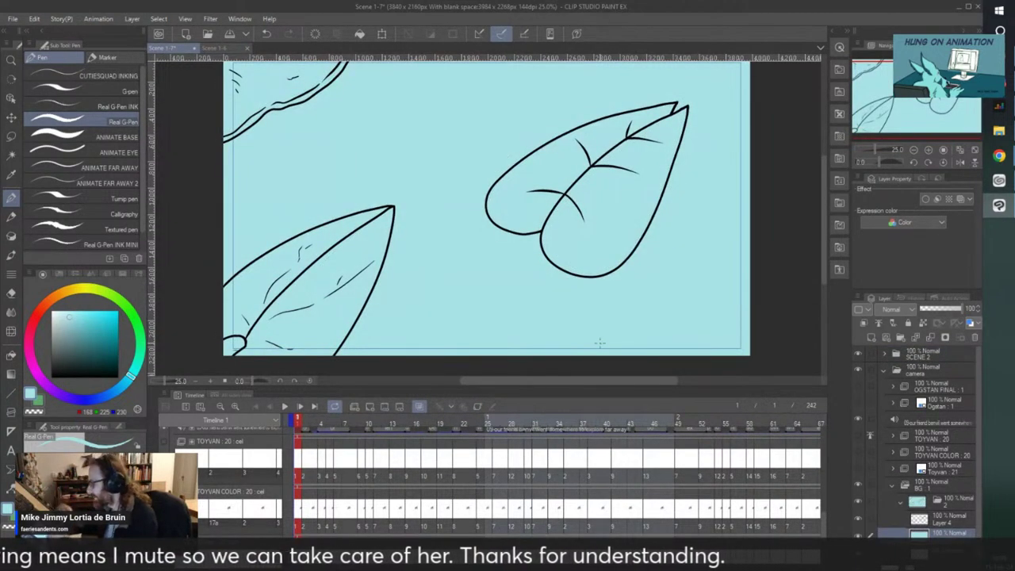
{"action": "left_click", "coordinate": [216, 47]}
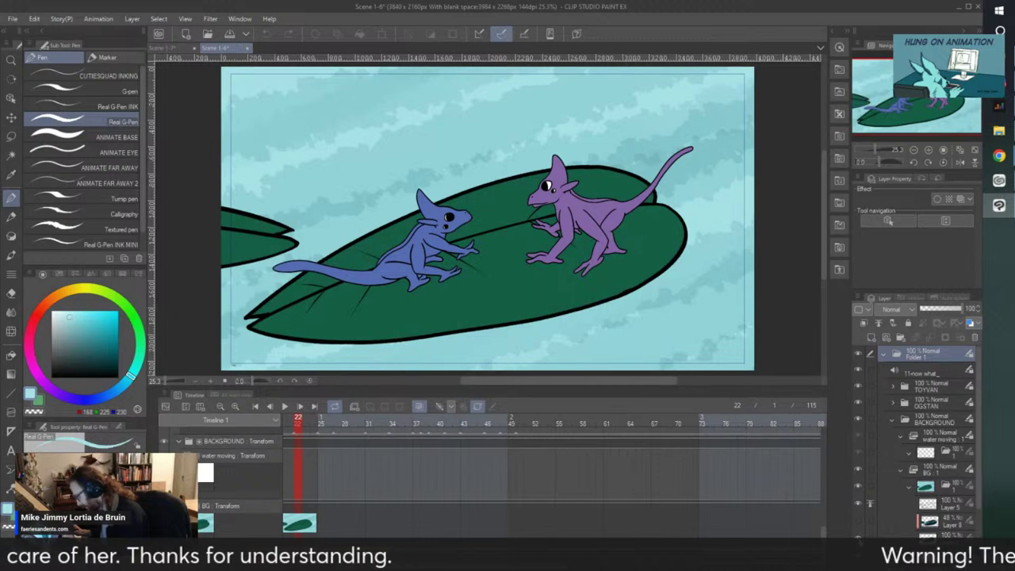
{"action": "left_click", "coordinate": [166, 48]}
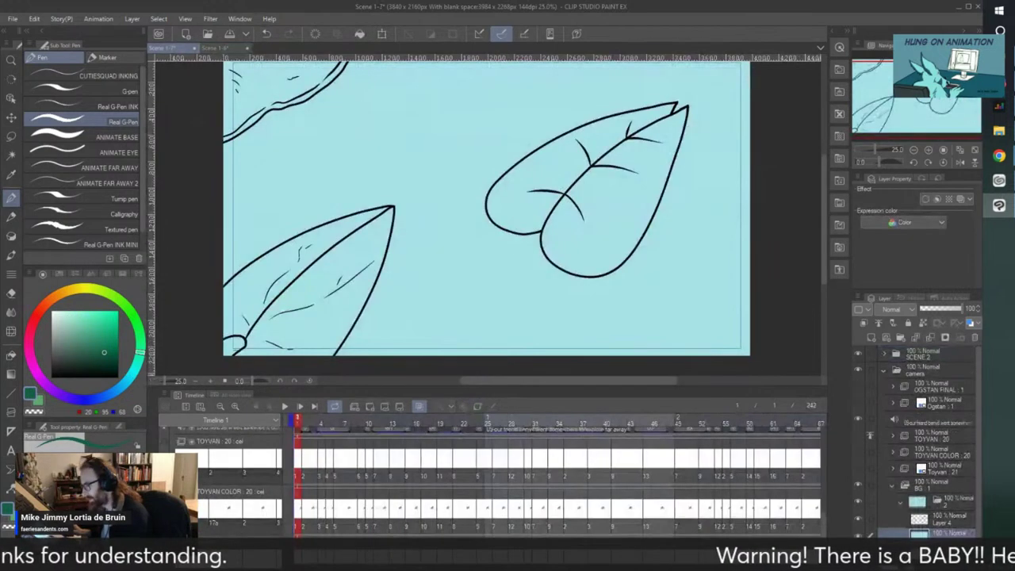
- Make Layer 4 the reference layer and fill the right and lower-left leaves dark green on the layer beneath with Enclose and fill
{"action": "key", "text": "g"}
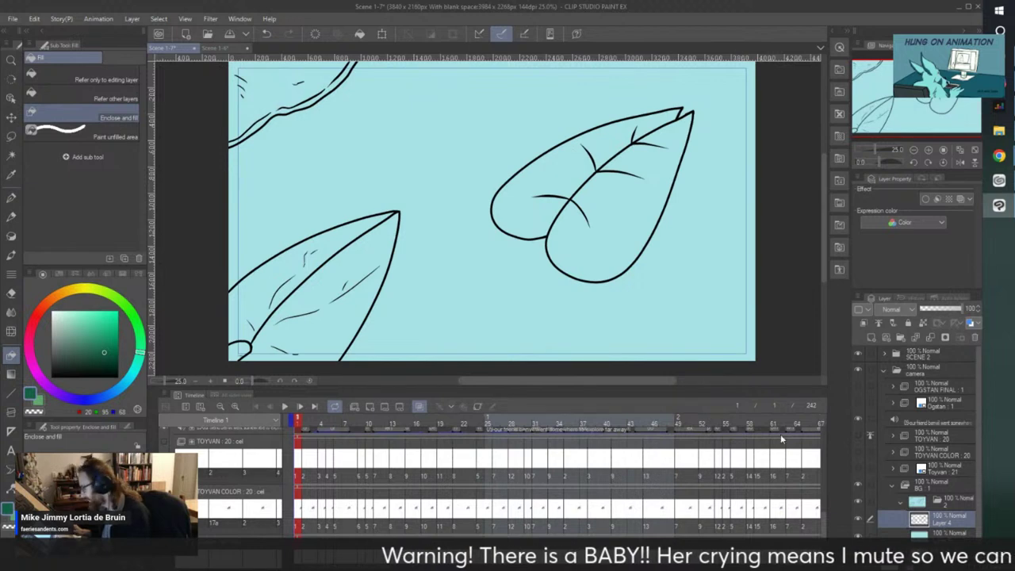
{"action": "left_click", "coordinate": [878, 322]}
{"action": "mouse_move", "coordinate": [555, 117]}
{"action": "left_mouse_down"}
{"action": "mouse_move", "coordinate": [499, 274]}
{"action": "mouse_move", "coordinate": [618, 94]}
{"action": "mouse_move", "coordinate": [559, 117]}
{"action": "mouse_move", "coordinate": [749, 111]}
{"action": "mouse_move", "coordinate": [489, 134]}
{"action": "left_mouse_up"}
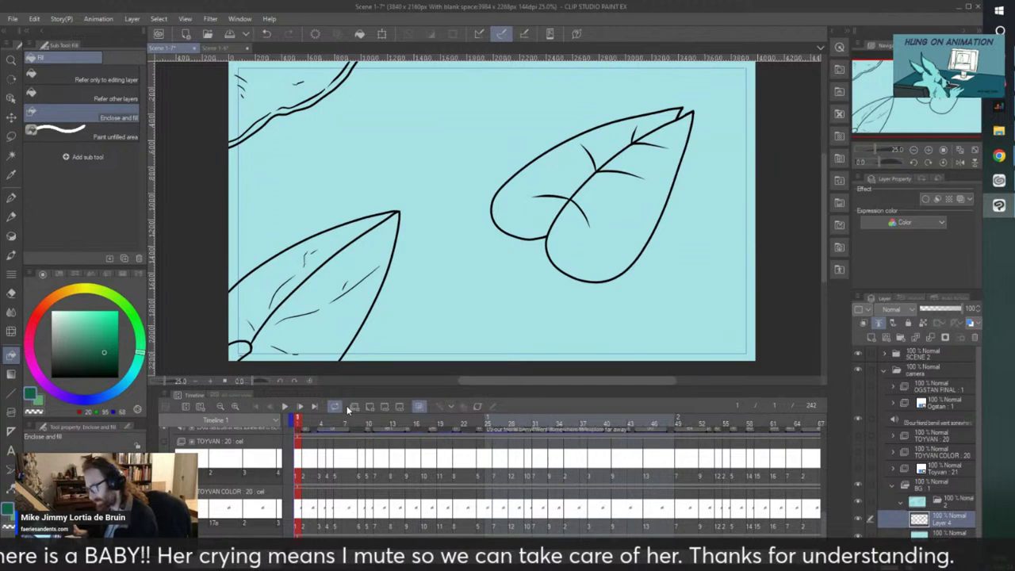
{"action": "scroll", "coordinate": [492, 211], "scroll_direction": "up", "scroll_amount": 1}
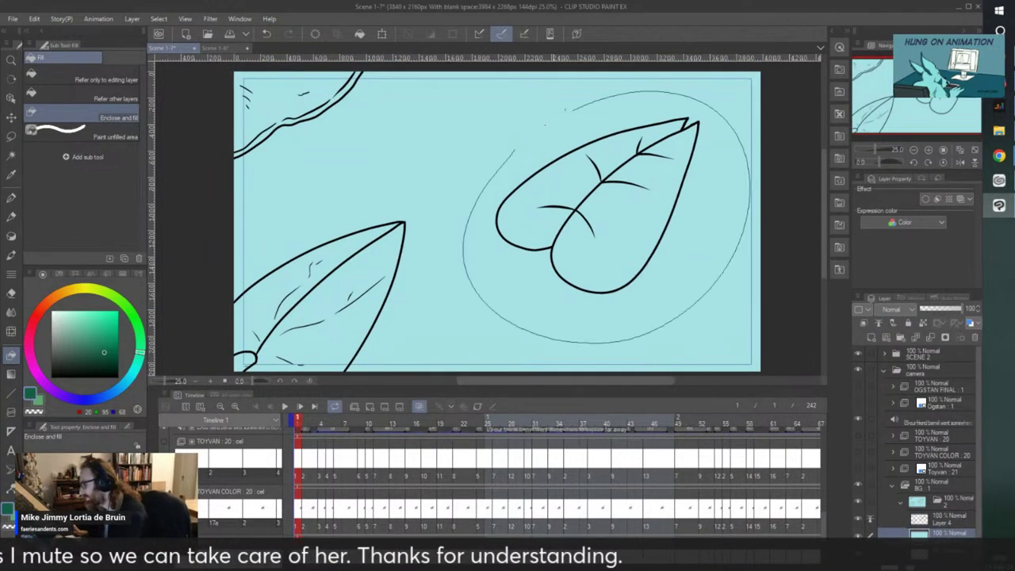
{"action": "left_click_drag", "start_coordinate": [564, 108], "coordinate": [515, 148]}
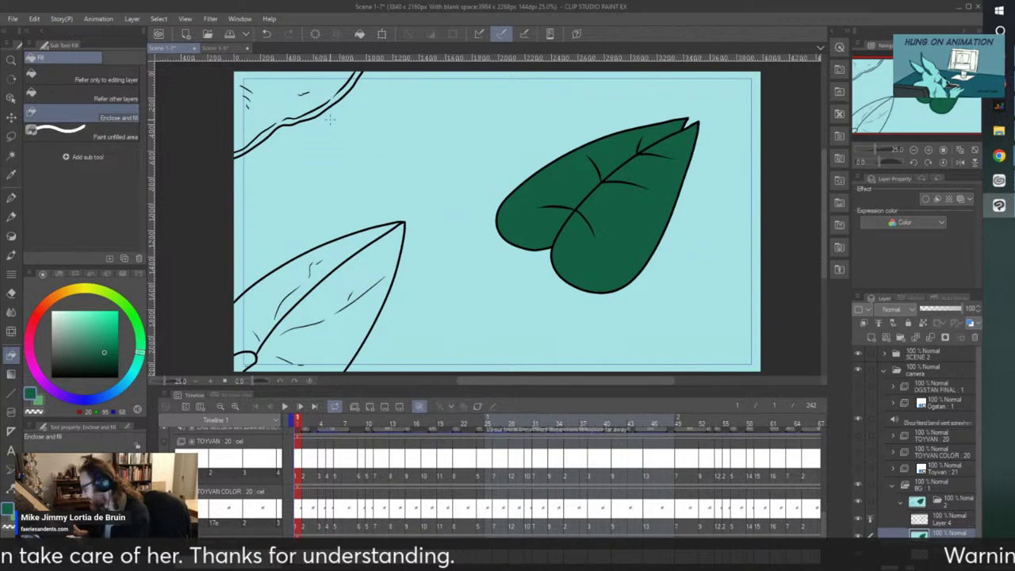
{"action": "mouse_move", "coordinate": [434, 194]}
{"action": "left_mouse_down"}
{"action": "mouse_move", "coordinate": [408, 346]}
{"action": "mouse_move", "coordinate": [208, 349]}
{"action": "left_mouse_up"}
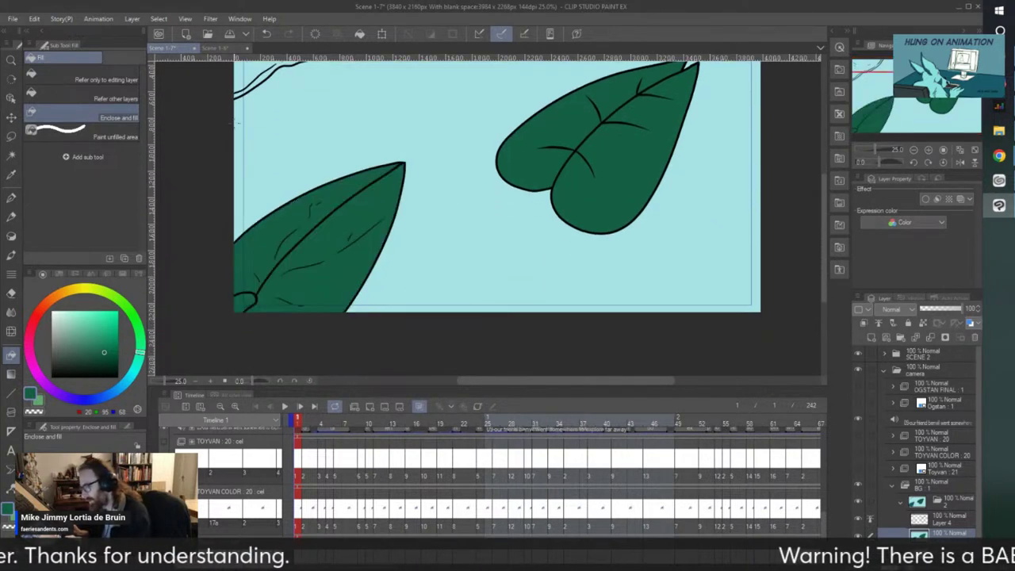
- Try filling the shape in the canvas's upper-left corner with the dark green using Enclose and fill
{"action": "scroll", "coordinate": [242, 154], "scroll_direction": "up", "scroll_amount": 1}
{"action": "scroll", "coordinate": [242, 154], "scroll_direction": "up", "scroll_amount": 3}
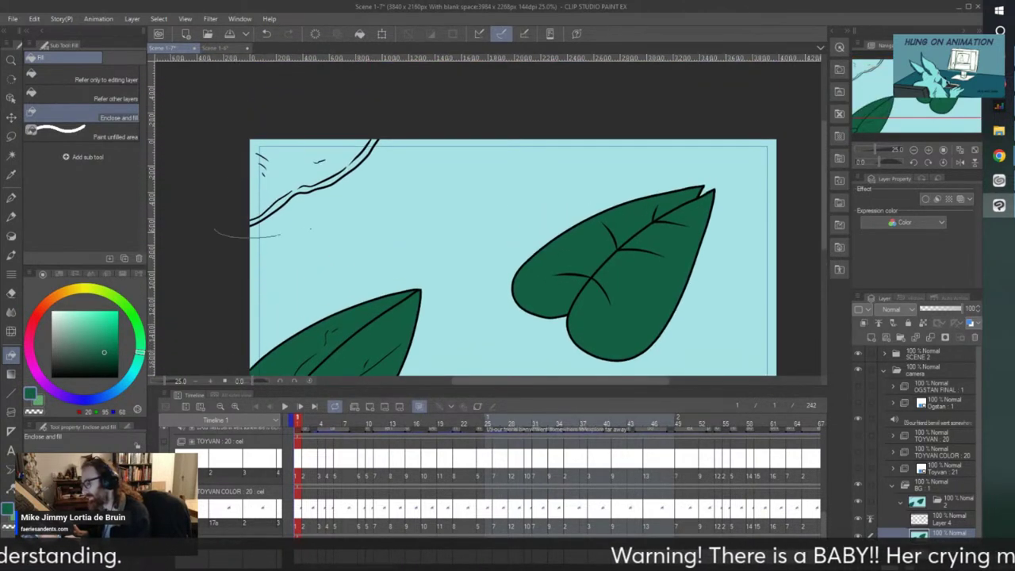
{"action": "left_click_drag", "start_coordinate": [182, 139], "coordinate": [184, 141]}
{"action": "key", "text": "ctrl+minus"}
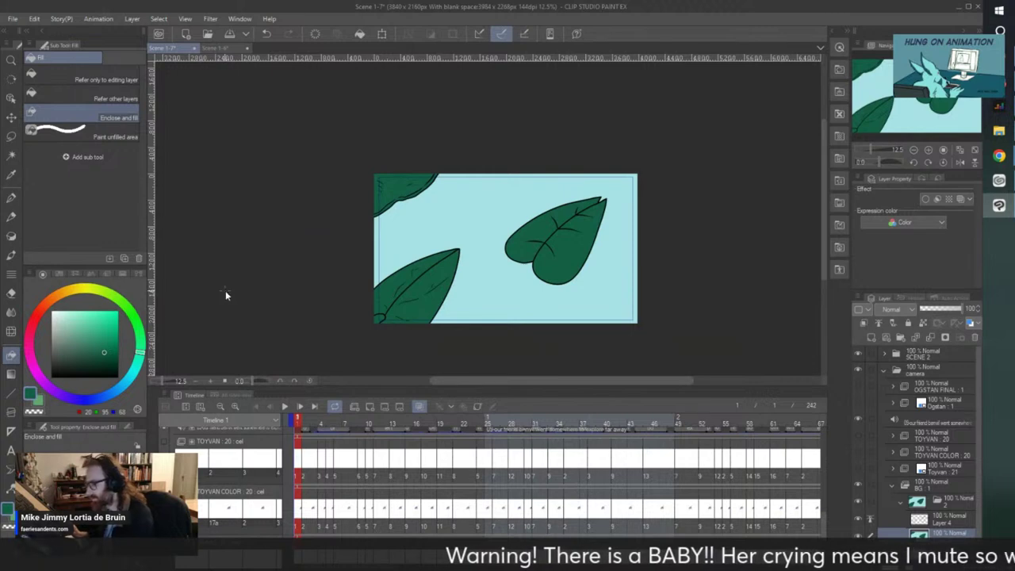
- Open the file Scene 1-3 from the Scenes folder as another colour reference
{"action": "left_click", "coordinate": [214, 49]}
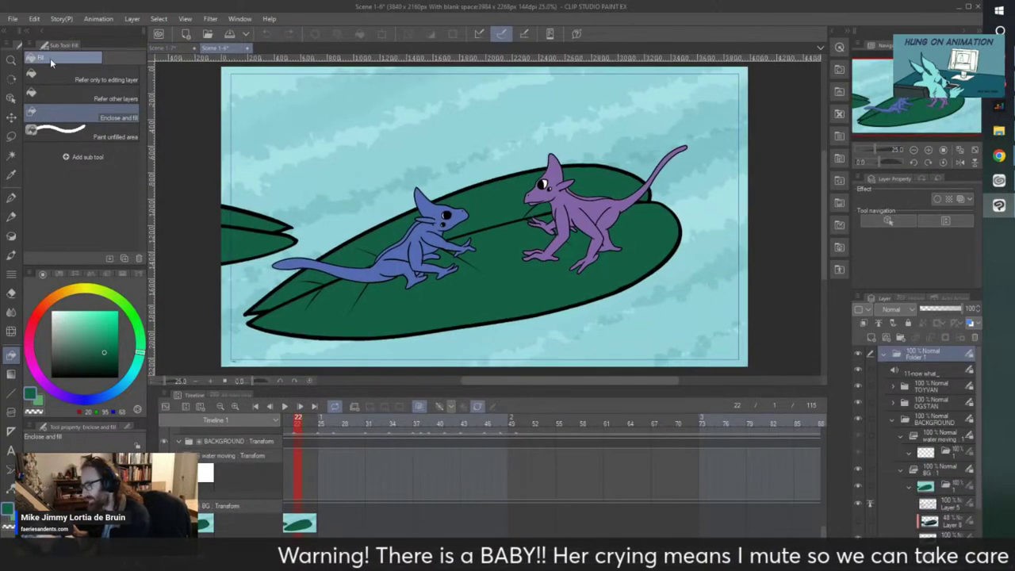
{"action": "left_click", "coordinate": [13, 18]}
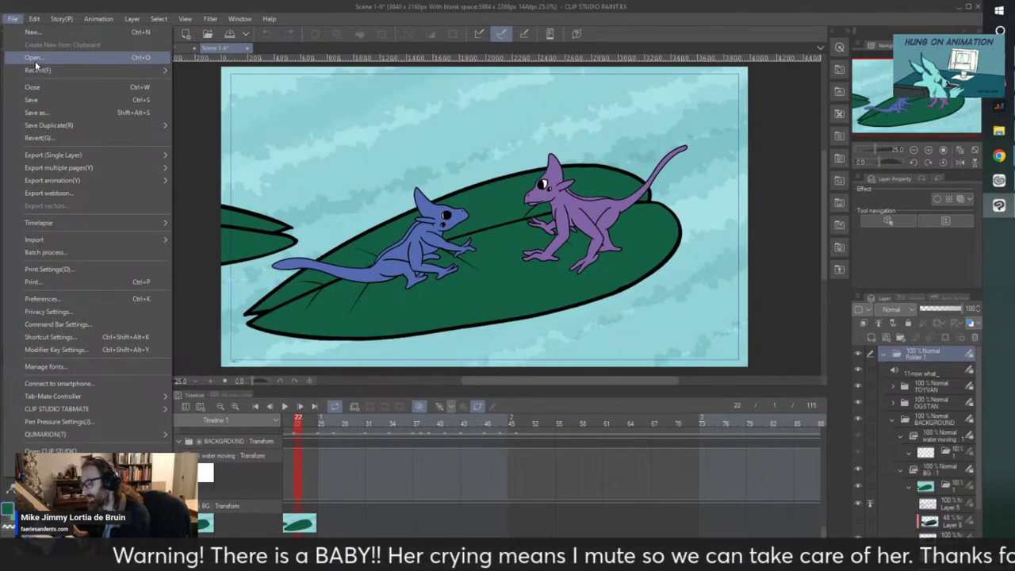
{"action": "left_click", "coordinate": [33, 58]}
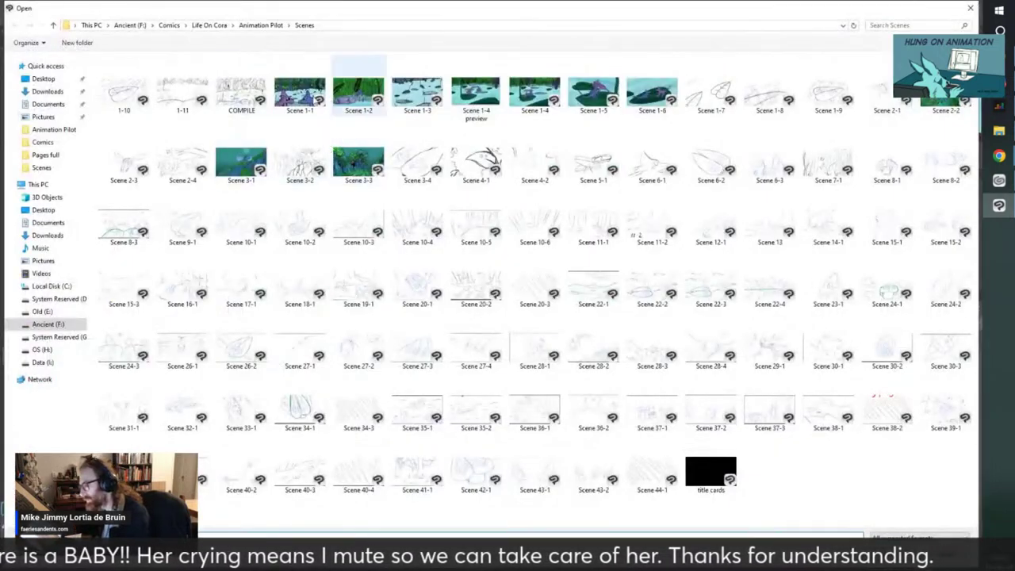
{"action": "double_click", "coordinate": [417, 94]}
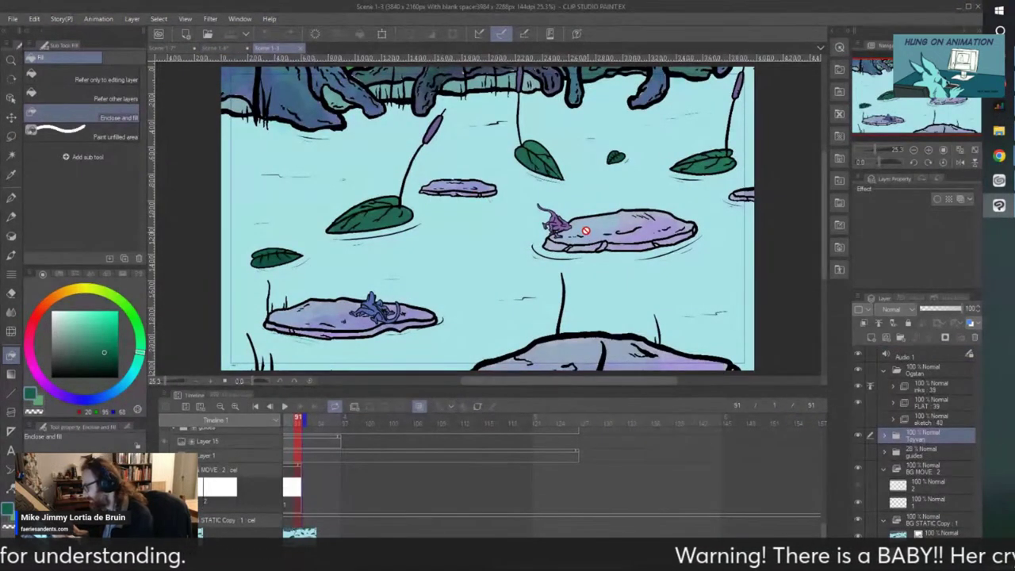
- Sample the light grey-blue of the large flat stone from the colour layer in Scene 1-3's BG STATIC Copy folder
{"action": "scroll", "coordinate": [585, 230], "scroll_direction": "up", "scroll_amount": 5}
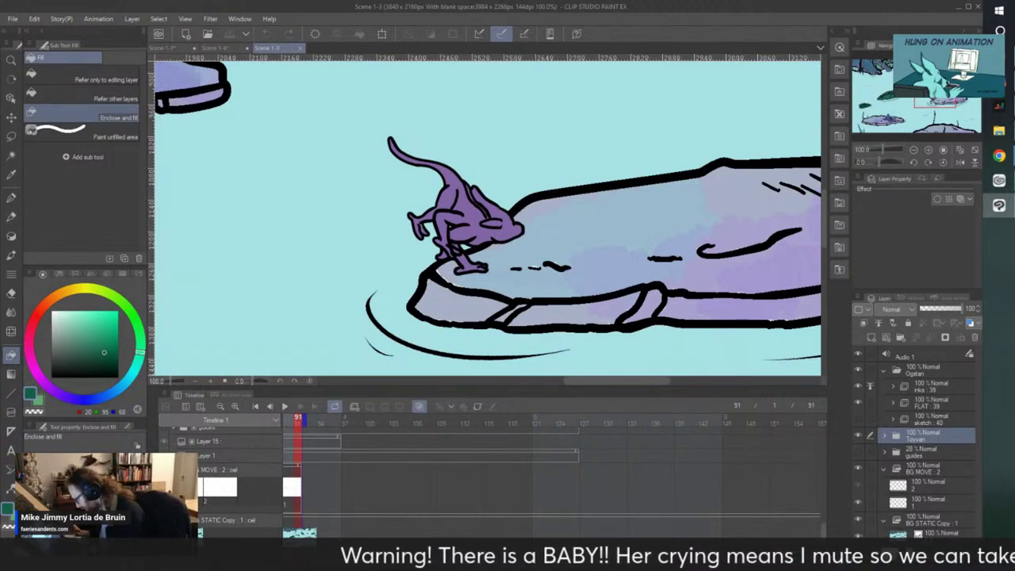
{"action": "left_click", "coordinate": [941, 533]}
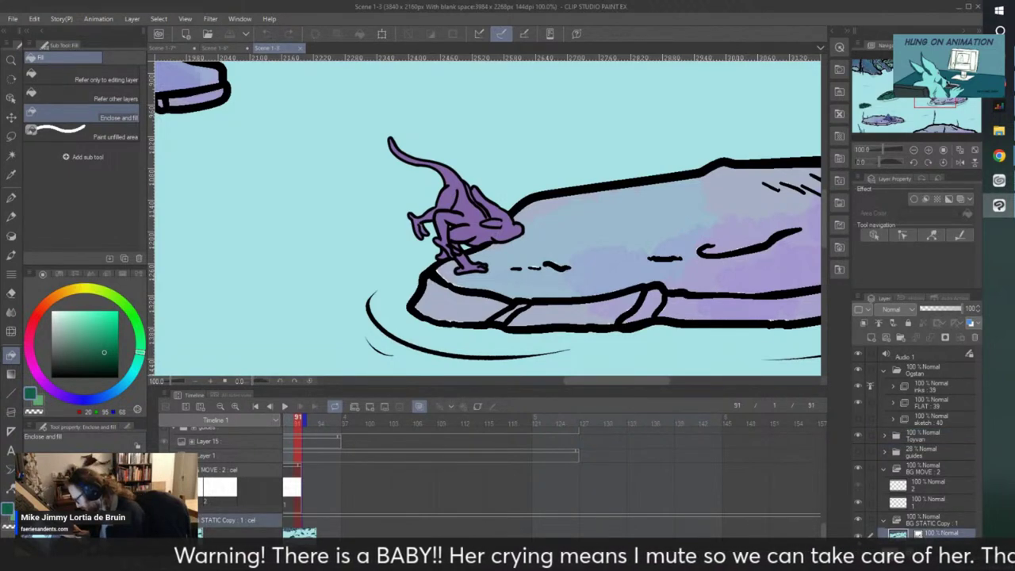
{"action": "left_click", "coordinate": [858, 533]}
{"action": "left_click", "coordinate": [858, 532]}
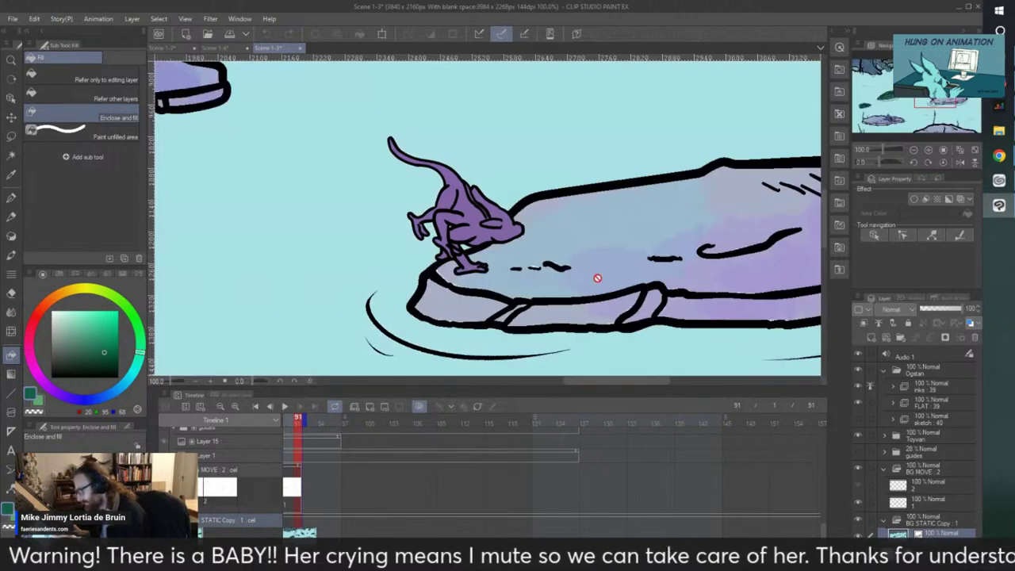
{"action": "left_click", "coordinate": [570, 228], "text": "alt"}
- Examine Scene 1-6's background layers, including Layer 5, to check how the leaf and water colouring is built up
{"action": "left_click", "coordinate": [218, 48]}
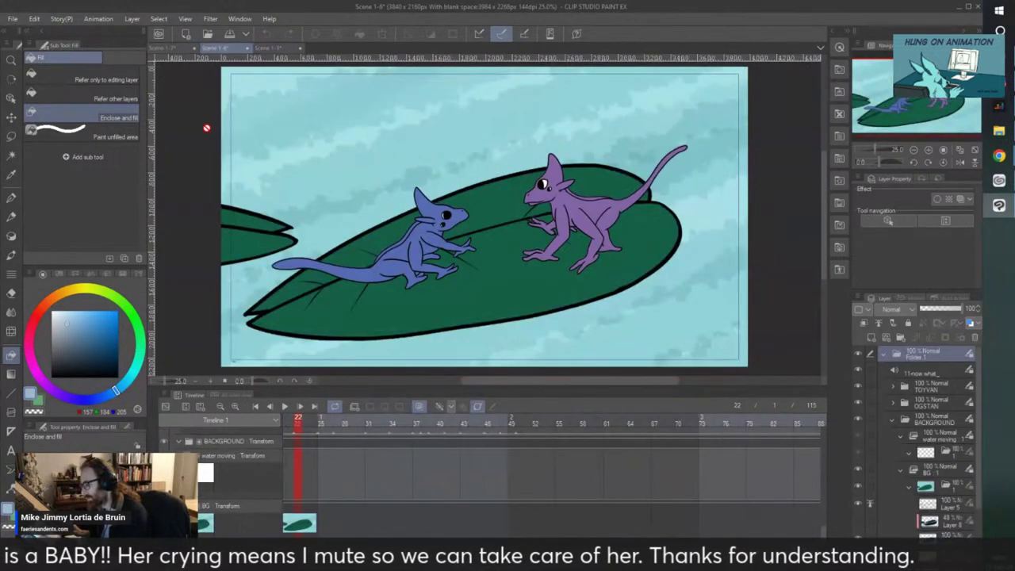
{"action": "scroll", "coordinate": [299, 203], "scroll_direction": "down", "scroll_amount": 1}
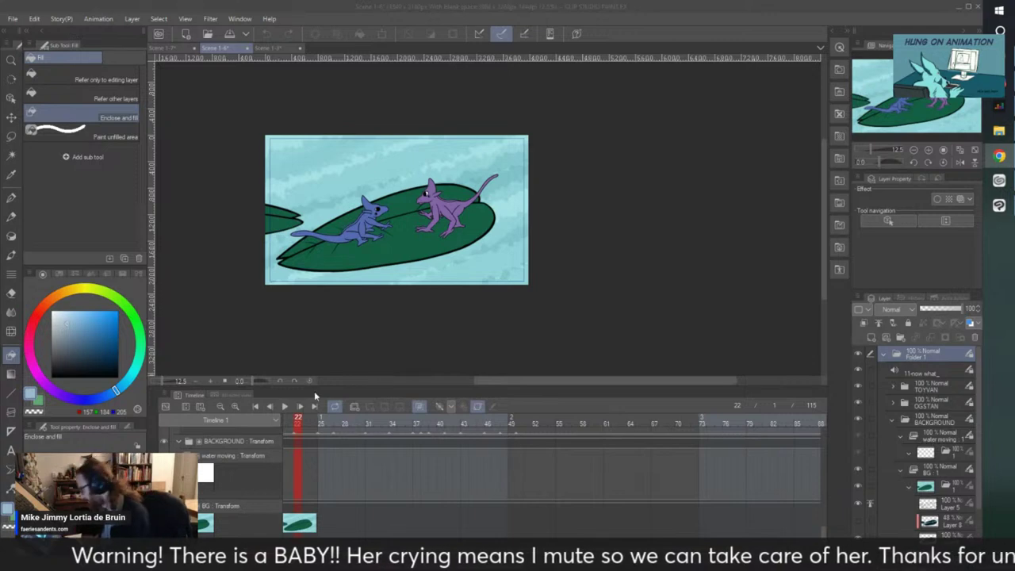
{"action": "left_click", "coordinate": [236, 328]}
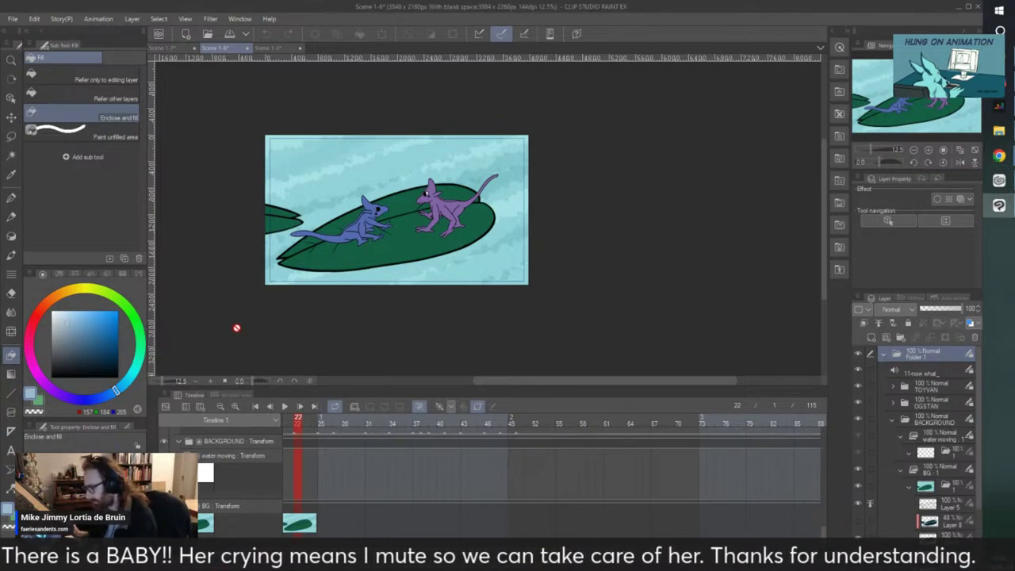
{"action": "left_click", "coordinate": [268, 48]}
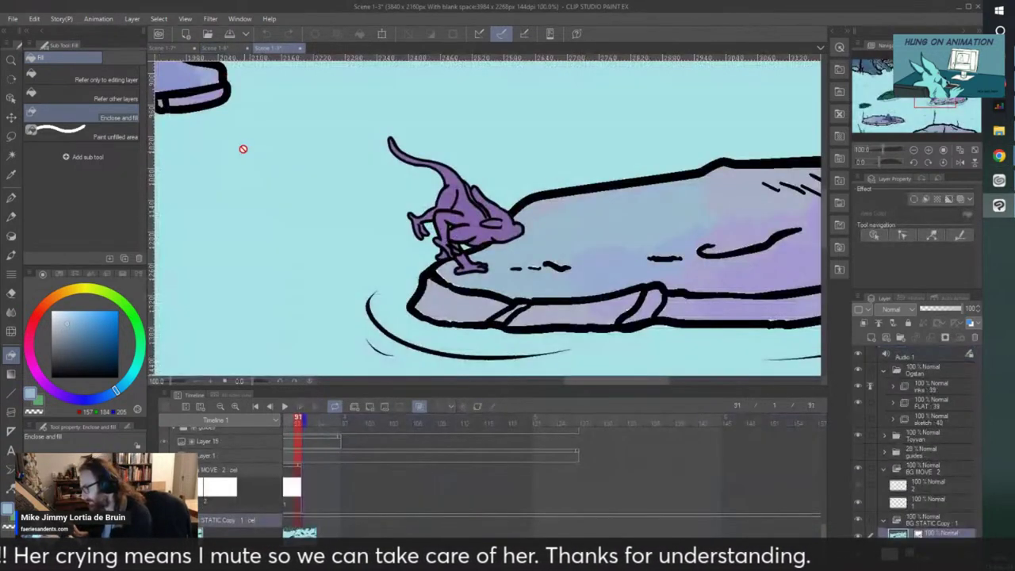
{"action": "left_click", "coordinate": [217, 47]}
{"action": "scroll", "coordinate": [271, 229], "scroll_direction": "up", "scroll_amount": 2}
{"action": "scroll", "coordinate": [278, 283], "scroll_direction": "down", "scroll_amount": 2}
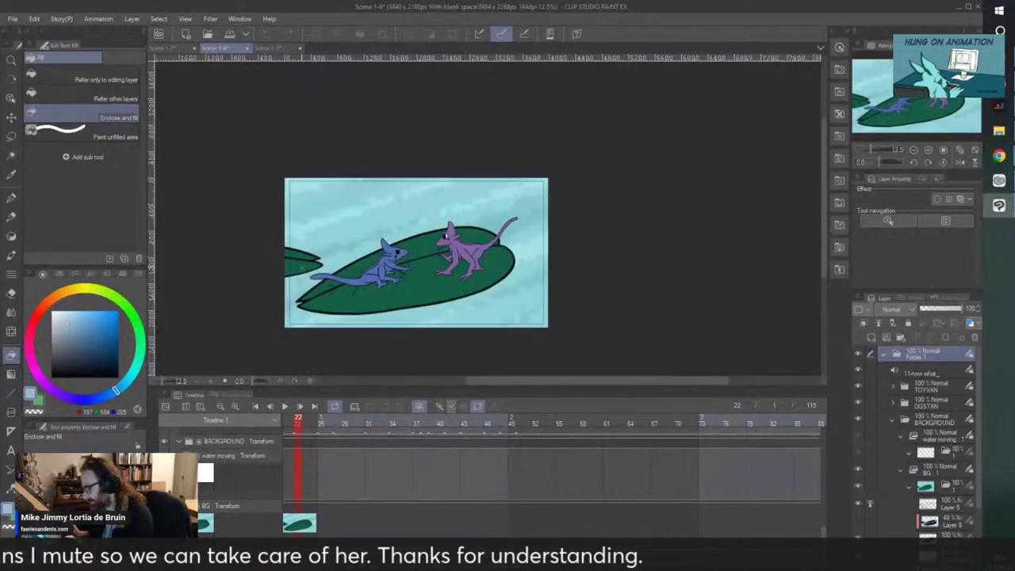
{"action": "scroll", "coordinate": [550, 475], "scroll_direction": "left", "scroll_amount": 3}
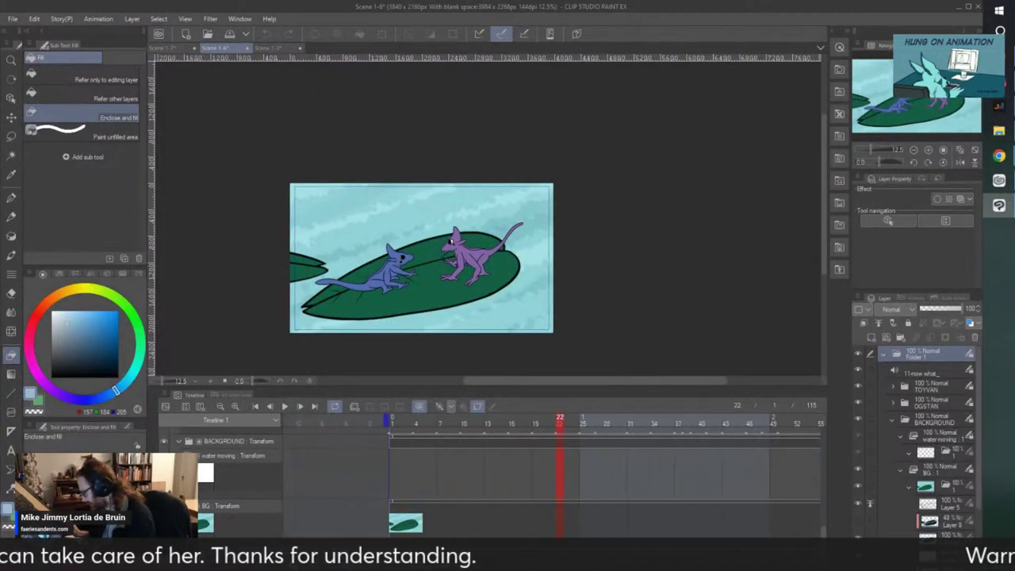
{"action": "left_click", "coordinate": [939, 504]}
{"action": "left_click", "coordinate": [858, 502]}
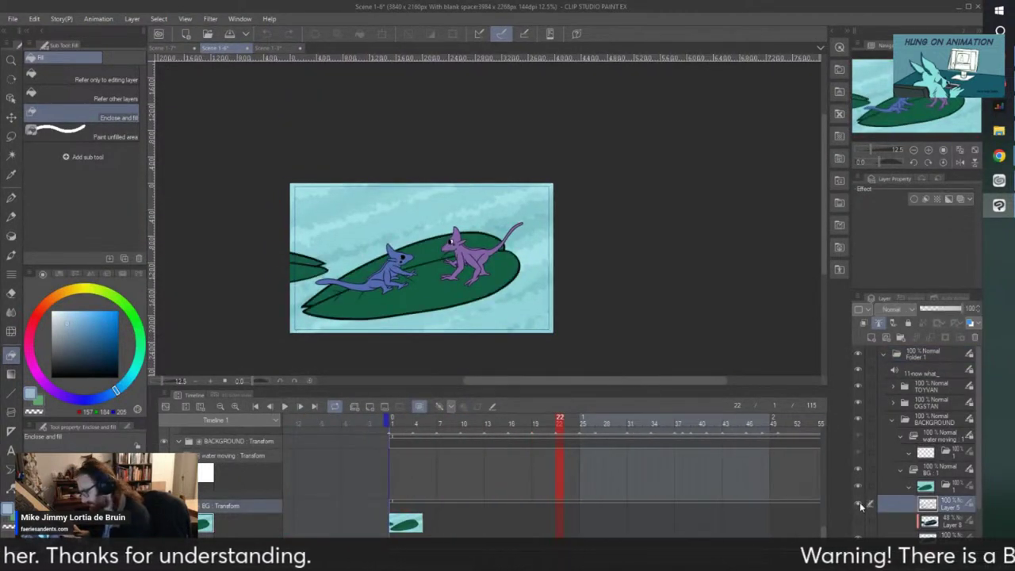
{"action": "left_click_drag", "start_coordinate": [553, 384], "coordinate": [548, 383]}
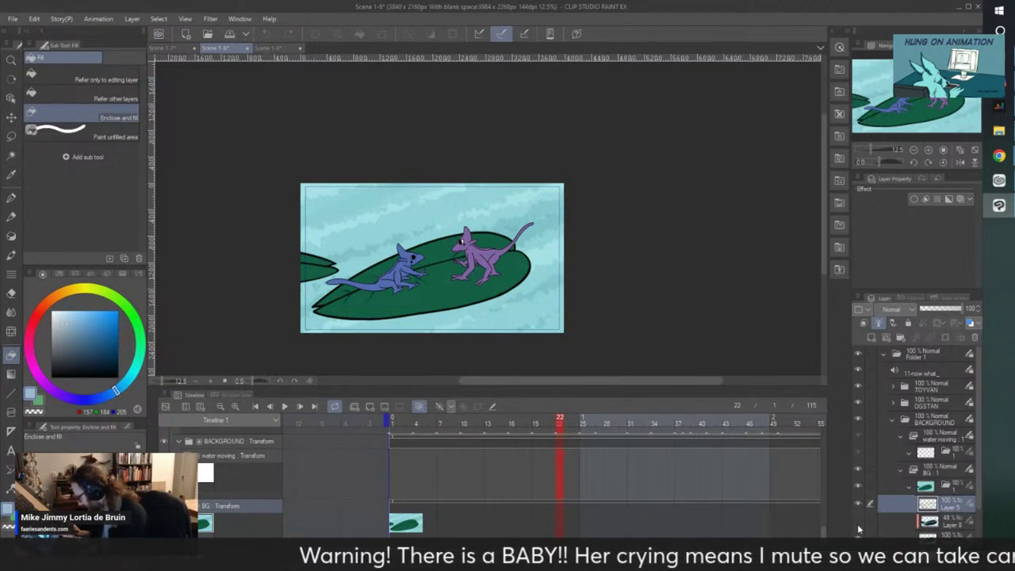
- Fill the upper-left stone in Scene 1-7 with the sampled grey-blue using Enclose and fill
{"action": "left_click", "coordinate": [173, 46]}
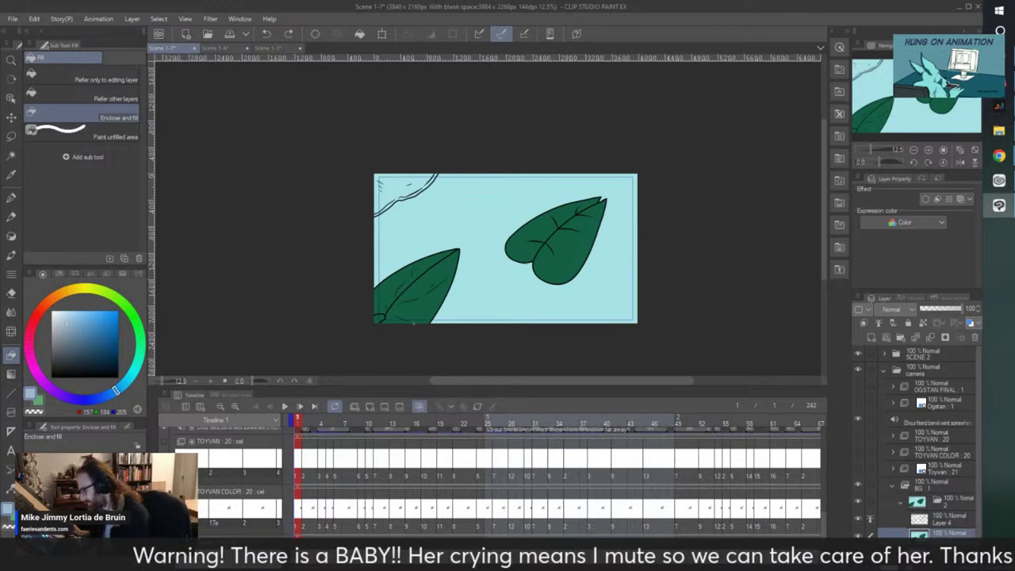
{"action": "scroll", "coordinate": [368, 168], "scroll_direction": "up", "scroll_amount": 4}
{"action": "mouse_move", "coordinate": [367, 168]}
{"action": "left_mouse_down"}
{"action": "mouse_move", "coordinate": [370, 317]}
{"action": "mouse_move", "coordinate": [532, 109]}
{"action": "mouse_move", "coordinate": [373, 166]}
{"action": "left_mouse_up"}
{"action": "scroll", "coordinate": [273, 364], "scroll_direction": "down", "scroll_amount": 1}
{"action": "scroll", "coordinate": [272, 364], "scroll_direction": "down", "scroll_amount": 2}
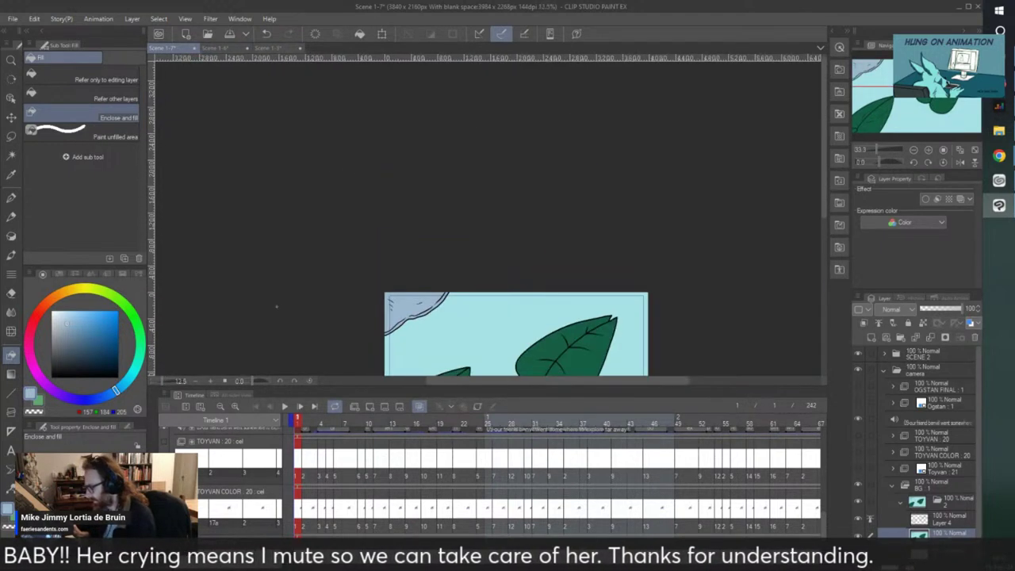
{"action": "scroll", "coordinate": [352, 342], "scroll_direction": "up", "scroll_amount": 2}
{"action": "scroll", "coordinate": [352, 342], "scroll_direction": "down", "scroll_amount": 2}
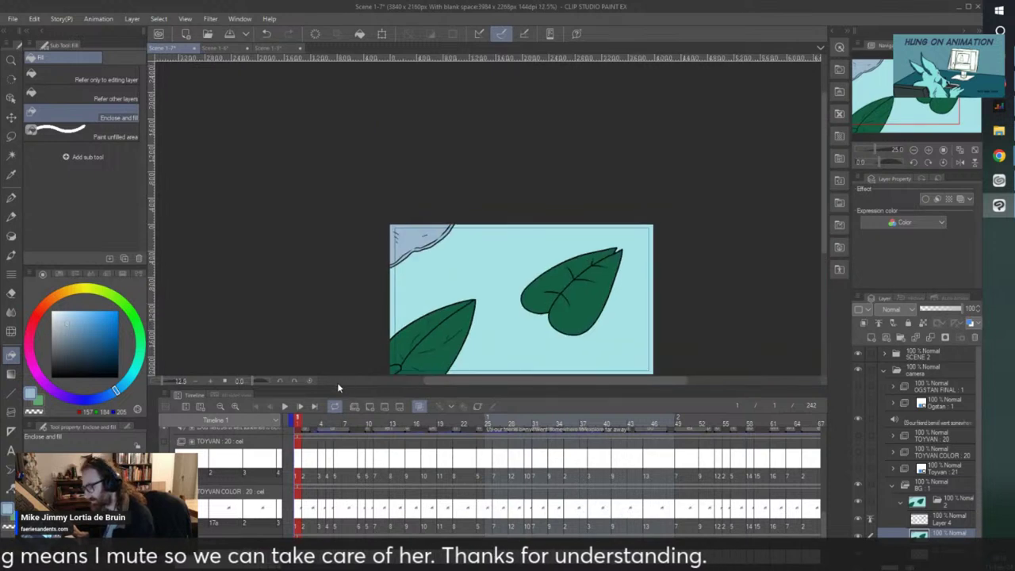
{"action": "scroll", "coordinate": [283, 266], "scroll_direction": "up", "scroll_amount": 2}
- Sample the dark green leaf shading from Scene 1-6 and add a Multiply layer beneath Scene 1-7's Layer 4
{"action": "left_click", "coordinate": [218, 49]}
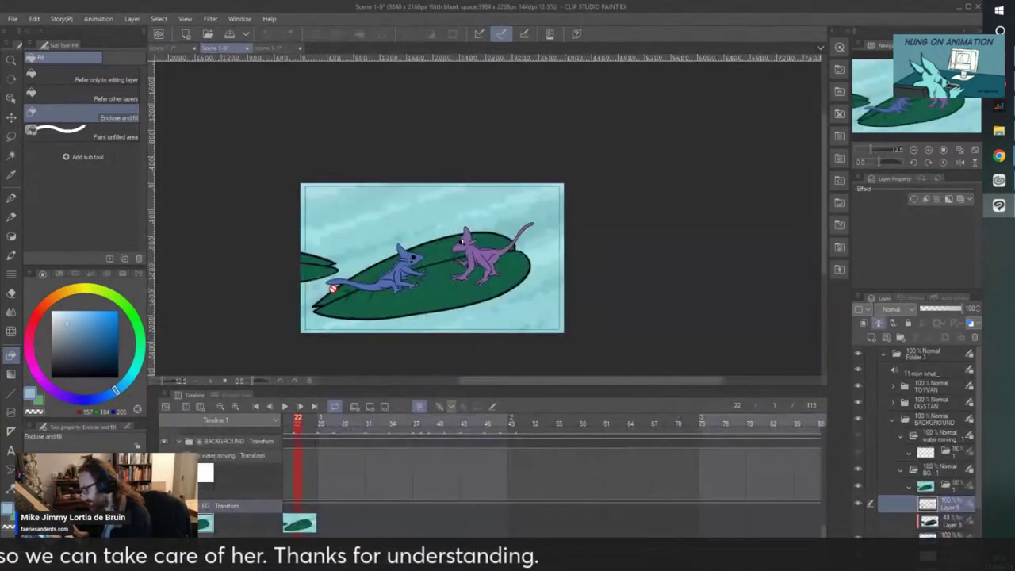
{"action": "scroll", "coordinate": [432, 297], "scroll_direction": "up", "scroll_amount": 3}
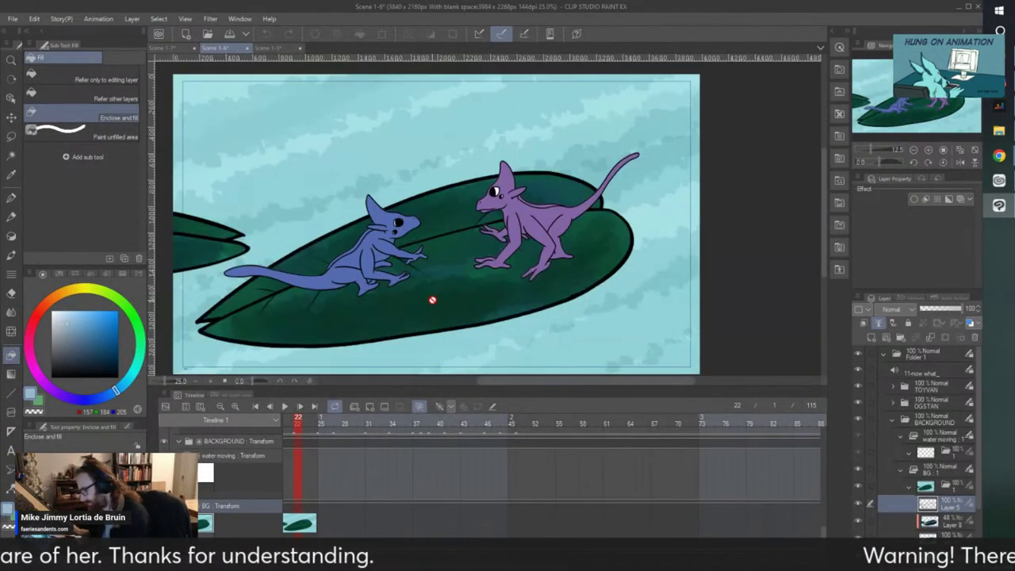
{"action": "left_click", "coordinate": [178, 46]}
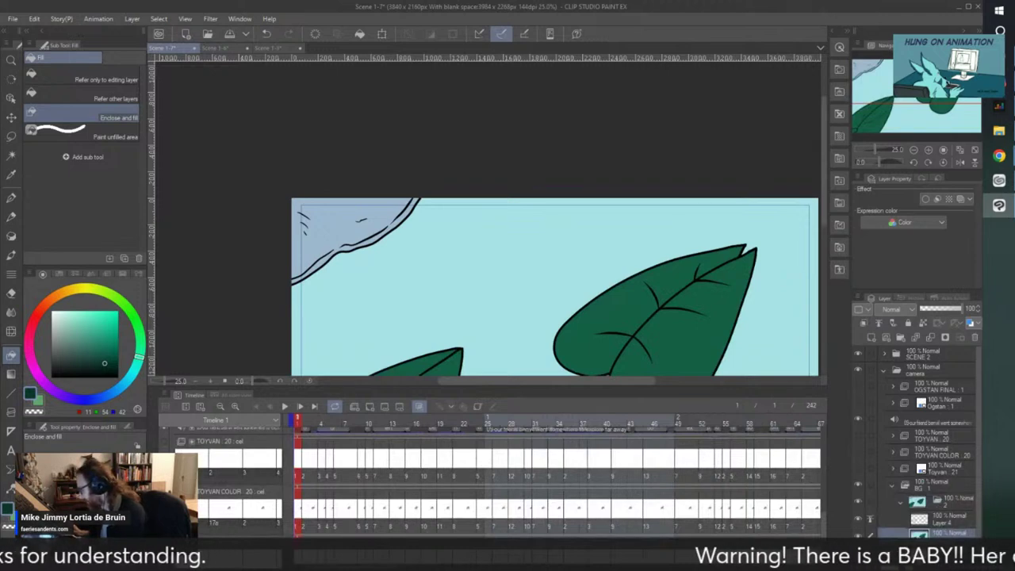
{"action": "left_click", "coordinate": [889, 309]}
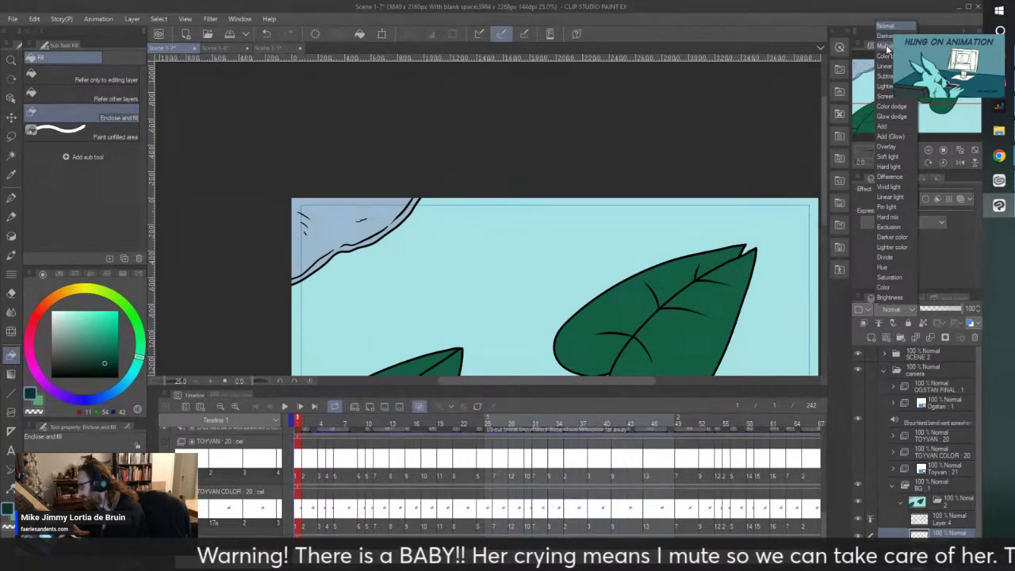
{"action": "left_click", "coordinate": [886, 48]}
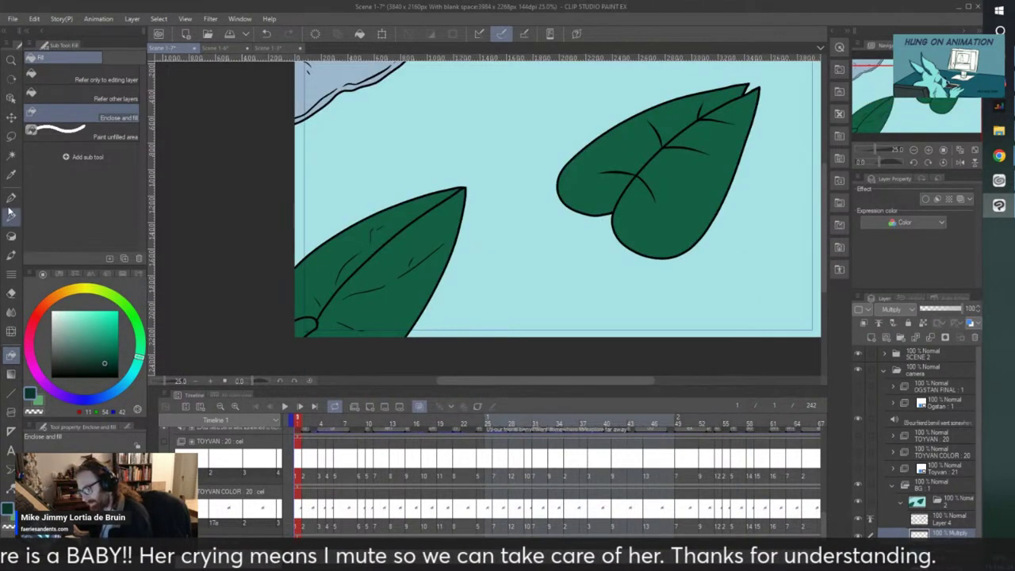
- Choose the Rough wash 2 watercolor brush and turn on its "Do not cross lines of reference layer" option, undoing the overflowing test stroke
{"action": "left_click", "coordinate": [12, 255]}
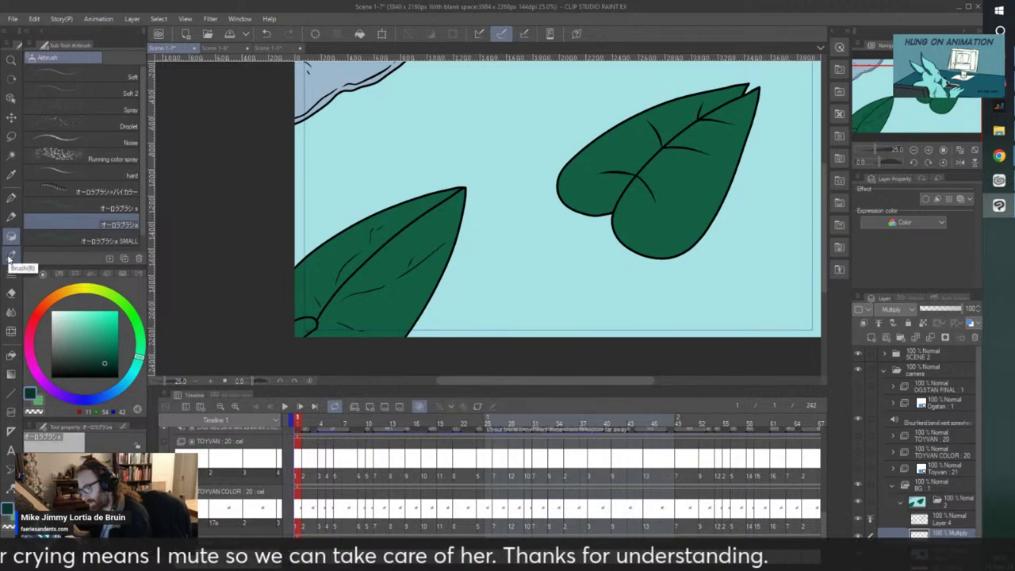
{"action": "left_click", "coordinate": [77, 166]}
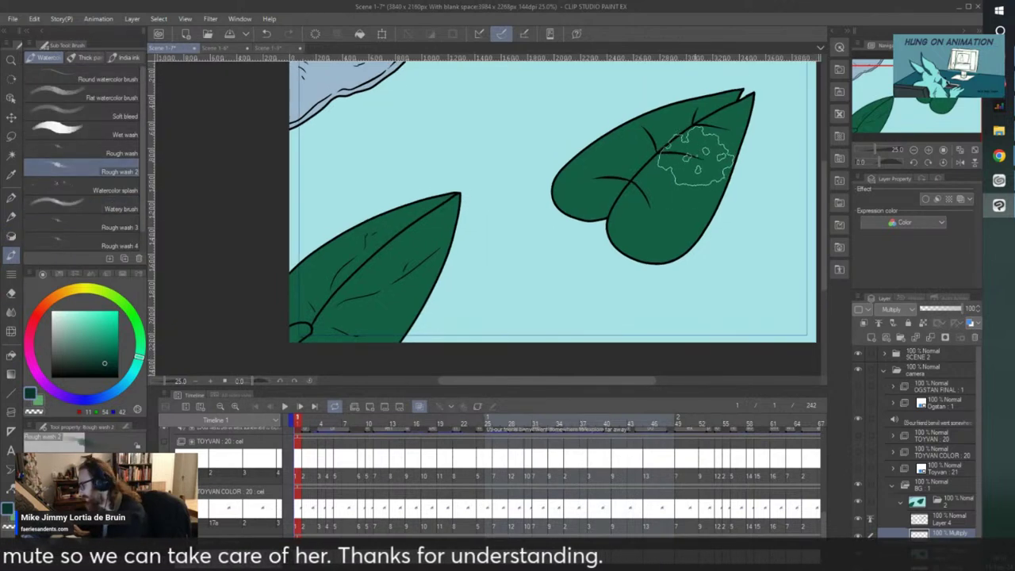
{"action": "left_click_drag", "start_coordinate": [715, 176], "coordinate": [658, 242]}
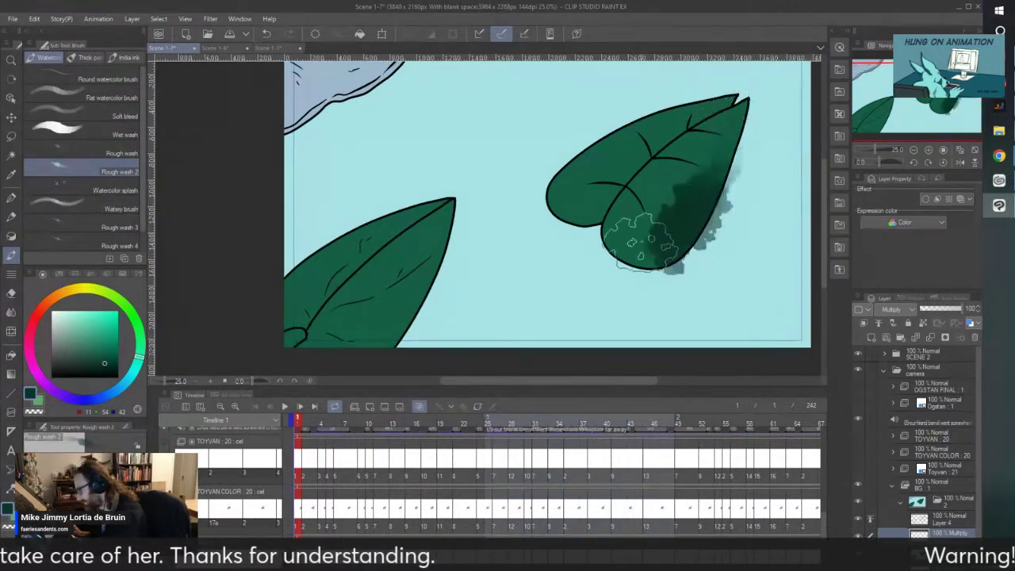
{"action": "key", "text": "ctrl+z"}
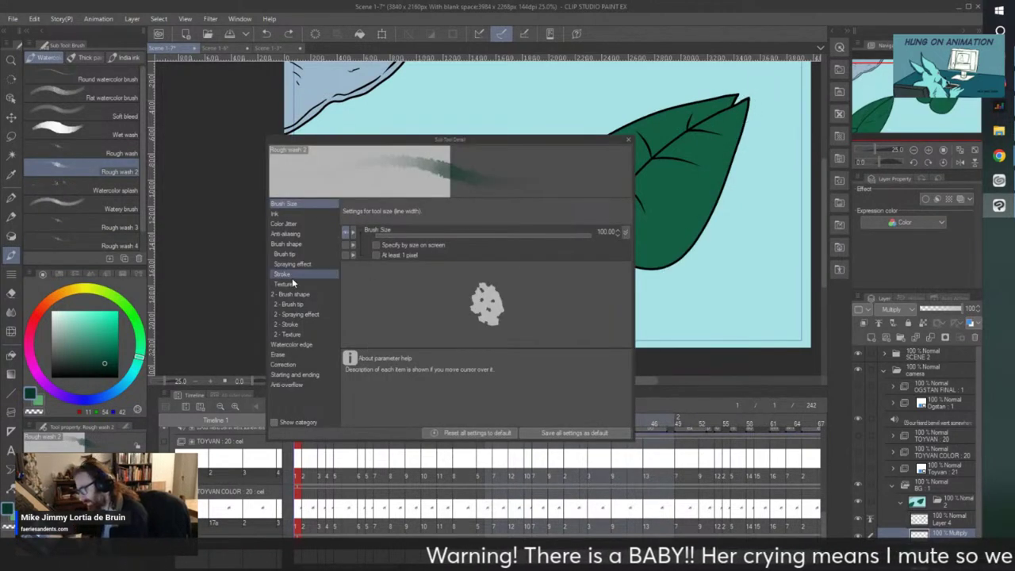
{"action": "left_click", "coordinate": [284, 385]}
{"action": "left_click", "coordinate": [366, 233]}
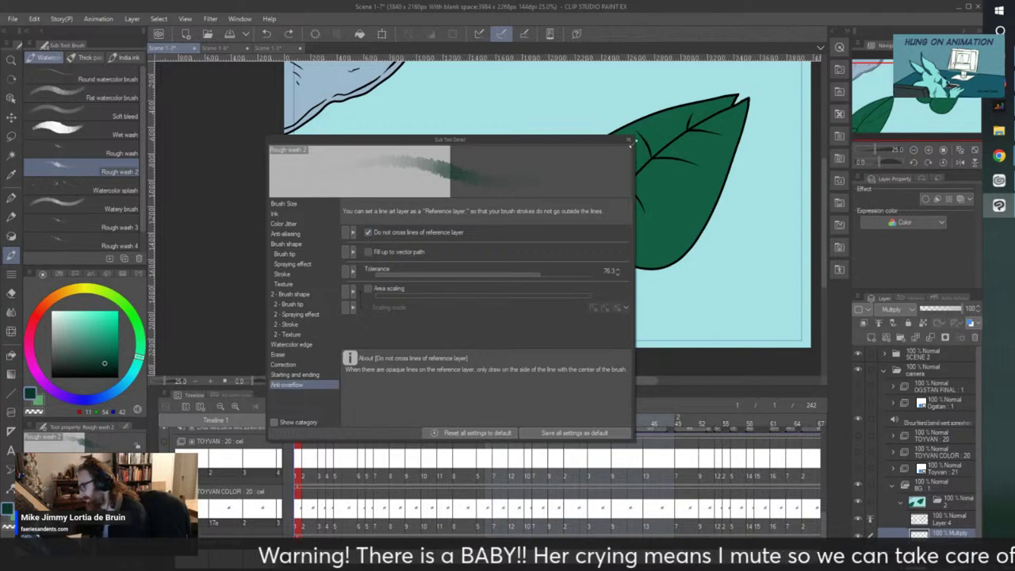
{"action": "left_click", "coordinate": [628, 139]}
- Paint dark green shading over the right and lower-left leaves and lower the Multiply layer's opacity to 34%
{"action": "left_click_drag", "start_coordinate": [658, 247], "coordinate": [714, 165]}
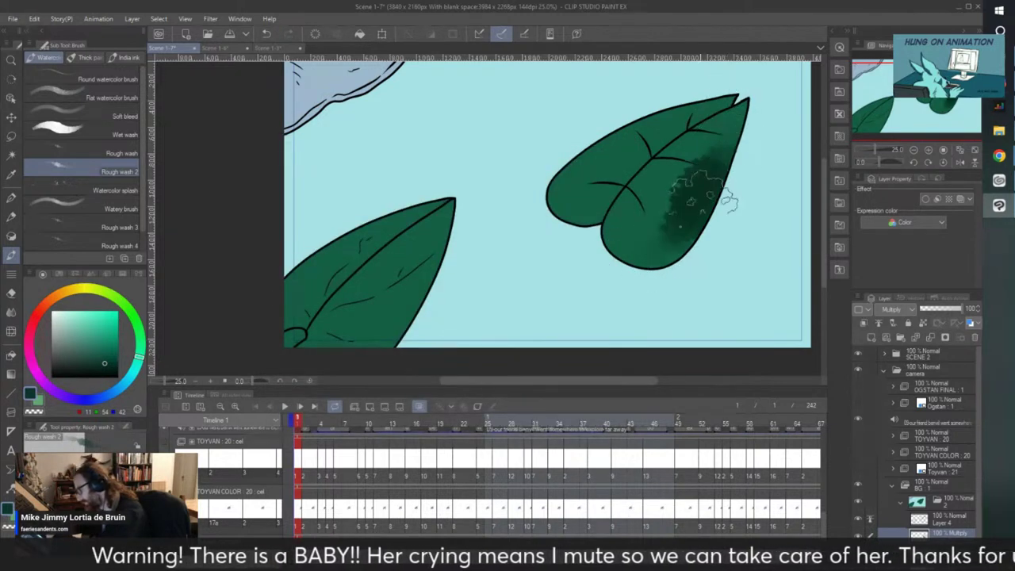
{"action": "mouse_move", "coordinate": [726, 199]}
{"action": "left_mouse_down"}
{"action": "mouse_move", "coordinate": [625, 250]}
{"action": "mouse_move", "coordinate": [585, 198]}
{"action": "left_mouse_up"}
{"action": "left_click", "coordinate": [935, 312]}
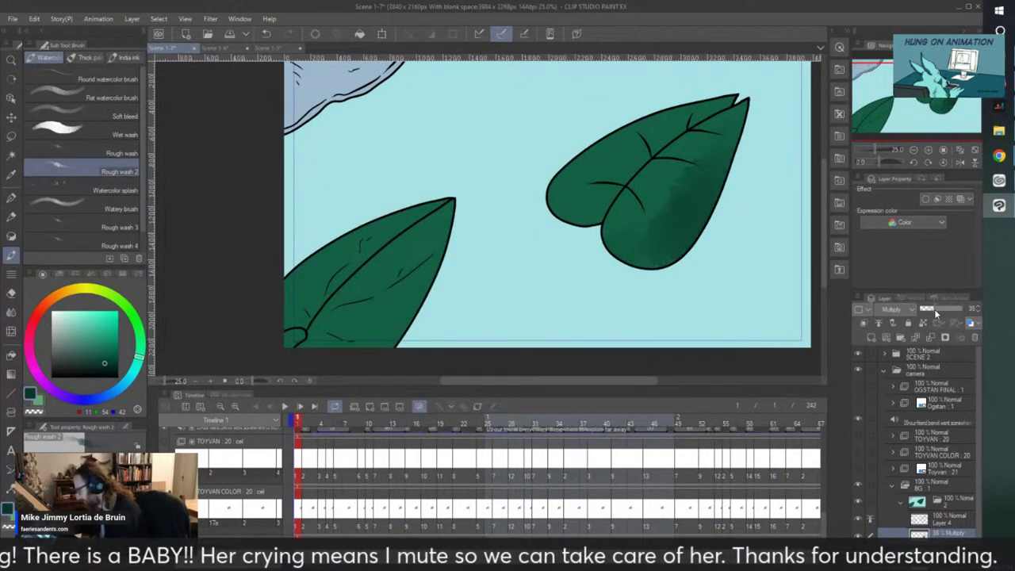
{"action": "mouse_move", "coordinate": [705, 199]}
{"action": "left_mouse_down"}
{"action": "mouse_move", "coordinate": [720, 131]}
{"action": "mouse_move", "coordinate": [698, 139]}
{"action": "mouse_move", "coordinate": [697, 111]}
{"action": "mouse_move", "coordinate": [595, 164]}
{"action": "left_mouse_up"}
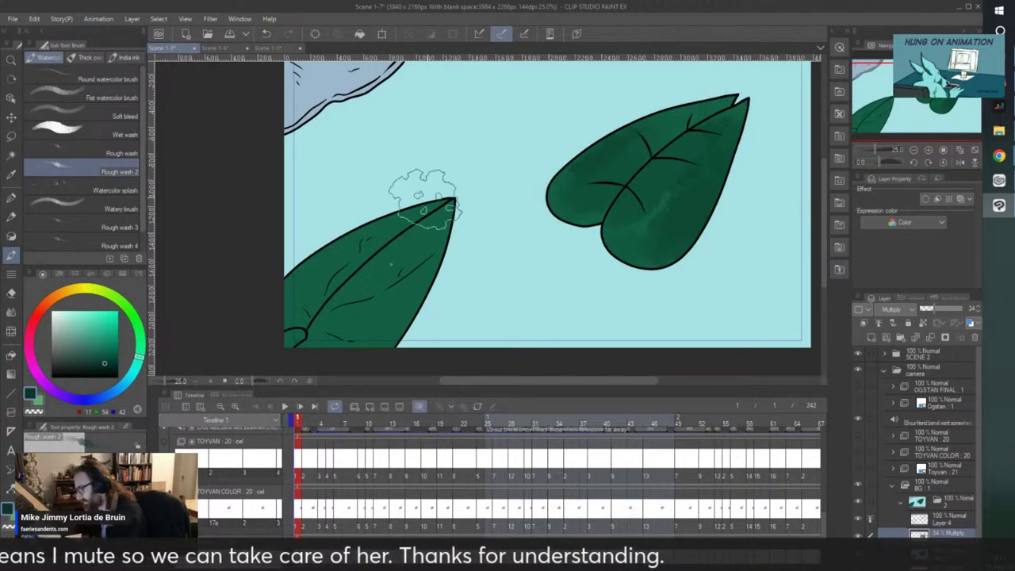
{"action": "mouse_move", "coordinate": [389, 278]}
{"action": "left_mouse_down"}
{"action": "mouse_move", "coordinate": [380, 232]}
{"action": "mouse_move", "coordinate": [392, 221]}
{"action": "mouse_move", "coordinate": [268, 315]}
{"action": "left_mouse_up"}
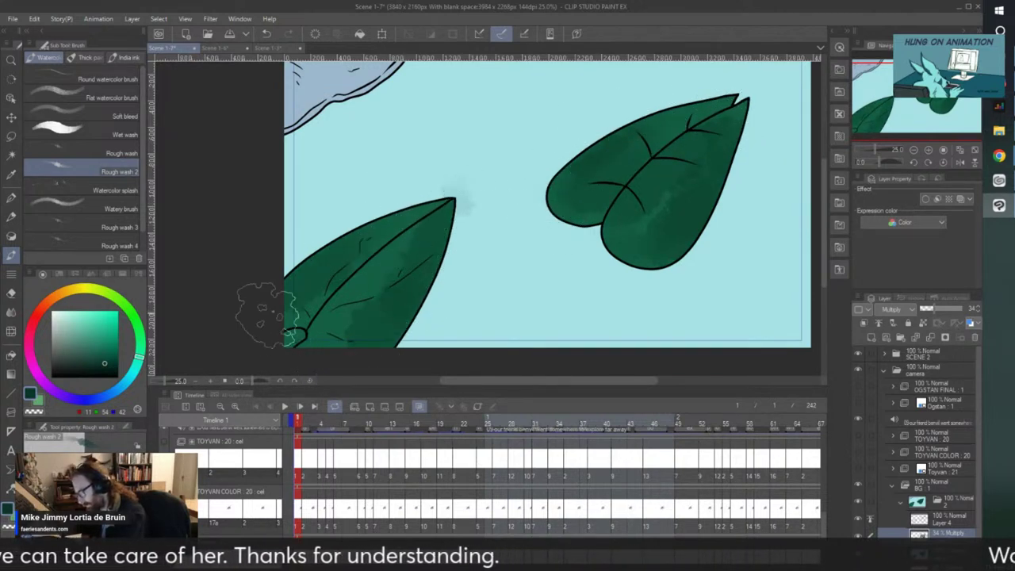
{"action": "left_click_drag", "start_coordinate": [356, 290], "coordinate": [333, 317]}
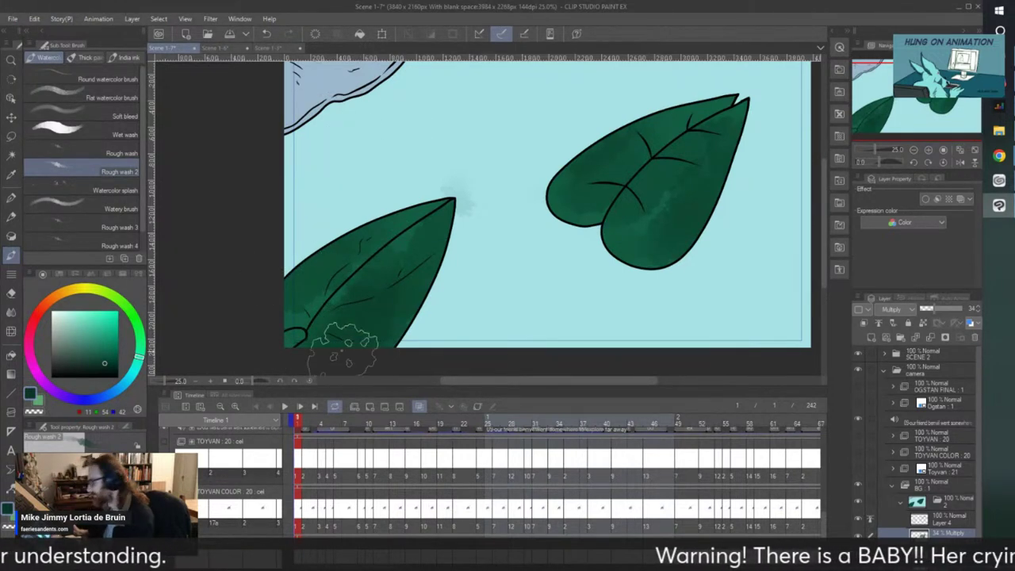
- Choose a mid blue and wash watercolor shading over the upper-left stone on the Multiply layer
{"action": "scroll", "coordinate": [348, 350], "scroll_direction": "down", "scroll_amount": 2}
{"action": "scroll", "coordinate": [330, 201], "scroll_direction": "up", "scroll_amount": 2}
{"action": "mouse_move", "coordinate": [332, 224]}
{"action": "left_mouse_down"}
{"action": "mouse_move", "coordinate": [295, 247]}
{"action": "mouse_move", "coordinate": [299, 262]}
{"action": "mouse_move", "coordinate": [370, 214]}
{"action": "mouse_move", "coordinate": [347, 242]}
{"action": "mouse_move", "coordinate": [378, 159]}
{"action": "mouse_move", "coordinate": [406, 183]}
{"action": "mouse_move", "coordinate": [313, 198]}
{"action": "left_mouse_up"}
{"action": "scroll", "coordinate": [322, 303], "scroll_direction": "down", "scroll_amount": 4}
{"action": "scroll", "coordinate": [385, 372], "scroll_direction": "up", "scroll_amount": 2}
{"action": "scroll", "coordinate": [385, 372], "scroll_direction": "down", "scroll_amount": 2}
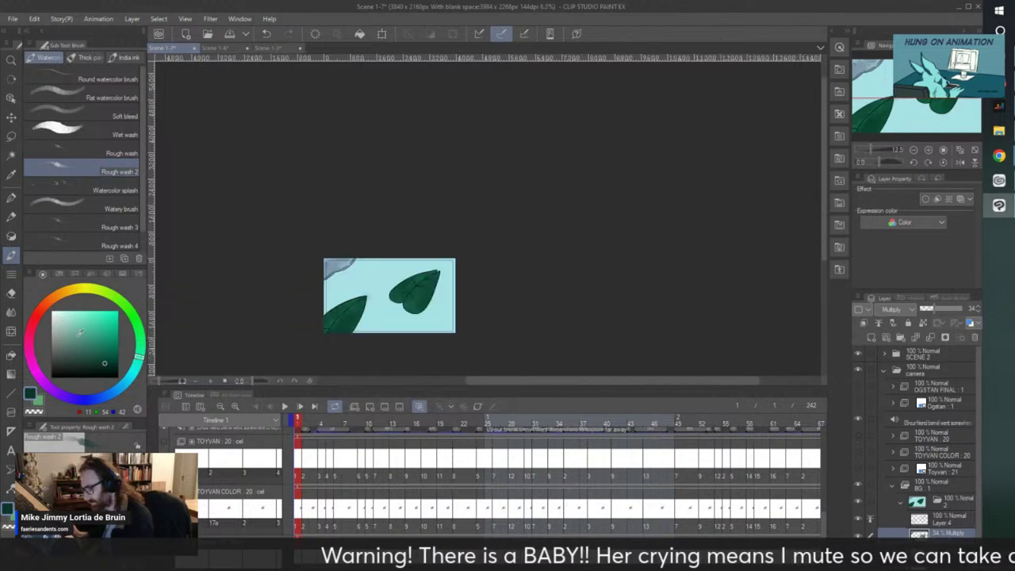
{"action": "scroll", "coordinate": [341, 348], "scroll_direction": "up", "scroll_amount": 4}
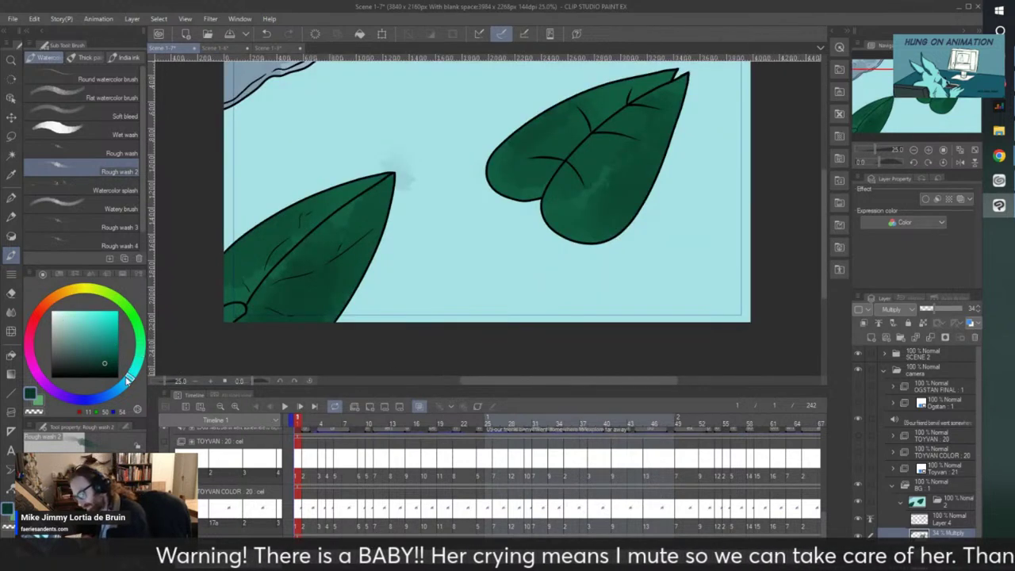
{"action": "left_click_drag", "start_coordinate": [128, 380], "coordinate": [120, 386]}
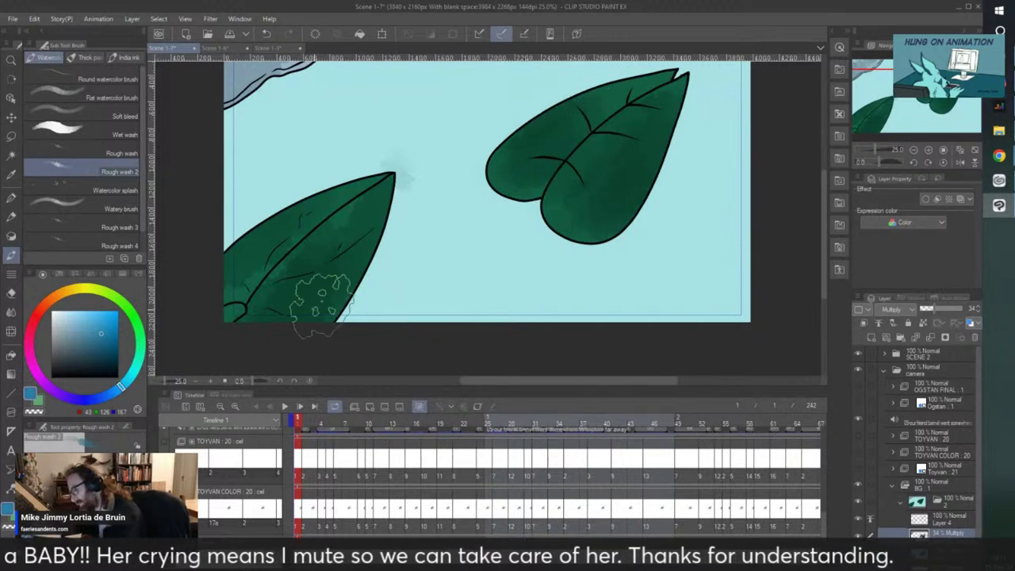
{"action": "scroll", "coordinate": [262, 299], "scroll_direction": "down", "scroll_amount": 2}
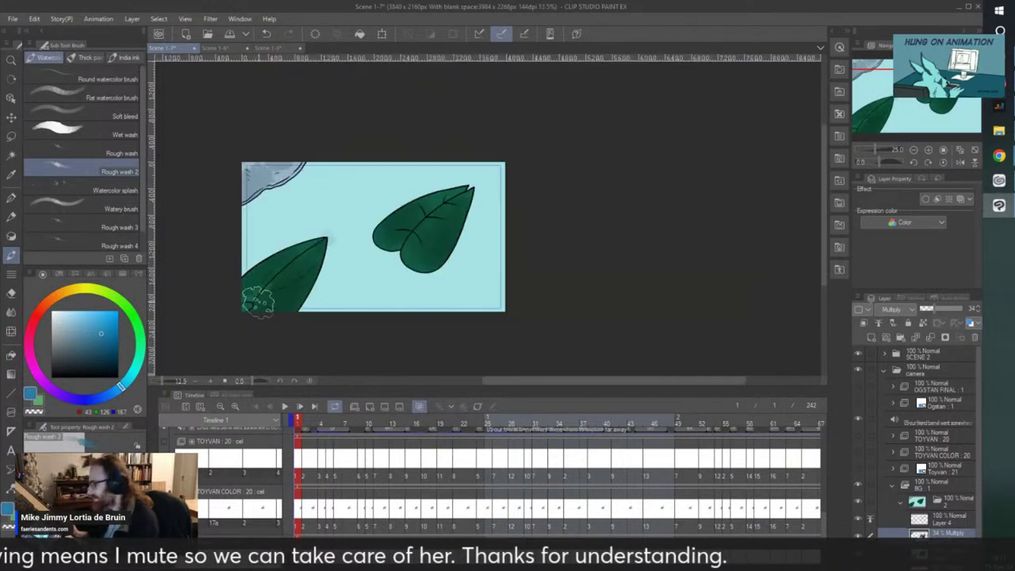
{"action": "scroll", "coordinate": [281, 184], "scroll_direction": "up", "scroll_amount": 3}
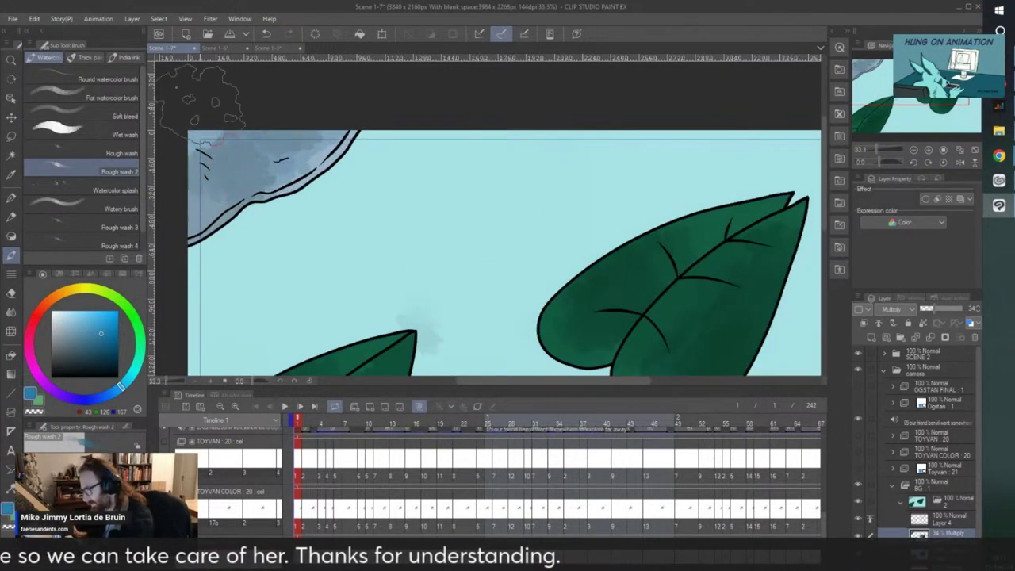
- Pick a bright purple and tint the upper-left stone's shading with Rough wash 2
{"action": "left_click", "coordinate": [41, 380]}
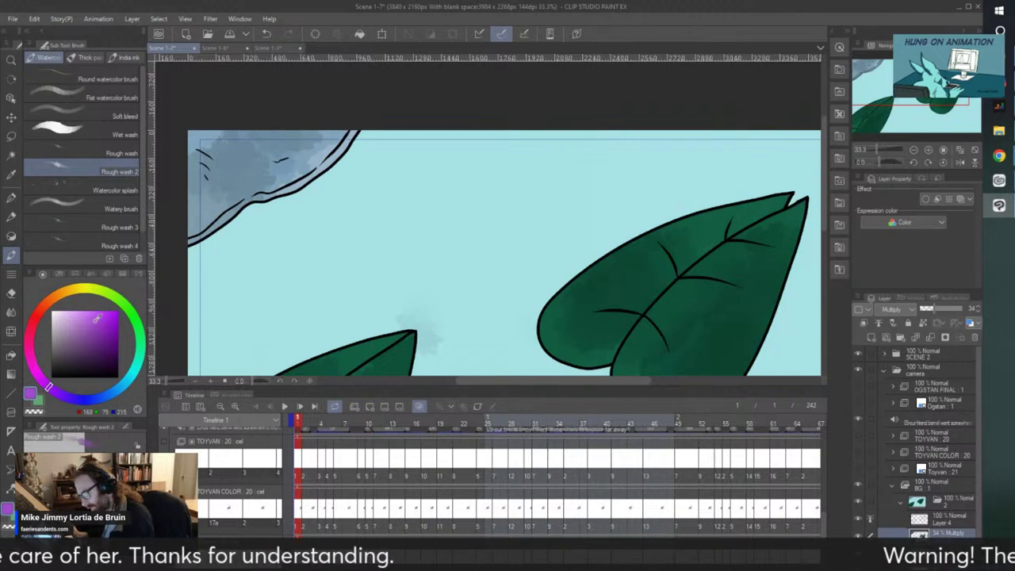
{"action": "left_click", "coordinate": [95, 320]}
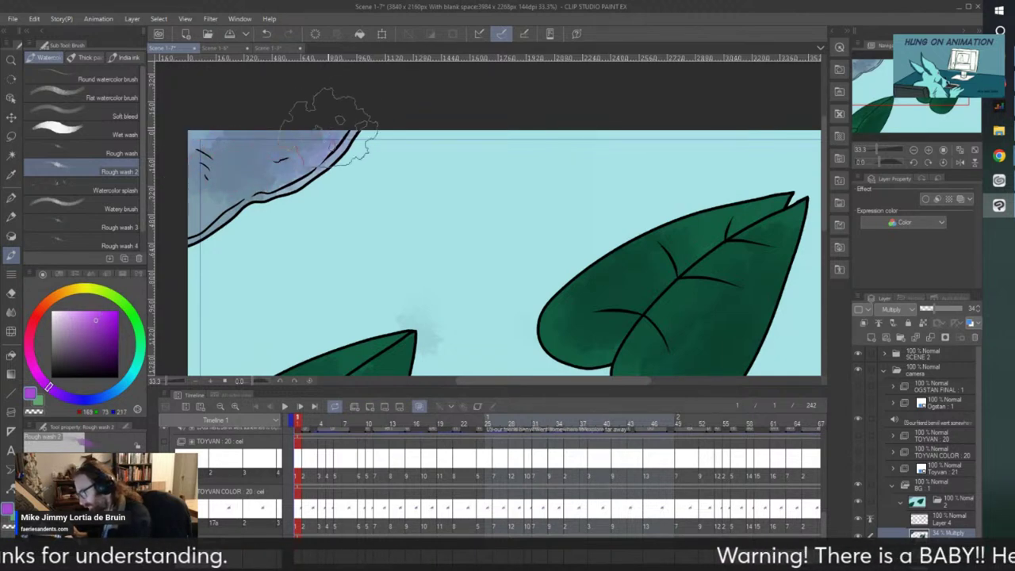
{"action": "scroll", "coordinate": [230, 270], "scroll_direction": "down", "scroll_amount": 3}
{"action": "scroll", "coordinate": [238, 328], "scroll_direction": "up", "scroll_amount": 3}
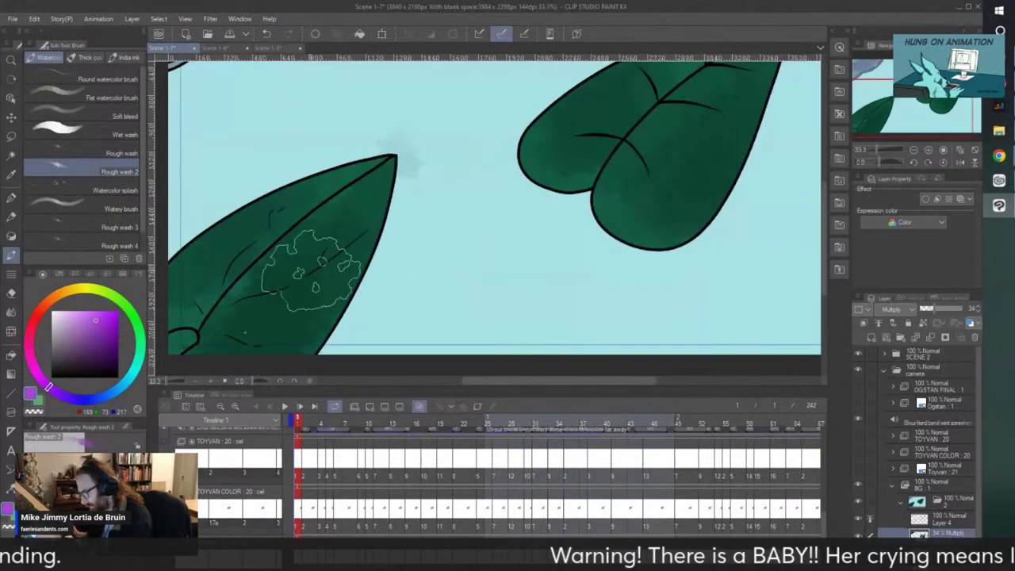
- Erase the stray shading smudge beyond the lower-left leaf's tip using an enlarged Hard eraser
{"action": "scroll", "coordinate": [424, 135], "scroll_direction": "up", "scroll_amount": 2}
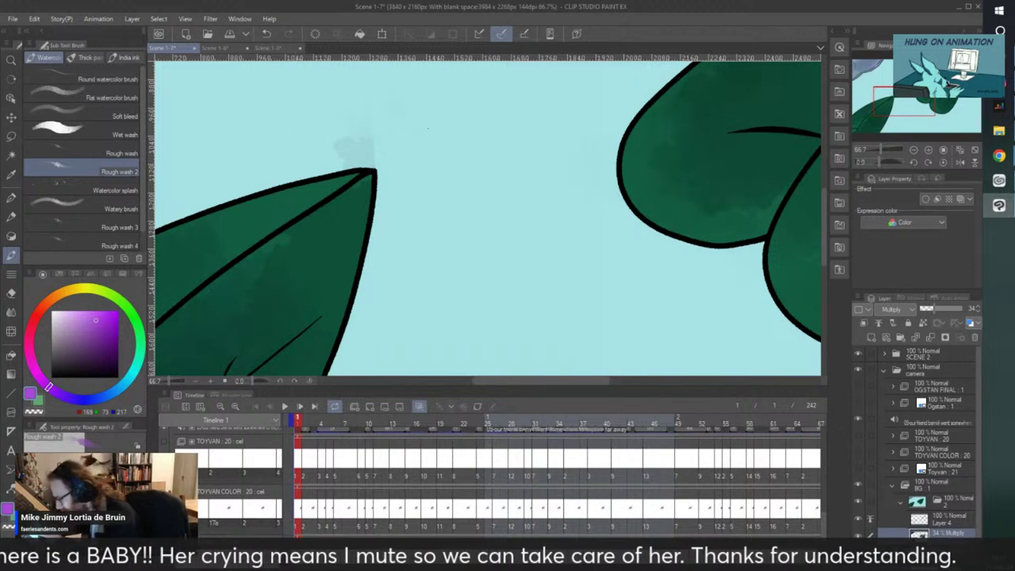
{"action": "left_click", "coordinate": [11, 293]}
{"action": "left_click_drag", "start_coordinate": [487, 219], "coordinate": [552, 219], "text": "ctrl+alt"}
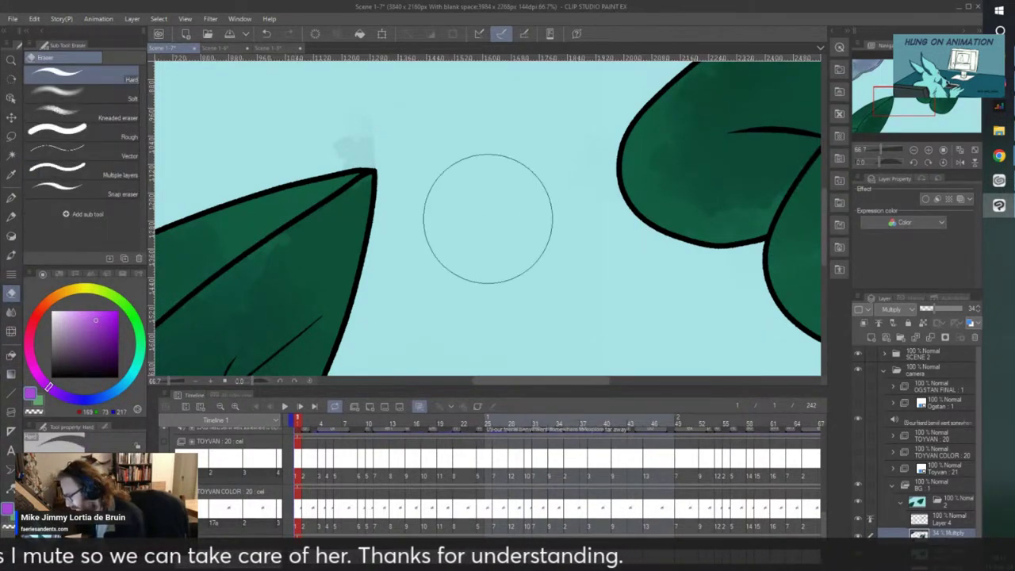
{"action": "mouse_move", "coordinate": [325, 95]}
{"action": "left_mouse_down"}
{"action": "mouse_move", "coordinate": [401, 118]}
{"action": "mouse_move", "coordinate": [311, 129]}
{"action": "mouse_move", "coordinate": [382, 156]}
{"action": "left_mouse_up"}
{"action": "scroll", "coordinate": [374, 188], "scroll_direction": "down", "scroll_amount": 3}
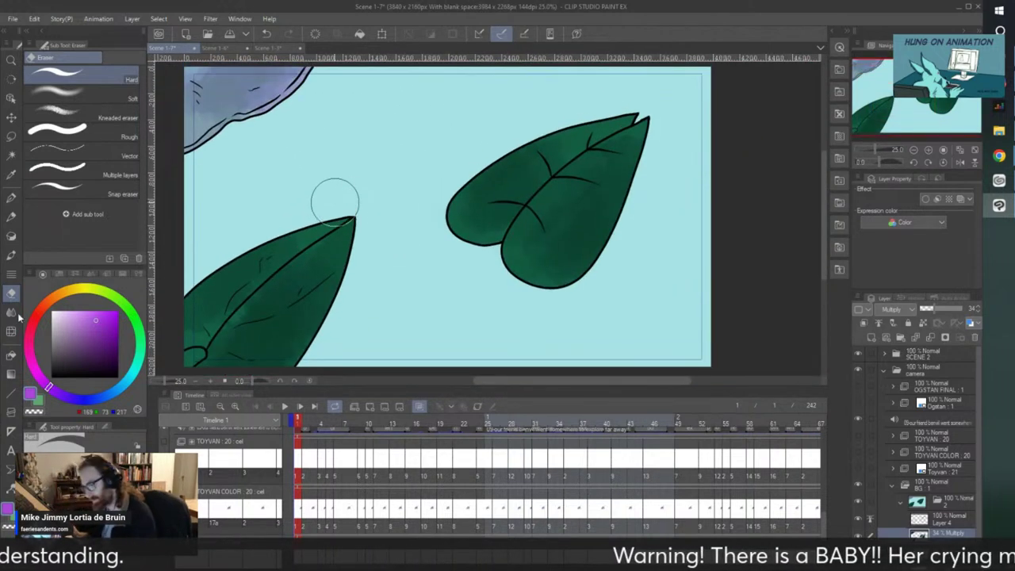
- Shade the lower-left leaf with dark purple, returning to Rough wash 2 and switching to the finer Rough wash brush
{"action": "left_click", "coordinate": [11, 255]}
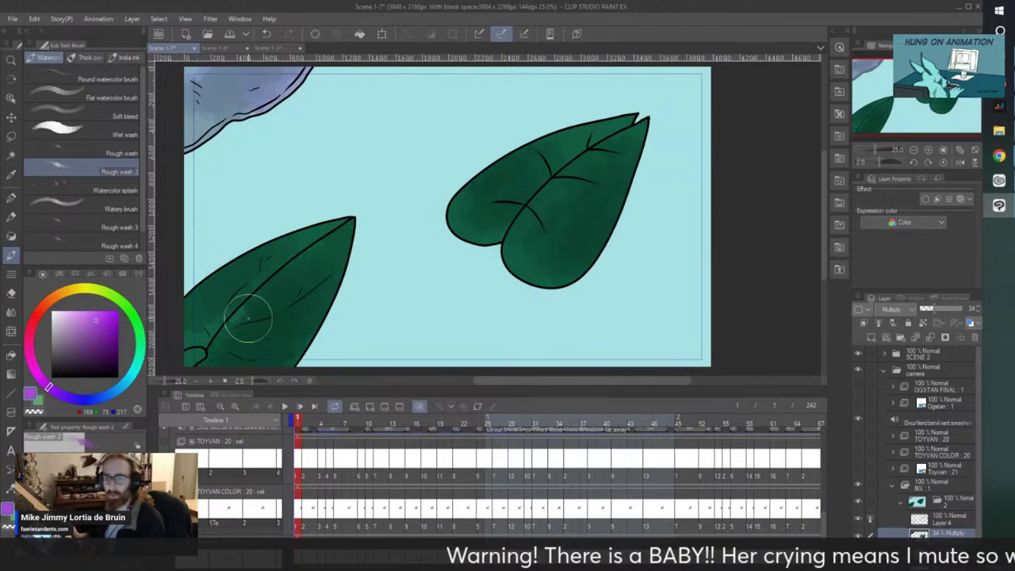
{"action": "scroll", "coordinate": [249, 318], "scroll_direction": "left", "scroll_amount": 1}
{"action": "scroll", "coordinate": [248, 318], "scroll_direction": "left", "scroll_amount": 3}
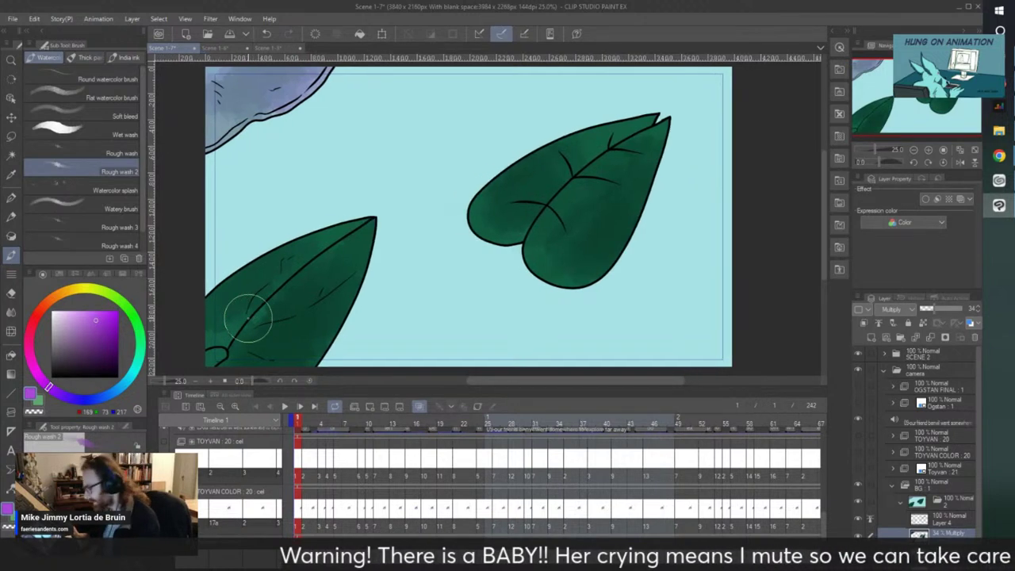
{"action": "scroll", "coordinate": [266, 277], "scroll_direction": "down", "scroll_amount": 1}
{"action": "scroll", "coordinate": [258, 303], "scroll_direction": "up", "scroll_amount": 1}
{"action": "scroll", "coordinate": [258, 301], "scroll_direction": "up", "scroll_amount": 1}
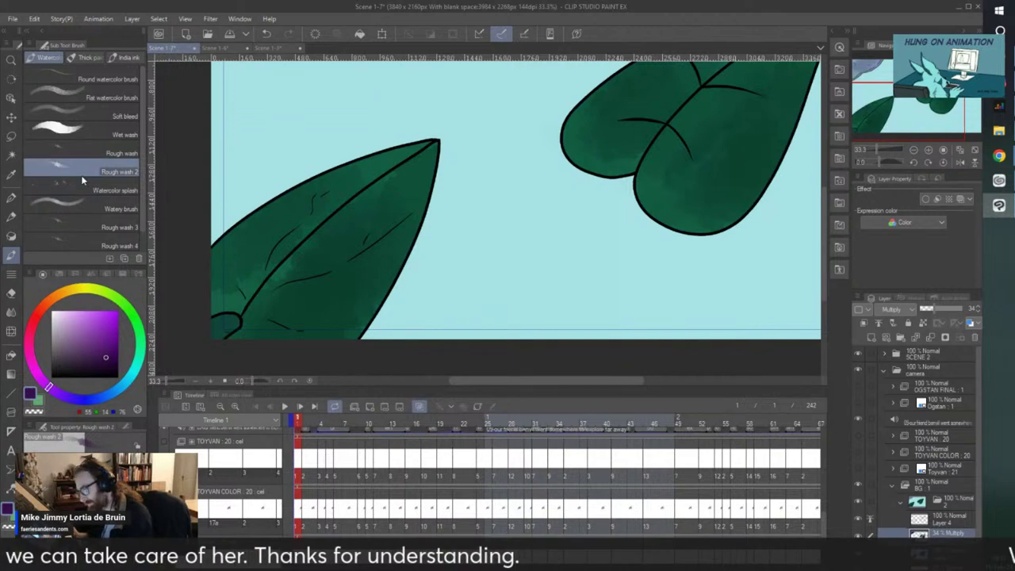
{"action": "left_click", "coordinate": [93, 147]}
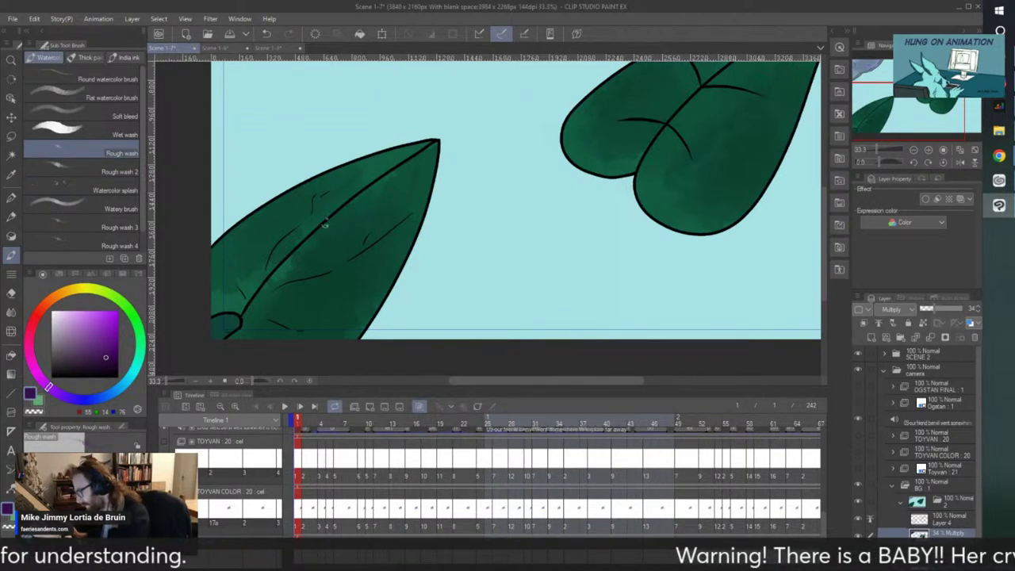
{"action": "scroll", "coordinate": [626, 155], "scroll_direction": "down", "scroll_amount": 1}
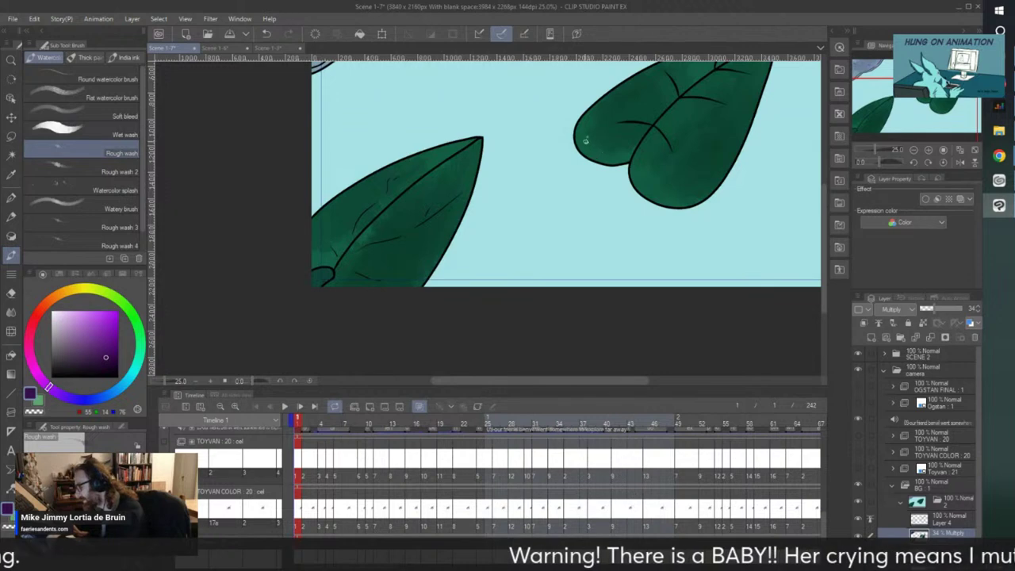
- Paint bright purple Rough wash accents into the shading of the right and lower-left leaves
{"action": "left_click_drag", "start_coordinate": [573, 78], "coordinate": [557, 90]}
{"action": "left_click", "coordinate": [104, 316]}
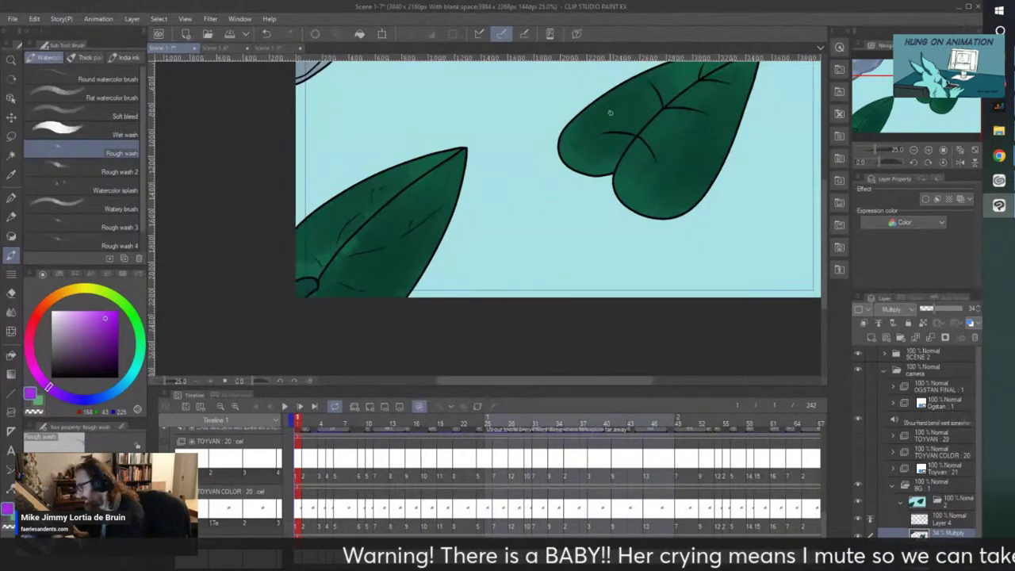
{"action": "scroll", "coordinate": [573, 138], "scroll_direction": "down", "scroll_amount": 2}
{"action": "scroll", "coordinate": [499, 194], "scroll_direction": "up", "scroll_amount": 4}
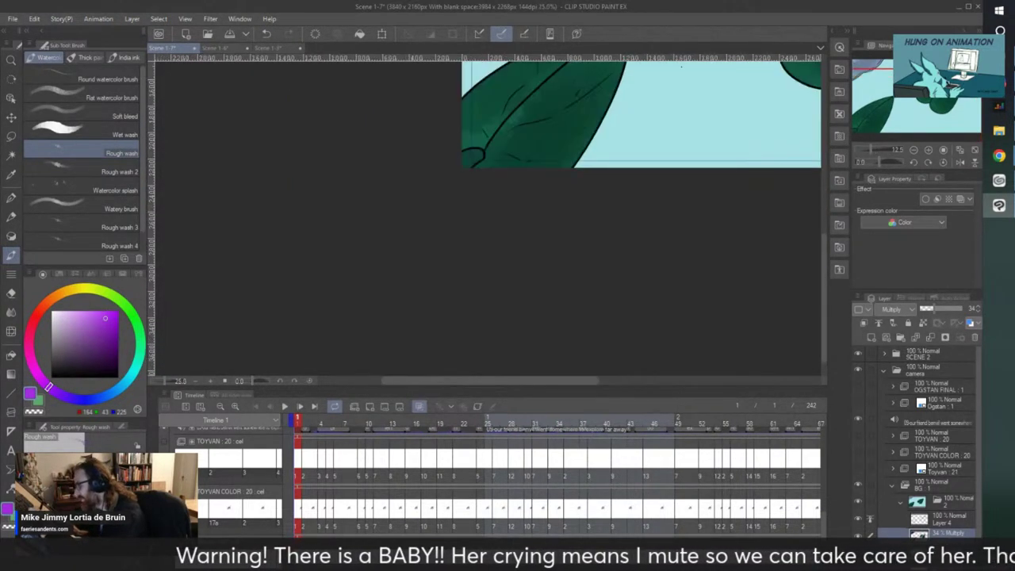
{"action": "scroll", "coordinate": [613, 69], "scroll_direction": "down", "scroll_amount": 1}
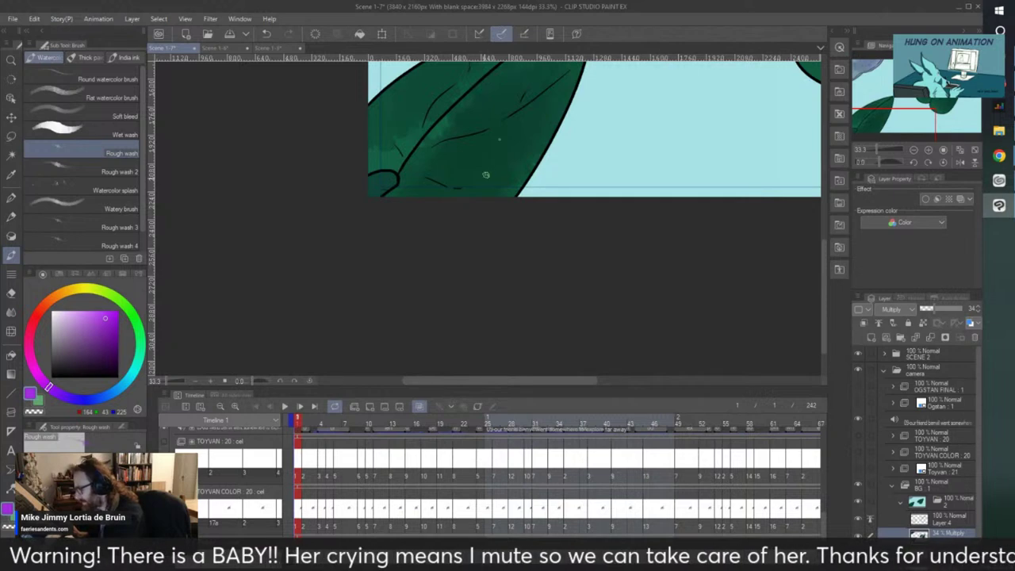
{"action": "scroll", "coordinate": [489, 149], "scroll_direction": "down", "scroll_amount": 7}
{"action": "scroll", "coordinate": [573, 86], "scroll_direction": "up", "scroll_amount": 9}
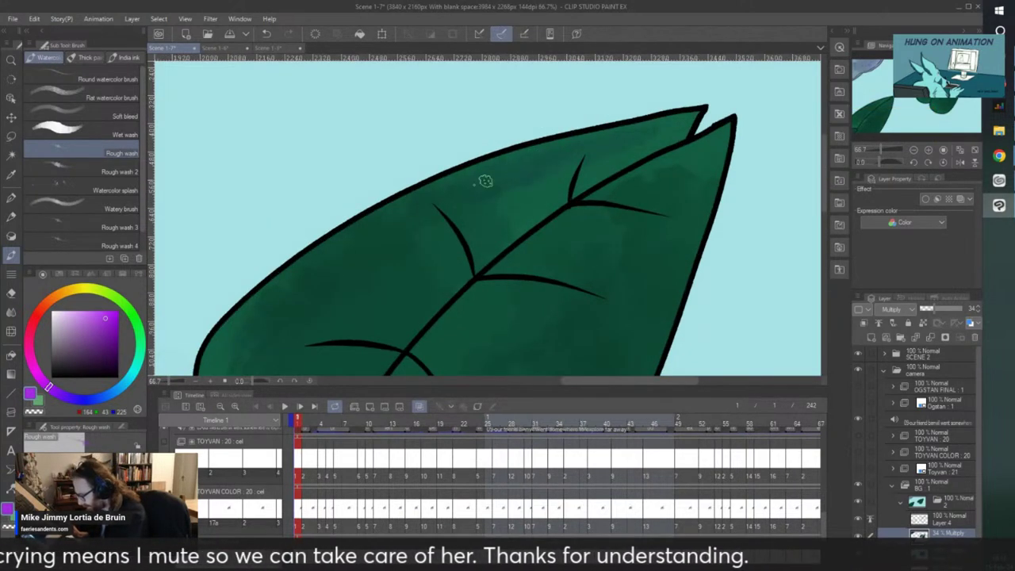
{"action": "scroll", "coordinate": [372, 247], "scroll_direction": "down", "scroll_amount": 1}
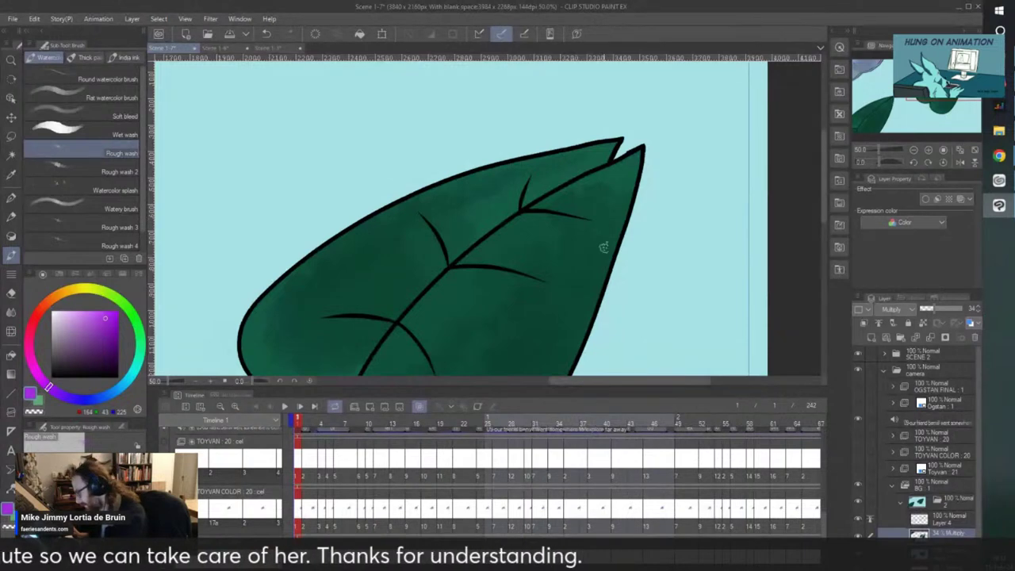
{"action": "scroll", "coordinate": [603, 247], "scroll_direction": "down", "scroll_amount": 2}
{"action": "scroll", "coordinate": [507, 289], "scroll_direction": "up", "scroll_amount": 2}
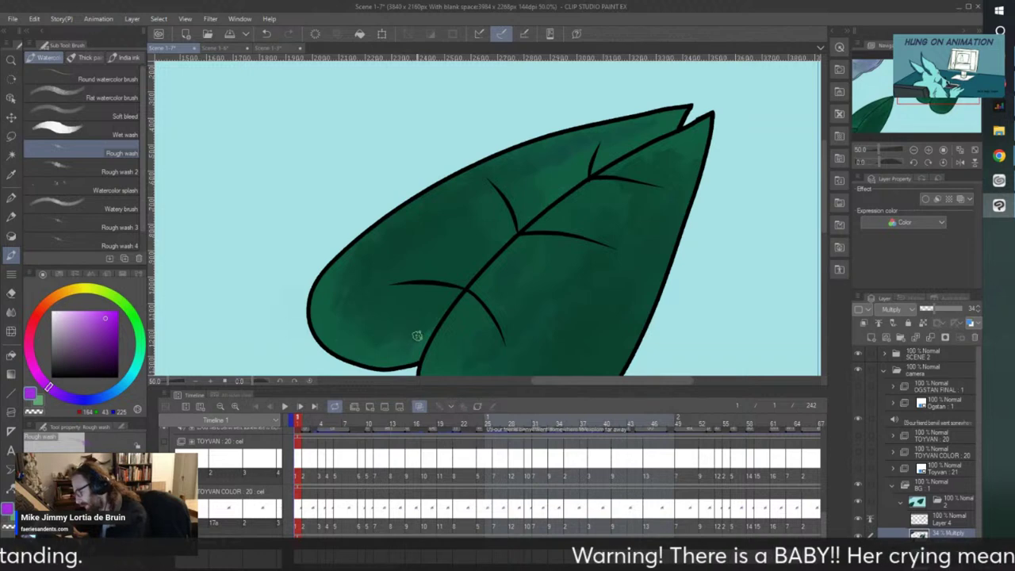
{"action": "scroll", "coordinate": [357, 324], "scroll_direction": "down", "scroll_amount": 1}
{"action": "left_click_drag", "start_coordinate": [357, 321], "coordinate": [357, 310]}
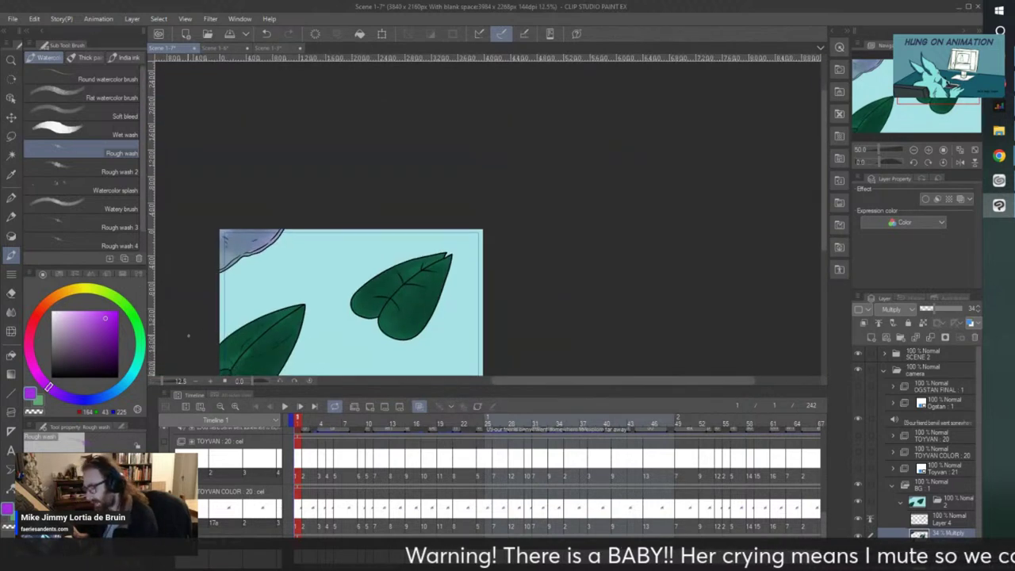
- Add a new Normal layer and paint light blue Rough wash highlights on the right leaf, keeping only one on its left lobe
{"action": "left_click_drag", "start_coordinate": [106, 396], "coordinate": [127, 380]}
{"action": "left_click", "coordinate": [79, 315]}
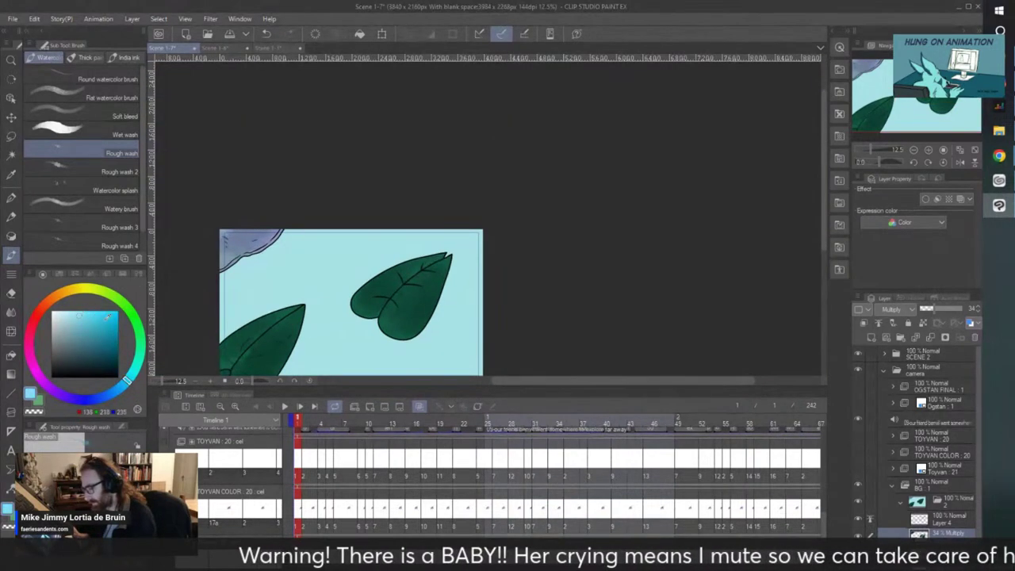
{"action": "scroll", "coordinate": [423, 312], "scroll_direction": "up", "scroll_amount": 4}
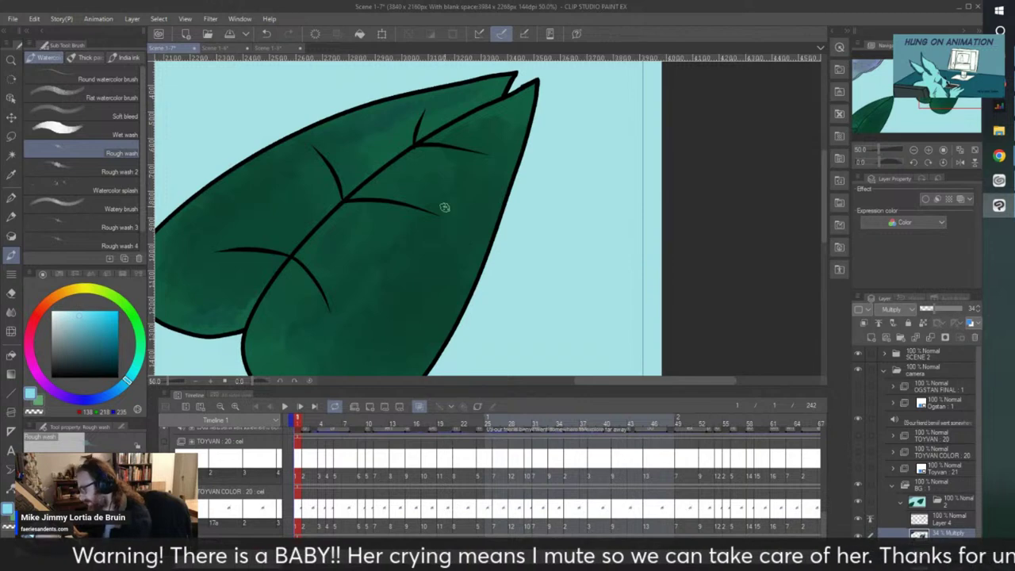
{"action": "left_click", "coordinate": [872, 336]}
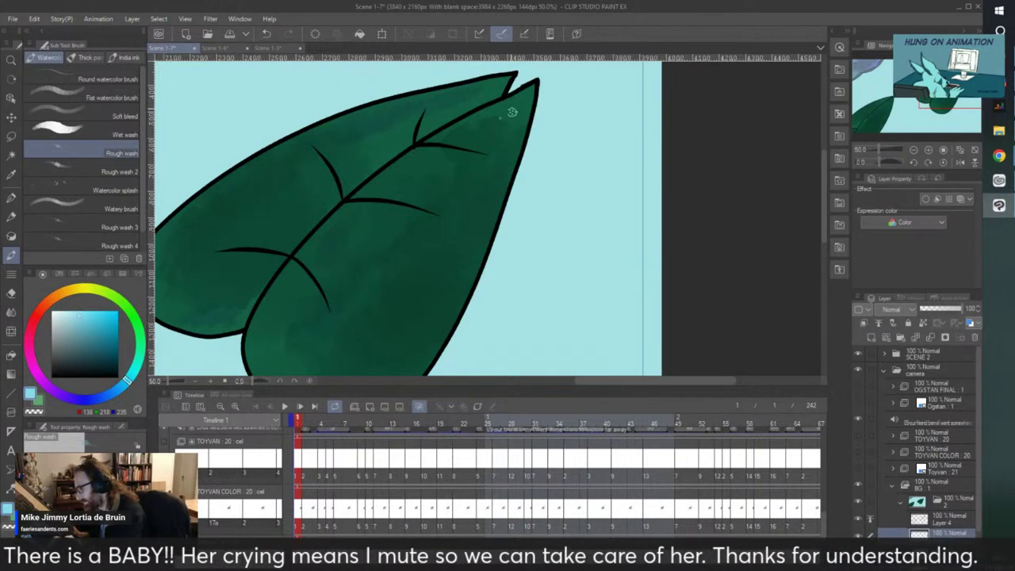
{"action": "mouse_move", "coordinate": [511, 107]}
{"action": "left_mouse_down"}
{"action": "mouse_move", "coordinate": [471, 138]}
{"action": "mouse_move", "coordinate": [476, 125]}
{"action": "mouse_move", "coordinate": [436, 279]}
{"action": "left_mouse_up"}
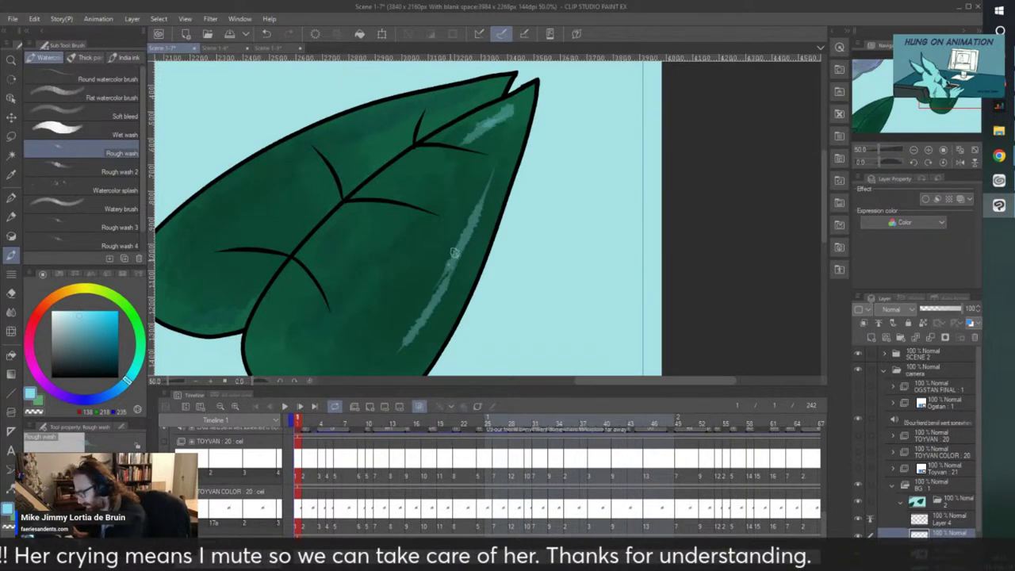
{"action": "scroll", "coordinate": [261, 243], "scroll_direction": "down", "scroll_amount": 2}
{"action": "scroll", "coordinate": [261, 243], "scroll_direction": "up", "scroll_amount": 1}
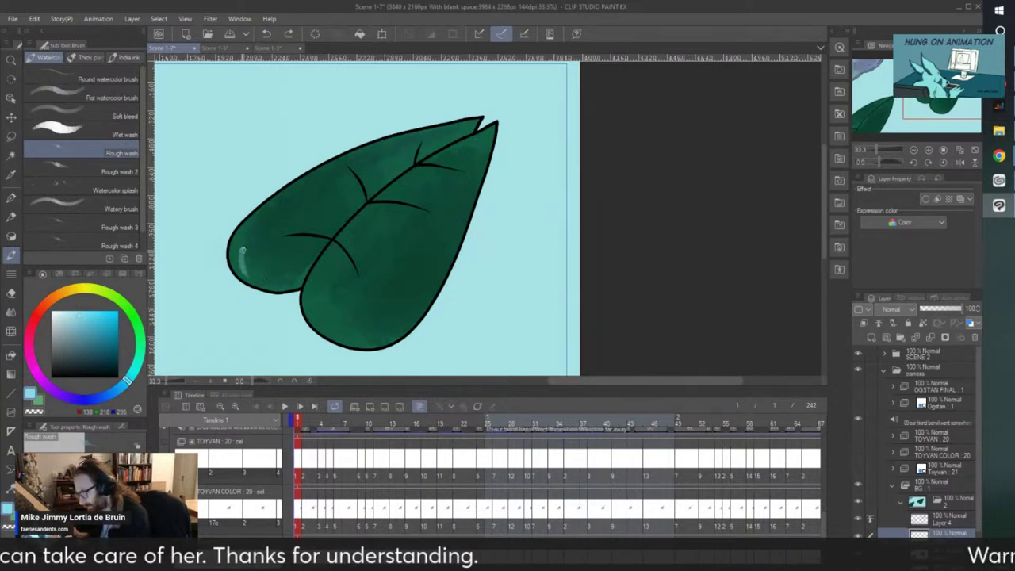
- Paint two thin light blue highlights along the right edge of the lower-left leaf
{"action": "scroll", "coordinate": [165, 257], "scroll_direction": "down", "scroll_amount": 4}
{"action": "scroll", "coordinate": [202, 290], "scroll_direction": "up", "scroll_amount": 5}
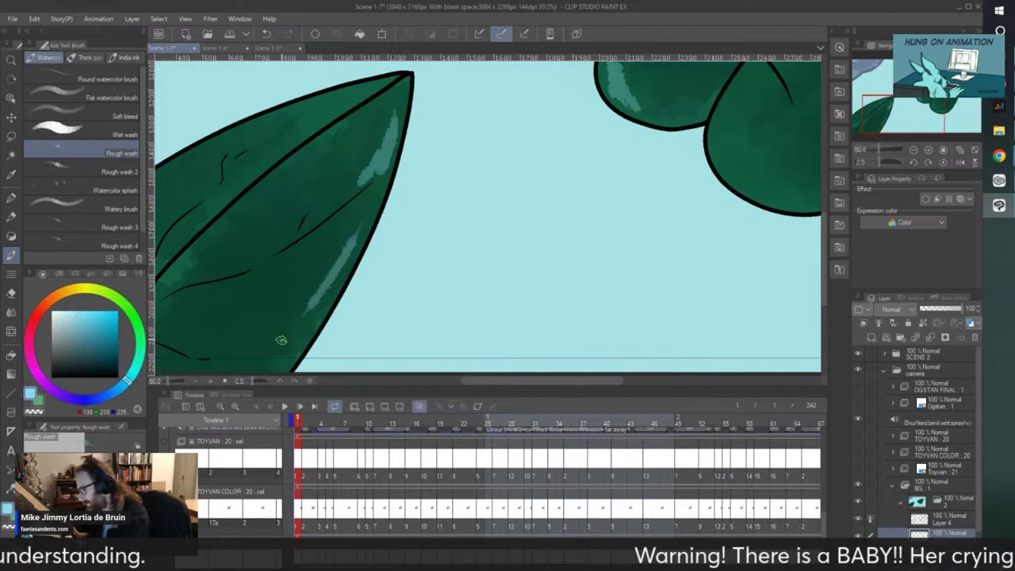
{"action": "scroll", "coordinate": [277, 279], "scroll_direction": "down", "scroll_amount": 2}
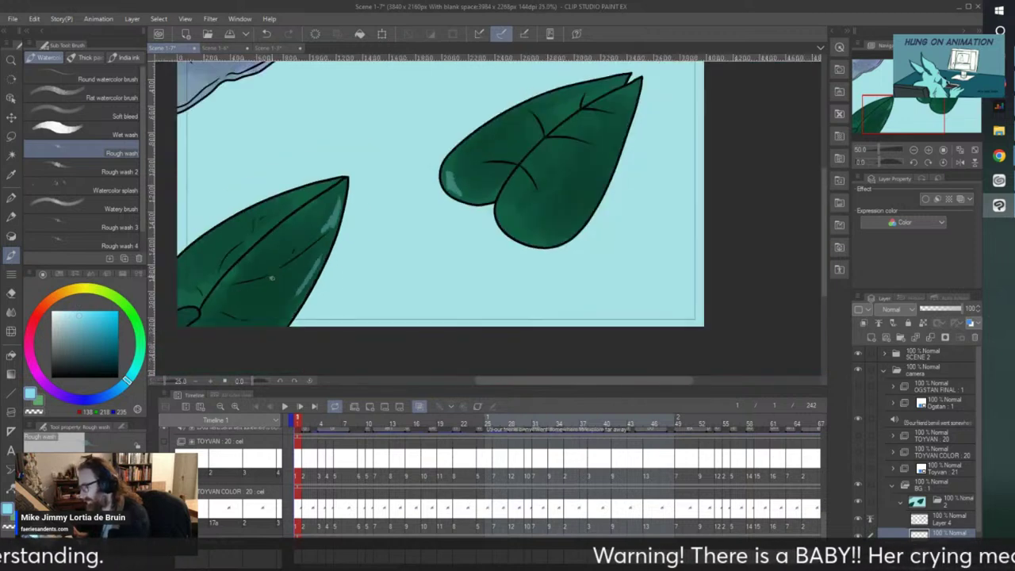
- Wash a broad light blue highlight over the lower-left leaf with Rough wash 2 and lower the layer's opacity to 30%
{"action": "left_click", "coordinate": [111, 171]}
{"action": "mouse_move", "coordinate": [306, 281]}
{"action": "left_mouse_down"}
{"action": "mouse_move", "coordinate": [328, 272]}
{"action": "mouse_move", "coordinate": [261, 332]}
{"action": "left_mouse_up"}
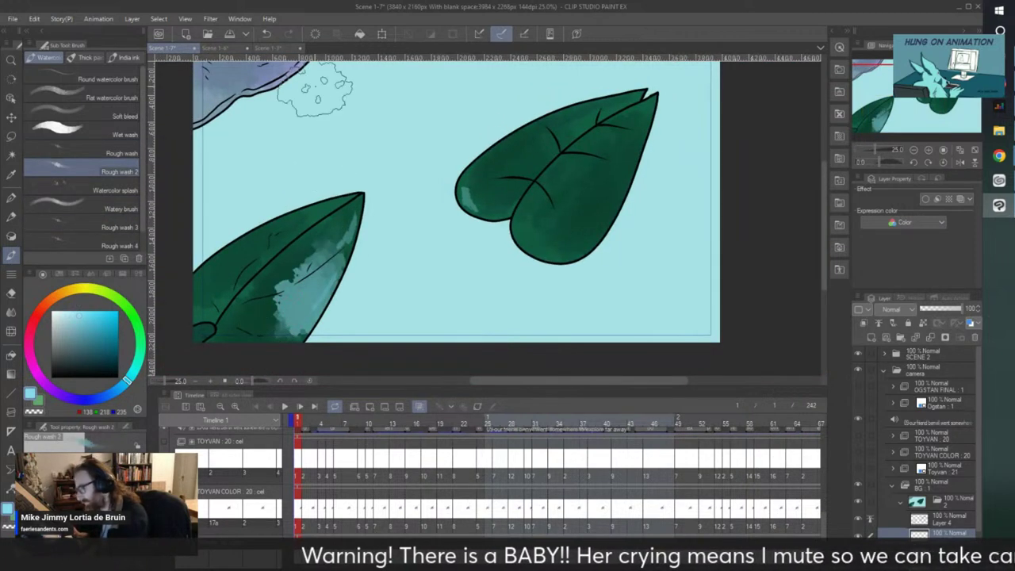
{"action": "left_click", "coordinate": [944, 310]}
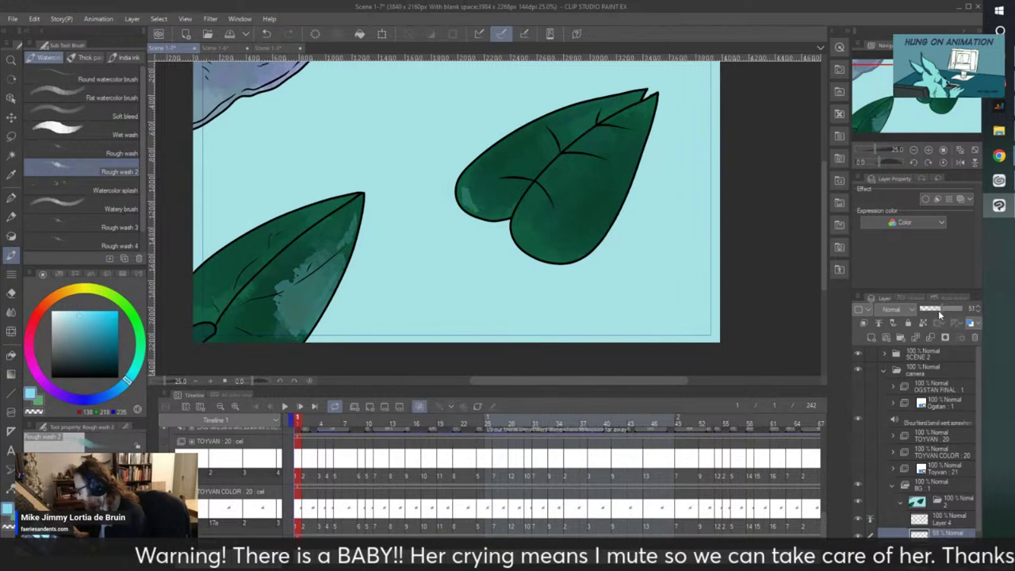
{"action": "left_click", "coordinate": [931, 308]}
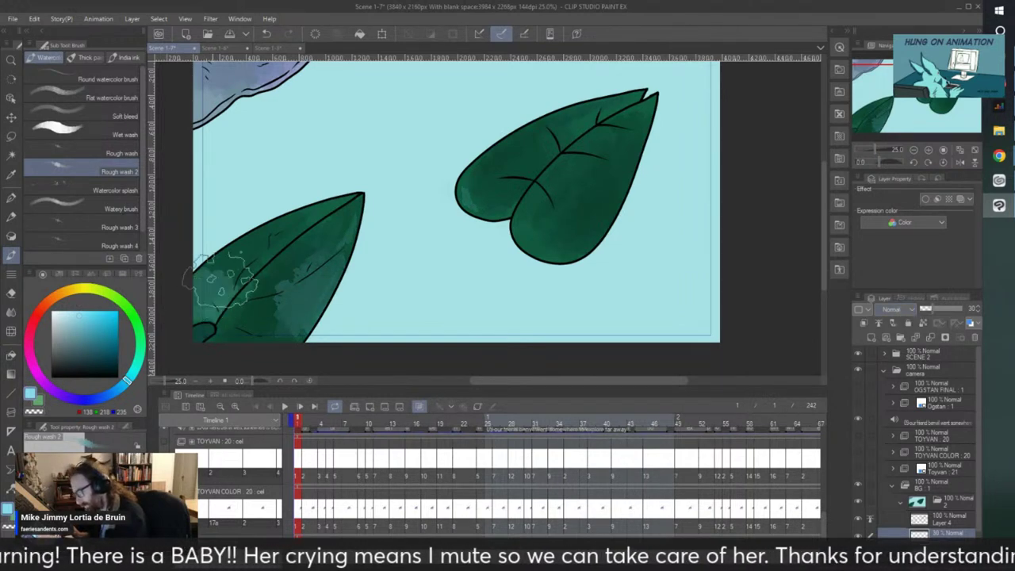
- Set the painting colour to a muted medium blue and check it against the finished Scene 1-6 background
{"action": "left_click", "coordinate": [510, 177], "text": "alt"}
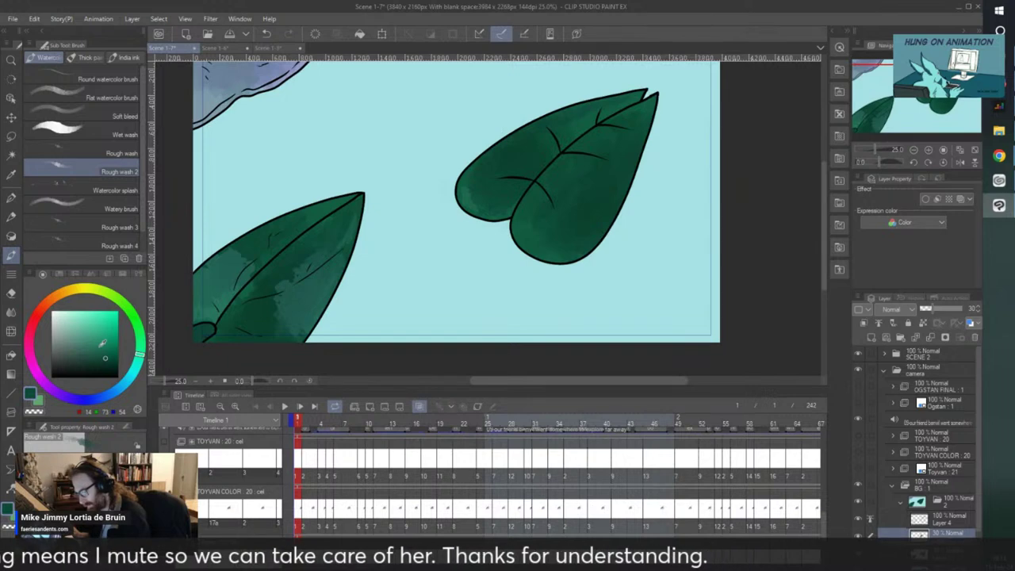
{"action": "left_click_drag", "start_coordinate": [85, 401], "coordinate": [122, 391]}
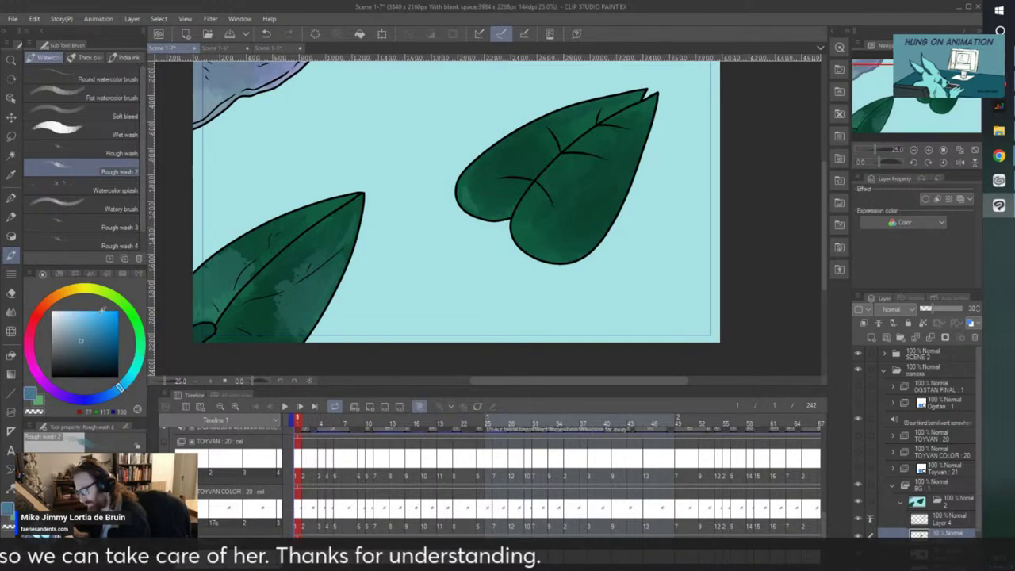
{"action": "left_click", "coordinate": [262, 48]}
{"action": "left_click", "coordinate": [226, 48]}
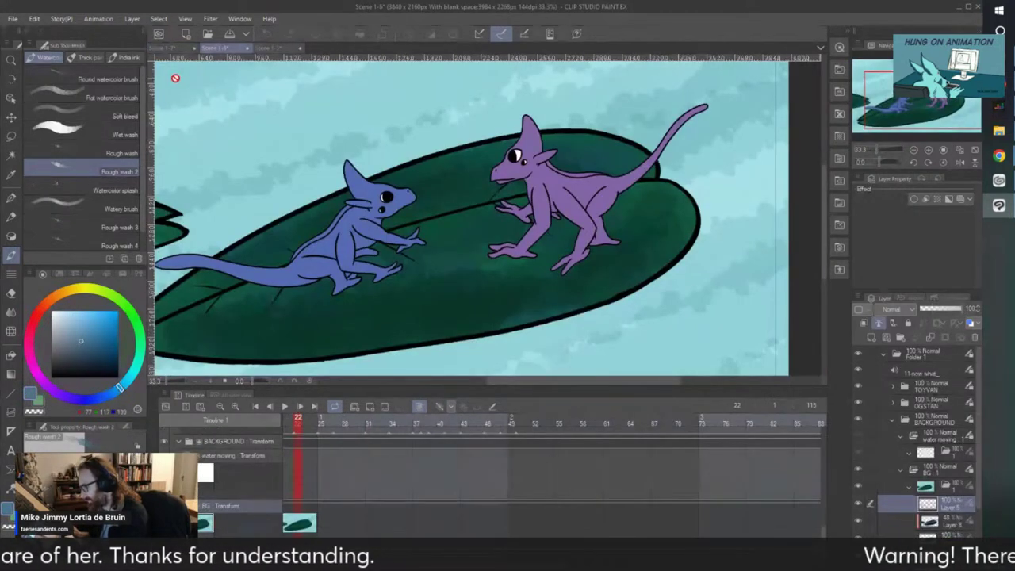
{"action": "left_click", "coordinate": [176, 48]}
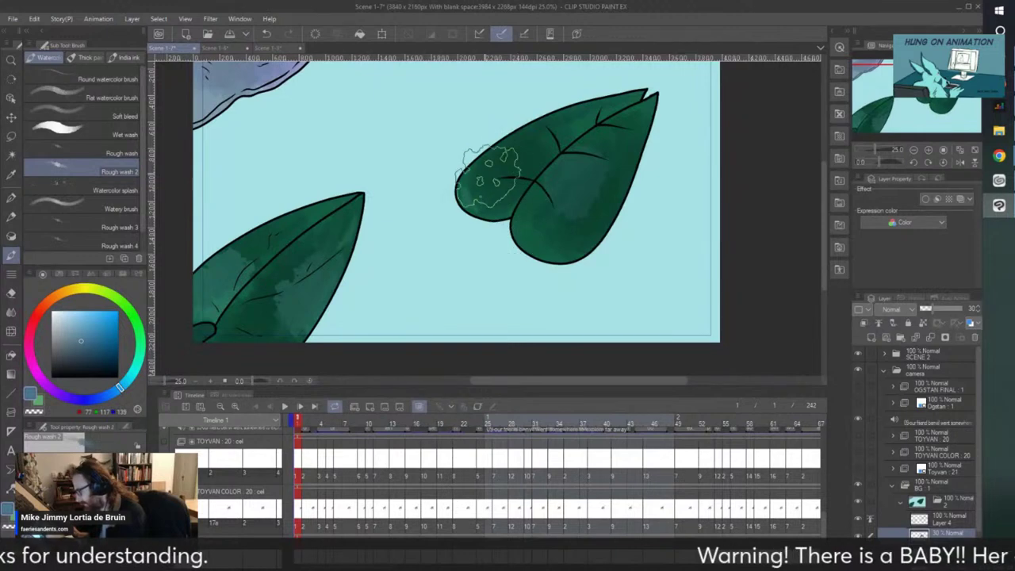
- Make the OGSTAN FINAL, TOYVAN and TOYVAN COLOR layers visible over the Scene 1-7 background
{"action": "scroll", "coordinate": [304, 341], "scroll_direction": "down", "scroll_amount": 4}
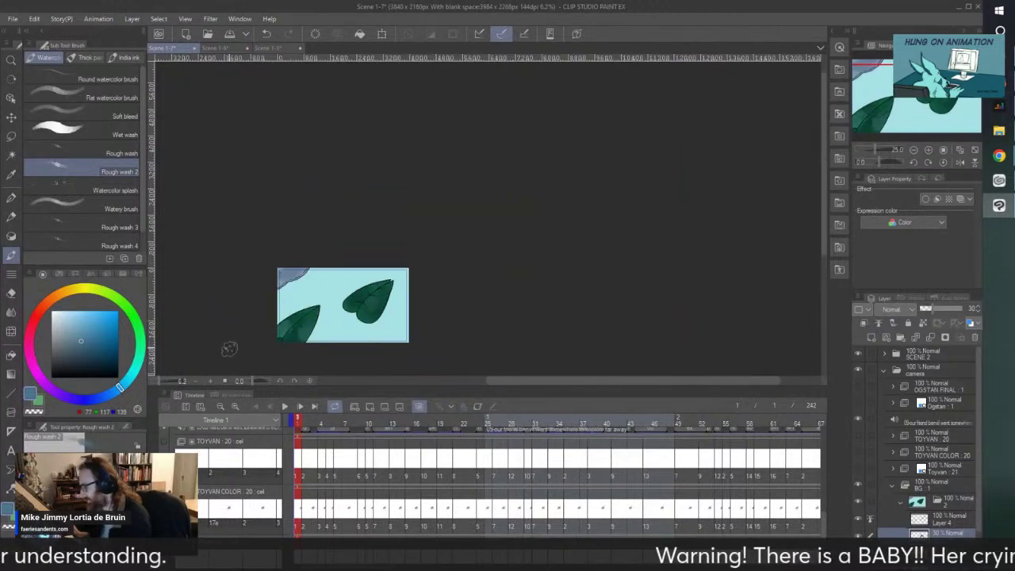
{"action": "left_click", "coordinate": [859, 386]}
{"action": "left_click", "coordinate": [858, 436]}
{"action": "left_click", "coordinate": [858, 451]}
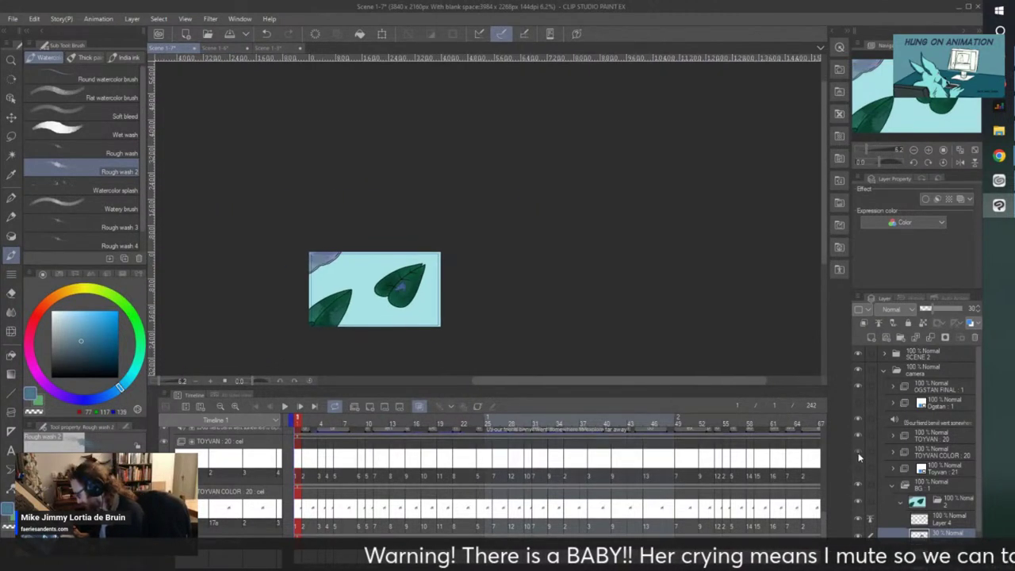
{"action": "scroll", "coordinate": [326, 334], "scroll_direction": "up", "scroll_amount": 2}
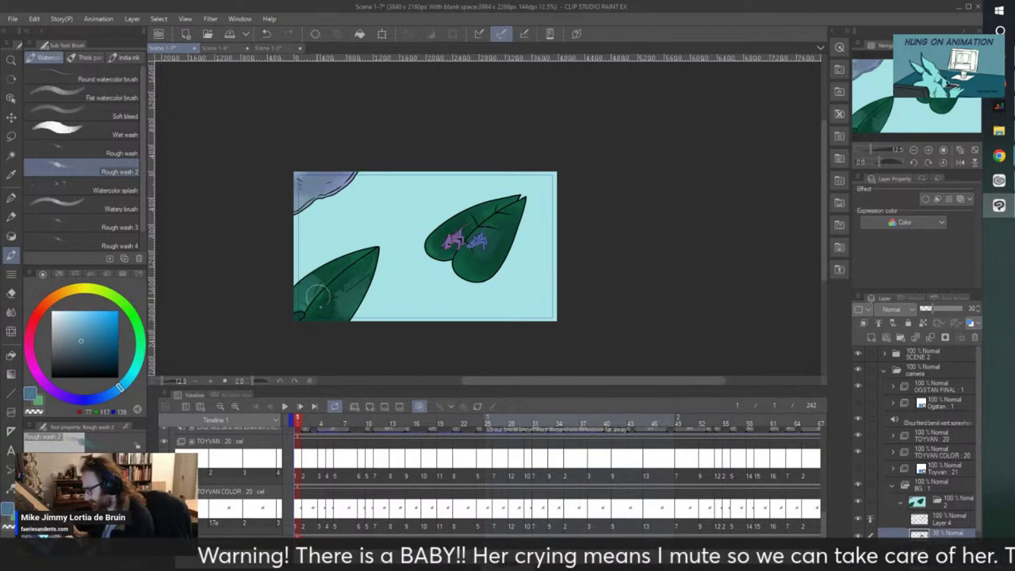
- Add a new layer directly above Layer 5 and paint muted blue diagonal Rough wash 2 streaks across the water on both sides
{"action": "scroll", "coordinate": [920, 436], "scroll_direction": "down", "scroll_amount": 2}
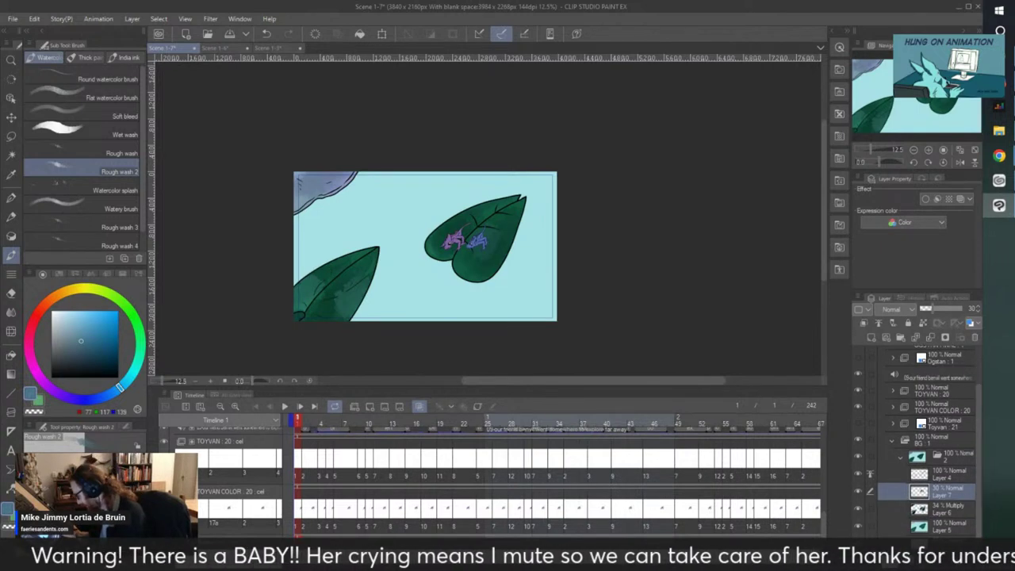
{"action": "left_click", "coordinate": [935, 526]}
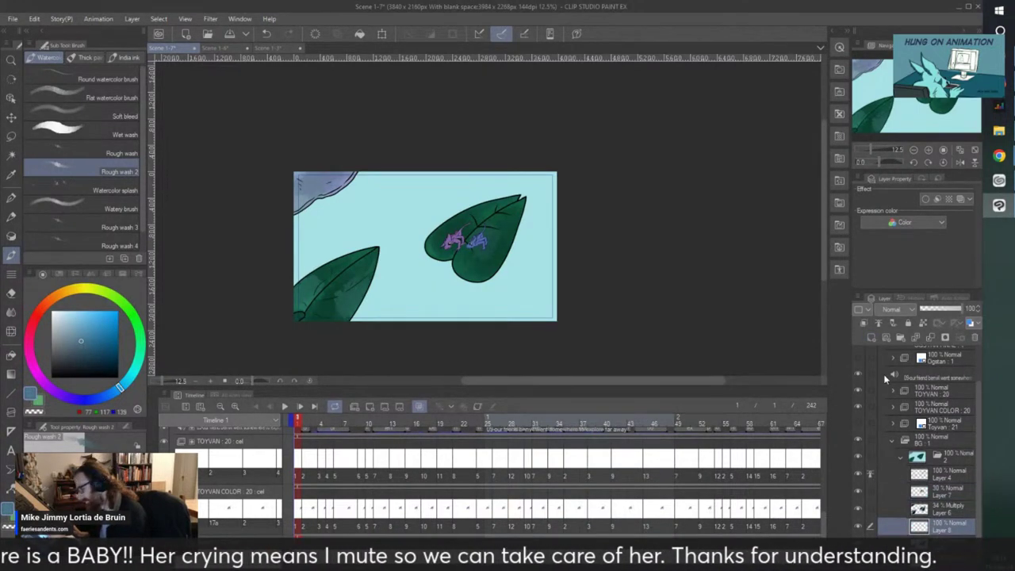
{"action": "scroll", "coordinate": [464, 306], "scroll_direction": "up", "scroll_amount": 2}
{"action": "scroll", "coordinate": [368, 250], "scroll_direction": "down", "scroll_amount": 2}
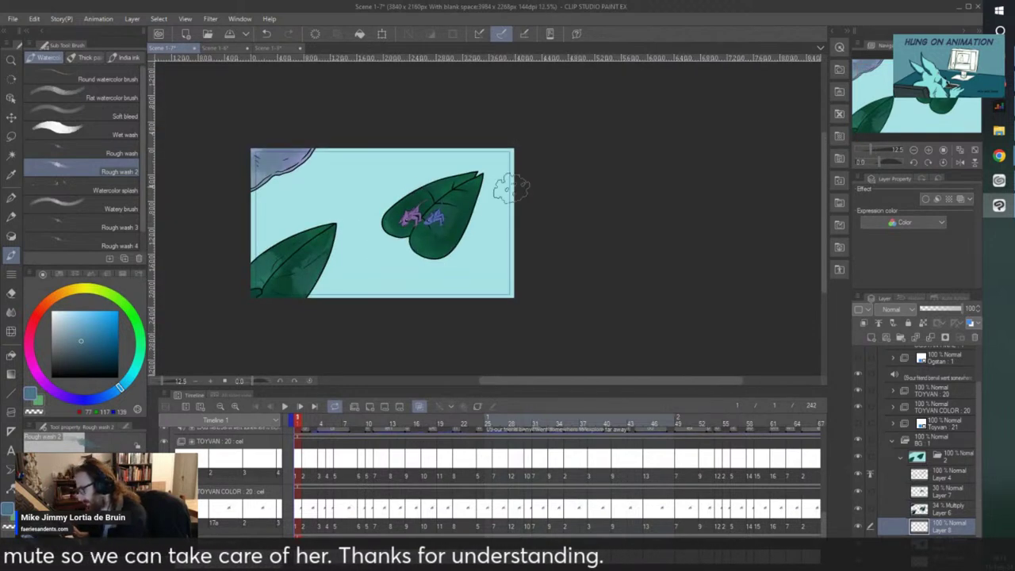
{"action": "mouse_move", "coordinate": [510, 187]}
{"action": "left_mouse_down"}
{"action": "mouse_move", "coordinate": [460, 294]}
{"action": "mouse_move", "coordinate": [512, 249]}
{"action": "mouse_move", "coordinate": [507, 273]}
{"action": "left_mouse_up"}
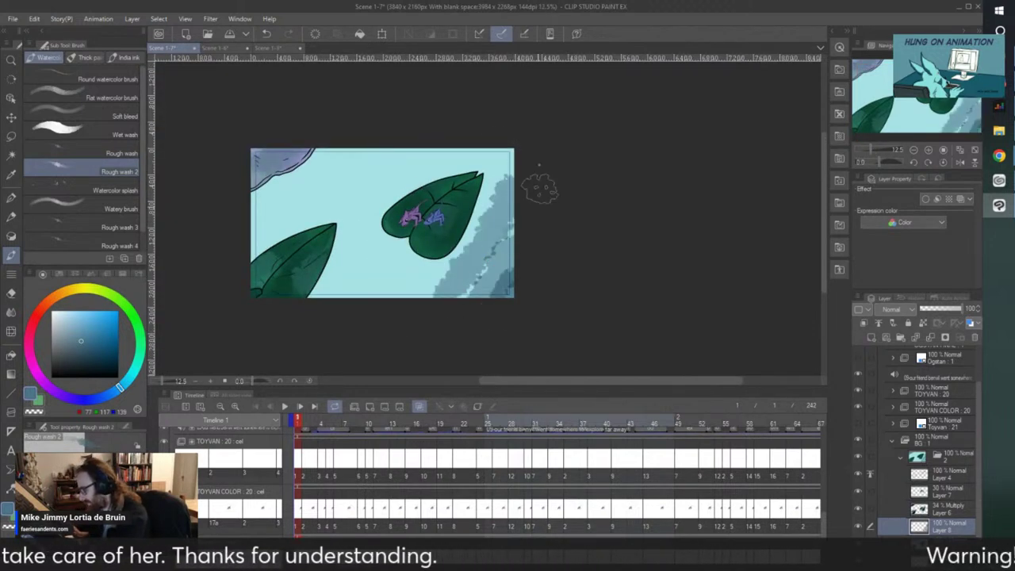
{"action": "left_click_drag", "start_coordinate": [394, 149], "coordinate": [270, 252]}
{"action": "mouse_move", "coordinate": [360, 155]}
{"action": "left_mouse_down"}
{"action": "mouse_move", "coordinate": [211, 258]}
{"action": "mouse_move", "coordinate": [361, 132]}
{"action": "mouse_move", "coordinate": [185, 281]}
{"action": "left_mouse_up"}
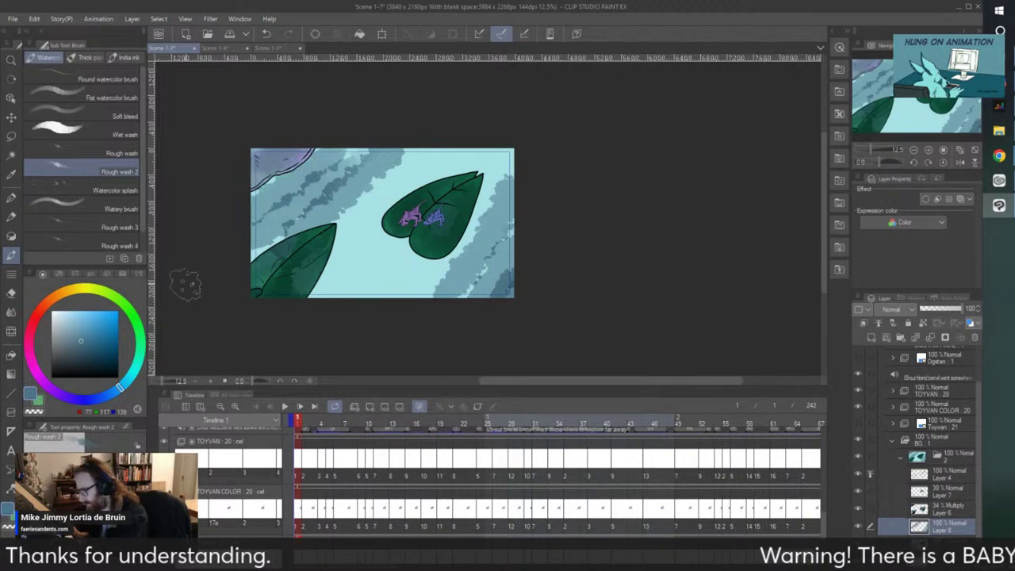
- Set the water streak layer to Multiply at 55% opacity and extend the diagonal streaks across the rest of the water
{"action": "left_click", "coordinate": [891, 308]}
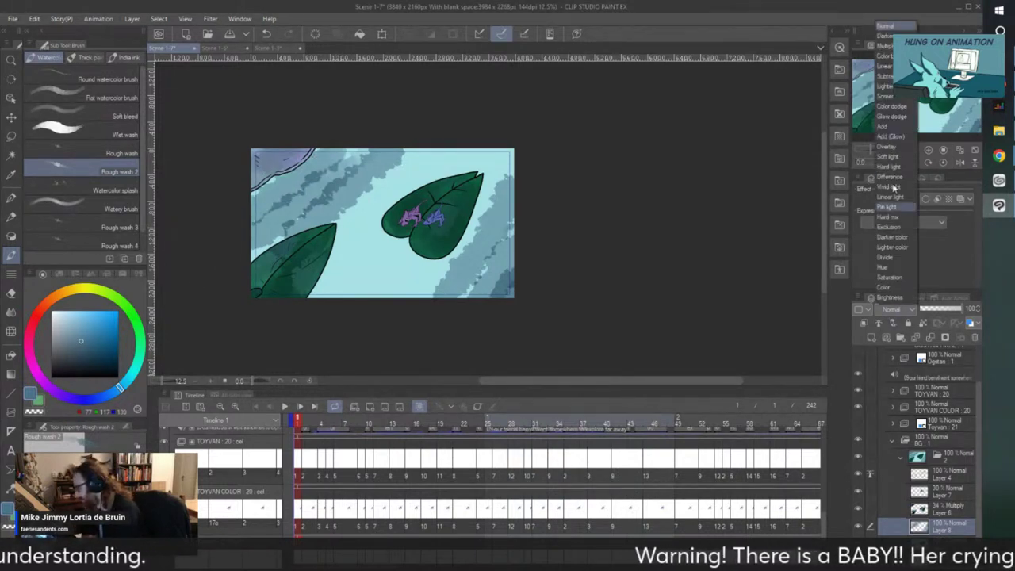
{"action": "left_click", "coordinate": [886, 62]}
{"action": "left_click_drag", "start_coordinate": [957, 310], "coordinate": [943, 312]}
{"action": "scroll", "coordinate": [236, 315], "scroll_direction": "left", "scroll_amount": 8}
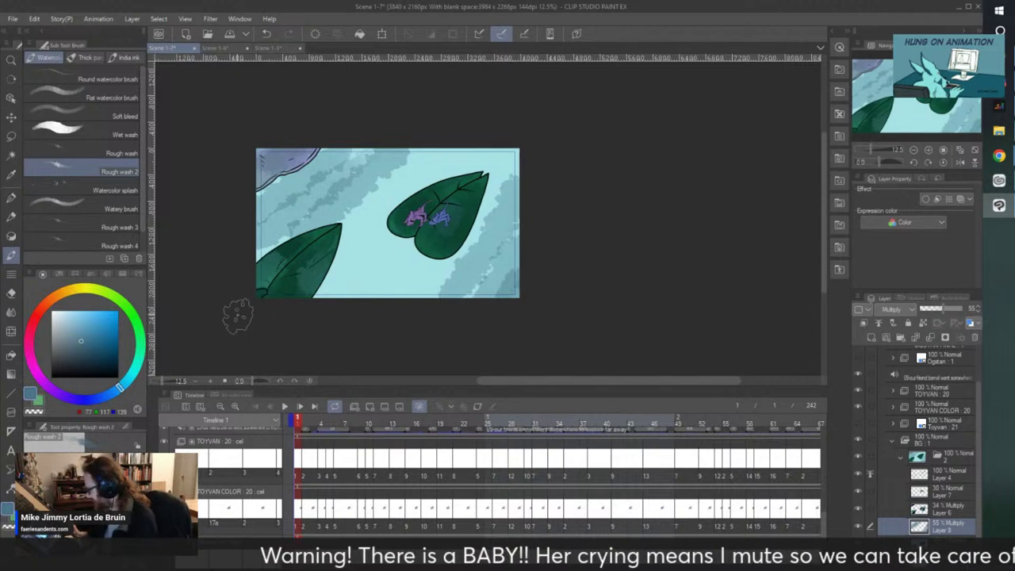
{"action": "scroll", "coordinate": [425, 322], "scroll_direction": "up", "scroll_amount": 1}
{"action": "scroll", "coordinate": [426, 321], "scroll_direction": "up", "scroll_amount": 2}
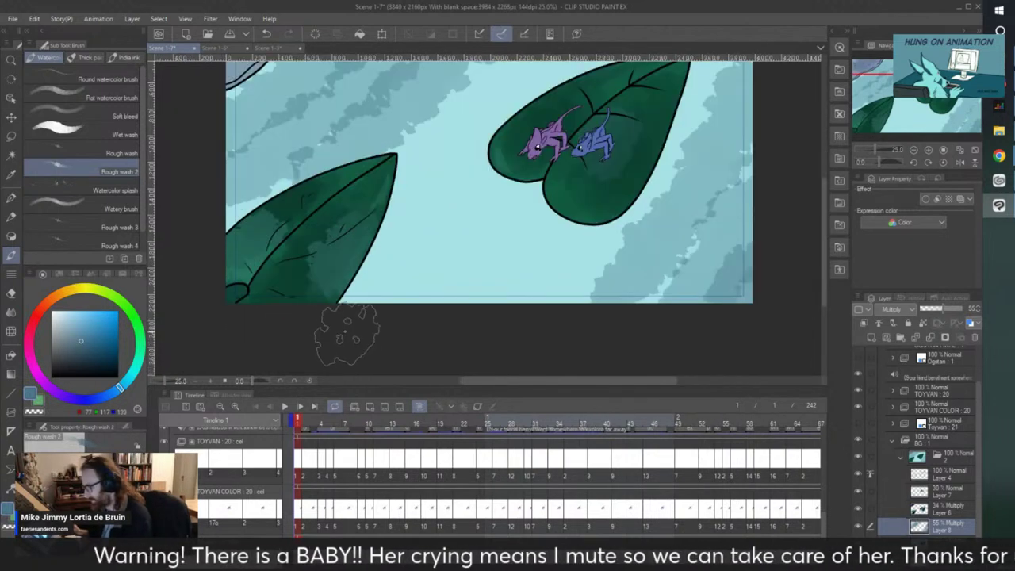
{"action": "scroll", "coordinate": [448, 297], "scroll_direction": "down", "scroll_amount": 2}
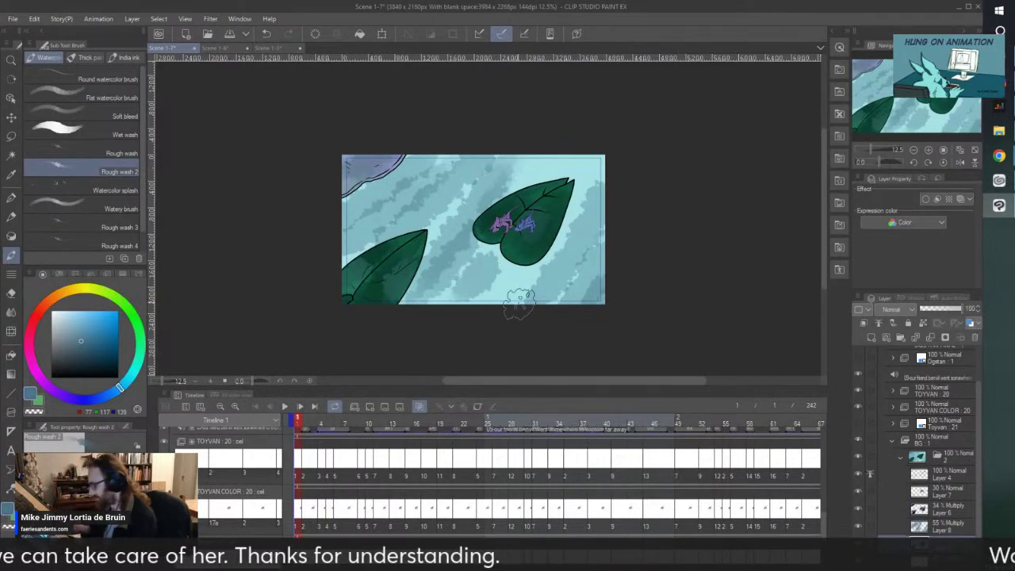
- Separate the auto-selected water fill from the leaf colour layer and place the Multiply streak layer beneath the leaves
{"action": "left_click", "coordinate": [11, 154]}
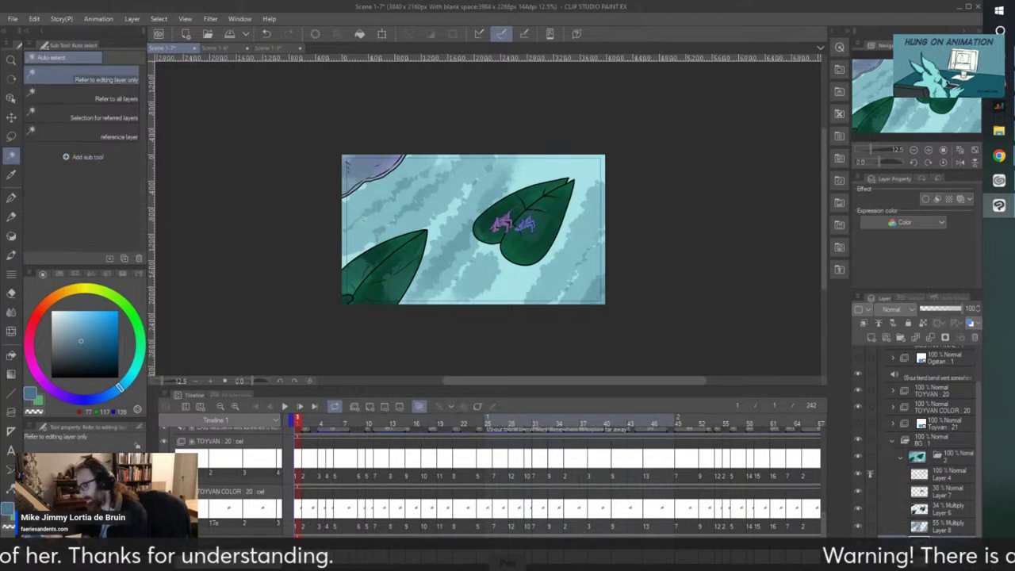
{"action": "left_click", "coordinate": [400, 210]}
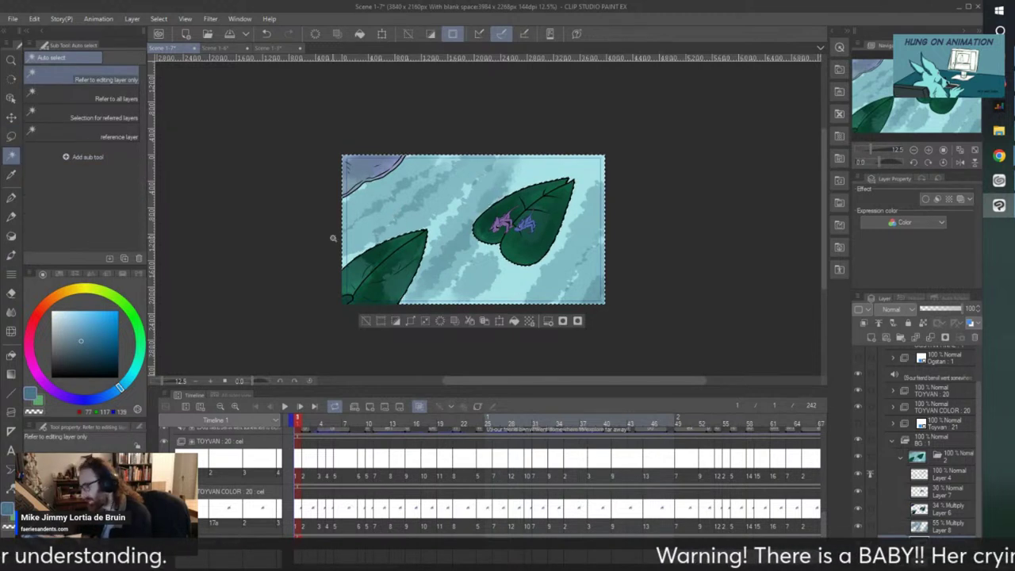
{"action": "key", "text": "Delete"}
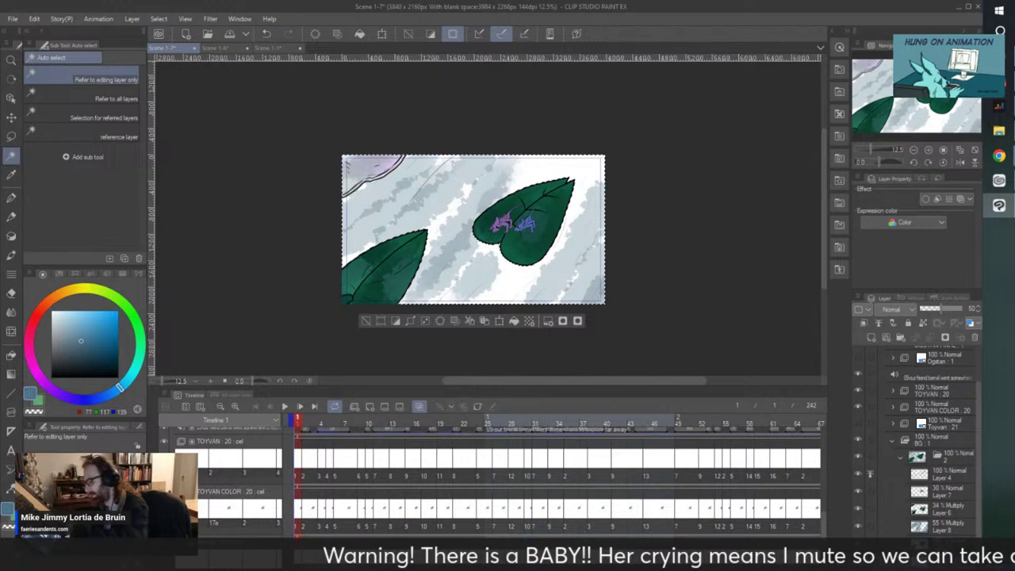
{"action": "key", "text": "ctrl+z"}
{"action": "left_click", "coordinate": [365, 320]}
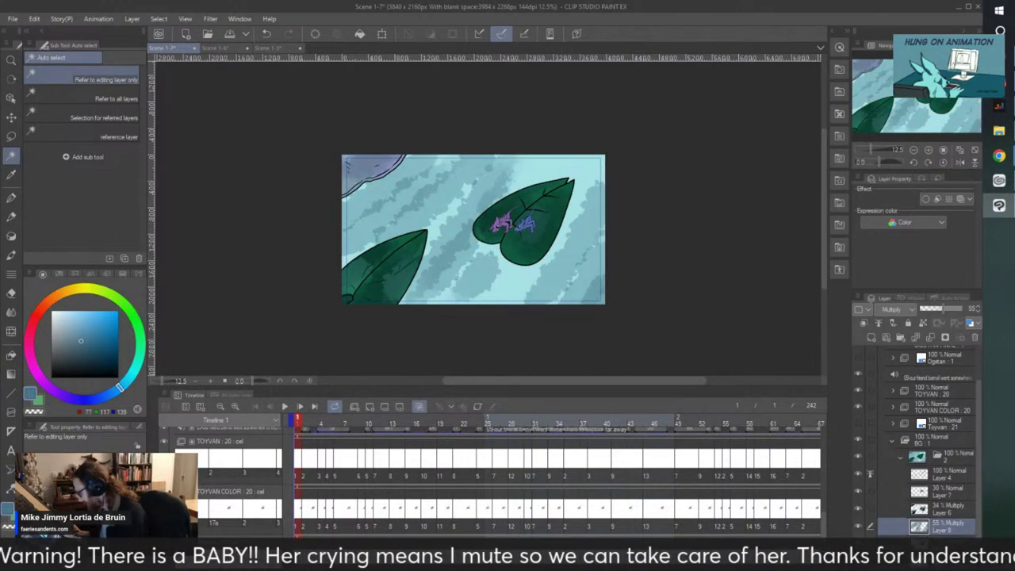
{"action": "scroll", "coordinate": [506, 230], "scroll_direction": "up", "scroll_amount": 2}
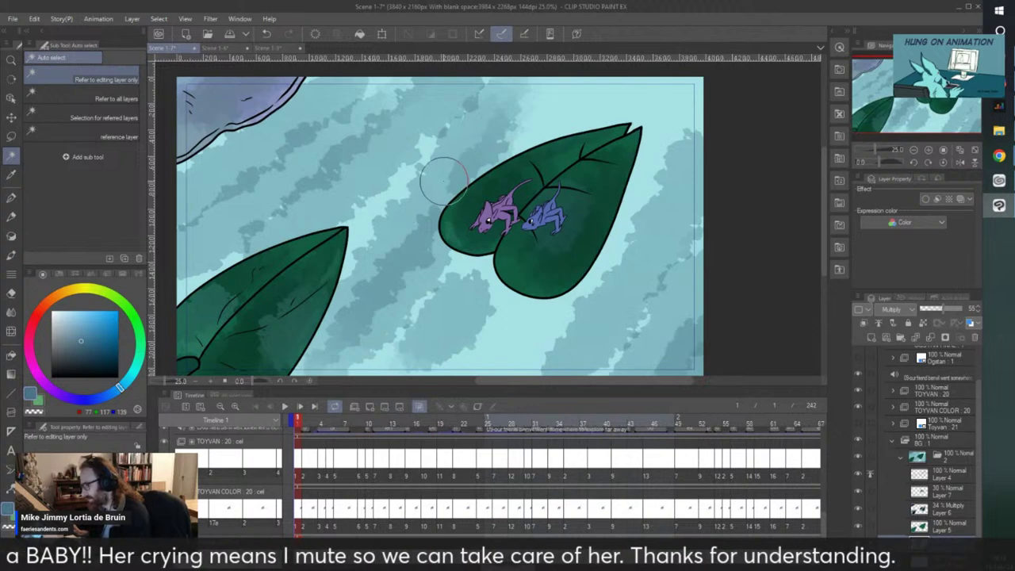
{"action": "scroll", "coordinate": [444, 180], "scroll_direction": "down", "scroll_amount": 2}
- Lower the Multiply water streak layer's opacity to 25%, comparing the water with Scene 1-6
{"action": "left_click", "coordinate": [11, 253]}
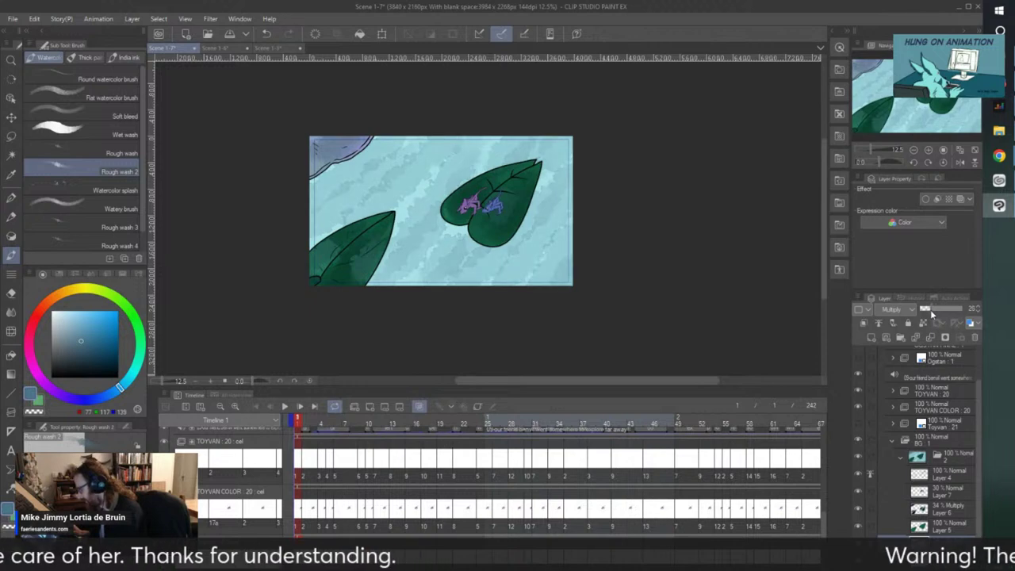
{"action": "scroll", "coordinate": [357, 229], "scroll_direction": "up", "scroll_amount": 2}
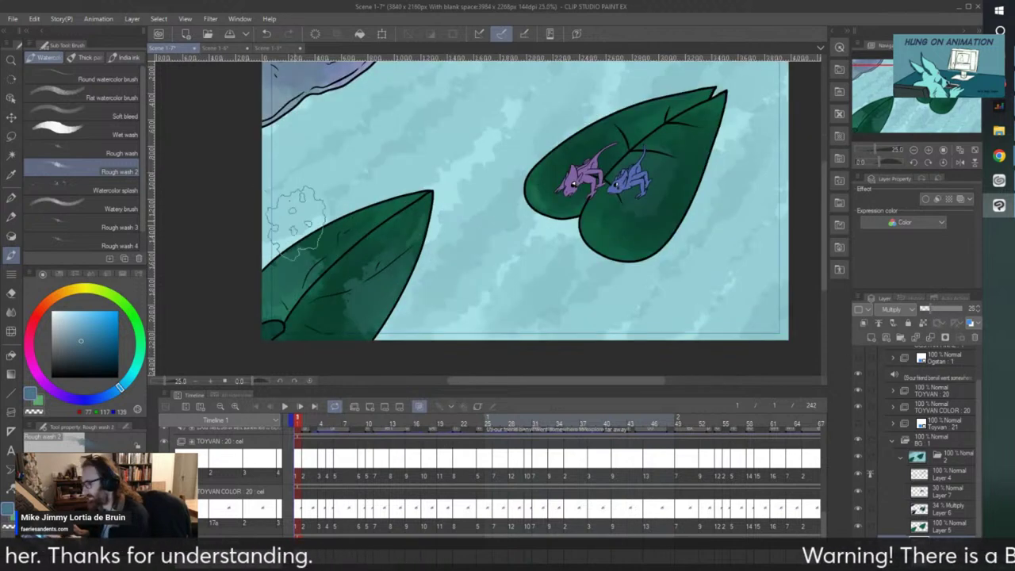
{"action": "left_click", "coordinate": [214, 49]}
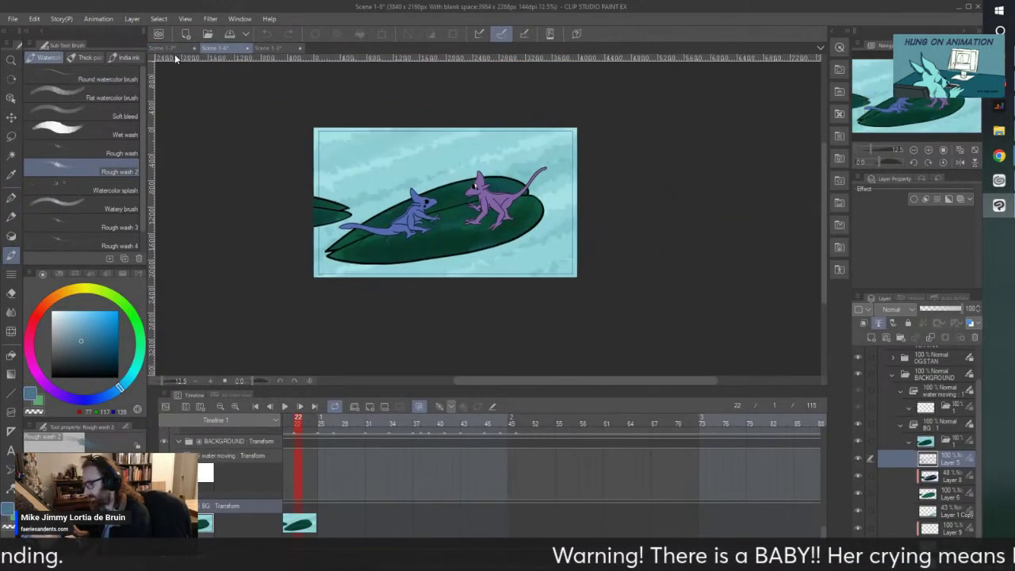
{"action": "left_click", "coordinate": [168, 49]}
{"action": "scroll", "coordinate": [219, 165], "scroll_direction": "down", "scroll_amount": 2}
{"action": "left_click_drag", "start_coordinate": [193, 158], "coordinate": [198, 170]}
{"action": "scroll", "coordinate": [196, 168], "scroll_direction": "up", "scroll_amount": 2}
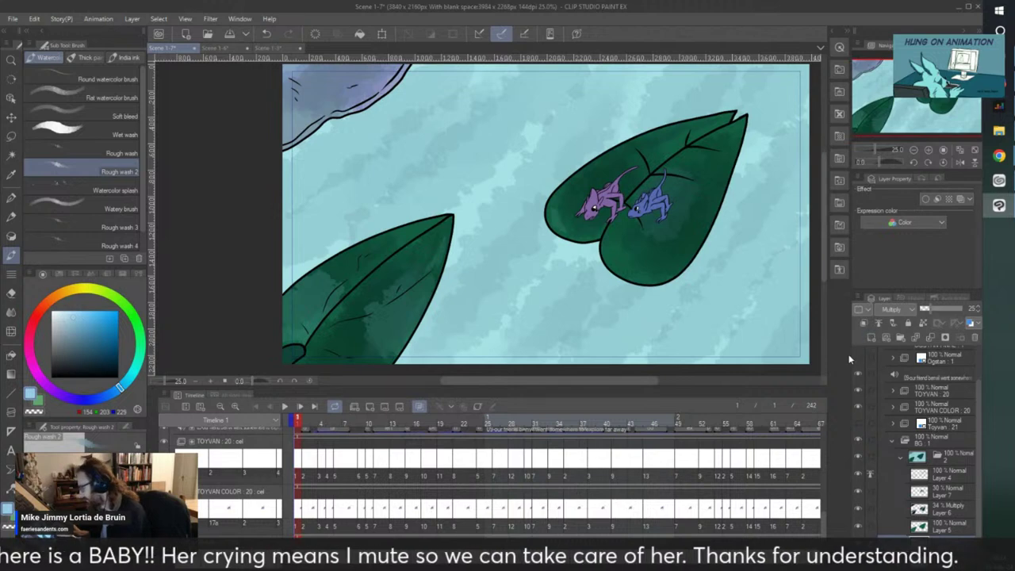
- On a new Normal layer, paint bright purple Rough wash 2 streaks across the water and lower the layer's opacity to 23%
{"action": "key", "text": "ctrl+minus"}
{"action": "left_click", "coordinate": [57, 396]}
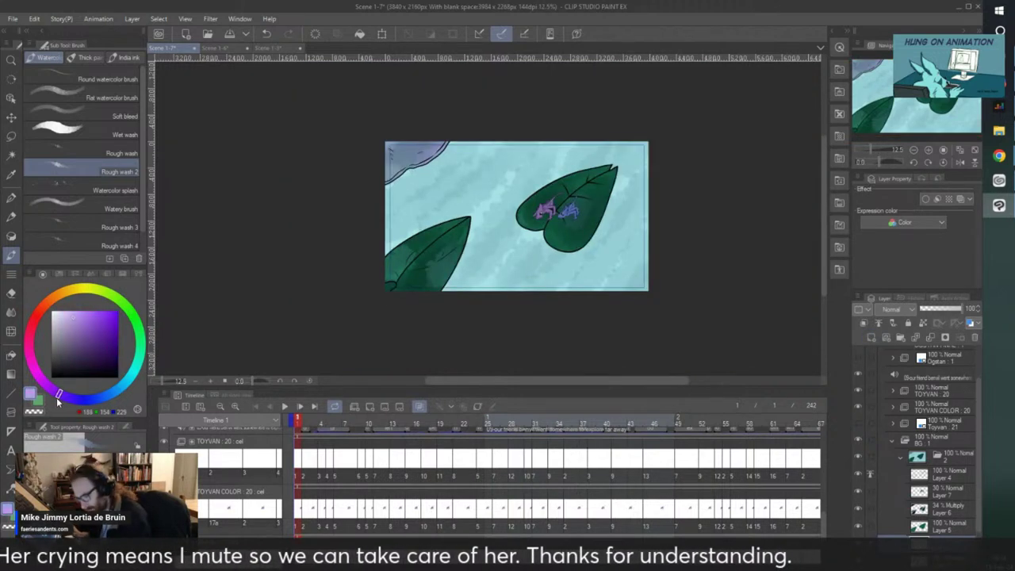
{"action": "left_click_drag", "start_coordinate": [511, 147], "coordinate": [416, 207]}
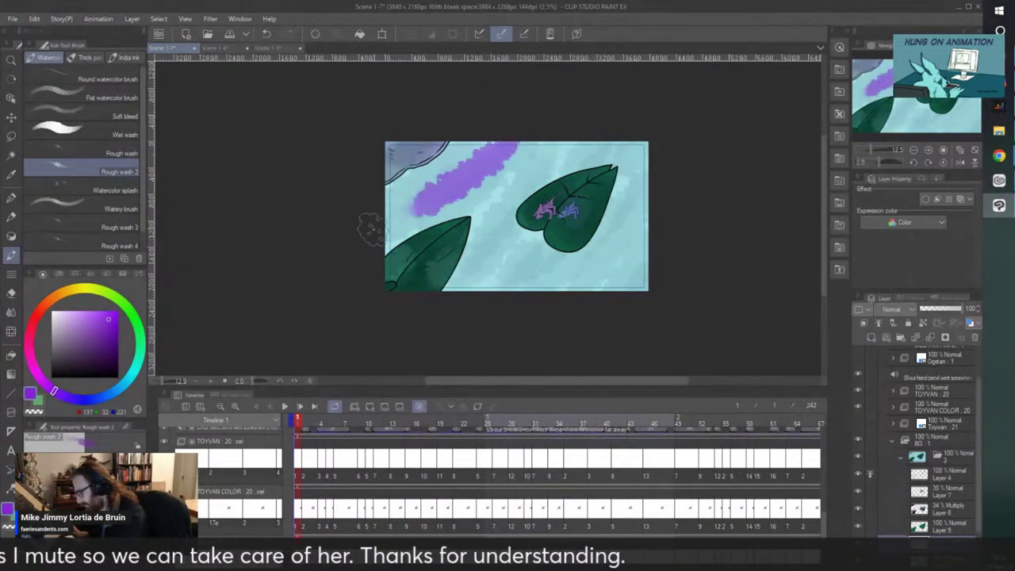
{"action": "left_click_drag", "start_coordinate": [934, 313], "coordinate": [929, 309]}
- Play back the Scene 1-7 animation with the painted background and return to the first frame
{"action": "left_click_drag", "start_coordinate": [544, 388], "coordinate": [562, 401]}
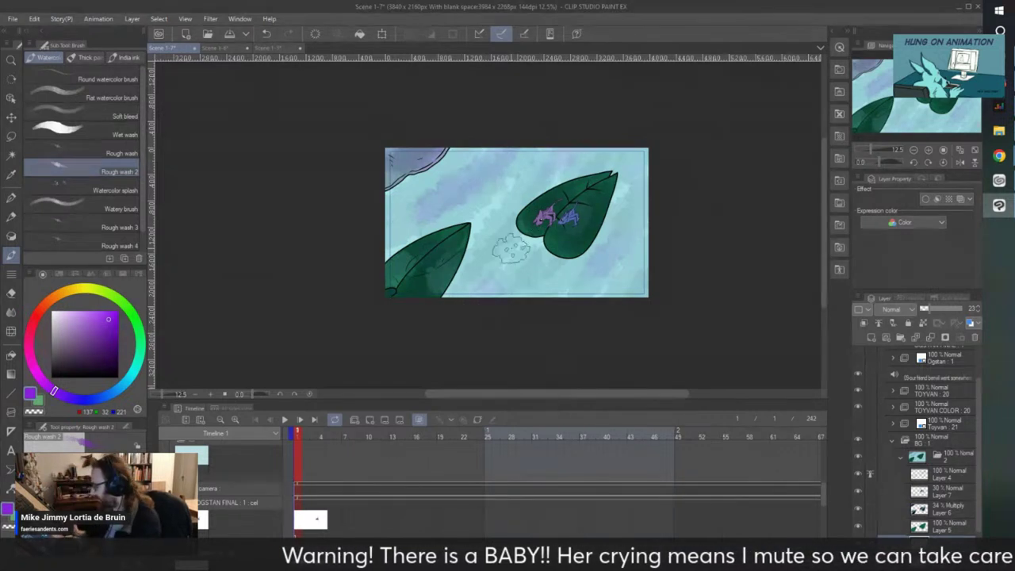
{"action": "left_click", "coordinate": [284, 419]}
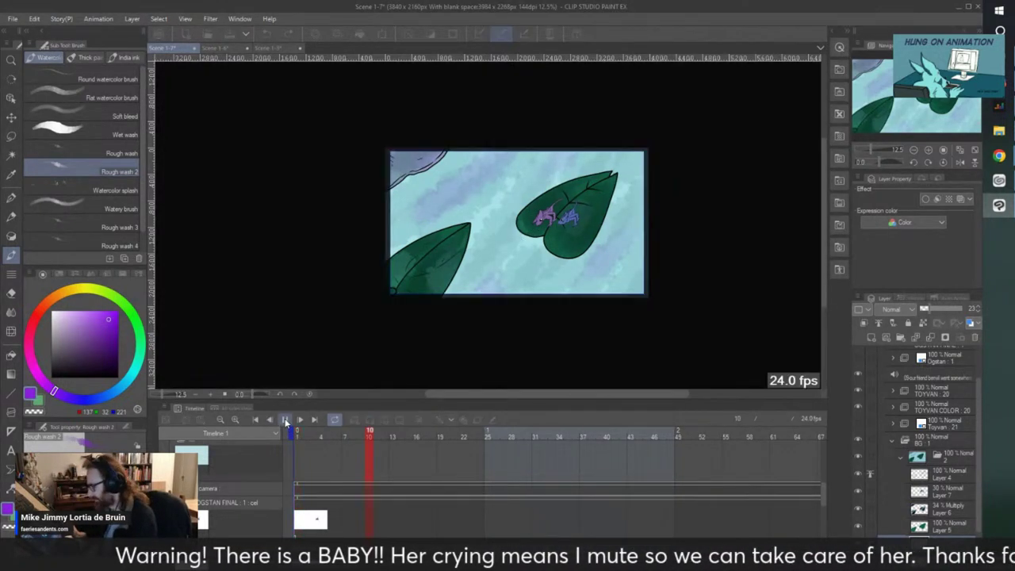
{"action": "left_click", "coordinate": [285, 419]}
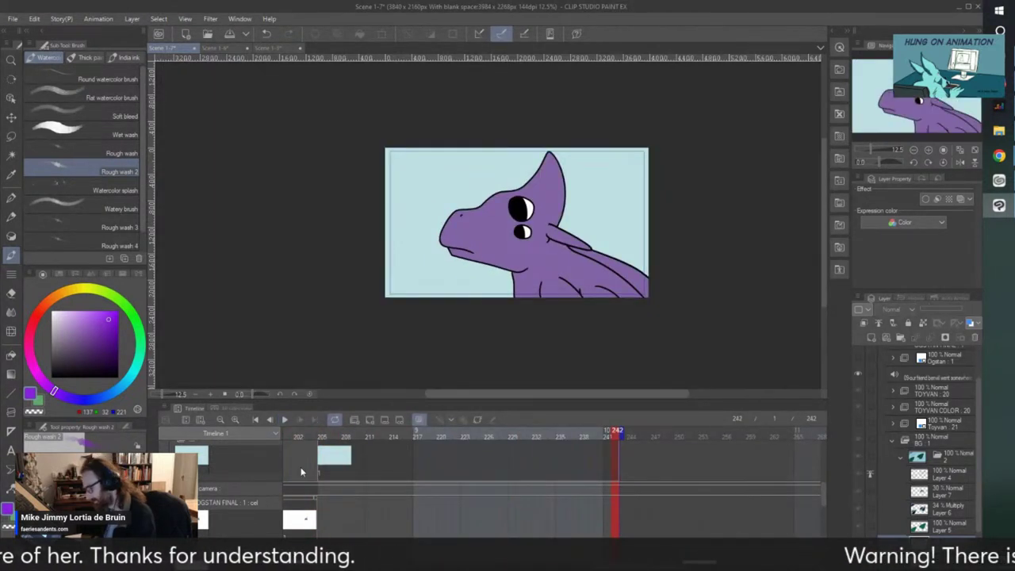
{"action": "left_click_drag", "start_coordinate": [598, 565], "coordinate": [290, 565]}
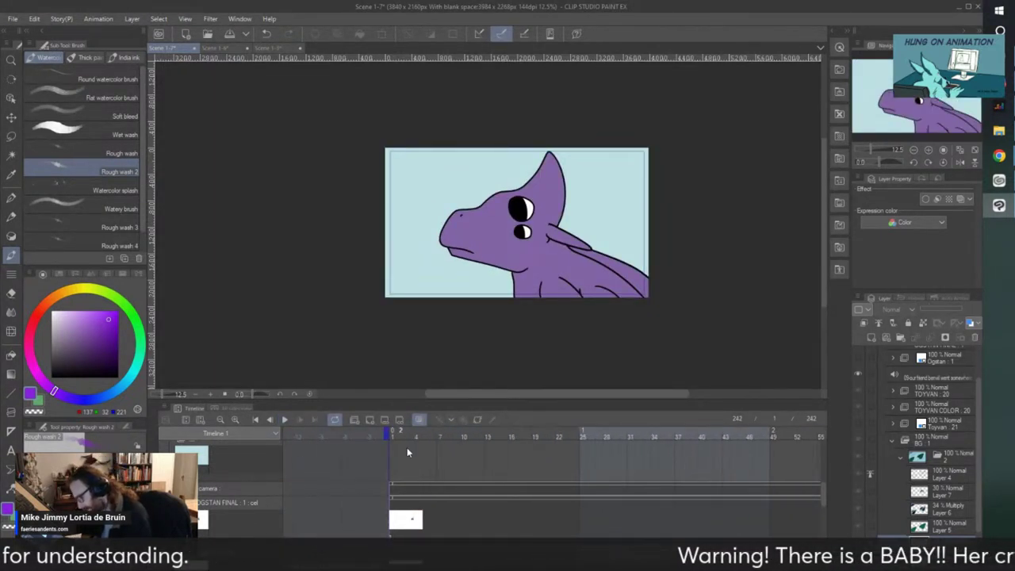
{"action": "left_click", "coordinate": [392, 435]}
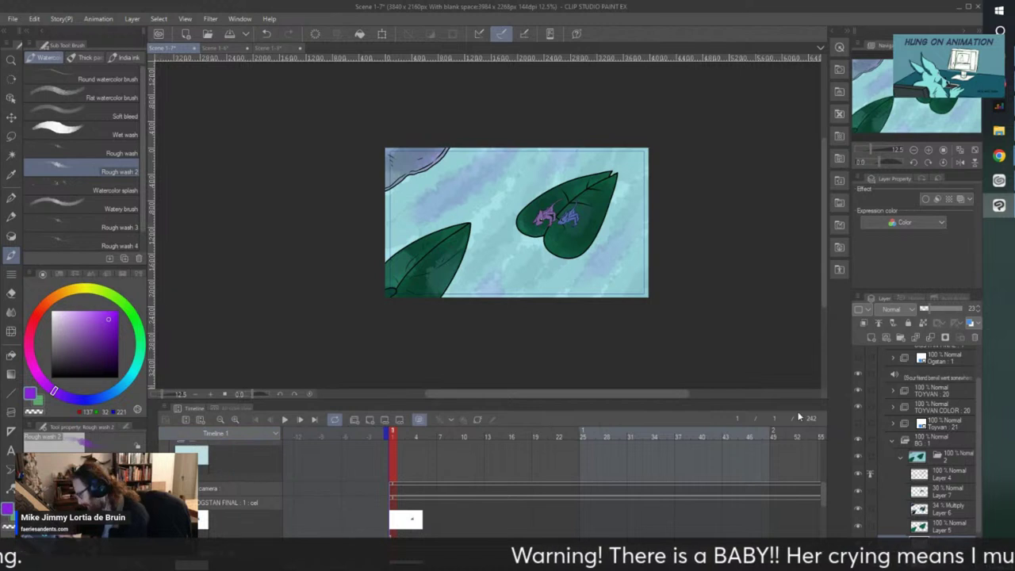
- Enable keyframes on the camera folder and preview its movement from the first frame
{"action": "scroll", "coordinate": [820, 498], "scroll_direction": "up", "scroll_amount": 2}
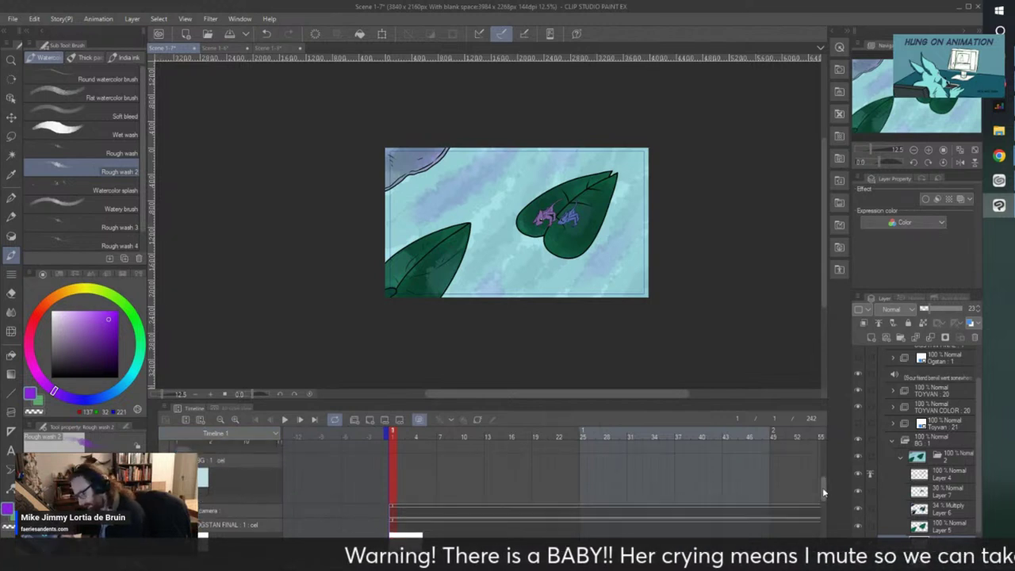
{"action": "left_click", "coordinate": [387, 517]}
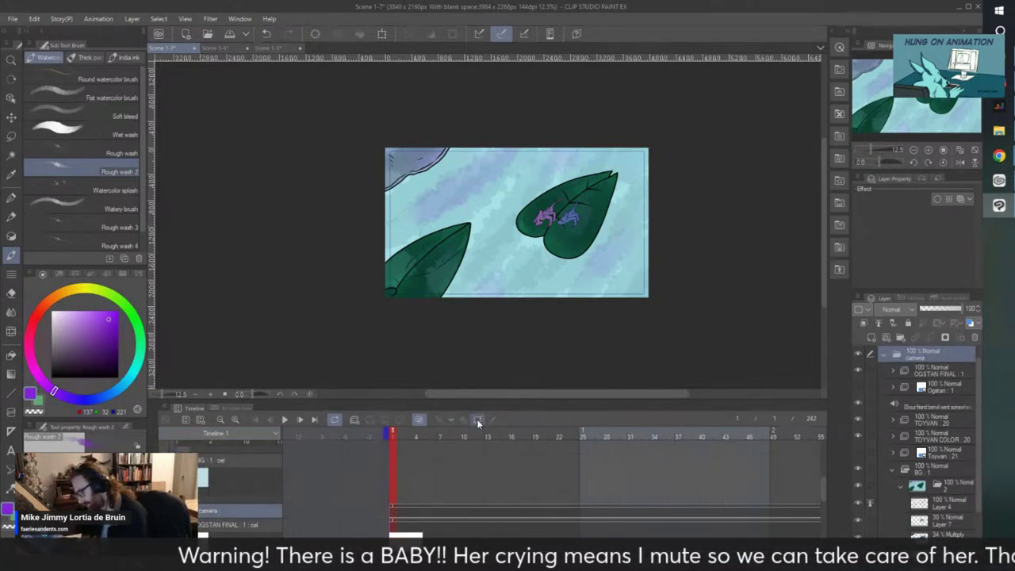
{"action": "left_click", "coordinate": [287, 421]}
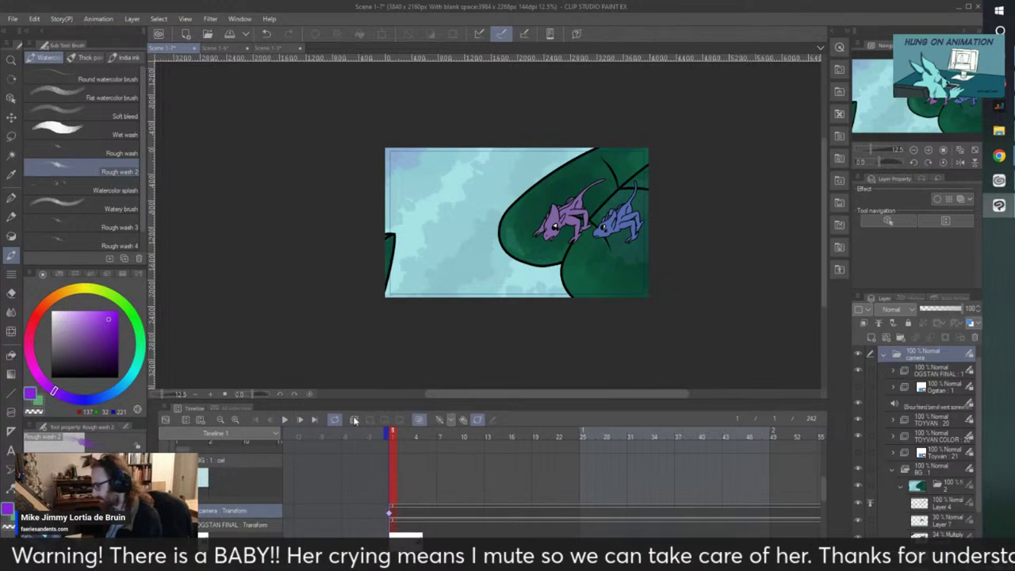
- Play back the Scene 1-7 animation to check the camera movement, and return to the opening keyframe
{"action": "left_click", "coordinate": [287, 421]}
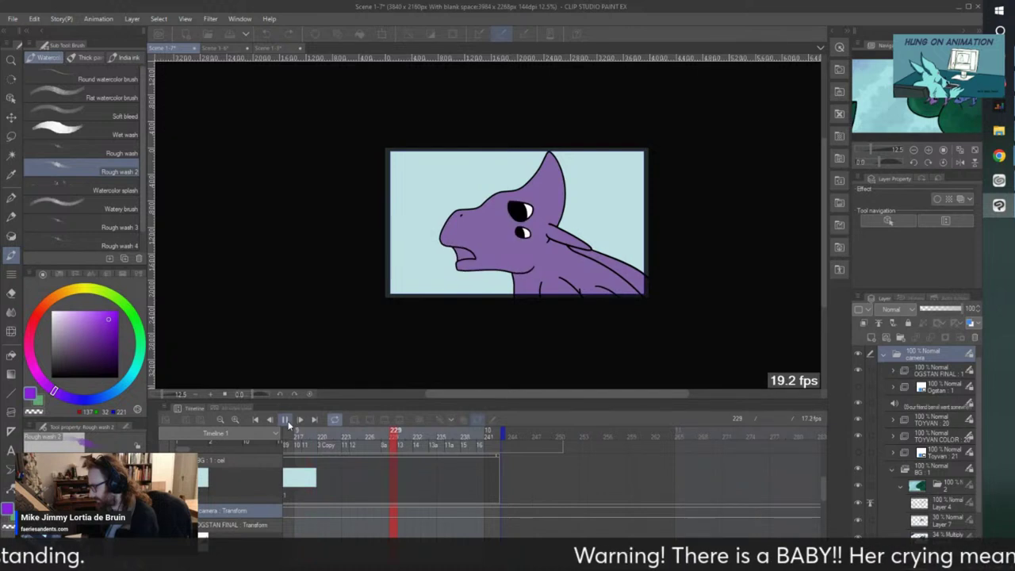
{"action": "left_click", "coordinate": [286, 419]}
{"action": "left_click", "coordinate": [284, 423]}
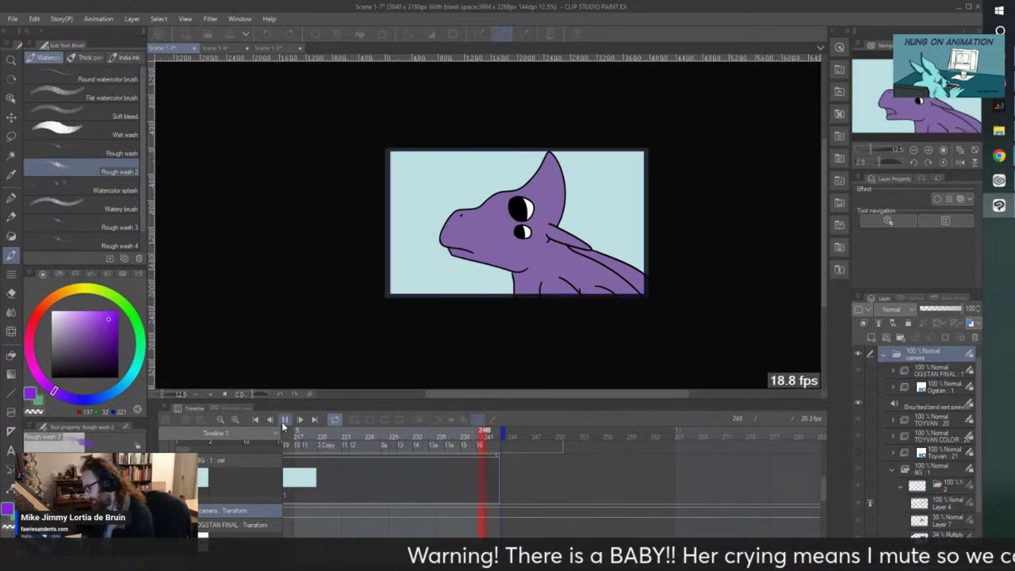
{"action": "left_click", "coordinate": [294, 515]}
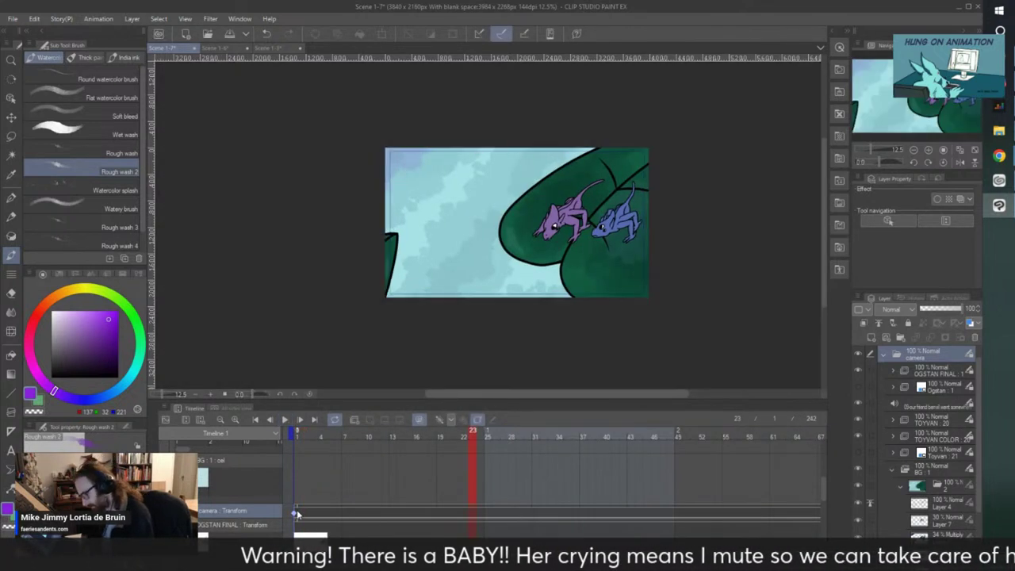
- Shift the camera folder horizontally at the first frame so the creatures' leaf fills the view, and play back the animation
{"action": "left_click", "coordinate": [11, 98]}
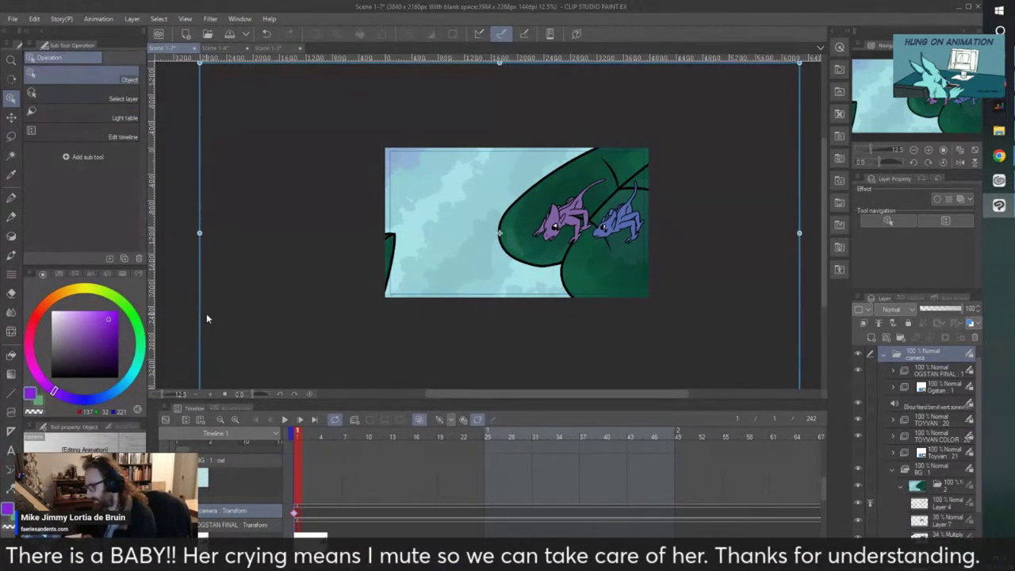
{"action": "scroll", "coordinate": [206, 314], "scroll_direction": "down", "scroll_amount": 6}
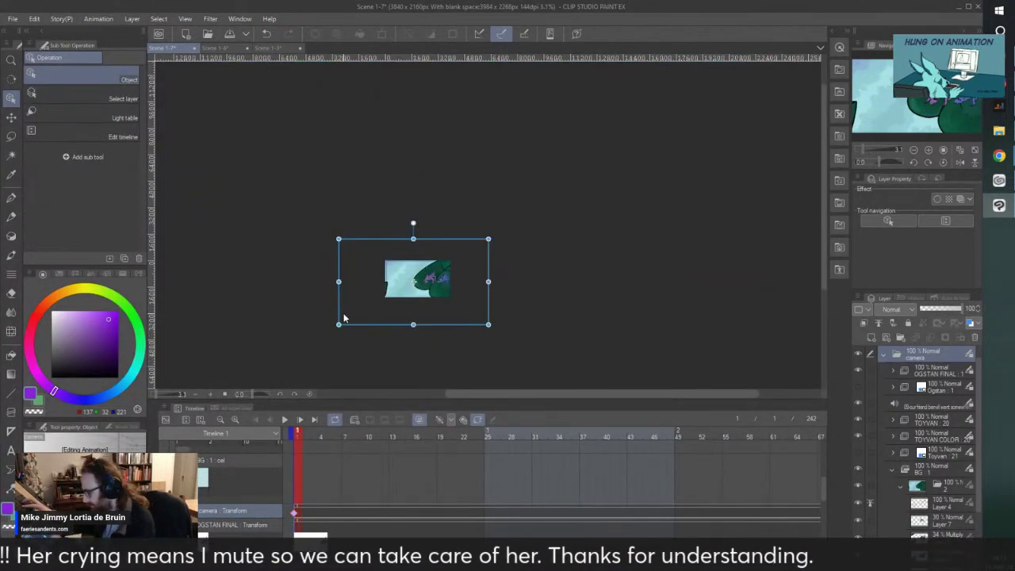
{"action": "left_click_drag", "start_coordinate": [338, 318], "coordinate": [323, 317]}
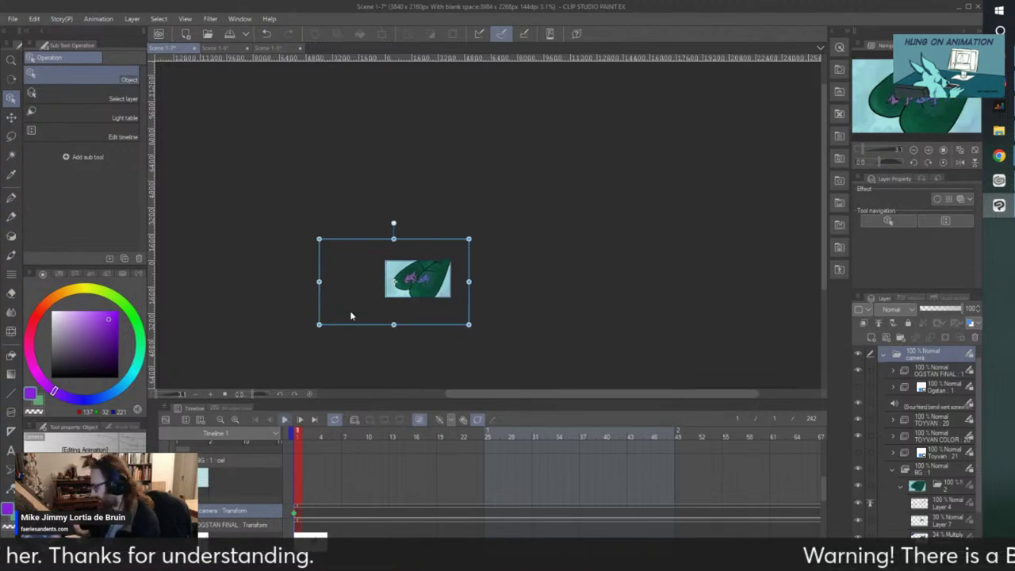
{"action": "left_click", "coordinate": [286, 420]}
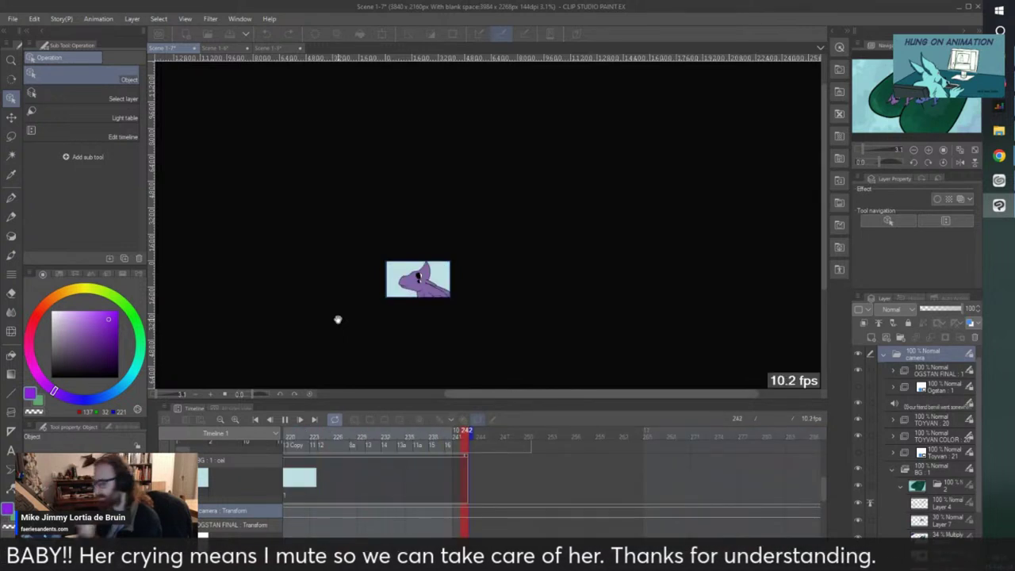
{"action": "left_click", "coordinate": [283, 419]}
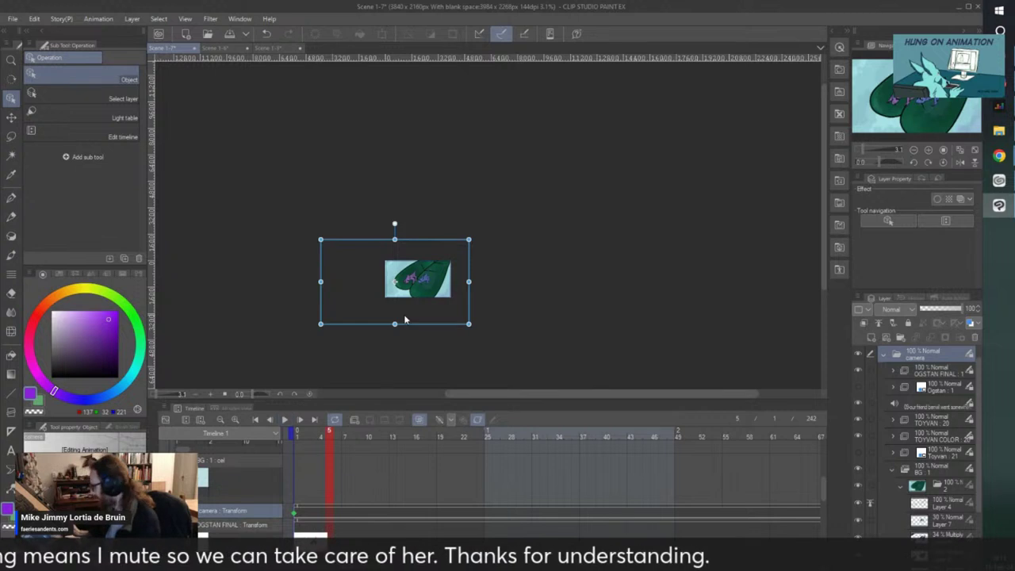
{"action": "scroll", "coordinate": [404, 313], "scroll_direction": "up", "scroll_amount": 2}
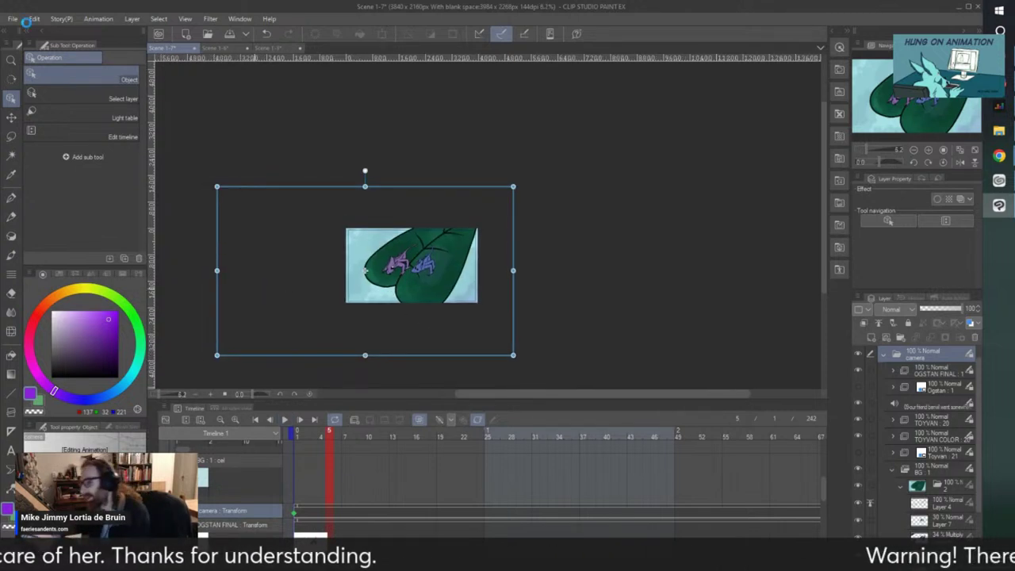
- Save the scene and export the animation as a movie into the Animation Pilot folder, based on the Scene 1-7 test 3 file name
{"action": "left_click", "coordinate": [12, 20]}
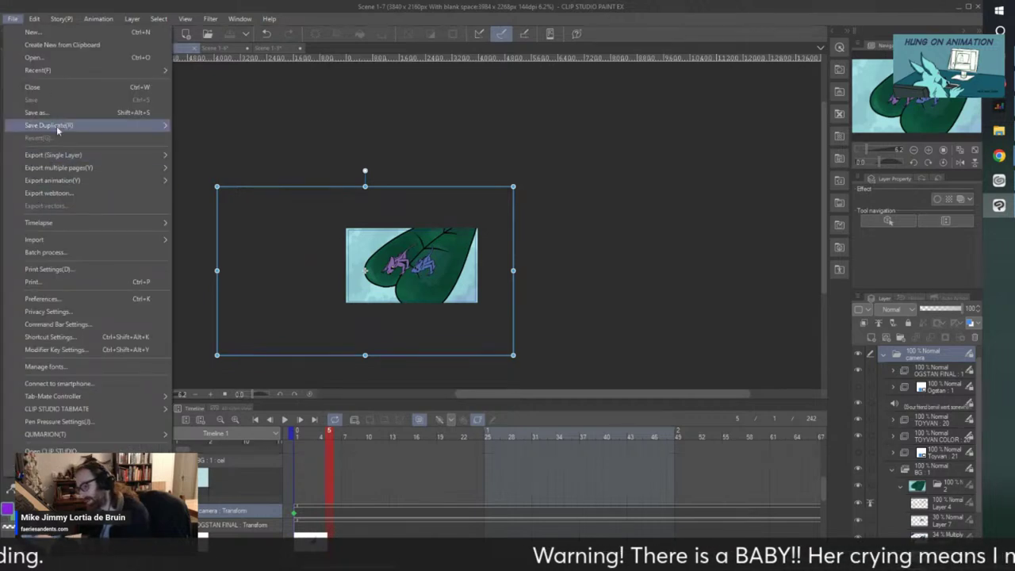
{"action": "mouse_move", "coordinate": [133, 179]}
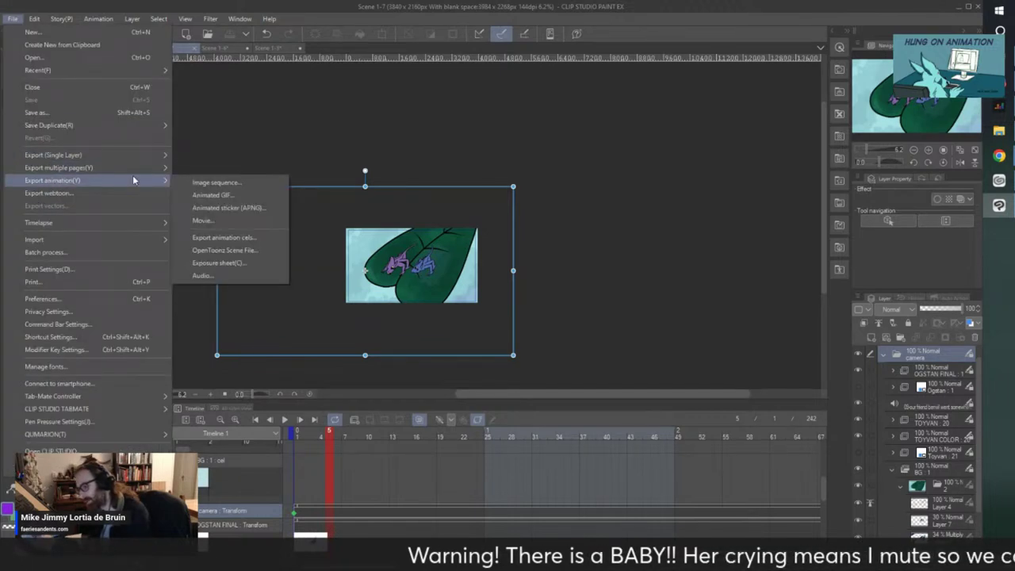
{"action": "left_click", "coordinate": [177, 222]}
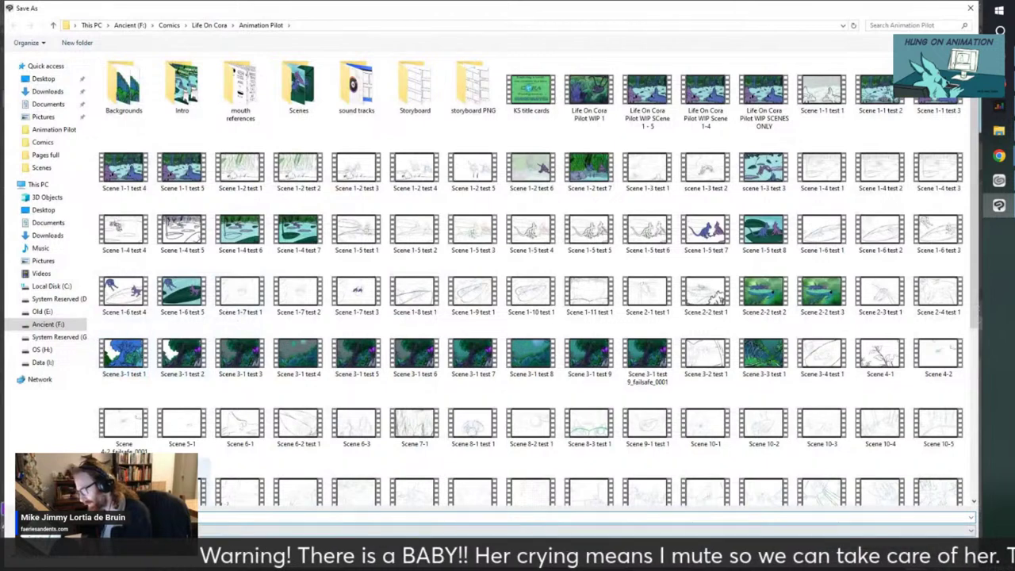
{"action": "left_click", "coordinate": [357, 293]}
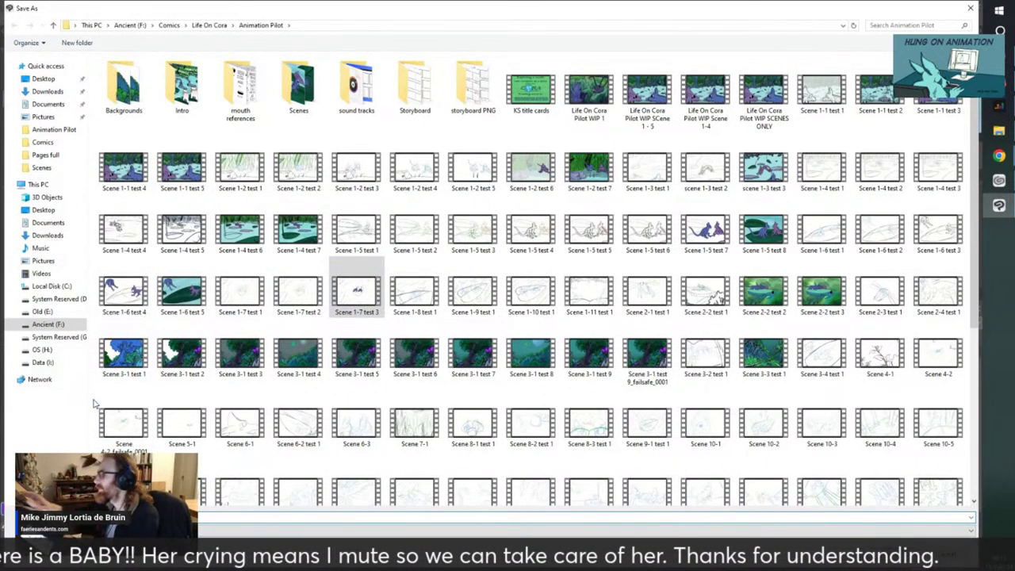
{"action": "key", "text": "Return"}
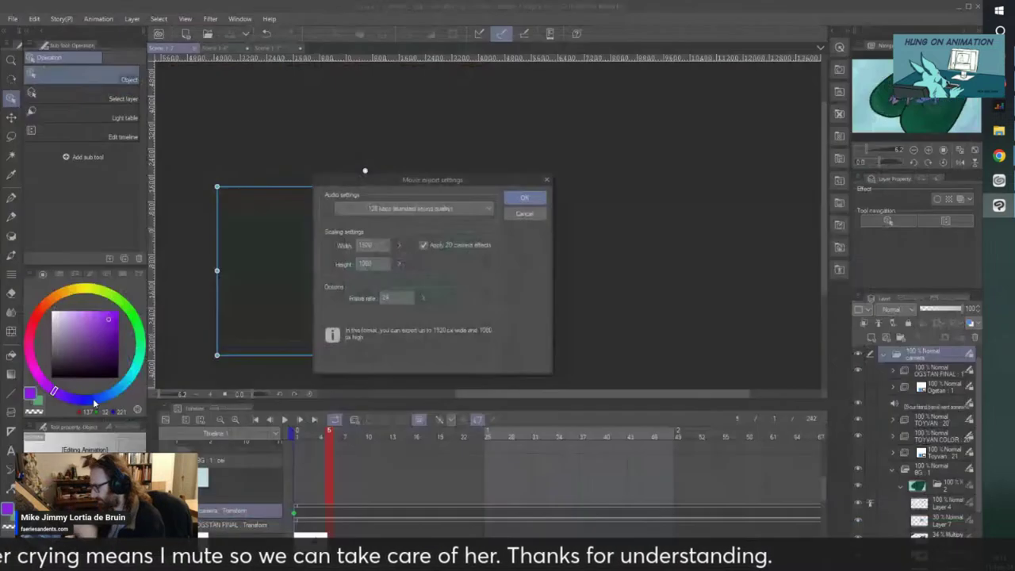
{"action": "left_click", "coordinate": [516, 199]}
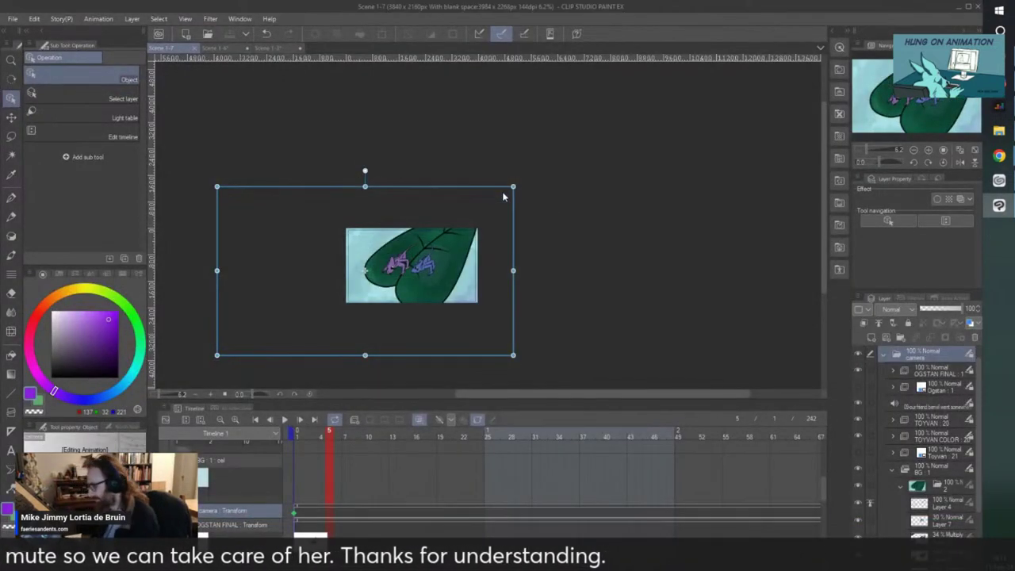
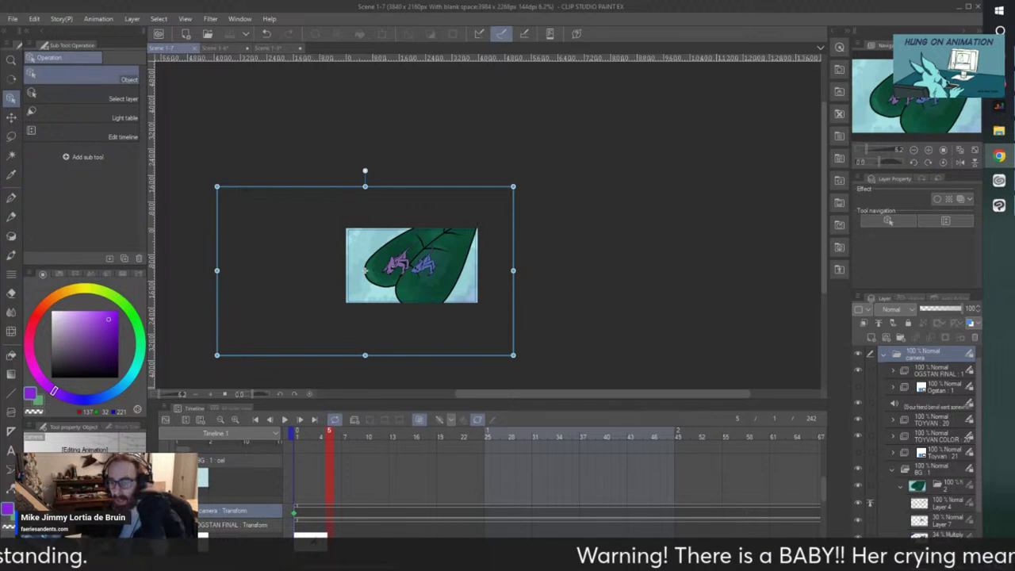
- Disable keyframe editing on the camera folder and make the TOYVAN COLOR track active at the first frame
{"action": "left_click", "coordinate": [304, 512]}
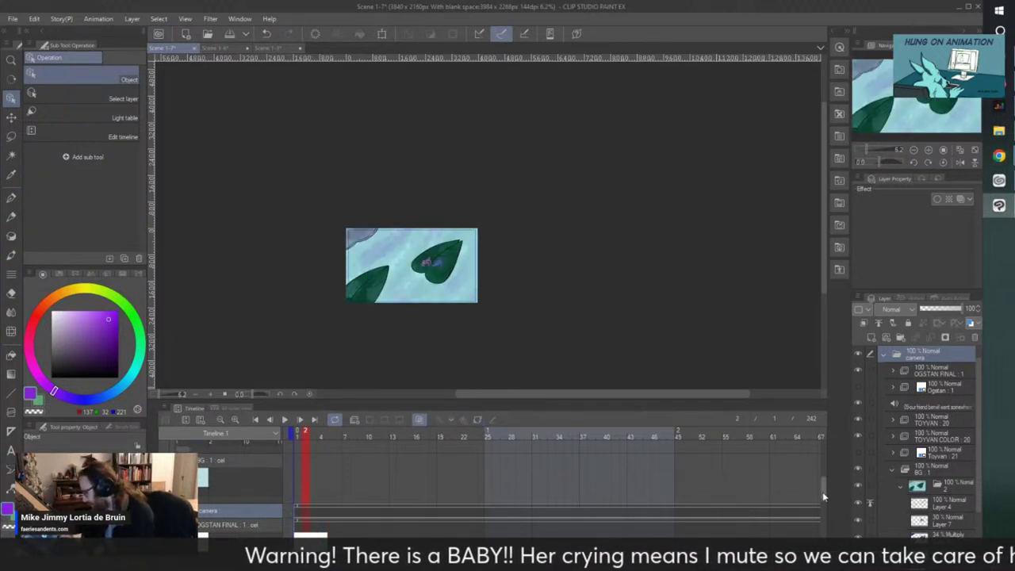
{"action": "left_click_drag", "start_coordinate": [822, 491], "coordinate": [829, 537]}
{"action": "left_click", "coordinate": [300, 505]}
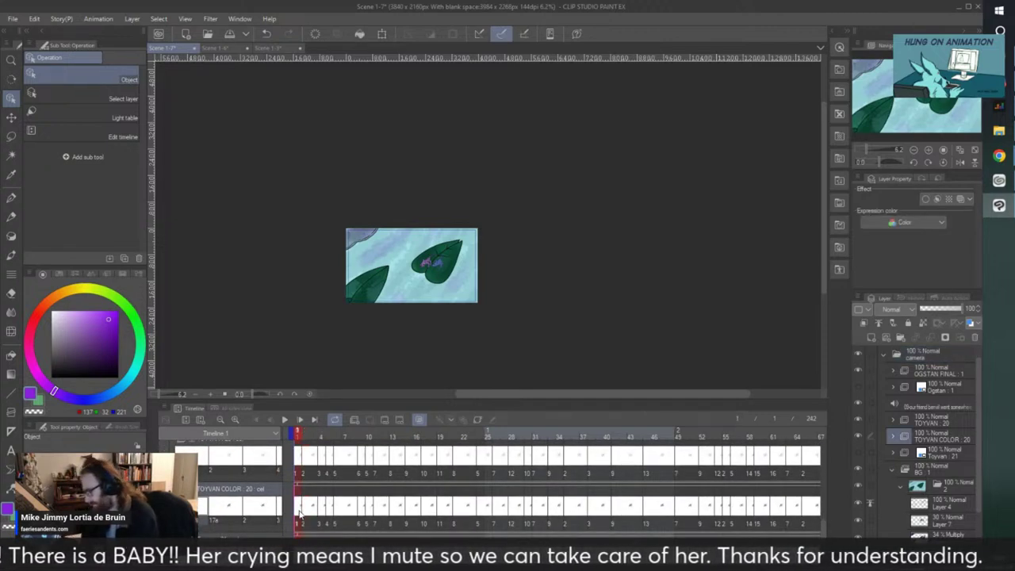
{"action": "left_click", "coordinate": [315, 420]}
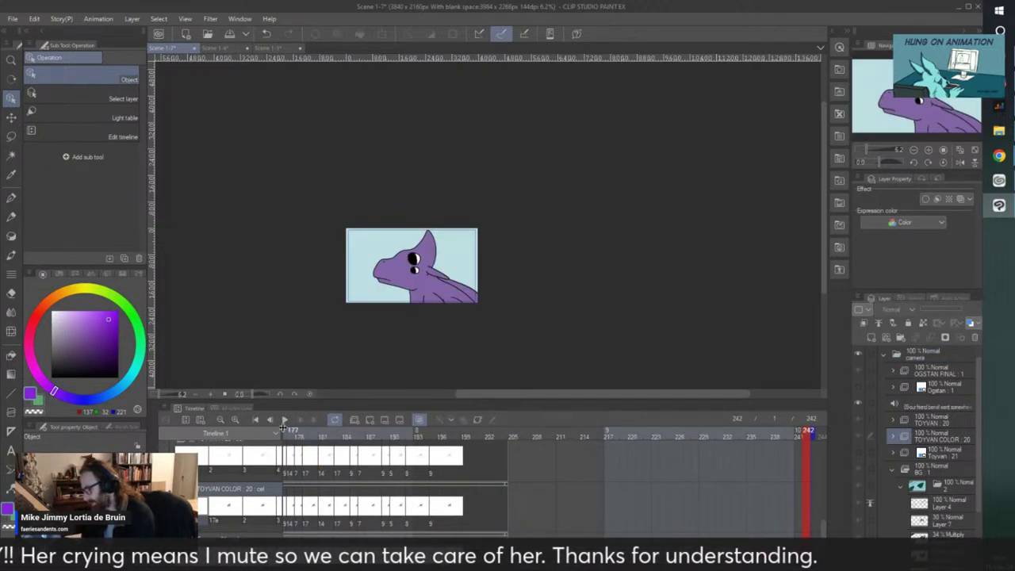
{"action": "left_click", "coordinate": [257, 421]}
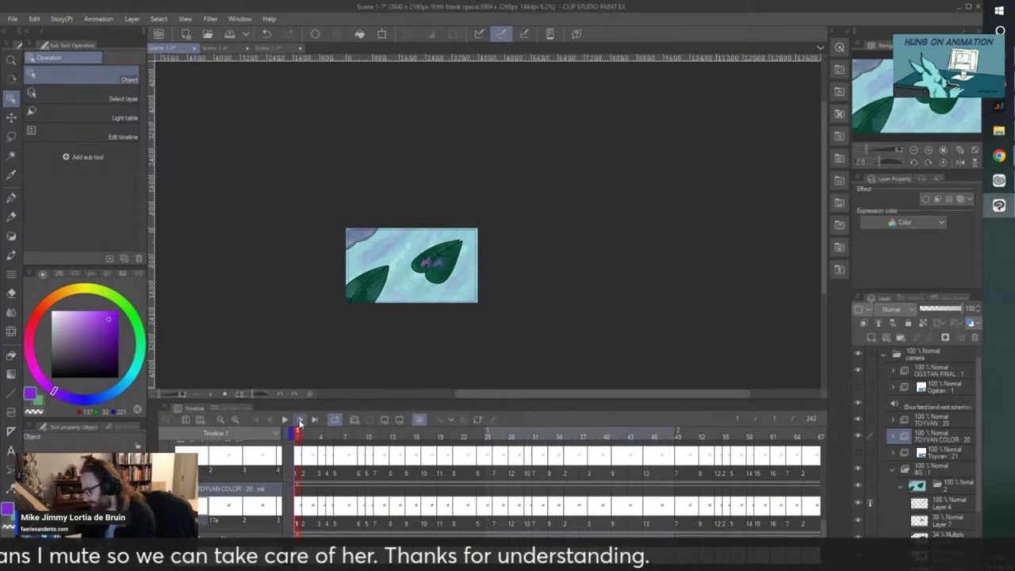
- Step frame by frame from the start to frame 75, inspecting the purple creature's eyes and mouth for colouring errors
{"action": "scroll", "coordinate": [457, 275], "scroll_direction": "up", "scroll_amount": 6}
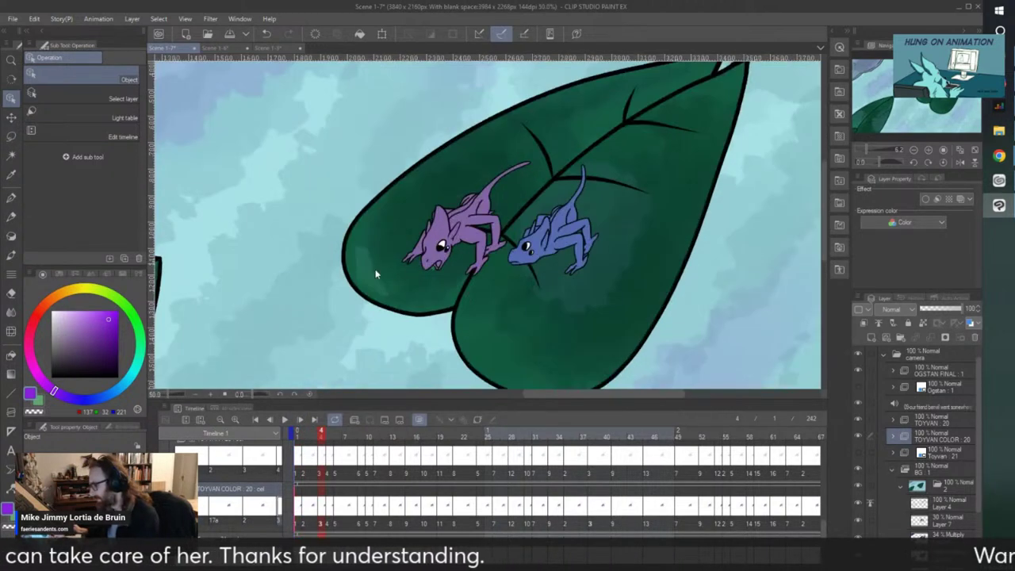
{"action": "left_click", "coordinate": [299, 421]}
{"action": "left_click", "coordinate": [299, 421]}
{"action": "left_click", "coordinate": [299, 421]}
{"action": "left_click", "coordinate": [298, 421]}
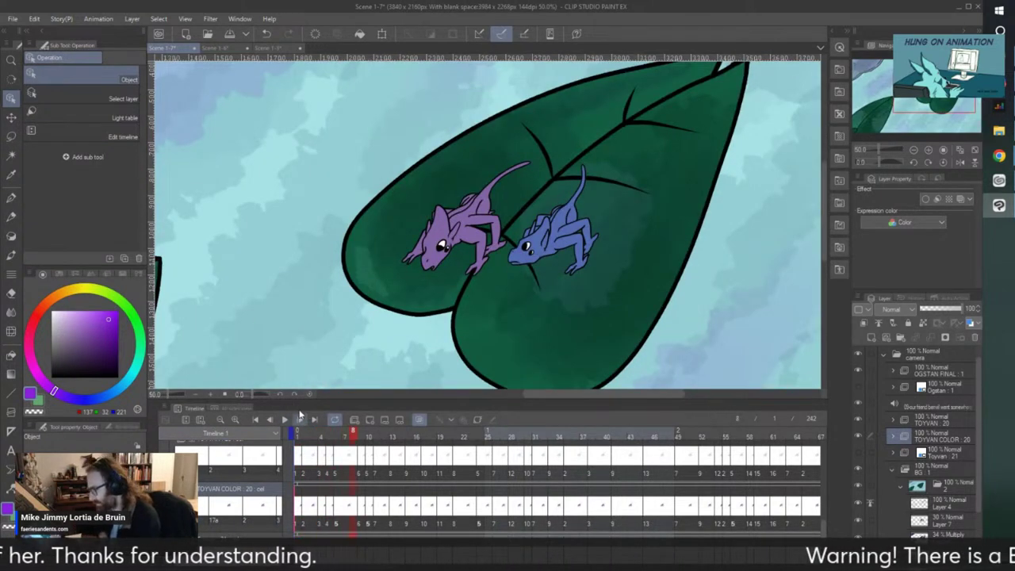
{"action": "left_click", "coordinate": [299, 420]}
{"action": "left_click", "coordinate": [299, 421]}
{"action": "left_click", "coordinate": [299, 420]}
{"action": "triple_click", "coordinate": [299, 420]}
{"action": "double_click", "coordinate": [300, 420]}
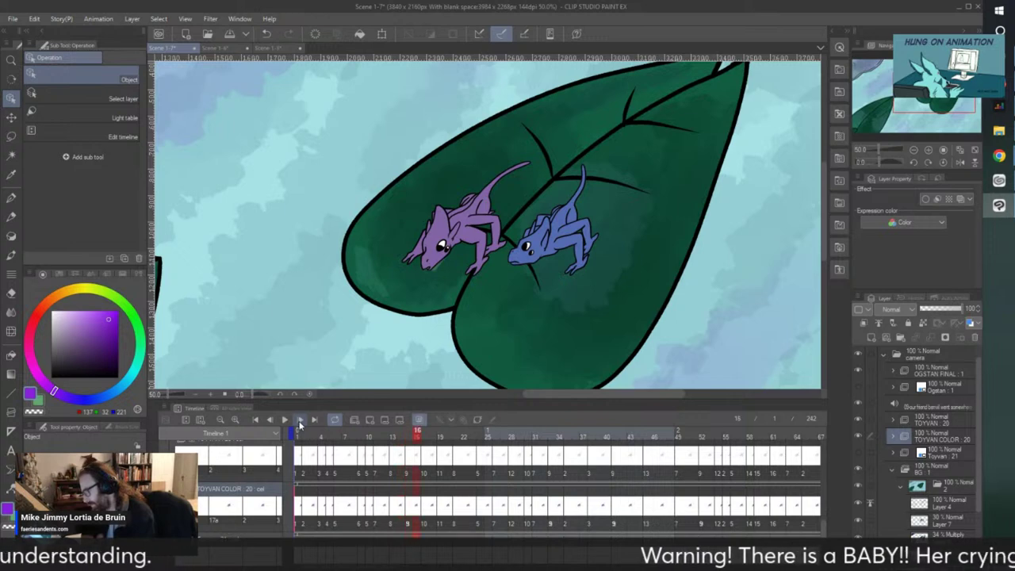
{"action": "triple_click", "coordinate": [300, 420]}
{"action": "triple_click", "coordinate": [300, 420]}
{"action": "double_click", "coordinate": [300, 420]}
{"action": "triple_click", "coordinate": [300, 420]}
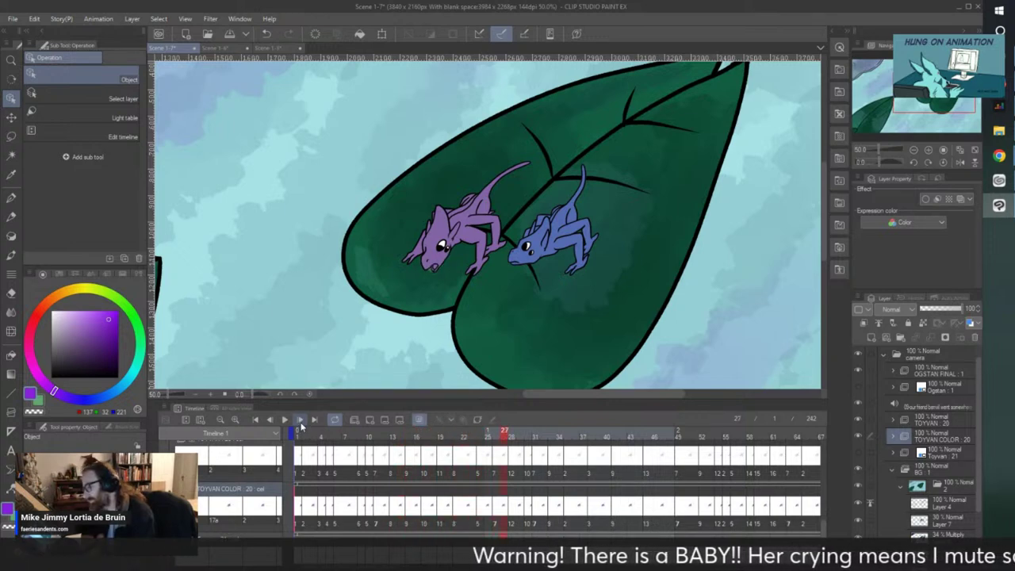
{"action": "triple_click", "coordinate": [300, 420]}
{"action": "triple_click", "coordinate": [300, 420]}
{"action": "triple_click", "coordinate": [300, 420]}
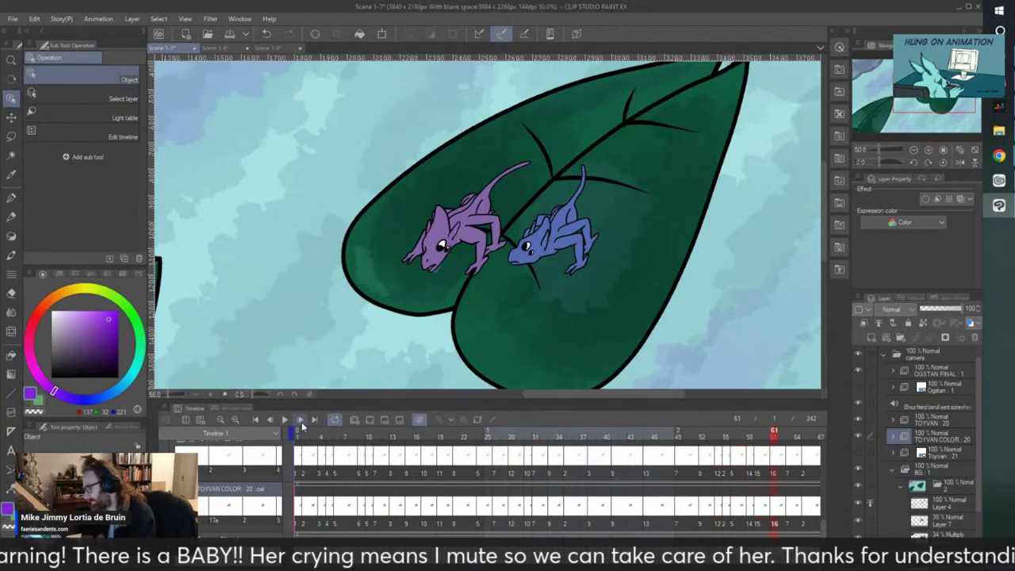
{"action": "triple_click", "coordinate": [300, 421]}
{"action": "triple_click", "coordinate": [301, 420]}
{"action": "triple_click", "coordinate": [301, 420]}
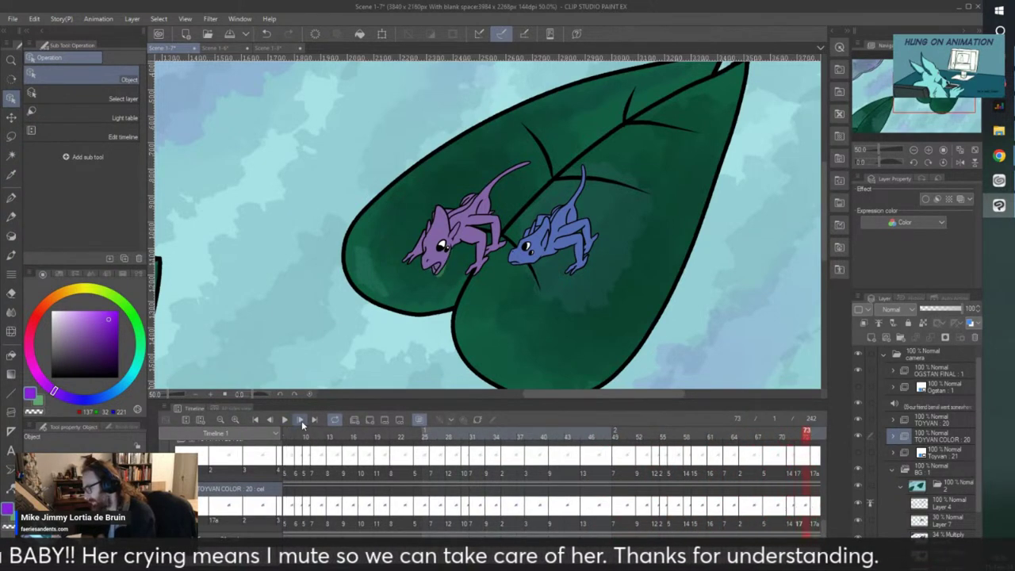
{"action": "double_click", "coordinate": [301, 420]}
{"action": "left_click", "coordinate": [300, 420]}
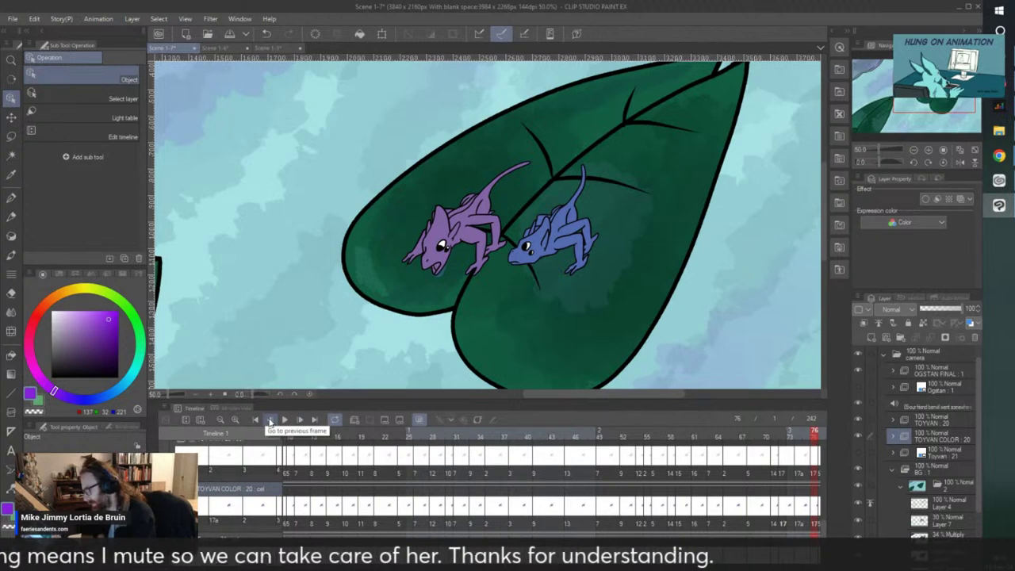
{"action": "left_click", "coordinate": [270, 421]}
- Colour the whites of the purple creature's two eyes solid white on frame 75, using Enclose and fill and the Real G-Pen
{"action": "scroll", "coordinate": [435, 237], "scroll_direction": "up", "scroll_amount": 6}
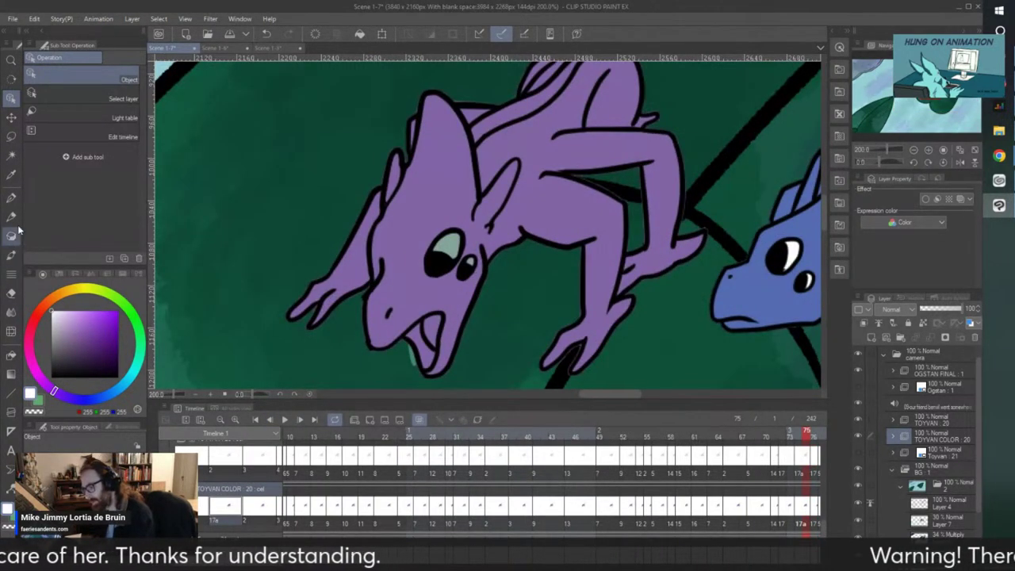
{"action": "key", "text": "g"}
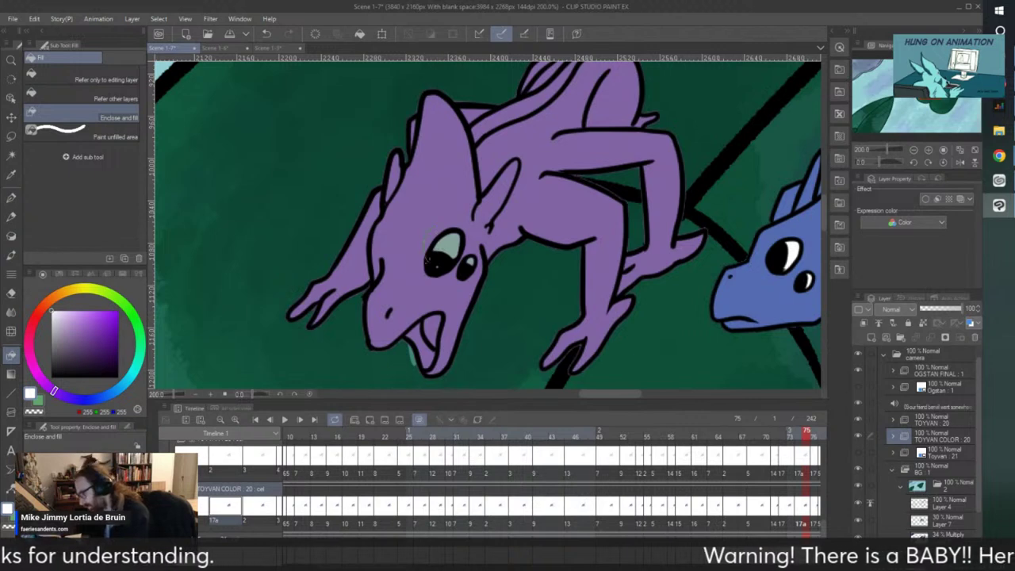
{"action": "left_click", "coordinate": [9, 198]}
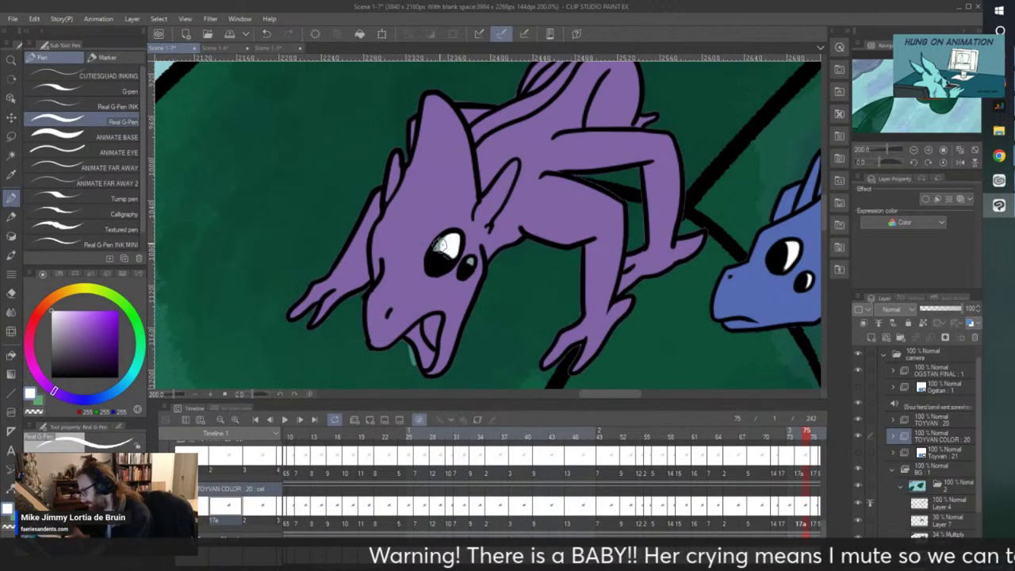
{"action": "scroll", "coordinate": [446, 241], "scroll_direction": "up", "scroll_amount": 6}
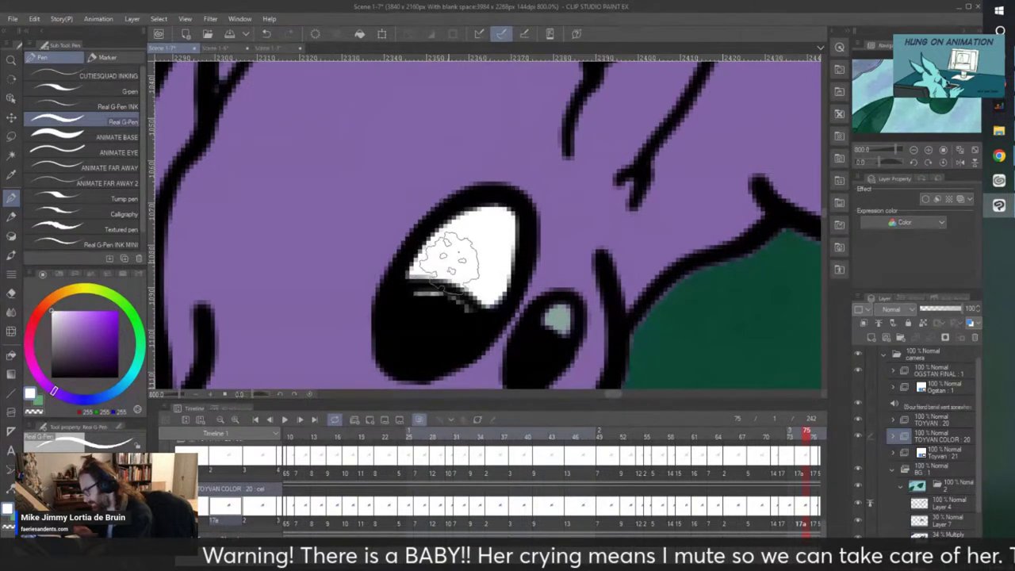
{"action": "left_click_drag", "start_coordinate": [559, 312], "coordinate": [548, 344]}
- Sample black from the pupil and paint over the stray white marks in both of the purple creature's eyes
{"action": "left_click", "coordinate": [420, 325], "text": "alt"}
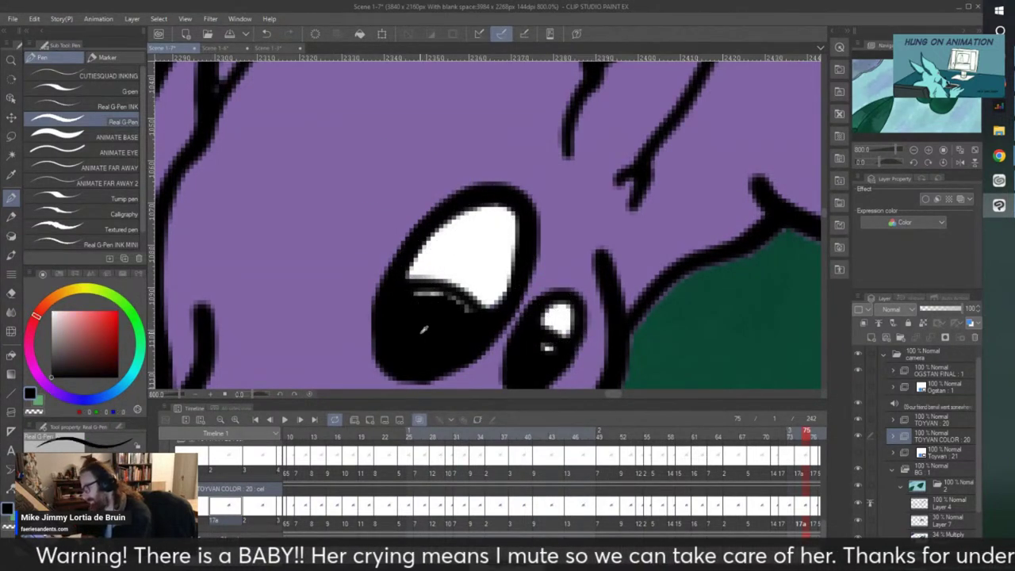
{"action": "mouse_move", "coordinate": [455, 315]}
{"action": "left_mouse_down"}
{"action": "mouse_move", "coordinate": [461, 309]}
{"action": "mouse_move", "coordinate": [411, 297]}
{"action": "left_mouse_up"}
{"action": "left_click_drag", "start_coordinate": [547, 349], "coordinate": [536, 341]}
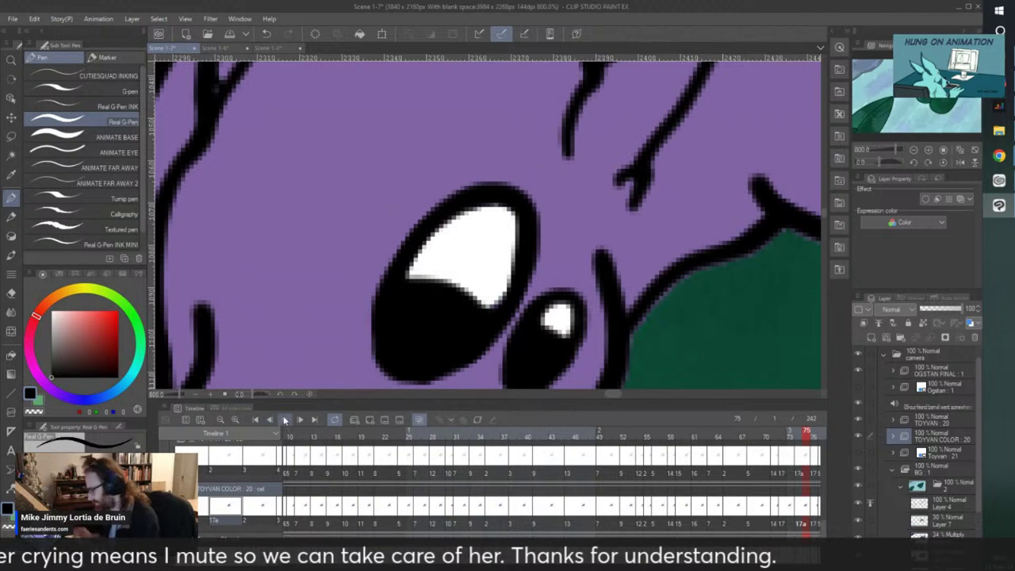
- Step forward frame by frame to frame 81, inspecting the purple creature's eye and mouth colouring
{"action": "key", "text": "ctrl+minus"}
{"action": "key", "text": "ctrl+minus"}
{"action": "key", "text": "ctrl+minus"}
{"action": "key", "text": "ctrl+minus"}
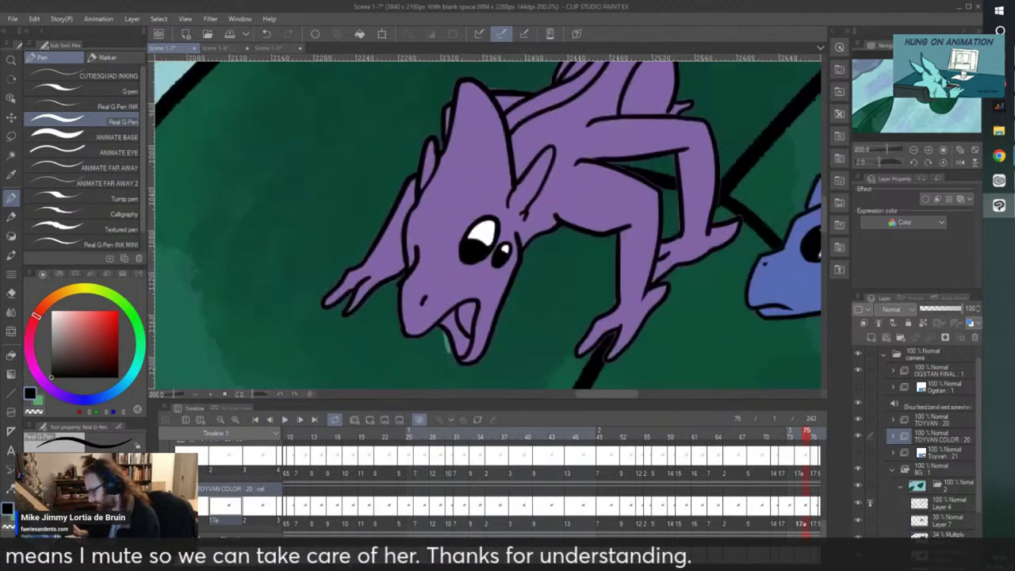
{"action": "left_click", "coordinate": [300, 420]}
{"action": "left_click", "coordinate": [300, 419]}
{"action": "left_click", "coordinate": [299, 419]}
{"action": "left_click", "coordinate": [300, 419]}
{"action": "left_click", "coordinate": [300, 419]}
{"action": "left_click", "coordinate": [300, 420]}
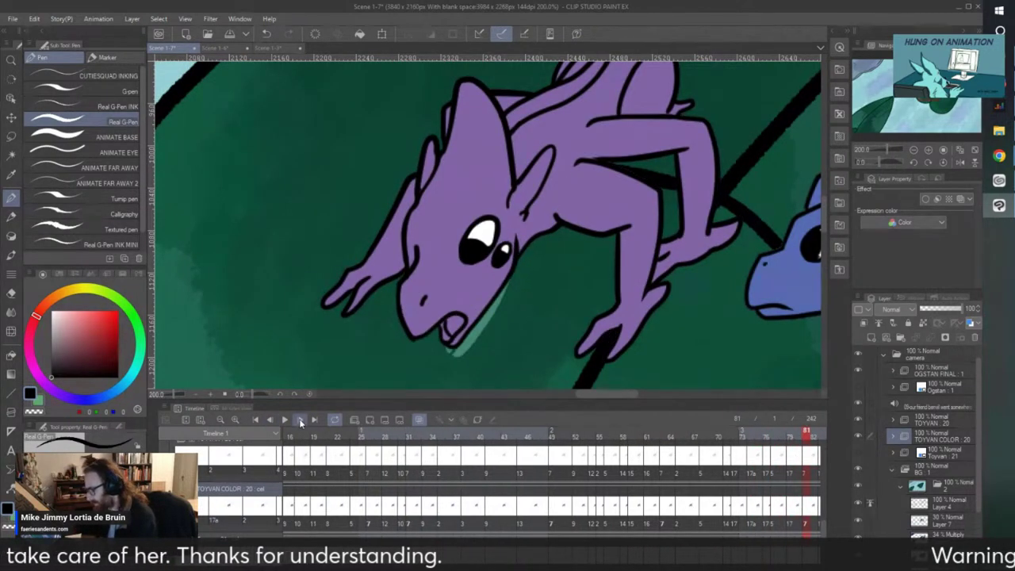
- Step frame by frame from frame 81 past frame 92 and back to it, inspecting the purple creature's eye and mouth colouring
{"action": "left_click", "coordinate": [300, 420]}
{"action": "left_click", "coordinate": [300, 419]}
{"action": "left_click", "coordinate": [299, 419]}
{"action": "left_click", "coordinate": [300, 419]}
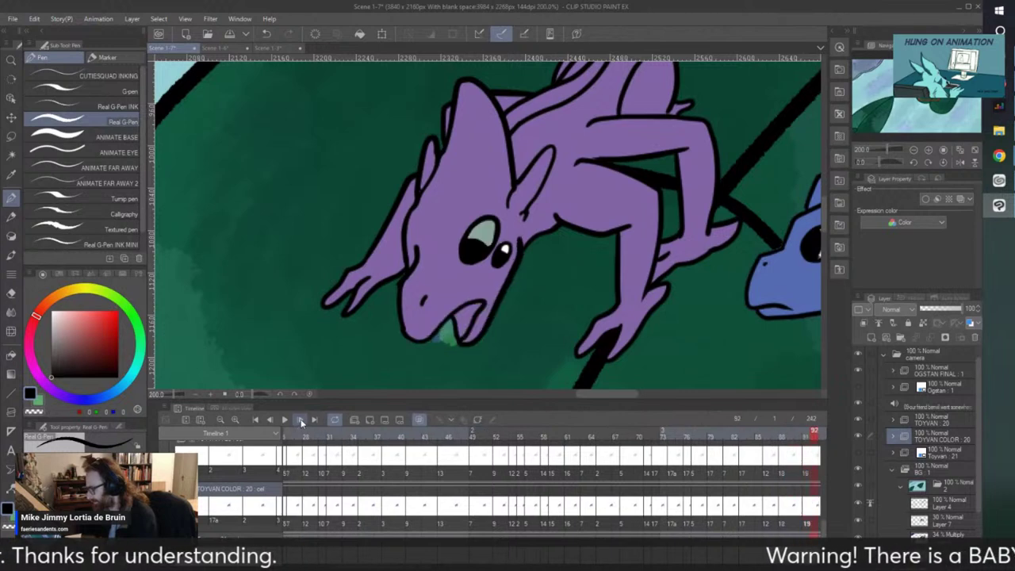
{"action": "left_click", "coordinate": [299, 421]}
{"action": "left_click", "coordinate": [300, 420]}
{"action": "left_click", "coordinate": [299, 420]}
{"action": "left_click", "coordinate": [300, 420]}
{"action": "left_click", "coordinate": [300, 420]}
{"action": "left_click", "coordinate": [269, 420]}
{"action": "left_click", "coordinate": [270, 420]}
{"action": "left_click", "coordinate": [269, 420]}
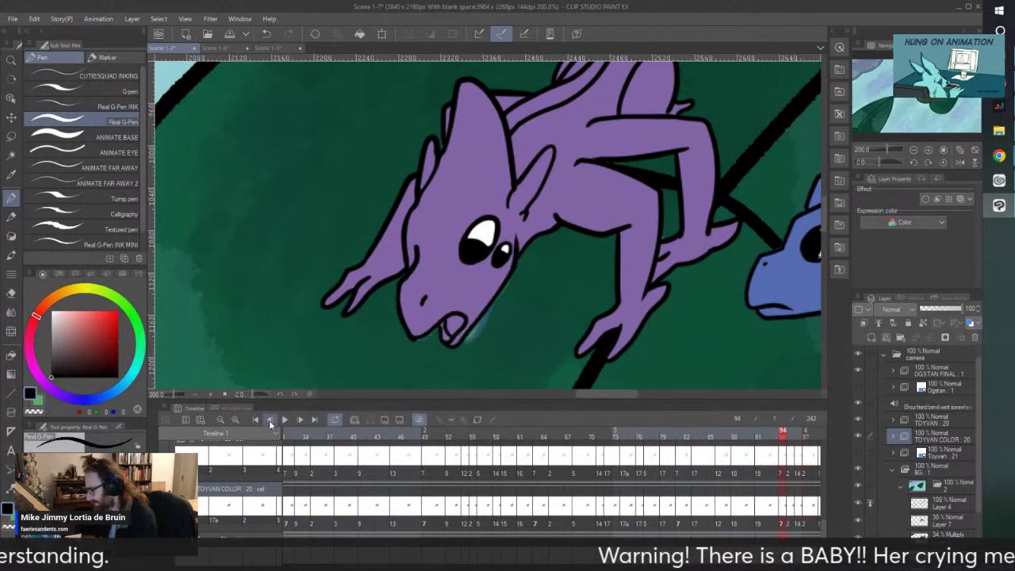
{"action": "left_click", "coordinate": [271, 420]}
{"action": "left_click", "coordinate": [270, 419]}
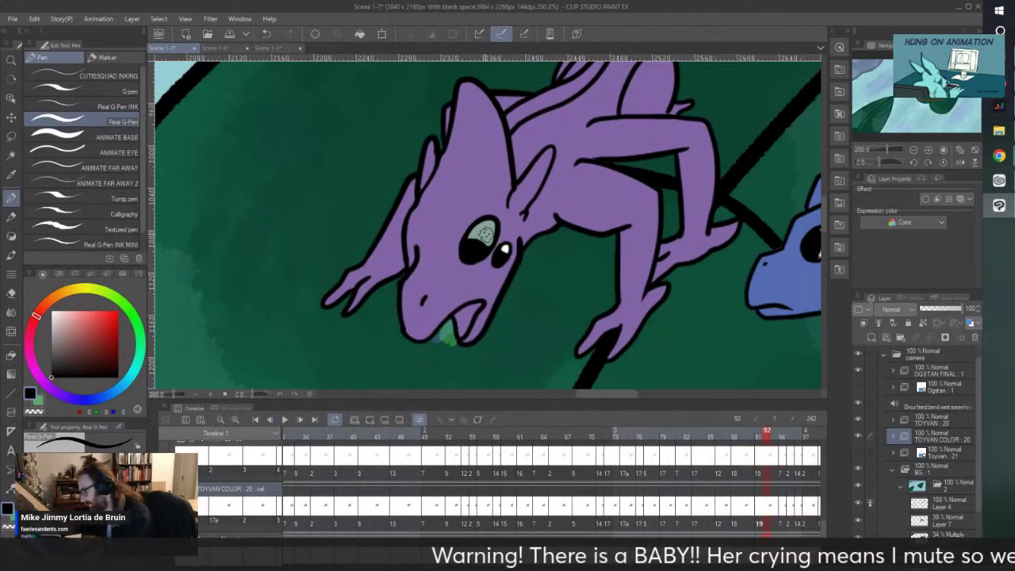
- Paint the white of the purple creature's larger eye solid white on frame 92 with the Real G-Pen
{"action": "scroll", "coordinate": [484, 215], "scroll_direction": "up", "scroll_amount": 2}
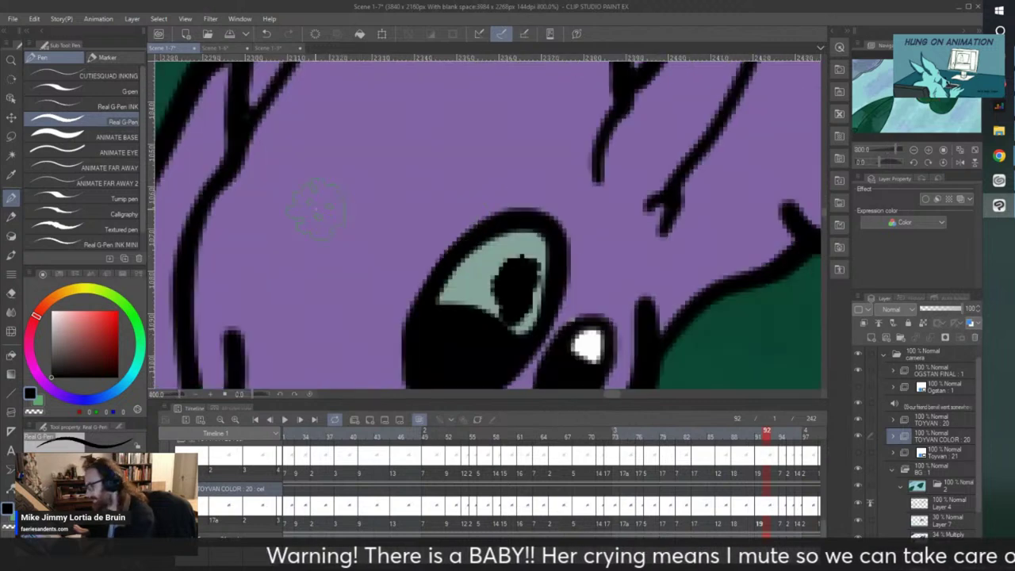
{"action": "left_click", "coordinate": [52, 311]}
{"action": "mouse_move", "coordinate": [516, 274]}
{"action": "left_mouse_down"}
{"action": "mouse_move", "coordinate": [512, 258]}
{"action": "mouse_move", "coordinate": [527, 275]}
{"action": "mouse_move", "coordinate": [442, 272]}
{"action": "mouse_move", "coordinate": [483, 282]}
{"action": "mouse_move", "coordinate": [507, 306]}
{"action": "mouse_move", "coordinate": [525, 271]}
{"action": "mouse_move", "coordinate": [486, 241]}
{"action": "left_mouse_up"}
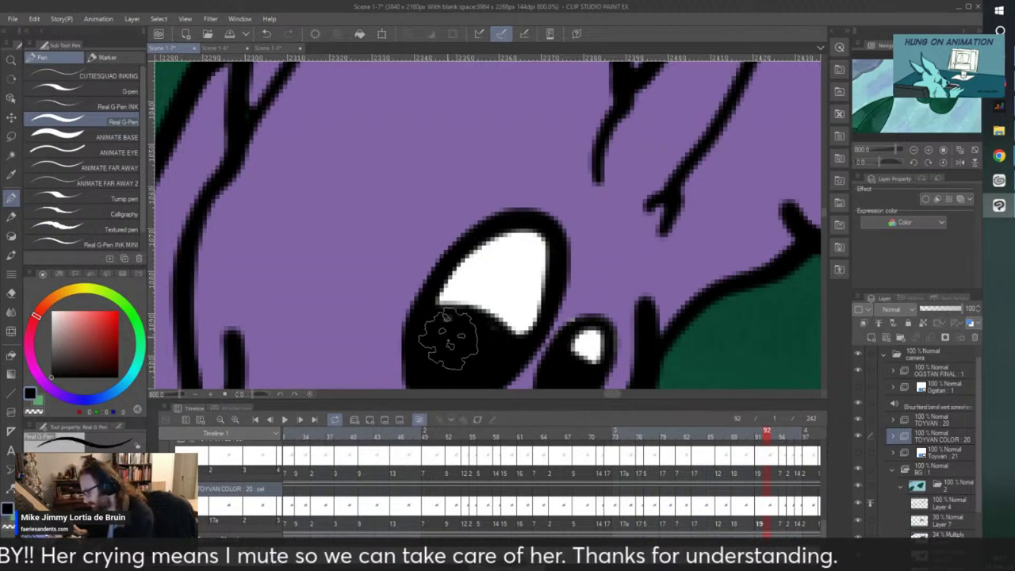
- Check the purple creature's eye colouring through frame 205, and return the timeline to frame 1
{"action": "scroll", "coordinate": [489, 278], "scroll_direction": "down", "scroll_amount": 2}
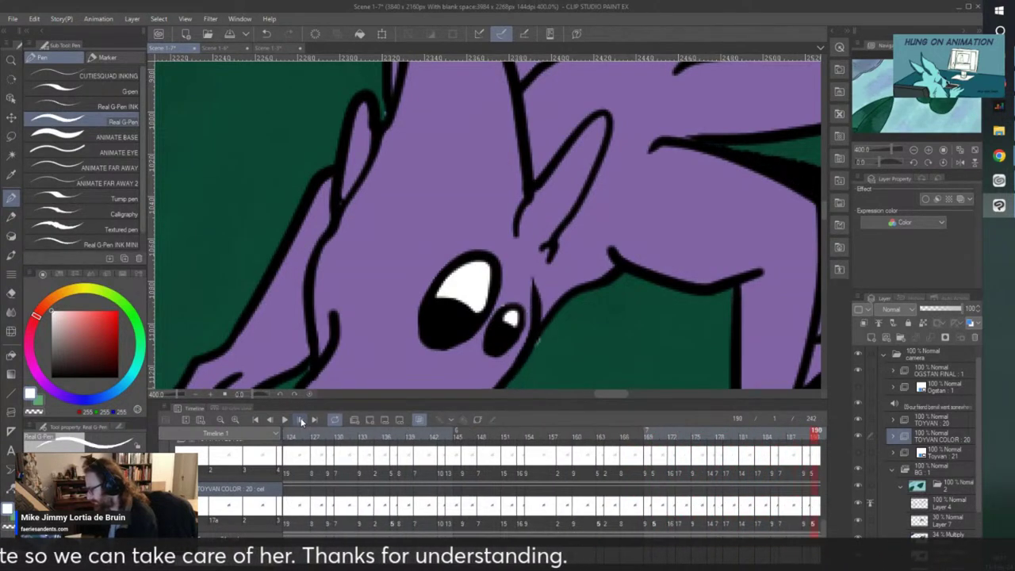
{"action": "left_click", "coordinate": [300, 420]}
{"action": "left_click", "coordinate": [300, 420]}
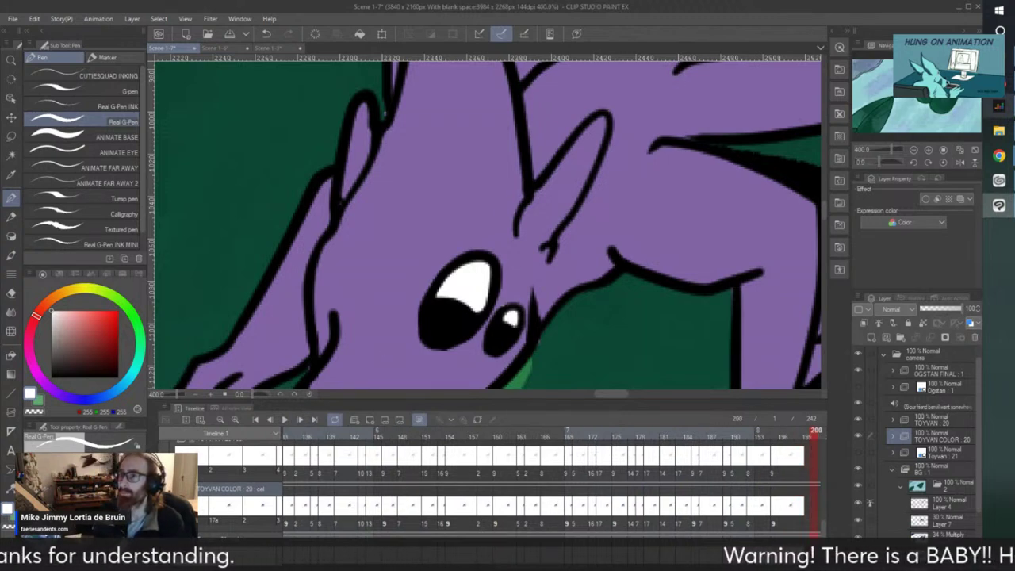
{"action": "key", "text": "alt+Tab"}
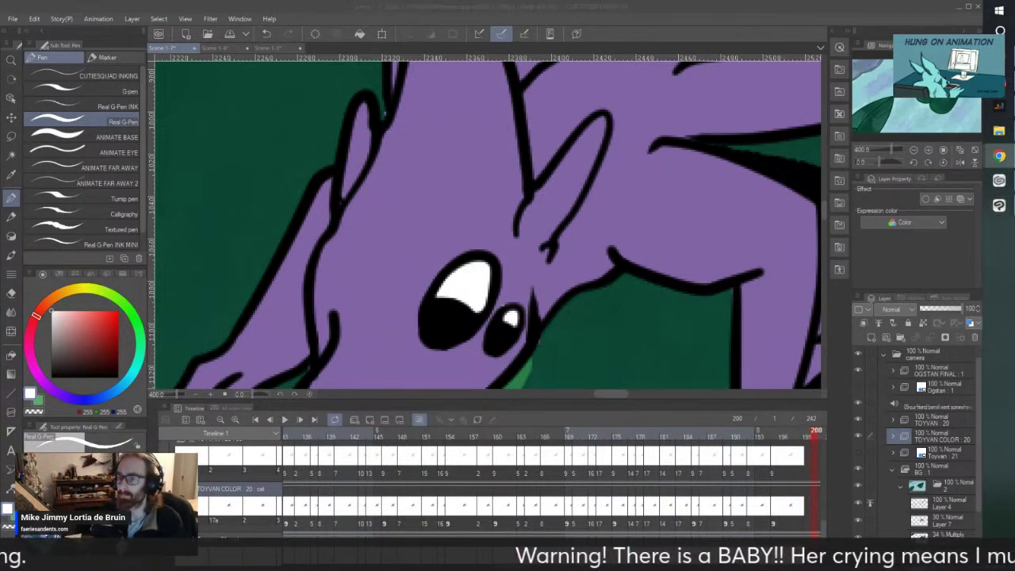
{"action": "double_click", "coordinate": [299, 420]}
{"action": "triple_click", "coordinate": [300, 421]}
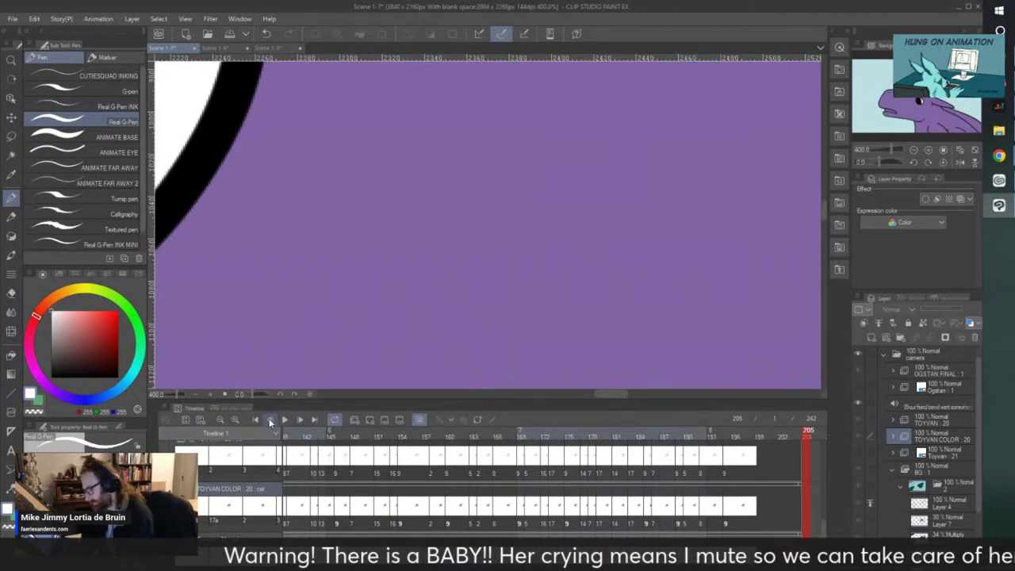
{"action": "triple_click", "coordinate": [269, 422]}
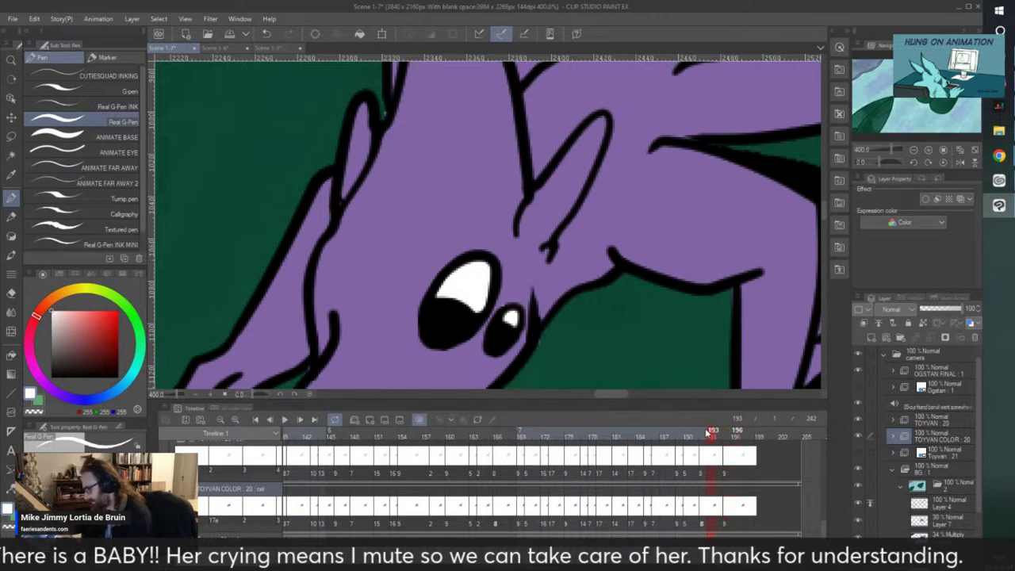
{"action": "left_click_drag", "start_coordinate": [708, 432], "coordinate": [234, 432]}
- Erase the stray purple mark in the gap between the purple creature's legs on frame 1, using the Hard eraser
{"action": "scroll", "coordinate": [230, 296], "scroll_direction": "down", "scroll_amount": 6}
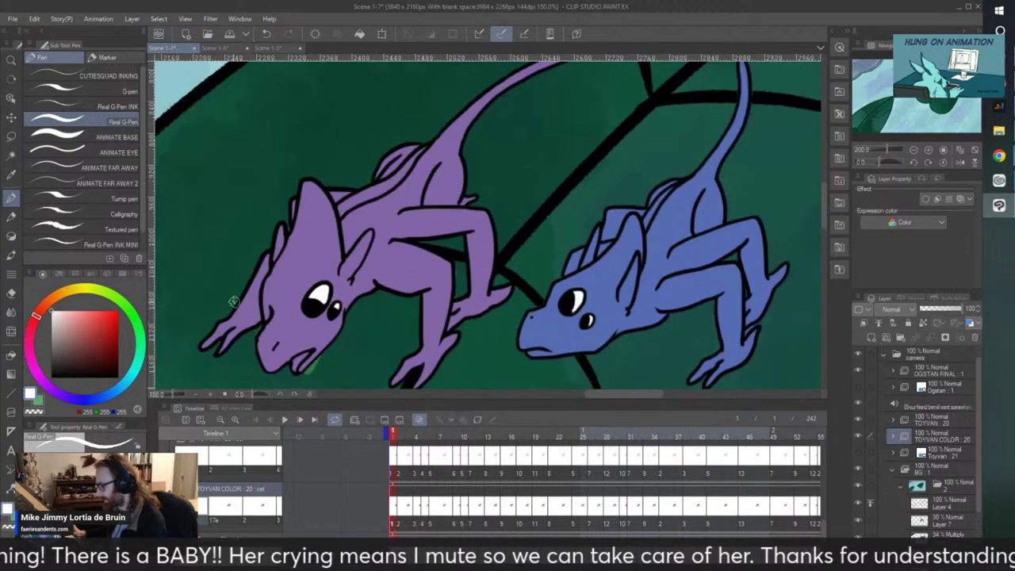
{"action": "scroll", "coordinate": [458, 248], "scroll_direction": "up", "scroll_amount": 3}
{"action": "scroll", "coordinate": [458, 247], "scroll_direction": "up", "scroll_amount": 3}
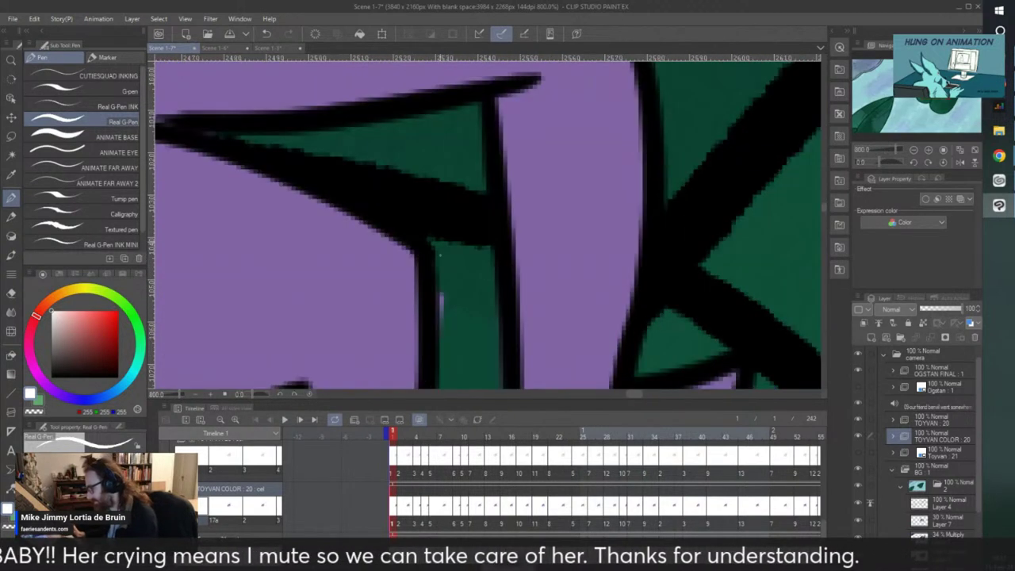
{"action": "scroll", "coordinate": [444, 305], "scroll_direction": "down", "scroll_amount": 4}
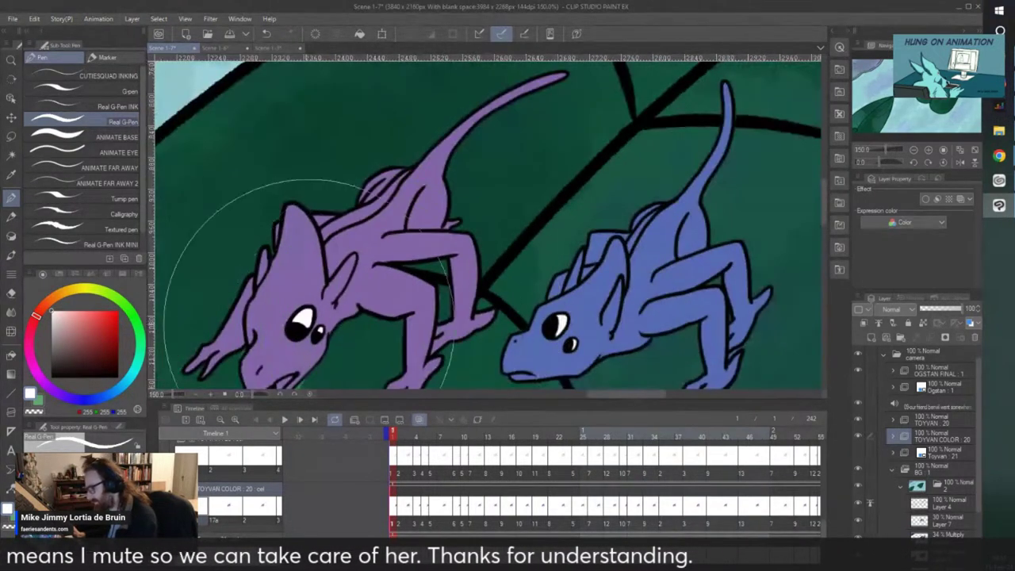
{"action": "left_click", "coordinate": [12, 296]}
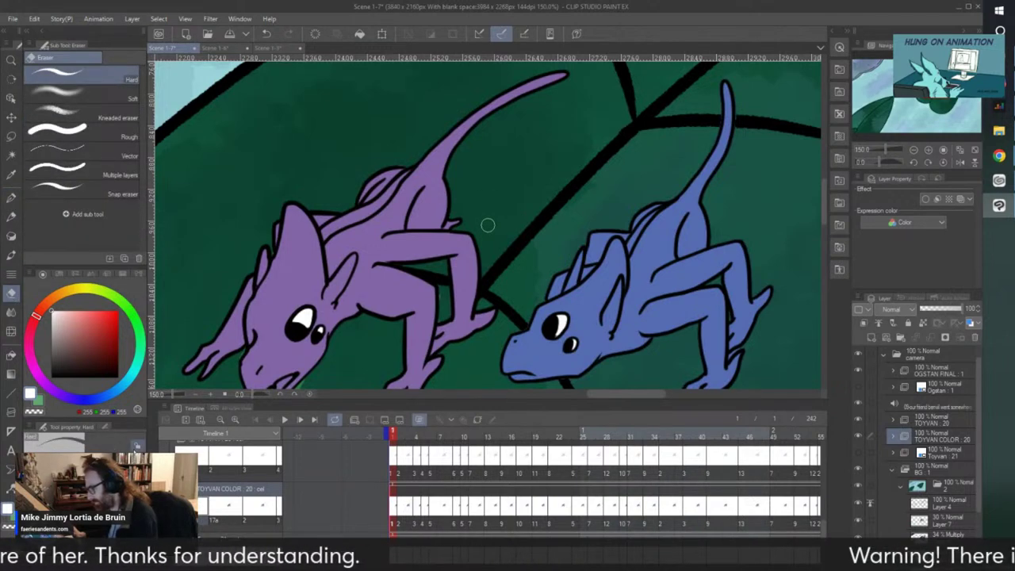
{"action": "scroll", "coordinate": [442, 303], "scroll_direction": "up", "scroll_amount": 3}
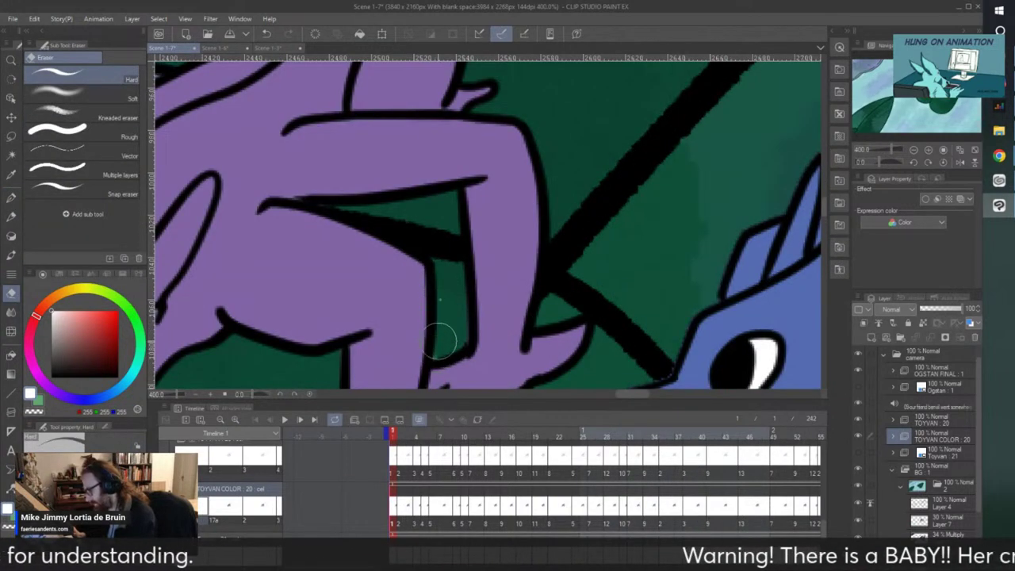
{"action": "scroll", "coordinate": [443, 341], "scroll_direction": "down", "scroll_amount": 4}
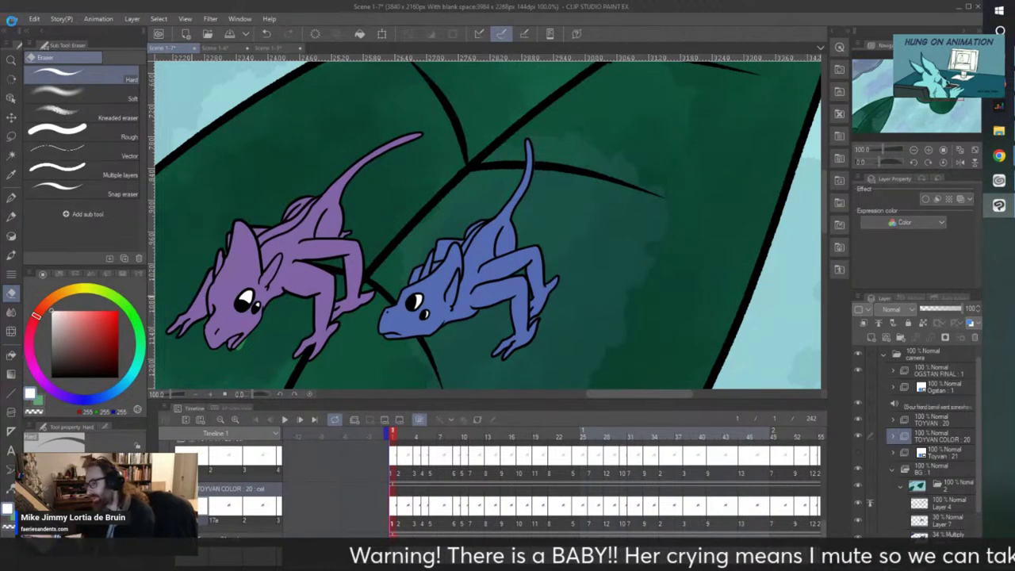
- Export the animation as a movie, overwriting Scene 1-7 test 4.mp4, at 24 fps with 2D camera effects applied
{"action": "left_click", "coordinate": [13, 18]}
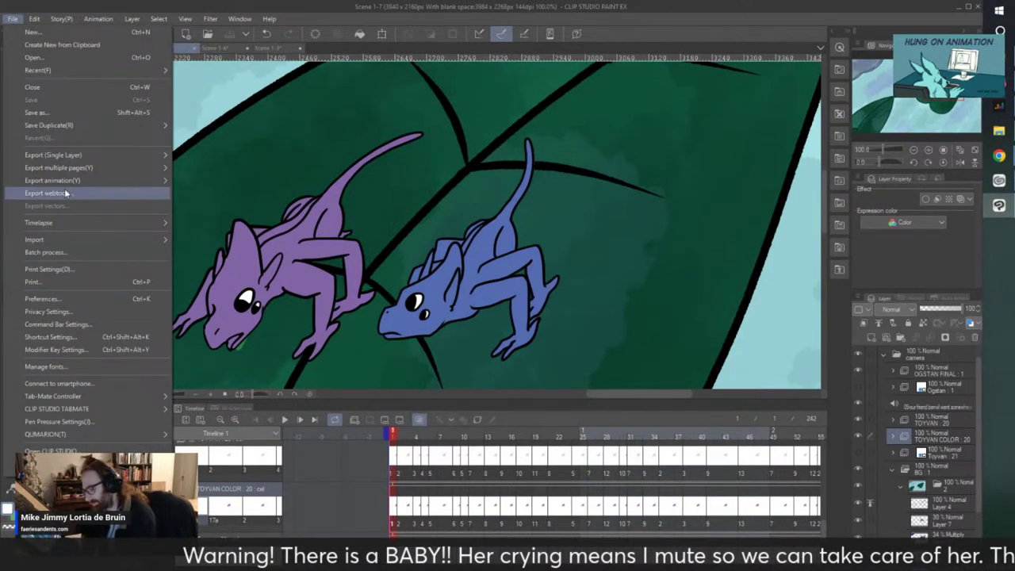
{"action": "mouse_move", "coordinate": [52, 180]}
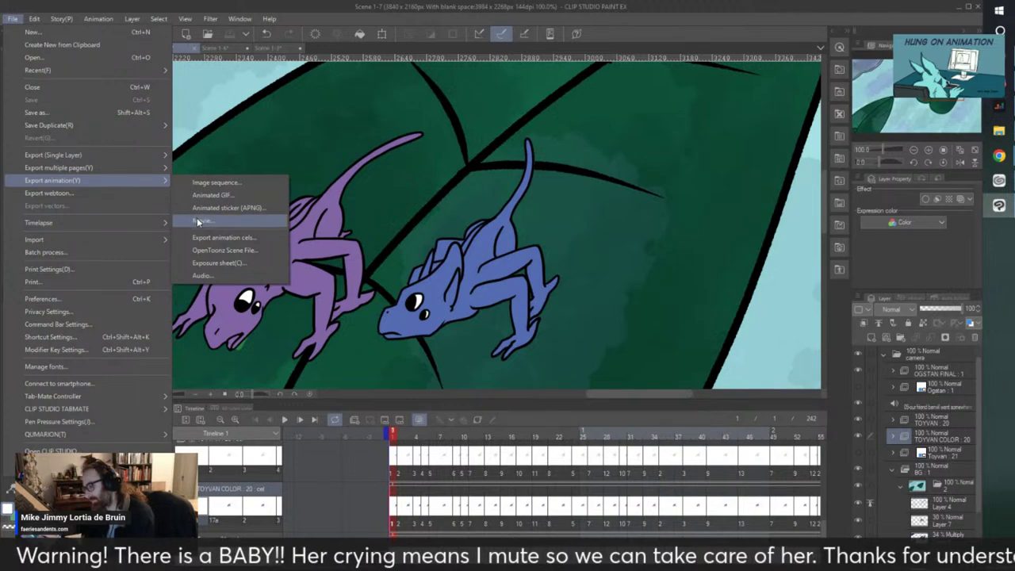
{"action": "left_click", "coordinate": [198, 221]}
{"action": "double_click", "coordinate": [415, 295]}
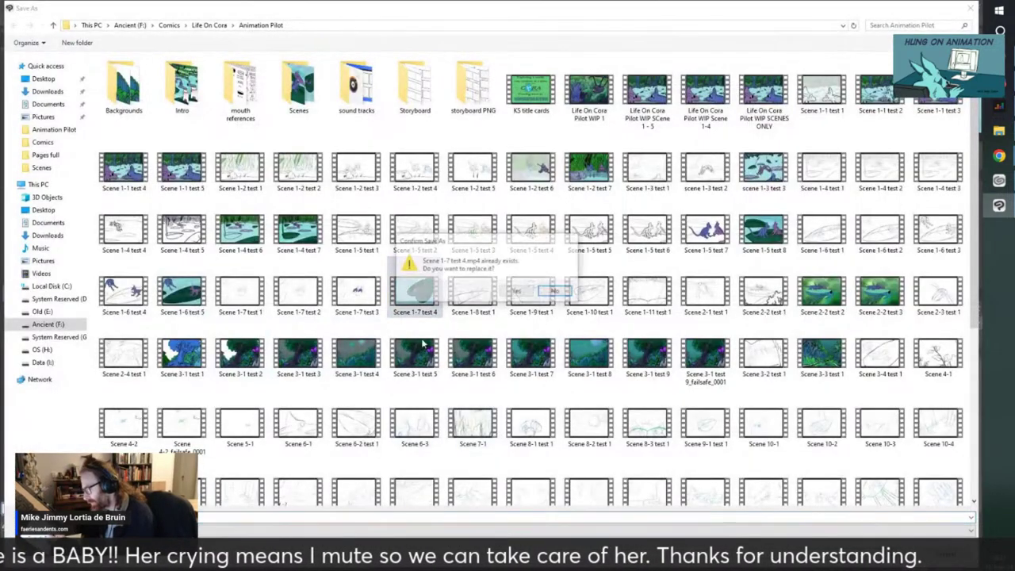
{"action": "left_click", "coordinate": [516, 291]}
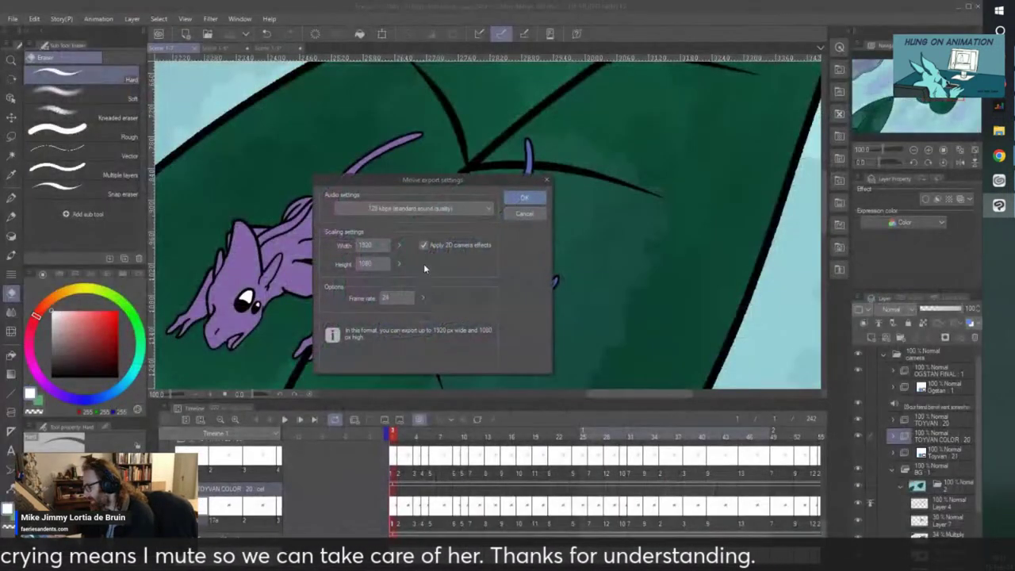
{"action": "left_click", "coordinate": [524, 197]}
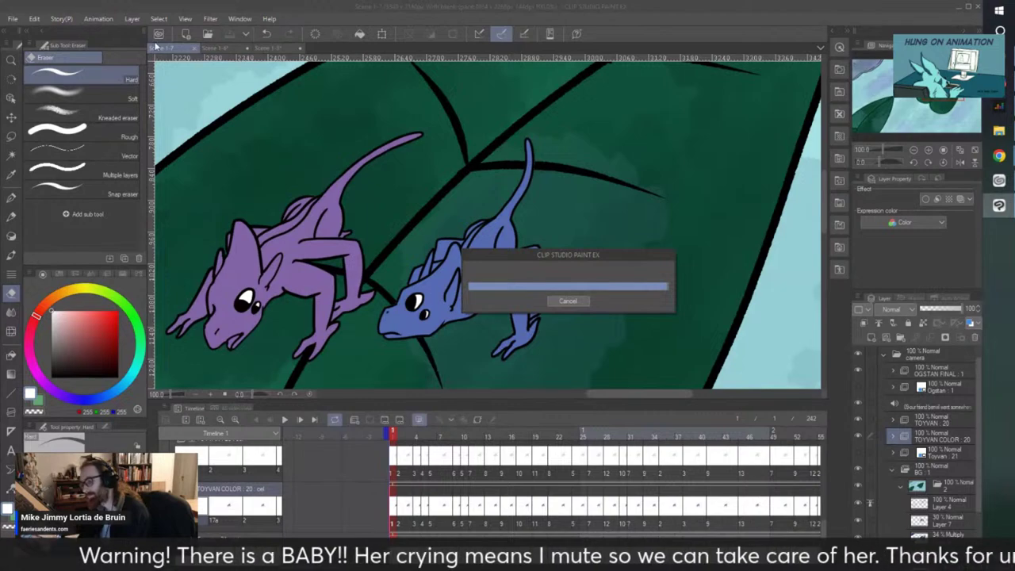
- Open the Scene 1-8 file from the Scenes folder
{"action": "left_click", "coordinate": [12, 18]}
{"action": "mouse_move", "coordinate": [36, 75]}
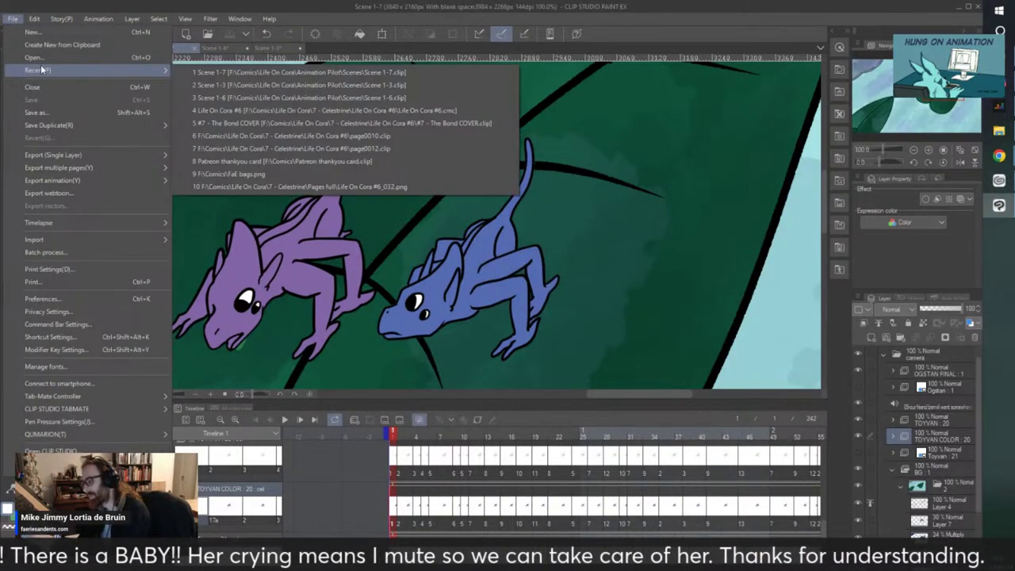
{"action": "left_click", "coordinate": [34, 58]}
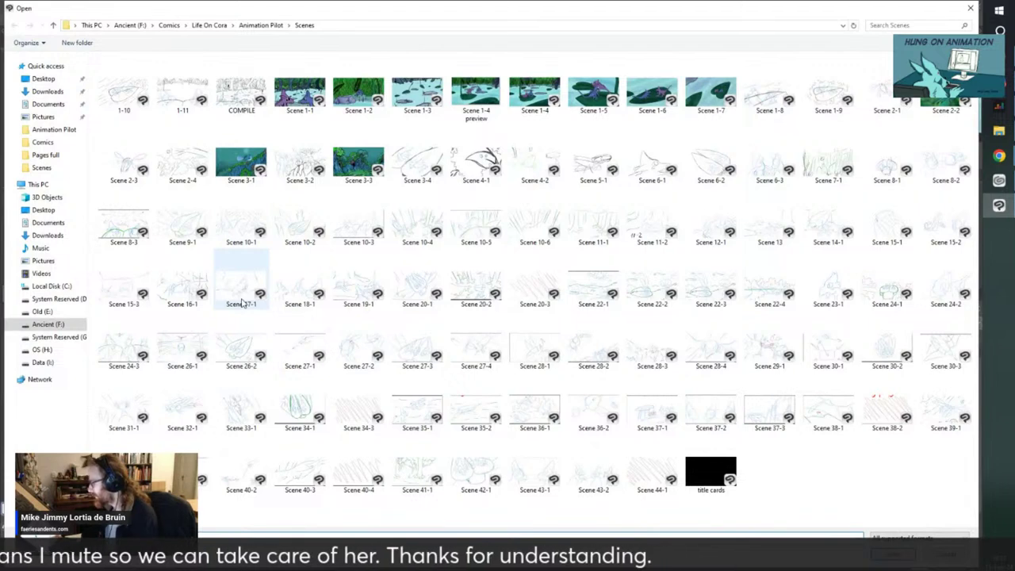
{"action": "left_click", "coordinate": [763, 109]}
{"action": "double_click", "coordinate": [765, 109]}
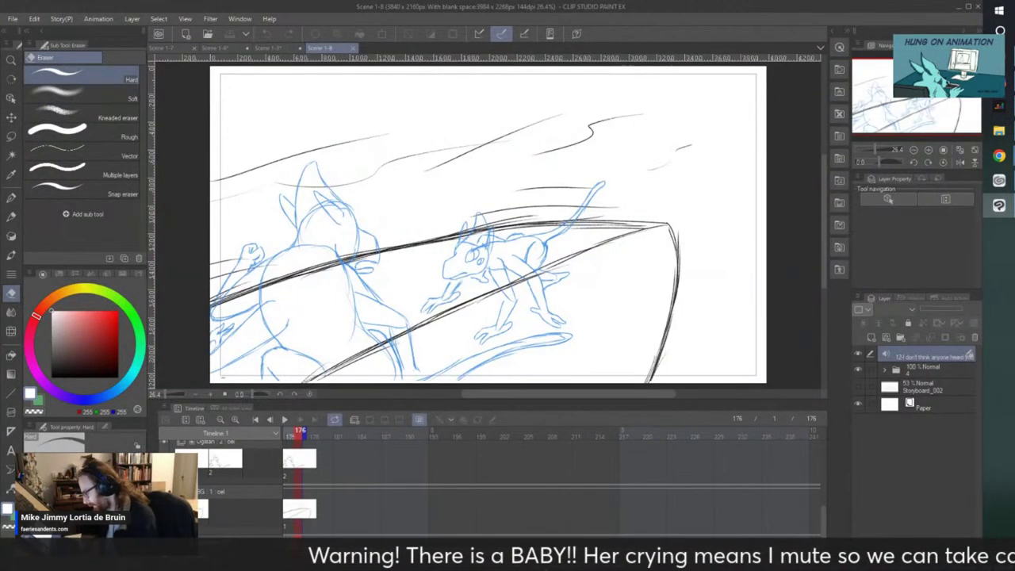
- Play back the rough animation of Scene 1-8, restarting it from the first frame to review the characters' movement
{"action": "left_click", "coordinate": [284, 420]}
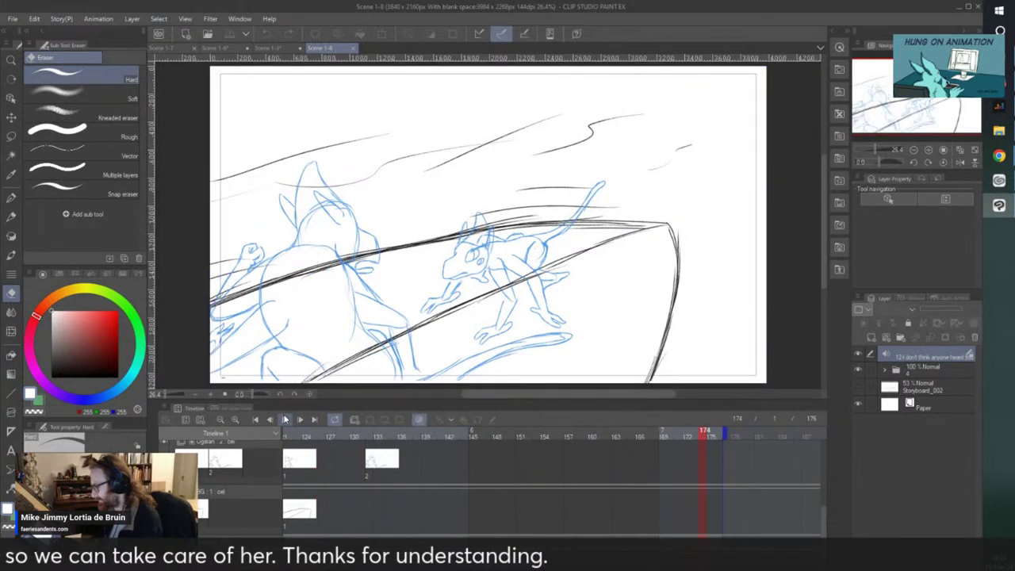
{"action": "left_click", "coordinate": [285, 419]}
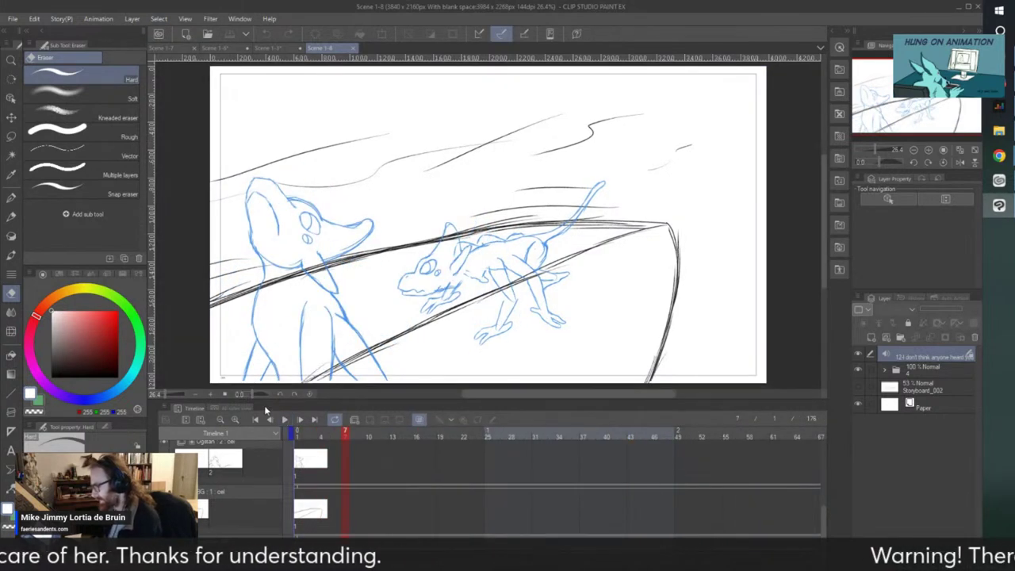
{"action": "left_click", "coordinate": [255, 419]}
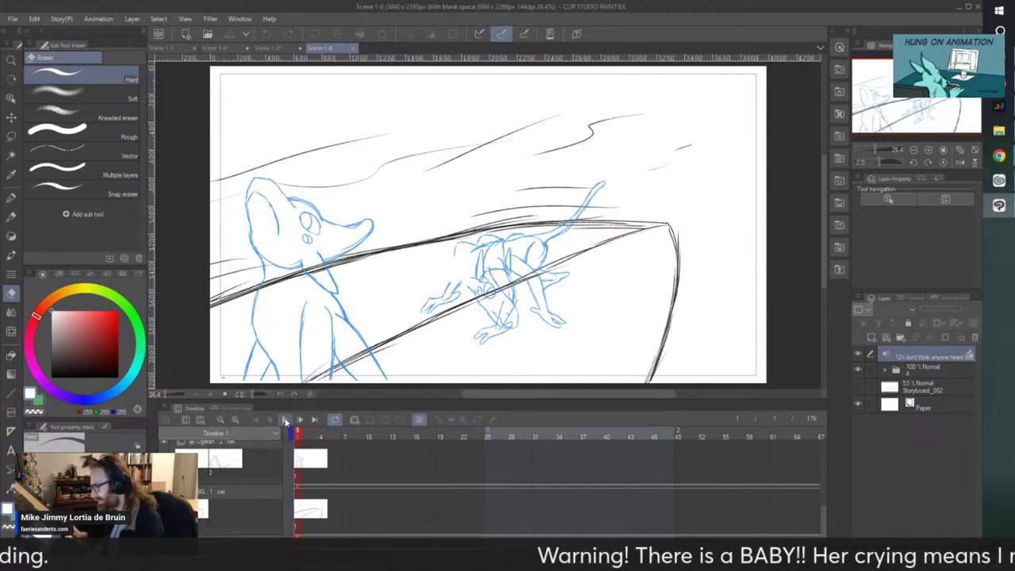
{"action": "left_click", "coordinate": [285, 420]}
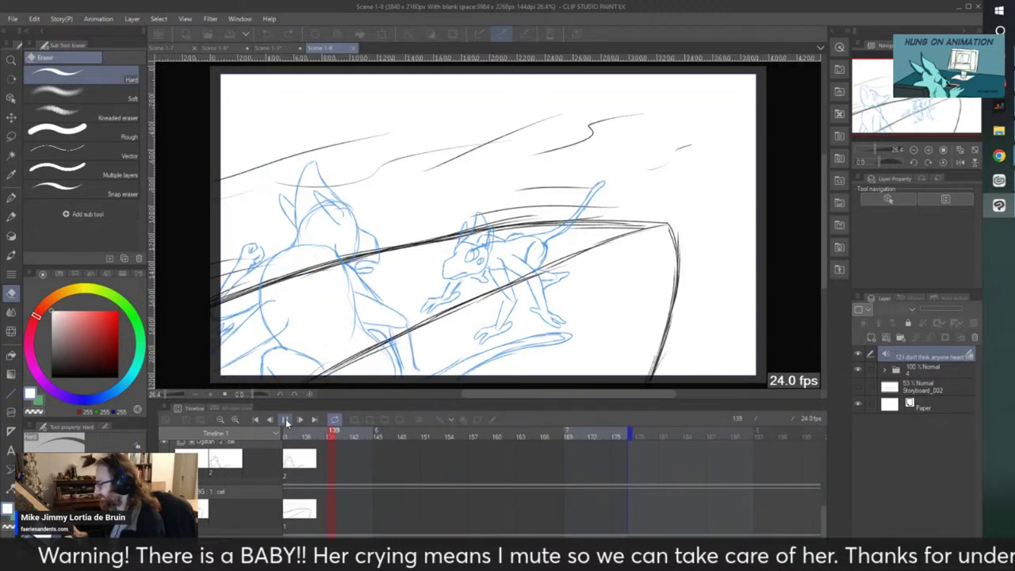
{"action": "left_click", "coordinate": [286, 420]}
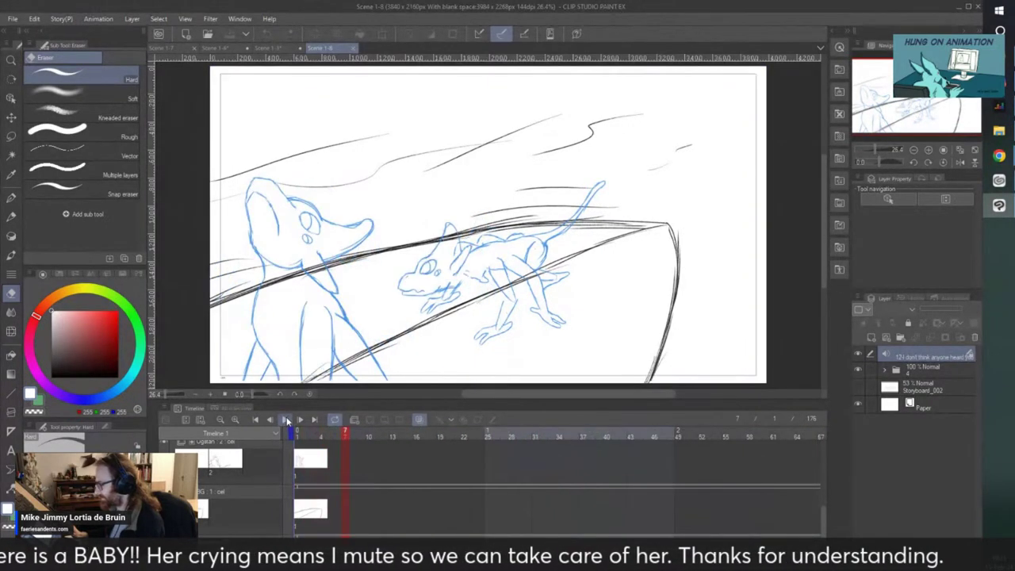
- Expand folder 4 in Scene 1-8 and toggle the Toyvan head folder's visibility off and on to identify its drawings
{"action": "left_click", "coordinate": [295, 460]}
{"action": "scroll", "coordinate": [599, 127], "scroll_direction": "down", "scroll_amount": 1}
{"action": "scroll", "coordinate": [493, 219], "scroll_direction": "down", "scroll_amount": 1}
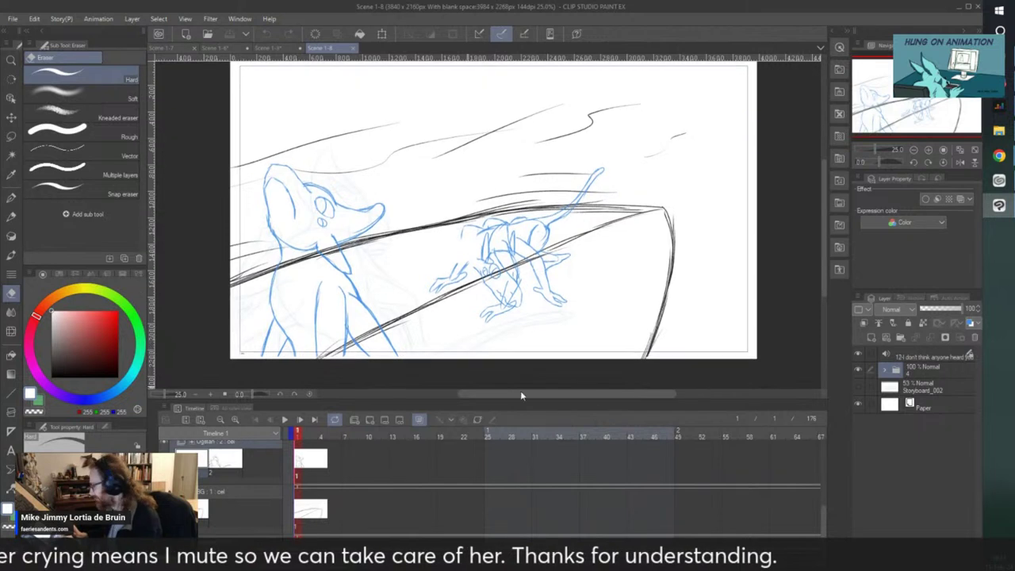
{"action": "left_click", "coordinate": [883, 371]}
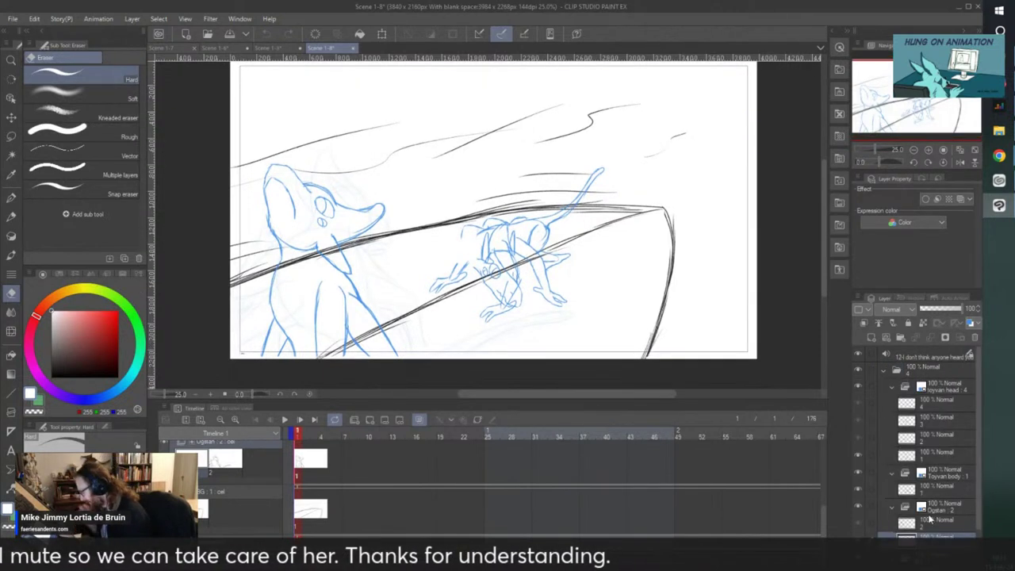
{"action": "left_click", "coordinate": [938, 387]}
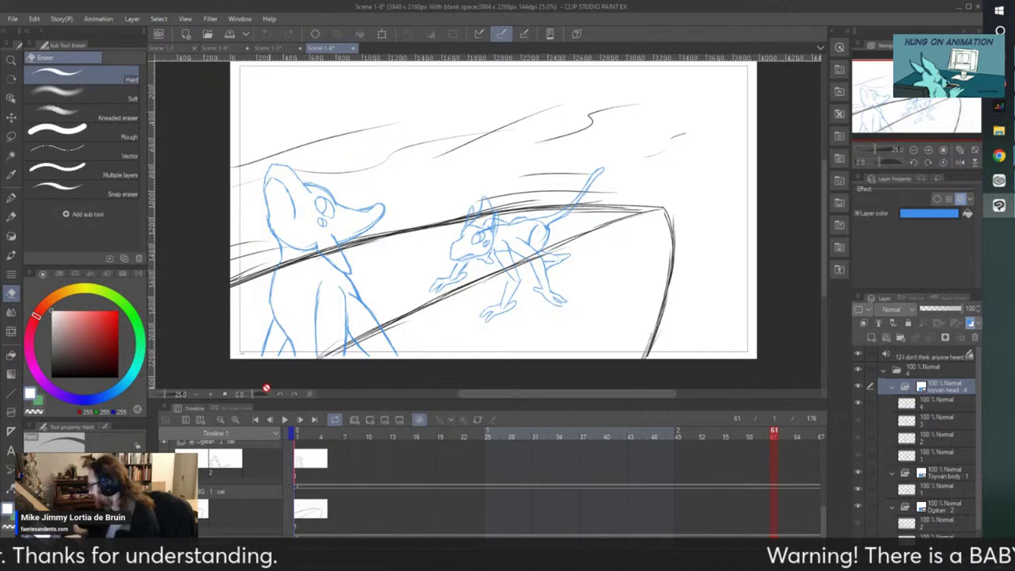
{"action": "left_click", "coordinate": [858, 386]}
{"action": "left_click", "coordinate": [859, 386]}
- Play Scene 1-8 from its start to check the head movement, and return the timeline to frame 1
{"action": "left_click", "coordinate": [296, 437]}
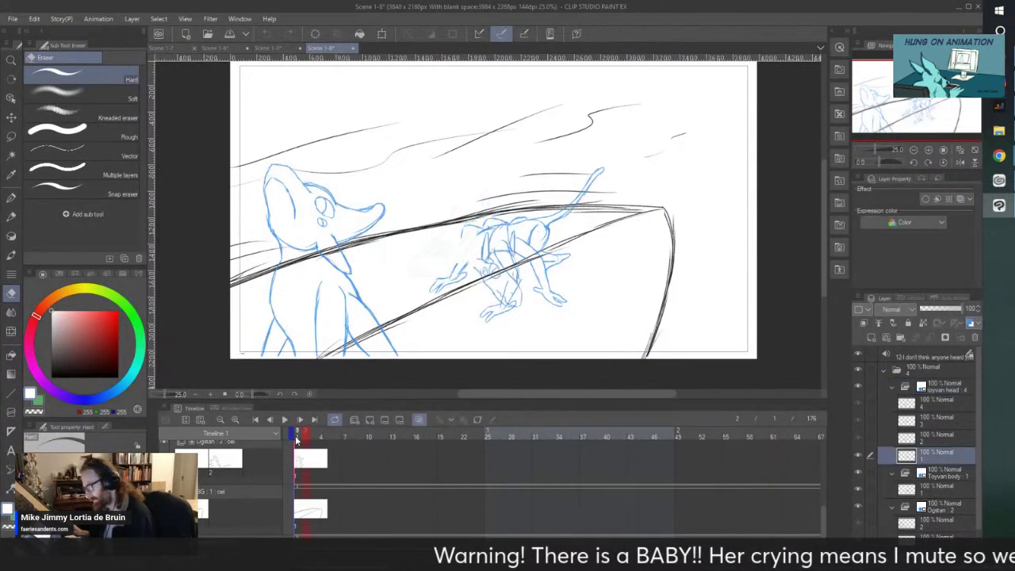
{"action": "left_click", "coordinate": [285, 420]}
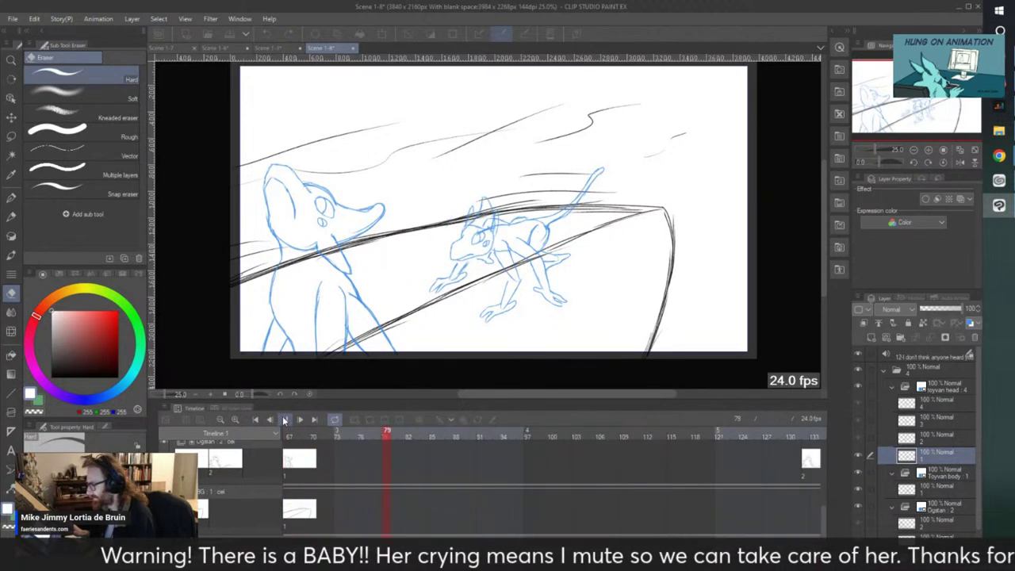
{"action": "left_click", "coordinate": [285, 421]}
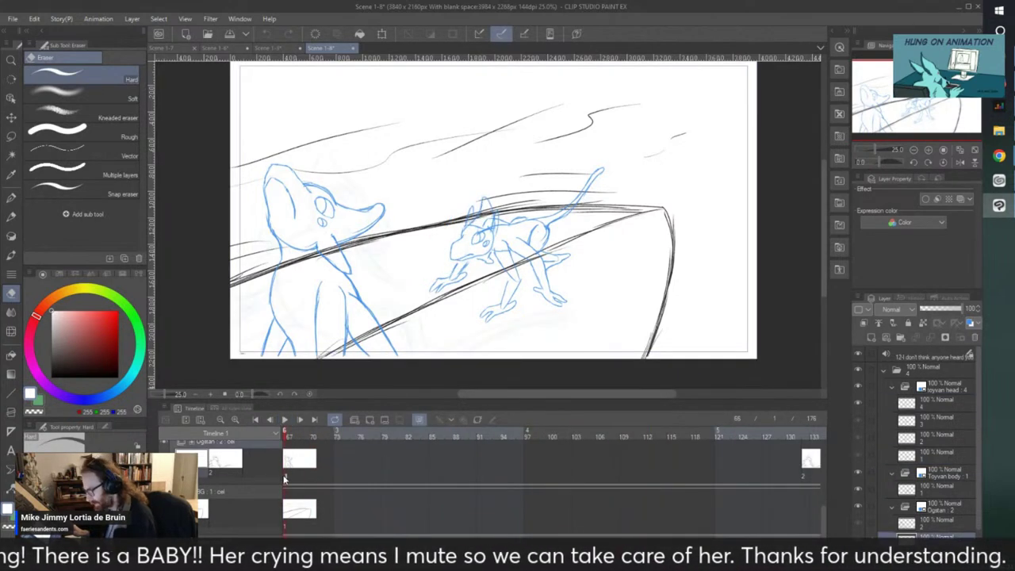
{"action": "scroll", "coordinate": [551, 476], "scroll_direction": "left", "scroll_amount": 5}
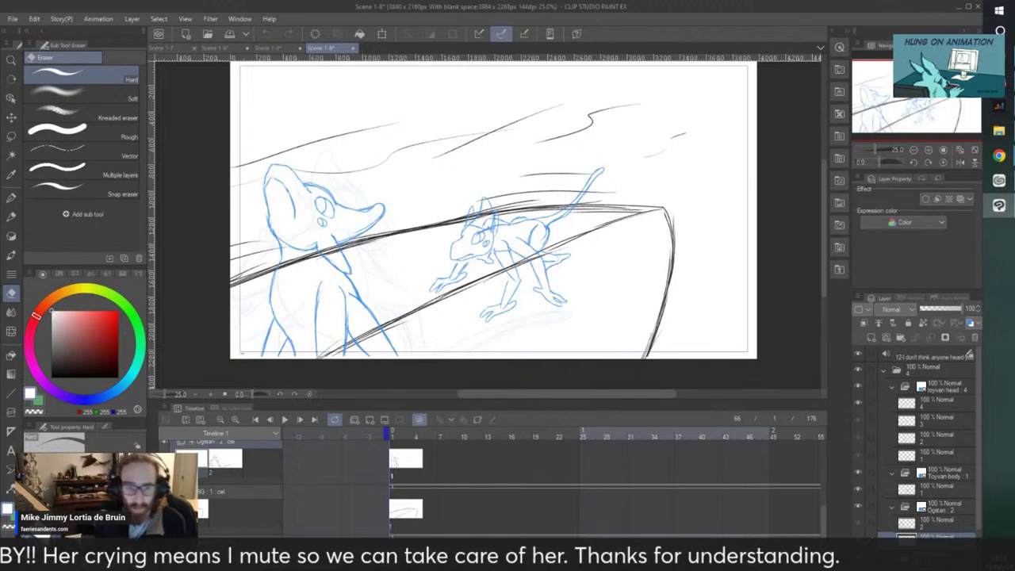
{"action": "key", "text": "alt+Tab"}
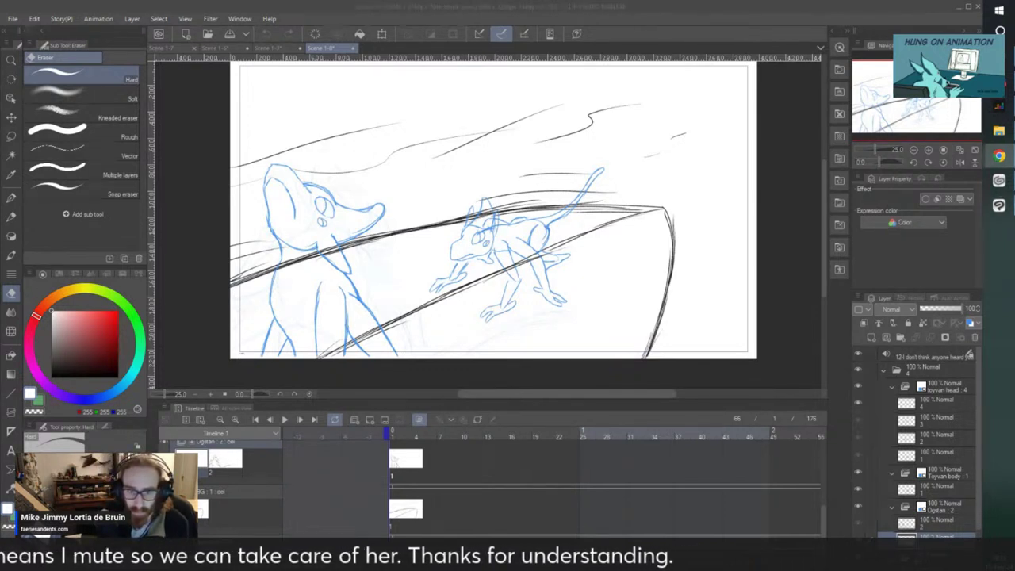
{"action": "left_click", "coordinate": [389, 439]}
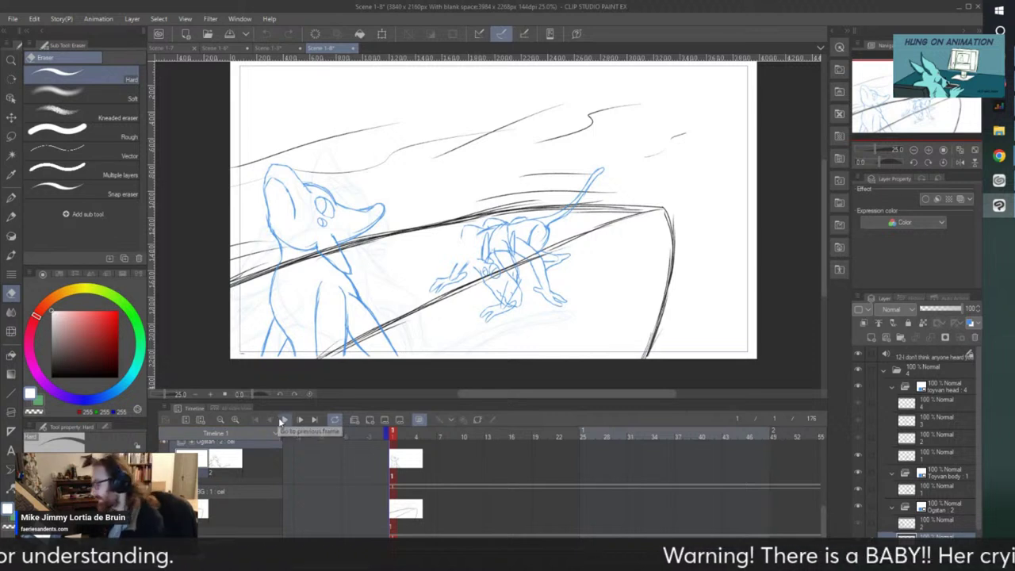
- Play back the scene's animation to review the current head poses
{"action": "left_click", "coordinate": [283, 421]}
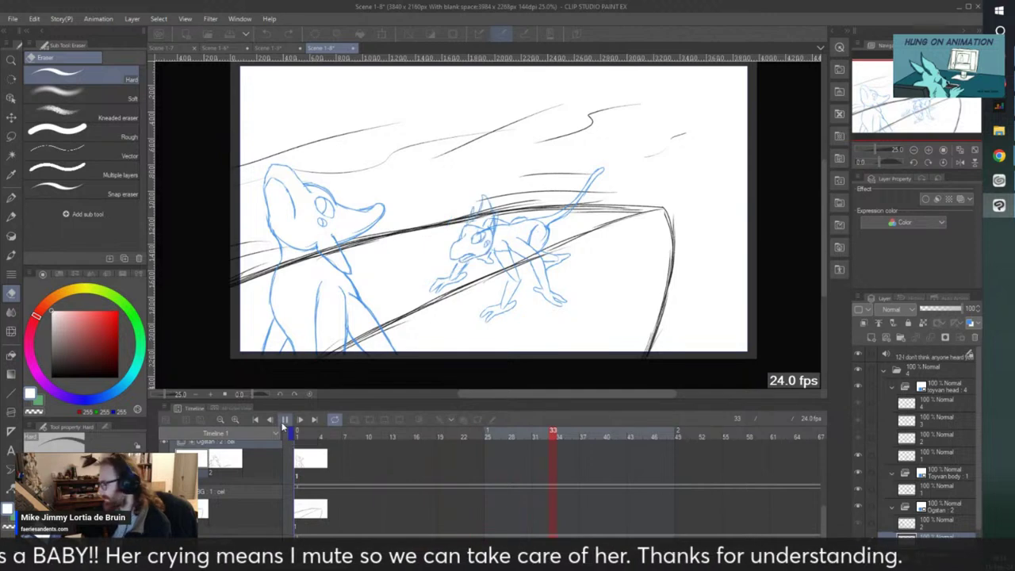
{"action": "left_click", "coordinate": [285, 419]}
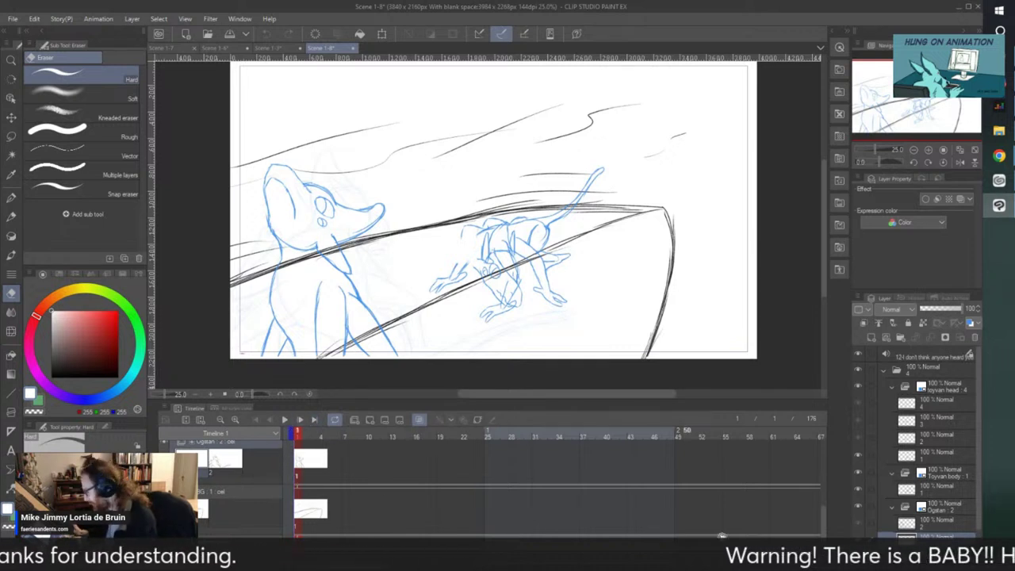
{"action": "left_click_drag", "start_coordinate": [821, 520], "coordinate": [822, 493]}
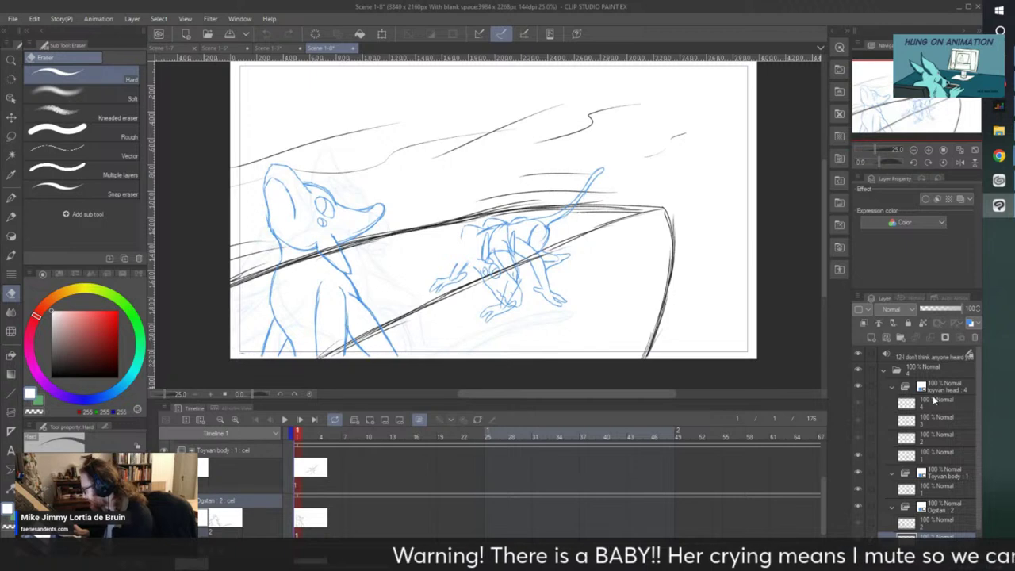
- Add a blank cel directly above cel 1 in the Toyvan head folder, and ready the sketch pencil ANIMATE in black
{"action": "left_click", "coordinate": [935, 452]}
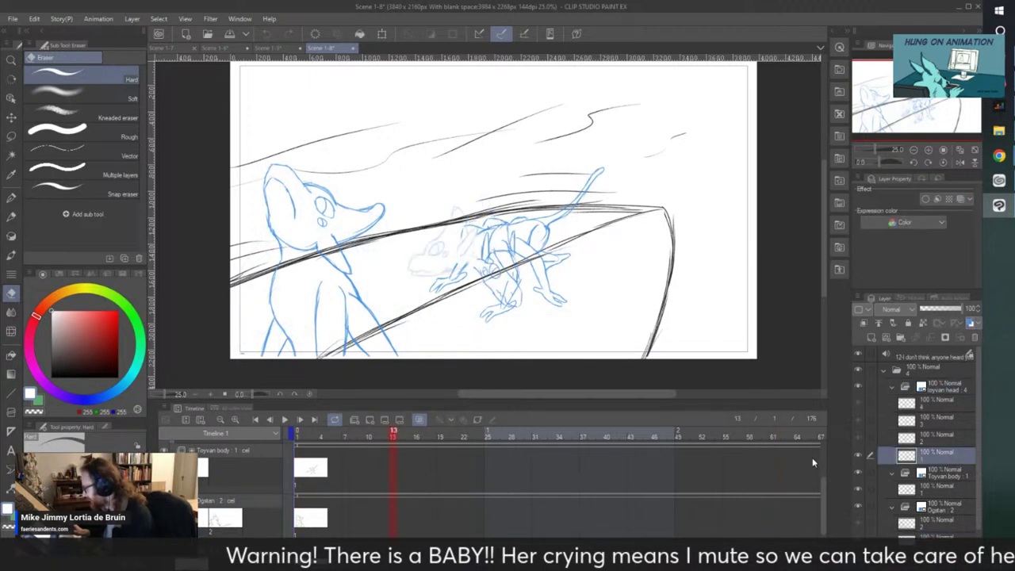
{"action": "scroll", "coordinate": [428, 263], "scroll_direction": "up", "scroll_amount": 3}
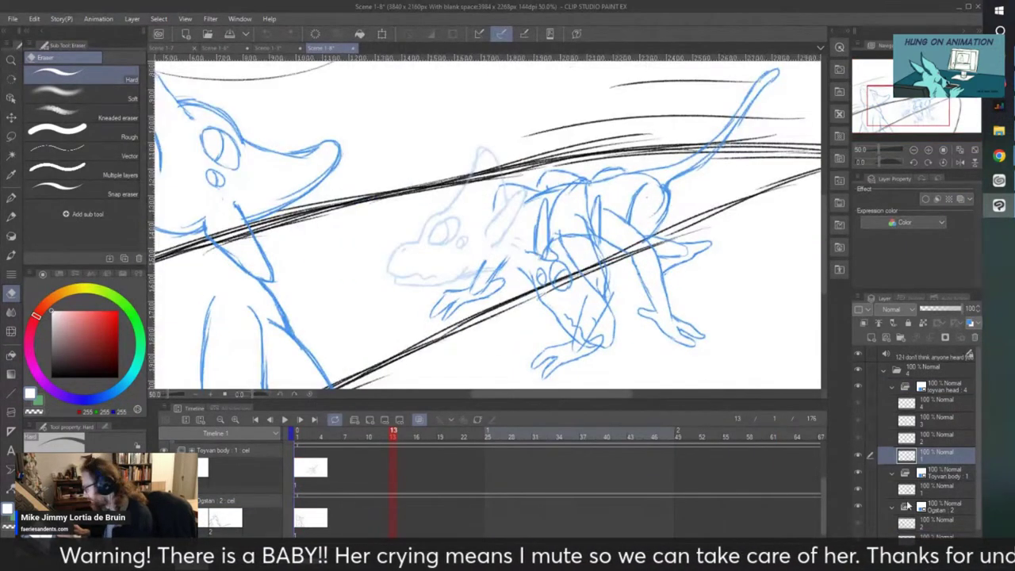
{"action": "left_click", "coordinate": [870, 338]}
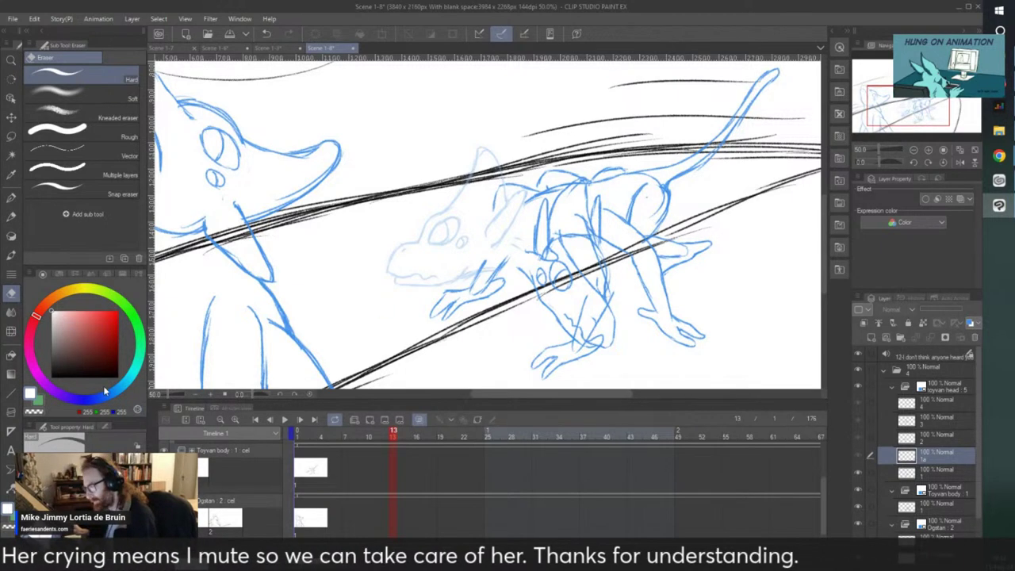
{"action": "scroll", "coordinate": [536, 220], "scroll_direction": "up", "scroll_amount": 1}
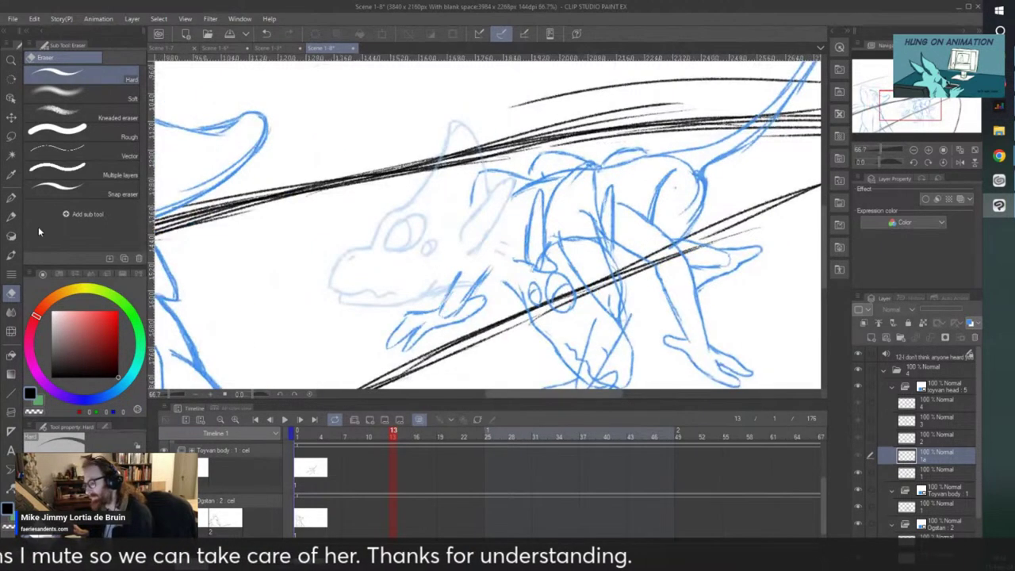
{"action": "left_click", "coordinate": [11, 217]}
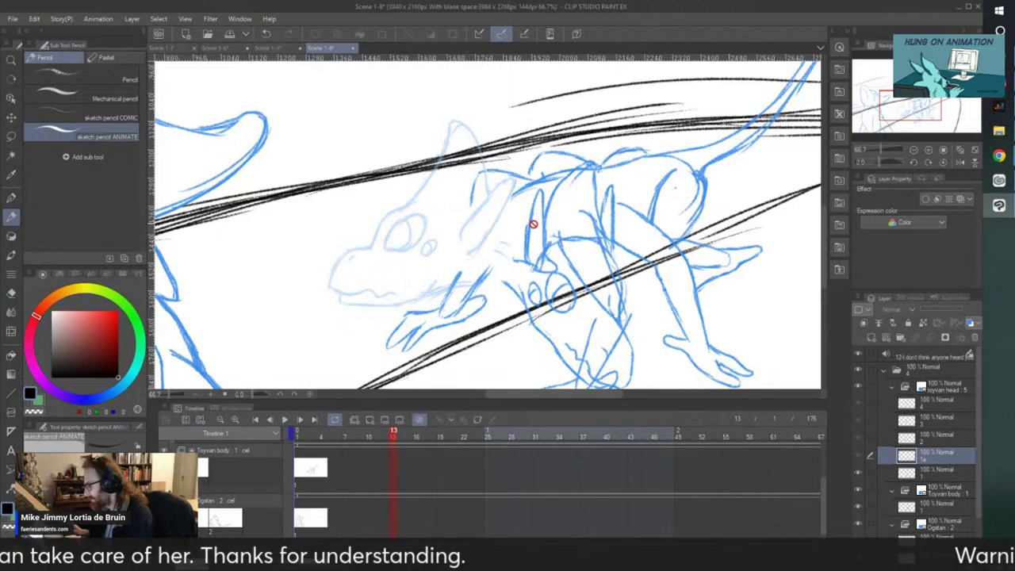
{"action": "scroll", "coordinate": [533, 224], "scroll_direction": "down", "scroll_amount": 1}
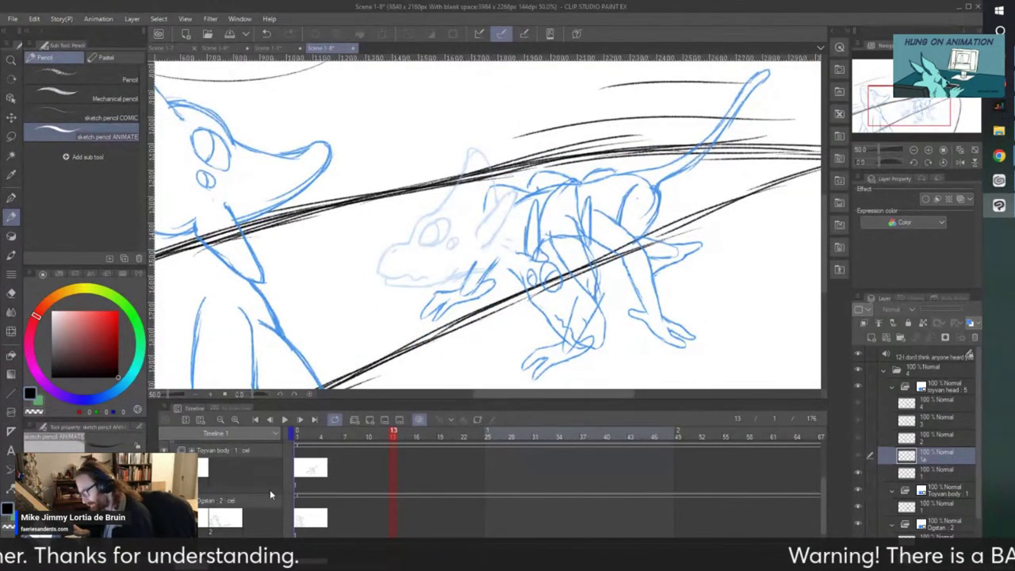
- Assign cel 1a to frame 3 of the Toyvan head track
{"action": "left_click_drag", "start_coordinate": [823, 504], "coordinate": [823, 466]}
{"action": "left_click", "coordinate": [306, 493]}
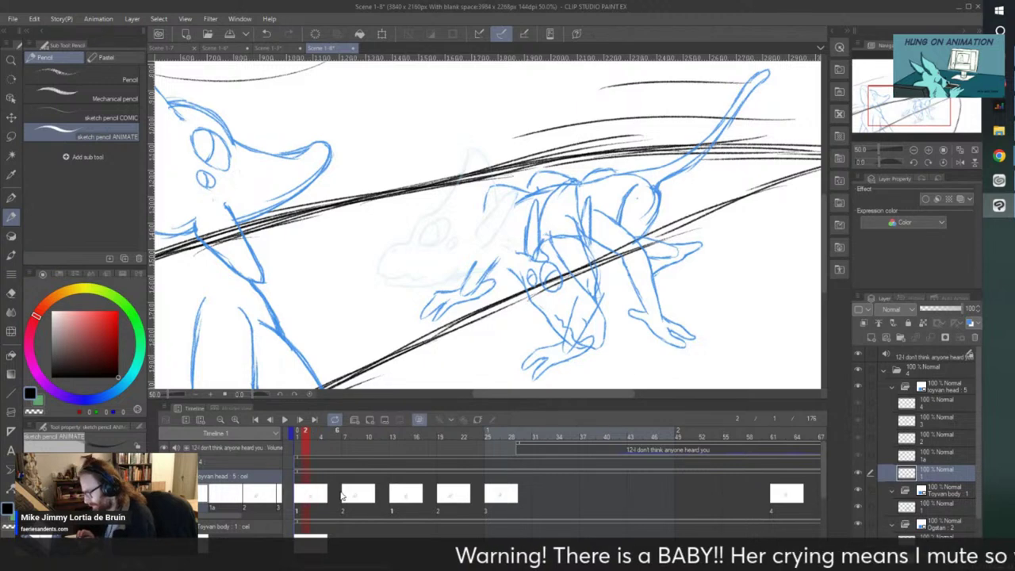
{"action": "left_click", "coordinate": [341, 496]}
{"action": "left_click", "coordinate": [313, 489]}
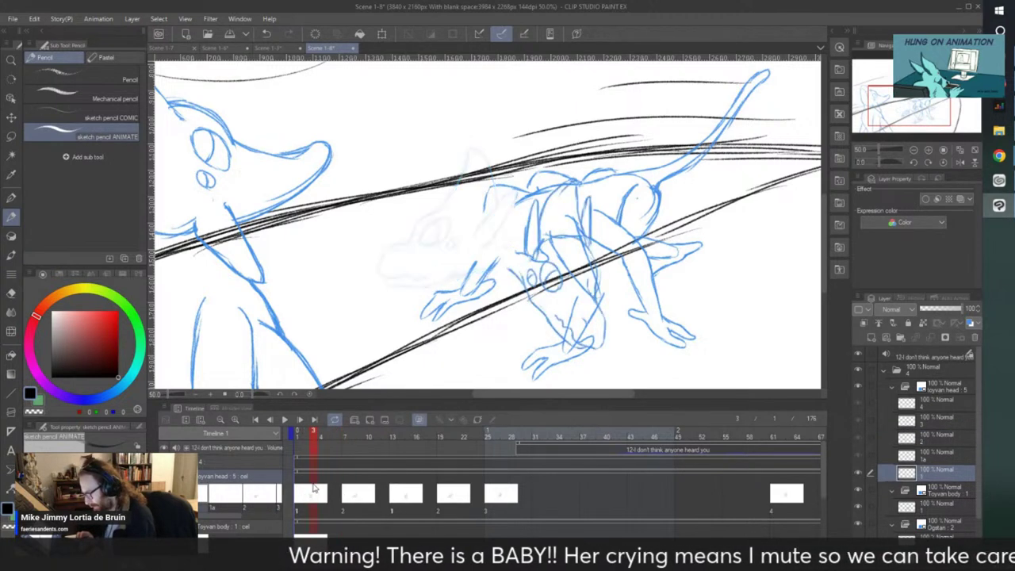
{"action": "right_click", "coordinate": [313, 489]}
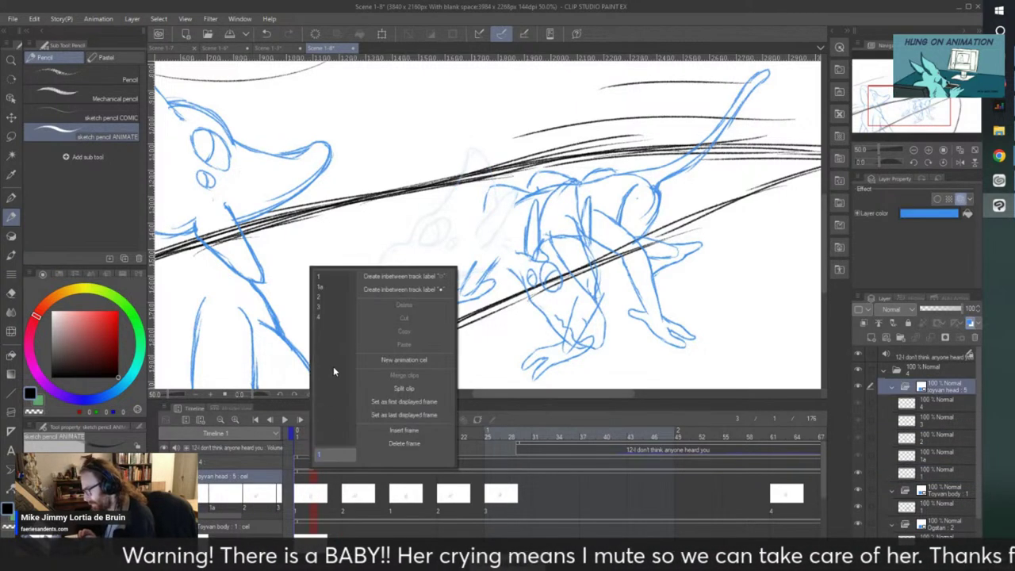
{"action": "left_click", "coordinate": [321, 287]}
- Sketch the lowered head on cel 1a, with a round skull, two ears and a muzzle pointing down
{"action": "scroll", "coordinate": [423, 175], "scroll_direction": "up", "scroll_amount": 2}
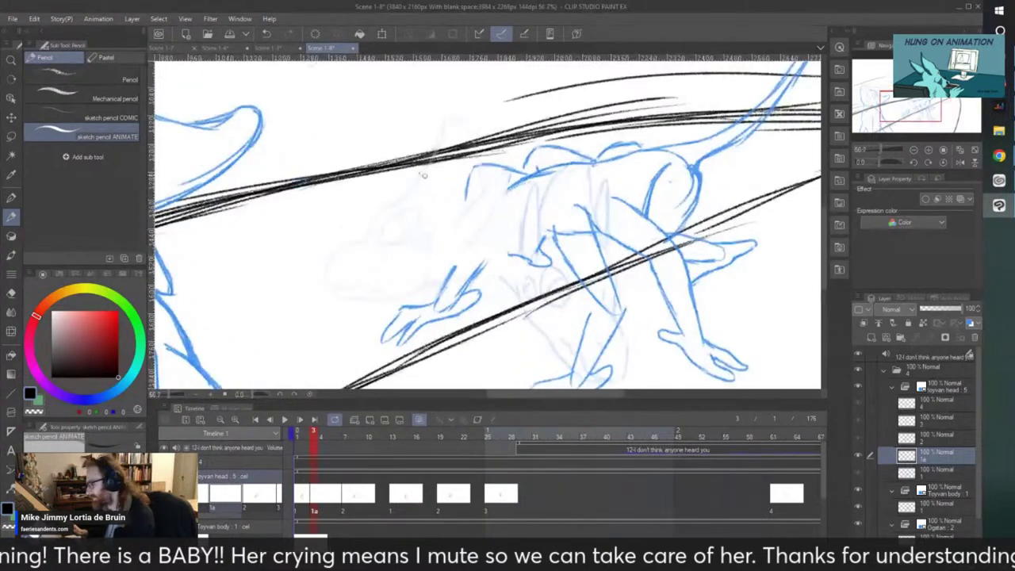
{"action": "mouse_move", "coordinate": [499, 298]}
{"action": "left_mouse_down"}
{"action": "mouse_move", "coordinate": [503, 229]}
{"action": "mouse_move", "coordinate": [457, 269]}
{"action": "mouse_move", "coordinate": [539, 285]}
{"action": "mouse_move", "coordinate": [487, 230]}
{"action": "mouse_move", "coordinate": [515, 319]}
{"action": "mouse_move", "coordinate": [471, 230]}
{"action": "mouse_move", "coordinate": [452, 264]}
{"action": "mouse_move", "coordinate": [475, 323]}
{"action": "mouse_move", "coordinate": [523, 329]}
{"action": "mouse_move", "coordinate": [513, 242]}
{"action": "mouse_move", "coordinate": [446, 287]}
{"action": "left_mouse_up"}
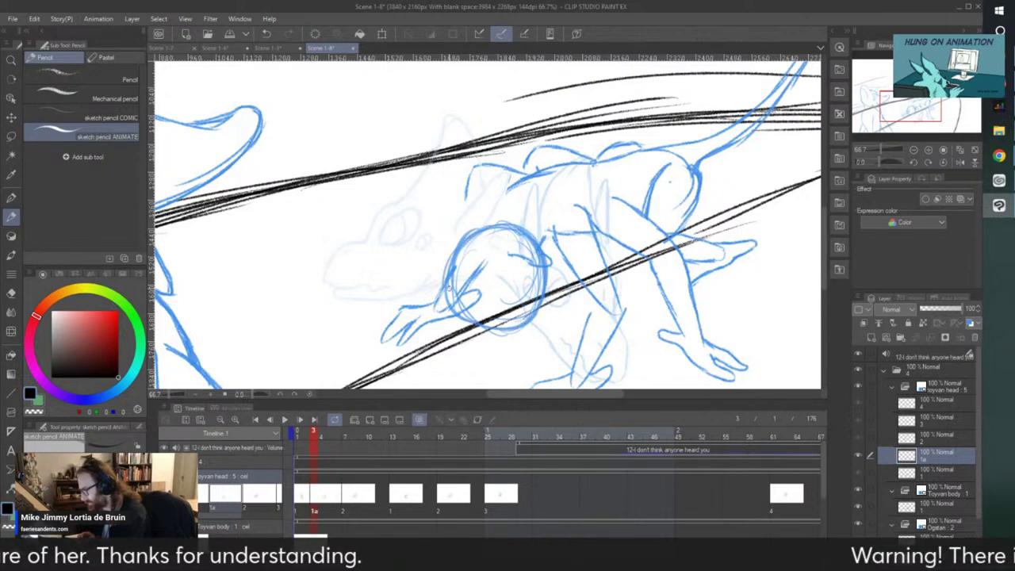
{"action": "left_click_drag", "start_coordinate": [498, 168], "coordinate": [471, 229]}
{"action": "left_click_drag", "start_coordinate": [502, 152], "coordinate": [489, 199]}
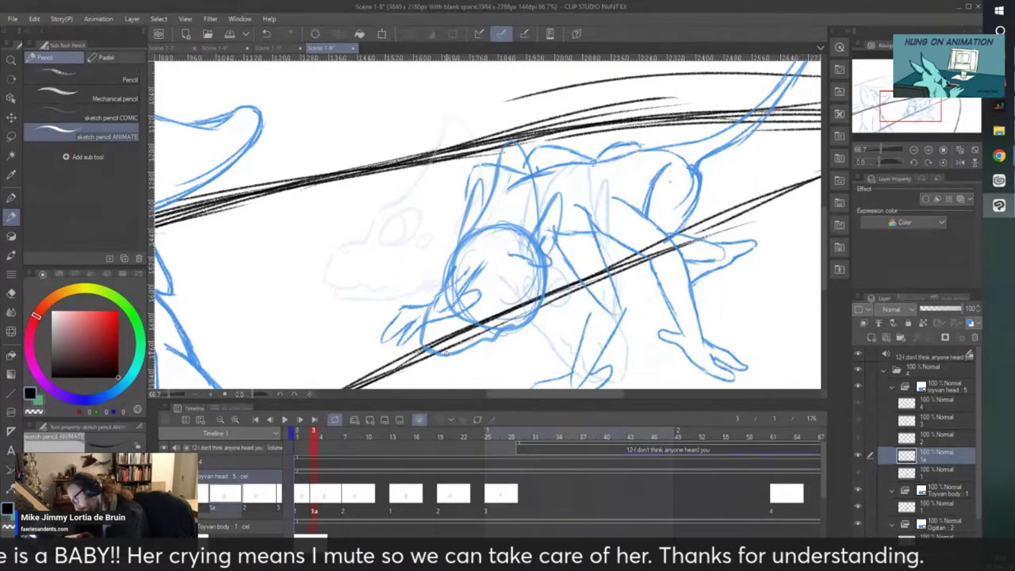
{"action": "left_click_drag", "start_coordinate": [447, 356], "coordinate": [523, 330]}
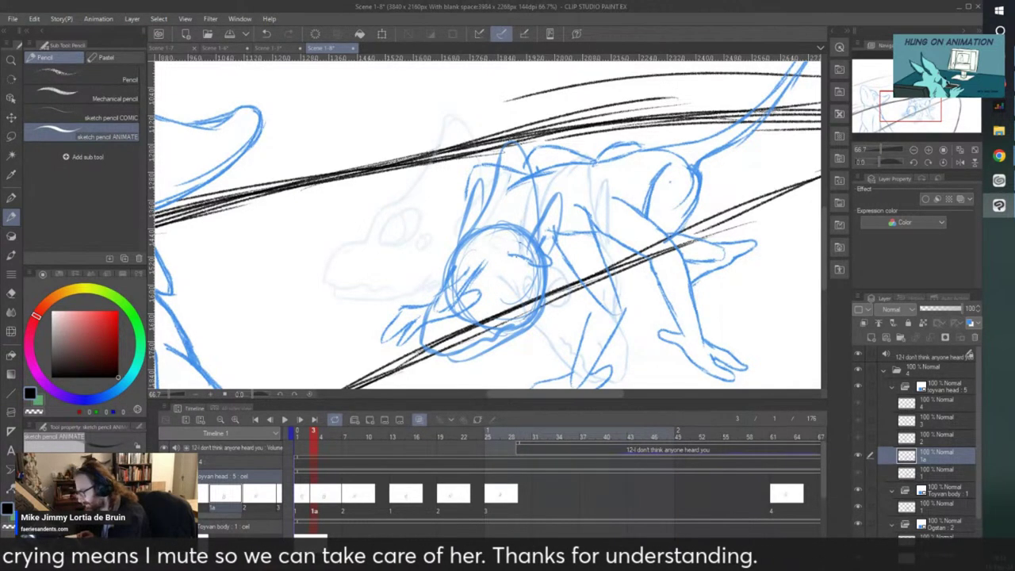
- Draw the large oval eye with its pupil and the small circle beside it on the lowered head
{"action": "scroll", "coordinate": [496, 275], "scroll_direction": "up", "scroll_amount": 2}
{"action": "mouse_move", "coordinate": [508, 318]}
{"action": "left_mouse_down"}
{"action": "mouse_move", "coordinate": [528, 238]}
{"action": "mouse_move", "coordinate": [496, 272]}
{"action": "mouse_move", "coordinate": [500, 314]}
{"action": "mouse_move", "coordinate": [495, 280]}
{"action": "mouse_move", "coordinate": [524, 237]}
{"action": "mouse_move", "coordinate": [545, 248]}
{"action": "mouse_move", "coordinate": [533, 311]}
{"action": "mouse_move", "coordinate": [507, 284]}
{"action": "mouse_move", "coordinate": [520, 311]}
{"action": "mouse_move", "coordinate": [531, 273]}
{"action": "mouse_move", "coordinate": [522, 251]}
{"action": "left_mouse_up"}
{"action": "mouse_move", "coordinate": [561, 326]}
{"action": "left_mouse_down"}
{"action": "mouse_move", "coordinate": [566, 295]}
{"action": "mouse_move", "coordinate": [564, 303]}
{"action": "left_mouse_up"}
{"action": "scroll", "coordinate": [562, 293], "scroll_direction": "down", "scroll_amount": 3}
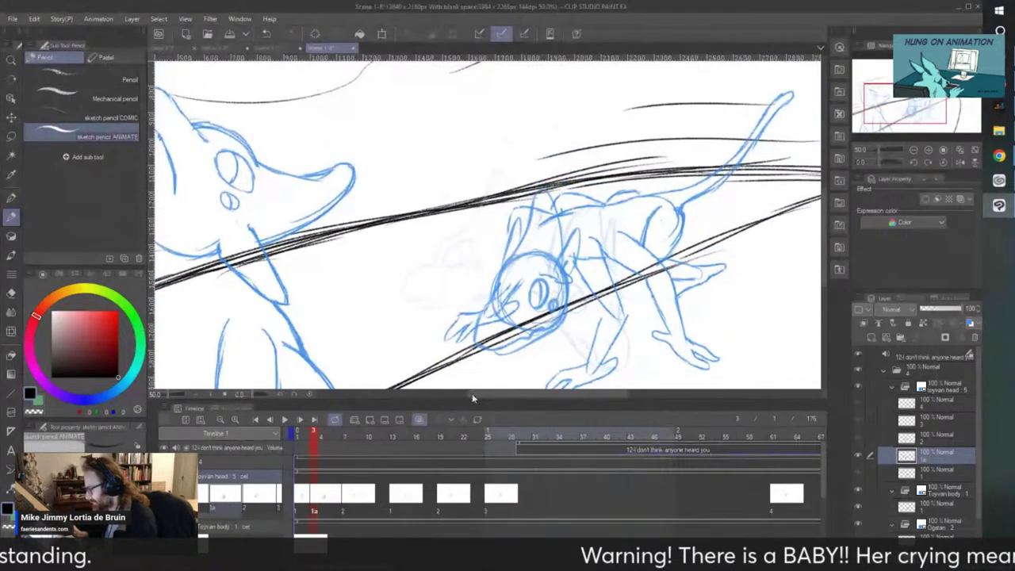
{"action": "scroll", "coordinate": [507, 334], "scroll_direction": "up", "scroll_amount": 2}
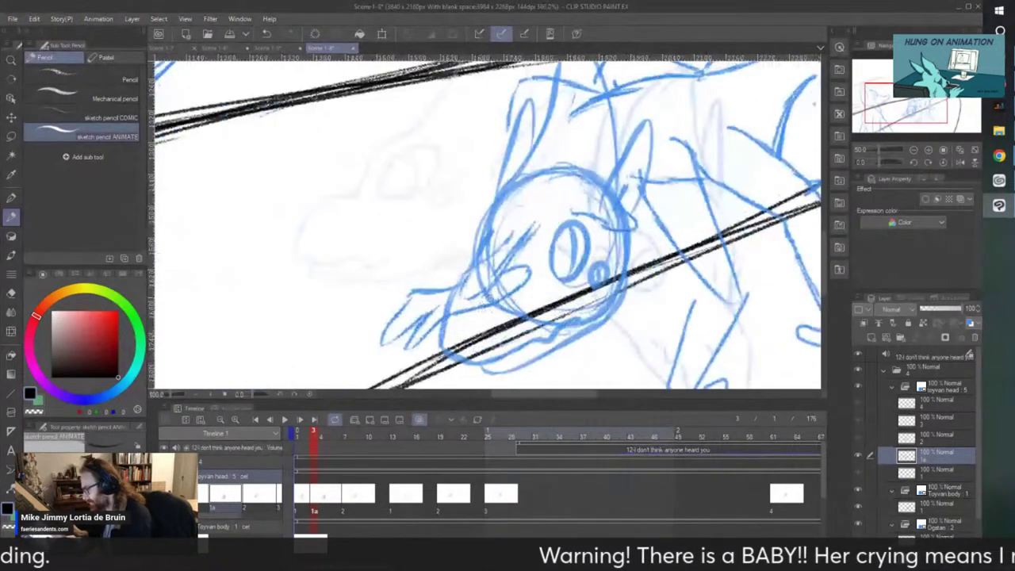
- Create a new animation cel at frame 5 of the Toyvan head track
{"action": "right_click", "coordinate": [331, 497]}
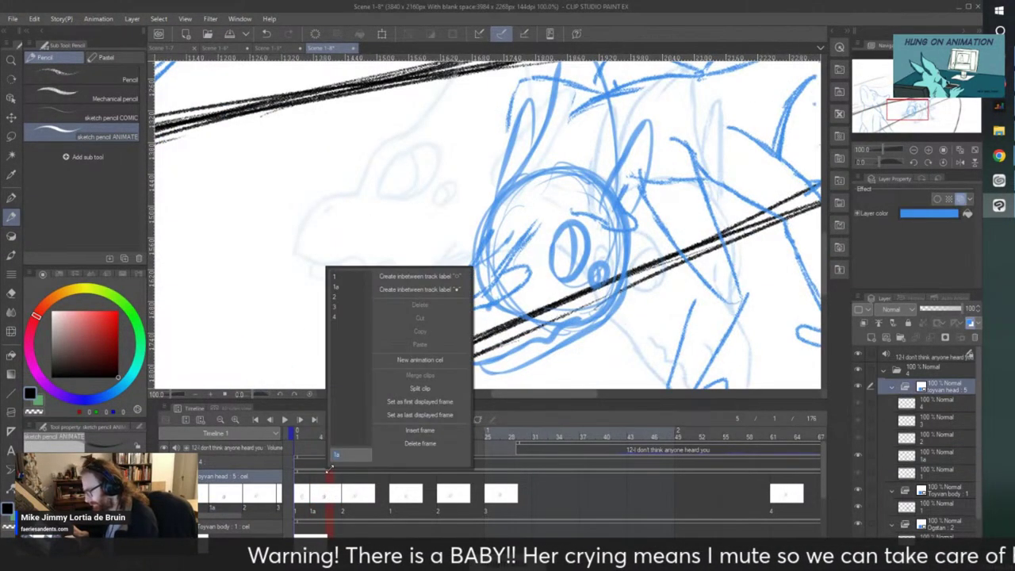
{"action": "left_click", "coordinate": [349, 444]}
- Sketch the head circle and the tall back-swept ear on cel 1b, using the ghosted neighbouring poses as guides
{"action": "scroll", "coordinate": [352, 338], "scroll_direction": "down", "scroll_amount": 1}
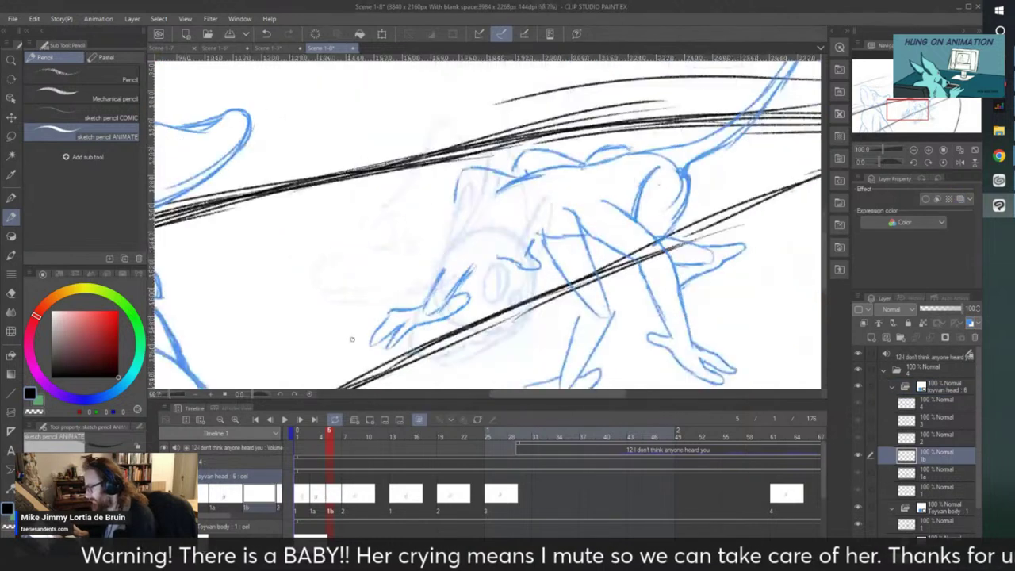
{"action": "scroll", "coordinate": [444, 227], "scroll_direction": "up", "scroll_amount": 1}
{"action": "scroll", "coordinate": [345, 251], "scroll_direction": "down", "scroll_amount": 1}
{"action": "scroll", "coordinate": [353, 275], "scroll_direction": "up", "scroll_amount": 2}
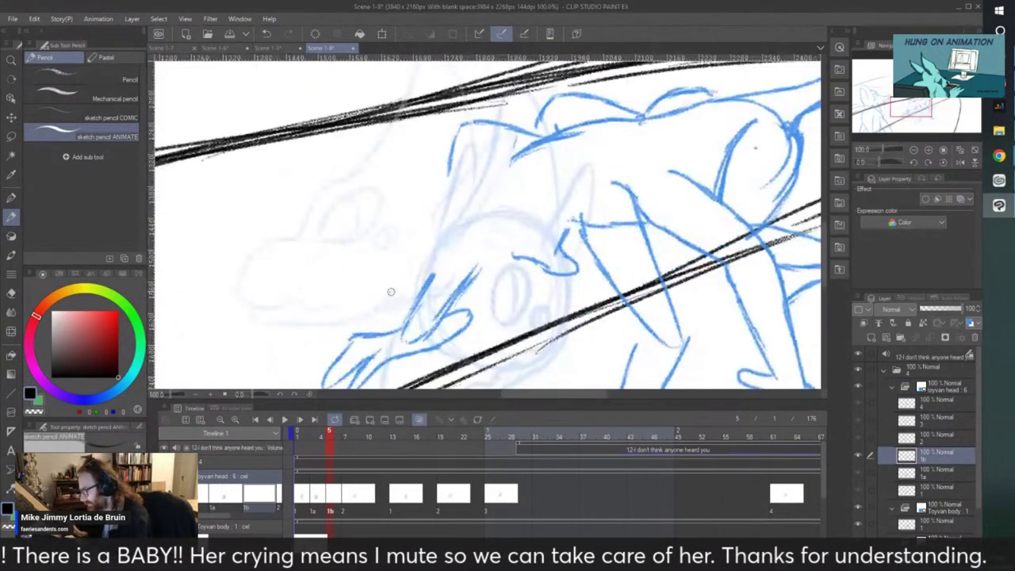
{"action": "mouse_move", "coordinate": [384, 336]}
{"action": "left_mouse_down"}
{"action": "mouse_move", "coordinate": [434, 247]}
{"action": "mouse_move", "coordinate": [355, 239]}
{"action": "mouse_move", "coordinate": [331, 317]}
{"action": "mouse_move", "coordinate": [372, 220]}
{"action": "mouse_move", "coordinate": [428, 311]}
{"action": "mouse_move", "coordinate": [336, 322]}
{"action": "mouse_move", "coordinate": [412, 325]}
{"action": "mouse_move", "coordinate": [415, 182]}
{"action": "mouse_move", "coordinate": [425, 252]}
{"action": "mouse_move", "coordinate": [409, 255]}
{"action": "mouse_move", "coordinate": [466, 233]}
{"action": "left_mouse_up"}
{"action": "scroll", "coordinate": [366, 224], "scroll_direction": "up", "scroll_amount": 1}
{"action": "scroll", "coordinate": [371, 216], "scroll_direction": "down", "scroll_amount": 1}
{"action": "scroll", "coordinate": [370, 214], "scroll_direction": "down", "scroll_amount": 3}
{"action": "scroll", "coordinate": [408, 252], "scroll_direction": "up", "scroll_amount": 3}
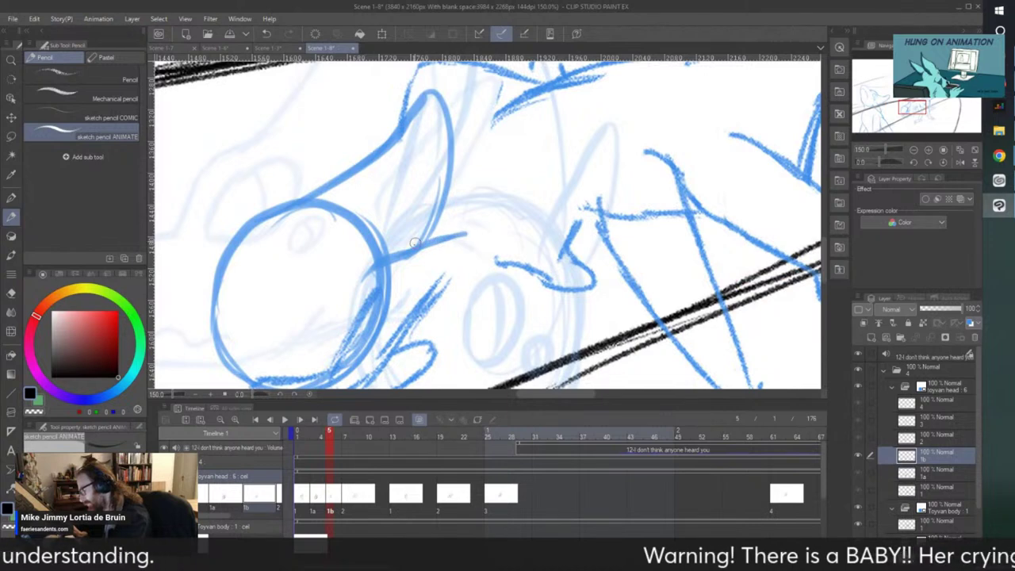
- Undo the last stroke behind the head, redraw the lower ear there and add the far ear's line above the skull
{"action": "key", "text": "ctrl+z"}
{"action": "key", "text": "ctrl+z"}
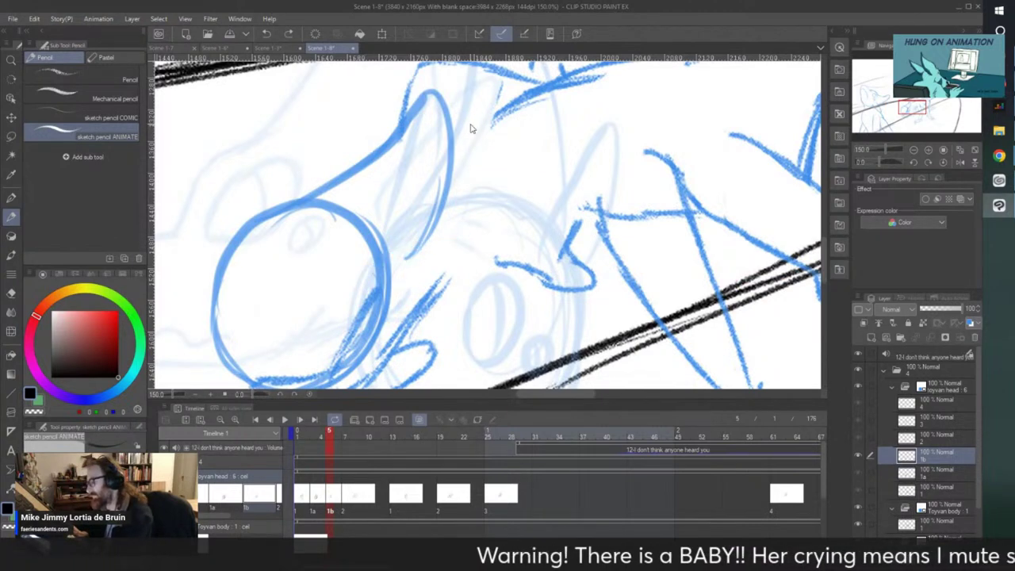
{"action": "mouse_move", "coordinate": [394, 256]}
{"action": "left_mouse_down"}
{"action": "mouse_move", "coordinate": [485, 200]}
{"action": "mouse_move", "coordinate": [390, 265]}
{"action": "left_mouse_up"}
{"action": "mouse_move", "coordinate": [276, 204]}
{"action": "left_mouse_down"}
{"action": "mouse_move", "coordinate": [342, 152]}
{"action": "mouse_move", "coordinate": [338, 181]}
{"action": "left_mouse_up"}
- Draw the muzzle on cel 1b, with its bridge, rounded snout, wavy mouth line and lower jaw
{"action": "scroll", "coordinate": [305, 91], "scroll_direction": "down", "scroll_amount": 2}
{"action": "scroll", "coordinate": [252, 178], "scroll_direction": "up", "scroll_amount": 1}
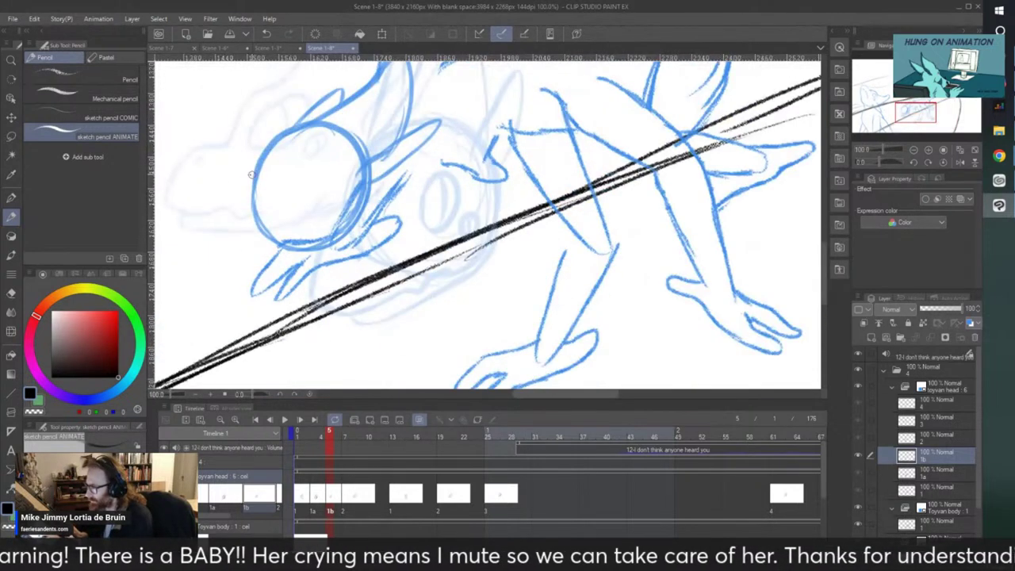
{"action": "left_click_drag", "start_coordinate": [240, 188], "coordinate": [217, 197]}
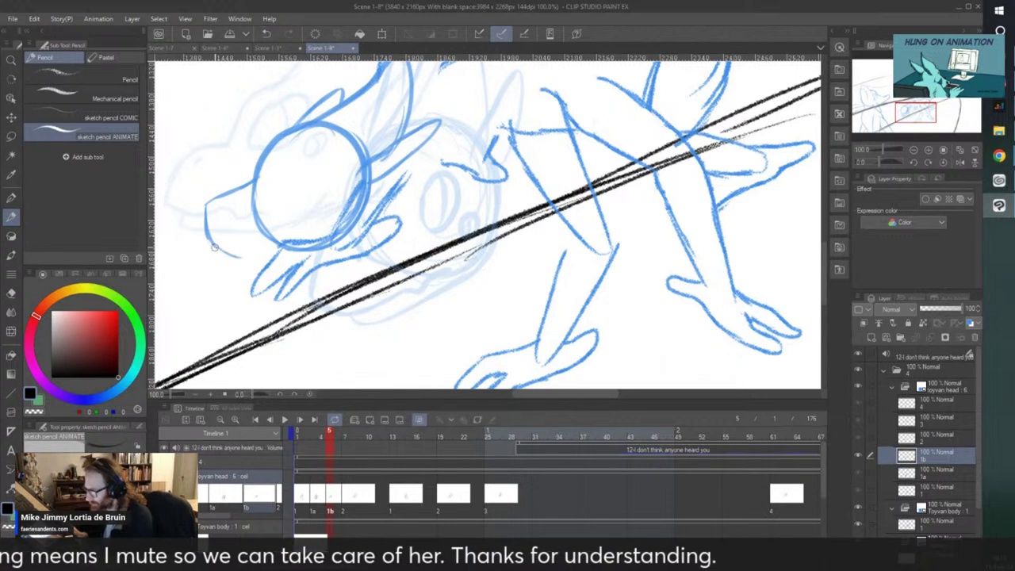
{"action": "left_click_drag", "start_coordinate": [209, 244], "coordinate": [292, 253]}
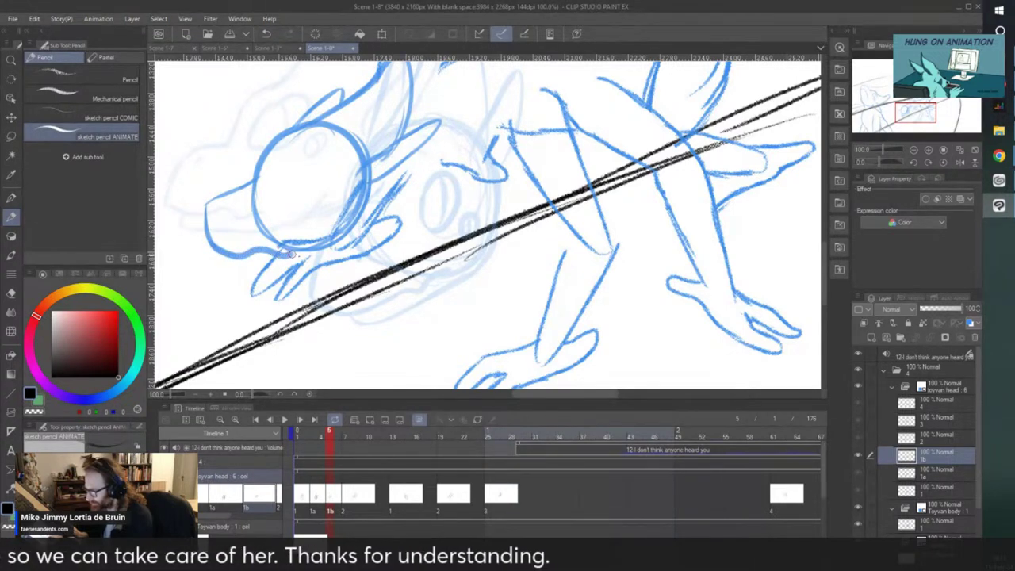
{"action": "mouse_move", "coordinate": [227, 254]}
{"action": "left_mouse_down"}
{"action": "mouse_move", "coordinate": [330, 266]}
{"action": "mouse_move", "coordinate": [283, 266]}
{"action": "mouse_move", "coordinate": [336, 254]}
{"action": "left_mouse_up"}
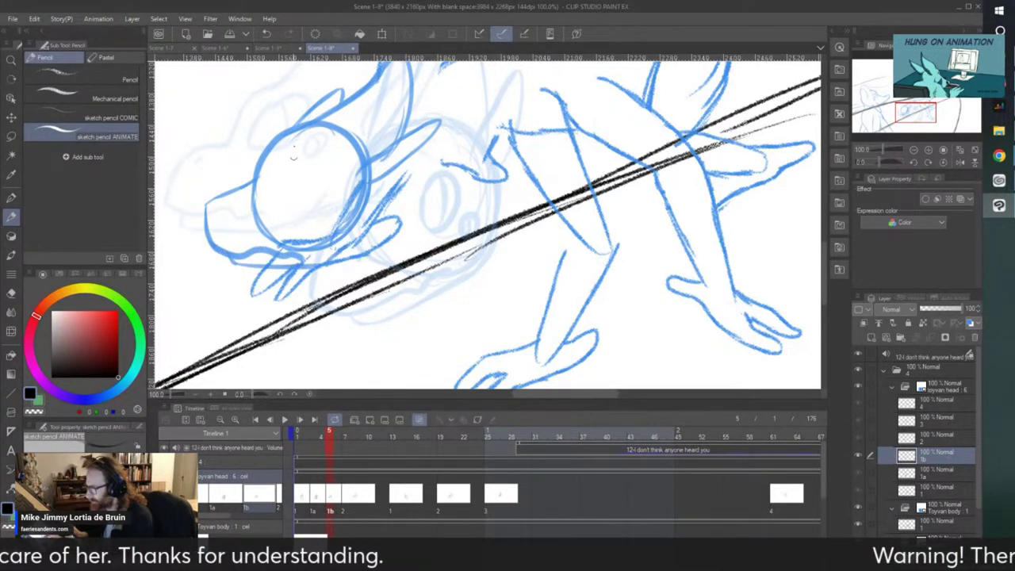
- Draw the round eye with its pupil and the small circle below it on cel 1b
{"action": "mouse_move", "coordinate": [325, 191]}
{"action": "left_mouse_down"}
{"action": "mouse_move", "coordinate": [303, 163]}
{"action": "mouse_move", "coordinate": [295, 168]}
{"action": "mouse_move", "coordinate": [319, 200]}
{"action": "mouse_move", "coordinate": [331, 170]}
{"action": "mouse_move", "coordinate": [310, 160]}
{"action": "mouse_move", "coordinate": [292, 173]}
{"action": "mouse_move", "coordinate": [319, 161]}
{"action": "mouse_move", "coordinate": [308, 194]}
{"action": "mouse_move", "coordinate": [340, 207]}
{"action": "left_mouse_up"}
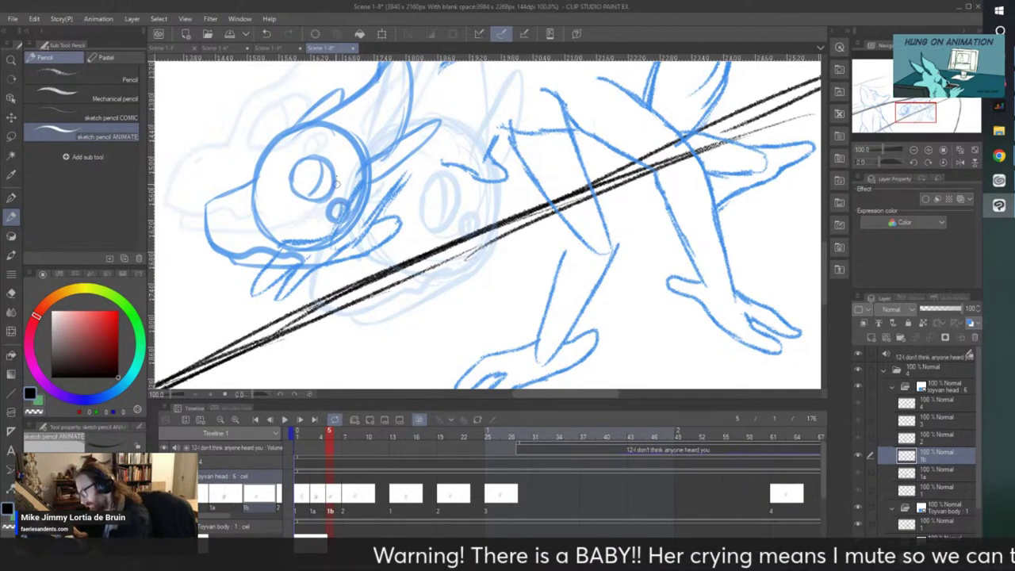
{"action": "scroll", "coordinate": [278, 132], "scroll_direction": "down", "scroll_amount": 3}
{"action": "scroll", "coordinate": [240, 127], "scroll_direction": "up", "scroll_amount": 2}
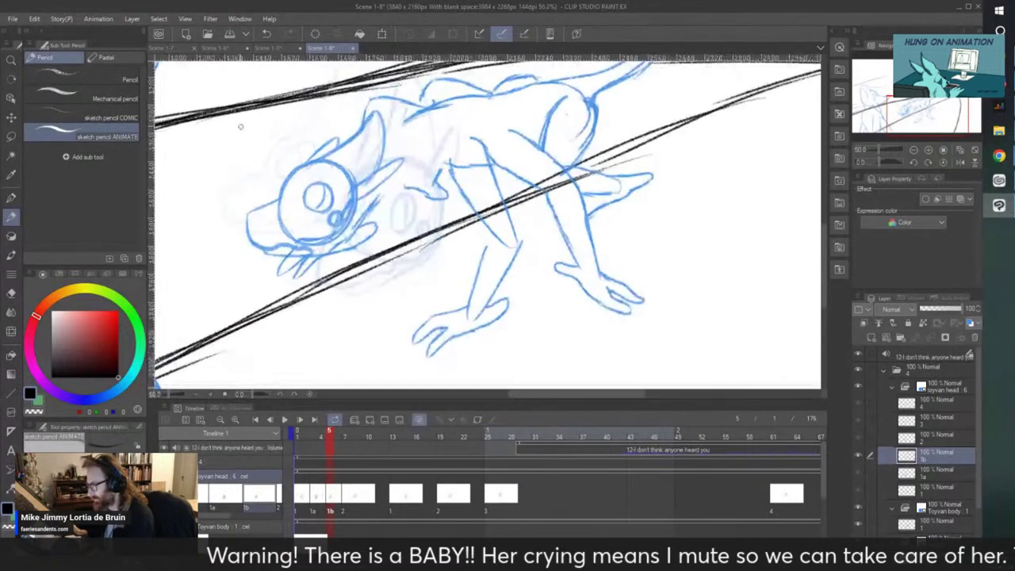
- Thicken the outlines of the large eye and the small circle beside it on the head cel at frame 1
{"action": "left_click", "coordinate": [299, 496]}
{"action": "scroll", "coordinate": [465, 255], "scroll_direction": "up", "scroll_amount": 3}
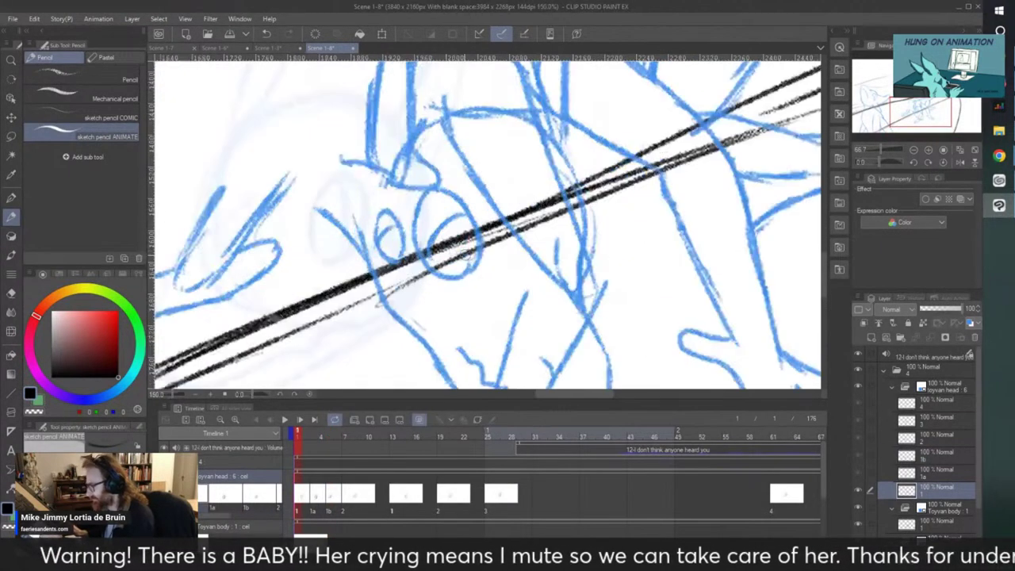
{"action": "mouse_move", "coordinate": [459, 279]}
{"action": "left_mouse_down"}
{"action": "mouse_move", "coordinate": [439, 187]}
{"action": "mouse_move", "coordinate": [416, 219]}
{"action": "mouse_move", "coordinate": [424, 260]}
{"action": "mouse_move", "coordinate": [459, 278]}
{"action": "left_mouse_up"}
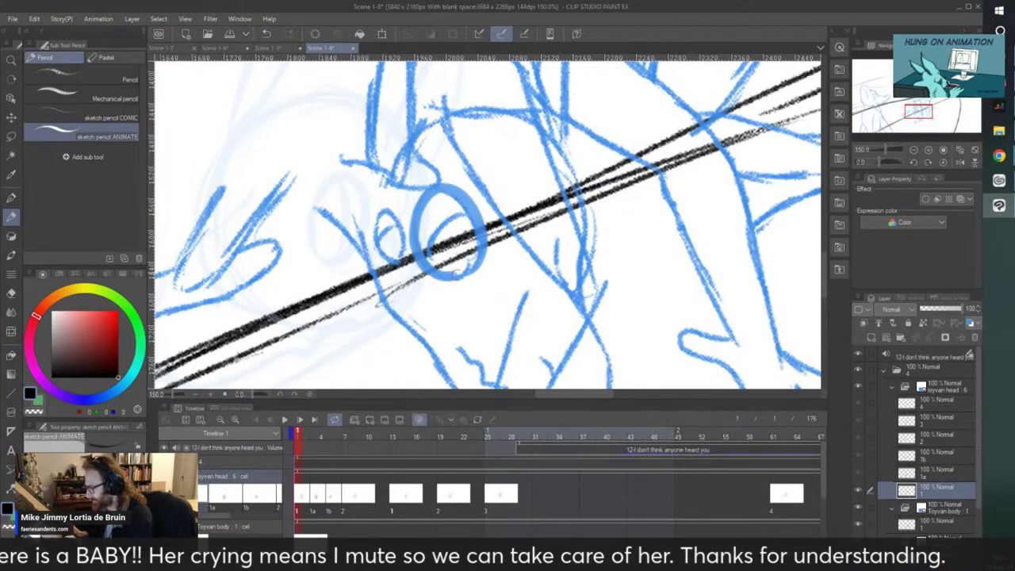
{"action": "mouse_move", "coordinate": [468, 201]}
{"action": "left_mouse_down"}
{"action": "mouse_move", "coordinate": [434, 234]}
{"action": "mouse_move", "coordinate": [375, 249]}
{"action": "mouse_move", "coordinate": [401, 262]}
{"action": "mouse_move", "coordinate": [381, 243]}
{"action": "left_mouse_up"}
{"action": "scroll", "coordinate": [342, 229], "scroll_direction": "down", "scroll_amount": 2}
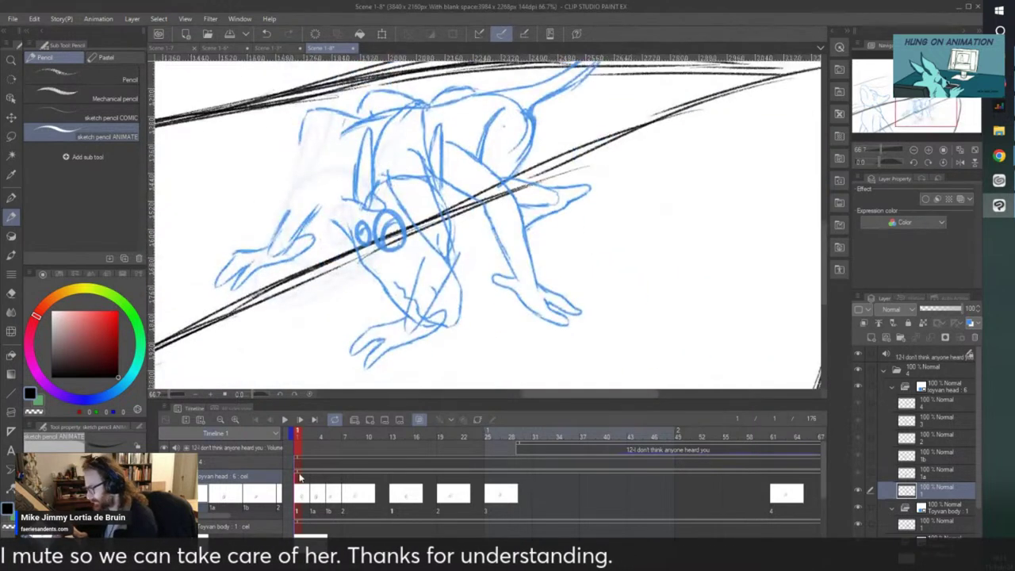
- Play back the head motion and assign cel 1b to frame 9 of the Toyvan head track
{"action": "left_click", "coordinate": [284, 420]}
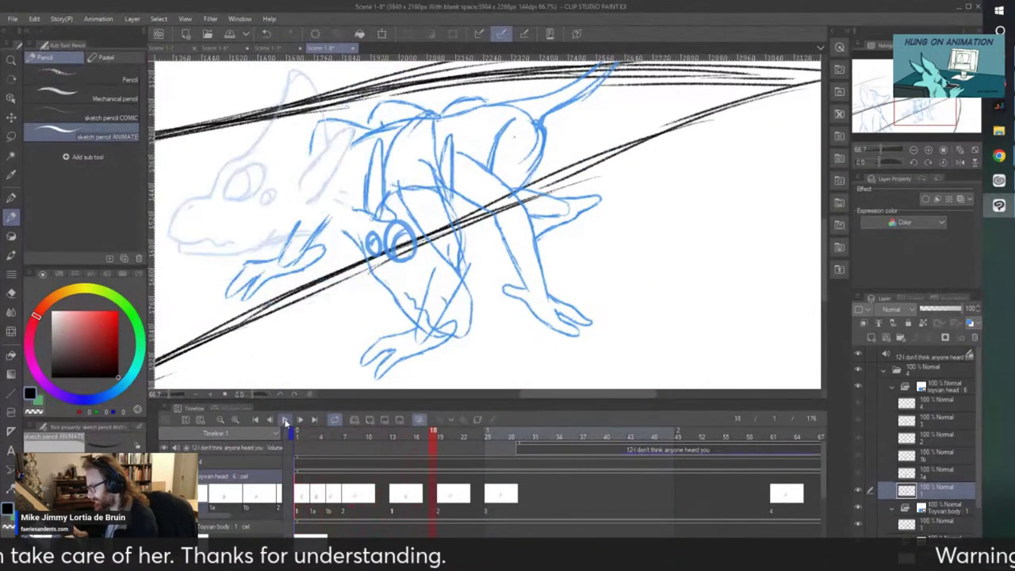
{"action": "left_click", "coordinate": [341, 500]}
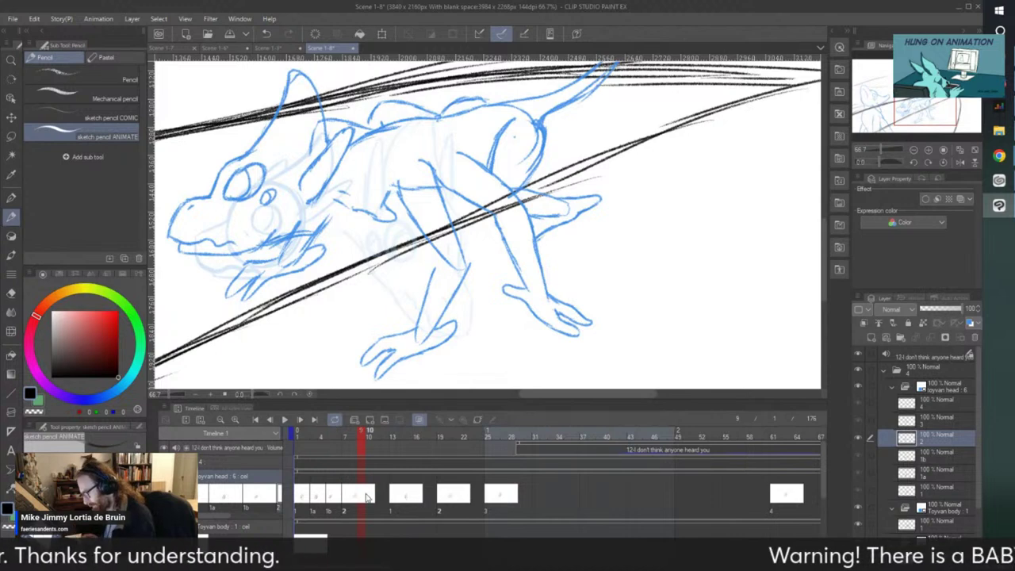
{"action": "right_click", "coordinate": [367, 496]}
{"action": "left_click", "coordinate": [367, 297]}
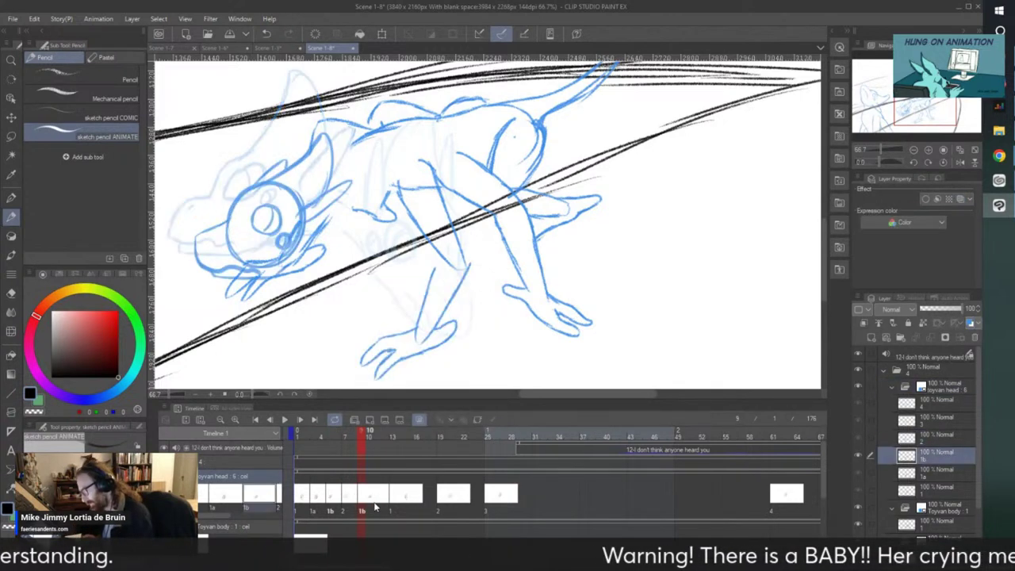
- Assign cel 1a to frames 11 and 15 and cel 1b to frame 17 of the Toyvan head track
{"action": "right_click", "coordinate": [376, 498]}
{"action": "left_click", "coordinate": [388, 288]}
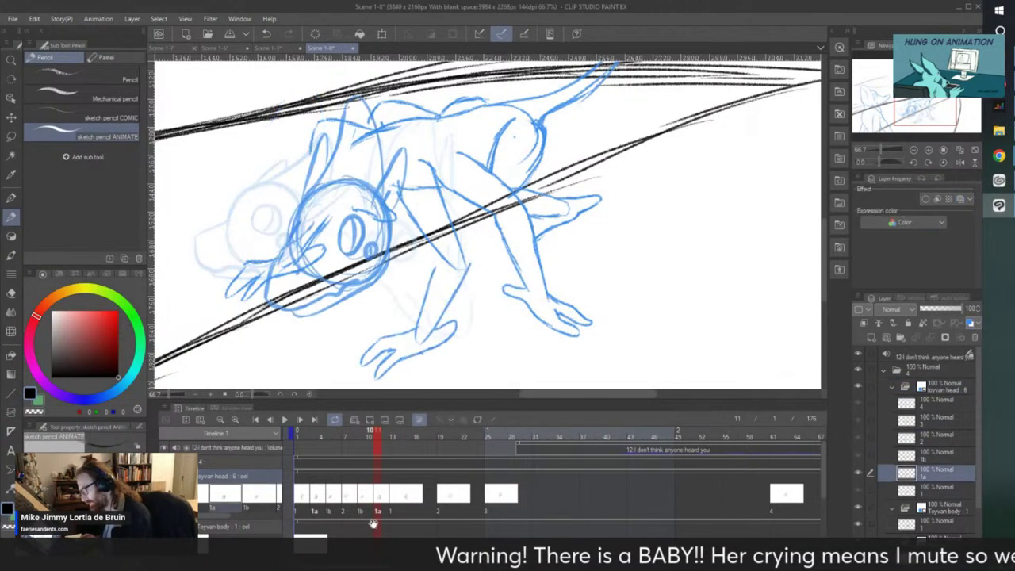
{"action": "left_click", "coordinate": [407, 499]}
{"action": "right_click", "coordinate": [403, 477]}
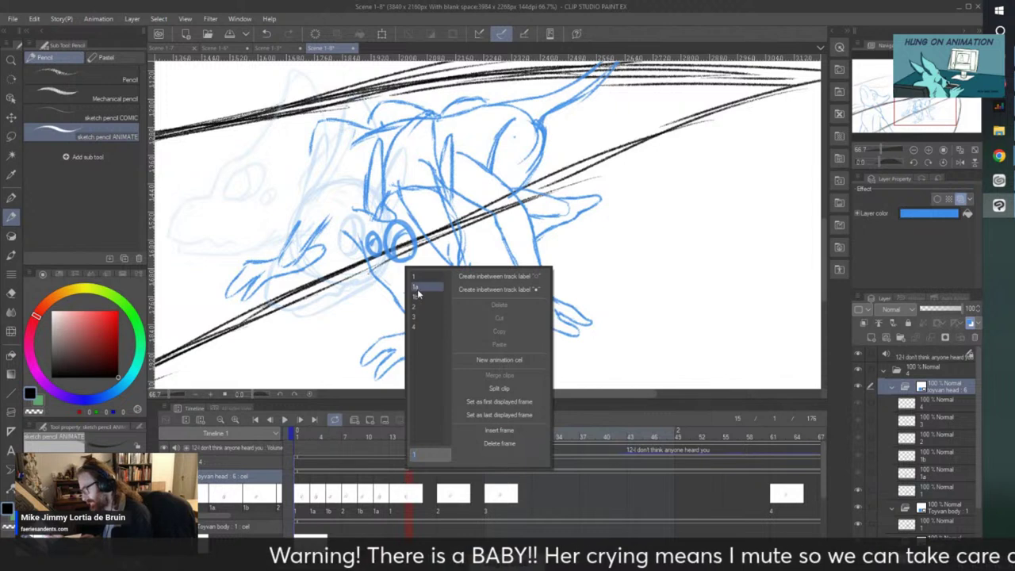
{"action": "left_click", "coordinate": [418, 296]}
{"action": "right_click", "coordinate": [402, 466]}
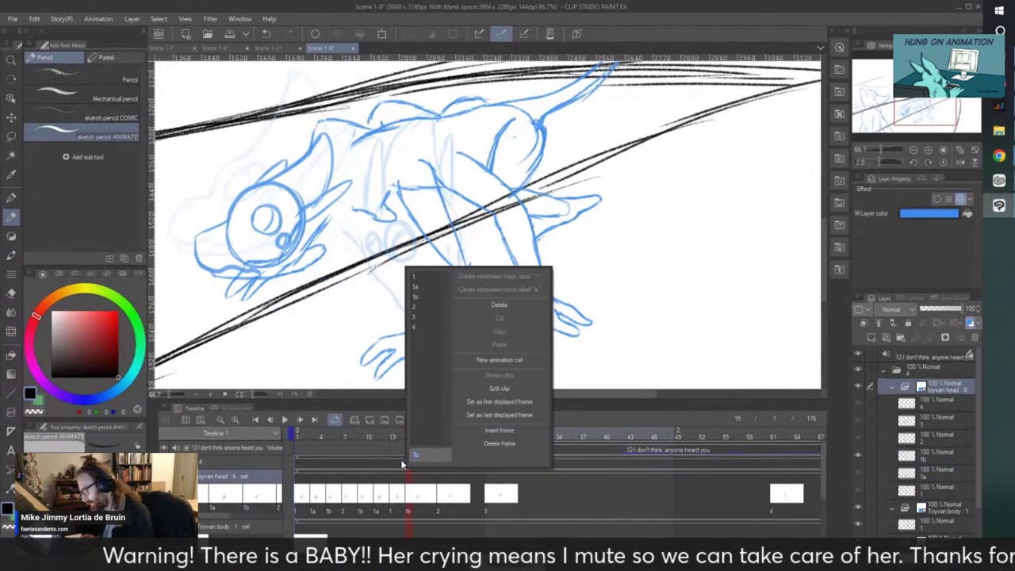
{"action": "left_click", "coordinate": [416, 288]}
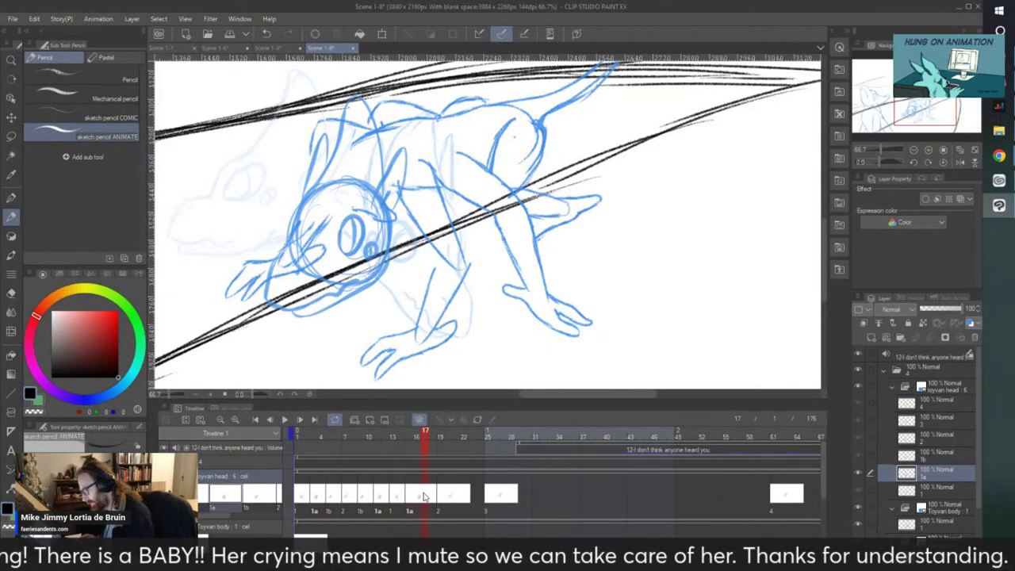
{"action": "right_click", "coordinate": [423, 493]}
{"action": "left_click", "coordinate": [430, 299]}
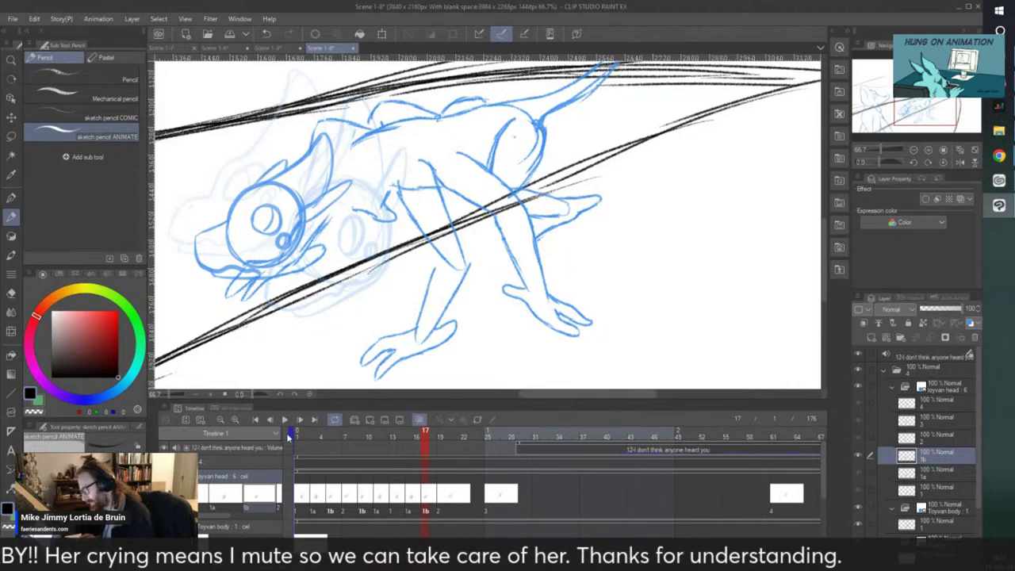
- Play back the retimed head motion from frame 1 several times and examine the head pose on frame 7
{"action": "left_click", "coordinate": [288, 437]}
{"action": "left_click", "coordinate": [284, 419]}
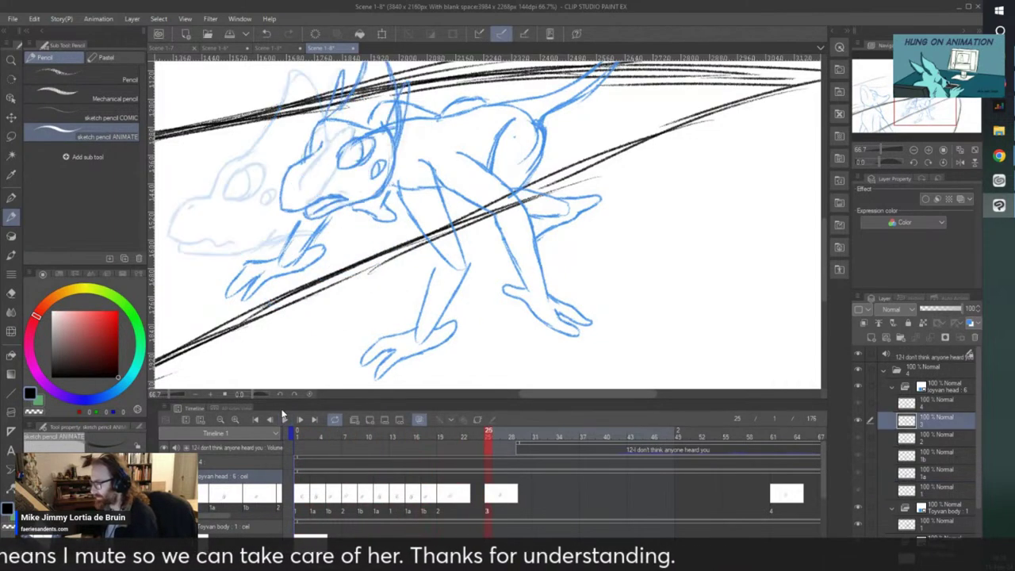
{"action": "left_click", "coordinate": [294, 432]}
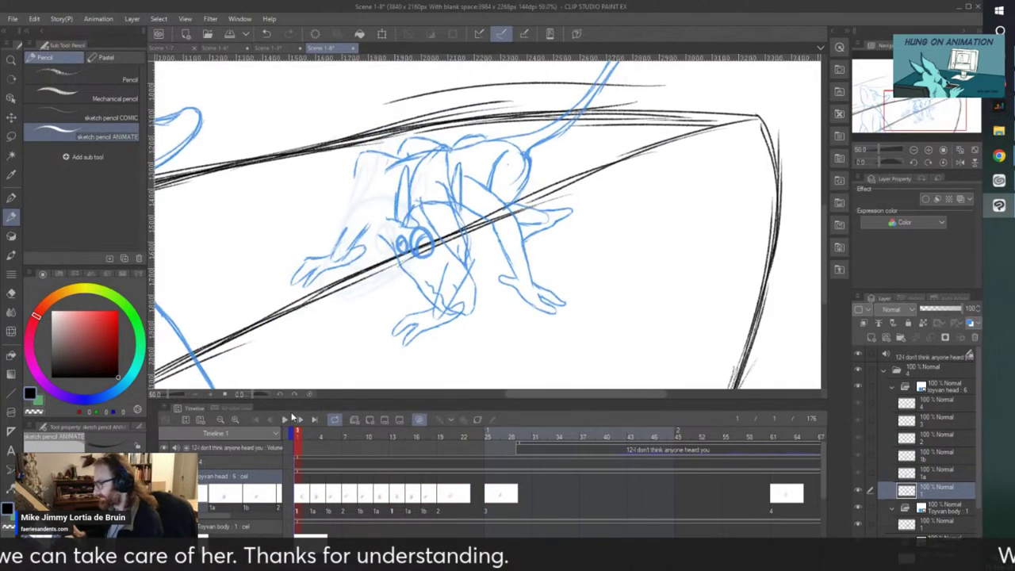
{"action": "left_click", "coordinate": [284, 419]}
{"action": "left_click", "coordinate": [284, 419]}
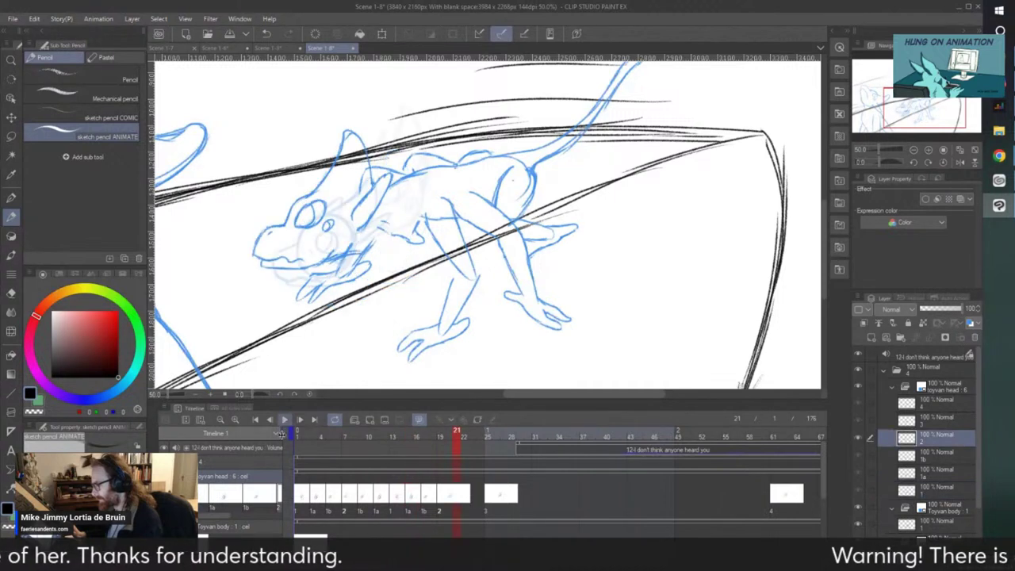
{"action": "left_click", "coordinate": [297, 432]}
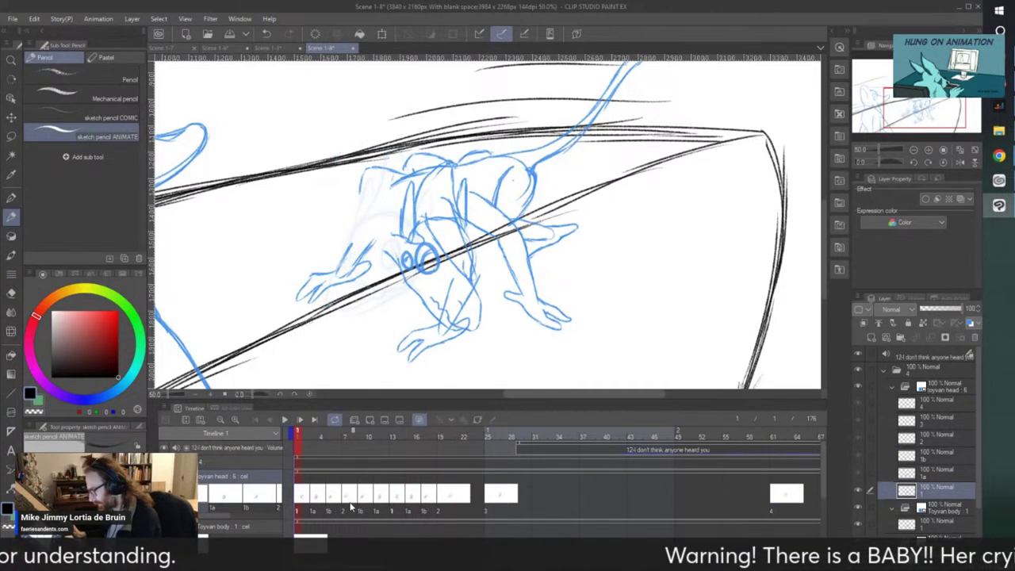
{"action": "left_click", "coordinate": [350, 497]}
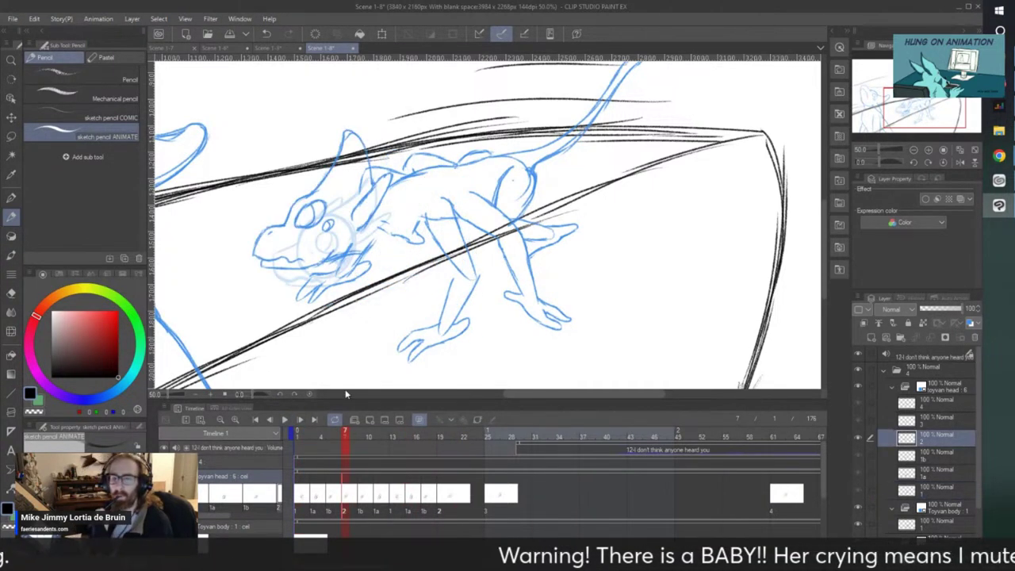
{"action": "left_click", "coordinate": [300, 438]}
{"action": "key", "text": "ctrl+minus"}
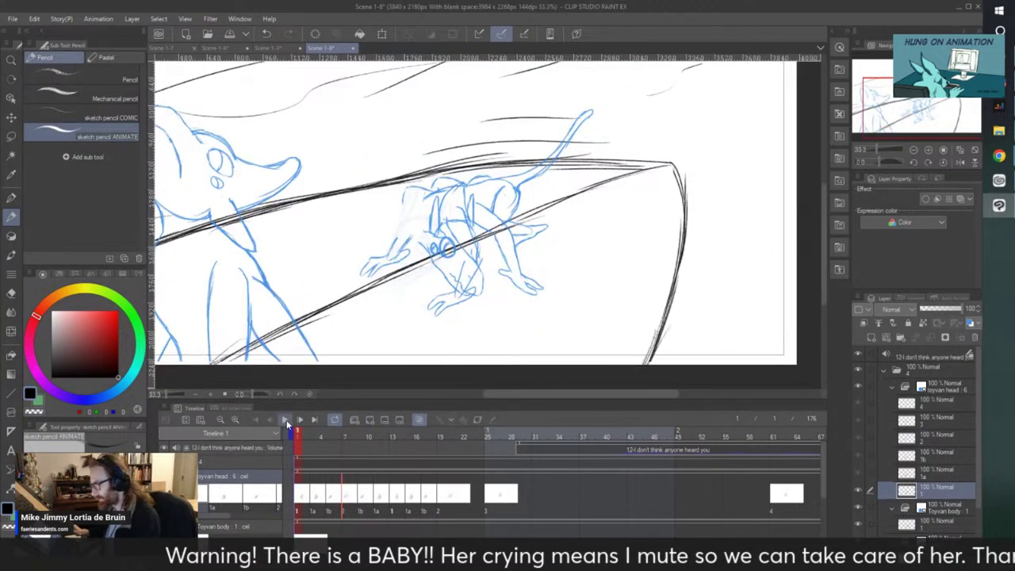
{"action": "left_click", "coordinate": [287, 421]}
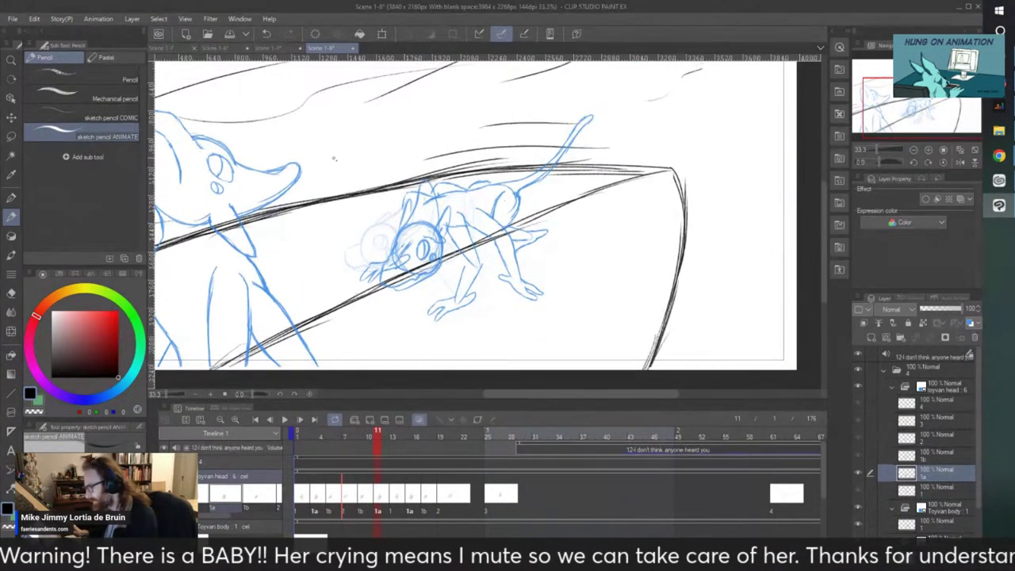
{"action": "key", "text": "ctrl+plus"}
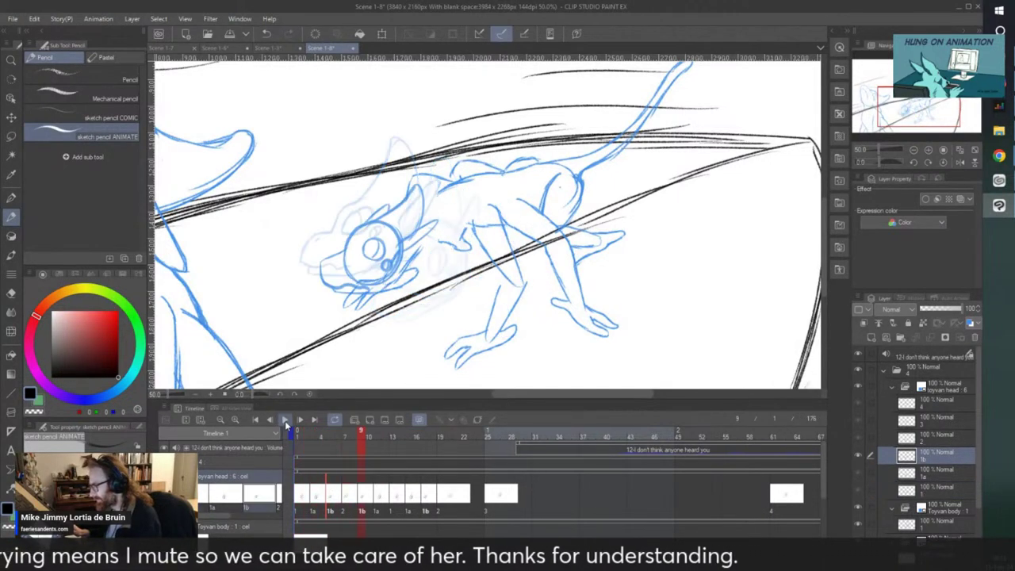
{"action": "left_click", "coordinate": [285, 421]}
{"action": "scroll", "coordinate": [351, 199], "scroll_direction": "up", "scroll_amount": 1}
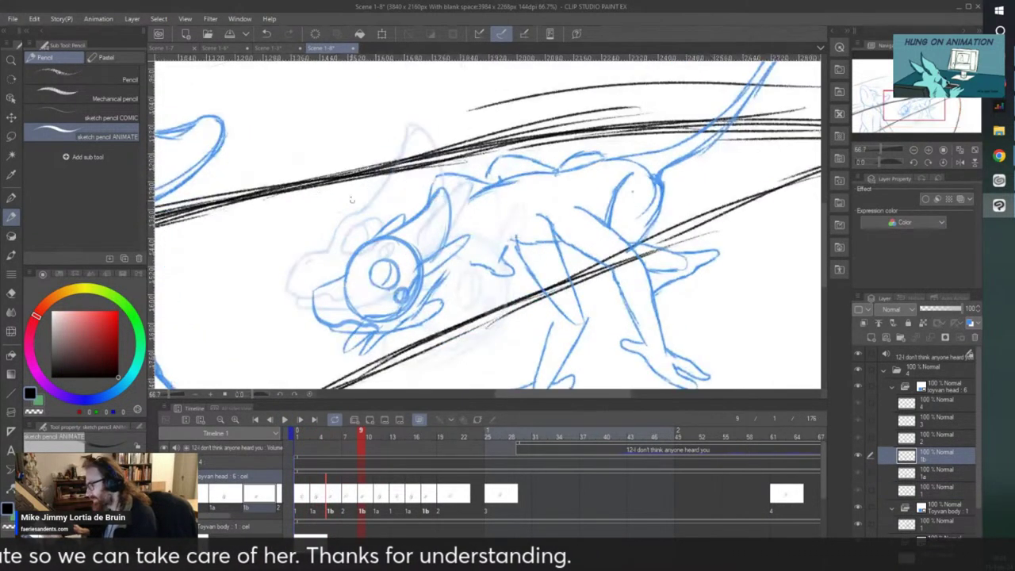
{"action": "left_click_drag", "start_coordinate": [334, 242], "coordinate": [320, 259]}
{"action": "key", "text": "ctrl+z"}
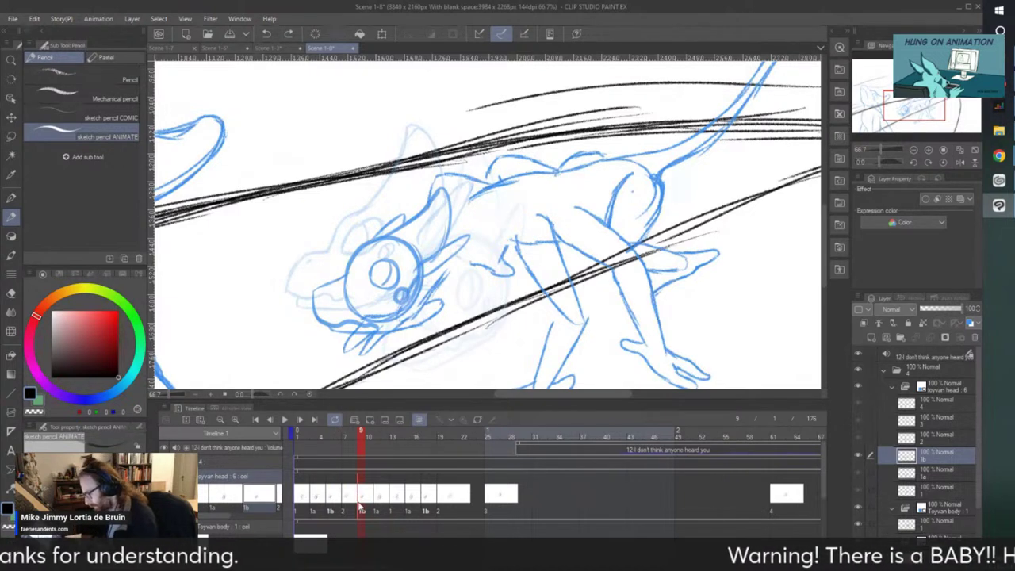
- Shift the head clips at frames 9 to 19 to begin at frame 13, and add a new animation cel at frame 8
{"action": "mouse_move", "coordinate": [440, 504]}
{"action": "left_mouse_down"}
{"action": "mouse_move", "coordinate": [450, 504]}
{"action": "mouse_move", "coordinate": [439, 507]}
{"action": "left_mouse_up"}
{"action": "left_click_drag", "start_coordinate": [447, 504], "coordinate": [392, 507]}
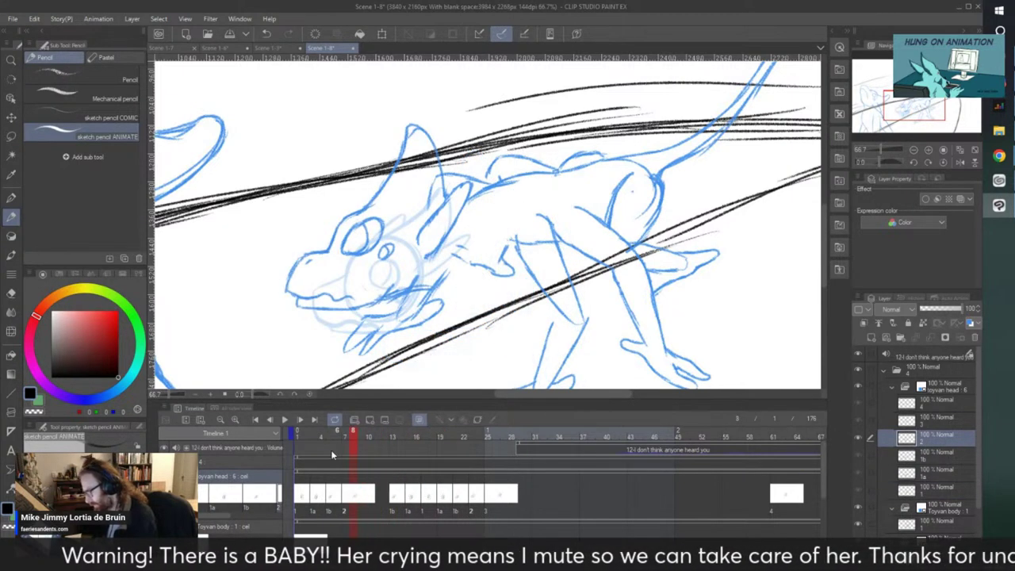
{"action": "left_click", "coordinate": [354, 498]}
{"action": "right_click", "coordinate": [353, 498]}
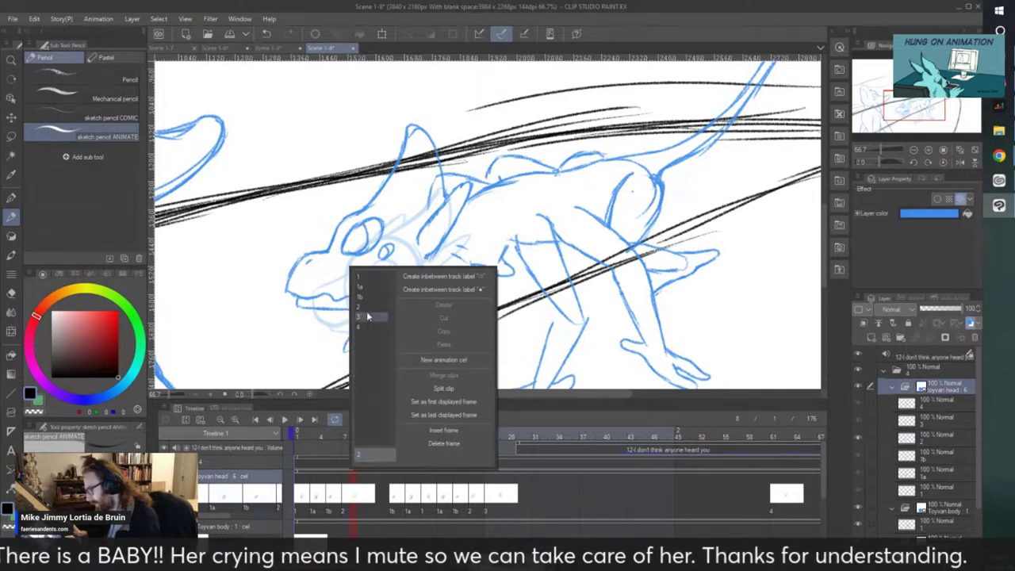
{"action": "left_click", "coordinate": [424, 363]}
- Draw the head outline on cel 2a, with its forehead, rounded snout, mouth line, lower jaw and both ears
{"action": "left_click_drag", "start_coordinate": [305, 194], "coordinate": [316, 216]}
{"action": "scroll", "coordinate": [342, 267], "scroll_direction": "up", "scroll_amount": 1}
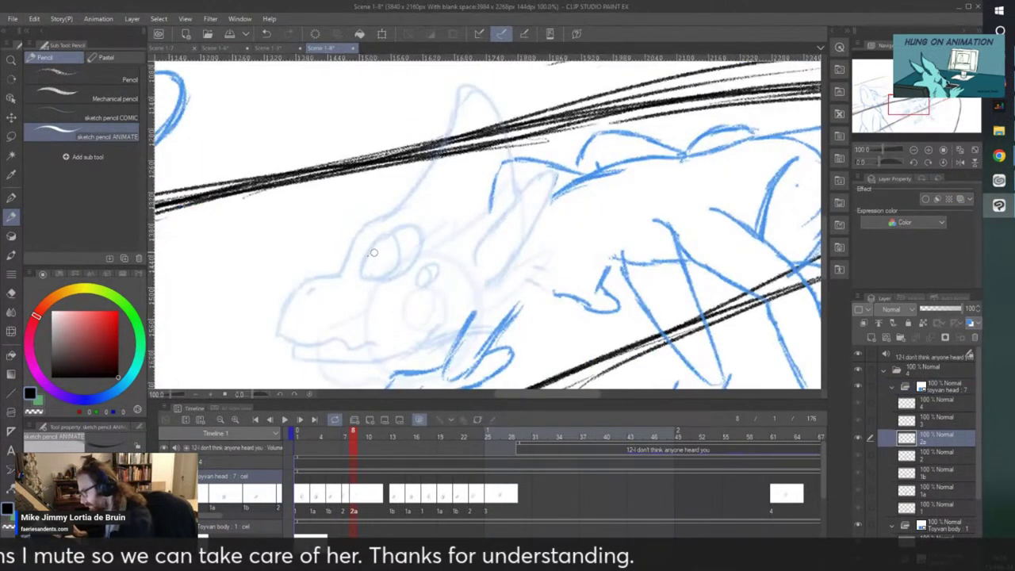
{"action": "left_click_drag", "start_coordinate": [372, 212], "coordinate": [334, 258]}
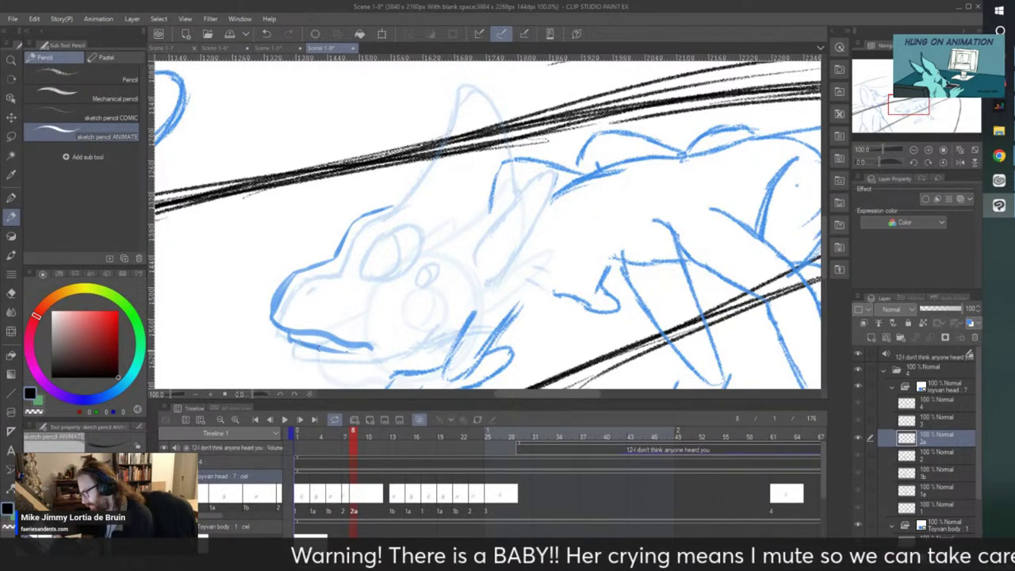
{"action": "left_click_drag", "start_coordinate": [318, 346], "coordinate": [461, 359]}
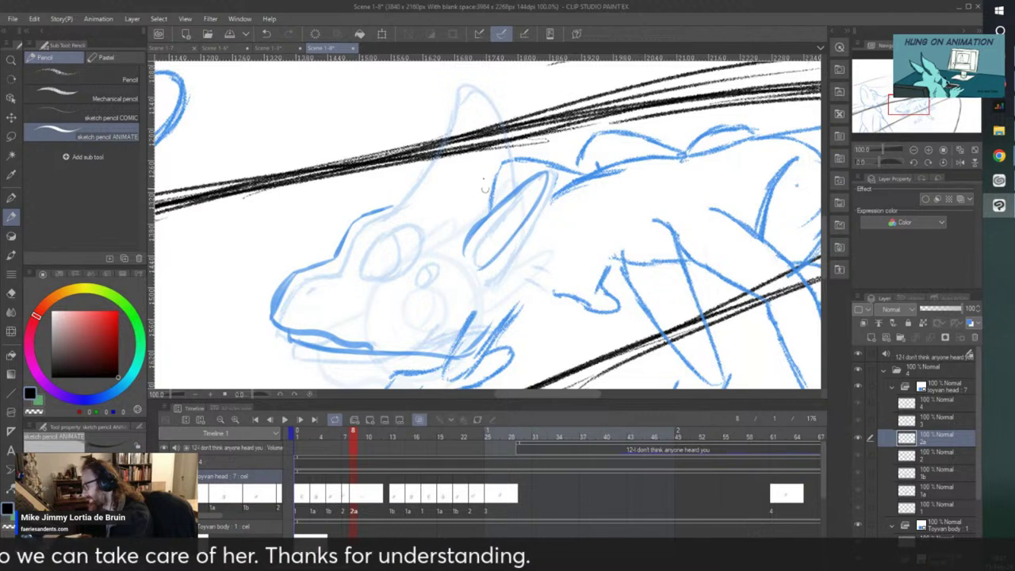
{"action": "left_click_drag", "start_coordinate": [485, 98], "coordinate": [476, 107]}
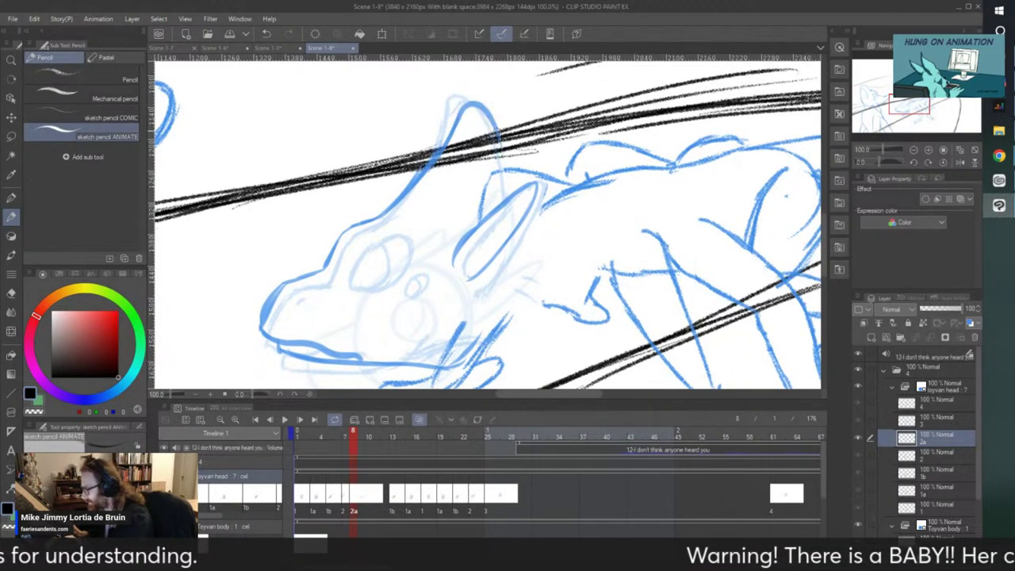
{"action": "scroll", "coordinate": [486, 84], "scroll_direction": "down", "scroll_amount": 2}
{"action": "scroll", "coordinate": [465, 222], "scroll_direction": "up", "scroll_amount": 1}
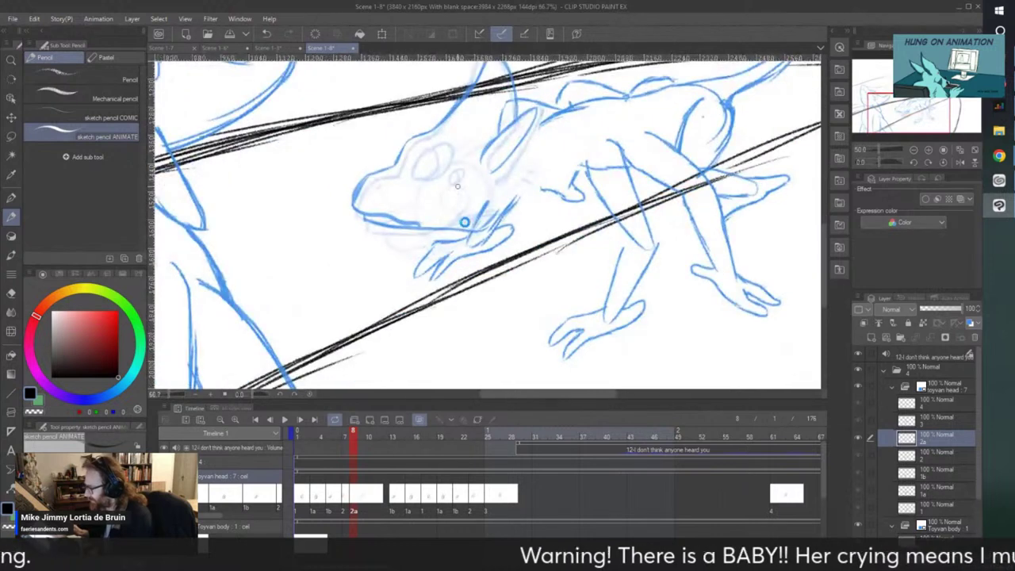
{"action": "left_click_drag", "start_coordinate": [570, 122], "coordinate": [549, 134]}
- Draw the large eye with its curved inner line and the small oval beside it on cel 2a
{"action": "scroll", "coordinate": [402, 160], "scroll_direction": "up", "scroll_amount": 4}
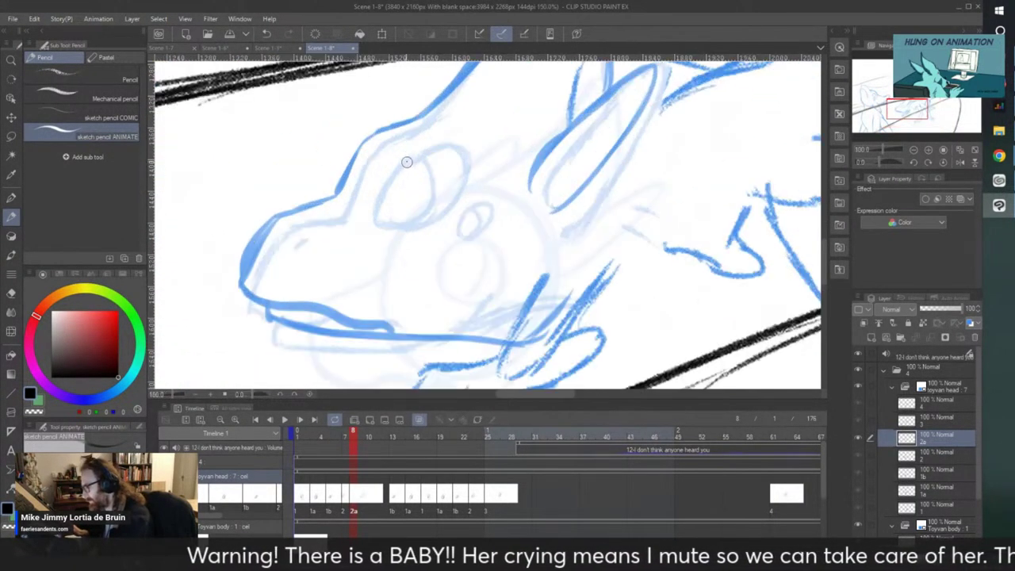
{"action": "left_click_drag", "start_coordinate": [423, 224], "coordinate": [431, 158]}
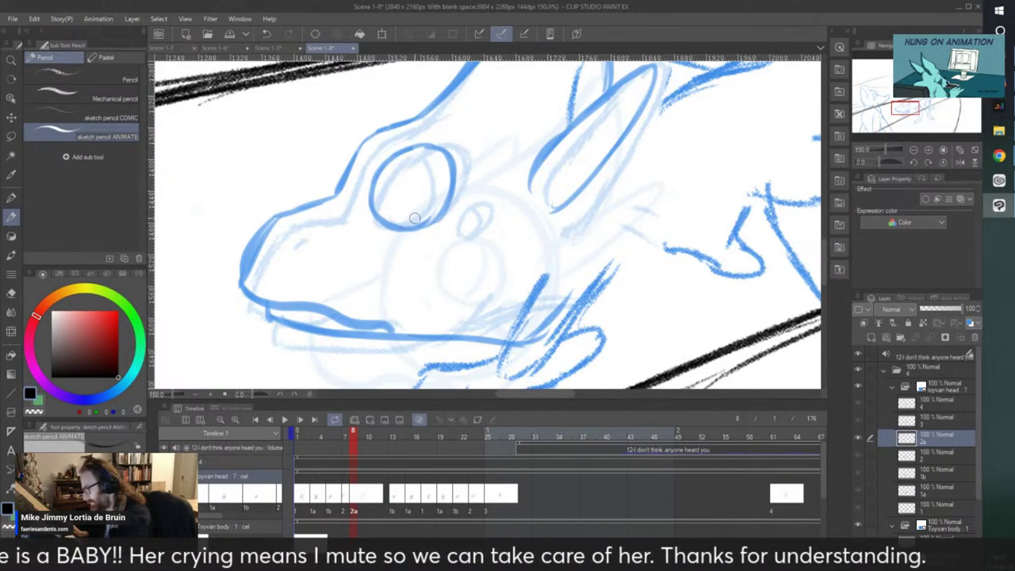
{"action": "mouse_move", "coordinate": [422, 151]}
{"action": "left_mouse_down"}
{"action": "mouse_move", "coordinate": [428, 221]}
{"action": "mouse_move", "coordinate": [432, 177]}
{"action": "mouse_move", "coordinate": [413, 227]}
{"action": "mouse_move", "coordinate": [433, 208]}
{"action": "mouse_move", "coordinate": [425, 227]}
{"action": "mouse_move", "coordinate": [435, 150]}
{"action": "left_mouse_up"}
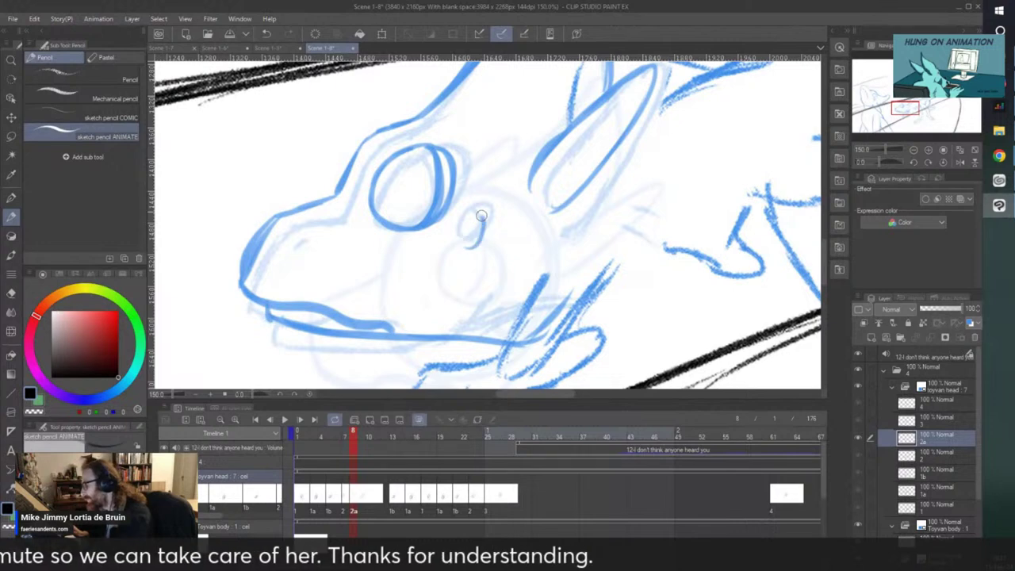
{"action": "scroll", "coordinate": [476, 188], "scroll_direction": "down", "scroll_amount": 5}
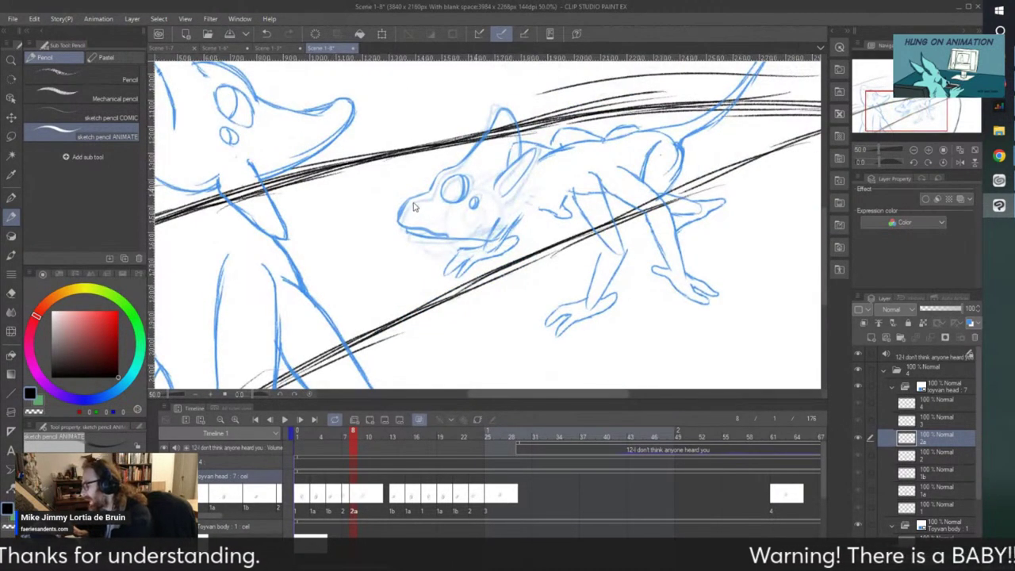
{"action": "scroll", "coordinate": [412, 208], "scroll_direction": "up", "scroll_amount": 3}
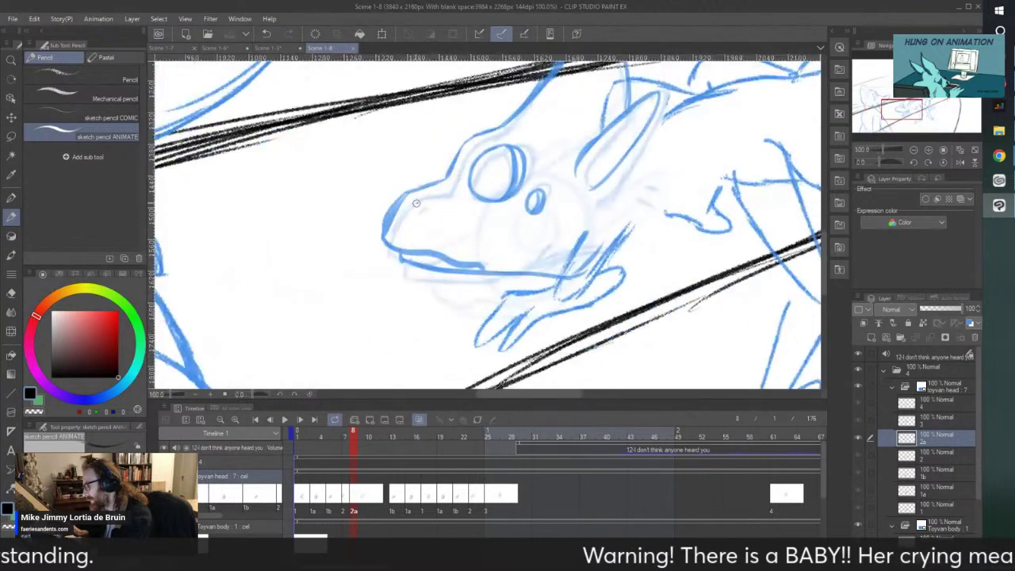
- Play back the head motion, and move the cel 1b clip to frame 10 and the following cel 1a clip to frame 12
{"action": "left_click", "coordinate": [285, 420]}
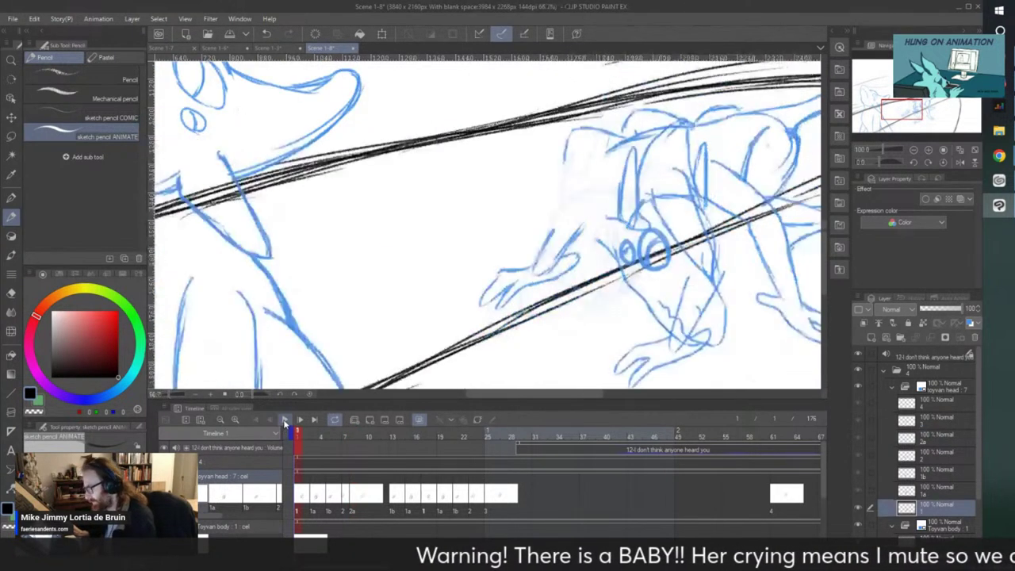
{"action": "left_click", "coordinate": [284, 419]}
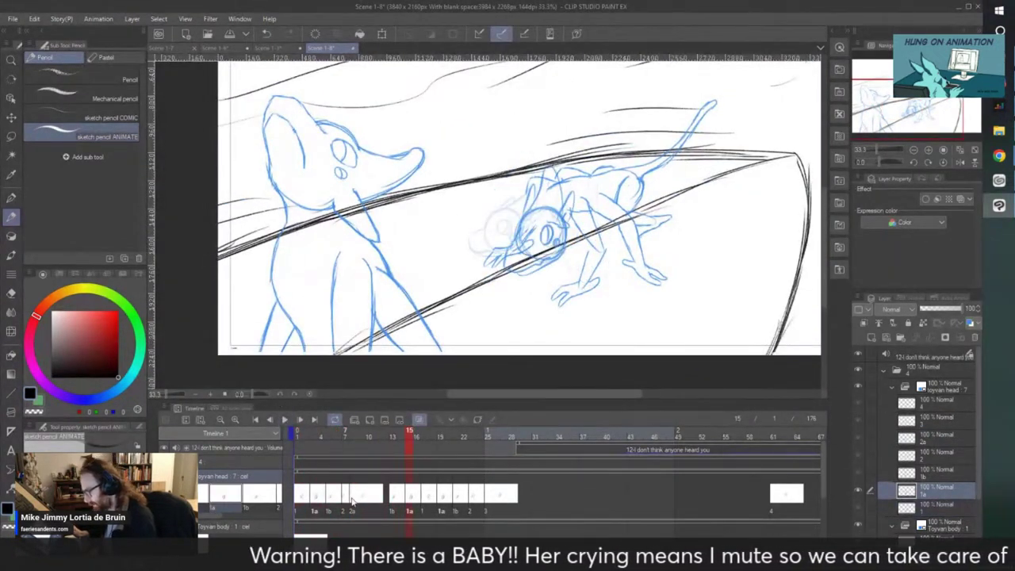
{"action": "left_click", "coordinate": [358, 497]}
{"action": "left_click", "coordinate": [393, 501]}
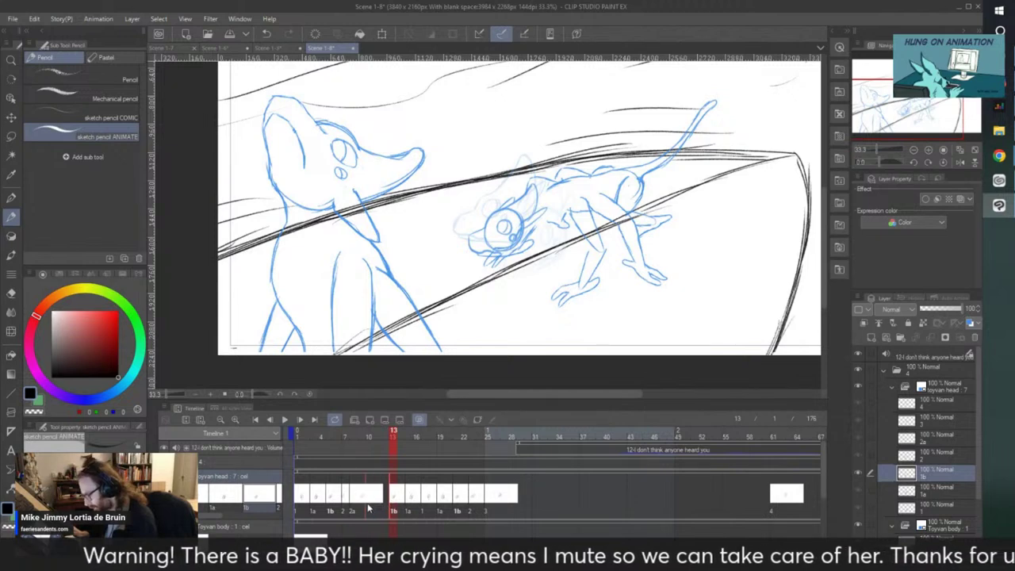
{"action": "left_click_drag", "start_coordinate": [365, 506], "coordinate": [367, 505]}
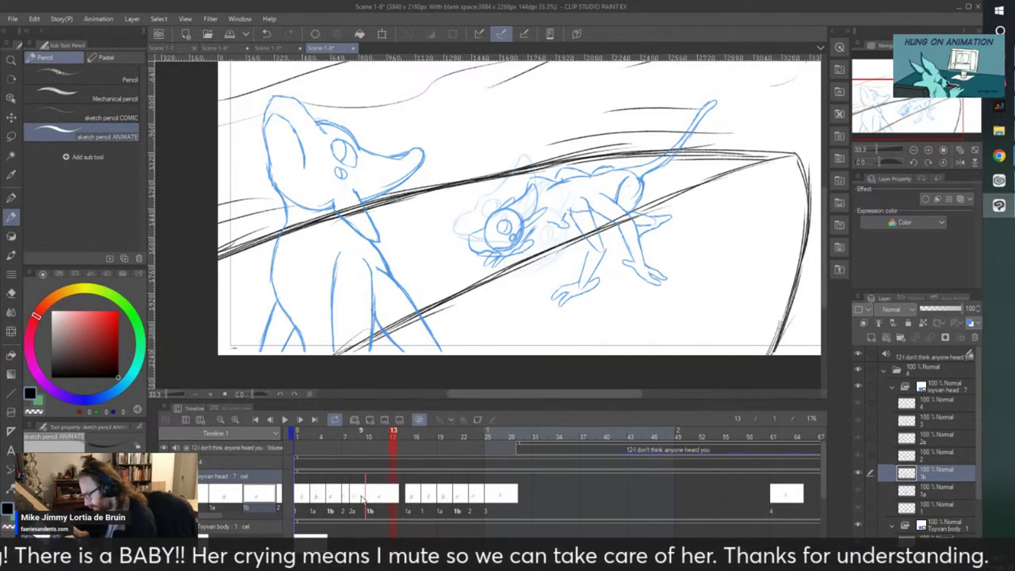
{"action": "left_click", "coordinate": [362, 495]}
{"action": "left_click", "coordinate": [365, 497]}
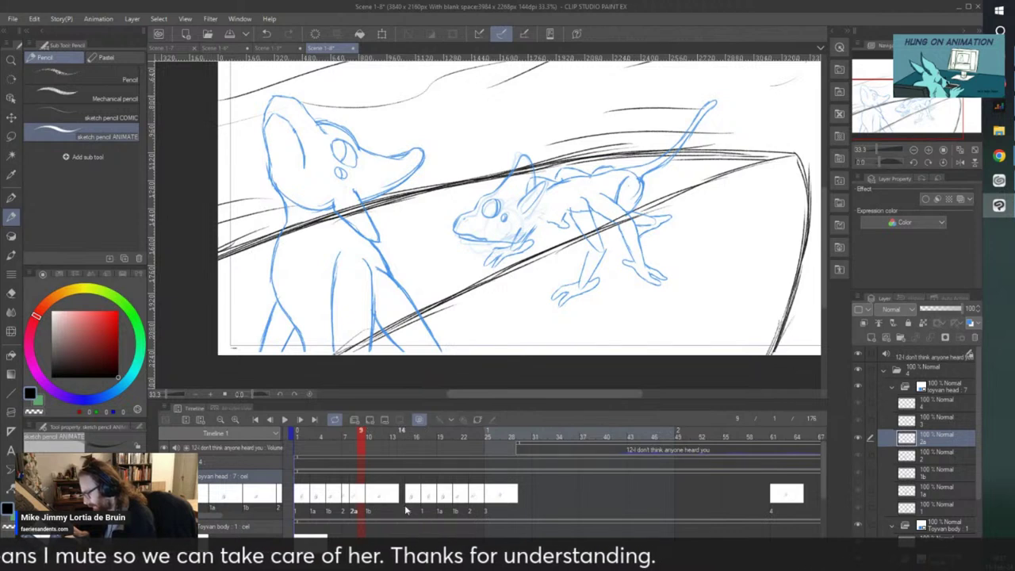
{"action": "left_click_drag", "start_coordinate": [404, 504], "coordinate": [387, 519]}
- Move the cel 1 clip to frame 14 and add a new animation cel at frame 15
{"action": "left_click", "coordinate": [284, 419]}
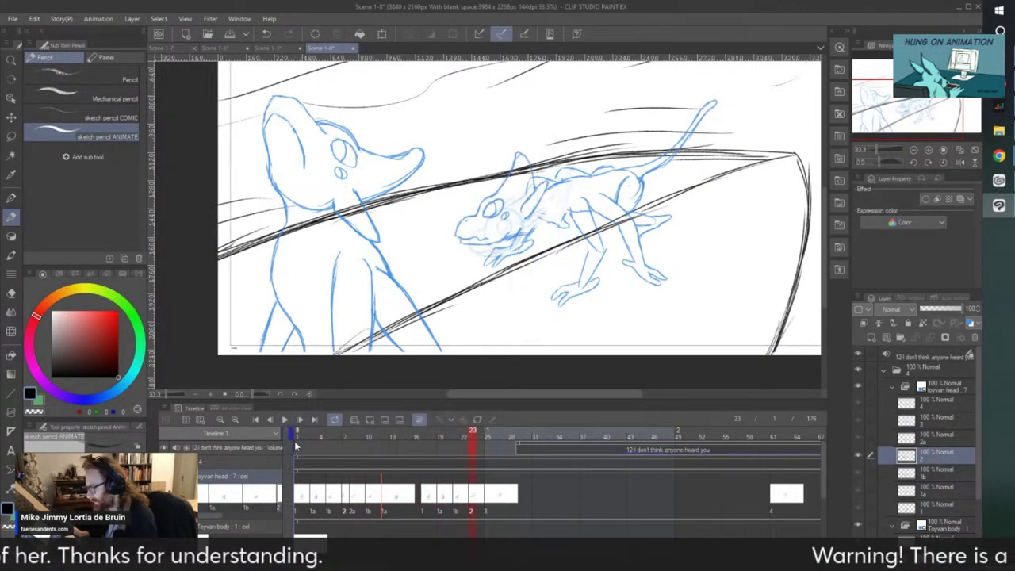
{"action": "left_click", "coordinate": [285, 419]}
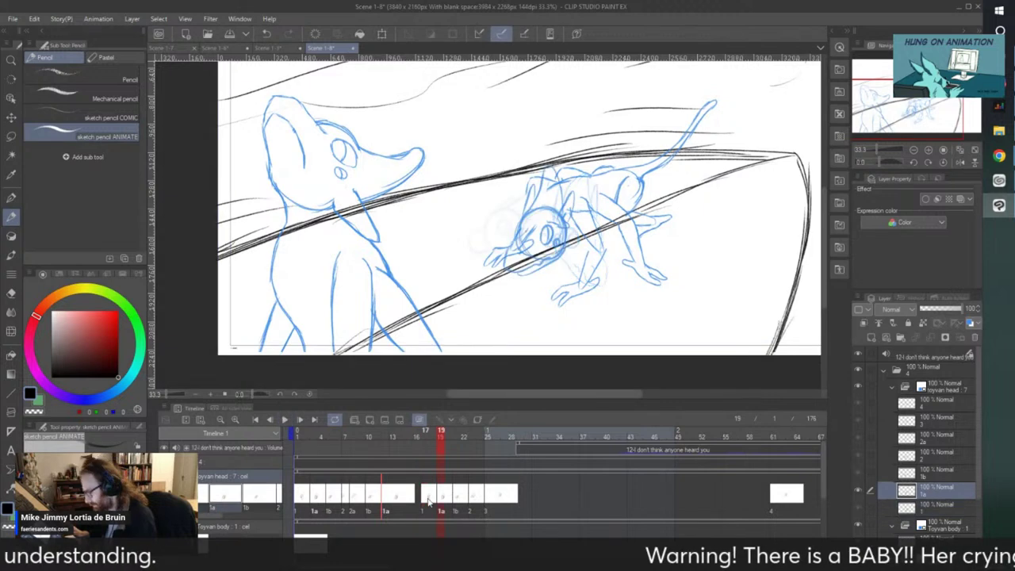
{"action": "left_click", "coordinate": [416, 511]}
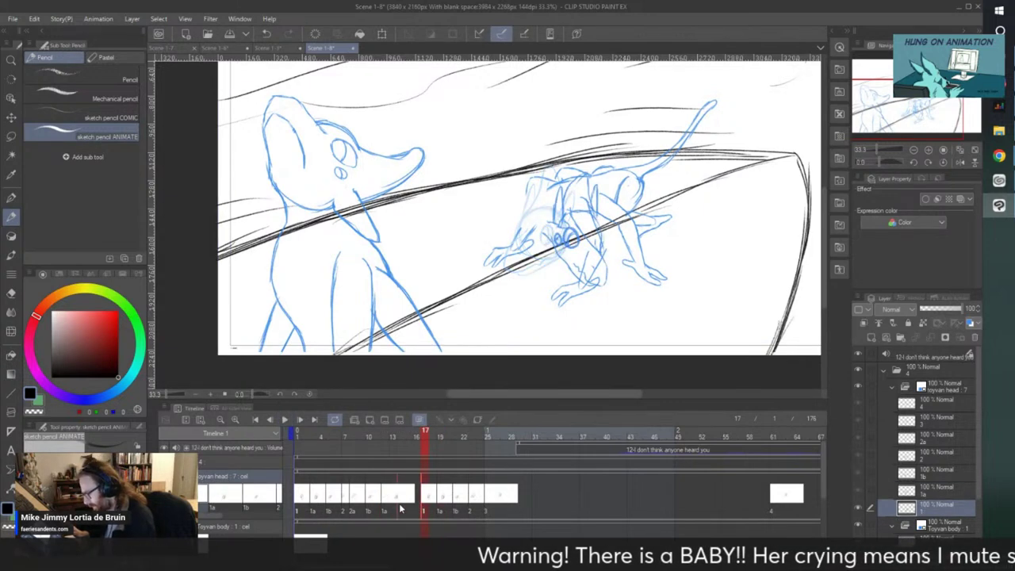
{"action": "left_click_drag", "start_coordinate": [400, 507], "coordinate": [400, 507]}
{"action": "left_click", "coordinate": [409, 501]}
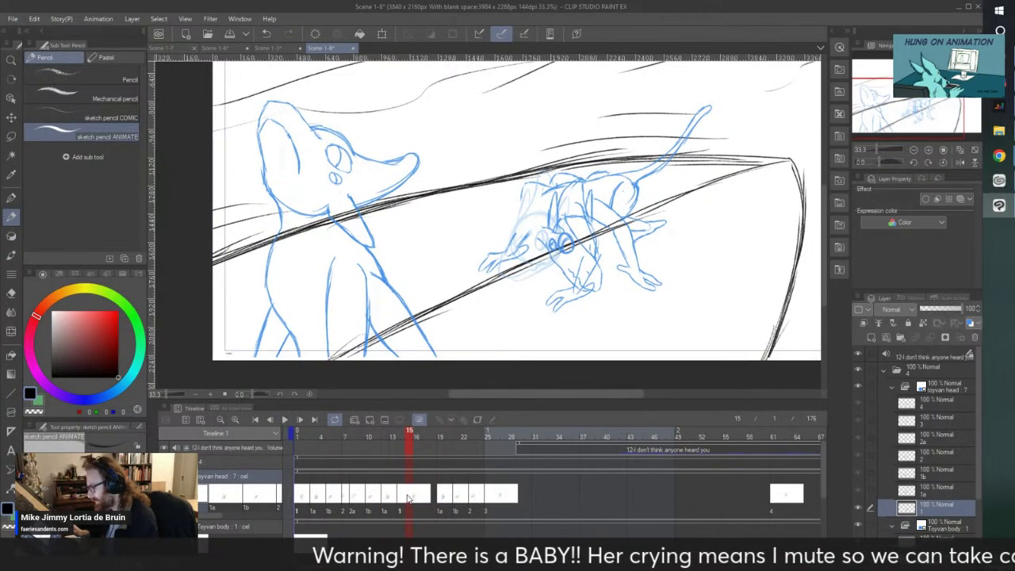
{"action": "right_click", "coordinate": [409, 498]}
{"action": "left_click", "coordinate": [489, 361]}
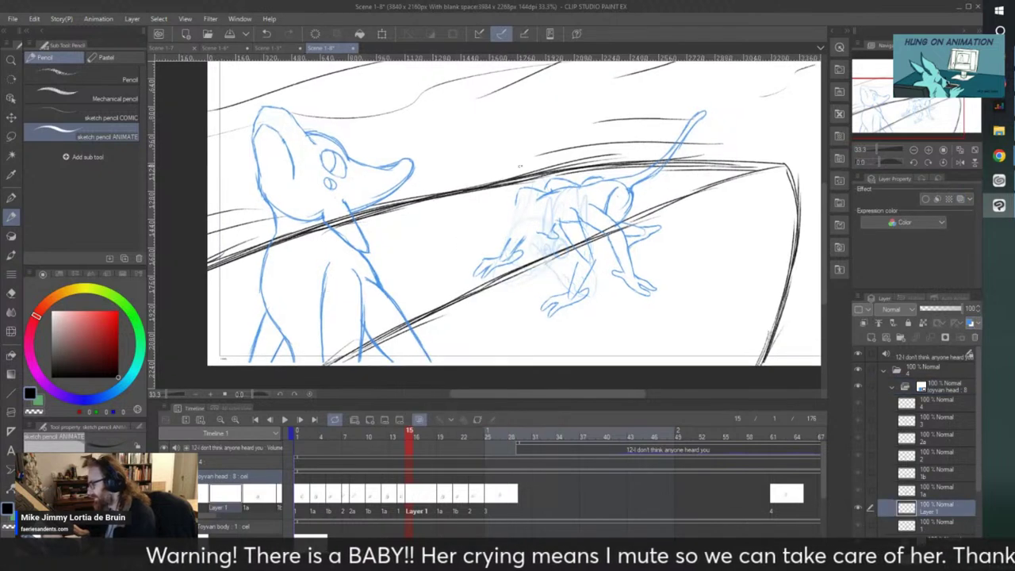
- Draw the large round eye with its inner oval and the smaller eye beside it on the new head cel
{"action": "scroll", "coordinate": [519, 166], "scroll_direction": "up", "scroll_amount": 4}
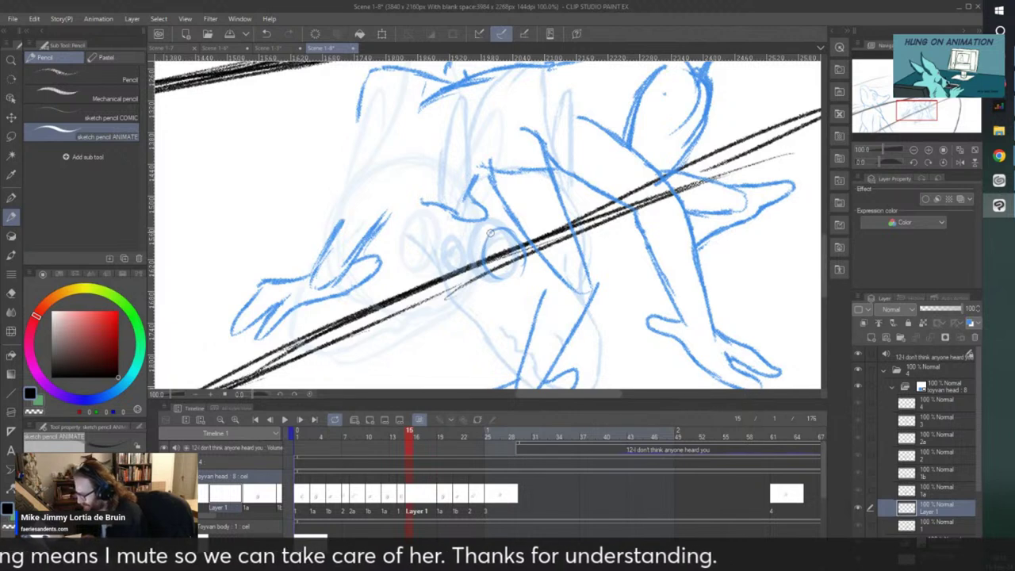
{"action": "left_click_drag", "start_coordinate": [519, 283], "coordinate": [489, 238]}
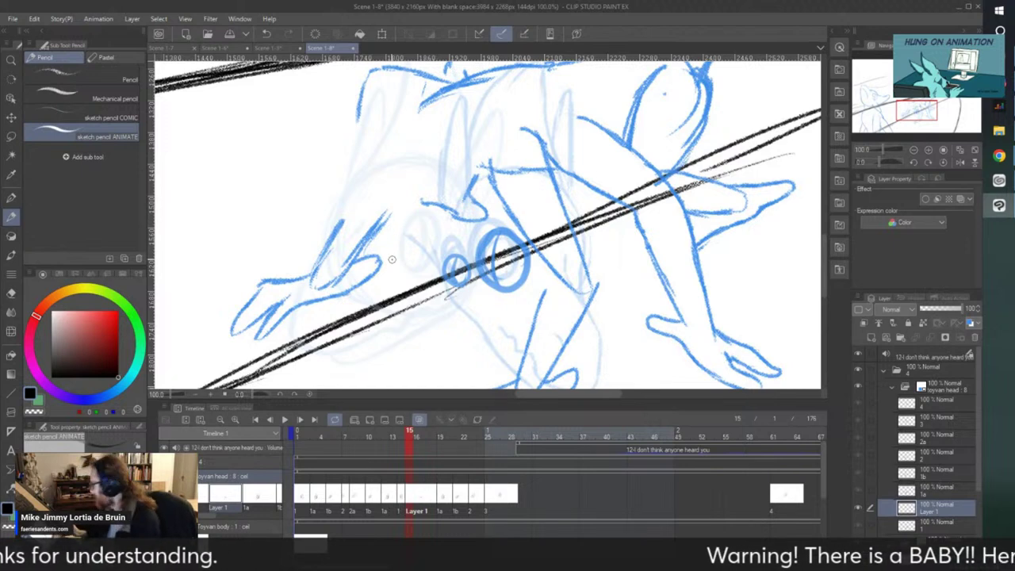
{"action": "left_click_drag", "start_coordinate": [527, 353], "coordinate": [517, 353]}
{"action": "scroll", "coordinate": [448, 170], "scroll_direction": "down", "scroll_amount": 1}
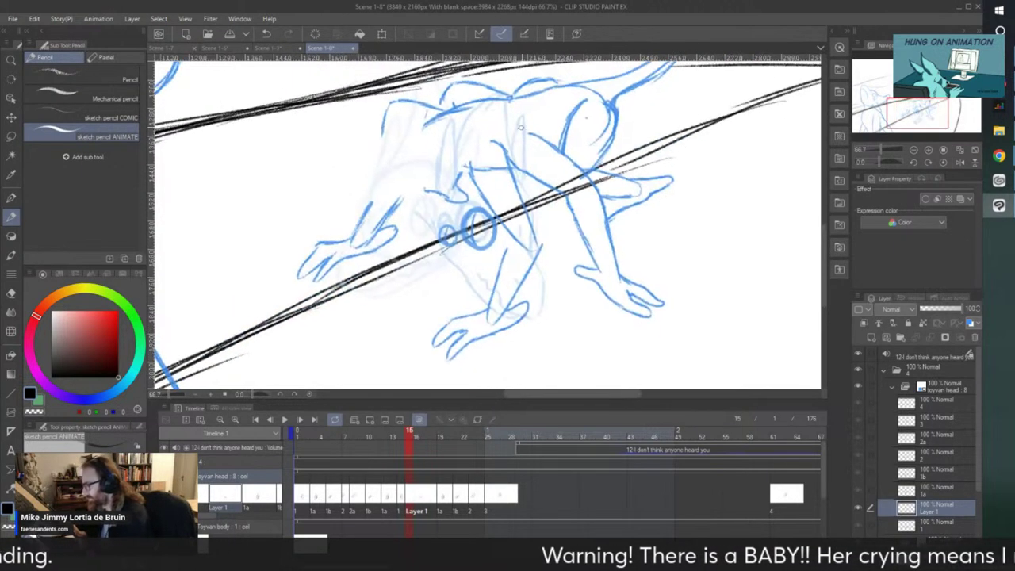
{"action": "scroll", "coordinate": [509, 153], "scroll_direction": "up", "scroll_amount": 1}
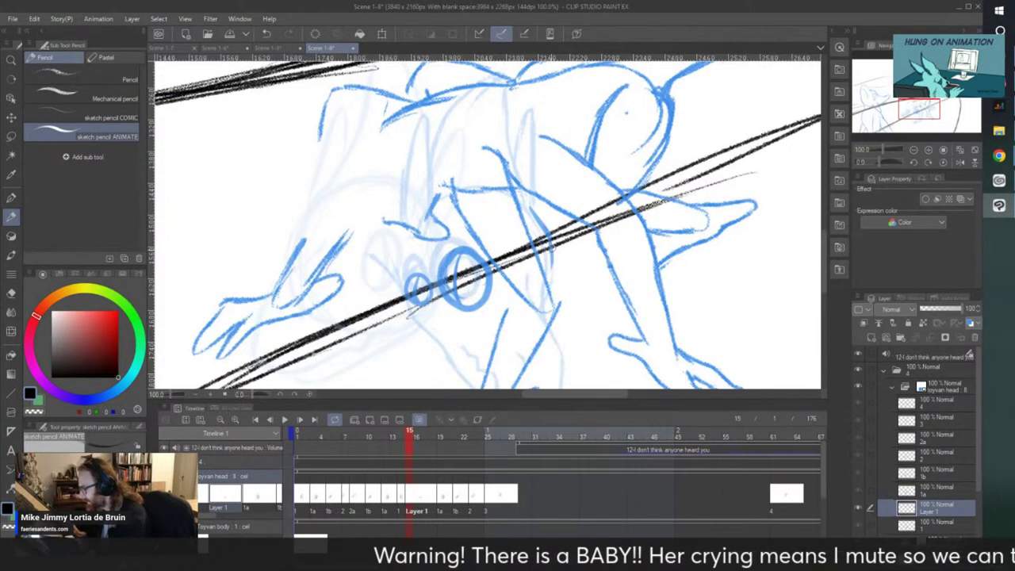
- Draw the downward-pointing snout with its rounded tip, mouth line and face edge below the eyes
{"action": "scroll", "coordinate": [564, 326], "scroll_direction": "down", "scroll_amount": 3}
{"action": "scroll", "coordinate": [550, 279], "scroll_direction": "up", "scroll_amount": 3}
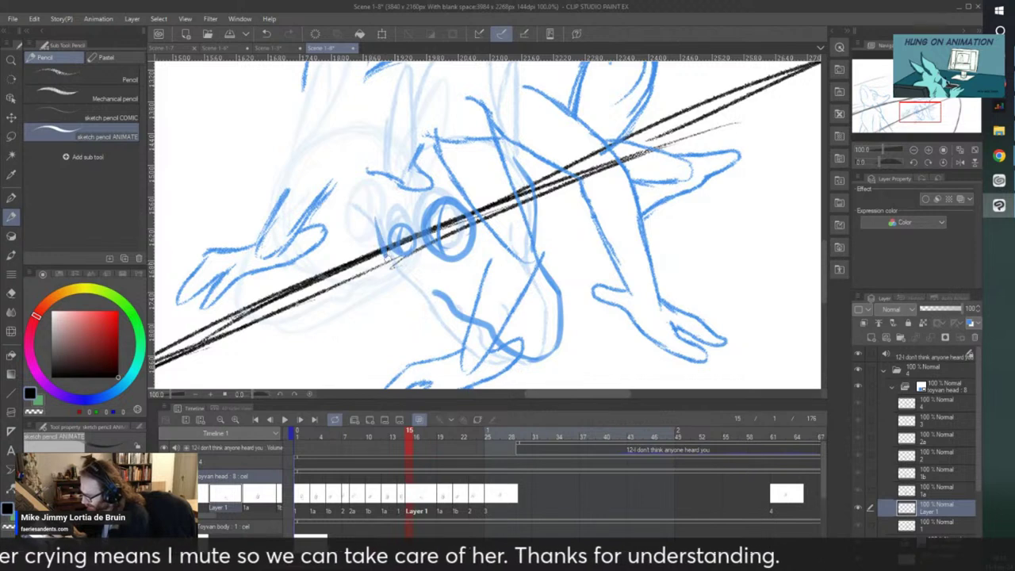
{"action": "left_click_drag", "start_coordinate": [387, 259], "coordinate": [514, 363]}
{"action": "scroll", "coordinate": [448, 104], "scroll_direction": "up", "scroll_amount": 1}
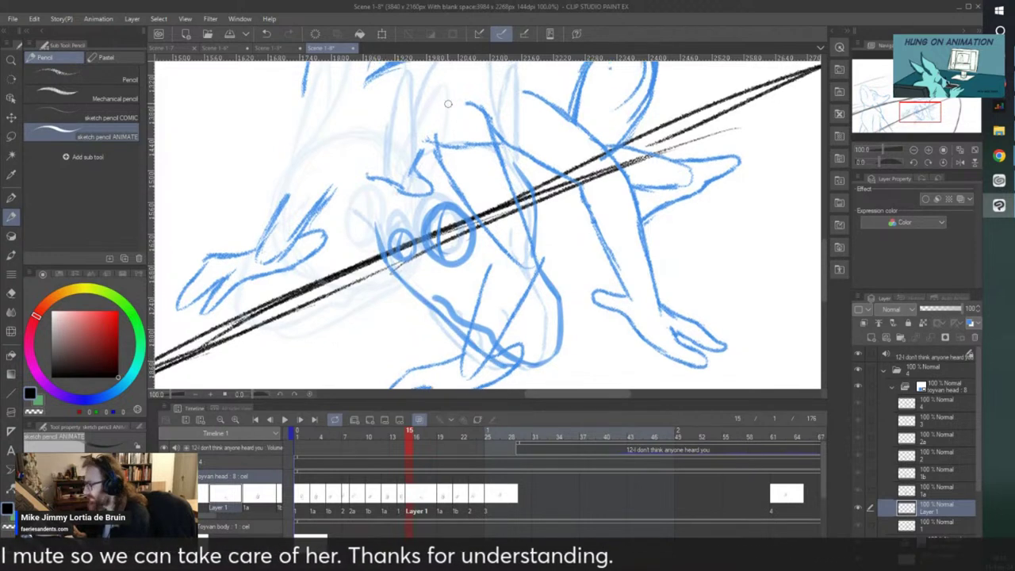
- Draw the pointed ear above the small eye and the other ear's outline along the far side of the head
{"action": "scroll", "coordinate": [448, 104], "scroll_direction": "up", "scroll_amount": 5}
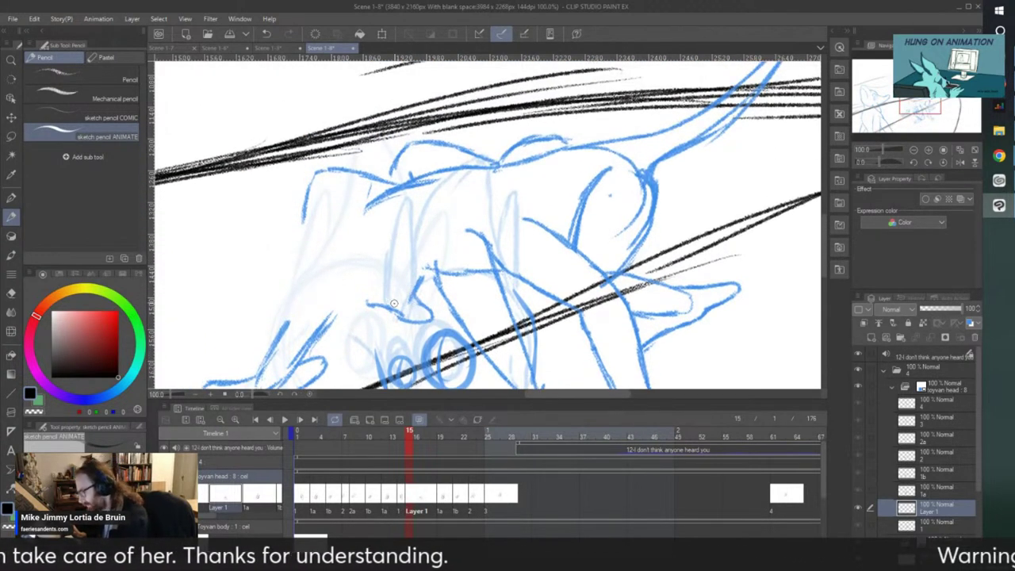
{"action": "left_click_drag", "start_coordinate": [393, 303], "coordinate": [403, 257]}
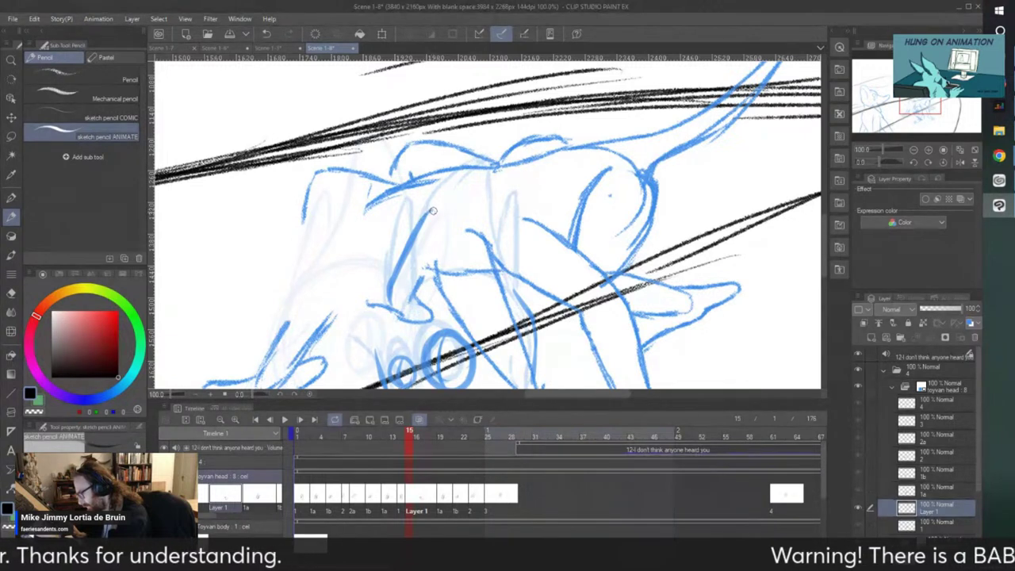
{"action": "left_click_drag", "start_coordinate": [432, 210], "coordinate": [413, 313]}
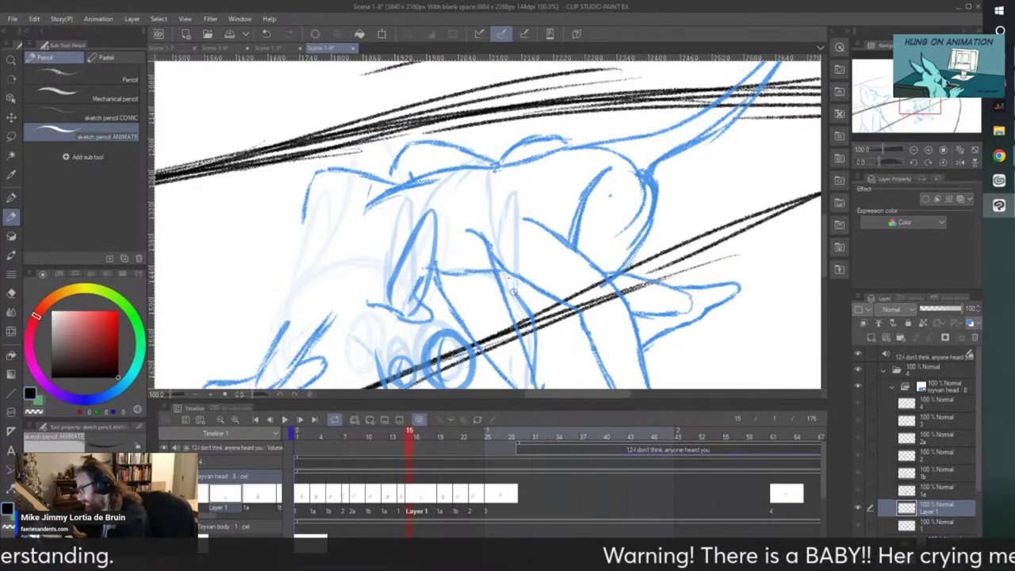
{"action": "left_click_drag", "start_coordinate": [496, 165], "coordinate": [433, 207]}
{"action": "mouse_move", "coordinate": [510, 218]}
{"action": "left_mouse_down"}
{"action": "mouse_move", "coordinate": [500, 237]}
{"action": "mouse_move", "coordinate": [523, 211]}
{"action": "mouse_move", "coordinate": [511, 290]}
{"action": "left_mouse_up"}
- Move the cel 1a, 1b and 2 clips to frames 17, 19 and 21, and assign cel 2a at frame 22
{"action": "scroll", "coordinate": [502, 142], "scroll_direction": "down", "scroll_amount": 2}
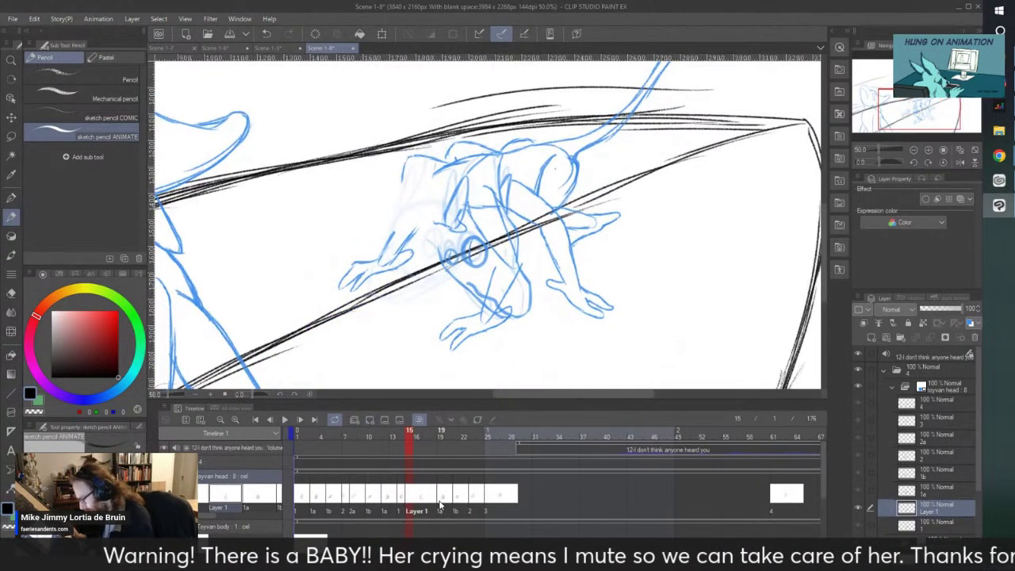
{"action": "left_click", "coordinate": [440, 430]}
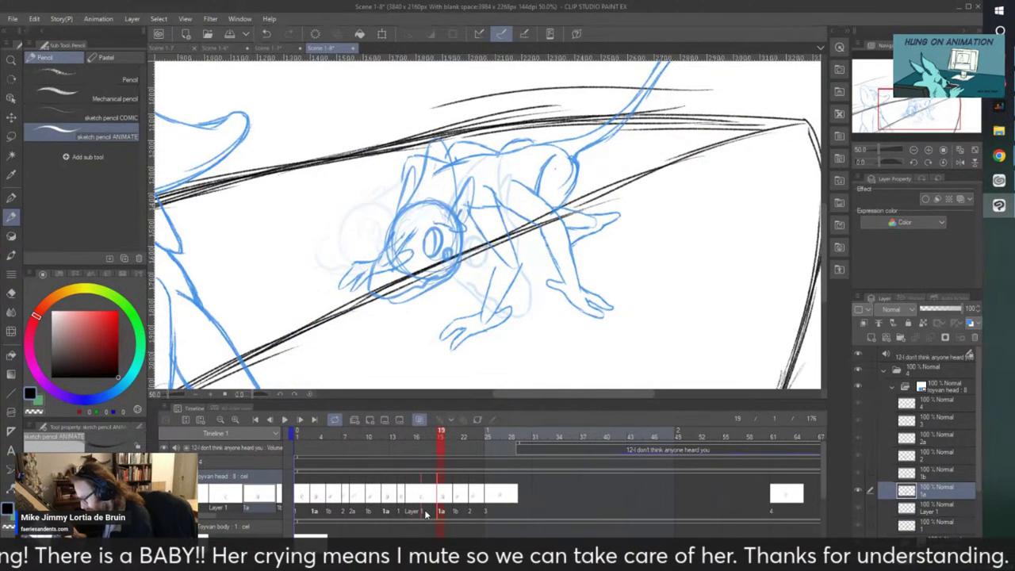
{"action": "mouse_move", "coordinate": [443, 510]}
{"action": "left_mouse_down"}
{"action": "mouse_move", "coordinate": [420, 509]}
{"action": "mouse_move", "coordinate": [455, 497]}
{"action": "mouse_move", "coordinate": [440, 507]}
{"action": "mouse_move", "coordinate": [457, 508]}
{"action": "left_mouse_up"}
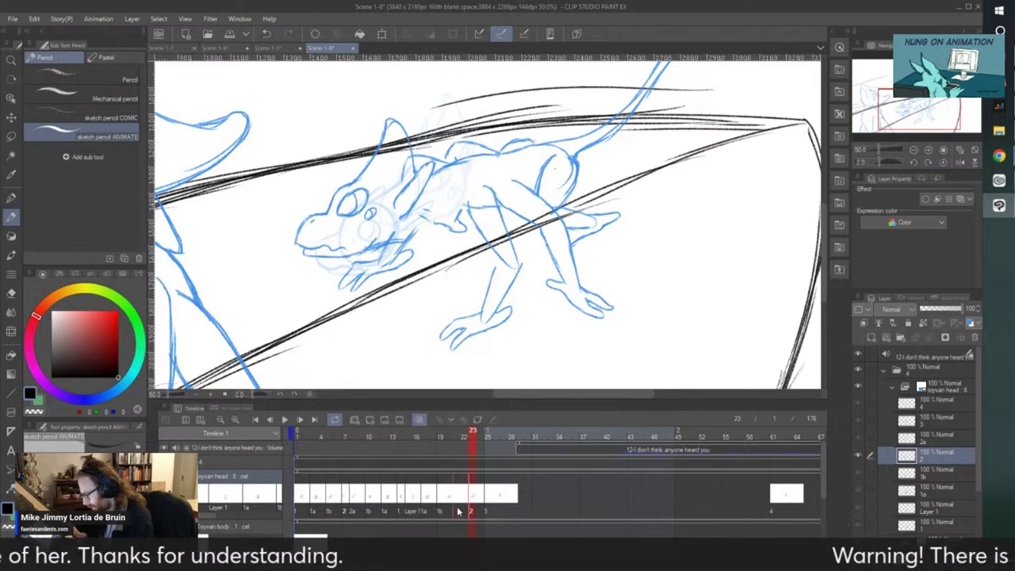
{"action": "right_click", "coordinate": [465, 500]}
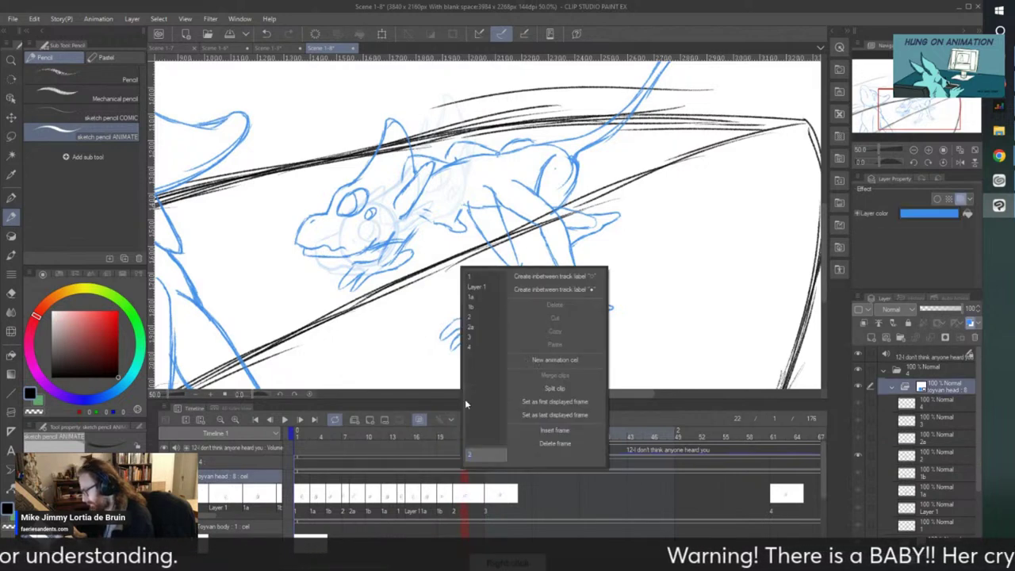
{"action": "left_click", "coordinate": [466, 328]}
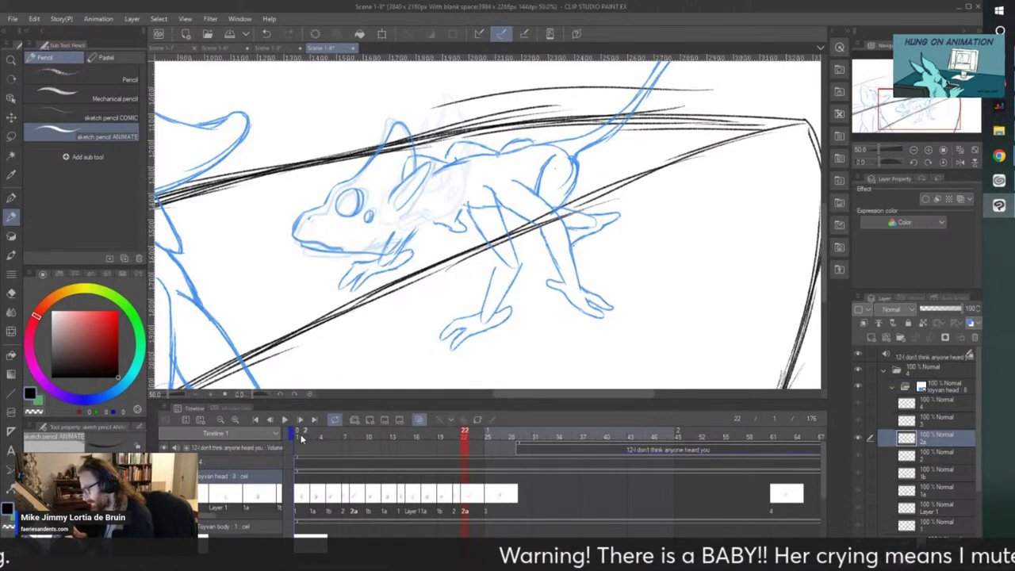
- Play back the head turn from the first frame several times to check its timing
{"action": "left_click", "coordinate": [301, 439]}
{"action": "left_click", "coordinate": [285, 420]}
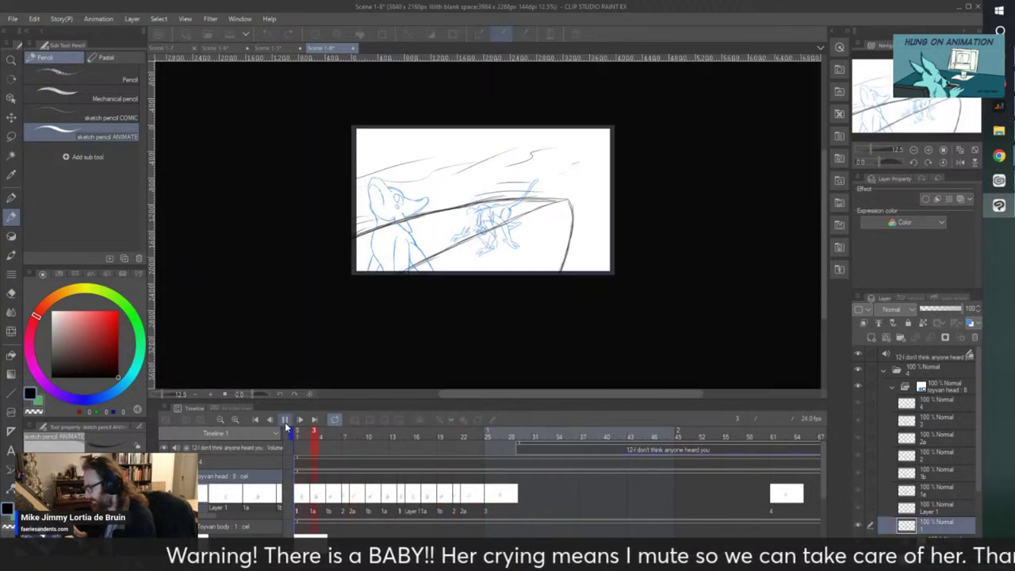
{"action": "left_click", "coordinate": [285, 420]}
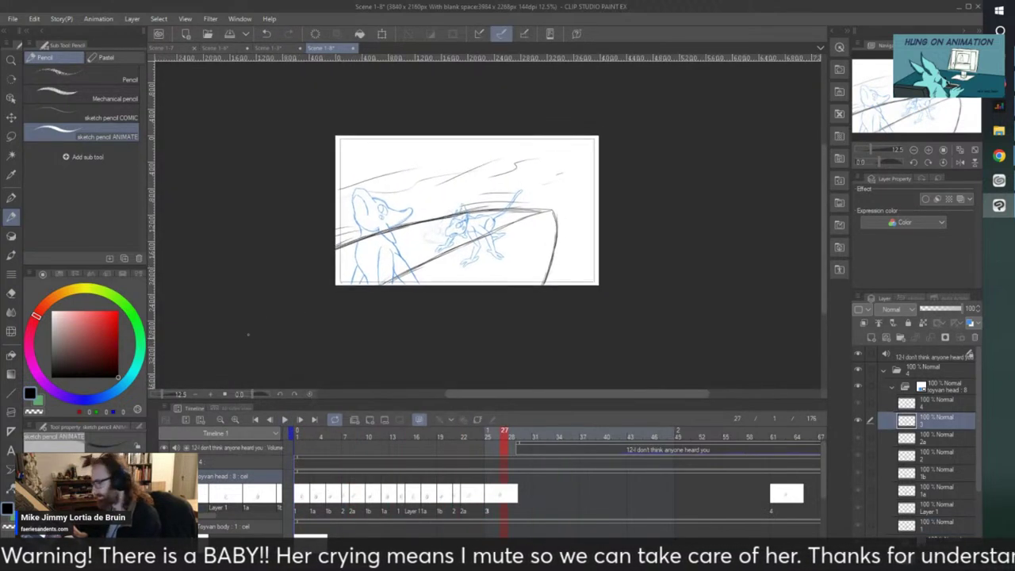
{"action": "left_click", "coordinate": [290, 431]}
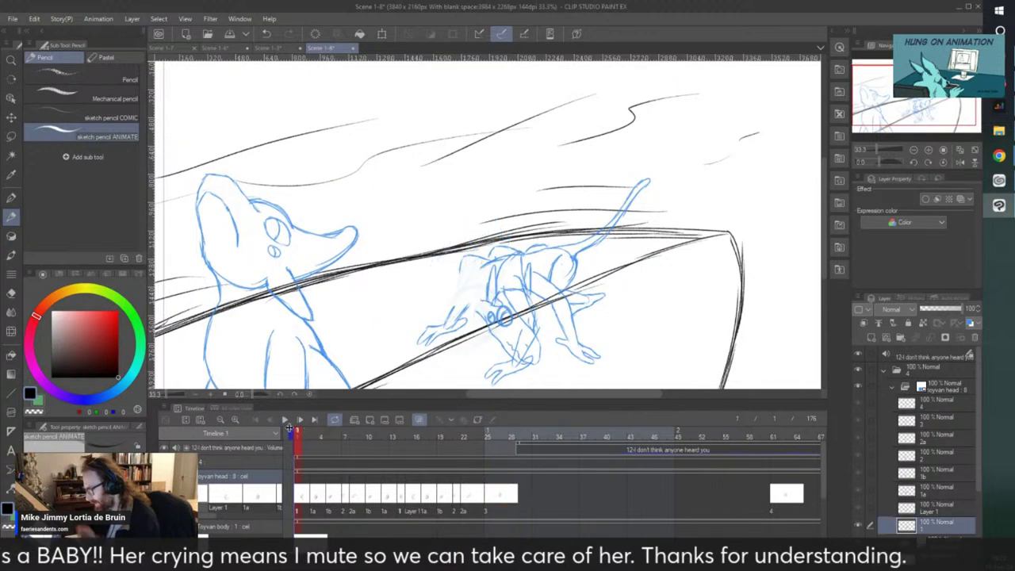
{"action": "left_click", "coordinate": [285, 420]}
{"action": "left_click", "coordinate": [284, 420]}
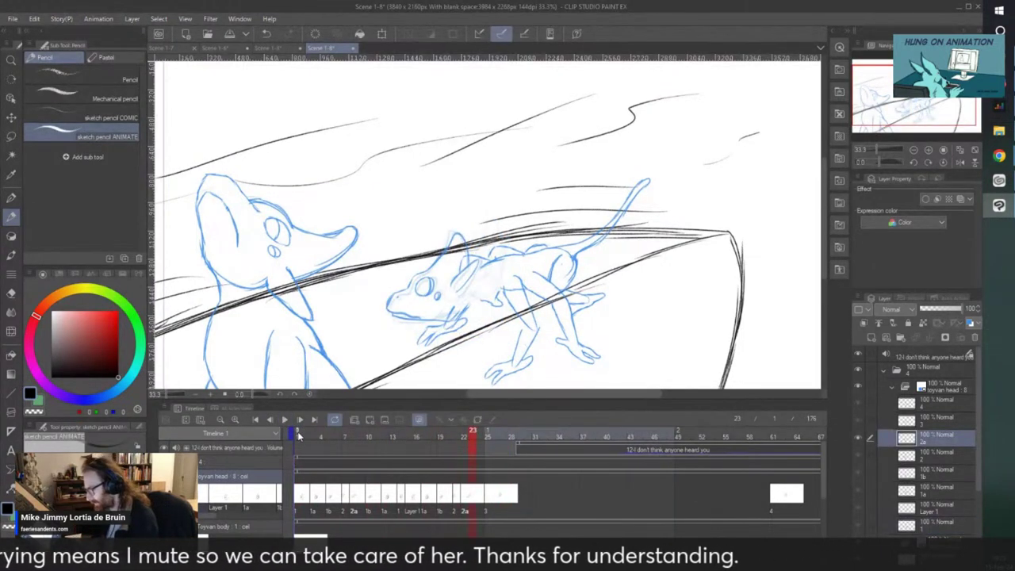
{"action": "left_click", "coordinate": [299, 436]}
{"action": "left_click", "coordinate": [284, 420]}
{"action": "left_click", "coordinate": [284, 420]}
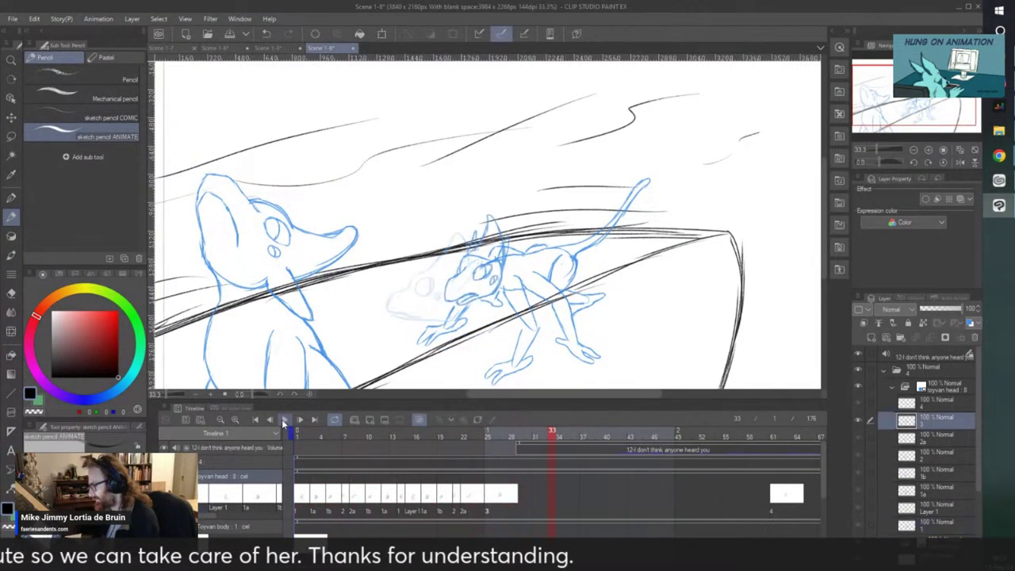
- Step through the head clips between frames 1 and 14 to compare the head poses
{"action": "left_click", "coordinate": [301, 496]}
{"action": "left_click", "coordinate": [315, 493]}
{"action": "left_click", "coordinate": [328, 489]}
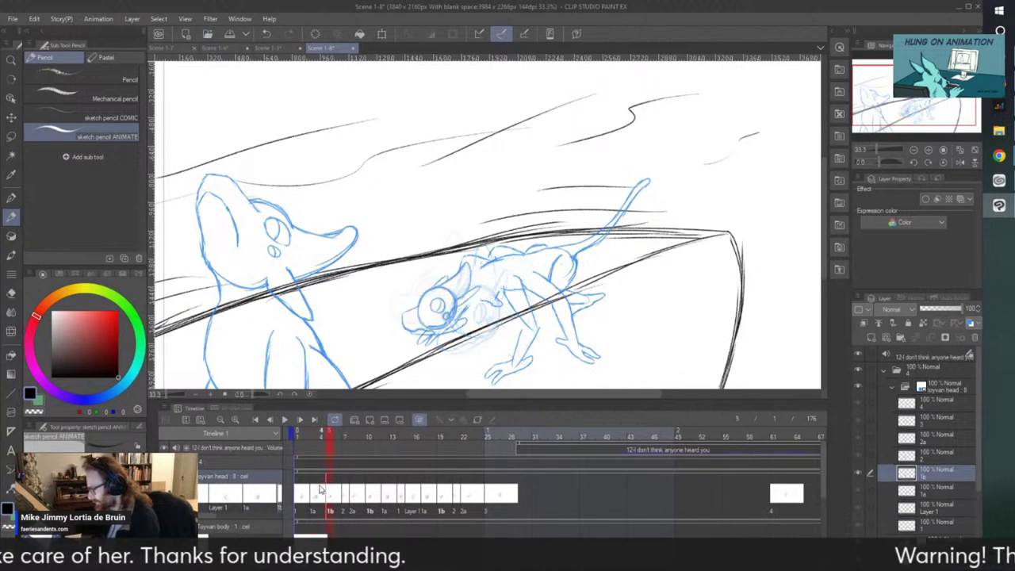
{"action": "left_click", "coordinate": [346, 491]}
{"action": "left_click", "coordinate": [366, 500]}
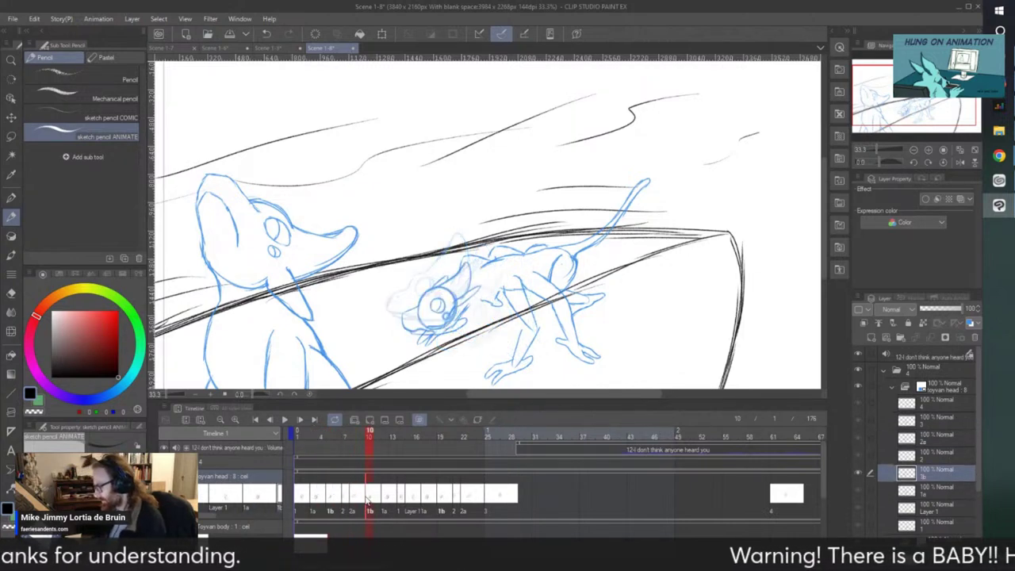
{"action": "left_click", "coordinate": [387, 498]}
{"action": "left_click", "coordinate": [399, 499]}
{"action": "left_click", "coordinate": [384, 499]}
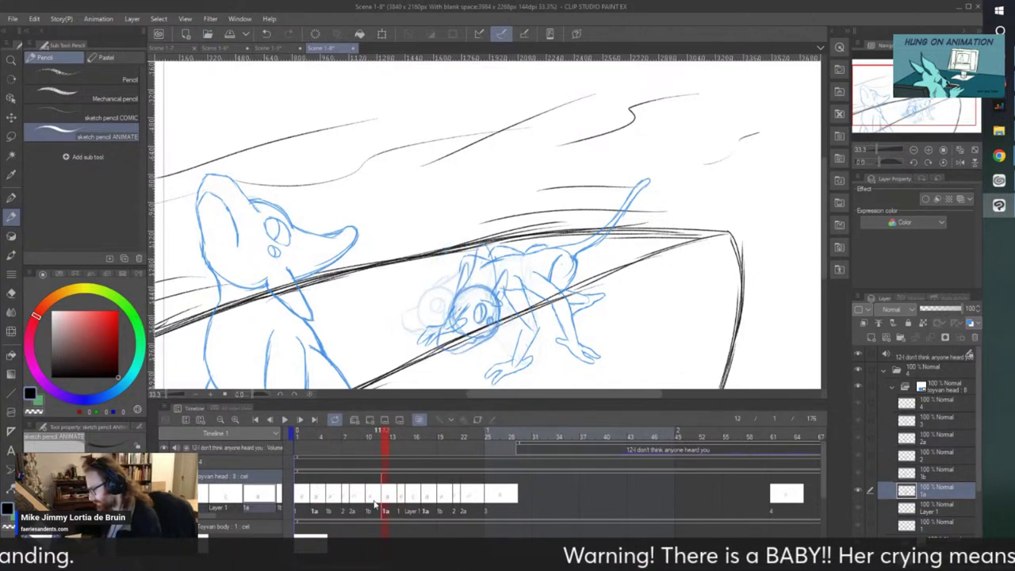
{"action": "left_click", "coordinate": [369, 501]}
{"action": "left_click", "coordinate": [360, 502]}
- On cel 1a at frame 12, redraw the snout hanging below the head circle and the eyes with their inner ovals
{"action": "left_click", "coordinate": [379, 504]}
{"action": "left_click", "coordinate": [382, 504]}
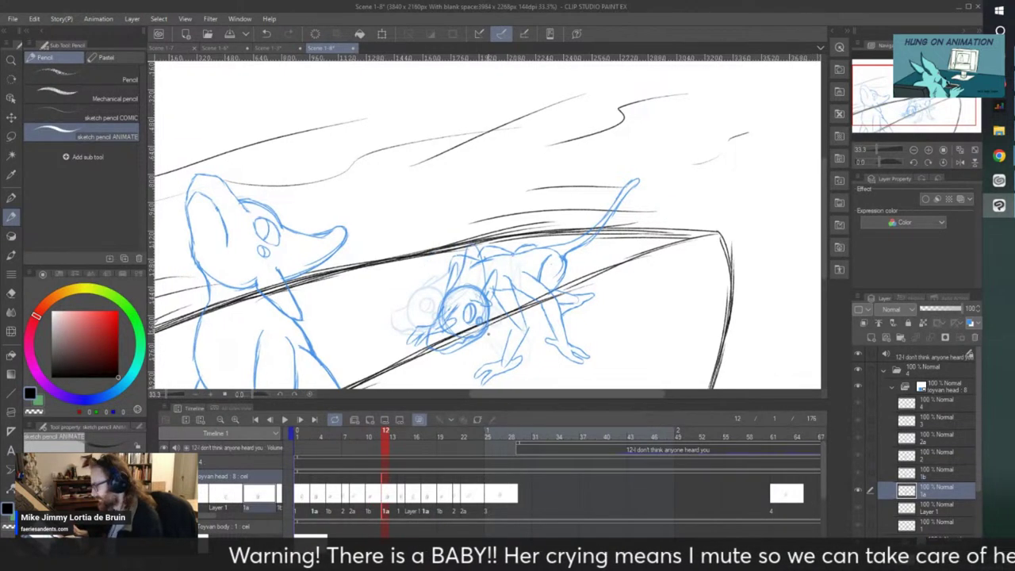
{"action": "scroll", "coordinate": [506, 335], "scroll_direction": "up", "scroll_amount": 2}
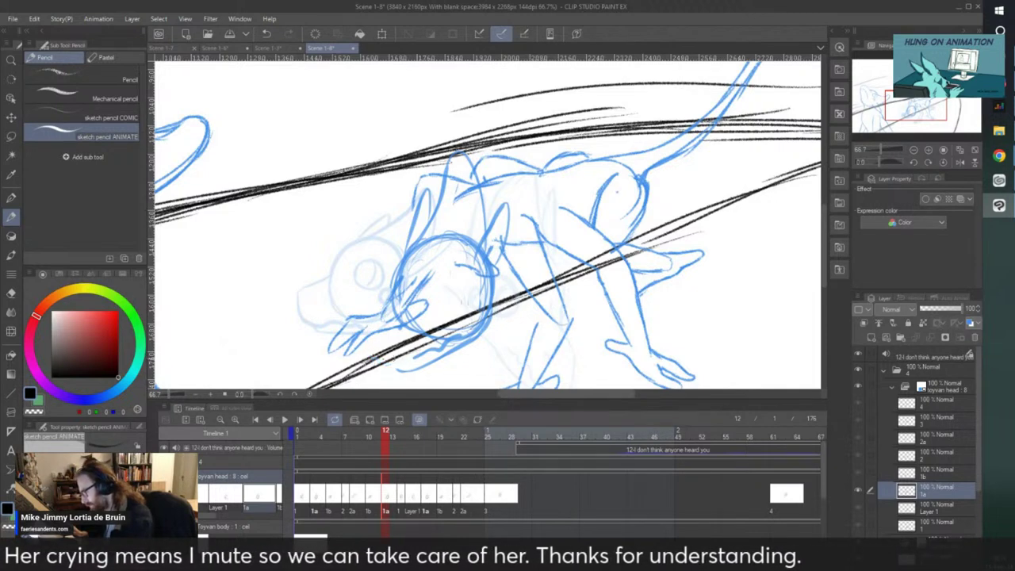
{"action": "key", "text": "ctrl+z"}
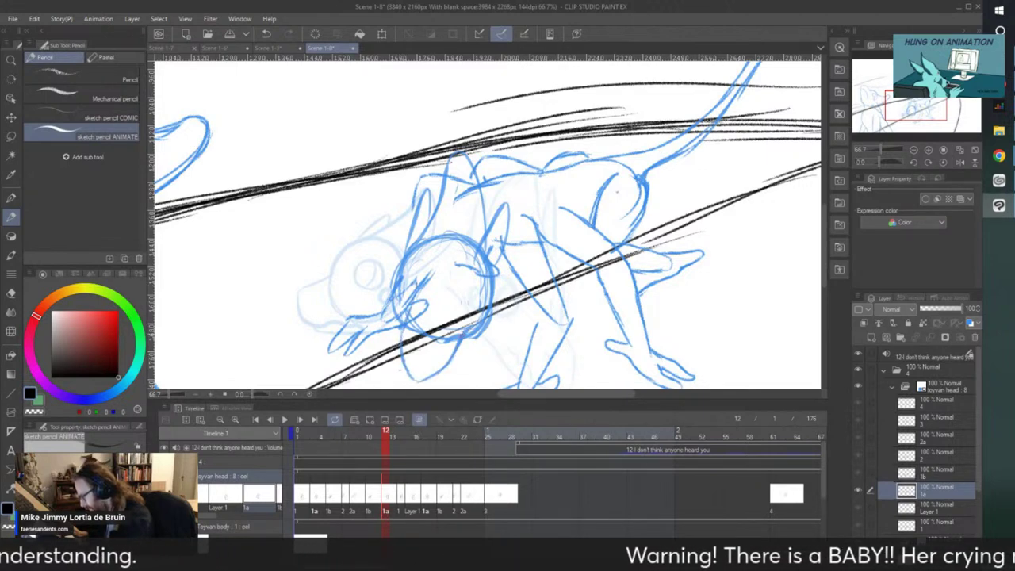
{"action": "mouse_move", "coordinate": [463, 285]}
{"action": "left_mouse_down"}
{"action": "mouse_move", "coordinate": [455, 297]}
{"action": "mouse_move", "coordinate": [472, 263]}
{"action": "mouse_move", "coordinate": [476, 306]}
{"action": "mouse_move", "coordinate": [457, 271]}
{"action": "mouse_move", "coordinate": [466, 305]}
{"action": "mouse_move", "coordinate": [473, 269]}
{"action": "mouse_move", "coordinate": [467, 303]}
{"action": "mouse_move", "coordinate": [483, 282]}
{"action": "mouse_move", "coordinate": [484, 293]}
{"action": "left_mouse_up"}
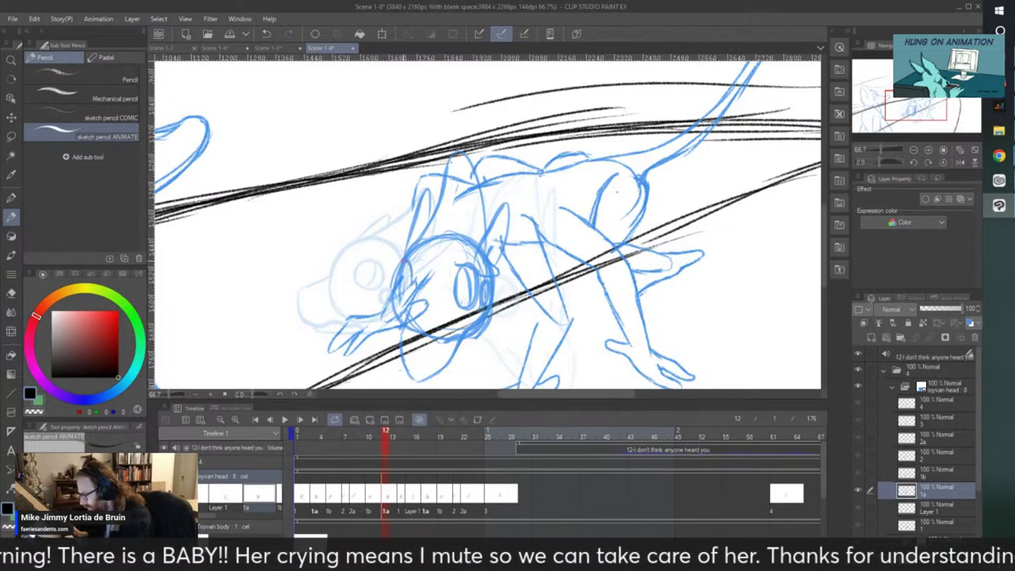
{"action": "mouse_move", "coordinate": [400, 264]}
{"action": "left_mouse_down"}
{"action": "mouse_move", "coordinate": [395, 282]}
{"action": "mouse_move", "coordinate": [413, 300]}
{"action": "mouse_move", "coordinate": [411, 283]}
{"action": "left_mouse_up"}
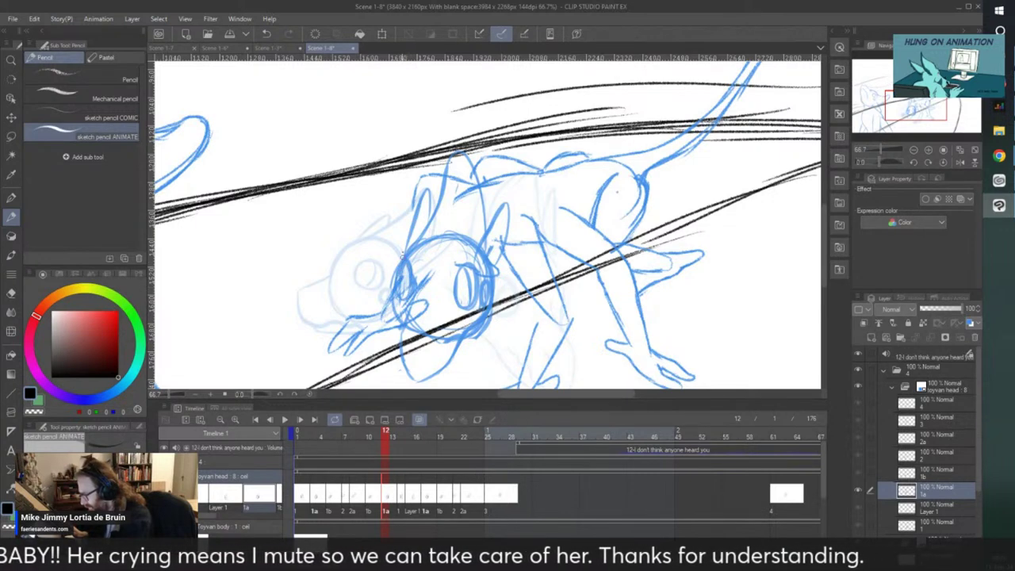
- Play back the animation from frame 1 to check the redrawn cel 1a in motion
{"action": "key", "text": "ctrl+0"}
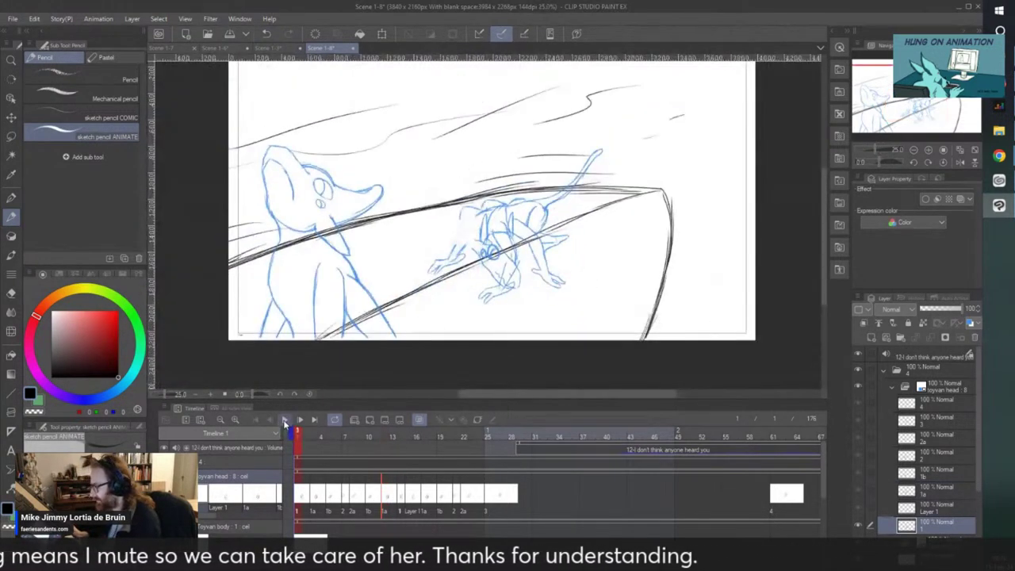
{"action": "left_click", "coordinate": [284, 419]}
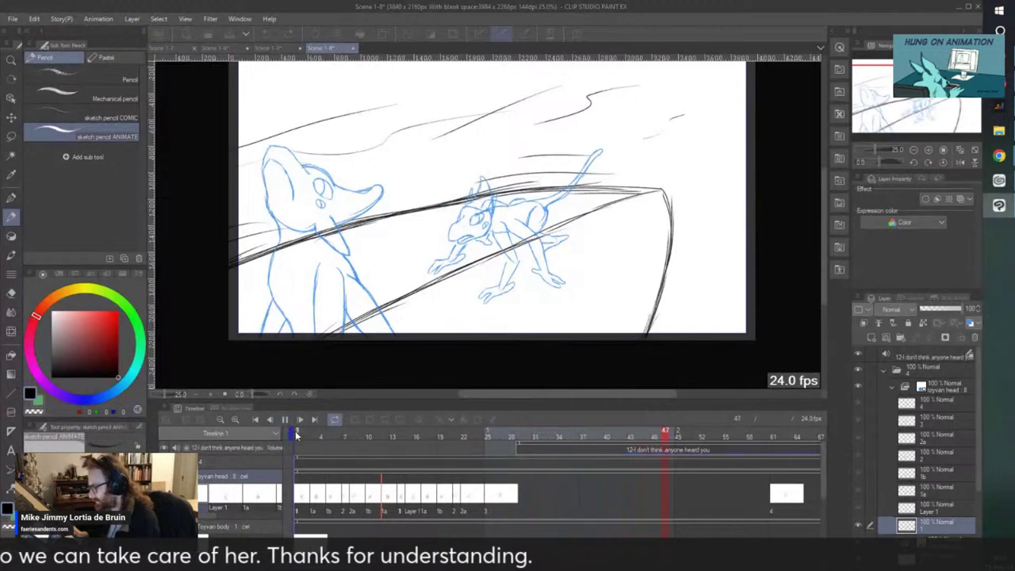
{"action": "left_click", "coordinate": [284, 420]}
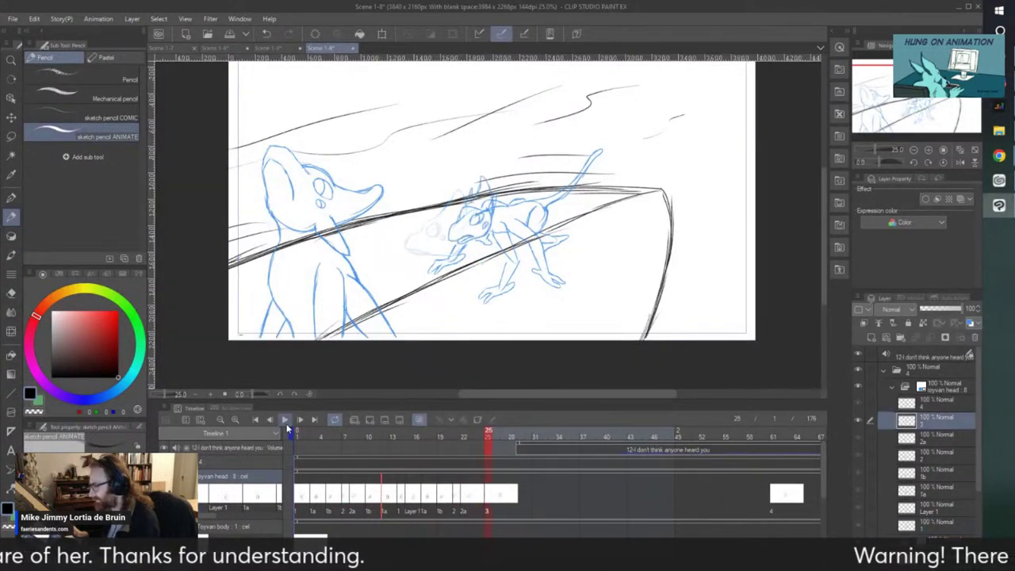
- Create a new animation cel 2b at frame 23 on the head track, after cel 2a
{"action": "left_click", "coordinate": [462, 495]}
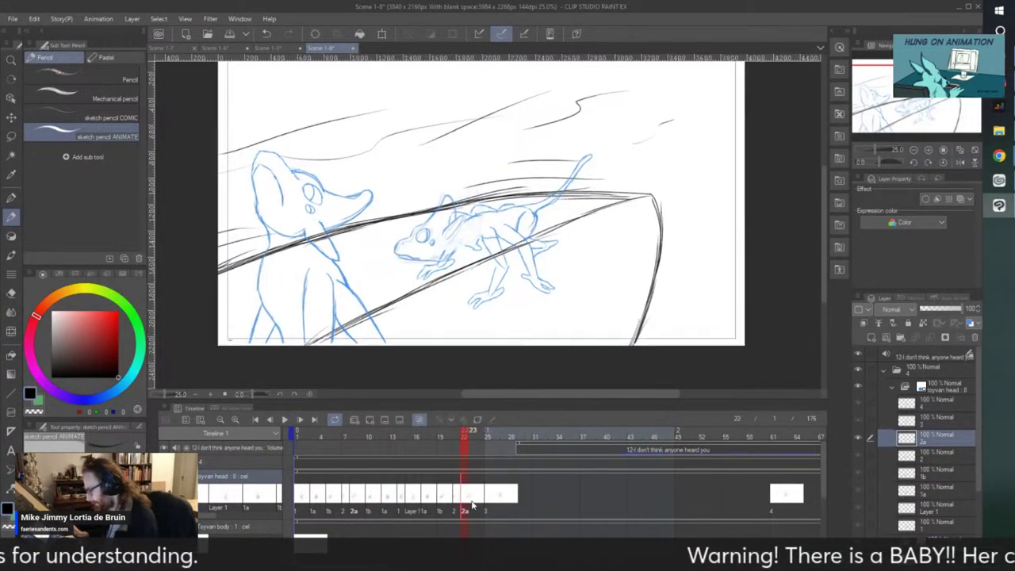
{"action": "left_click", "coordinate": [473, 497]}
{"action": "key", "text": "ctrl+plus"}
{"action": "key", "text": "ctrl+plus"}
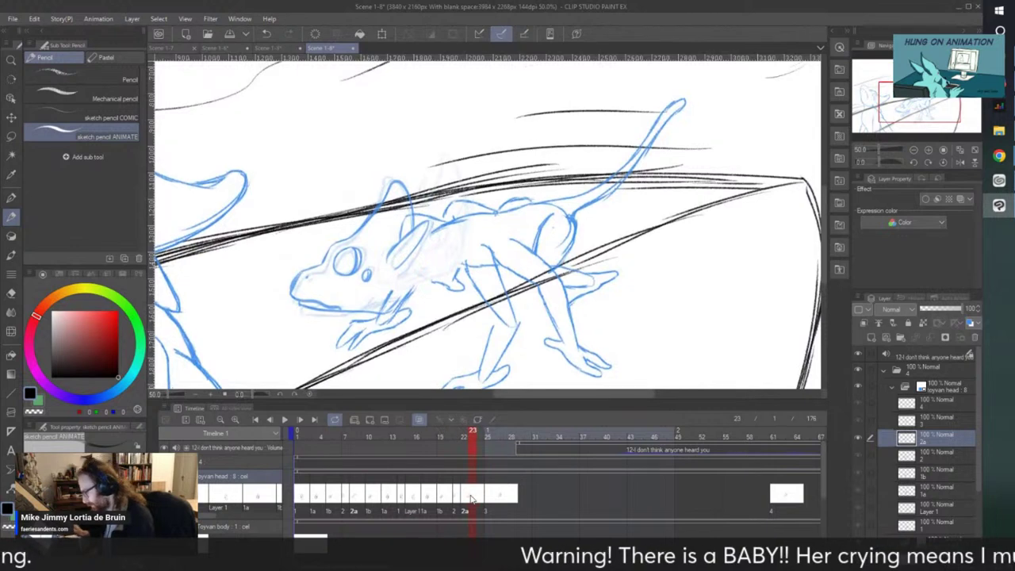
{"action": "right_click", "coordinate": [471, 496]}
{"action": "left_click", "coordinate": [562, 360]}
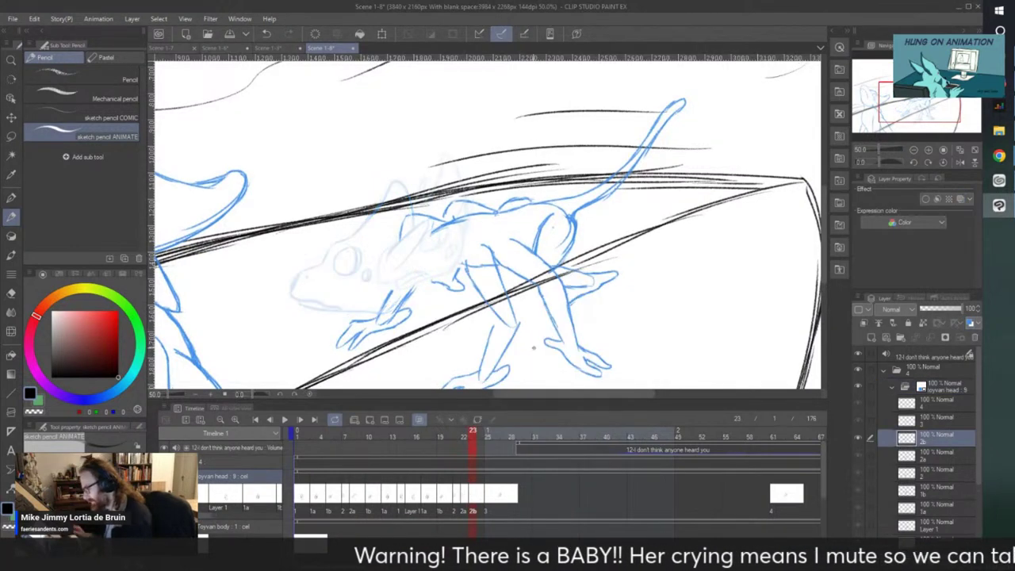
{"action": "scroll", "coordinate": [344, 309], "scroll_direction": "up", "scroll_amount": 1}
{"action": "scroll", "coordinate": [344, 308], "scroll_direction": "up", "scroll_amount": 1}
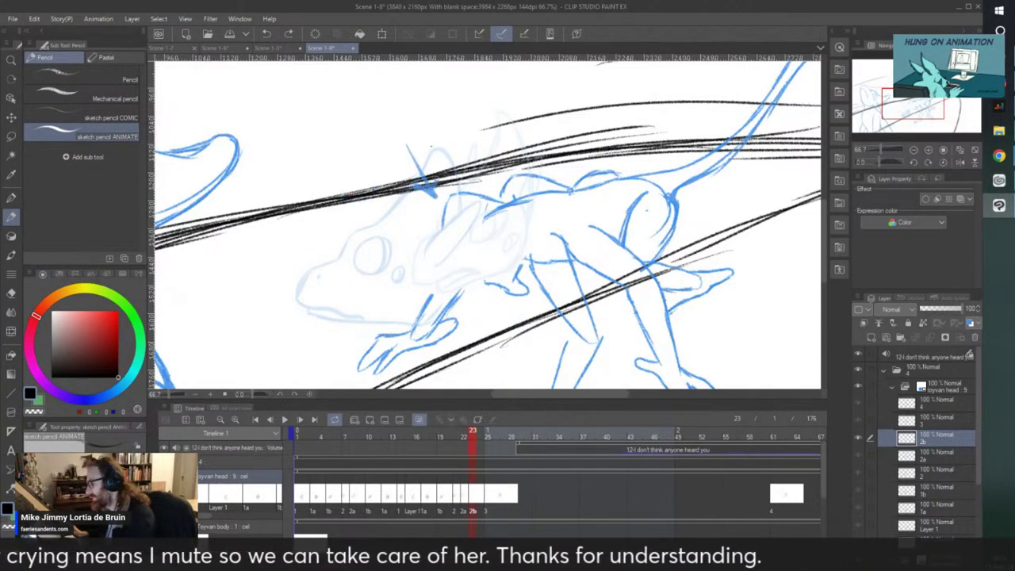
{"action": "scroll", "coordinate": [421, 118], "scroll_direction": "up", "scroll_amount": 1}
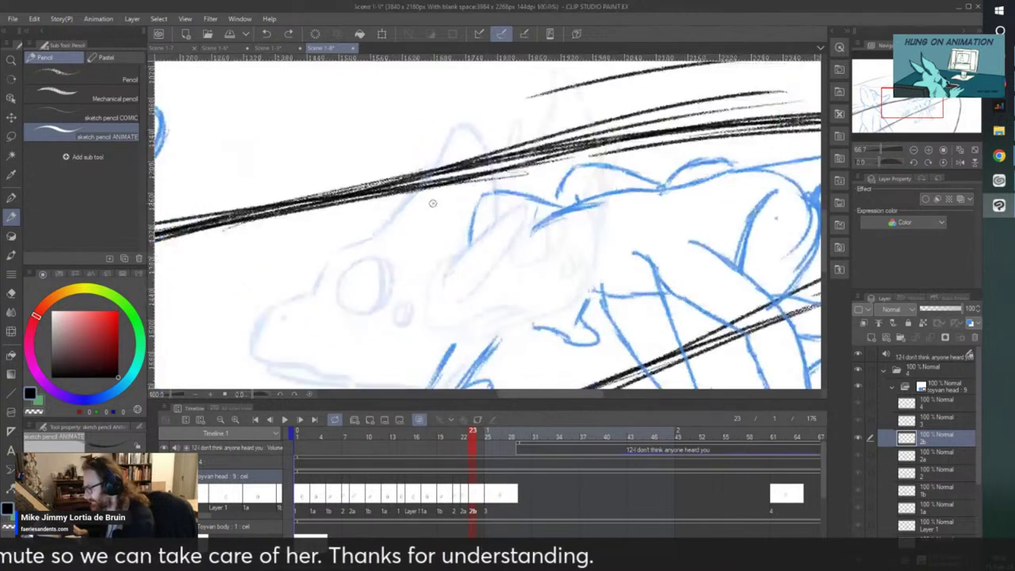
{"action": "mouse_move", "coordinate": [426, 307]}
{"action": "left_mouse_down"}
{"action": "mouse_move", "coordinate": [454, 249]}
{"action": "mouse_move", "coordinate": [432, 234]}
{"action": "left_mouse_up"}
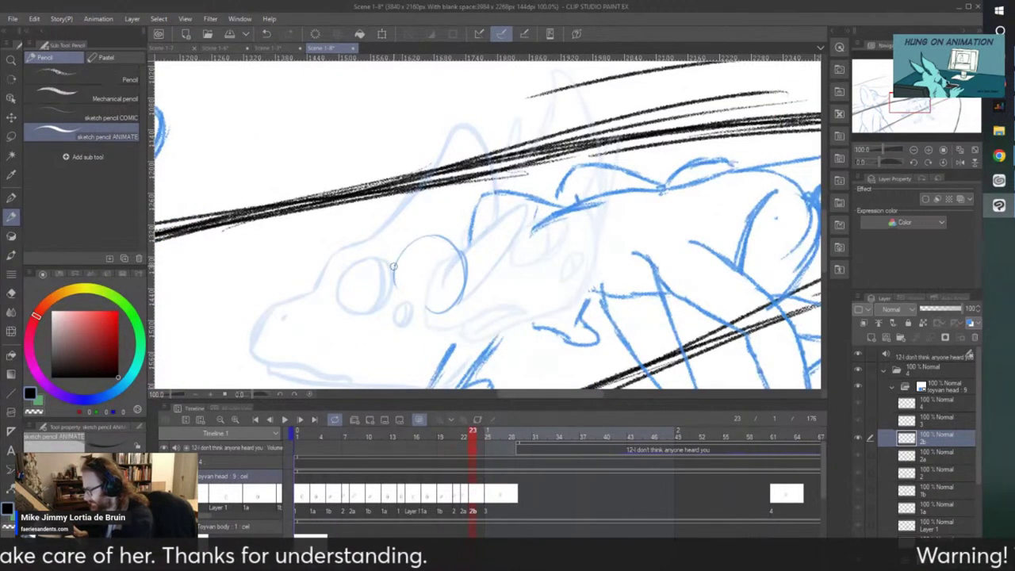
{"action": "mouse_move", "coordinate": [392, 266]}
{"action": "left_mouse_down"}
{"action": "mouse_move", "coordinate": [459, 320]}
{"action": "mouse_move", "coordinate": [485, 293]}
{"action": "mouse_move", "coordinate": [451, 329]}
{"action": "mouse_move", "coordinate": [431, 231]}
{"action": "mouse_move", "coordinate": [398, 262]}
{"action": "mouse_move", "coordinate": [436, 334]}
{"action": "left_mouse_up"}
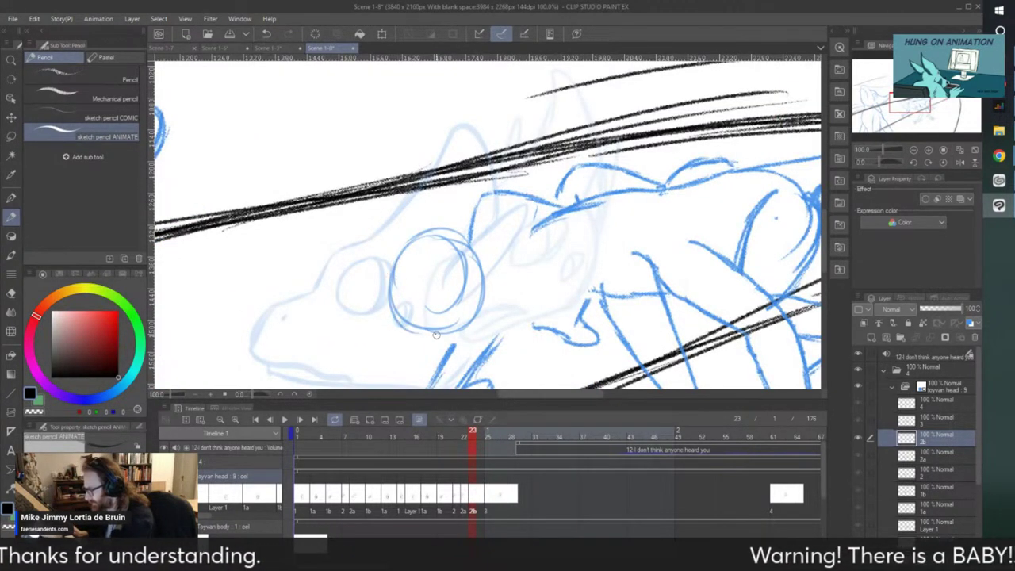
{"action": "scroll", "coordinate": [438, 326], "scroll_direction": "down", "scroll_amount": 2}
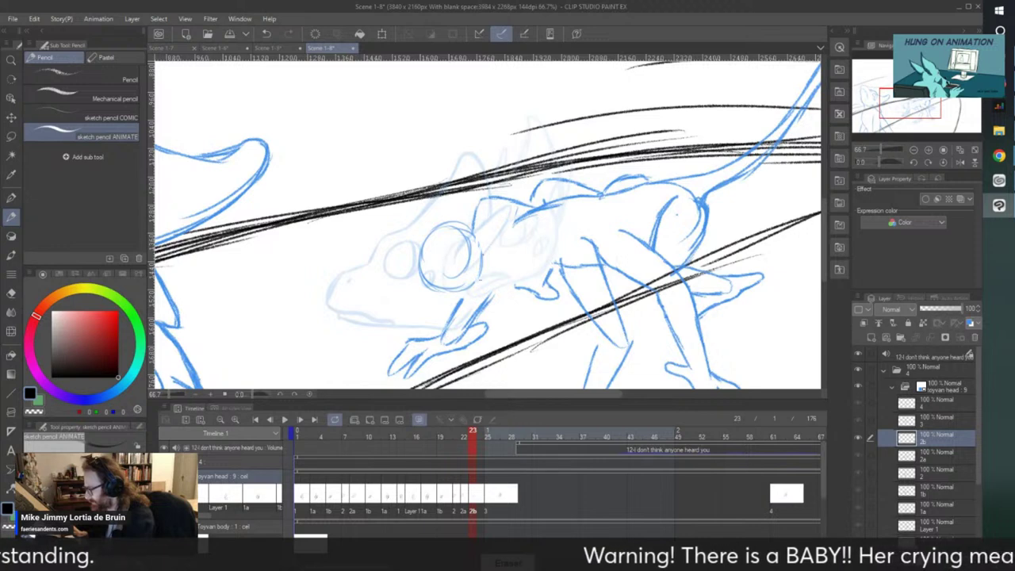
{"action": "left_click_drag", "start_coordinate": [468, 249], "coordinate": [463, 273]}
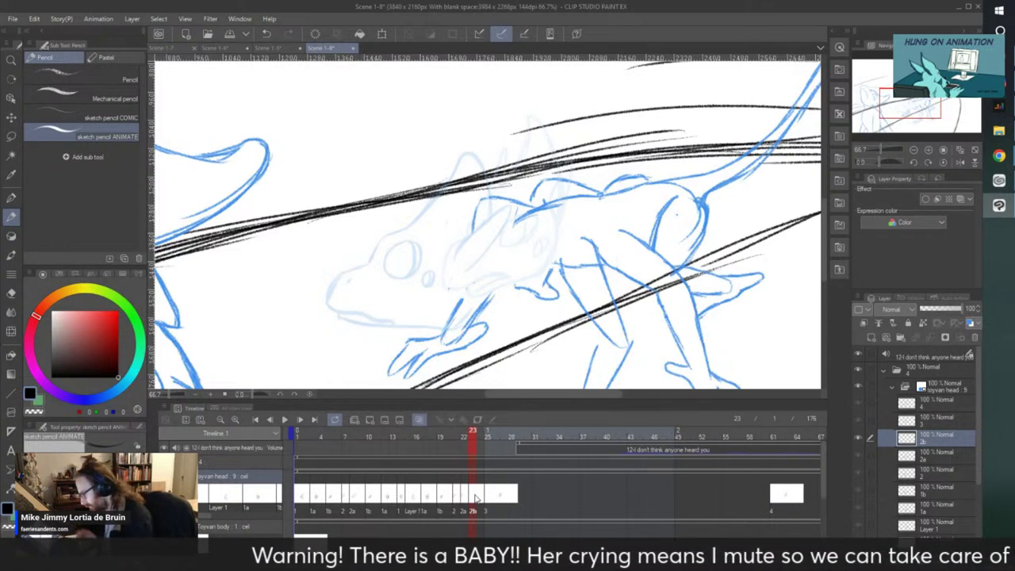
- Temporarily assign cels 1a and 1b to frame 23 to view their head poses, and restore cel 2b
{"action": "right_click", "coordinate": [474, 492]}
{"action": "left_click", "coordinate": [488, 298]}
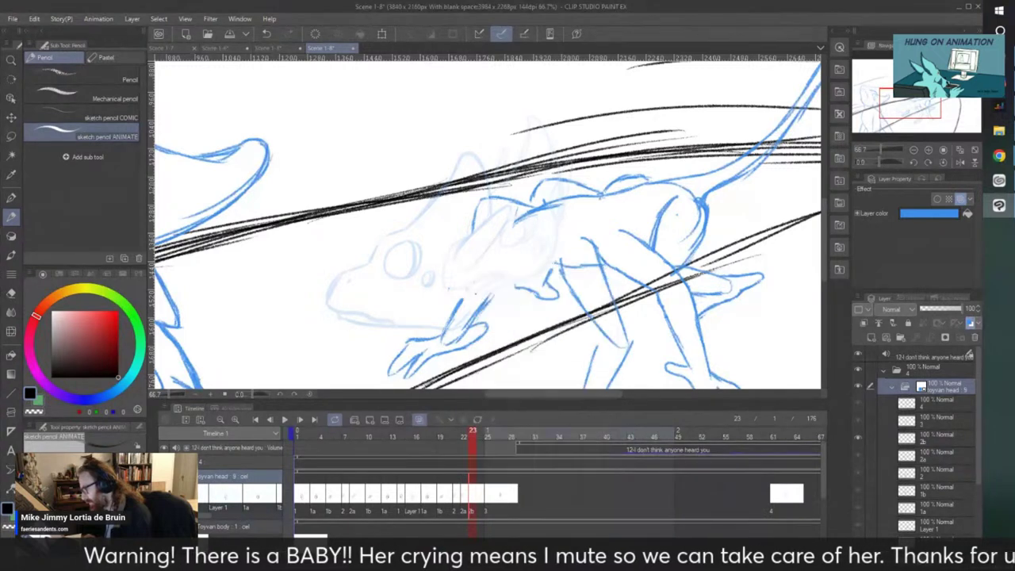
{"action": "right_click", "coordinate": [474, 493]}
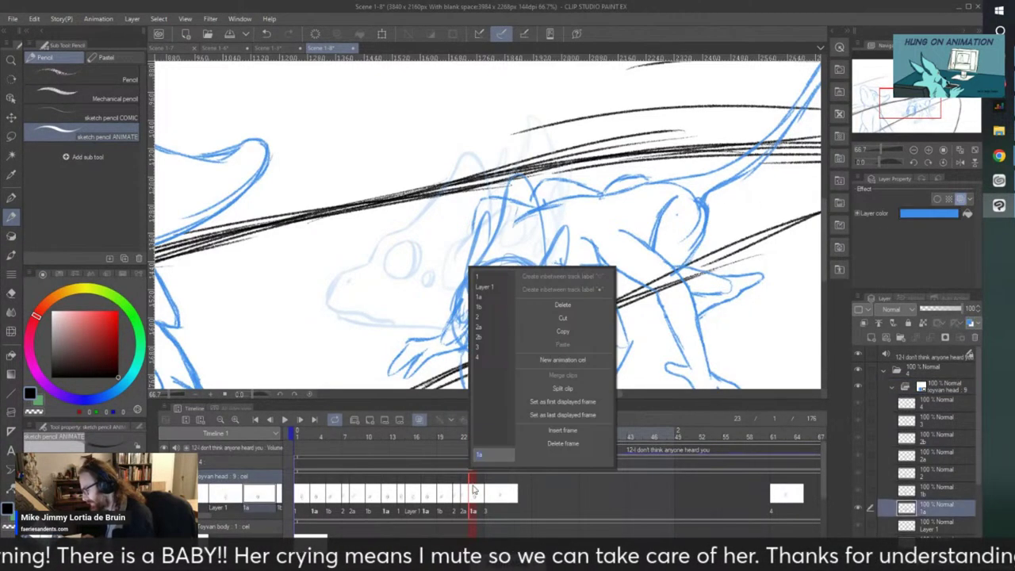
{"action": "left_click", "coordinate": [488, 316]}
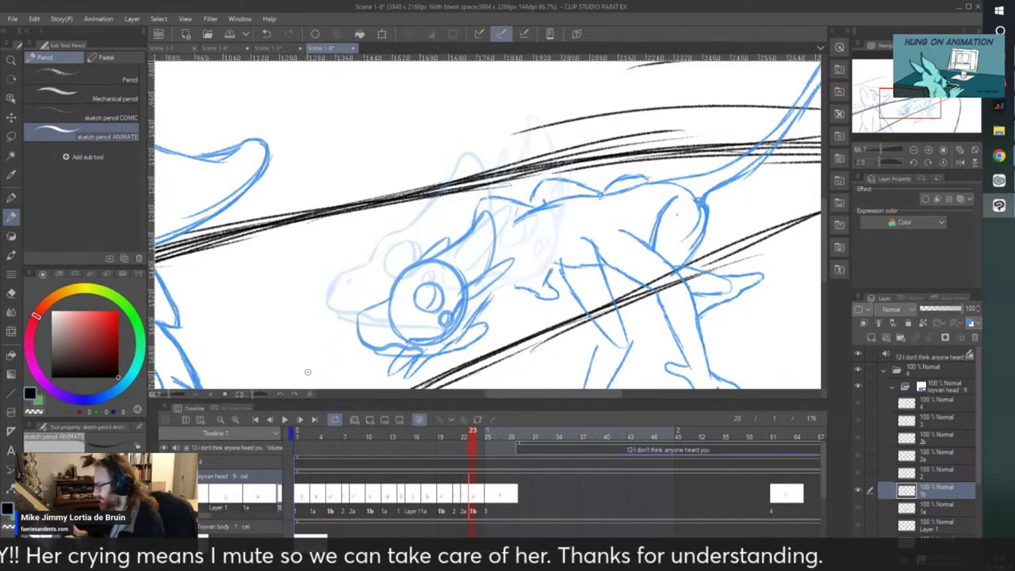
{"action": "right_click", "coordinate": [470, 493]}
{"action": "left_click", "coordinate": [483, 370]}
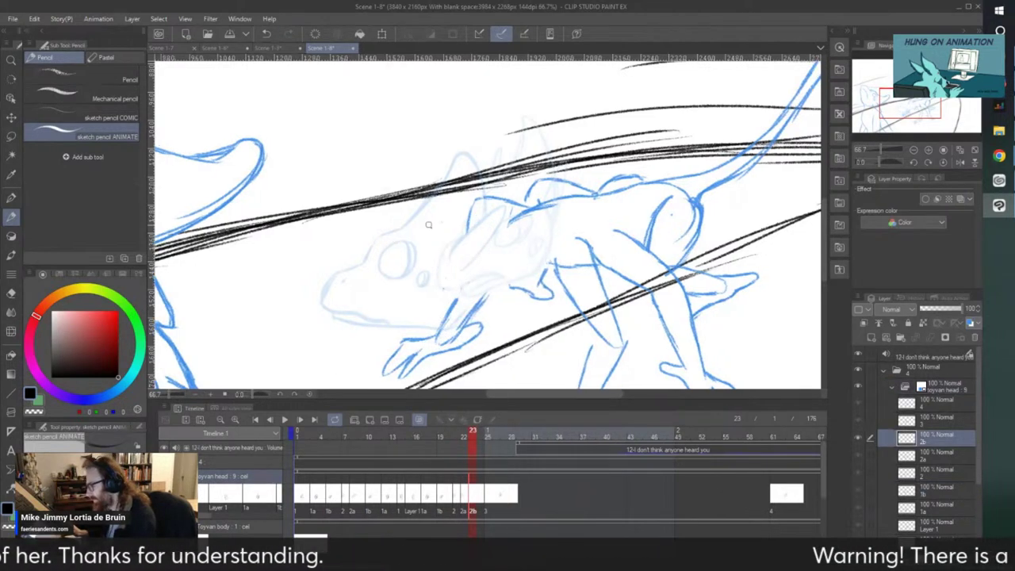
- On cel 2b, sketch the head circle between the onion-skinned poses, with a first snout outline and the two ears
{"action": "left_click", "coordinate": [428, 224]}
{"action": "mouse_move", "coordinate": [456, 289]}
{"action": "left_mouse_down"}
{"action": "mouse_move", "coordinate": [500, 204]}
{"action": "mouse_move", "coordinate": [463, 199]}
{"action": "mouse_move", "coordinate": [417, 231]}
{"action": "mouse_move", "coordinate": [437, 309]}
{"action": "mouse_move", "coordinate": [410, 254]}
{"action": "mouse_move", "coordinate": [462, 291]}
{"action": "mouse_move", "coordinate": [517, 263]}
{"action": "mouse_move", "coordinate": [424, 212]}
{"action": "mouse_move", "coordinate": [402, 250]}
{"action": "left_mouse_up"}
{"action": "scroll", "coordinate": [393, 170], "scroll_direction": "down", "scroll_amount": 2}
{"action": "scroll", "coordinate": [402, 191], "scroll_direction": "up", "scroll_amount": 2}
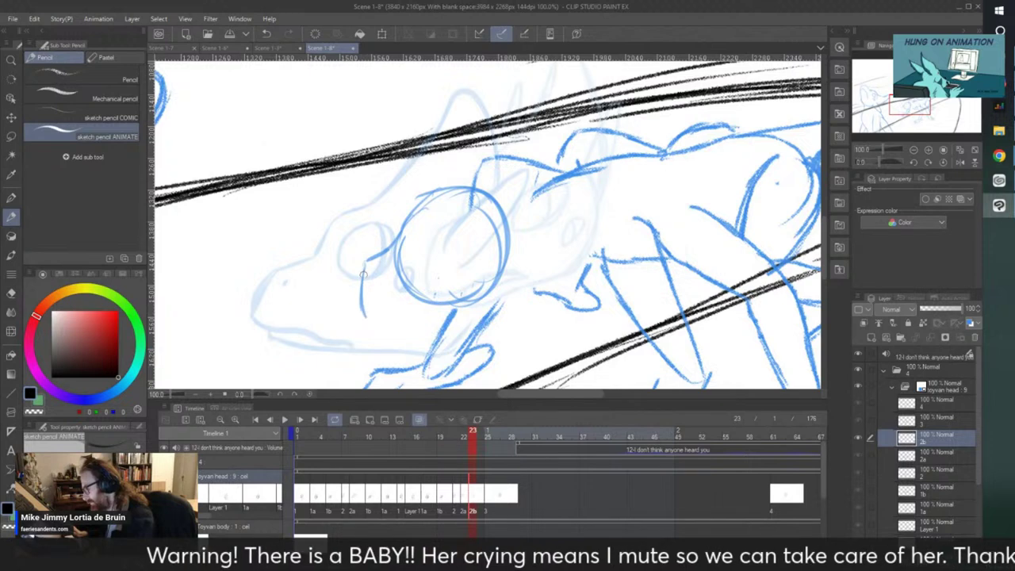
{"action": "left_click_drag", "start_coordinate": [366, 317], "coordinate": [442, 317]}
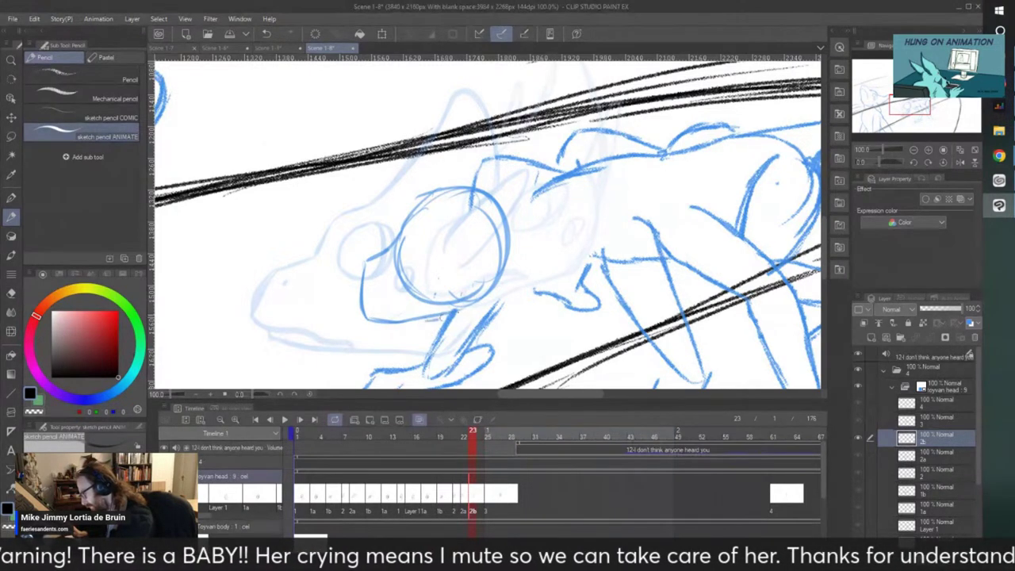
{"action": "left_click_drag", "start_coordinate": [510, 212], "coordinate": [499, 224]}
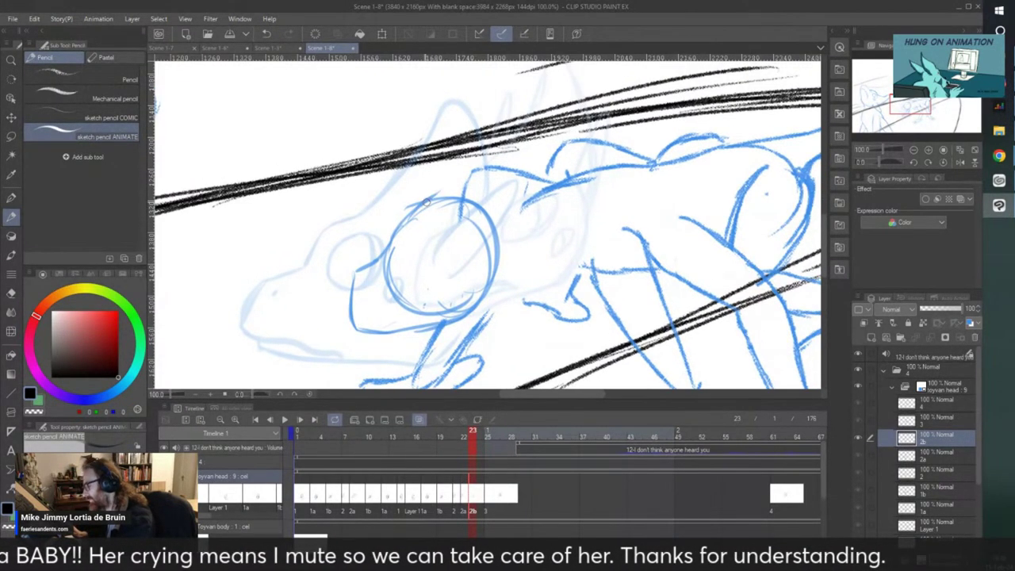
{"action": "mouse_move", "coordinate": [425, 203]}
{"action": "left_mouse_down"}
{"action": "mouse_move", "coordinate": [481, 87]}
{"action": "mouse_move", "coordinate": [497, 119]}
{"action": "mouse_move", "coordinate": [498, 231]}
{"action": "mouse_move", "coordinate": [529, 223]}
{"action": "mouse_move", "coordinate": [514, 254]}
{"action": "left_mouse_up"}
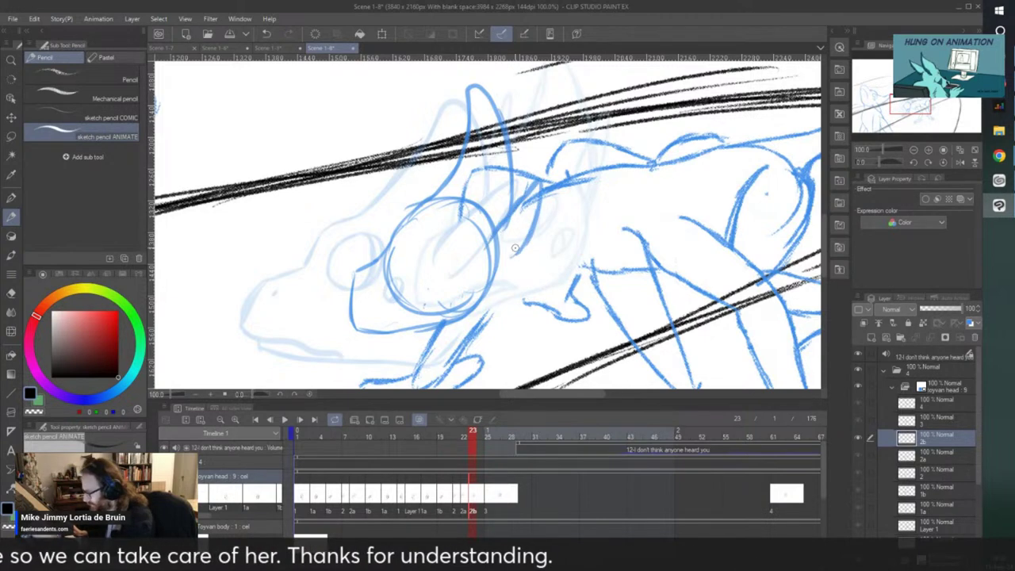
{"action": "scroll", "coordinate": [515, 248], "scroll_direction": "down", "scroll_amount": 3}
{"action": "scroll", "coordinate": [404, 226], "scroll_direction": "up", "scroll_amount": 3}
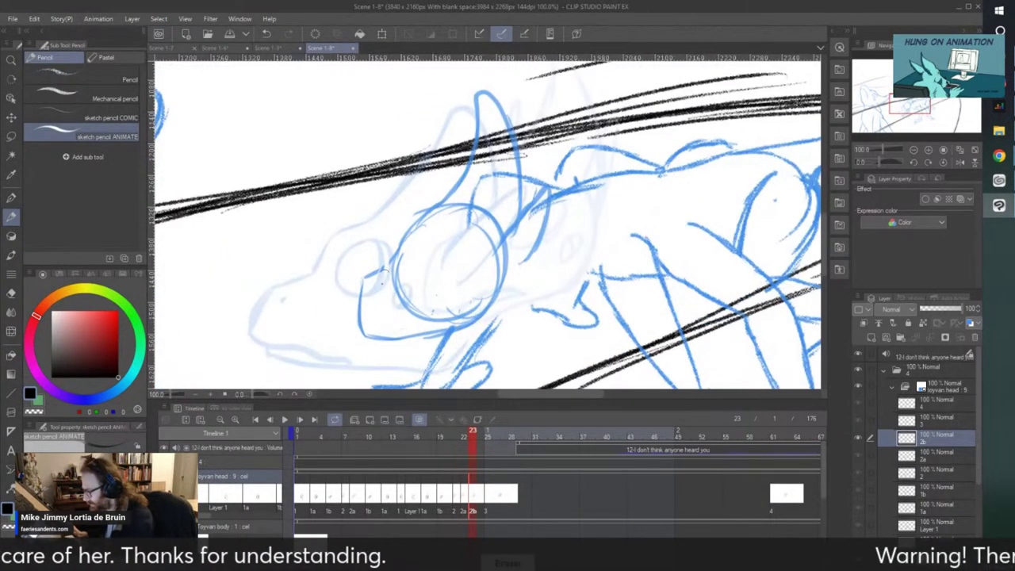
- Remove cel 2b's first snout outline, redraw the snout tucked below the head circle, and add the eye oval
{"action": "key", "text": "ctrl+z"}
{"action": "key", "text": "ctrl+z"}
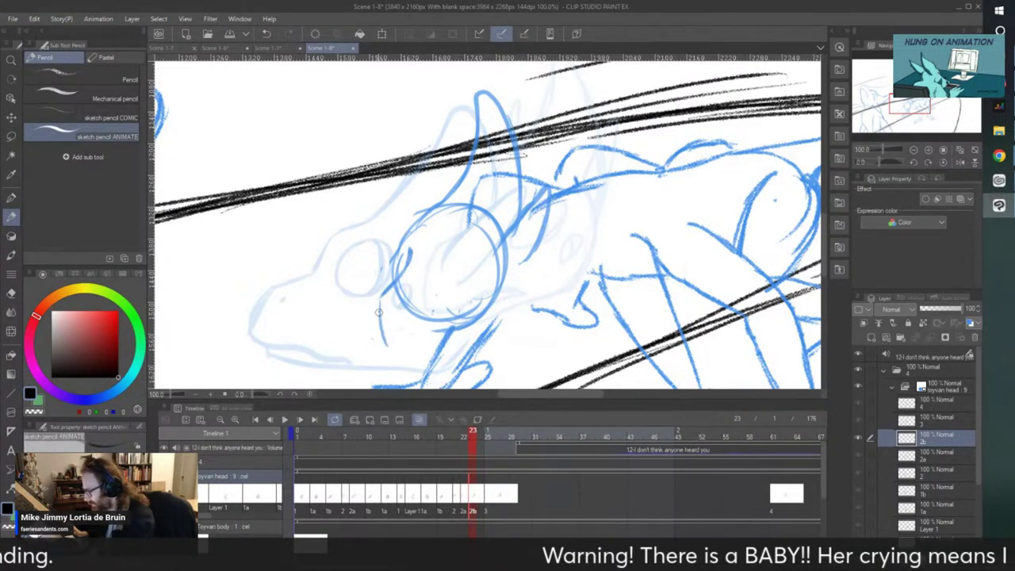
{"action": "mouse_move", "coordinate": [378, 311]}
{"action": "left_mouse_down"}
{"action": "mouse_move", "coordinate": [402, 353]}
{"action": "mouse_move", "coordinate": [395, 348]}
{"action": "mouse_move", "coordinate": [417, 351]}
{"action": "mouse_move", "coordinate": [399, 353]}
{"action": "mouse_move", "coordinate": [459, 318]}
{"action": "mouse_move", "coordinate": [432, 347]}
{"action": "mouse_move", "coordinate": [503, 290]}
{"action": "left_mouse_up"}
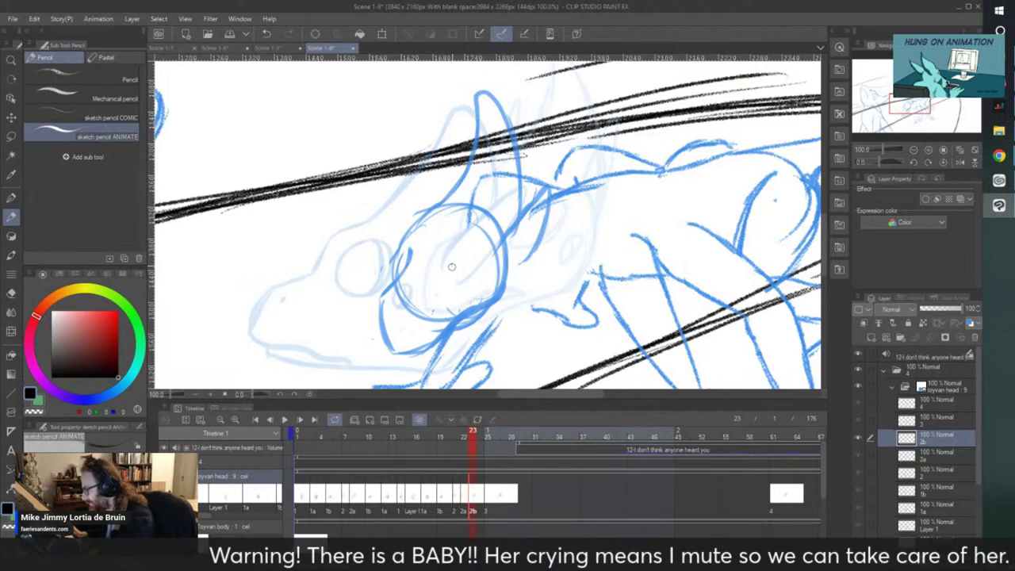
{"action": "mouse_move", "coordinate": [476, 223]}
{"action": "left_mouse_down"}
{"action": "mouse_move", "coordinate": [473, 276]}
{"action": "mouse_move", "coordinate": [491, 258]}
{"action": "mouse_move", "coordinate": [455, 272]}
{"action": "mouse_move", "coordinate": [470, 228]}
{"action": "mouse_move", "coordinate": [474, 267]}
{"action": "left_mouse_up"}
{"action": "scroll", "coordinate": [404, 183], "scroll_direction": "down", "scroll_amount": 1}
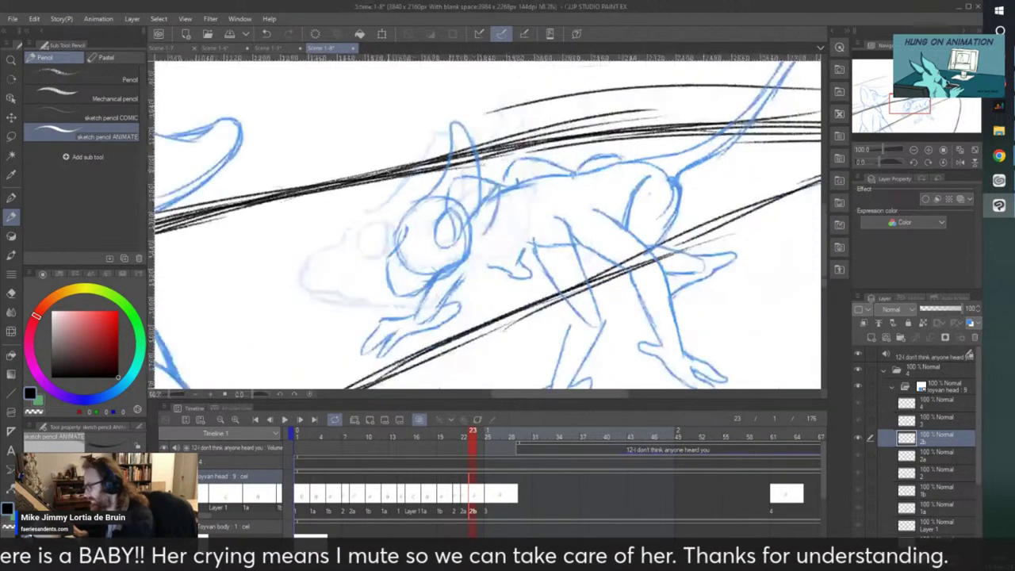
{"action": "scroll", "coordinate": [436, 235], "scroll_direction": "up", "scroll_amount": 2}
{"action": "mouse_move", "coordinate": [415, 204]}
{"action": "left_mouse_down"}
{"action": "mouse_move", "coordinate": [396, 224]}
{"action": "mouse_move", "coordinate": [376, 287]}
{"action": "left_mouse_up"}
{"action": "scroll", "coordinate": [371, 217], "scroll_direction": "down", "scroll_amount": 3}
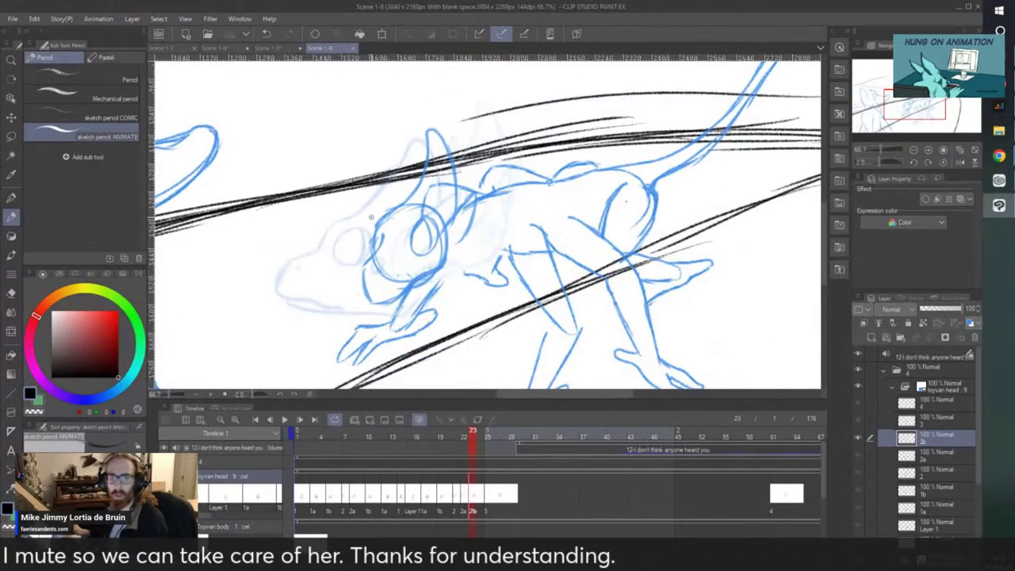
- Play back the head turn from frame 1 to check cel 2b in motion
{"action": "left_click", "coordinate": [298, 437]}
{"action": "key", "text": "ctrl+minus"}
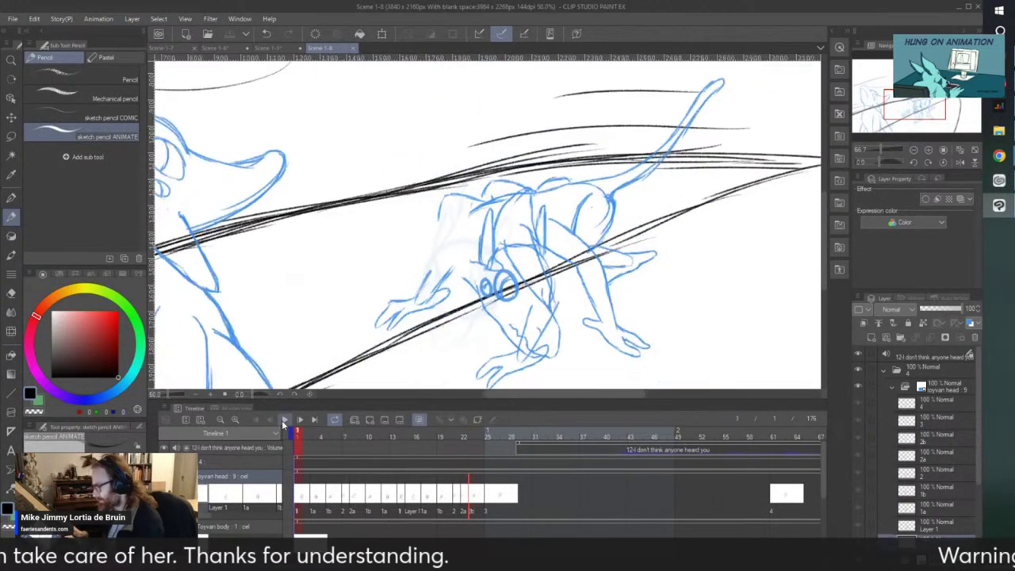
{"action": "key", "text": "ctrl+minus"}
{"action": "left_click", "coordinate": [284, 420]}
{"action": "left_click", "coordinate": [284, 420]}
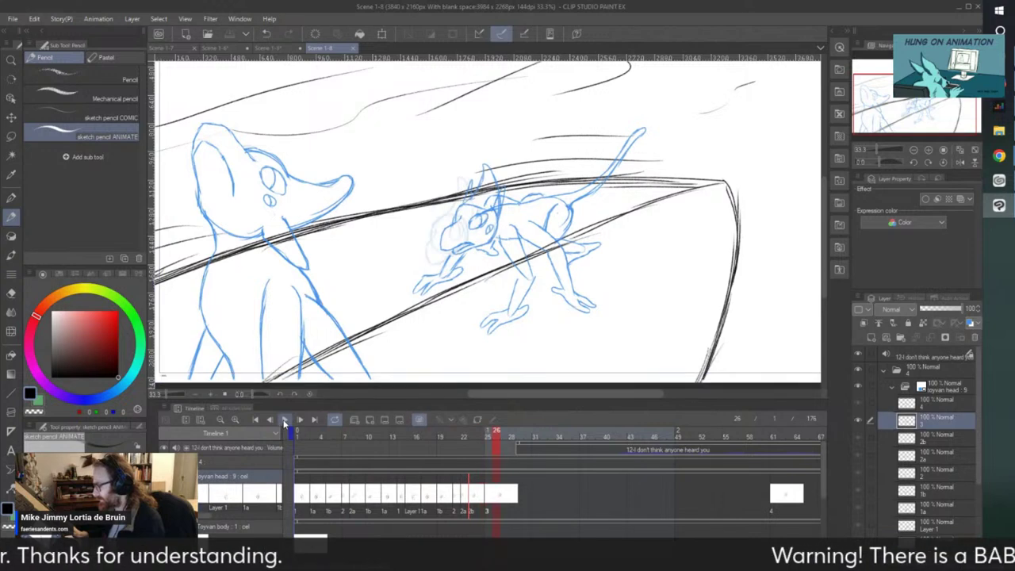
{"action": "left_click", "coordinate": [284, 420]}
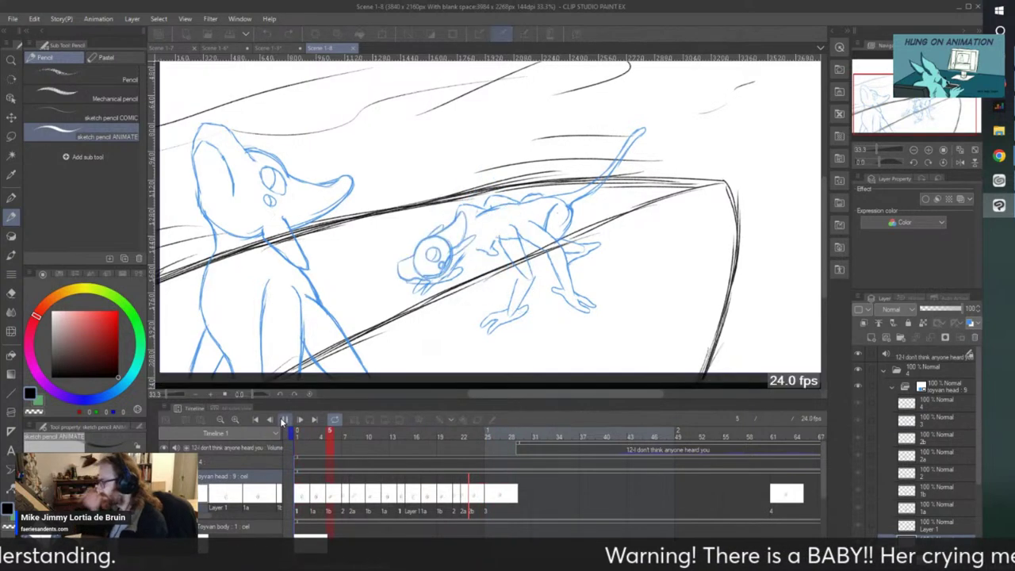
{"action": "left_click", "coordinate": [283, 421]}
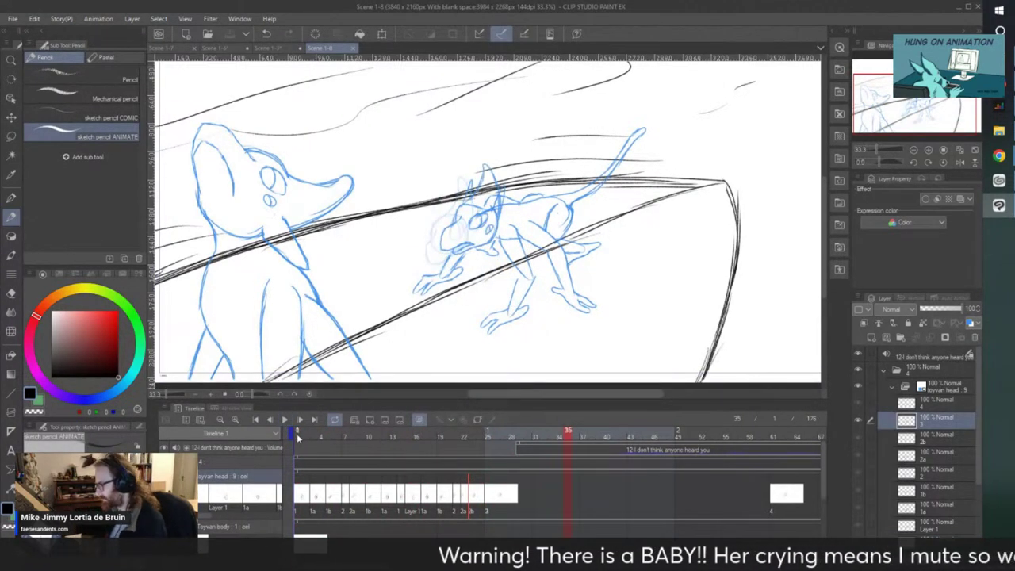
- Move the cel 3 clip one frame earlier to start at frame 24, and play back the animation from frame 1
{"action": "left_click", "coordinate": [297, 437]}
{"action": "left_click", "coordinate": [486, 504]}
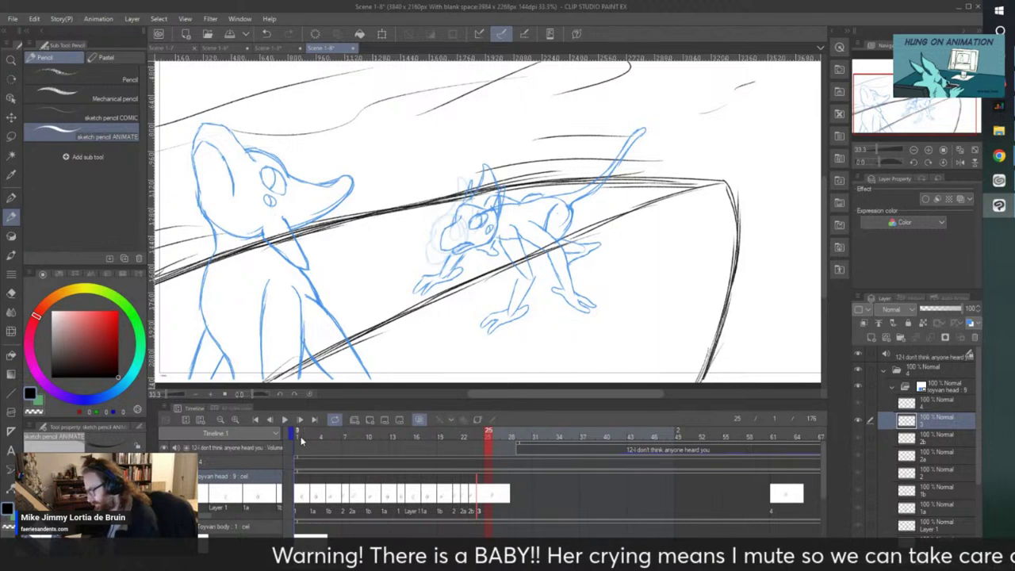
{"action": "left_click", "coordinate": [284, 420]}
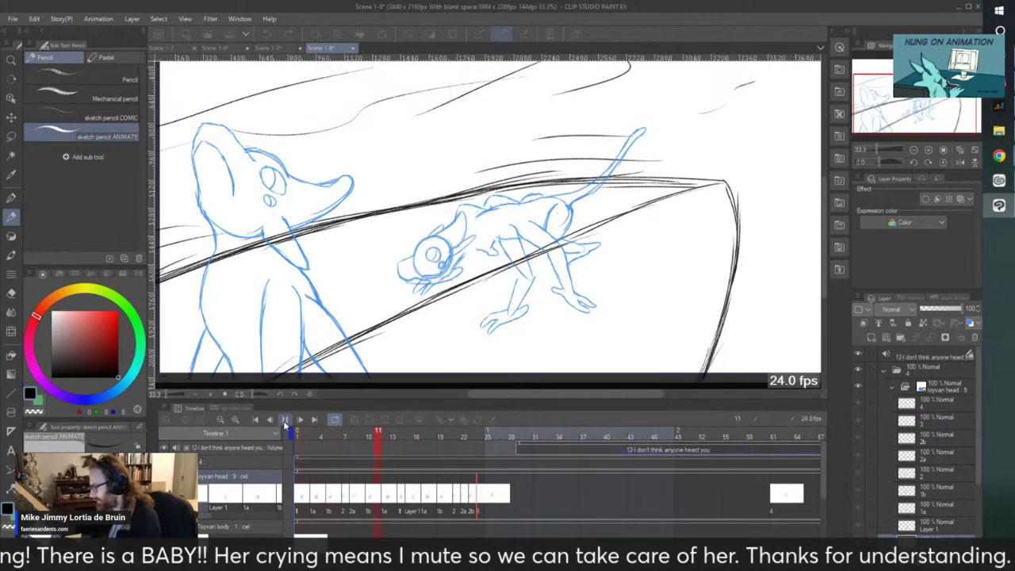
{"action": "left_click", "coordinate": [284, 420]}
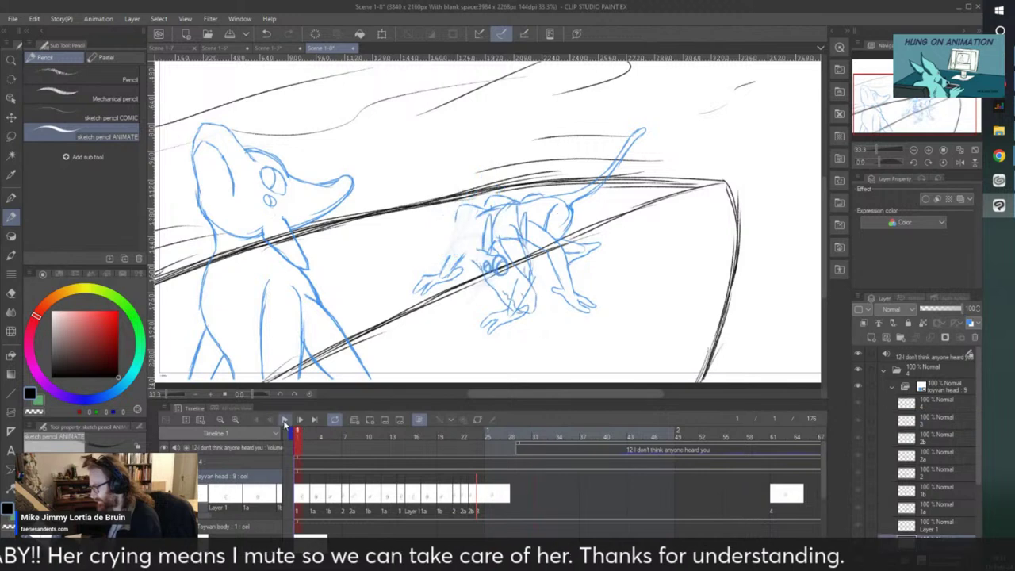
{"action": "left_click", "coordinate": [284, 420]}
{"action": "left_click", "coordinate": [284, 420]}
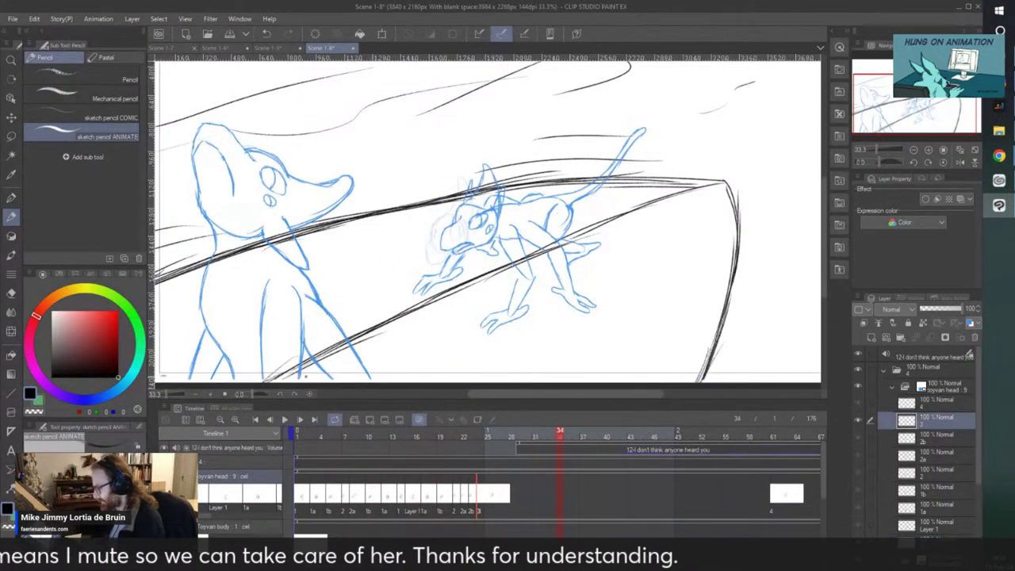
- Scale down the head drawing on the head track's cel at frame 1 and apply the transformation
{"action": "left_click", "coordinate": [302, 498]}
{"action": "left_click_drag", "start_coordinate": [323, 382], "coordinate": [308, 392]}
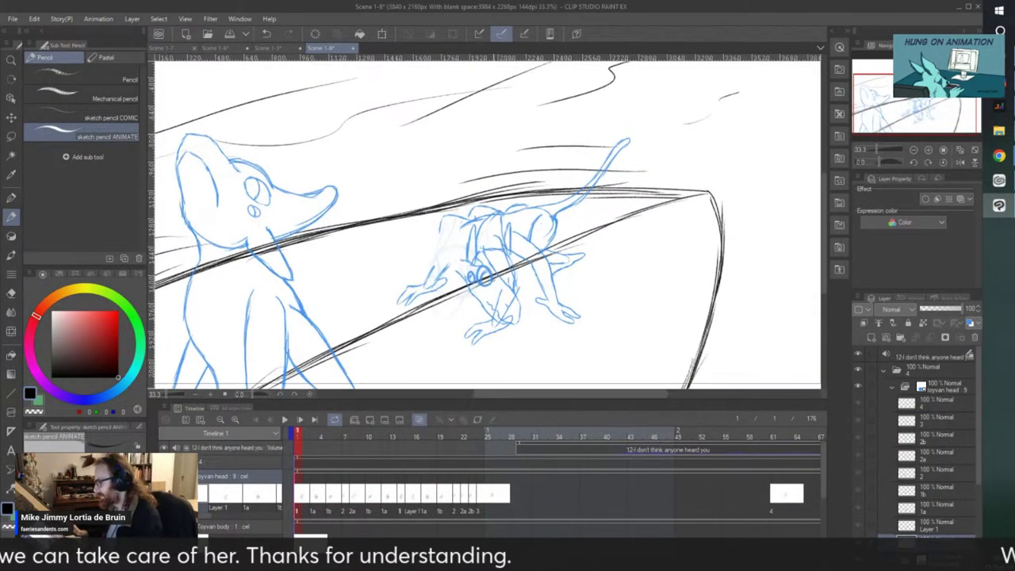
{"action": "scroll", "coordinate": [488, 264], "scroll_direction": "up", "scroll_amount": 1}
{"action": "key", "text": "ctrl+t"}
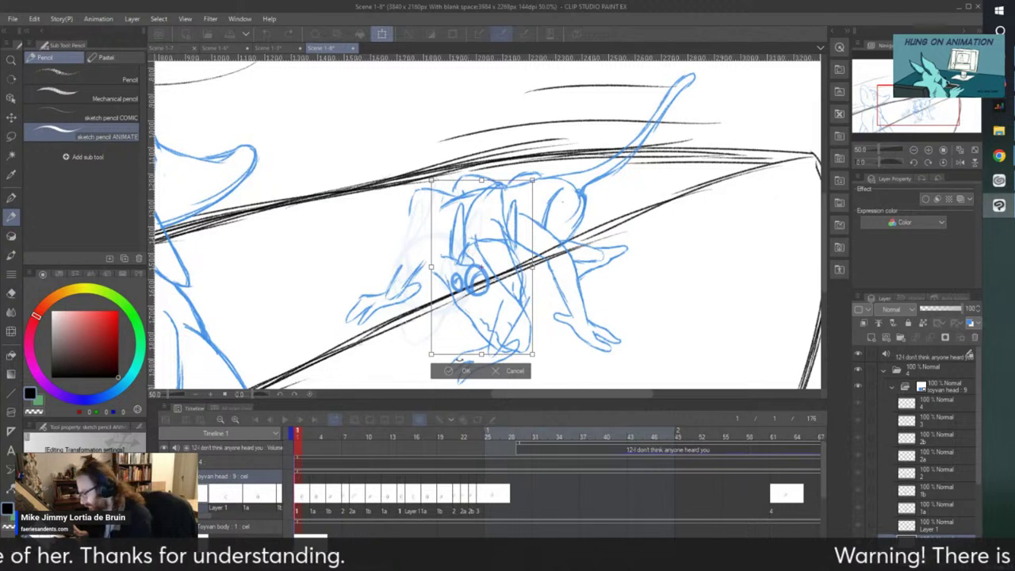
{"action": "mouse_move", "coordinate": [430, 354]}
{"action": "left_mouse_down"}
{"action": "mouse_move", "coordinate": [444, 323]}
{"action": "mouse_move", "coordinate": [467, 321]}
{"action": "left_mouse_up"}
{"action": "left_click", "coordinate": [456, 341]}
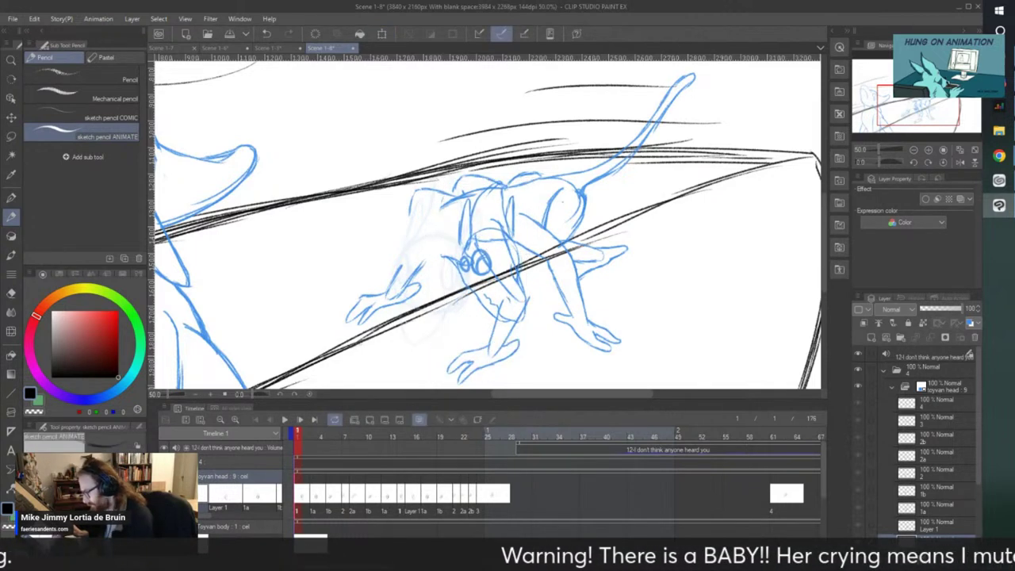
- Scale down the head drawing on cel 1a at frame 3 slightly and shift it toward the body
{"action": "left_click", "coordinate": [314, 498]}
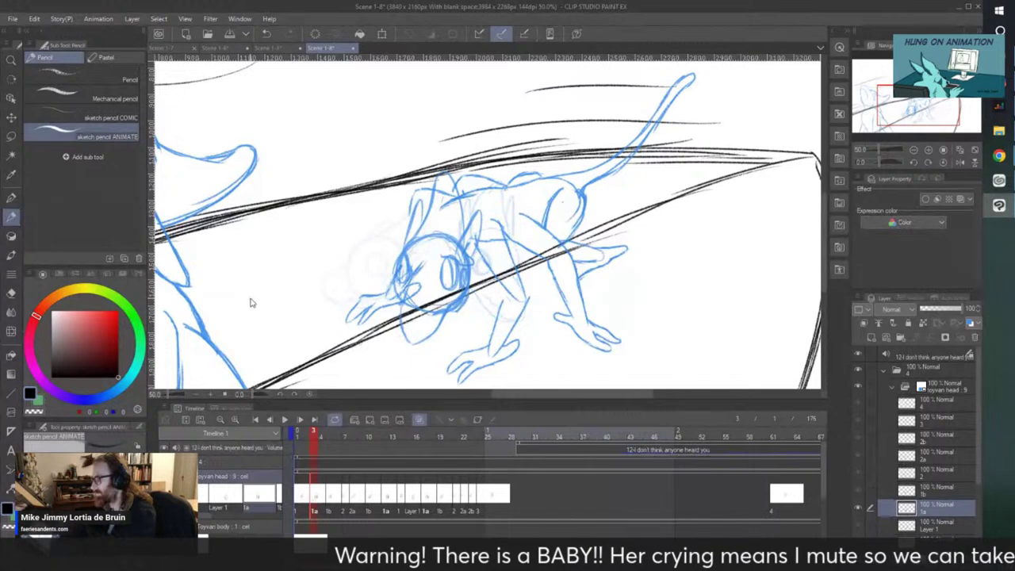
{"action": "key", "text": "ctrl+t"}
{"action": "left_click_drag", "start_coordinate": [428, 293], "coordinate": [433, 300]}
{"action": "left_click", "coordinate": [409, 344]}
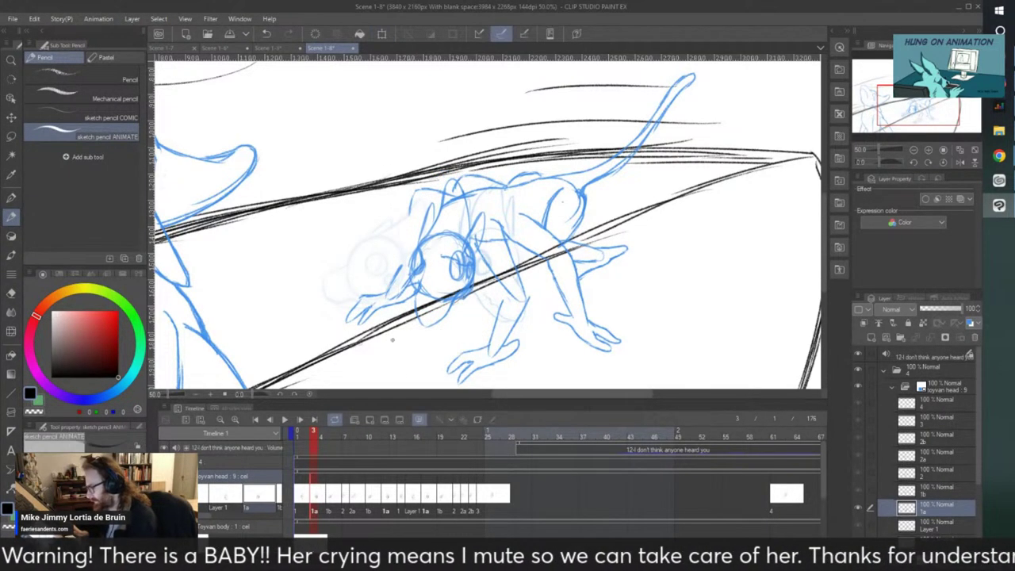
- Scale down the head drawing on cel 1b at frame 5 slightly and shift it toward the body
{"action": "left_click", "coordinate": [332, 497]}
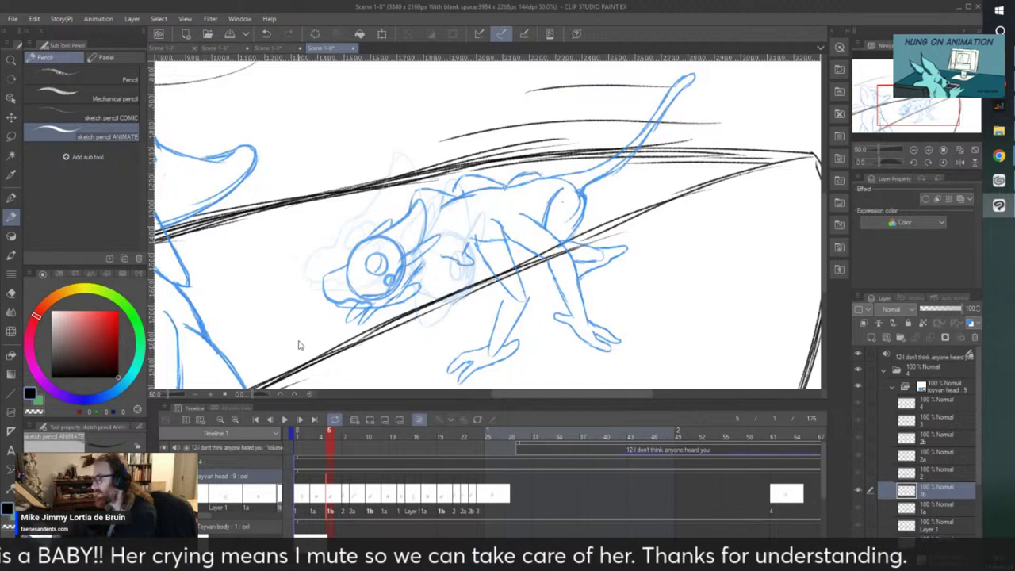
{"action": "key", "text": "ctrl+t"}
{"action": "left_click_drag", "start_coordinate": [355, 294], "coordinate": [362, 286]}
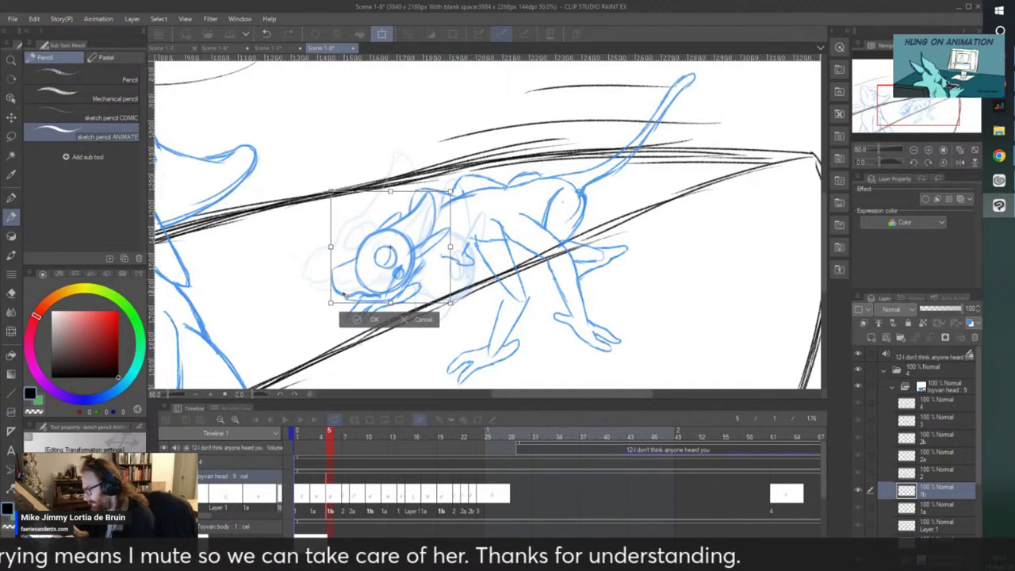
{"action": "left_click", "coordinate": [358, 322]}
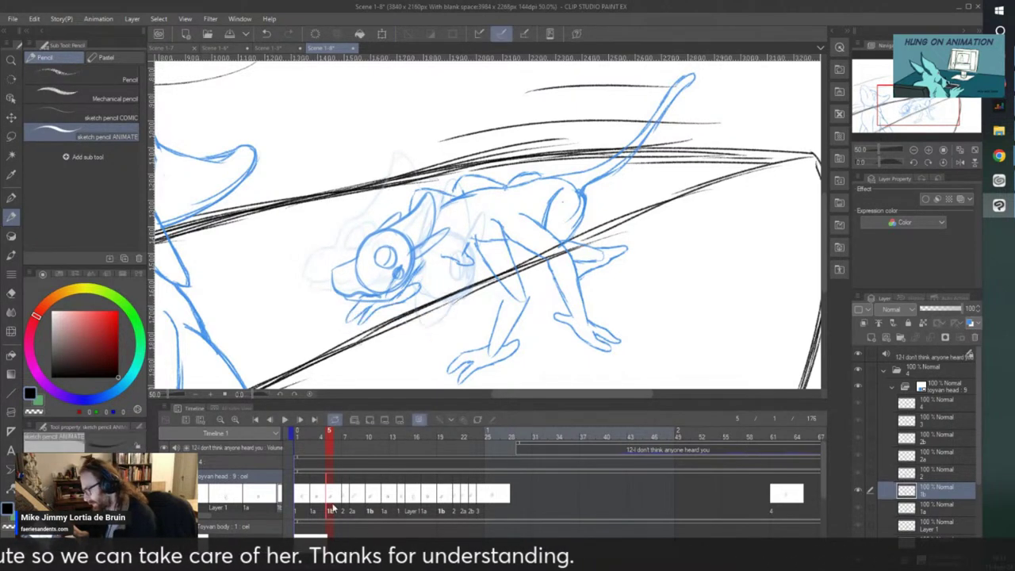
- Scale down the head drawing on cel 2 at frame 7 and apply the transformation
{"action": "key", "text": "Right"}
{"action": "key", "text": "ctrl+t"}
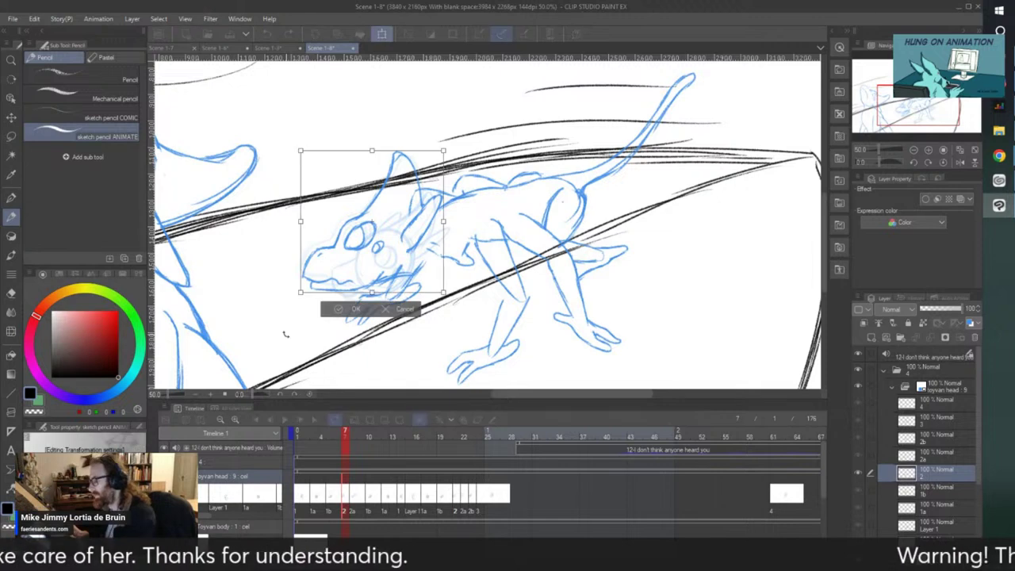
{"action": "left_click_drag", "start_coordinate": [311, 243], "coordinate": [321, 242]}
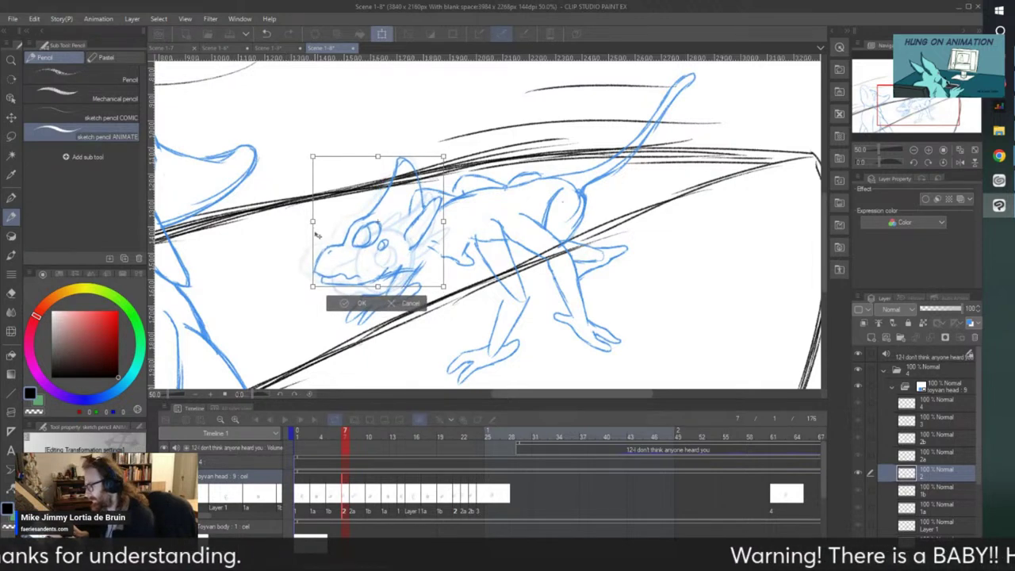
{"action": "left_click", "coordinate": [336, 304]}
- Scale down the head drawing on cel 2a at frame 8, nudge it slightly upward, and apply the transformation
{"action": "key", "text": "Right"}
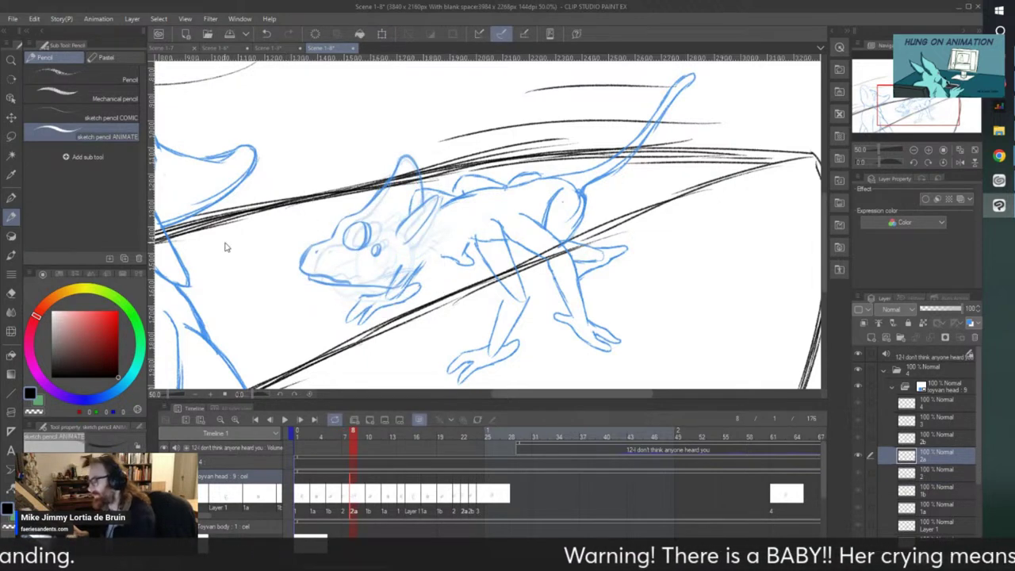
{"action": "key", "text": "ctrl+t"}
{"action": "left_click_drag", "start_coordinate": [307, 162], "coordinate": [311, 168]}
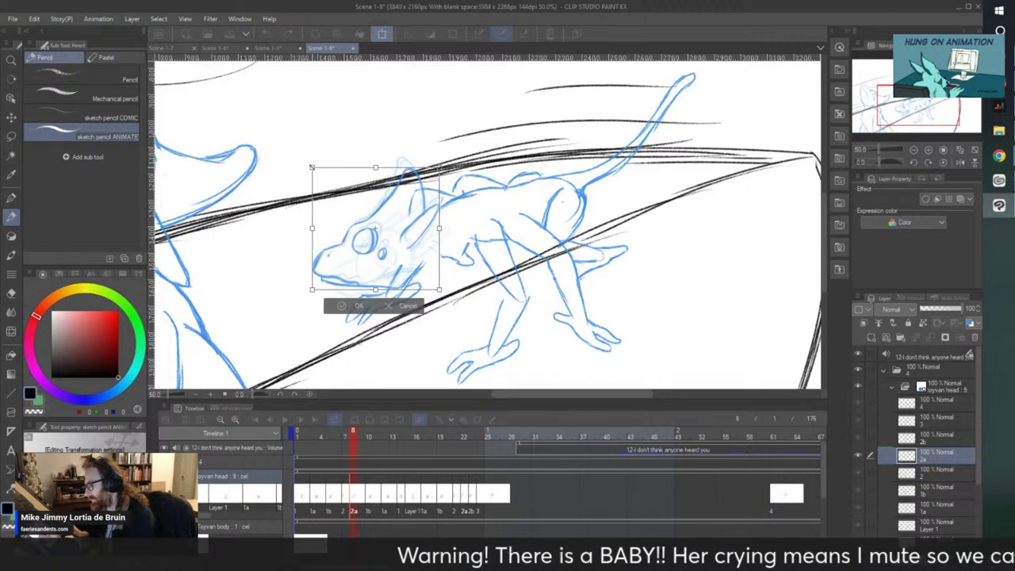
{"action": "left_click_drag", "start_coordinate": [346, 254], "coordinate": [343, 249]}
{"action": "left_click", "coordinate": [341, 302]}
- Play back the head turn twice to check the resized cels in motion
{"action": "left_click", "coordinate": [368, 493]}
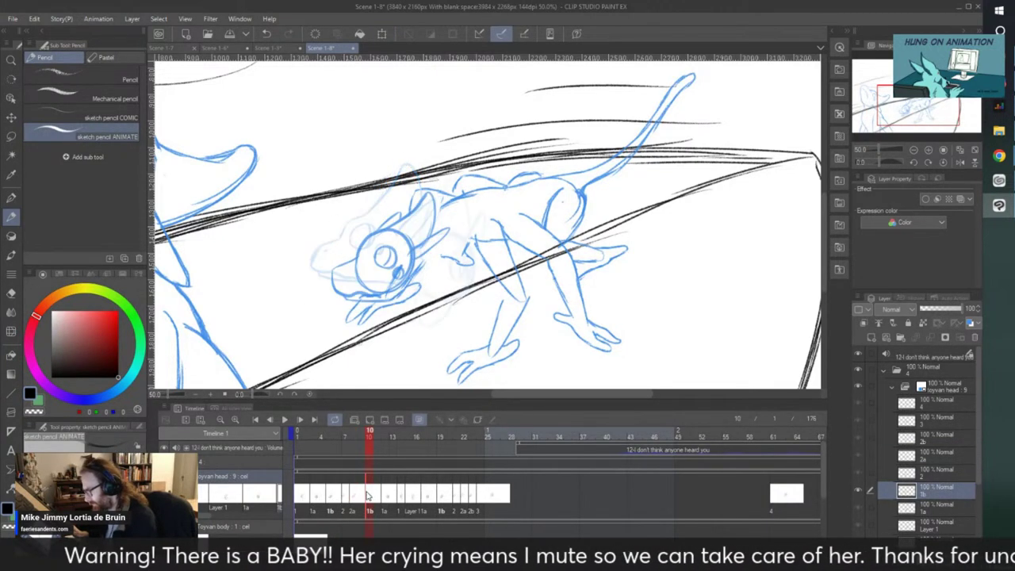
{"action": "left_click", "coordinate": [284, 419]}
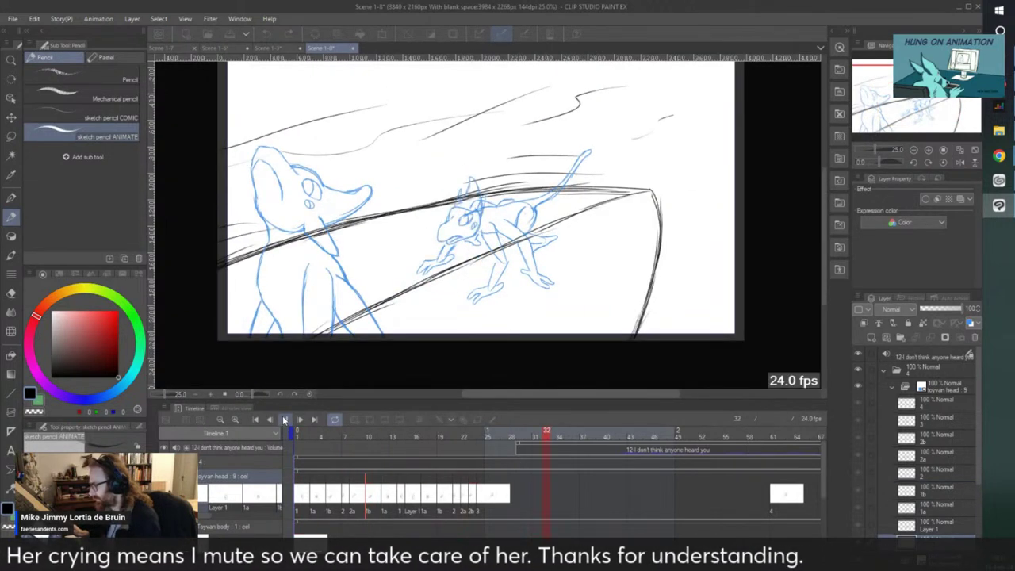
{"action": "left_click", "coordinate": [284, 419]}
{"action": "left_click", "coordinate": [284, 419]}
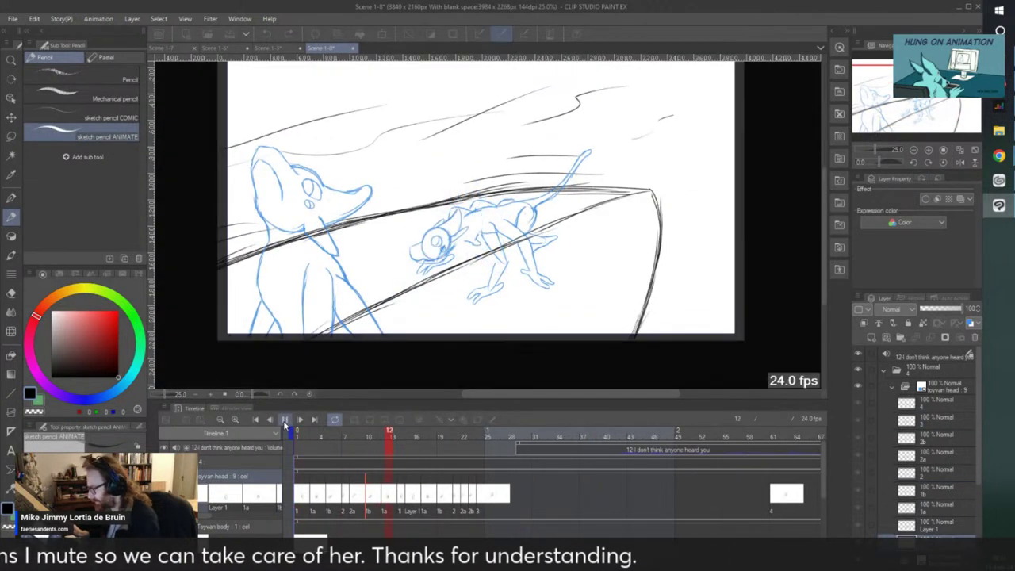
{"action": "left_click", "coordinate": [284, 419]}
- Compare the head drawings on cels 1, 1a and 1b at frames 2, 3 and 5, and replay the animation
{"action": "left_click", "coordinate": [305, 501]}
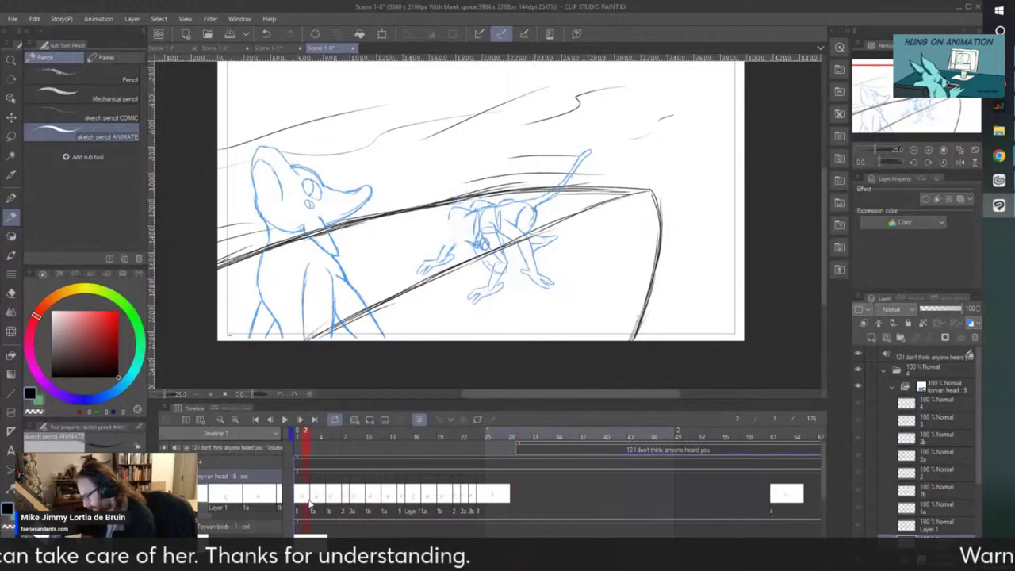
{"action": "left_click", "coordinate": [315, 499]}
{"action": "left_click", "coordinate": [329, 497]}
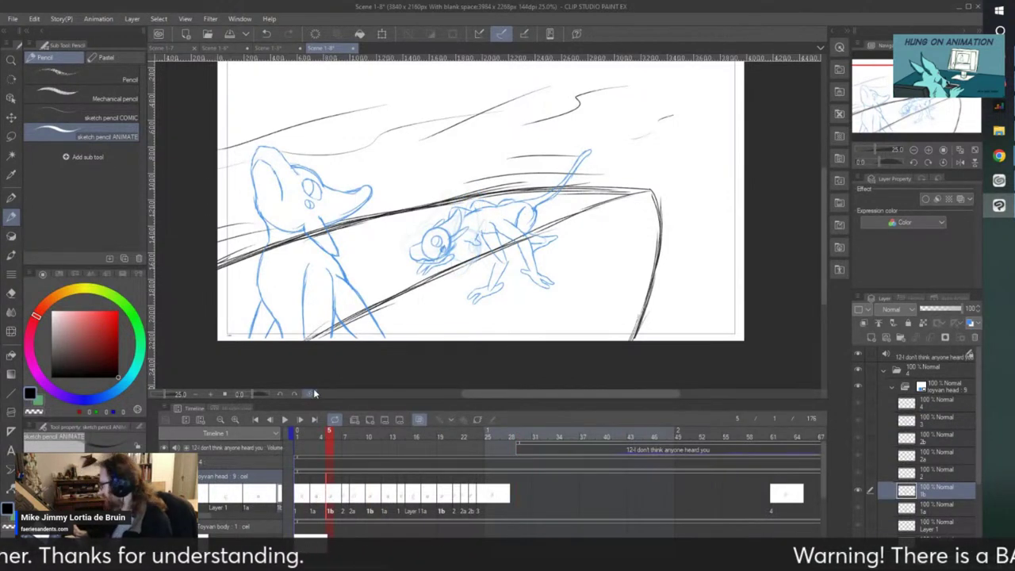
{"action": "key", "text": "ctrl+plus"}
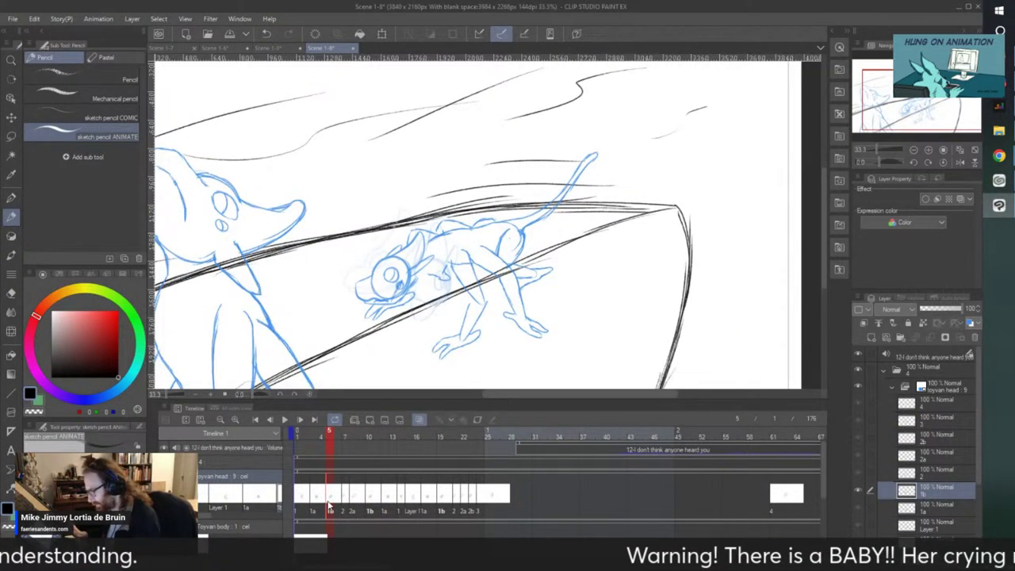
{"action": "left_click", "coordinate": [314, 503]}
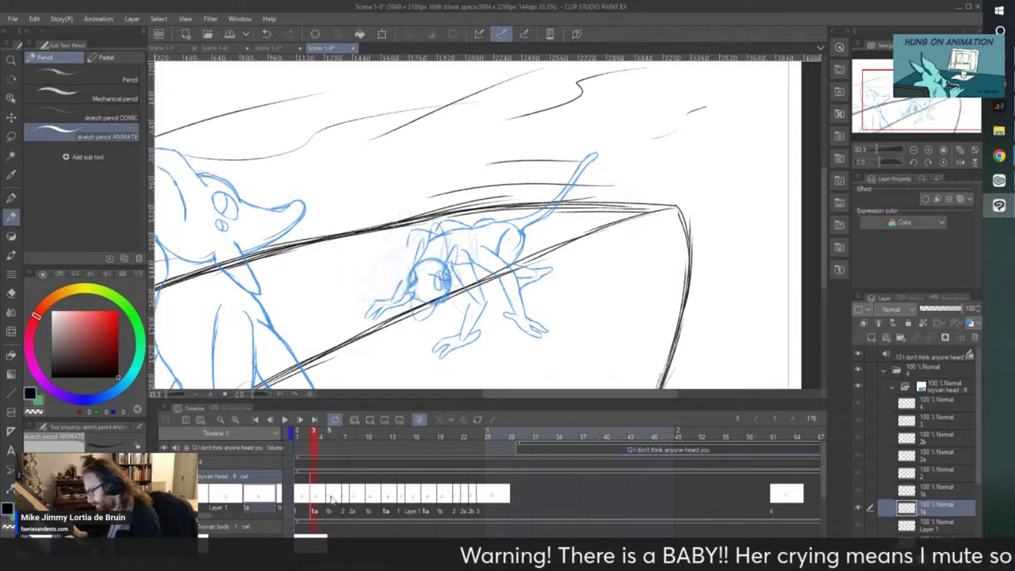
{"action": "left_click", "coordinate": [330, 499]}
{"action": "left_click", "coordinate": [314, 499]}
{"action": "left_click", "coordinate": [306, 498]}
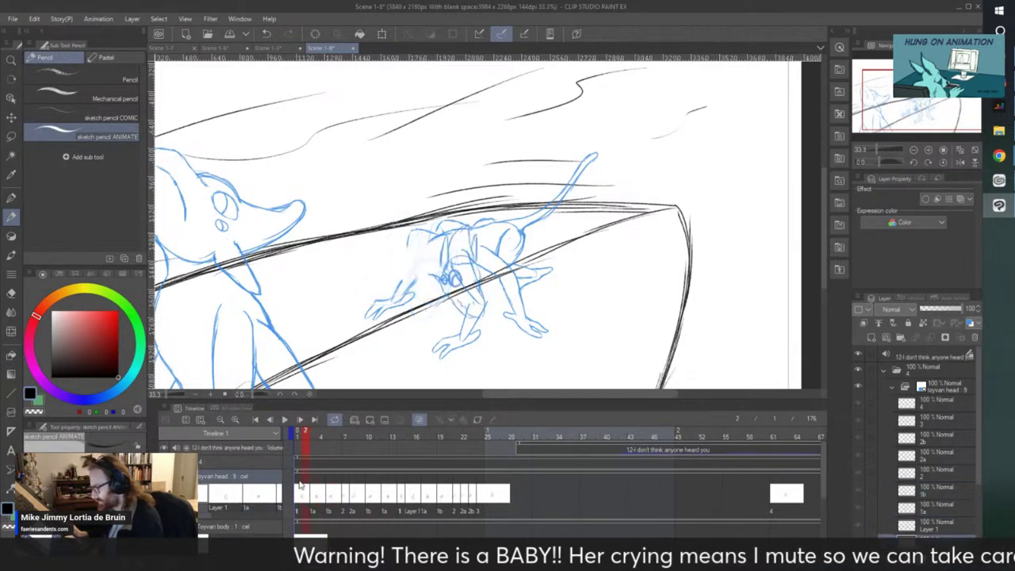
{"action": "key", "text": "ctrl+minus"}
{"action": "left_click", "coordinate": [285, 419]}
{"action": "left_click", "coordinate": [287, 421]}
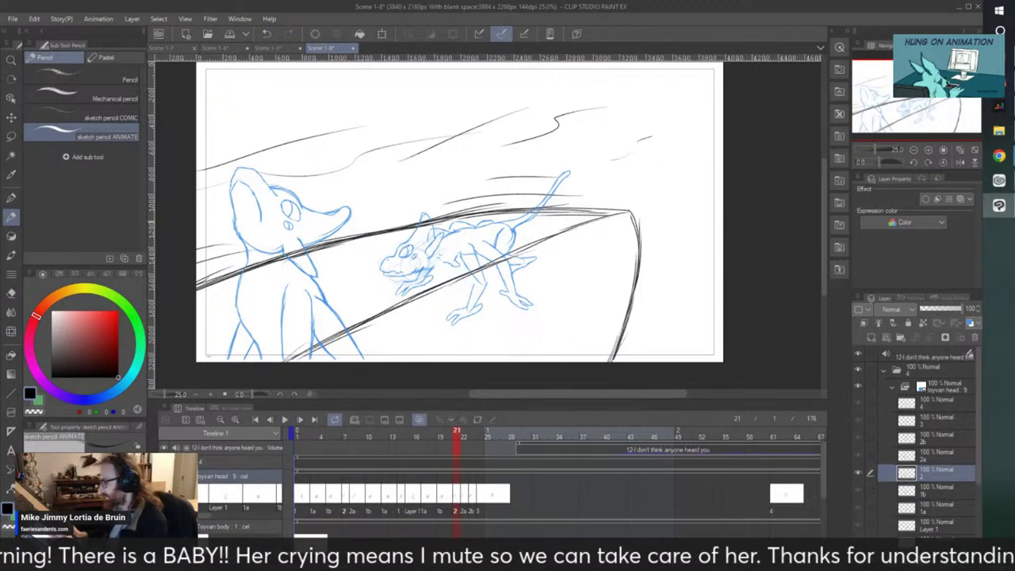
- Move the start of the cel 1b clip on the head track one frame later, to frame 6
{"action": "key", "text": "ctrl+plus"}
{"action": "left_click", "coordinate": [313, 498]}
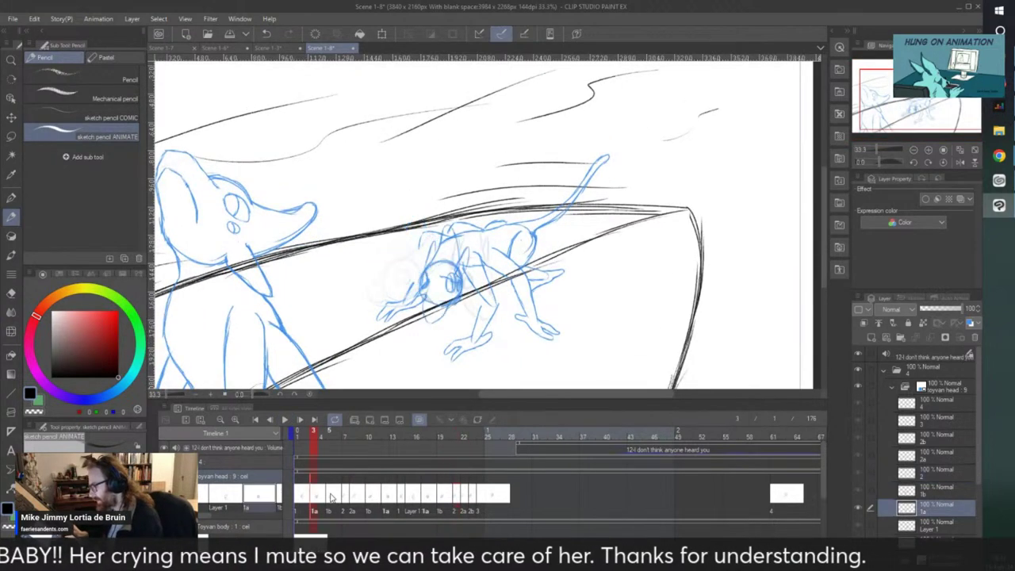
{"action": "left_click_drag", "start_coordinate": [316, 497], "coordinate": [321, 497]}
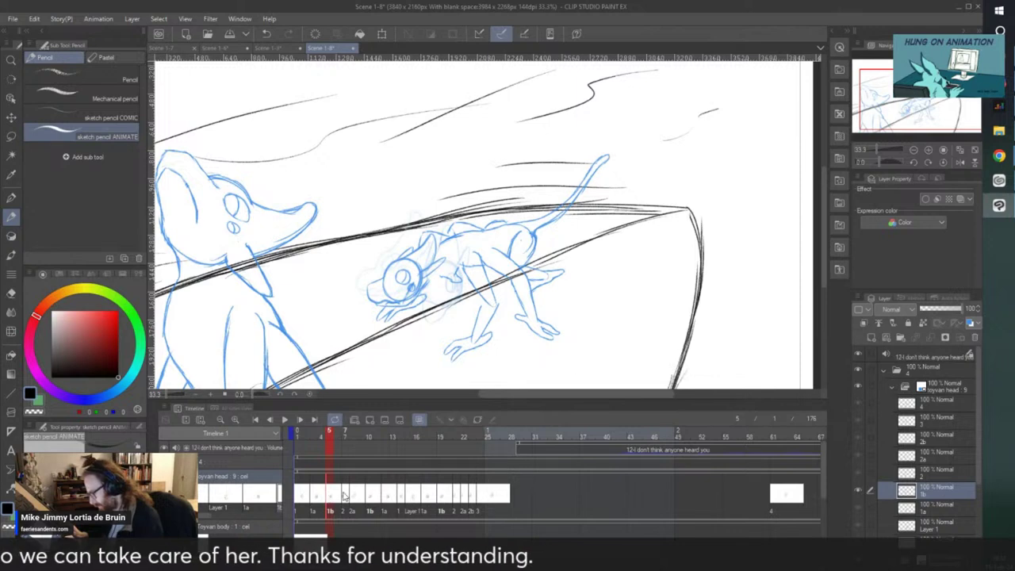
{"action": "left_click", "coordinate": [357, 510]}
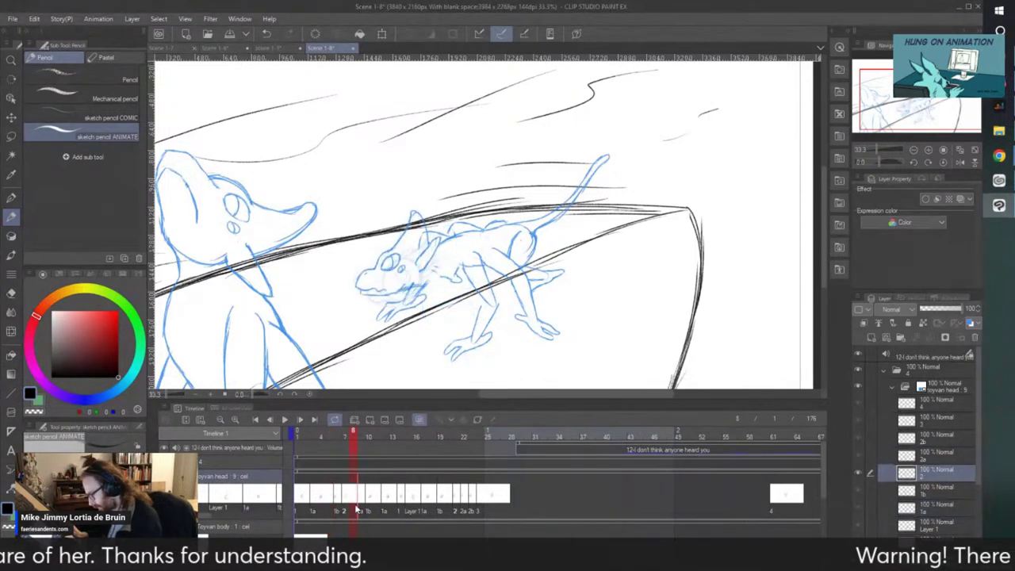
- Delete the repeated head clips between cel 2a and cel 2b from the timeline, keeping their drawings intact
{"action": "mouse_move", "coordinate": [350, 503]}
{"action": "left_mouse_down"}
{"action": "mouse_move", "coordinate": [376, 492]}
{"action": "mouse_move", "coordinate": [405, 512]}
{"action": "left_mouse_up"}
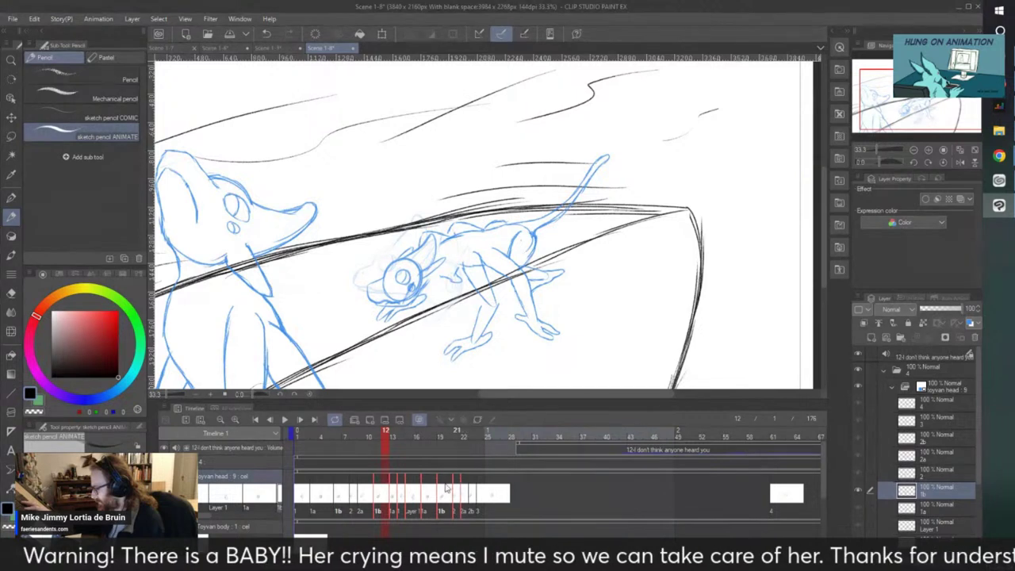
{"action": "key", "text": "Delete"}
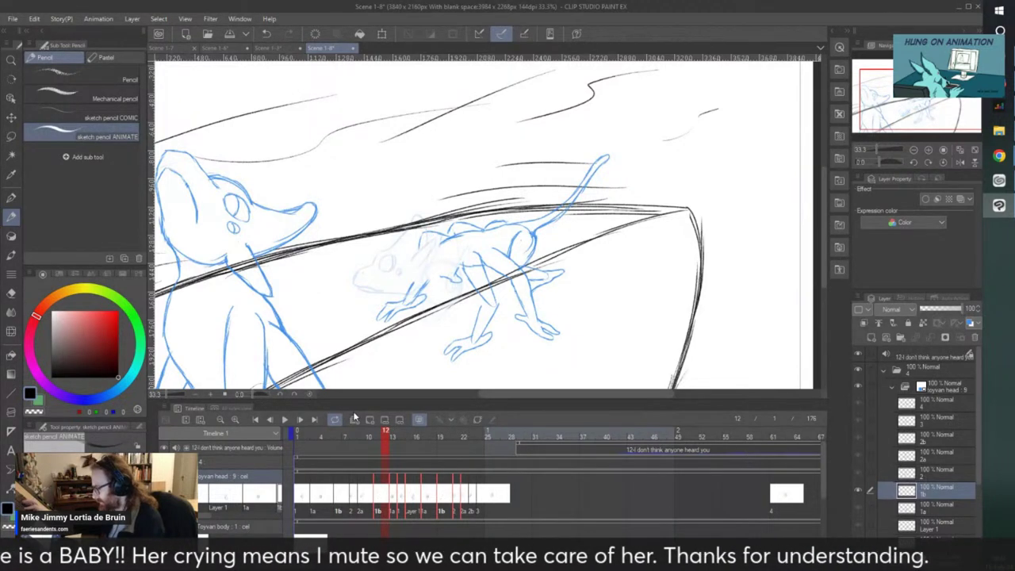
{"action": "key", "text": "ctrl+z"}
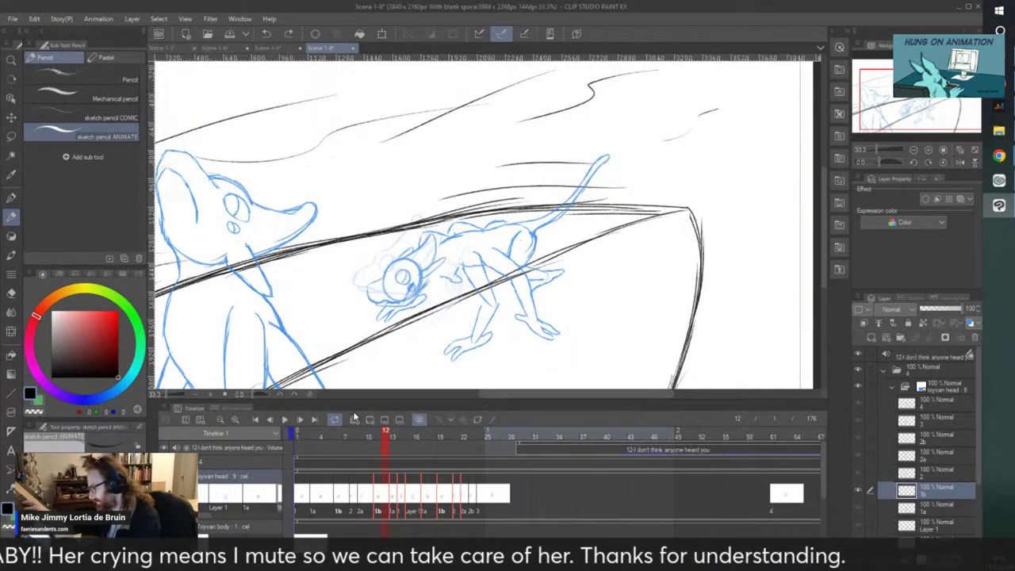
{"action": "right_click", "coordinate": [376, 490]}
{"action": "left_click", "coordinate": [396, 375]}
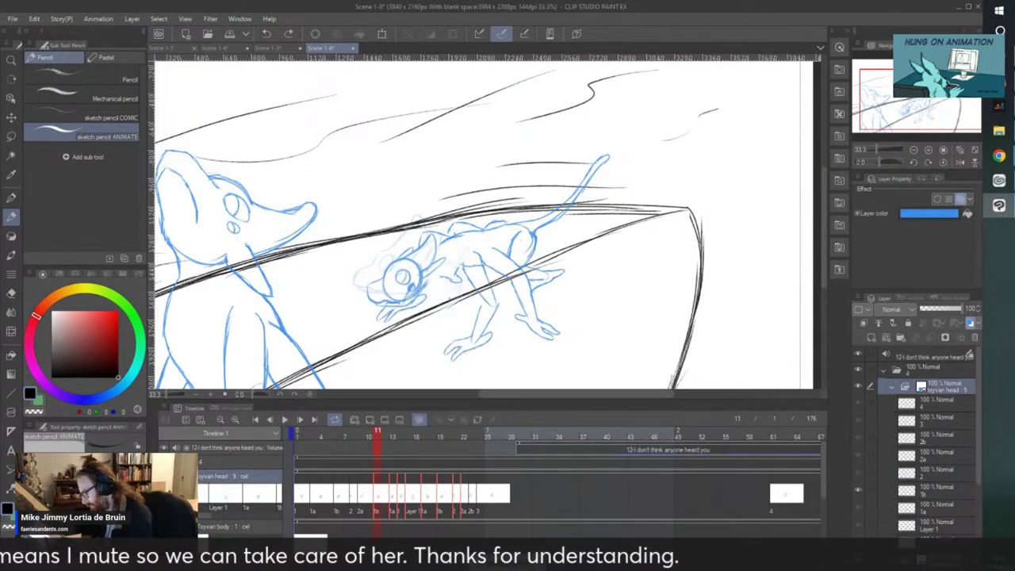
- Space the head clips so 1b, 2 and 2a start at frames 7, 9 and 11, and add a new animation cel at frame 5
{"action": "left_click_drag", "start_coordinate": [370, 504], "coordinate": [377, 504]}
{"action": "left_click_drag", "start_coordinate": [353, 504], "coordinate": [362, 504]}
{"action": "left_click", "coordinate": [331, 504]}
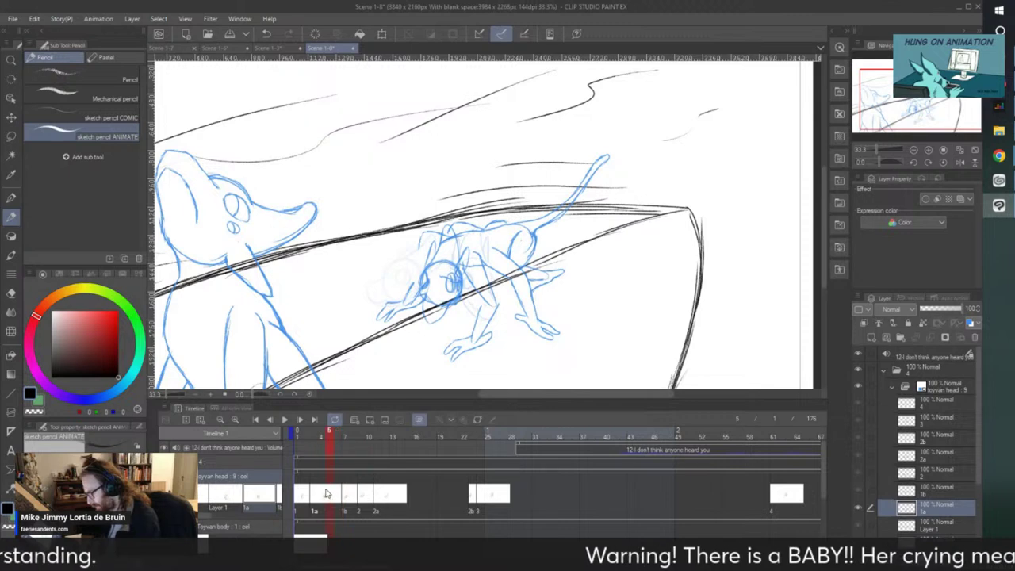
{"action": "right_click", "coordinate": [328, 493]}
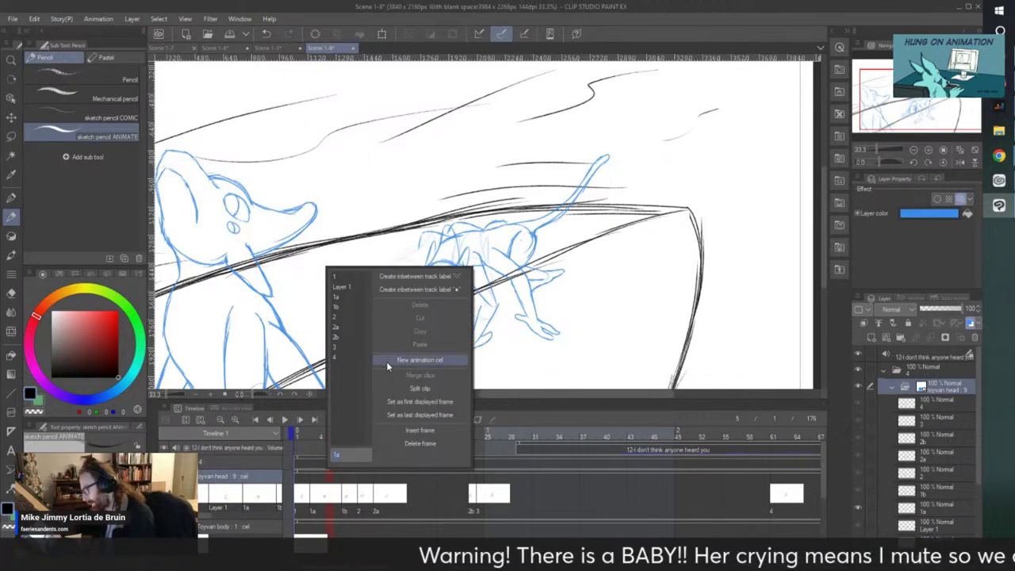
{"action": "left_click", "coordinate": [393, 359]}
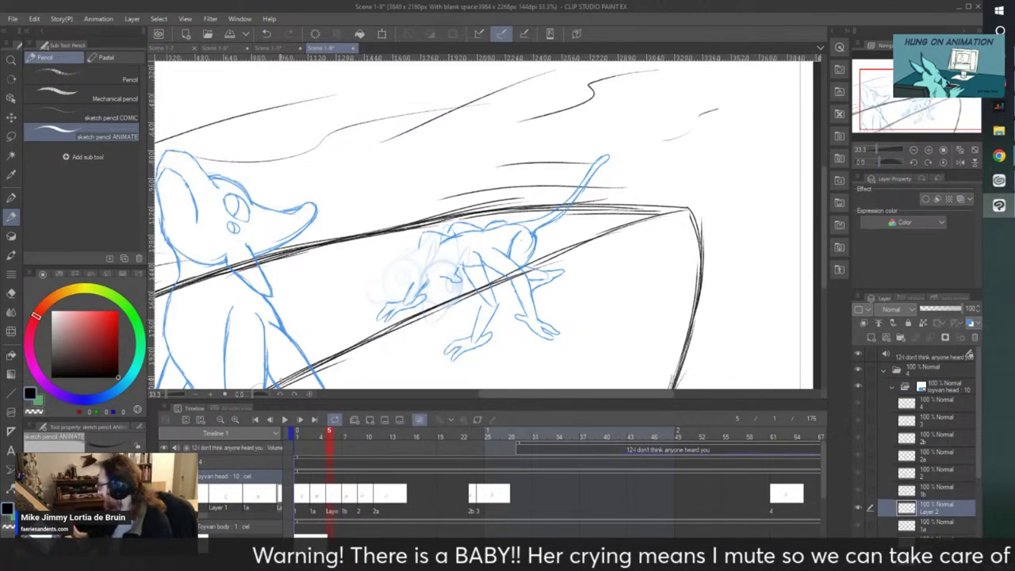
- Sketch the inbetween head with ears and eye between the 1a and 1b poses on the Layer 2 cel, and play it back
{"action": "scroll", "coordinate": [420, 282], "scroll_direction": "up", "scroll_amount": 3}
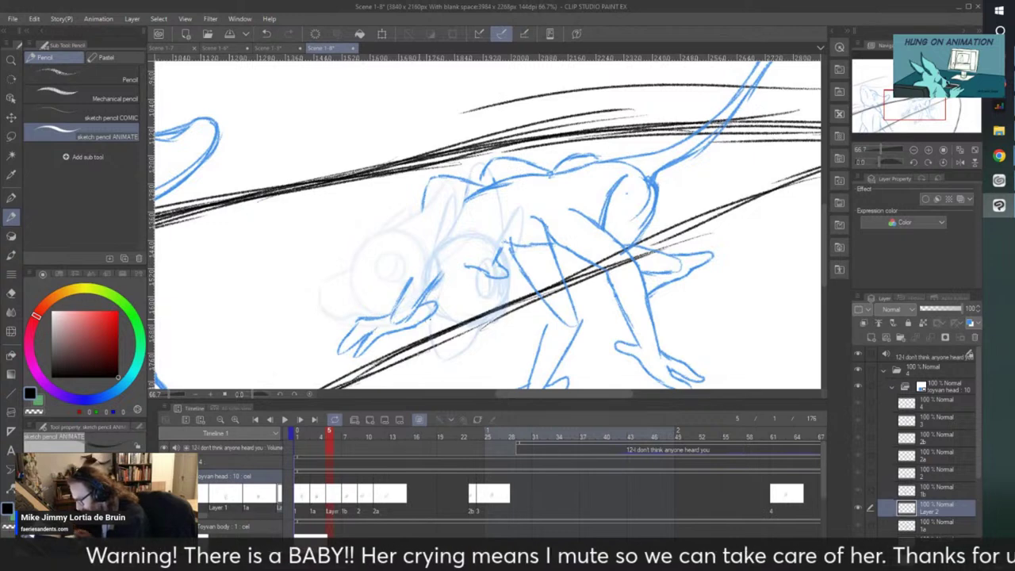
{"action": "mouse_move", "coordinate": [400, 319]}
{"action": "left_mouse_down"}
{"action": "mouse_move", "coordinate": [419, 283]}
{"action": "mouse_move", "coordinate": [406, 250]}
{"action": "left_mouse_up"}
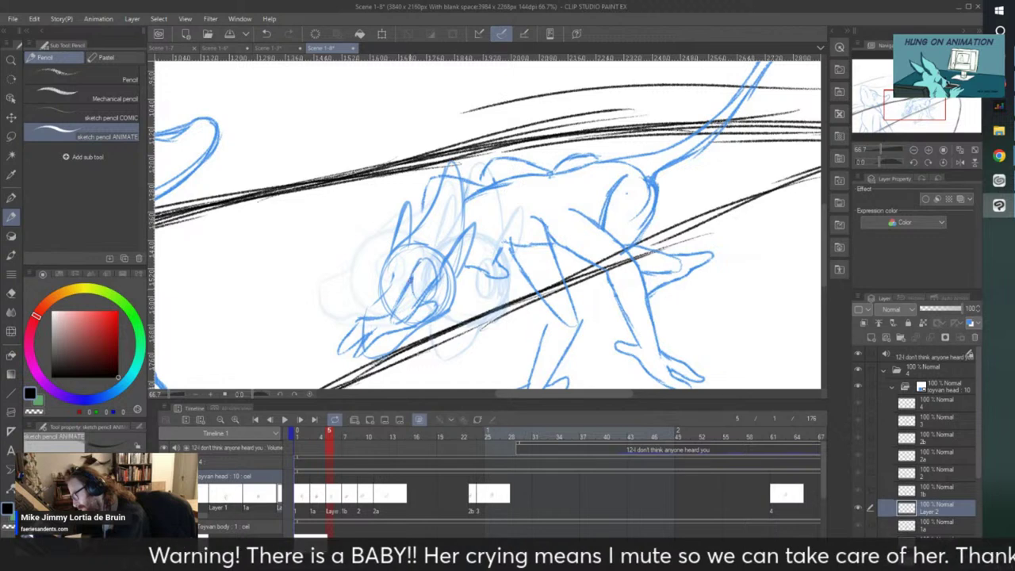
{"action": "mouse_move", "coordinate": [433, 258]}
{"action": "left_mouse_down"}
{"action": "mouse_move", "coordinate": [423, 279]}
{"action": "mouse_move", "coordinate": [425, 261]}
{"action": "mouse_move", "coordinate": [428, 291]}
{"action": "mouse_move", "coordinate": [440, 298]}
{"action": "left_mouse_up"}
{"action": "left_click", "coordinate": [284, 420]}
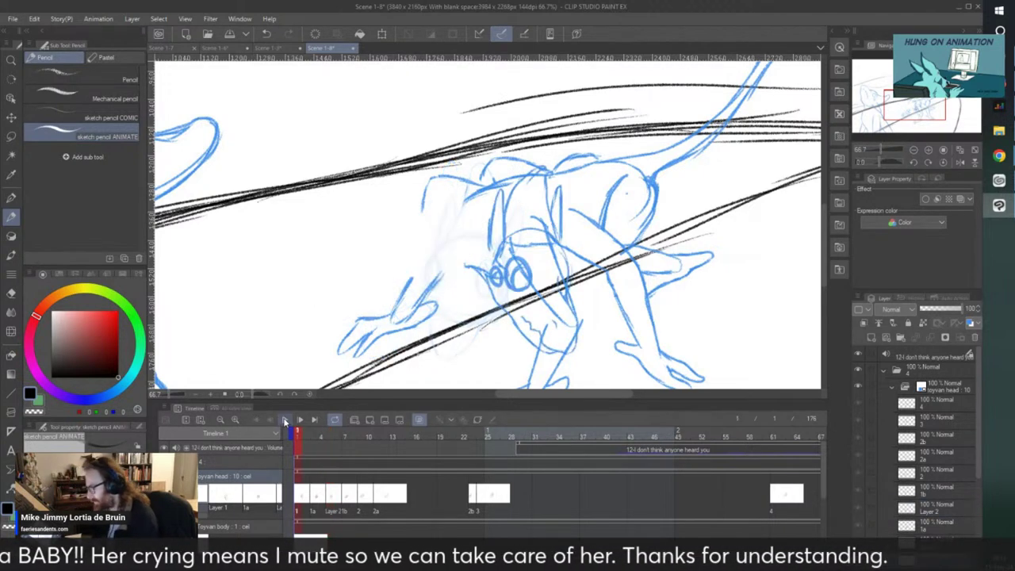
{"action": "left_click", "coordinate": [284, 419]}
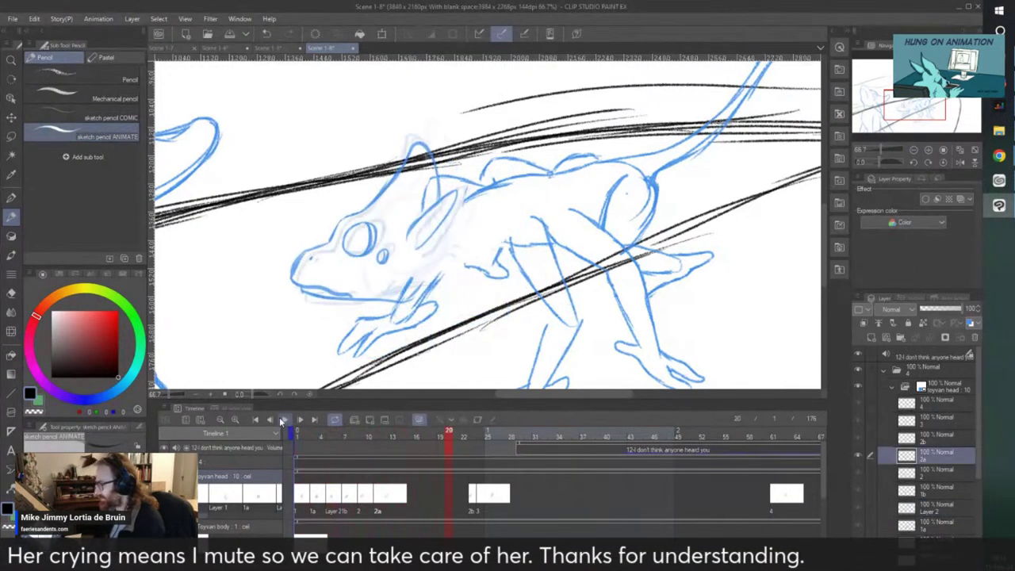
- Tighten the head clip timing so Layer 2 starts at frame 4, 1b at frame 5 and 2 at frame 7
{"action": "left_click", "coordinate": [323, 501]}
{"action": "left_click", "coordinate": [344, 498]}
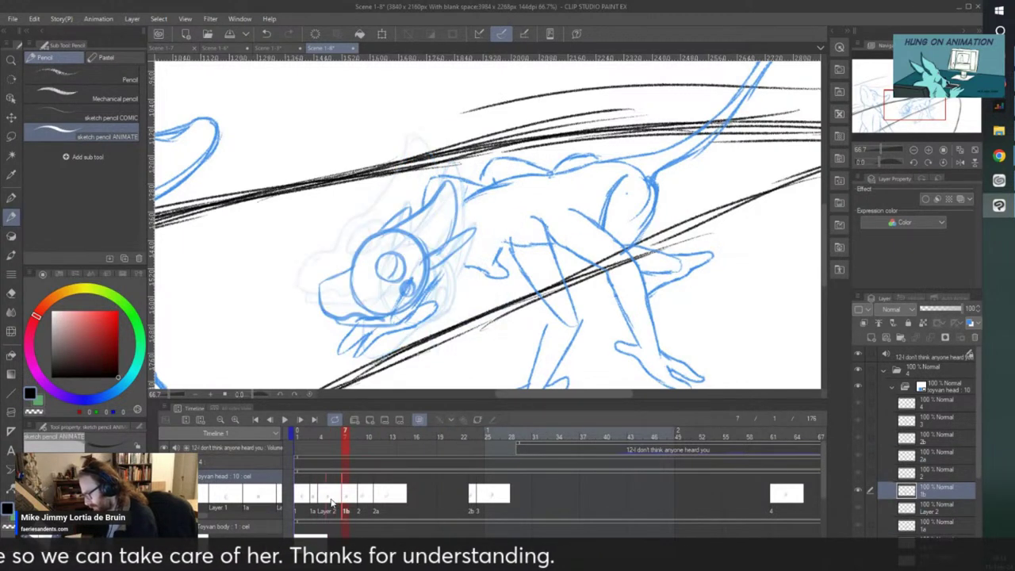
{"action": "left_click", "coordinate": [359, 497]}
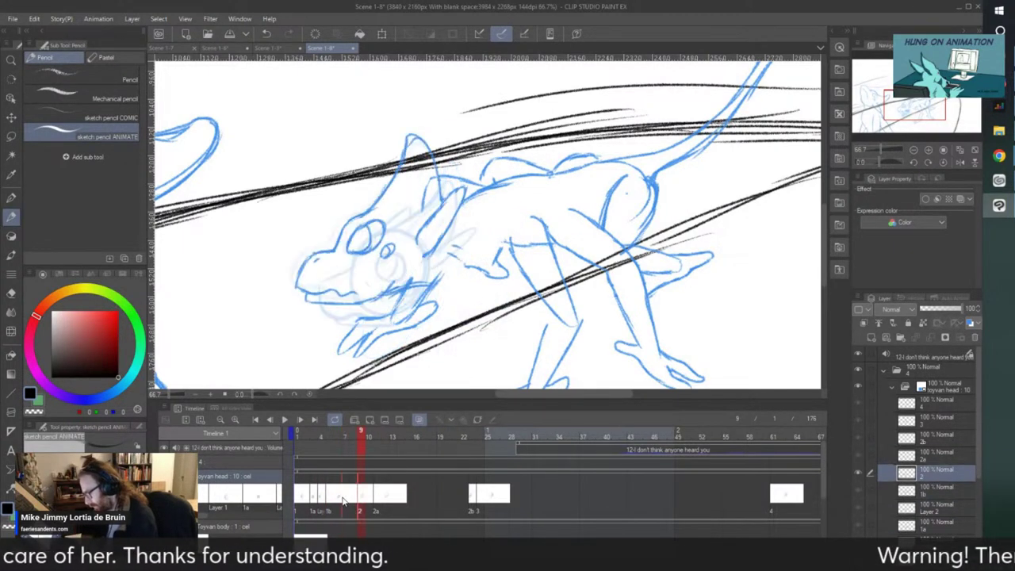
- Play back the retimed head turn with the whole scene in view to judge its speed
{"action": "left_click", "coordinate": [284, 420]}
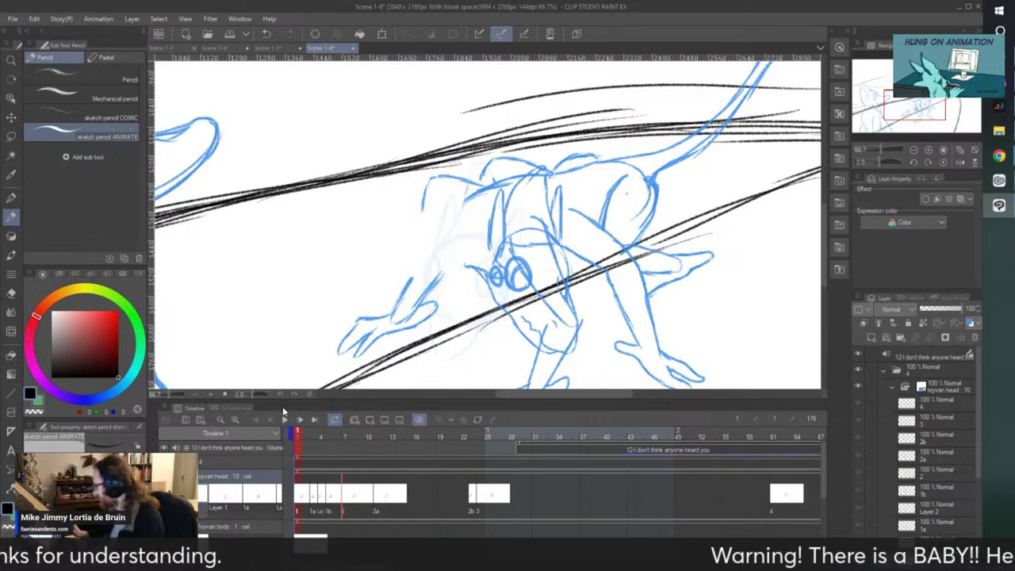
{"action": "key", "text": "ctrl+minus"}
{"action": "key", "text": "ctrl+minus"}
{"action": "left_click", "coordinate": [285, 419]}
{"action": "left_click", "coordinate": [286, 423]}
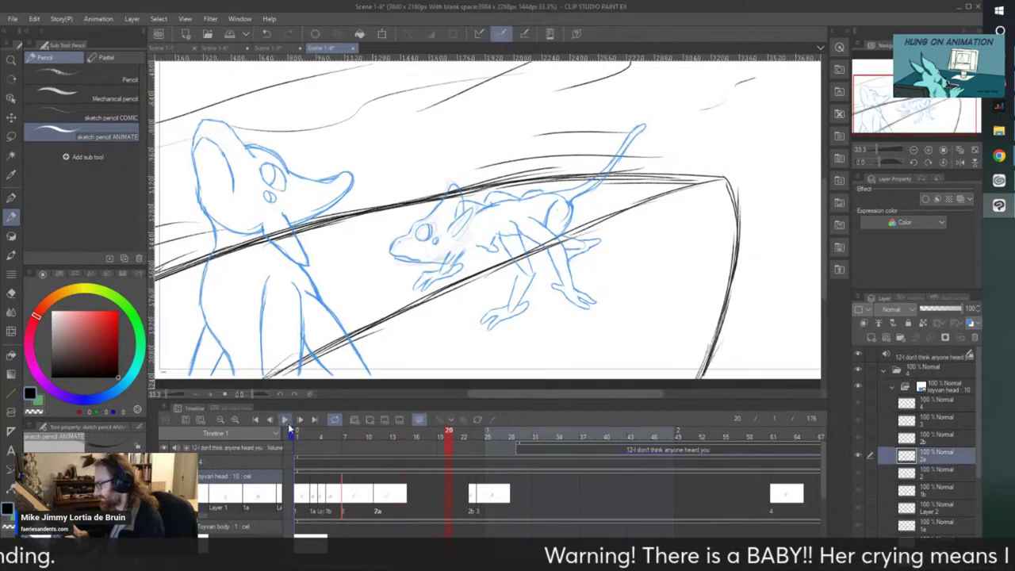
{"action": "left_click", "coordinate": [285, 421]}
{"action": "left_click", "coordinate": [285, 420]}
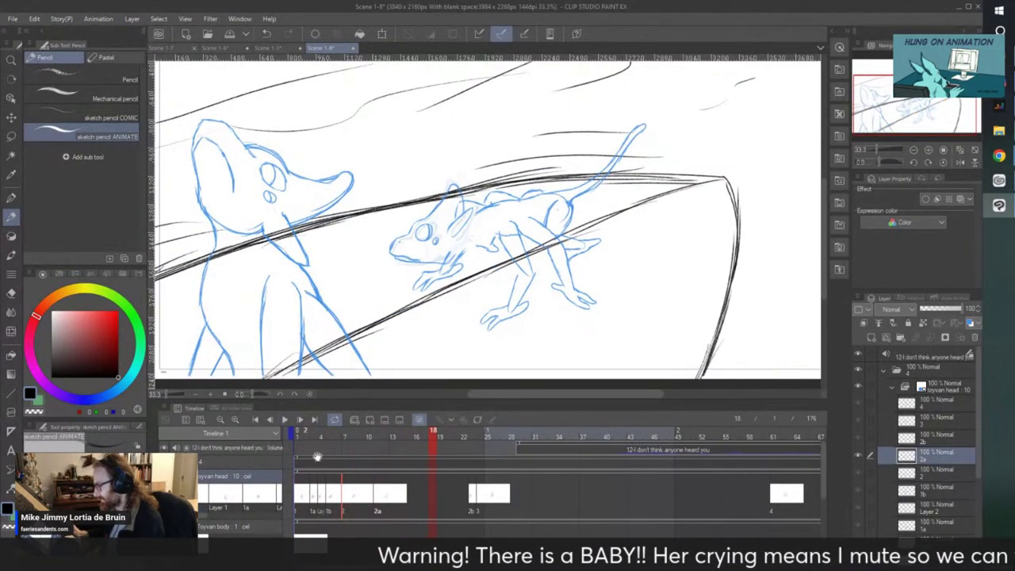
- Move the 2a head clip to start at frame 8 and play back the tightened head turn
{"action": "left_click", "coordinate": [373, 508]}
{"action": "left_click_drag", "start_coordinate": [369, 511], "coordinate": [343, 508]}
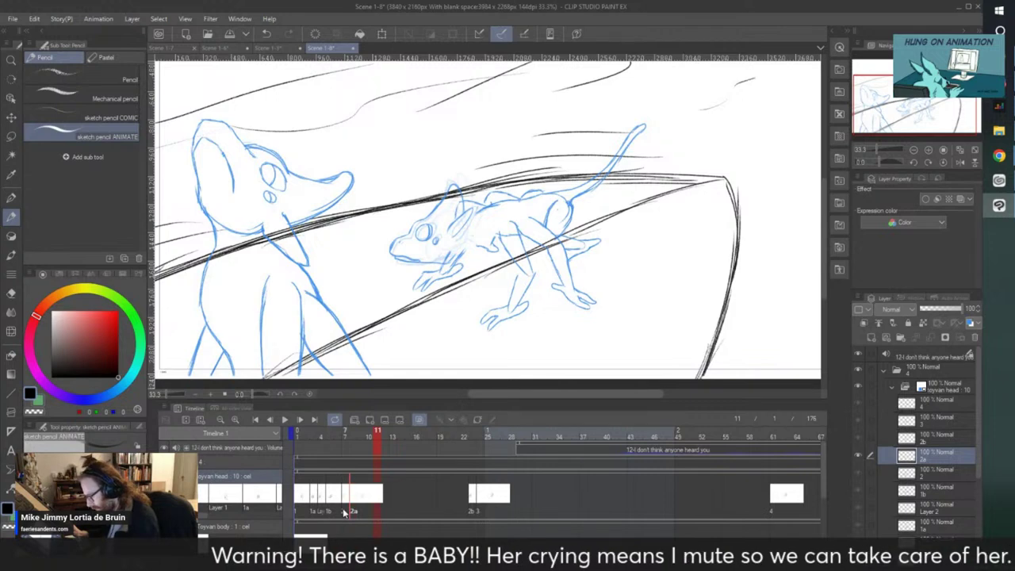
{"action": "left_click", "coordinate": [285, 420]}
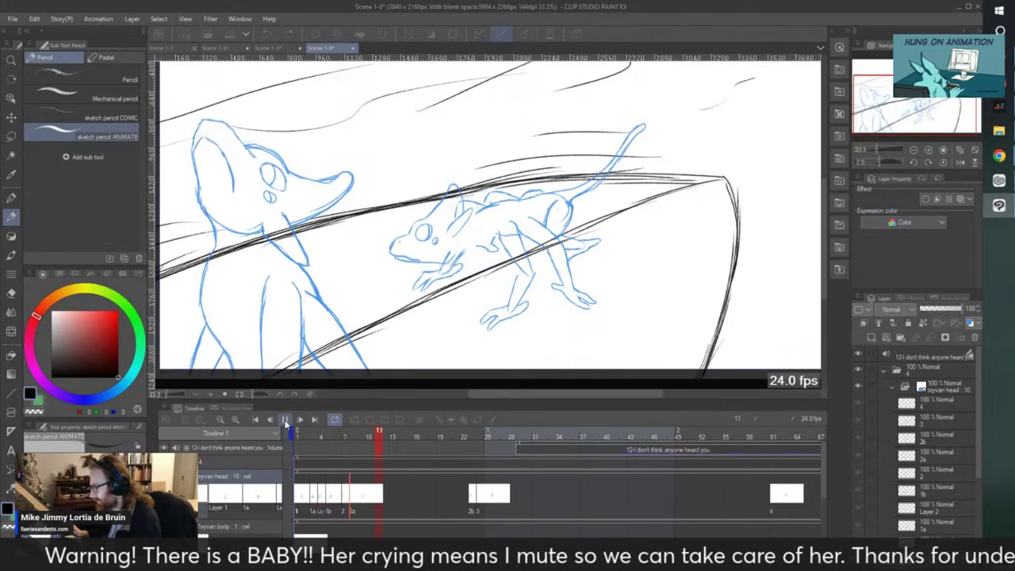
{"action": "left_click", "coordinate": [286, 420]}
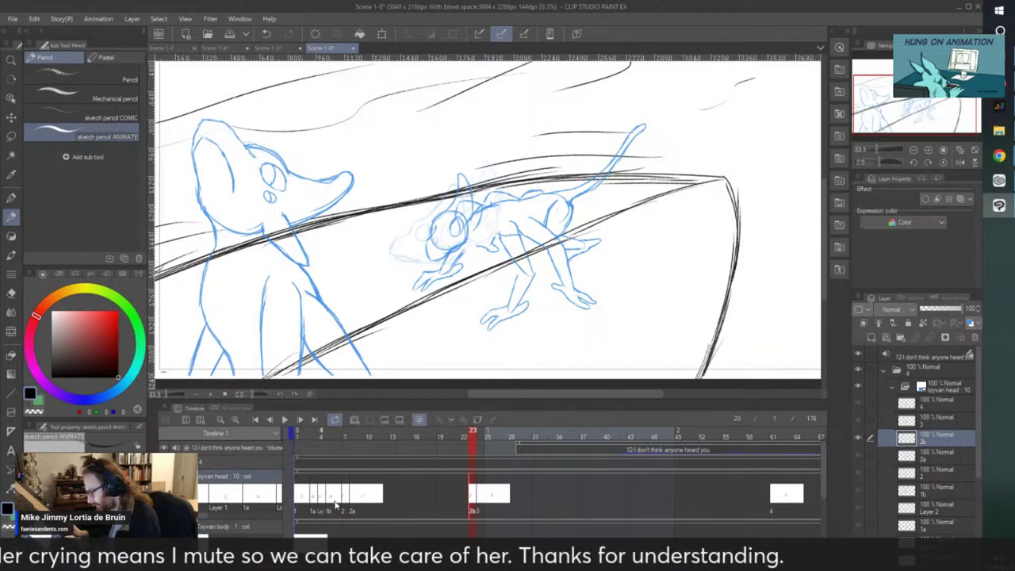
{"action": "left_click", "coordinate": [297, 432]}
{"action": "left_click", "coordinate": [285, 420]}
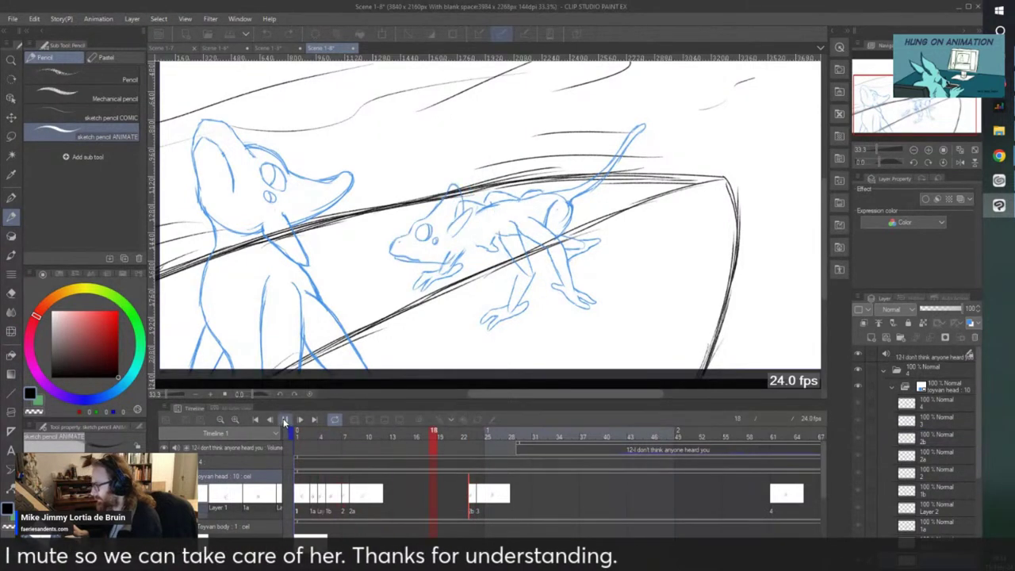
{"action": "left_click", "coordinate": [285, 420]}
- Copy the run of head clips from 1 through 2a at the start of the timeline
{"action": "left_click", "coordinate": [361, 490]}
{"action": "left_click", "coordinate": [298, 501]}
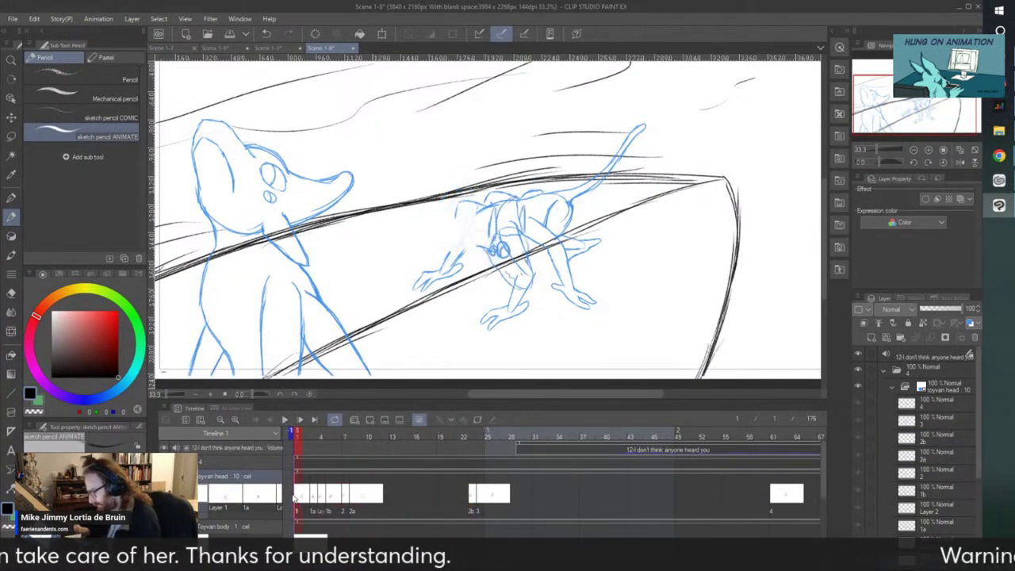
{"action": "left_click_drag", "start_coordinate": [316, 479], "coordinate": [343, 498]}
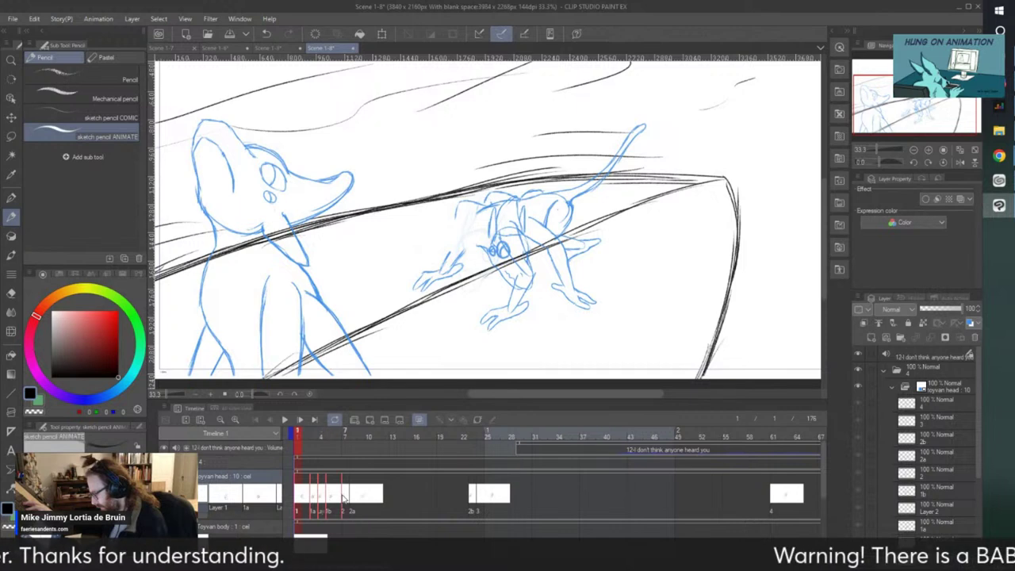
{"action": "right_click", "coordinate": [298, 494]}
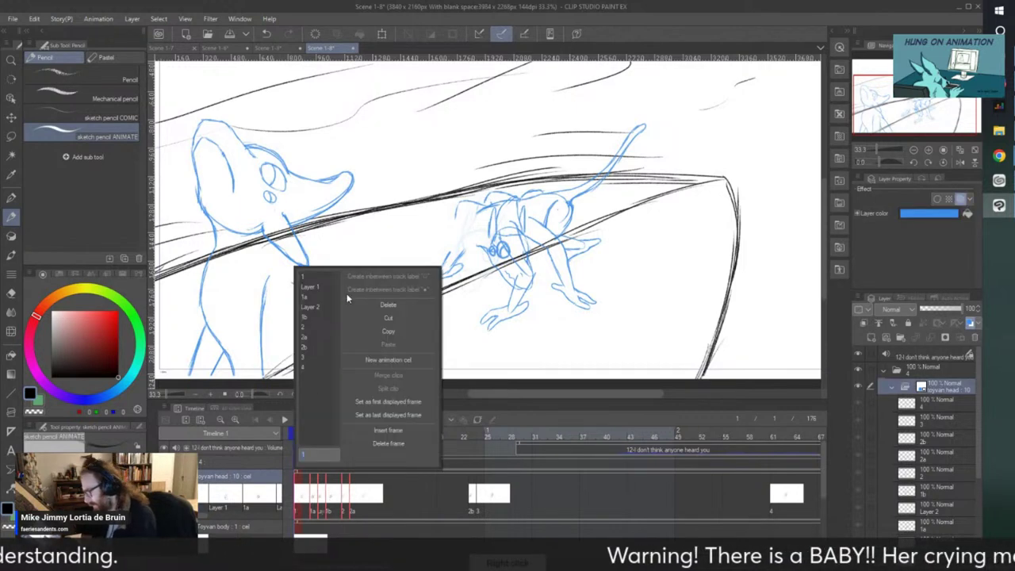
{"action": "left_click", "coordinate": [393, 330]}
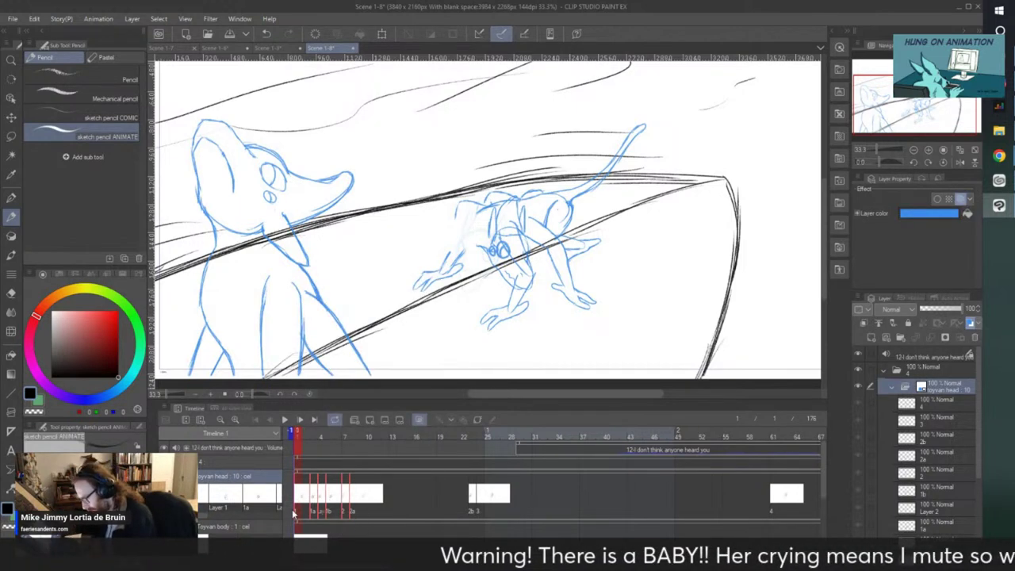
- Try to paste the copied head clips at frame 10
{"action": "left_click", "coordinate": [368, 504]}
{"action": "right_click", "coordinate": [366, 498]}
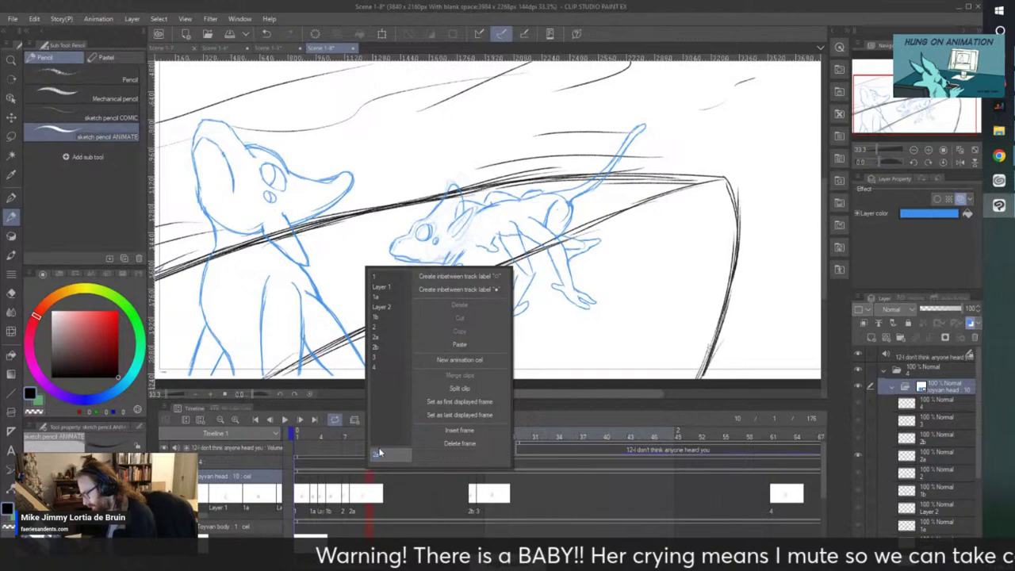
{"action": "left_click", "coordinate": [434, 343]}
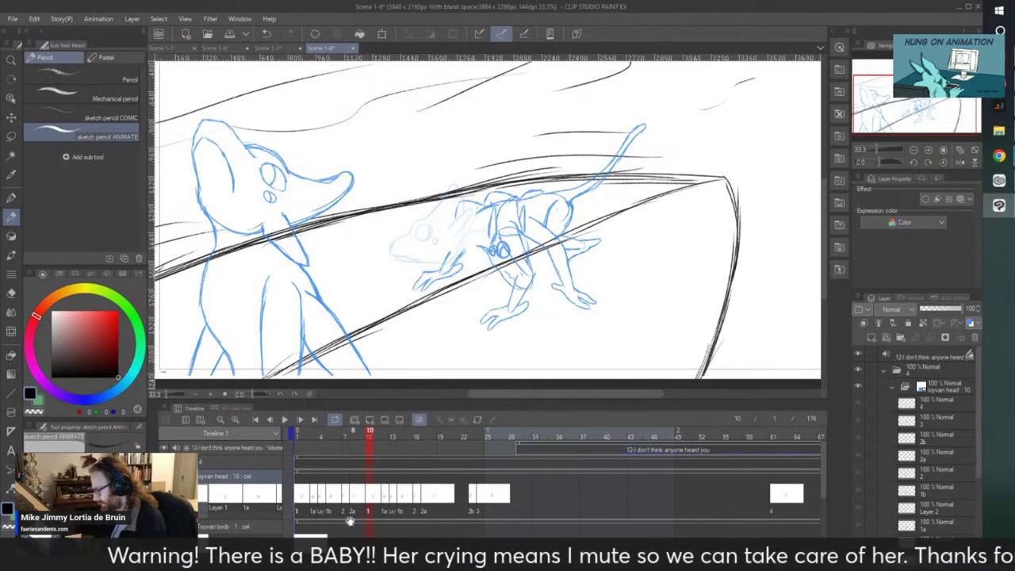
{"action": "key", "text": "ctrl+z"}
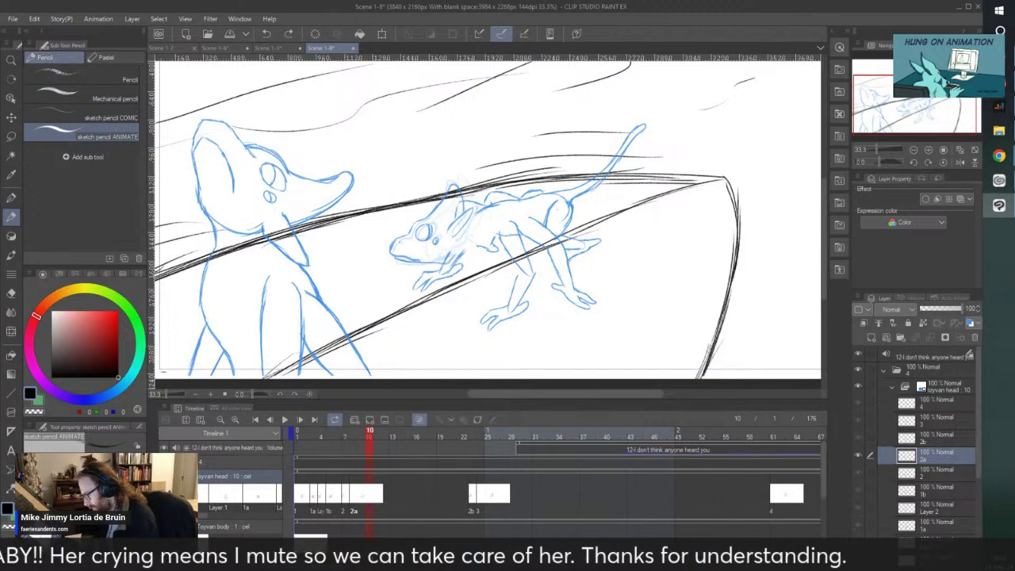
- Reverse the head turn by assigning cels 1b, Layer 2 and 1a to frames 10, 11 and 12 of the head track
{"action": "right_click", "coordinate": [371, 493]}
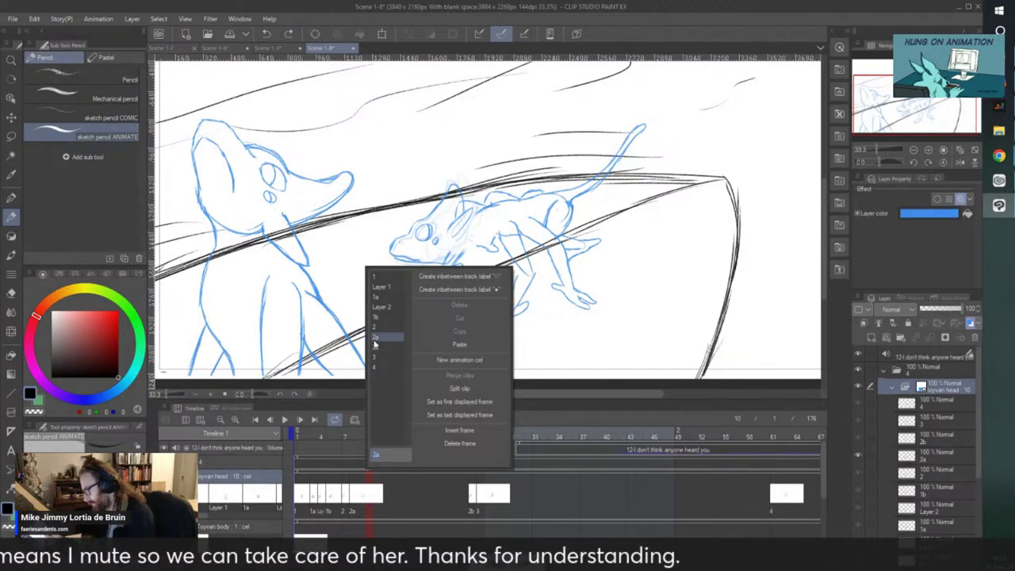
{"action": "left_click", "coordinate": [375, 318]}
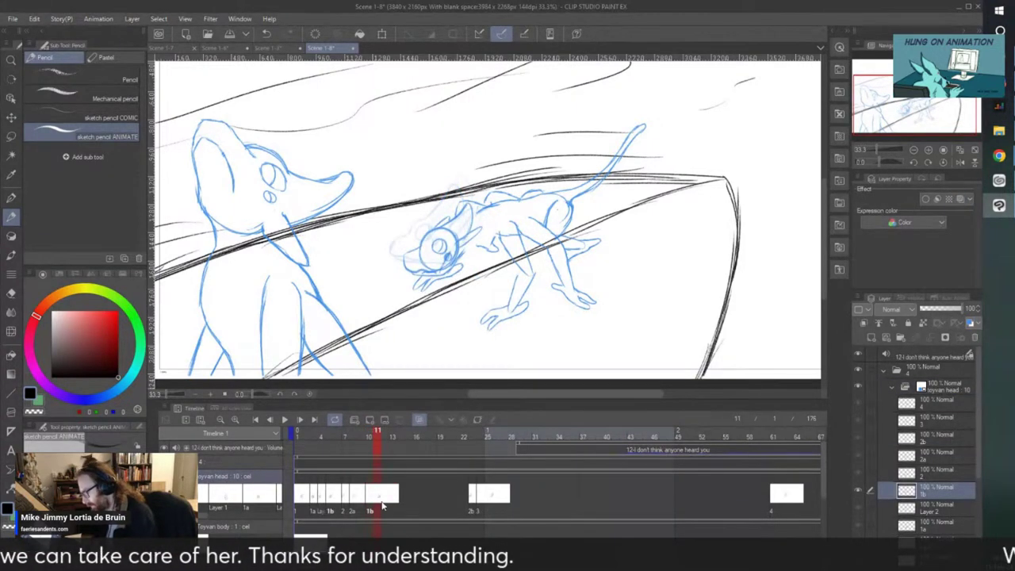
{"action": "right_click", "coordinate": [381, 499]}
{"action": "left_click", "coordinate": [387, 307]}
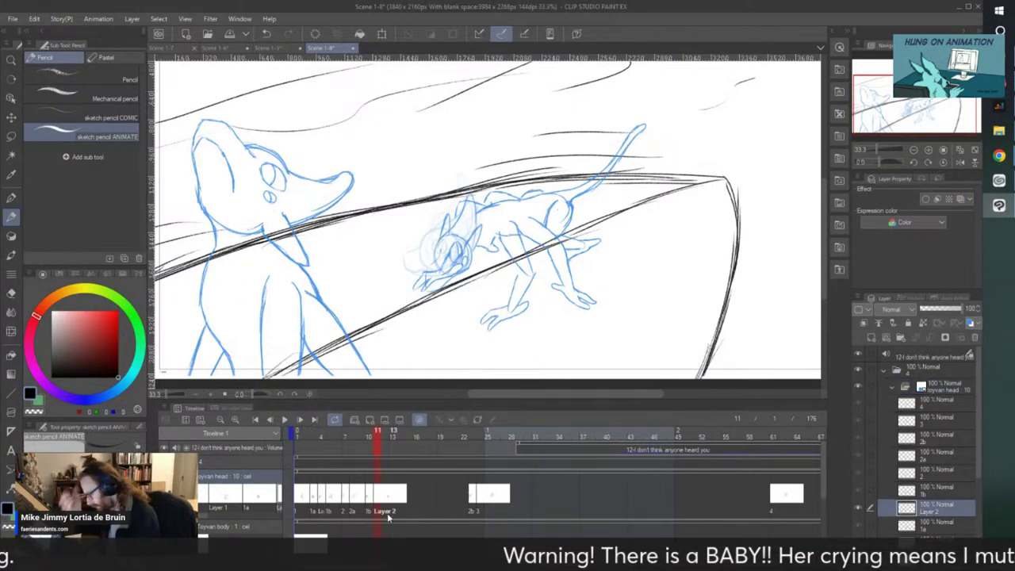
{"action": "right_click", "coordinate": [387, 499]}
{"action": "left_click", "coordinate": [394, 300]}
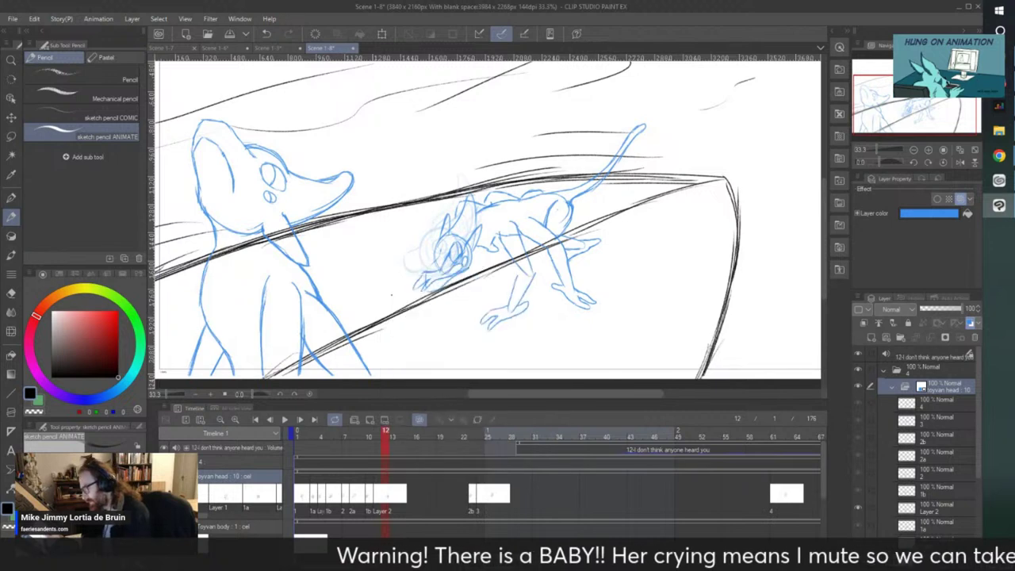
- Paste the copied head clips at frame 14 to repeat the head turn, and play back the sequence
{"action": "right_click", "coordinate": [392, 491]}
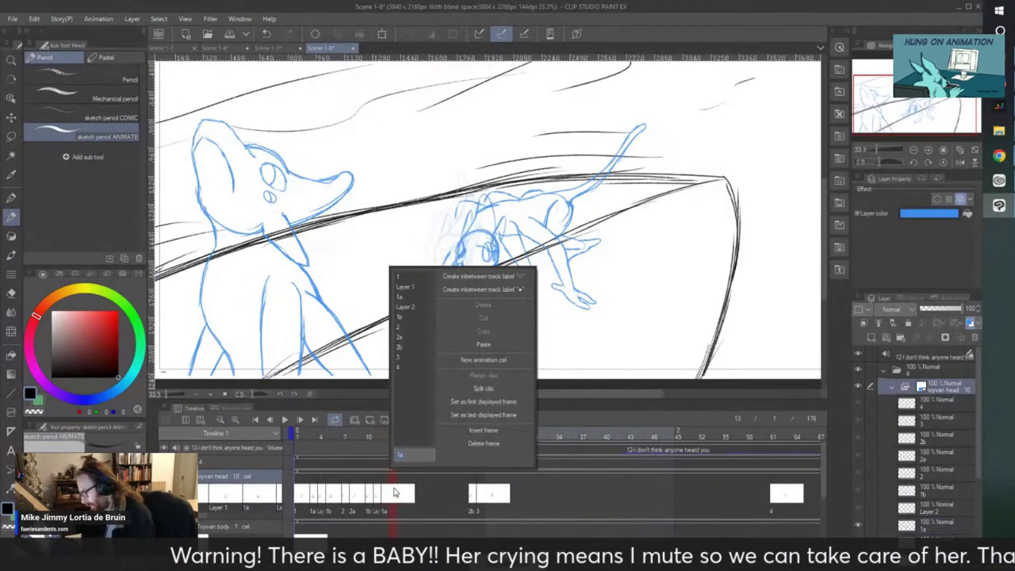
{"action": "left_click", "coordinate": [403, 491]}
{"action": "right_click", "coordinate": [403, 498]}
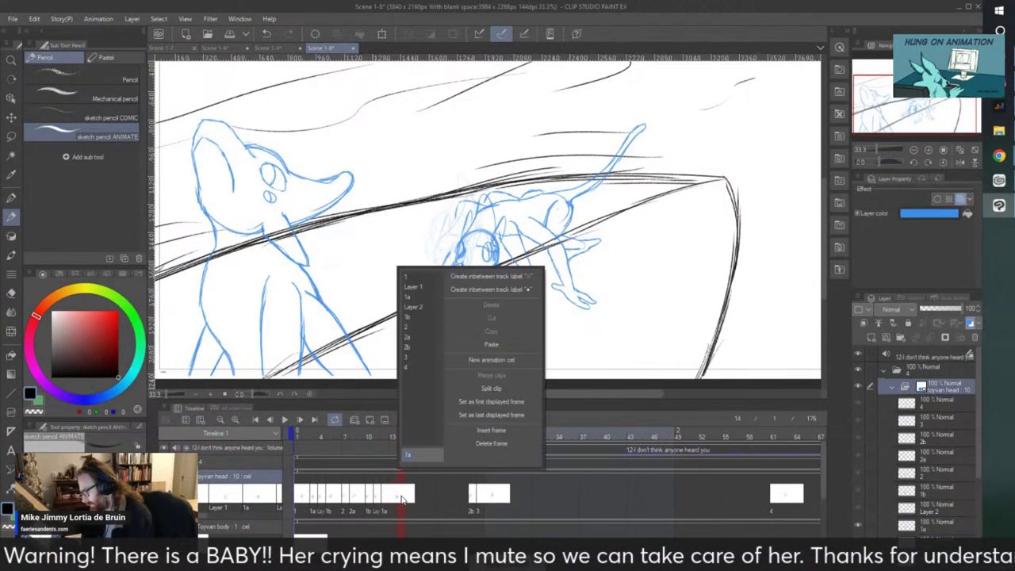
{"action": "left_click", "coordinate": [481, 344]}
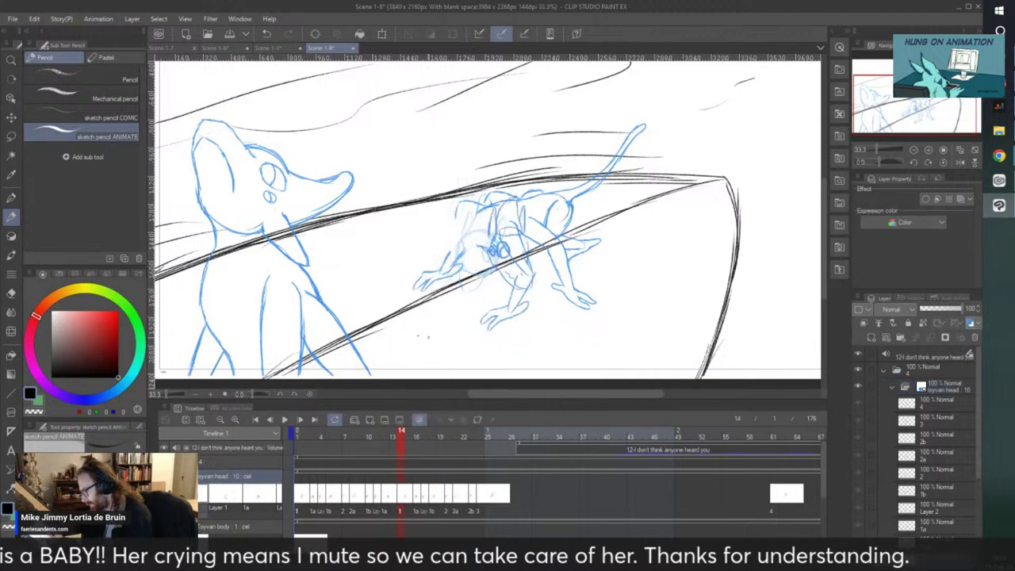
{"action": "left_click", "coordinate": [285, 419]}
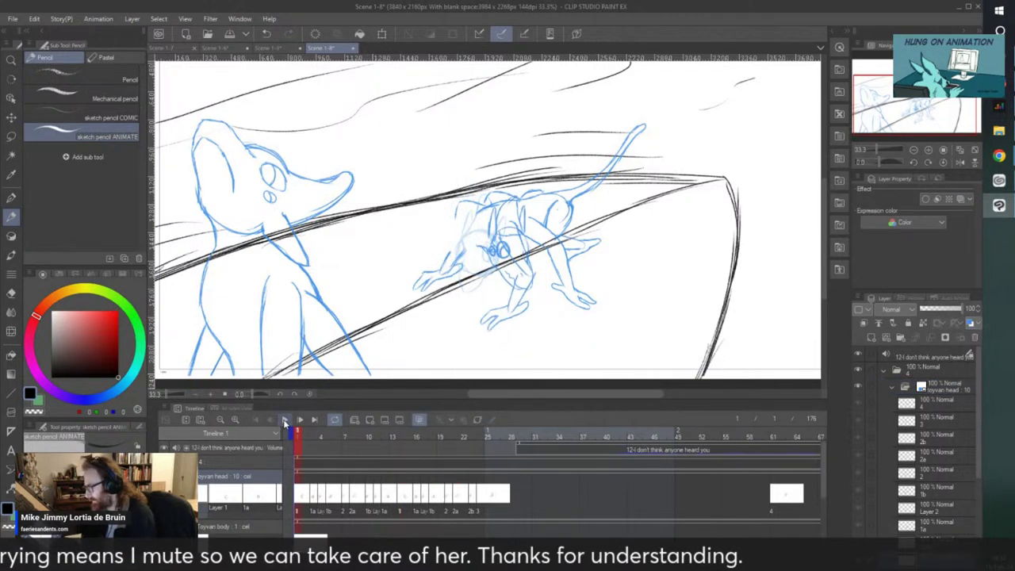
{"action": "left_click", "coordinate": [285, 421]}
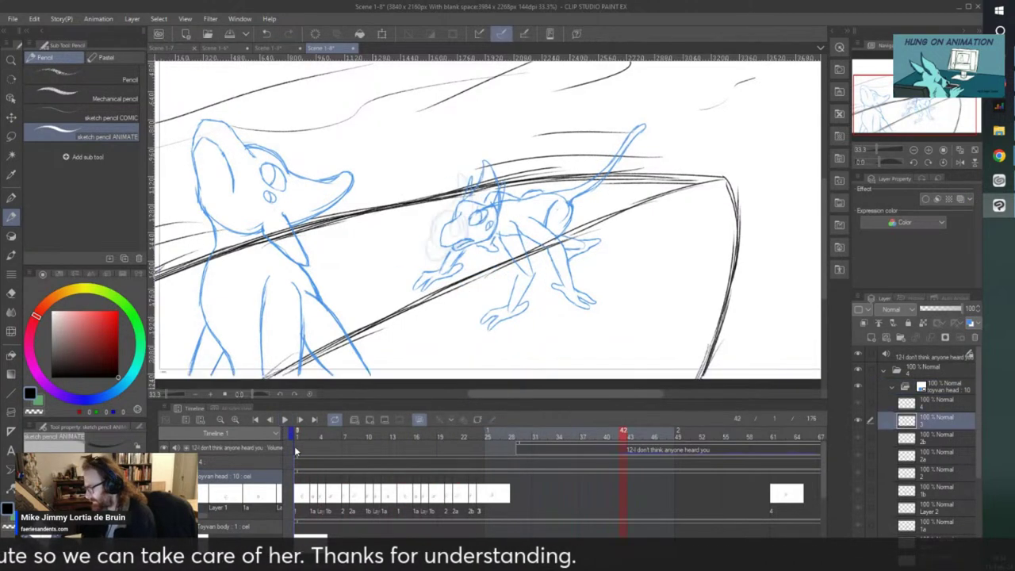
{"action": "left_click", "coordinate": [285, 421]}
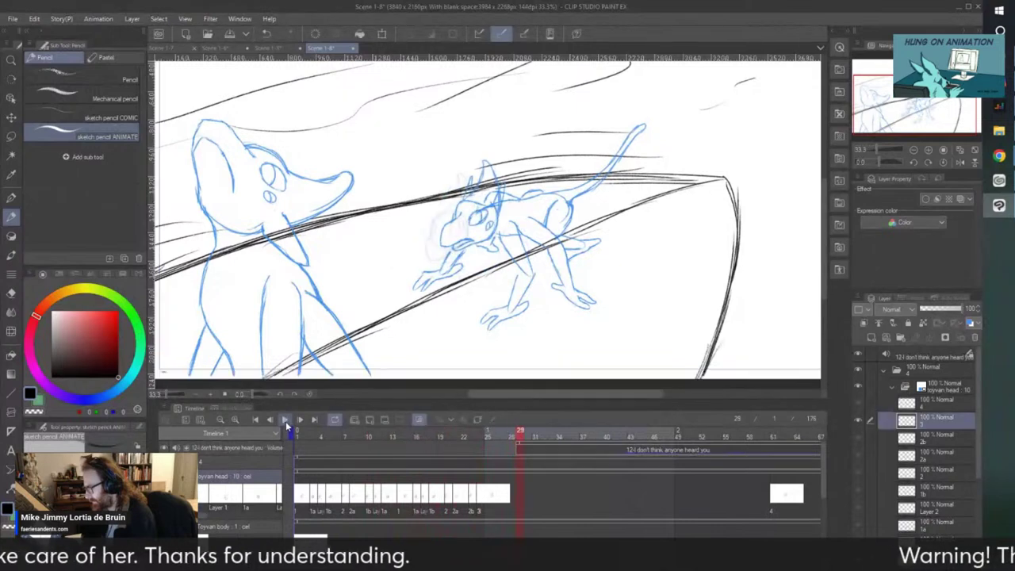
{"action": "left_click", "coordinate": [285, 421]}
{"action": "left_click", "coordinate": [286, 420]}
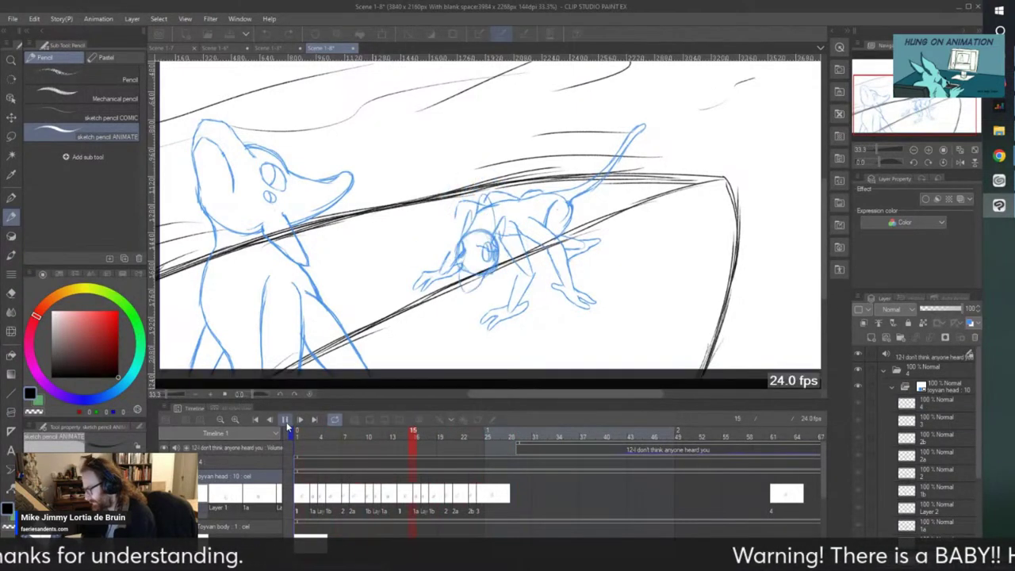
{"action": "left_click", "coordinate": [286, 420]}
- Delay head clip 3 to start at frame 25 and play the animation back from the first frame
{"action": "left_click", "coordinate": [489, 508]}
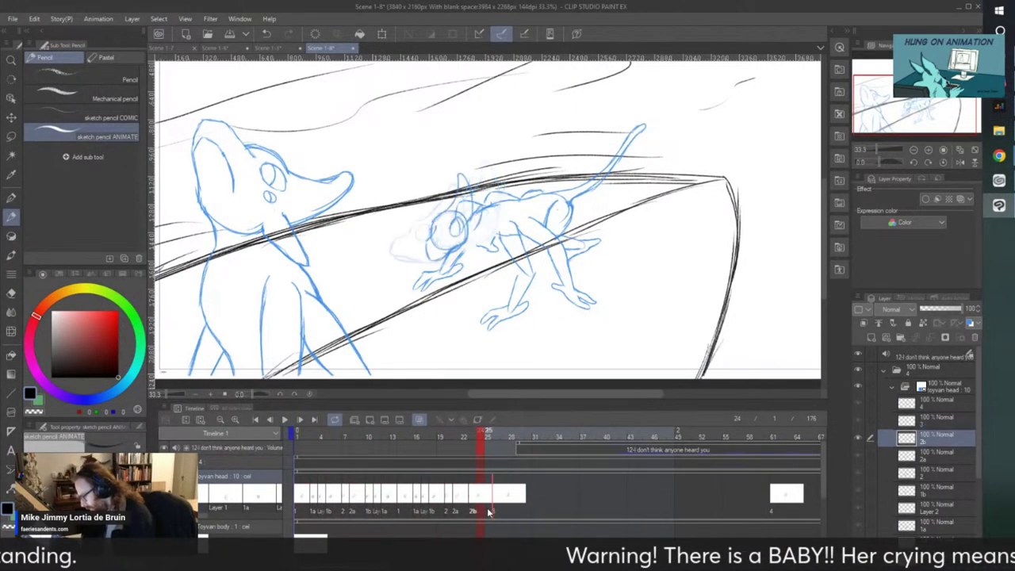
{"action": "left_click", "coordinate": [286, 421]}
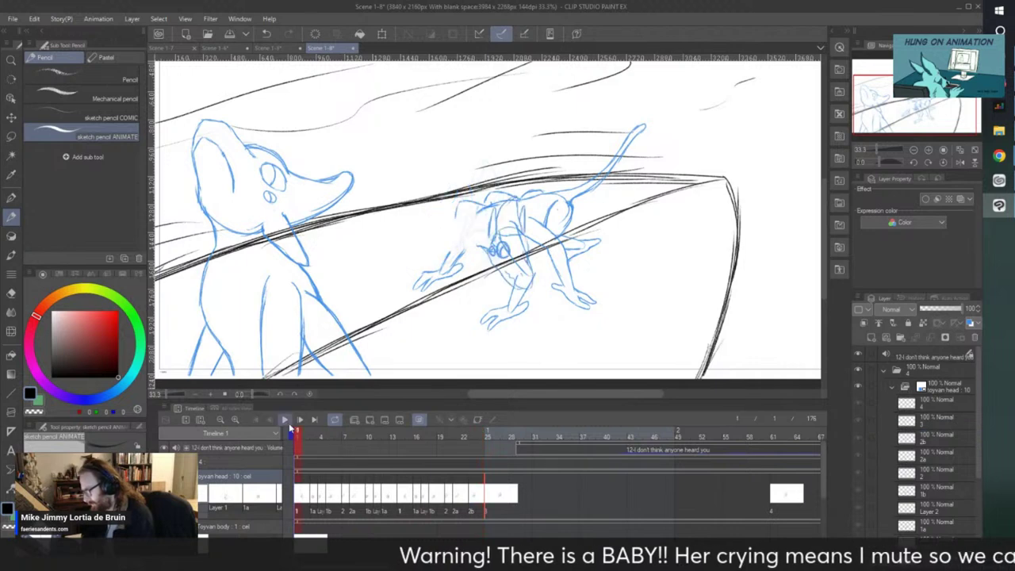
{"action": "left_click", "coordinate": [286, 421]}
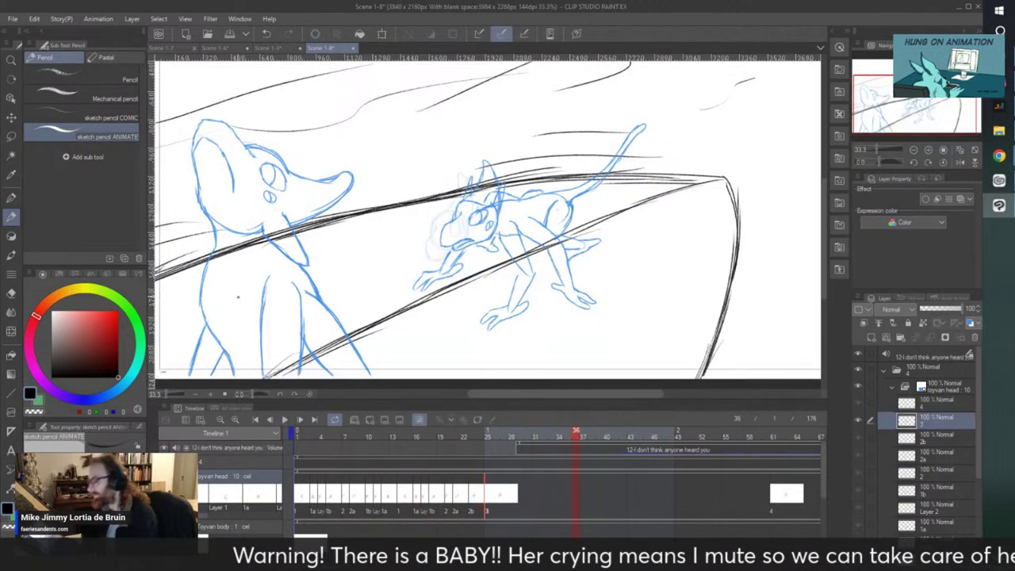
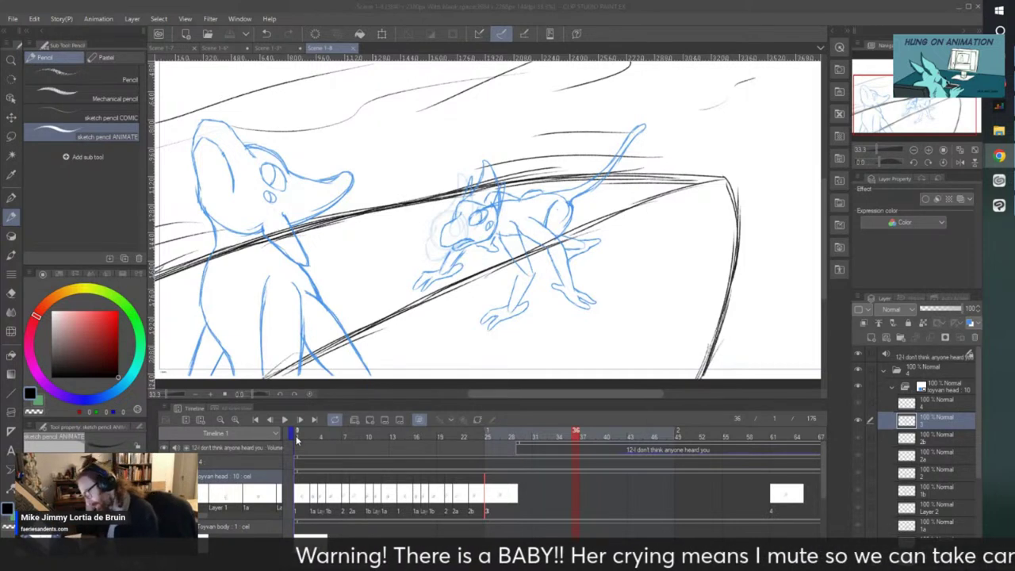
{"action": "left_click", "coordinate": [297, 438]}
{"action": "left_click", "coordinate": [285, 420]}
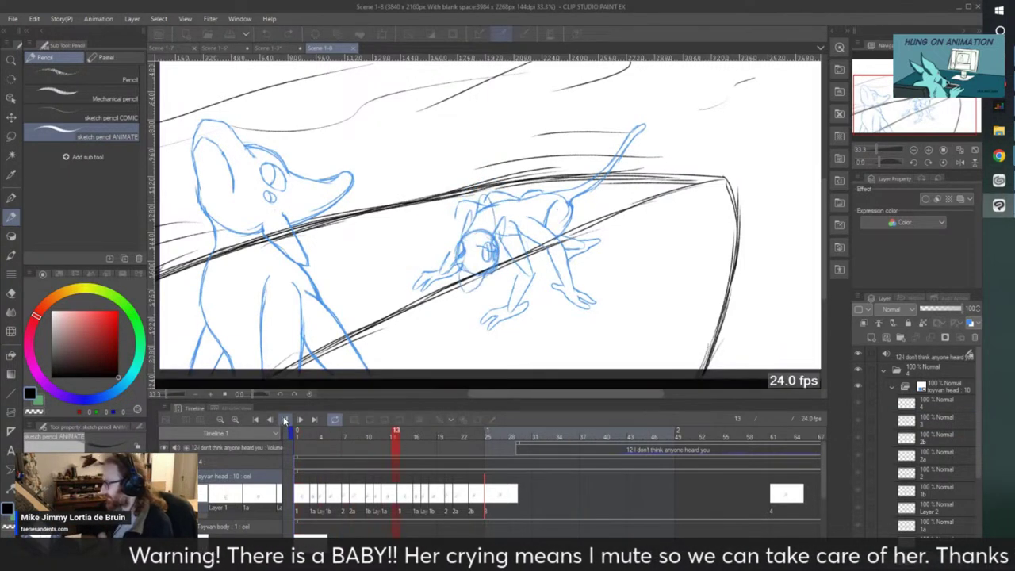
{"action": "left_click", "coordinate": [298, 436]}
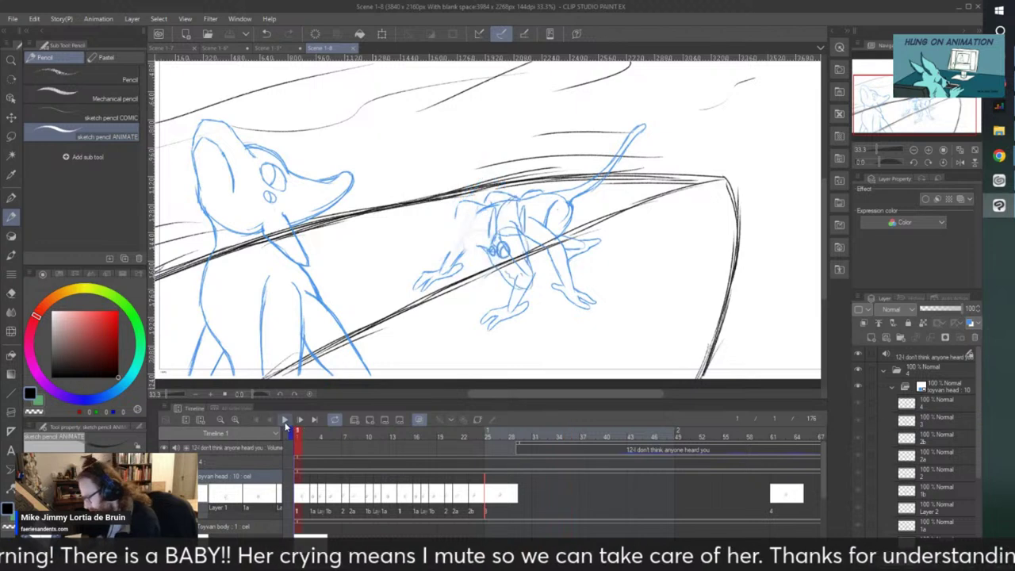
{"action": "left_click", "coordinate": [285, 420]}
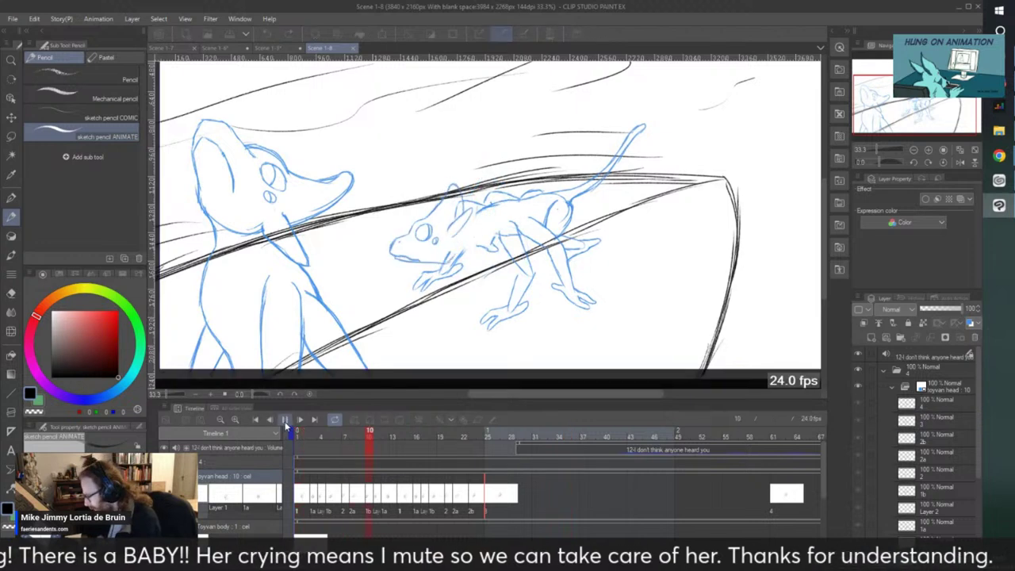
- Examine the individual head poses of the return and repeated turn, and compare them with the first turn up to frame 8
{"action": "left_click", "coordinate": [377, 504]}
{"action": "left_click", "coordinate": [385, 502]}
{"action": "left_click", "coordinate": [400, 498]}
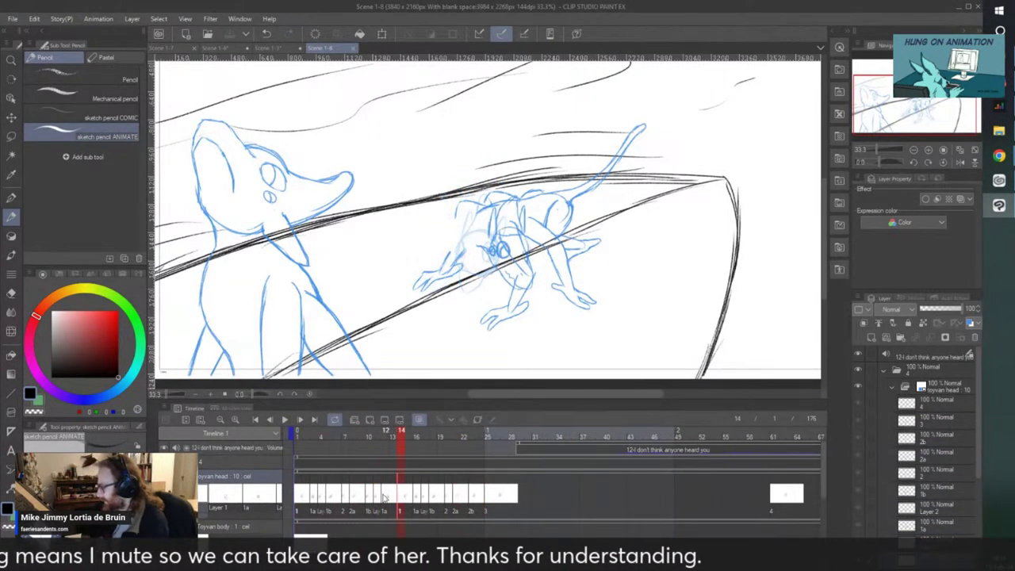
{"action": "left_click_drag", "start_coordinate": [413, 505], "coordinate": [414, 507]}
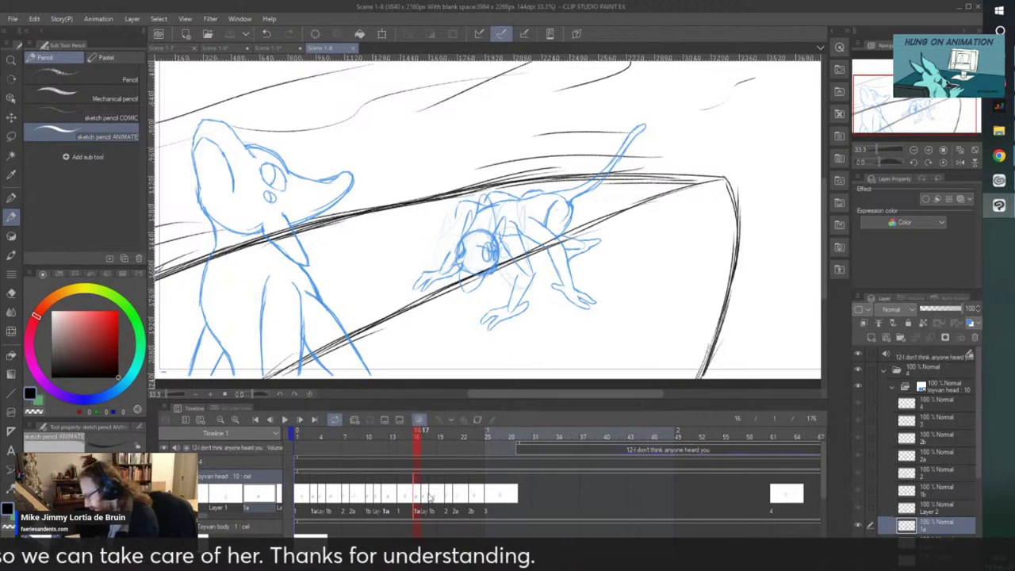
{"action": "left_click", "coordinate": [425, 506]}
{"action": "left_click", "coordinate": [433, 511]}
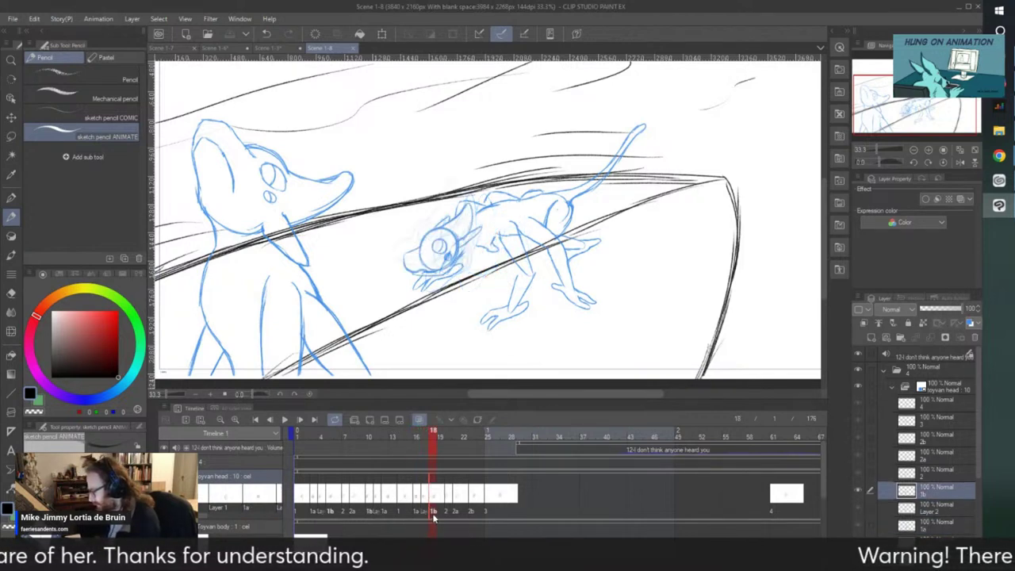
{"action": "left_click", "coordinate": [448, 507]}
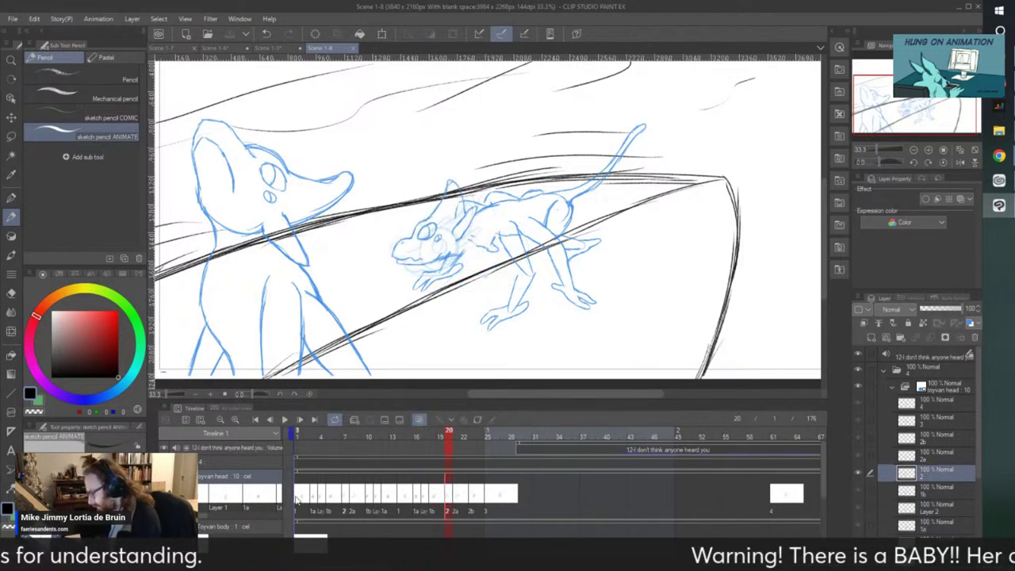
{"action": "left_click_drag", "start_coordinate": [297, 498], "coordinate": [329, 498]}
{"action": "left_click", "coordinate": [346, 501]}
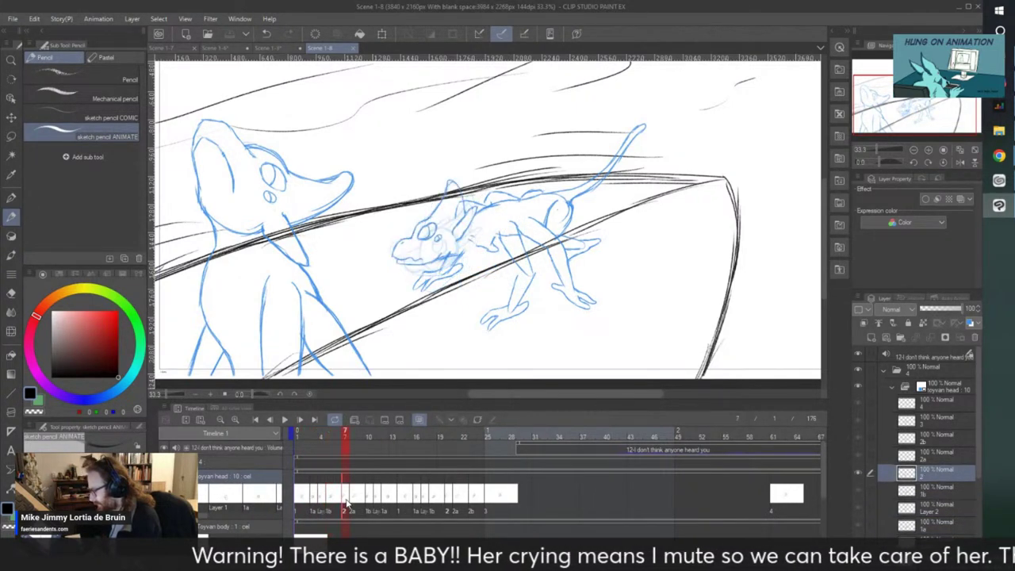
{"action": "left_click", "coordinate": [353, 502]}
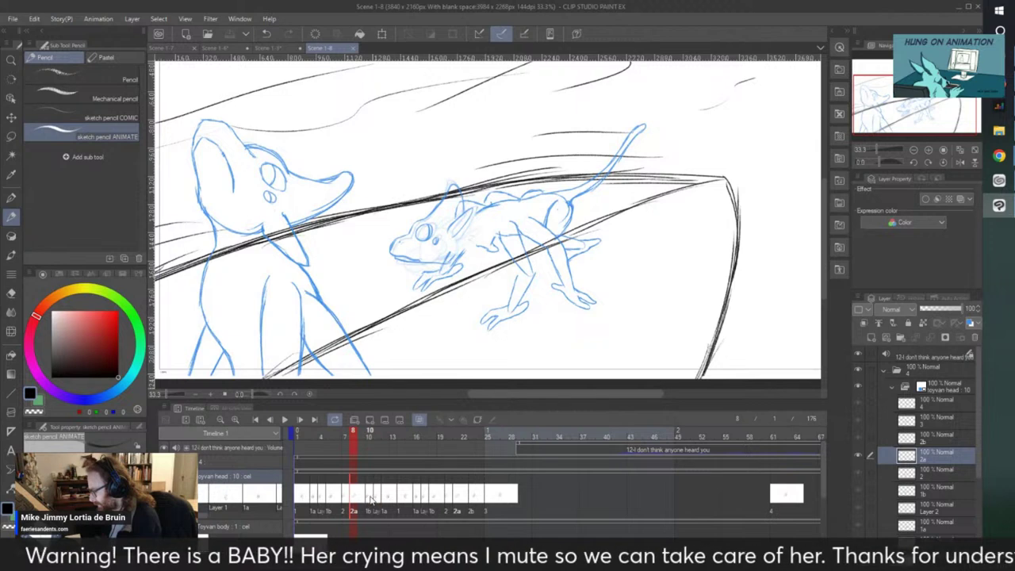
- Examine the individual head poses from frame 9 to frame 17, covering the return and the start of the repeated turn
{"action": "left_click", "coordinate": [370, 498]}
{"action": "left_click", "coordinate": [378, 497]}
{"action": "left_click", "coordinate": [387, 501]}
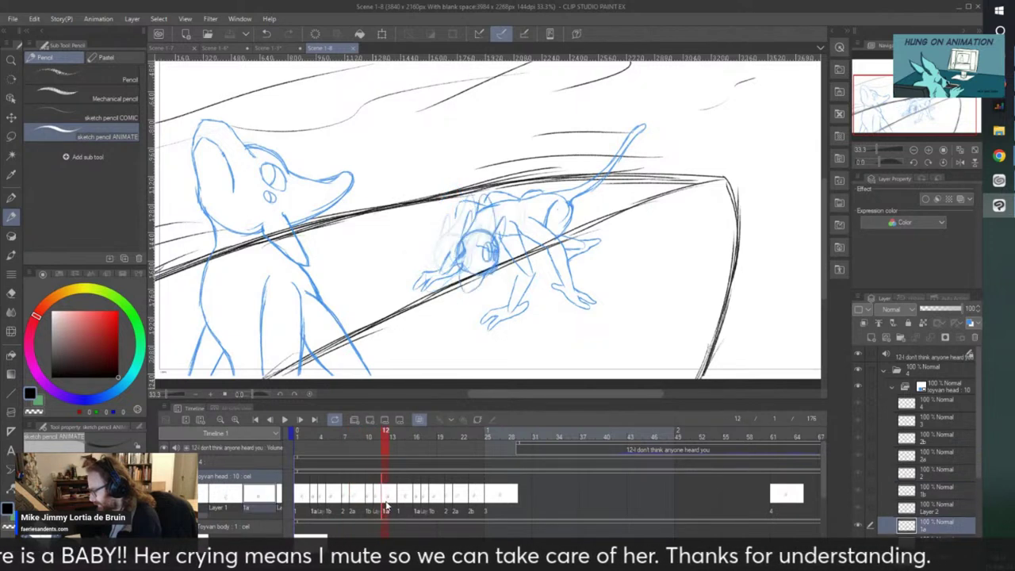
{"action": "left_click", "coordinate": [401, 506]}
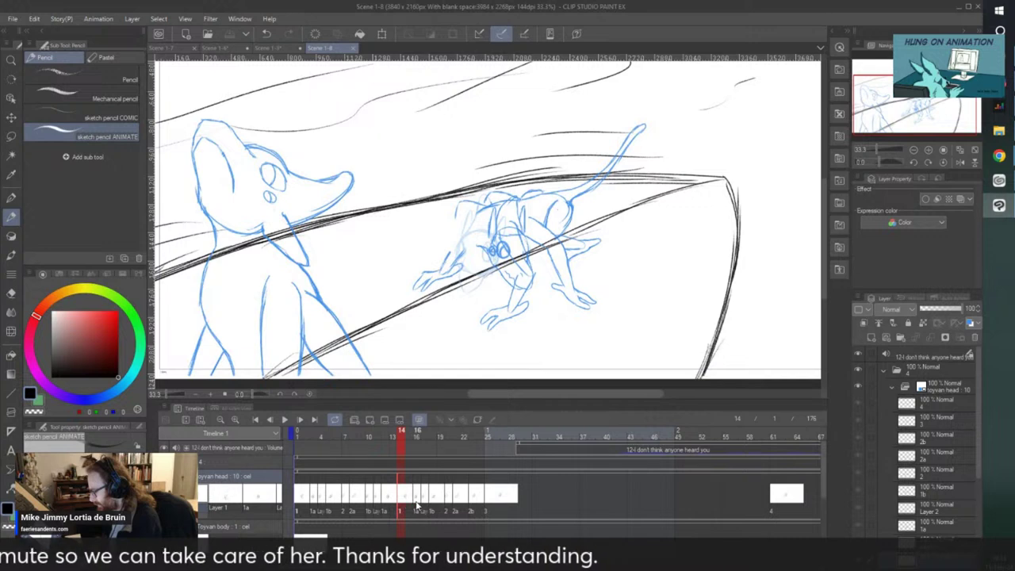
{"action": "left_click", "coordinate": [413, 505]}
{"action": "left_click", "coordinate": [425, 501]}
{"action": "left_click", "coordinate": [415, 501]}
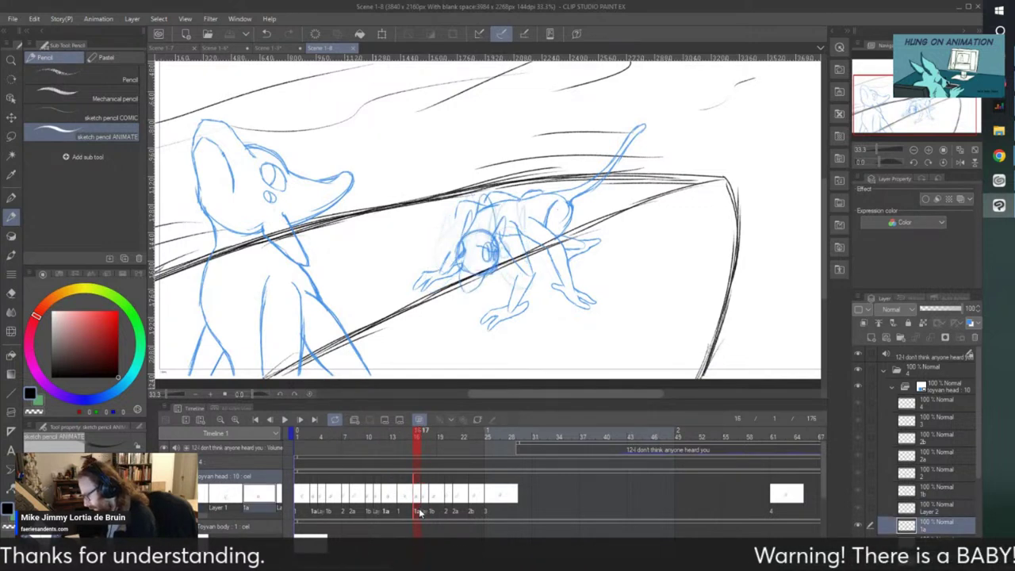
- Try cel Layer 2 on frame 16 of the head track and compare its pose with frame 17
{"action": "right_click", "coordinate": [413, 473]}
{"action": "left_click", "coordinate": [432, 304]}
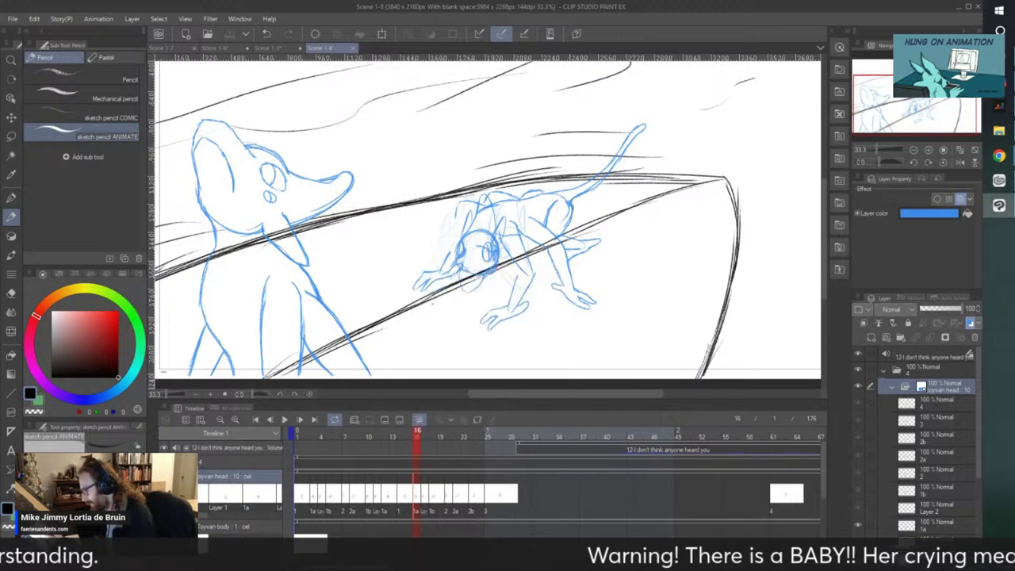
{"action": "left_click", "coordinate": [412, 493]}
{"action": "right_click", "coordinate": [414, 498]}
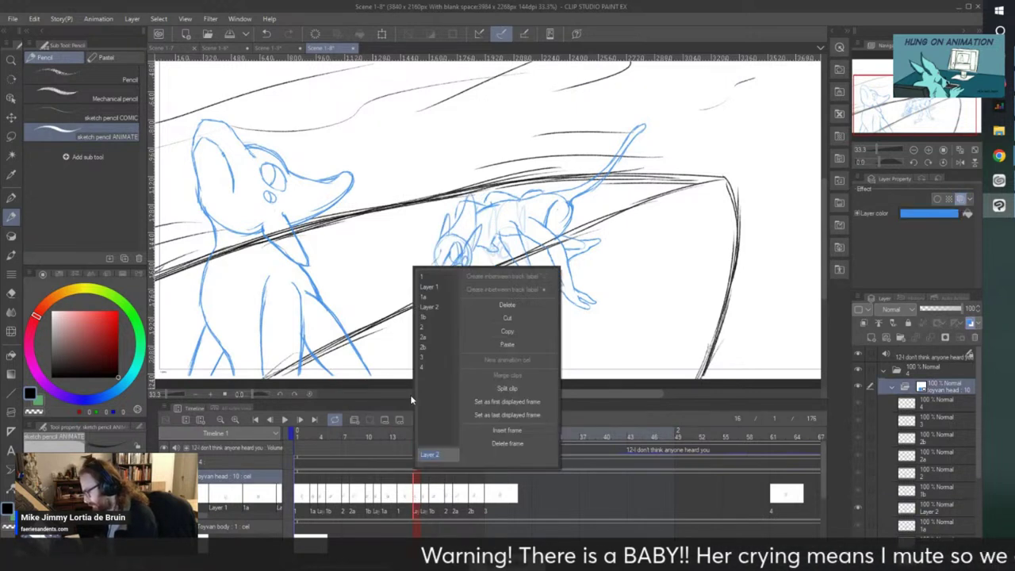
{"action": "key", "text": "Escape"}
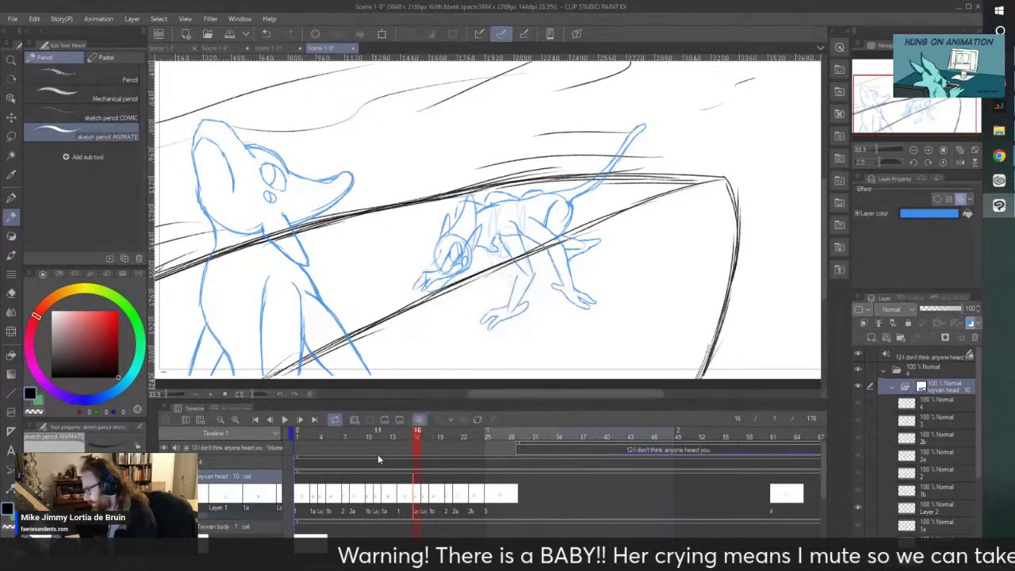
{"action": "right_click", "coordinate": [415, 497]}
{"action": "key", "text": "Escape"}
{"action": "left_click", "coordinate": [421, 503]}
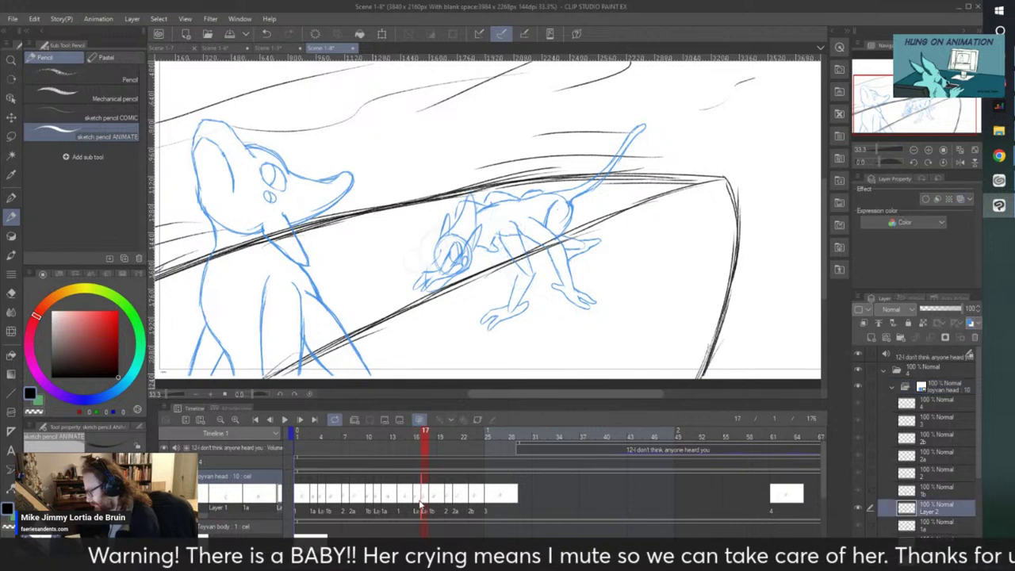
{"action": "left_click", "coordinate": [416, 498]}
{"action": "left_click", "coordinate": [423, 498]}
{"action": "left_click", "coordinate": [417, 497]}
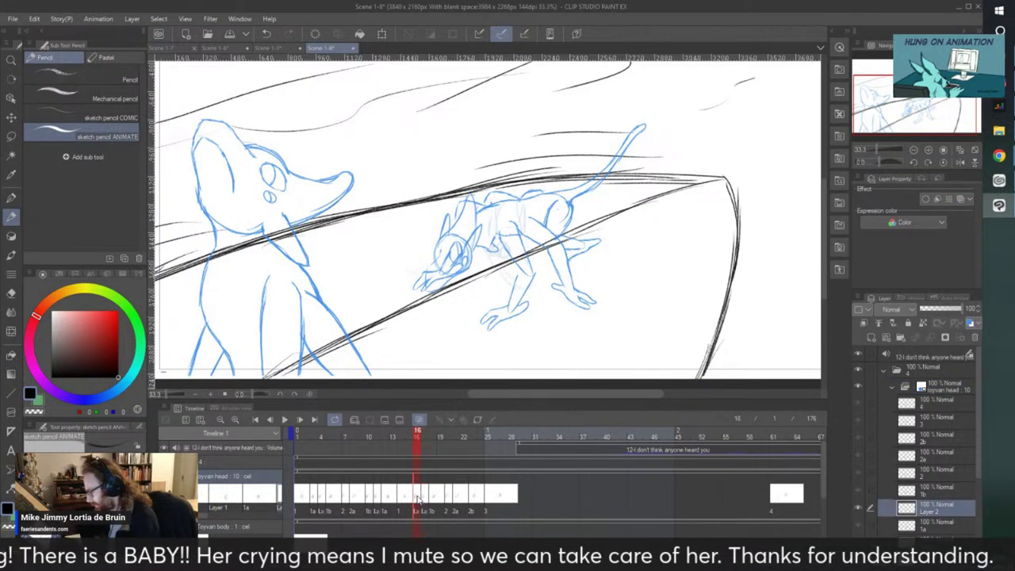
{"action": "right_click", "coordinate": [417, 498]}
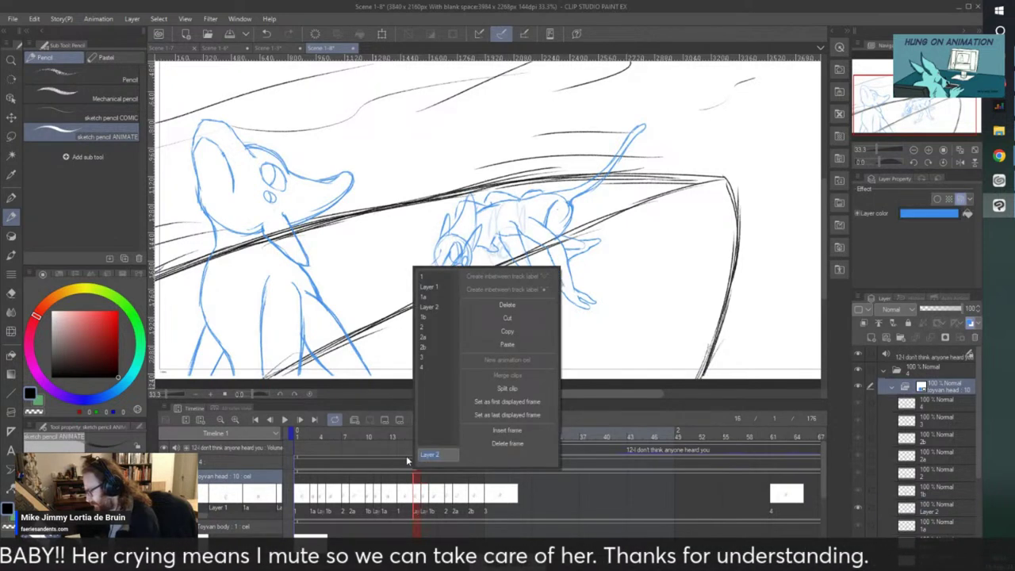
{"action": "left_click", "coordinate": [428, 309]}
{"action": "left_click", "coordinate": [422, 498]}
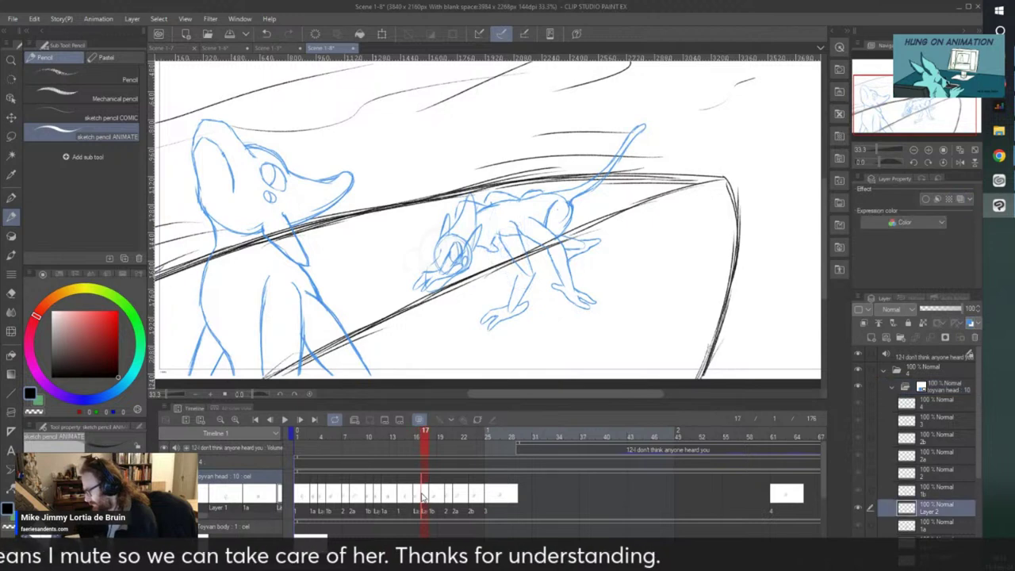
{"action": "left_click", "coordinate": [417, 496]}
- Assign cel Layer 1 to frame 16 of the head track and delete the Layer 2 clip at frame 17
{"action": "right_click", "coordinate": [417, 495]}
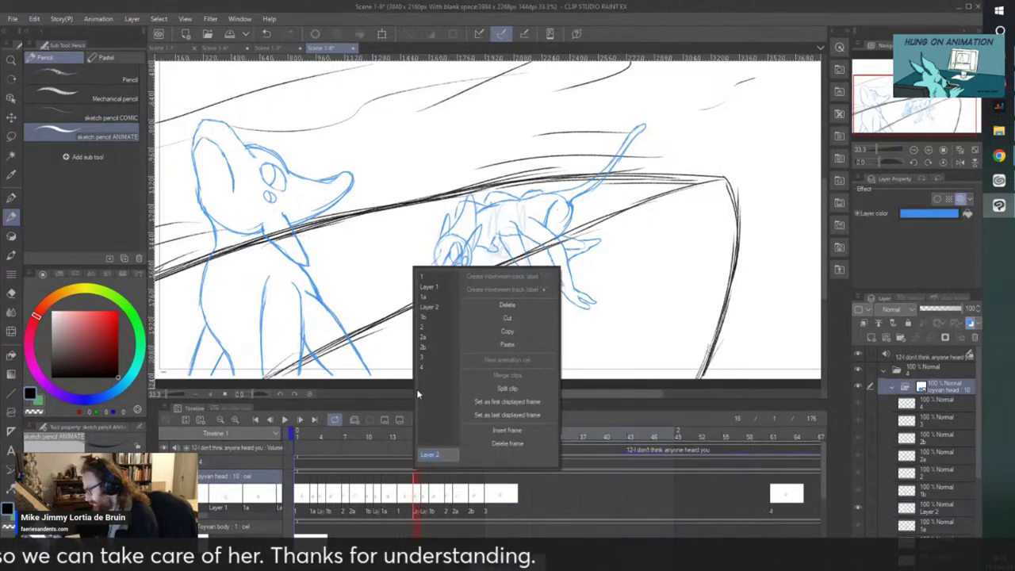
{"action": "left_click", "coordinate": [424, 289]}
{"action": "left_click", "coordinate": [423, 497]}
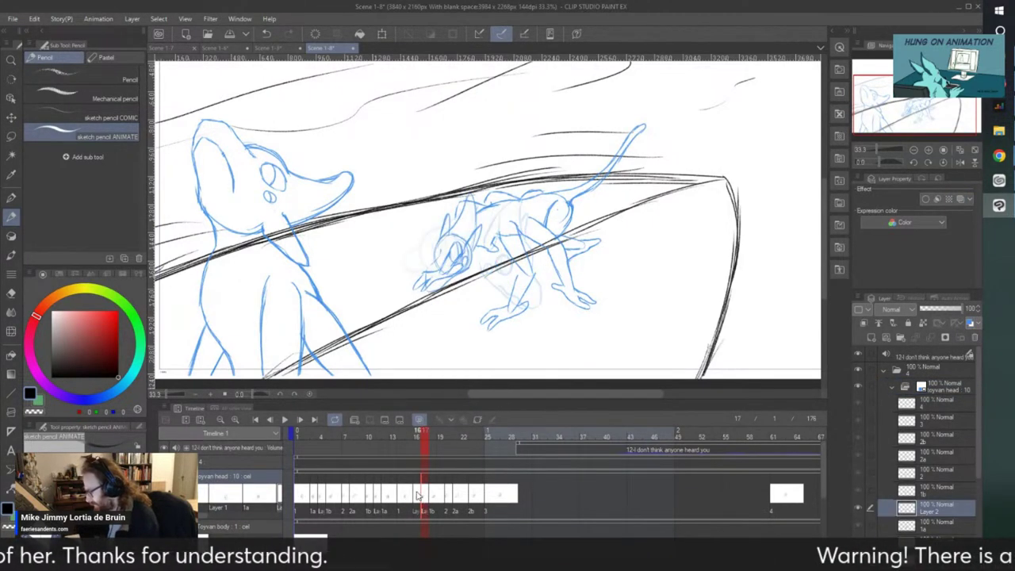
{"action": "right_click", "coordinate": [424, 497]}
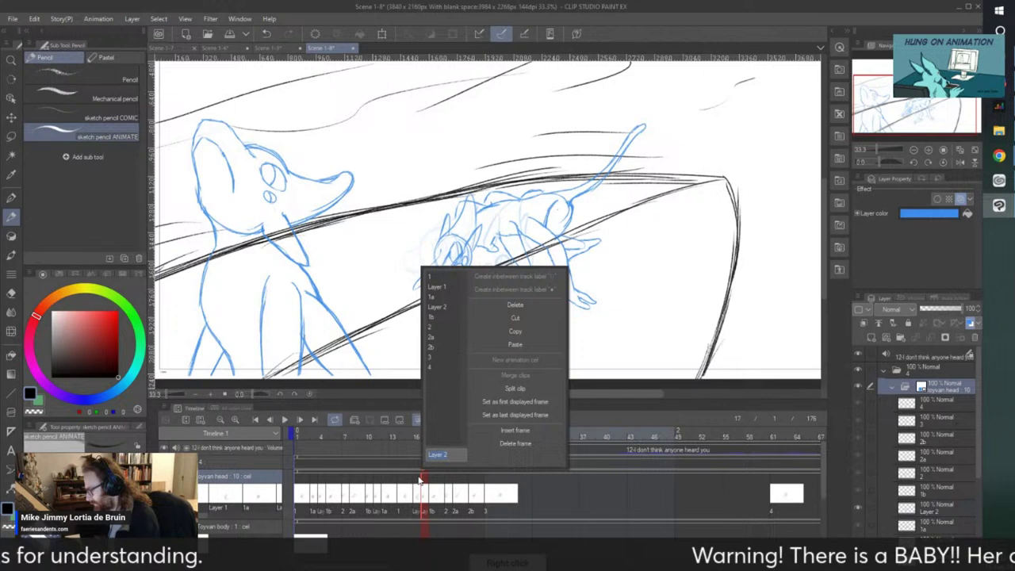
{"action": "left_click", "coordinate": [500, 303]}
{"action": "left_click", "coordinate": [430, 494]}
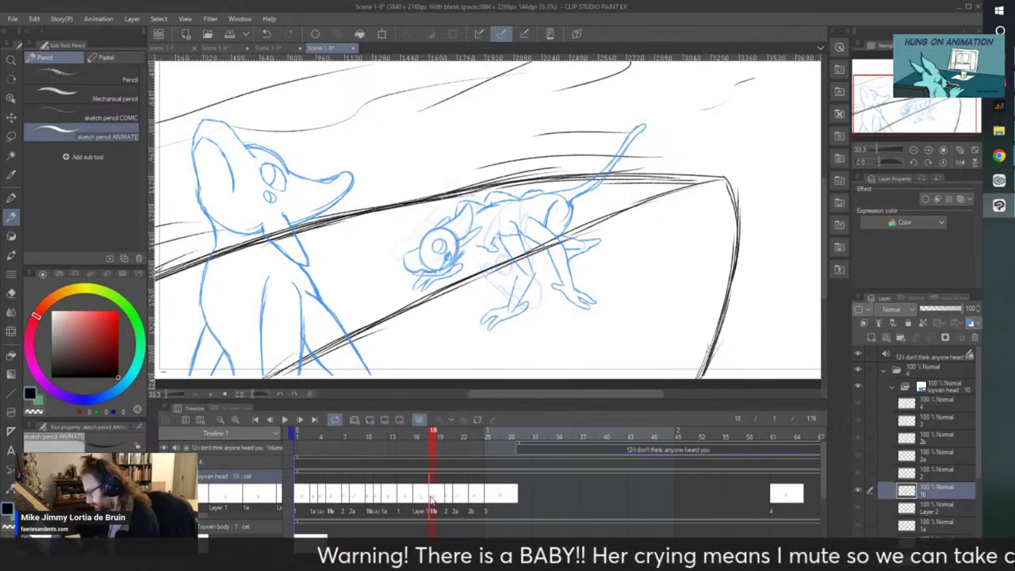
{"action": "left_click", "coordinate": [423, 493]}
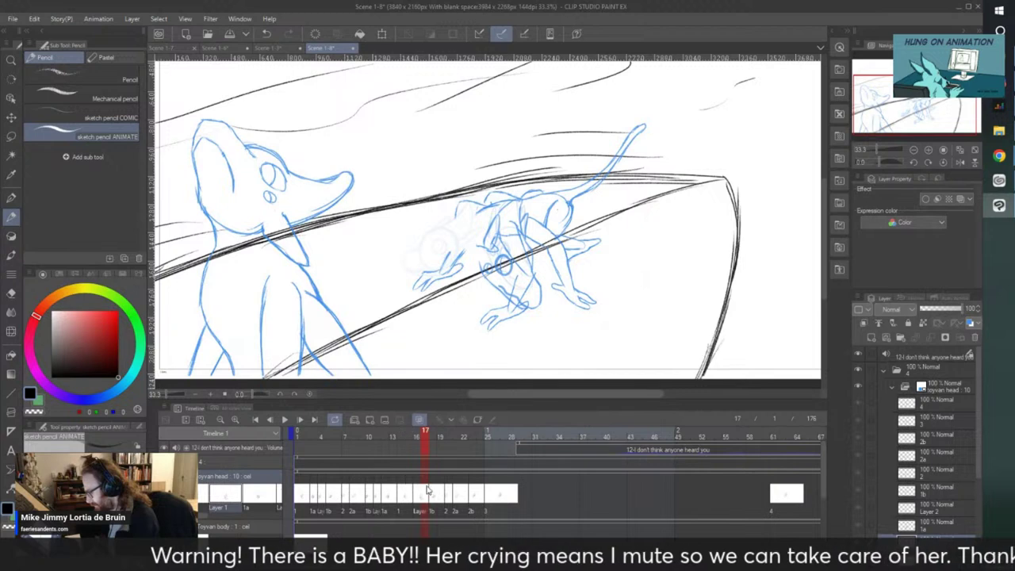
- Shift head clips 1b, 2, 2a, 2b and 3 later to open room after the Layer 1 clip, with 1b starting at frame 21
{"action": "mouse_move", "coordinate": [485, 499]}
{"action": "left_mouse_down"}
{"action": "mouse_move", "coordinate": [501, 501]}
{"action": "mouse_move", "coordinate": [486, 507]}
{"action": "left_mouse_up"}
{"action": "left_click", "coordinate": [455, 500]}
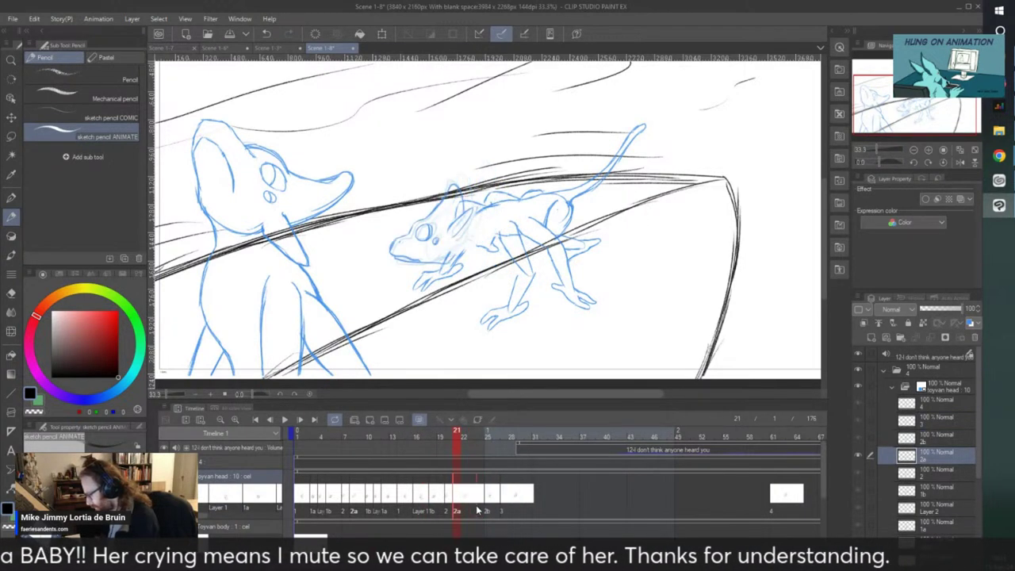
{"action": "left_click", "coordinate": [449, 507]}
{"action": "left_click", "coordinate": [460, 513]}
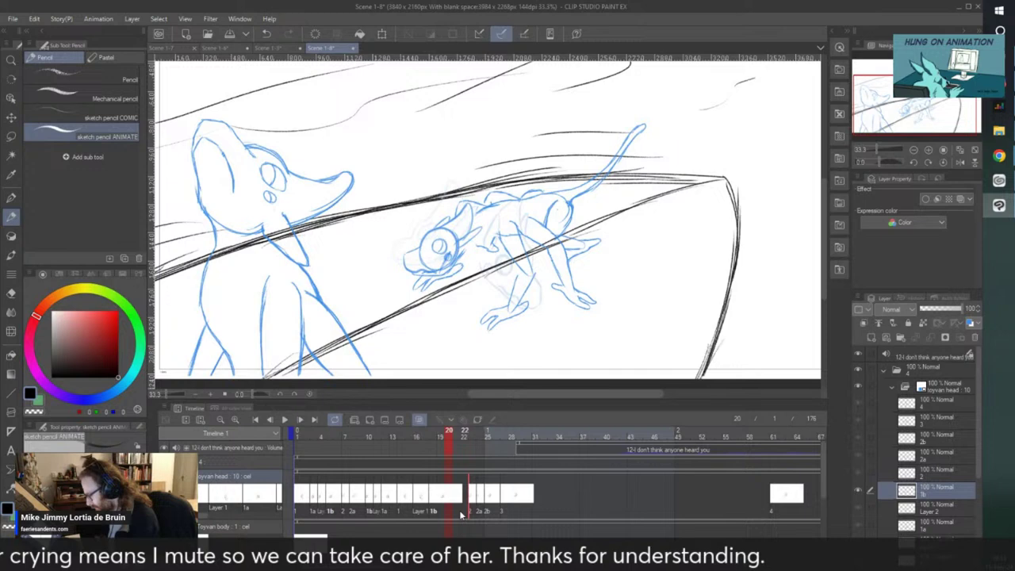
- Fill the repeated turn by placing cels 1a, Layer 2 and 1b on frames 17, 18 and 19 of the head track
{"action": "left_click", "coordinate": [412, 502]}
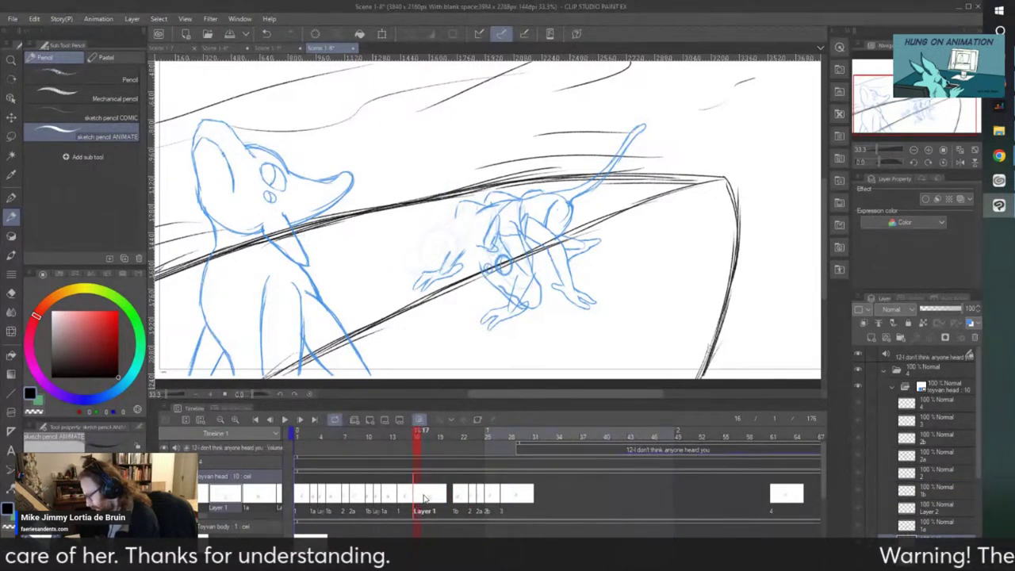
{"action": "right_click", "coordinate": [426, 500]}
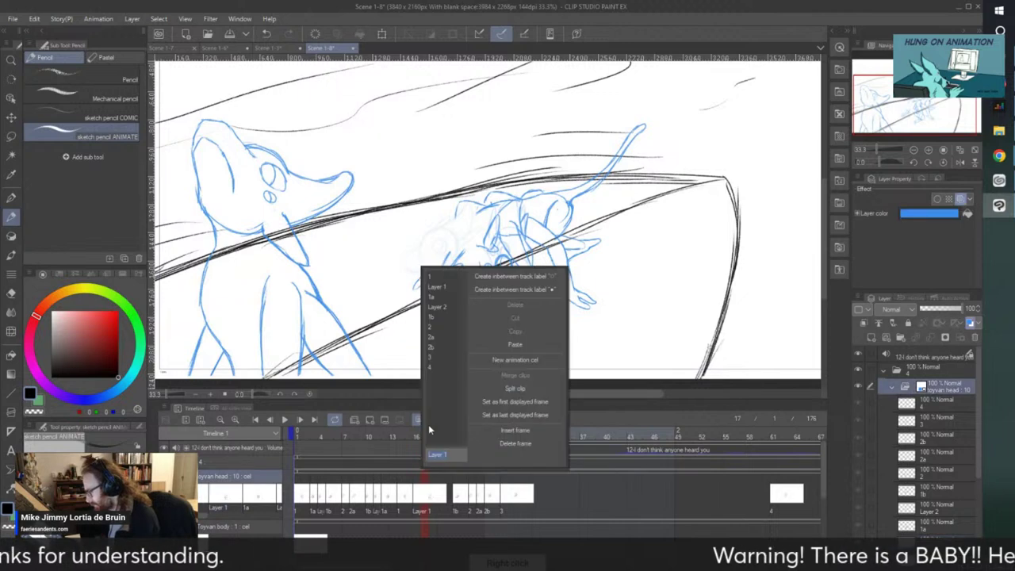
{"action": "left_click", "coordinate": [431, 297]}
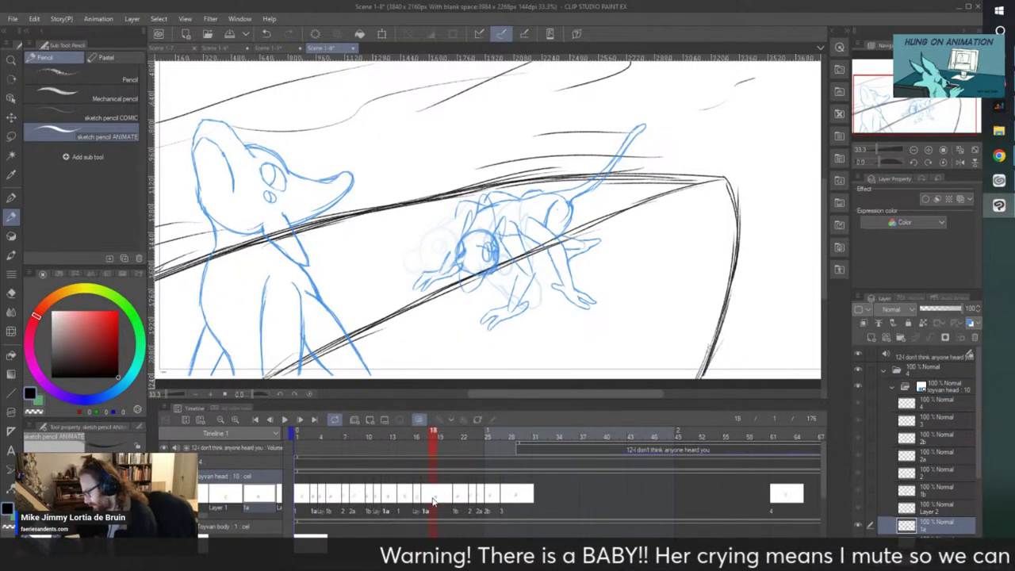
{"action": "right_click", "coordinate": [440, 499]}
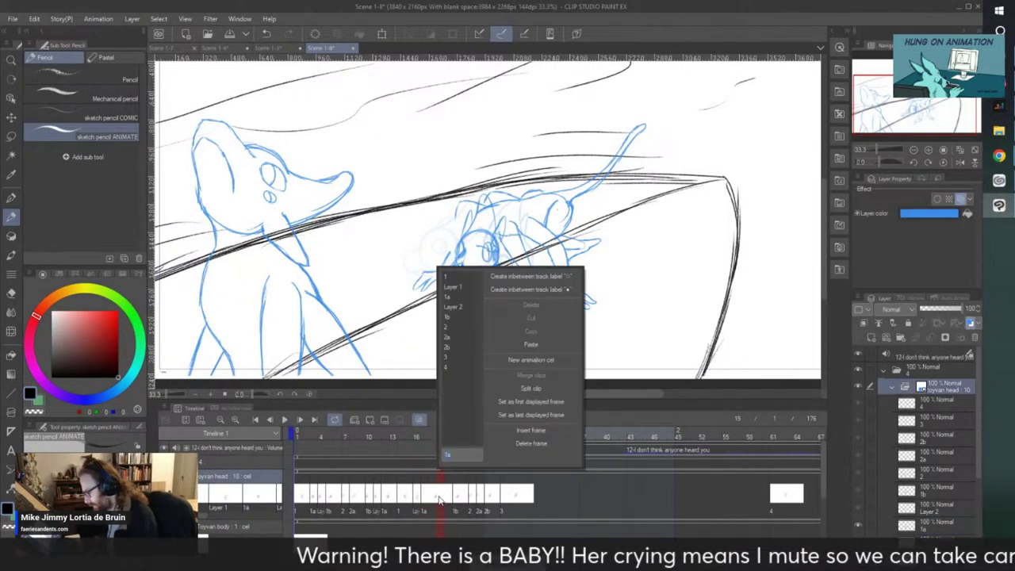
{"action": "left_click", "coordinate": [447, 317]}
{"action": "left_click", "coordinate": [455, 498]}
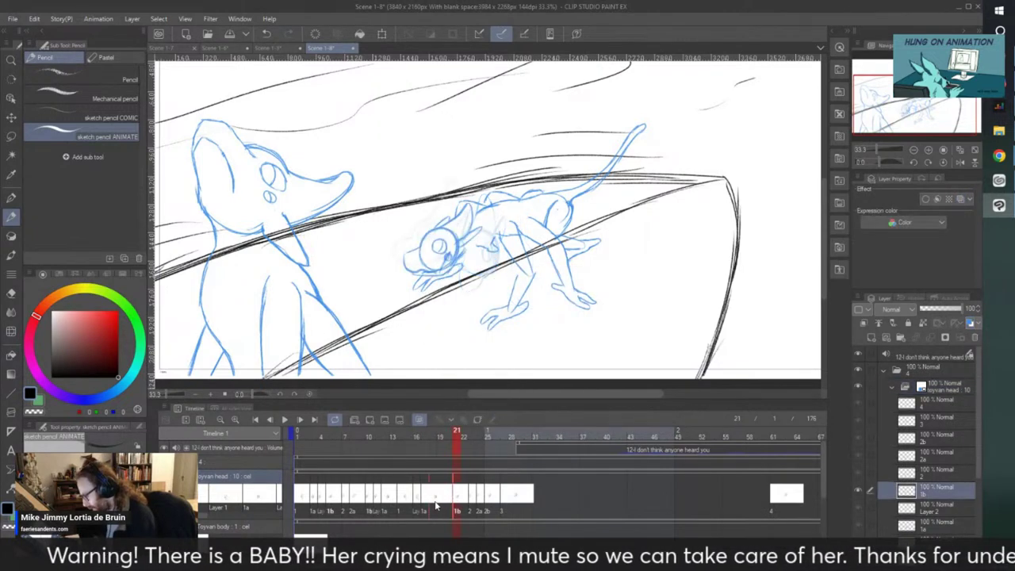
{"action": "left_click", "coordinate": [444, 498]}
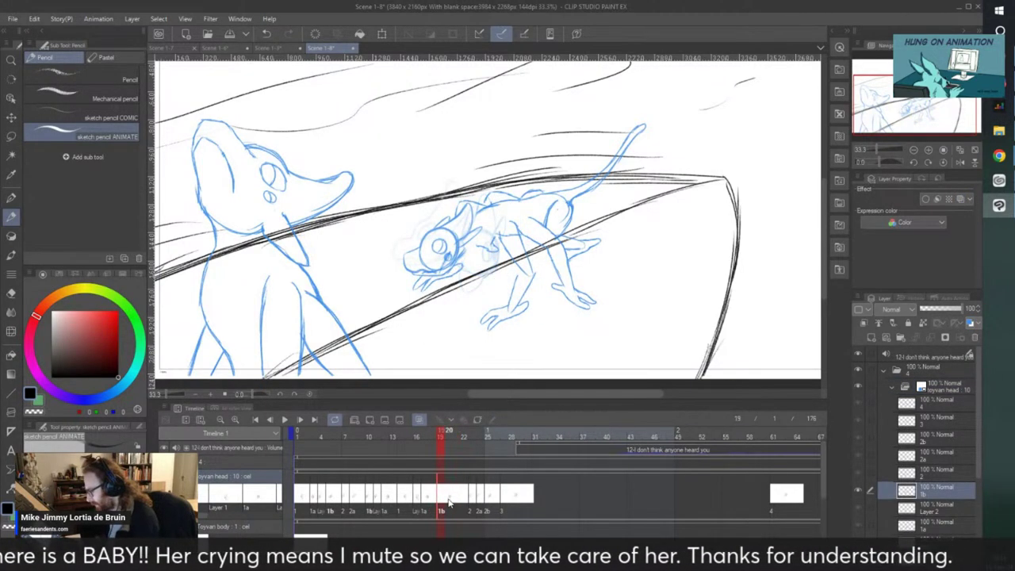
{"action": "left_click", "coordinate": [433, 501]}
{"action": "right_click", "coordinate": [429, 496]}
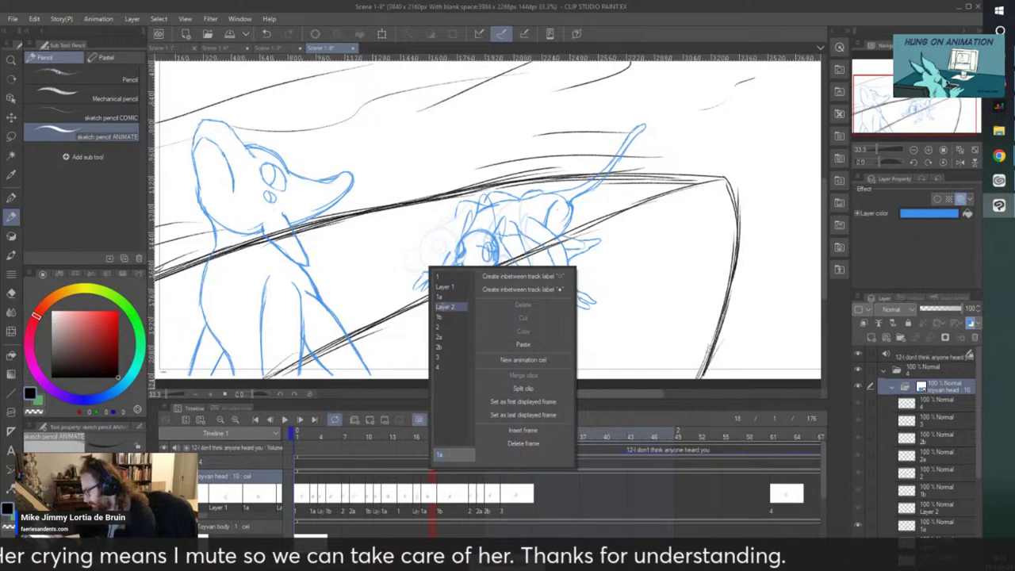
{"action": "left_click", "coordinate": [445, 307]}
- Move head clips 2, 2a, 2b and 3 earlier to frames 21, 22, 23 and 25, and play back the animation
{"action": "left_click", "coordinate": [442, 504]}
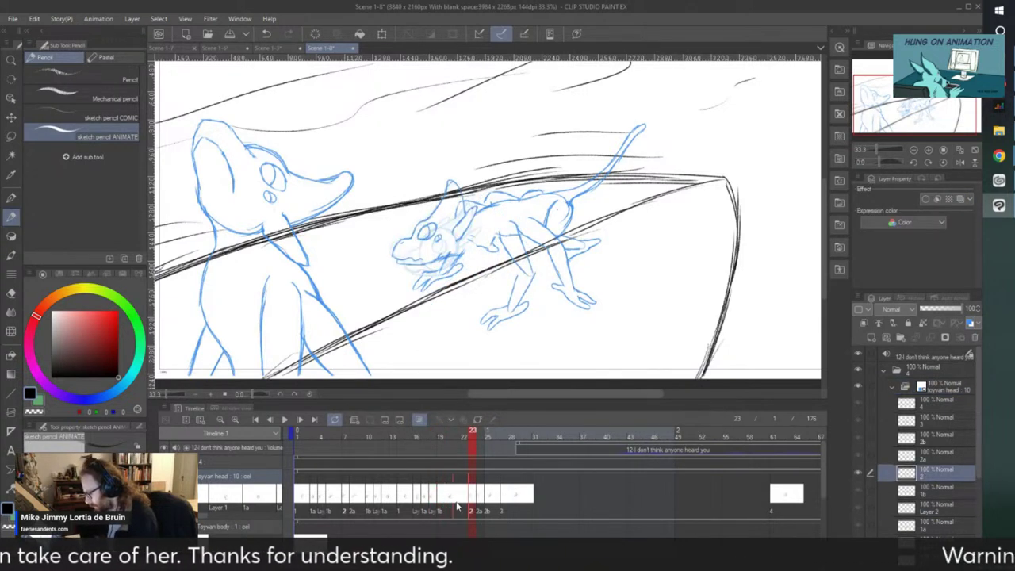
{"action": "left_click", "coordinate": [481, 505]}
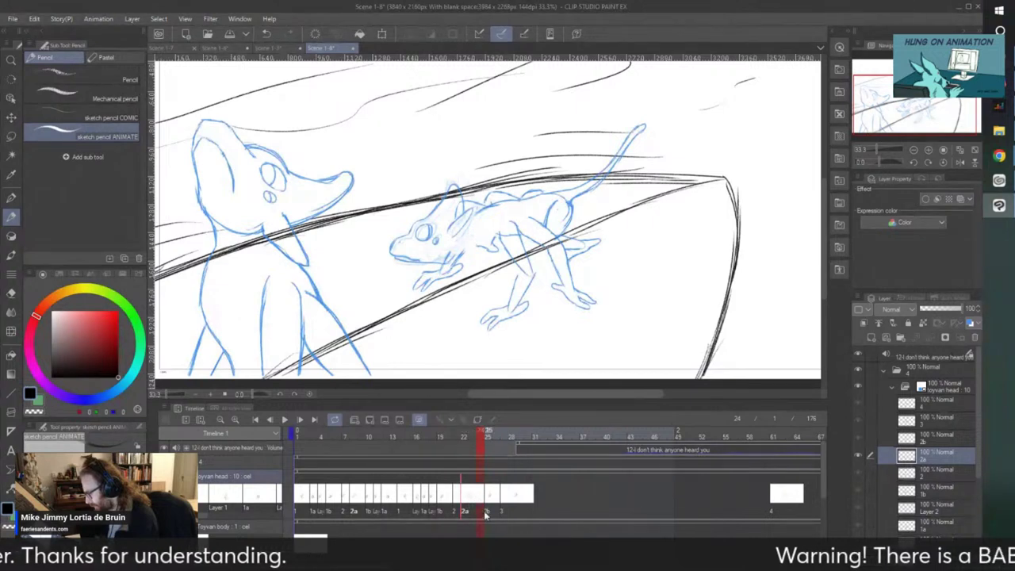
{"action": "left_click", "coordinate": [486, 512]}
{"action": "left_click", "coordinate": [500, 508]}
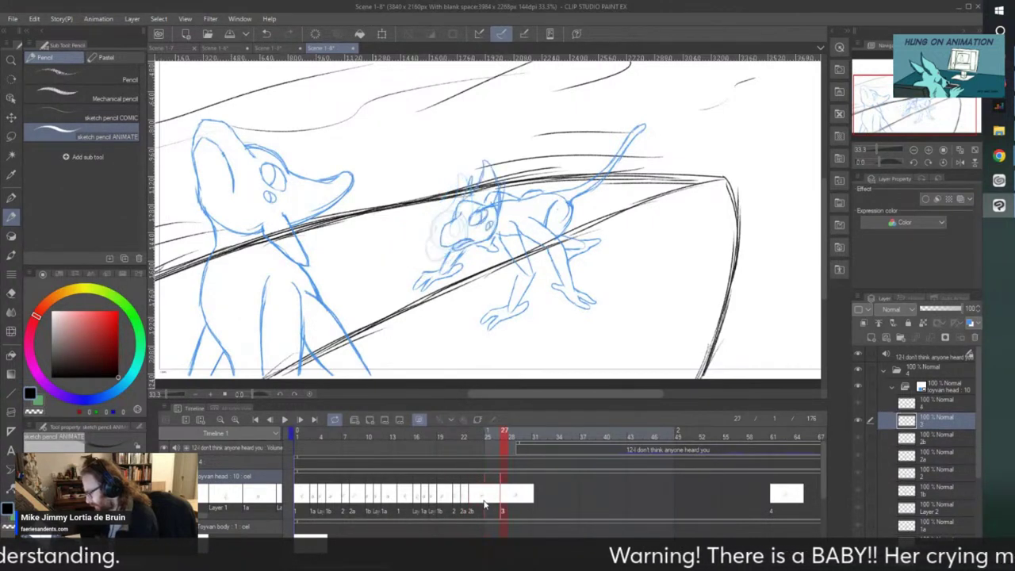
{"action": "left_click", "coordinate": [285, 419]}
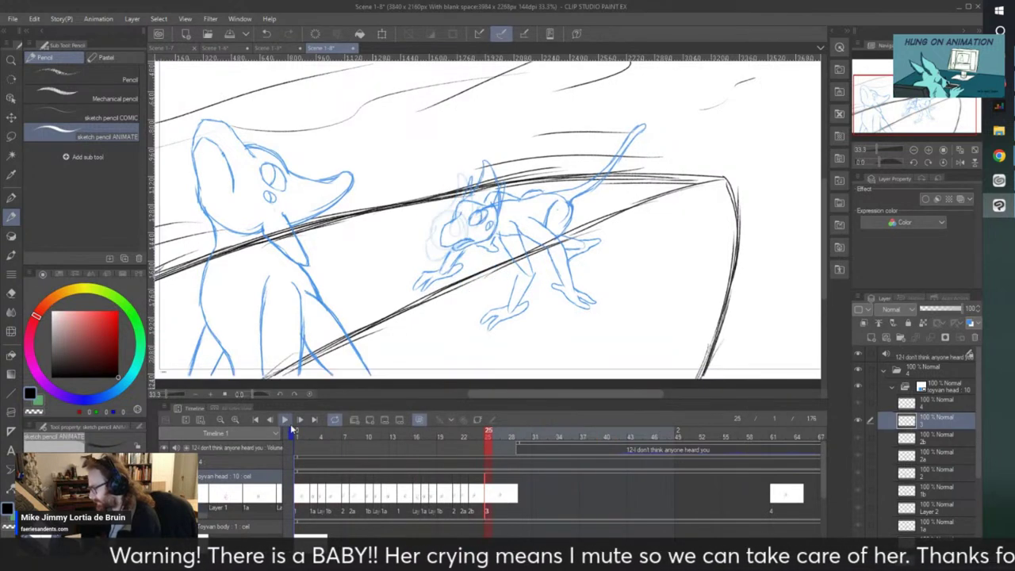
{"action": "left_click", "coordinate": [286, 421]}
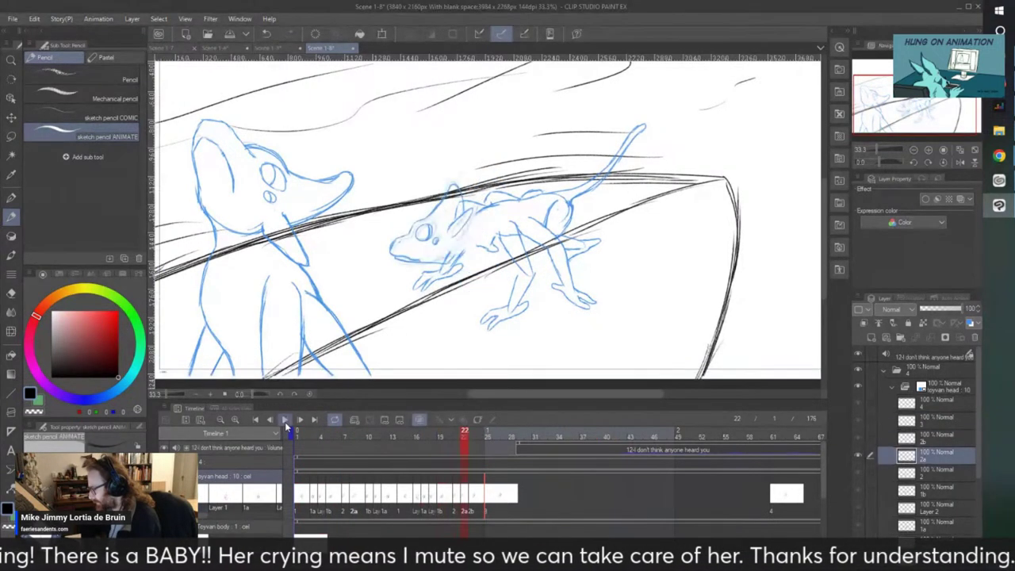
- Scale the Layer 1 head drawing on frame 16 down slightly, keeping its upper edge in place
{"action": "left_click_drag", "start_coordinate": [358, 505], "coordinate": [415, 498]}
{"action": "key", "text": "ctrl+t"}
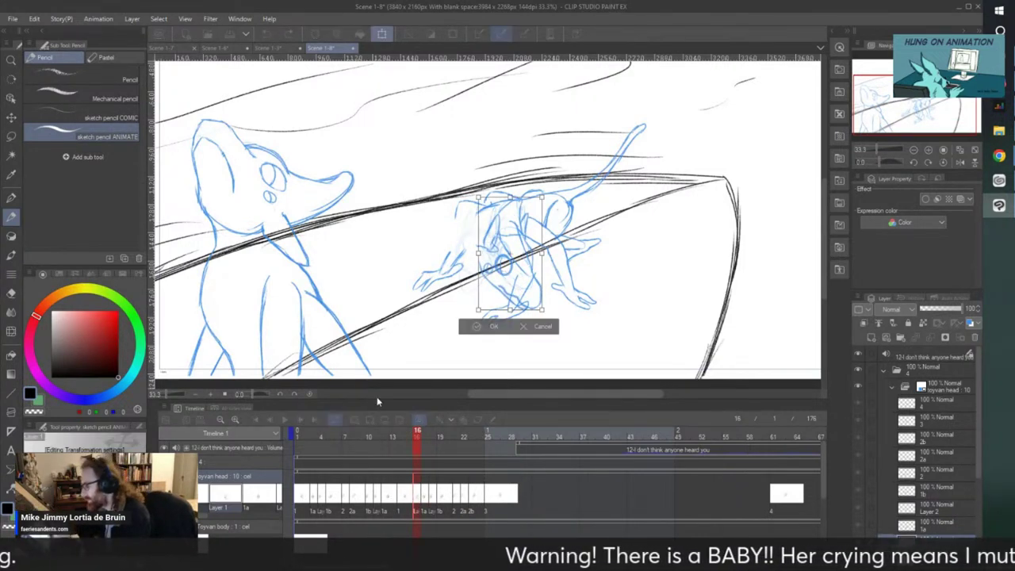
{"action": "left_click_drag", "start_coordinate": [508, 302], "coordinate": [508, 291]}
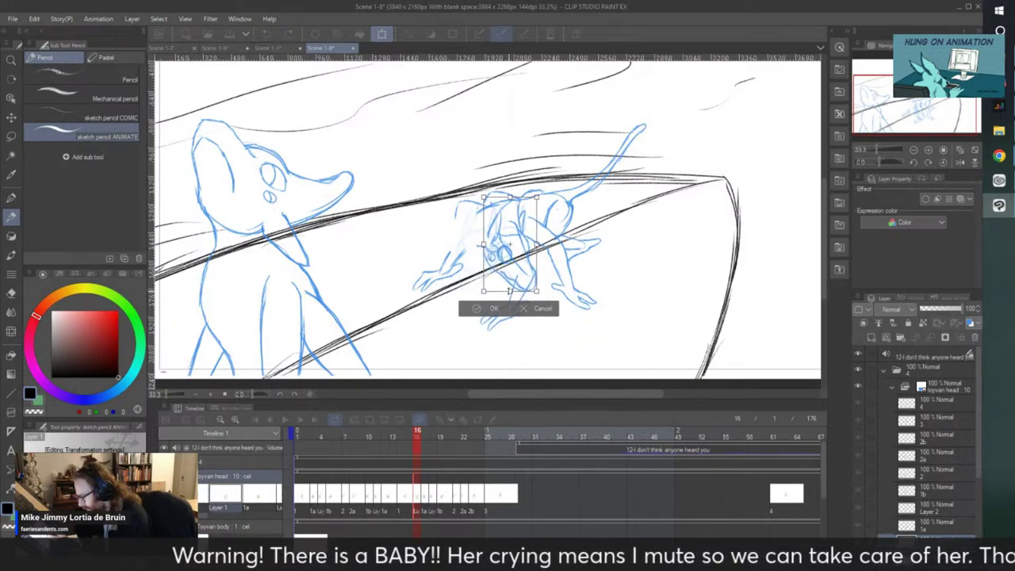
{"action": "left_click", "coordinate": [493, 308]}
- Play back the animation and move the start of the Layer 1 head clip to frame 15
{"action": "left_click", "coordinate": [284, 419]}
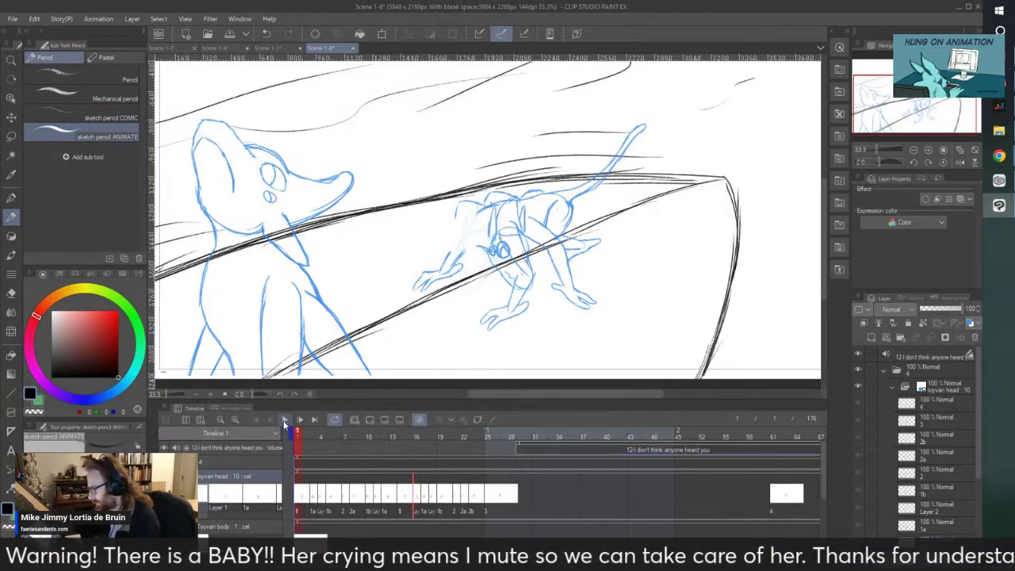
{"action": "left_click", "coordinate": [283, 419]}
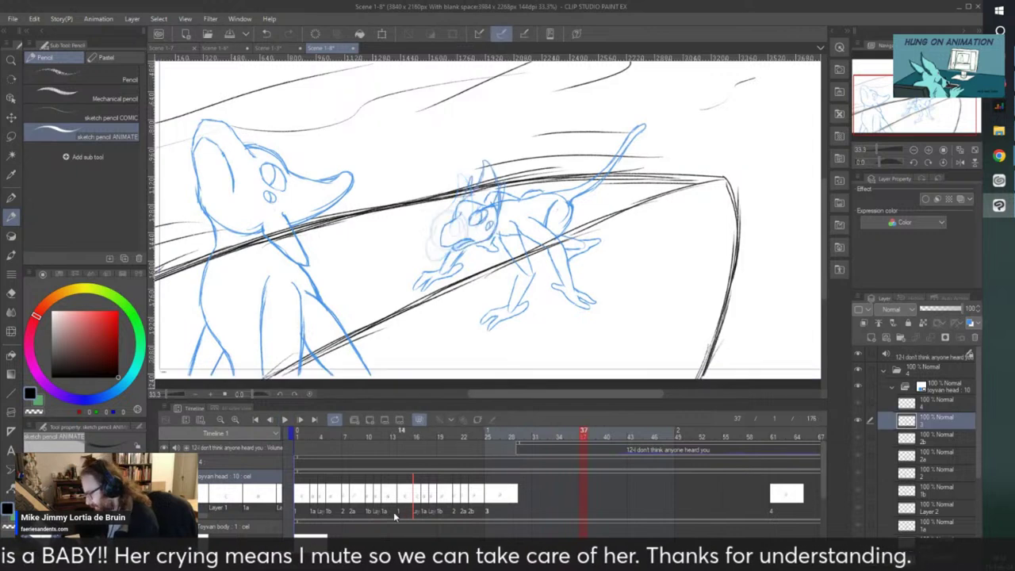
{"action": "left_click", "coordinate": [295, 432]}
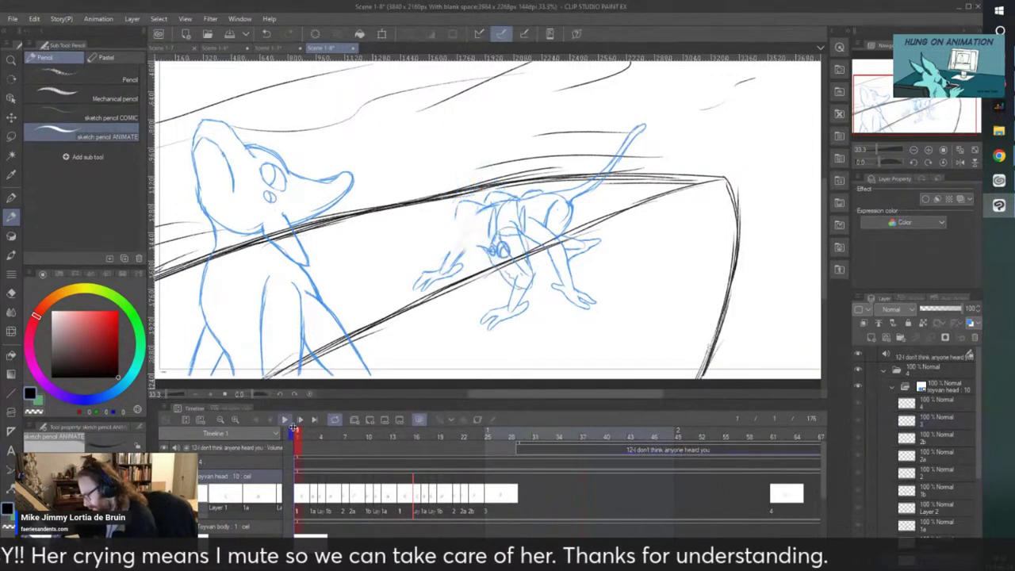
{"action": "left_click", "coordinate": [409, 511]}
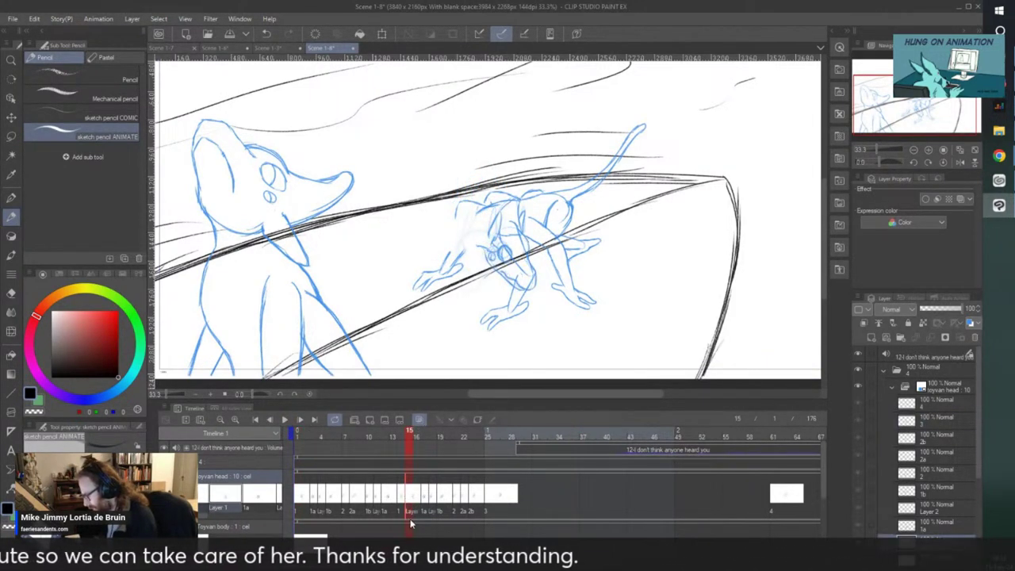
- Compare the head drawings on frames 14 and 15, and play back the animation from the first frame
{"action": "left_click", "coordinate": [399, 498]}
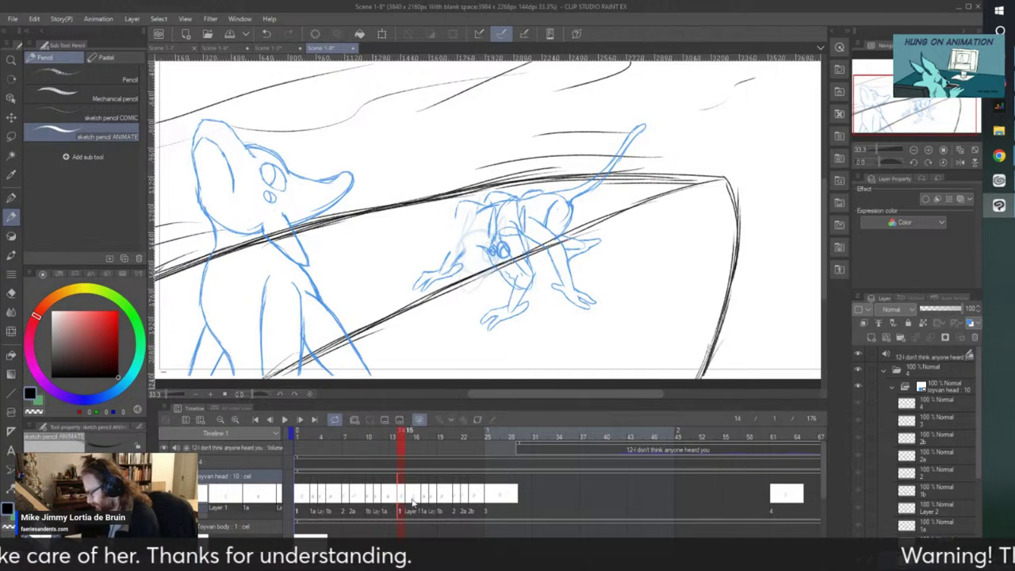
{"action": "left_click", "coordinate": [411, 500]}
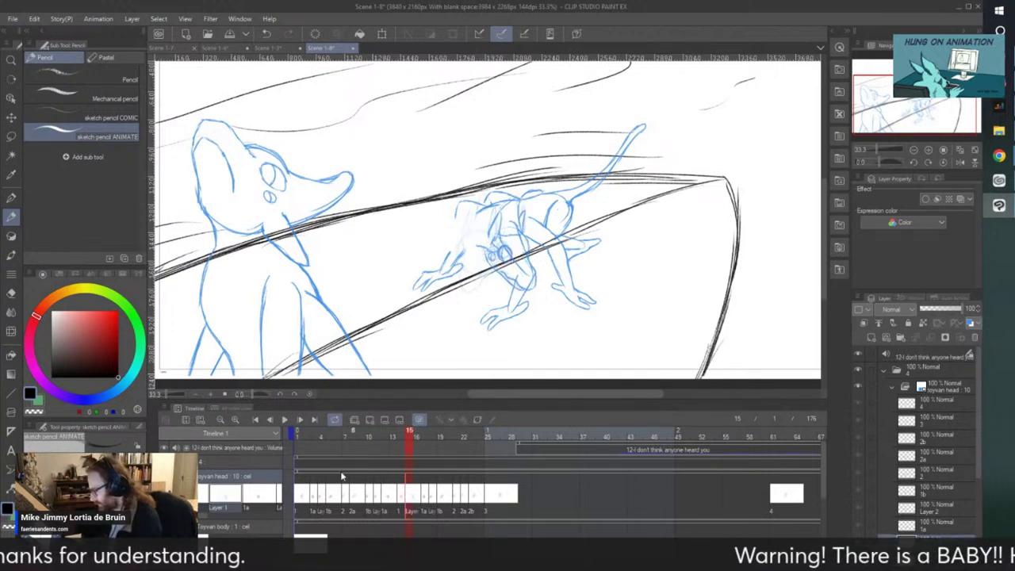
{"action": "left_click", "coordinate": [295, 433]}
{"action": "left_click", "coordinate": [284, 421]}
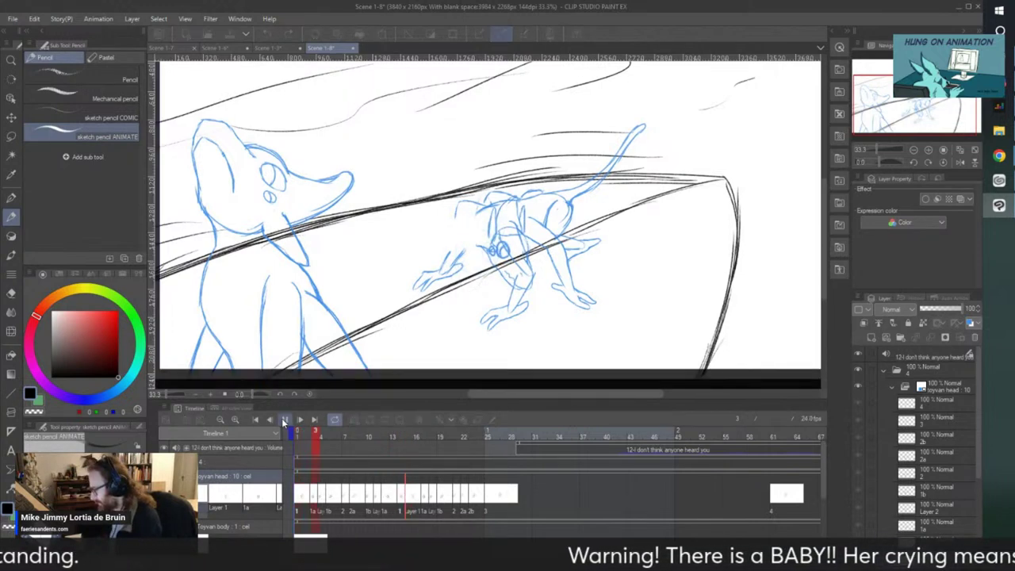
{"action": "left_click", "coordinate": [284, 420]}
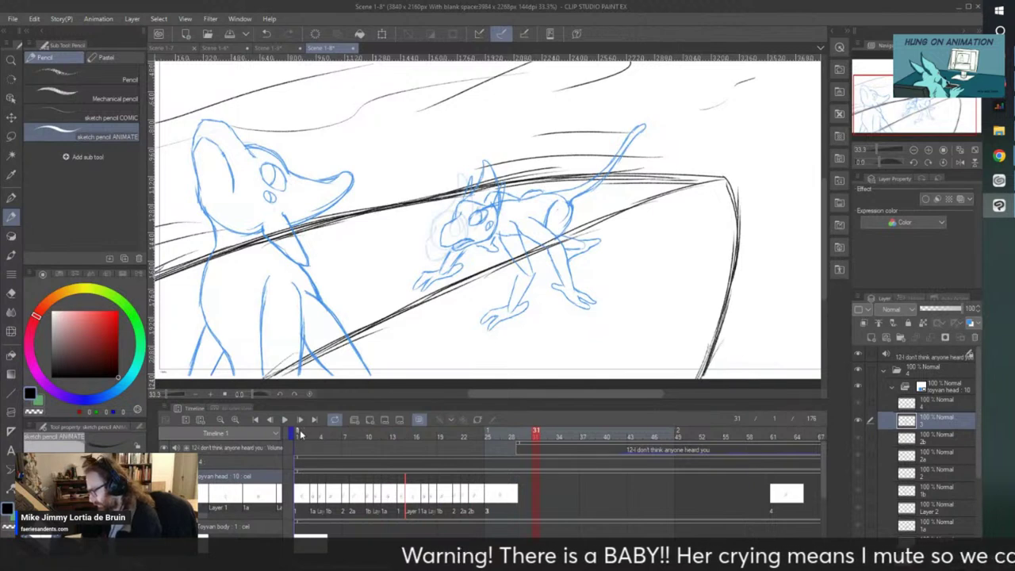
{"action": "left_click", "coordinate": [284, 420]}
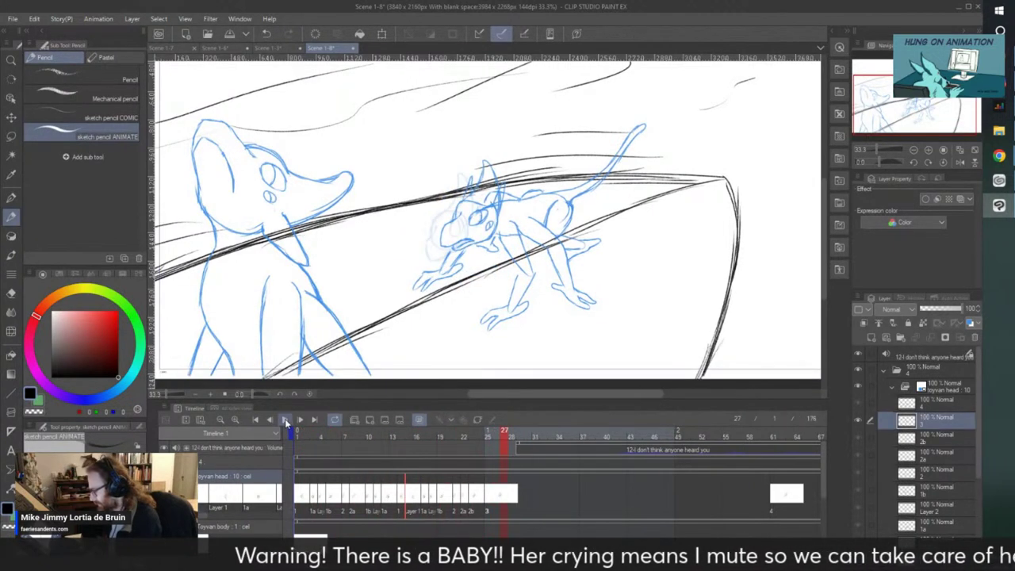
- Check the repeated head-turn cels and move head clips 2b and 3 one frame later, to frames 24 and 26
{"action": "left_click", "coordinate": [408, 497]}
{"action": "left_click", "coordinate": [423, 494]}
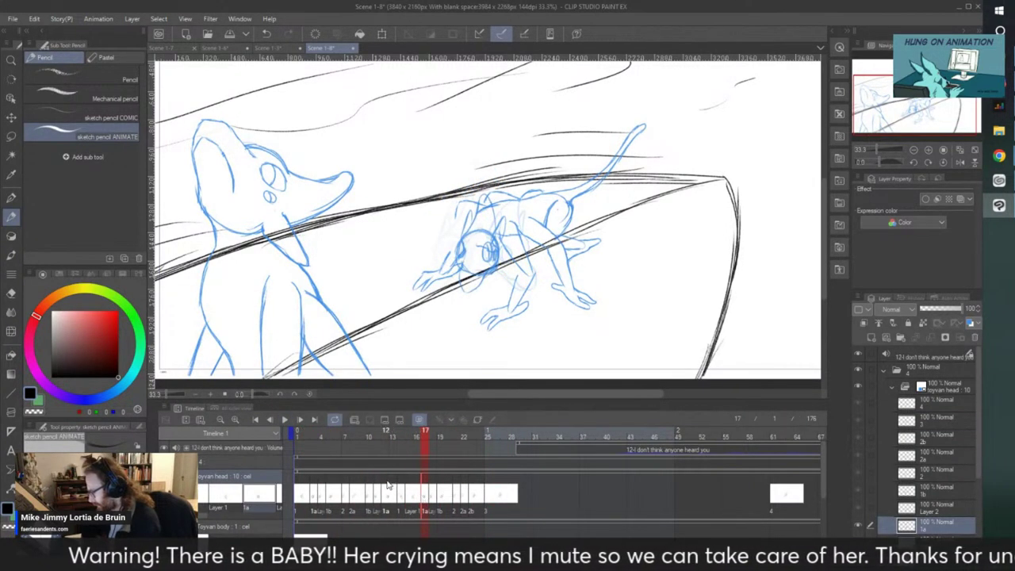
{"action": "left_click", "coordinate": [430, 504]}
{"action": "left_click", "coordinate": [437, 501]}
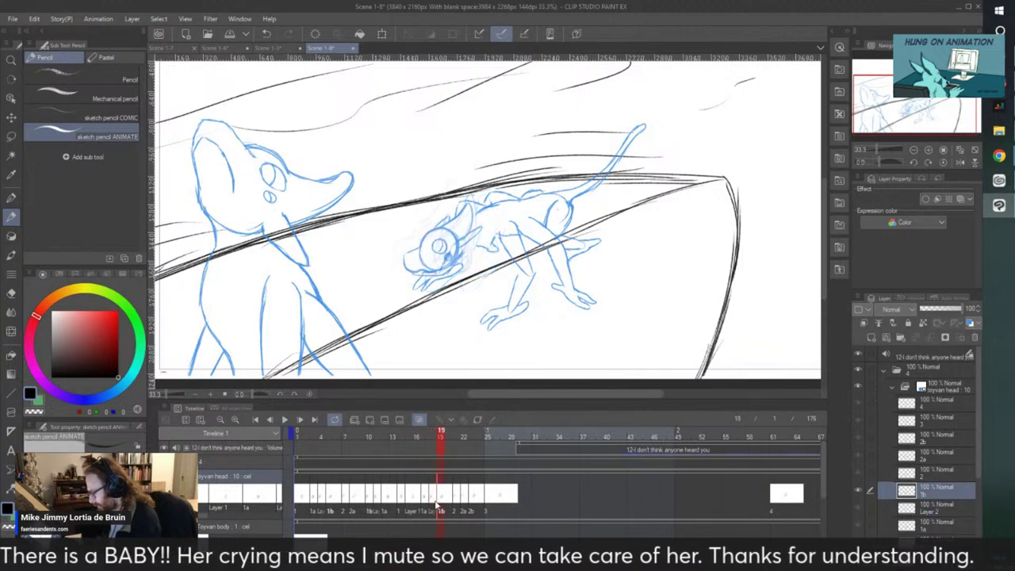
{"action": "left_click_drag", "start_coordinate": [436, 503], "coordinate": [488, 507]}
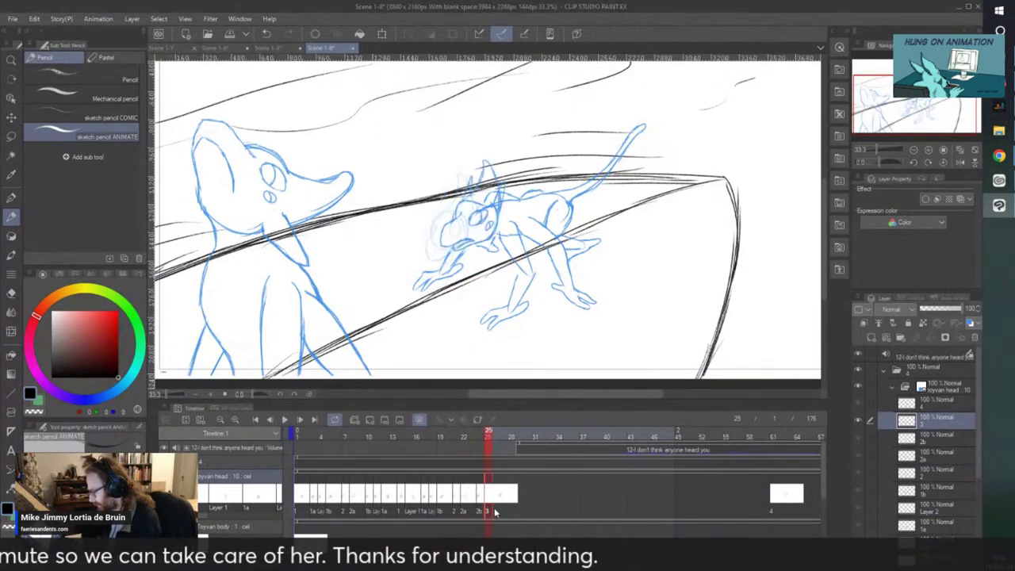
- Play back the retimed head turn several times from the first frame
{"action": "left_click", "coordinate": [284, 419]}
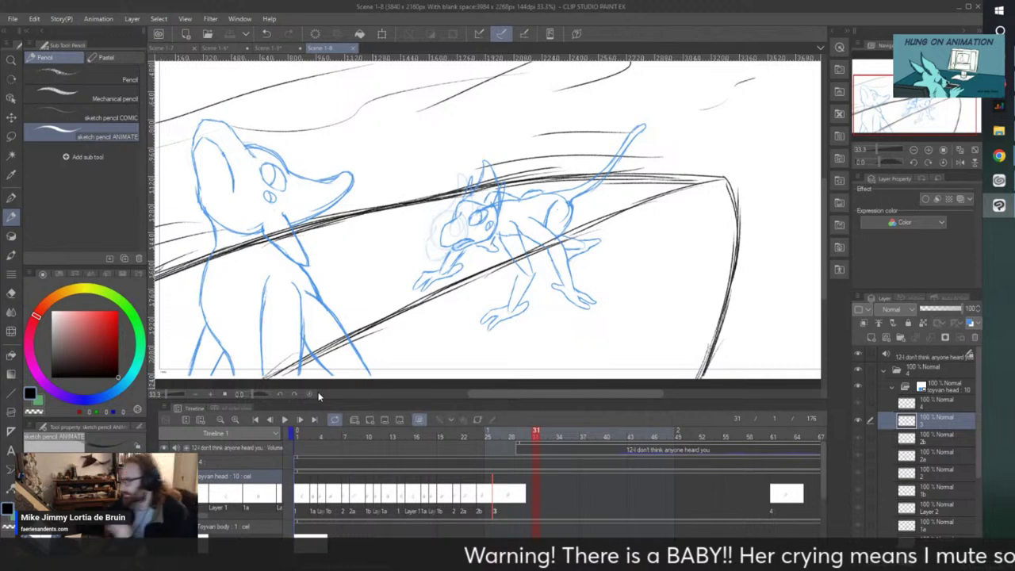
{"action": "left_click", "coordinate": [294, 443]}
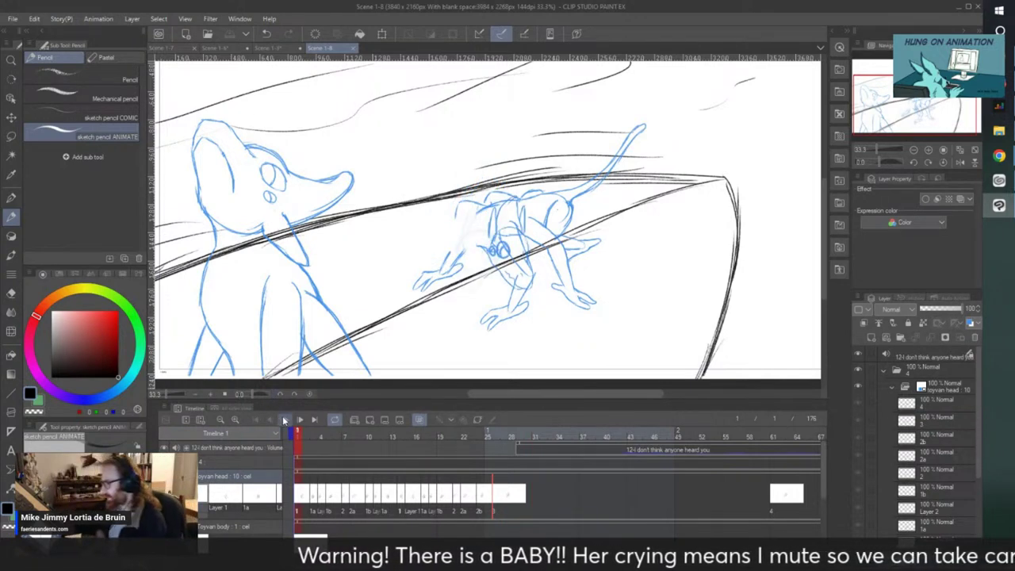
{"action": "left_click", "coordinate": [284, 420]}
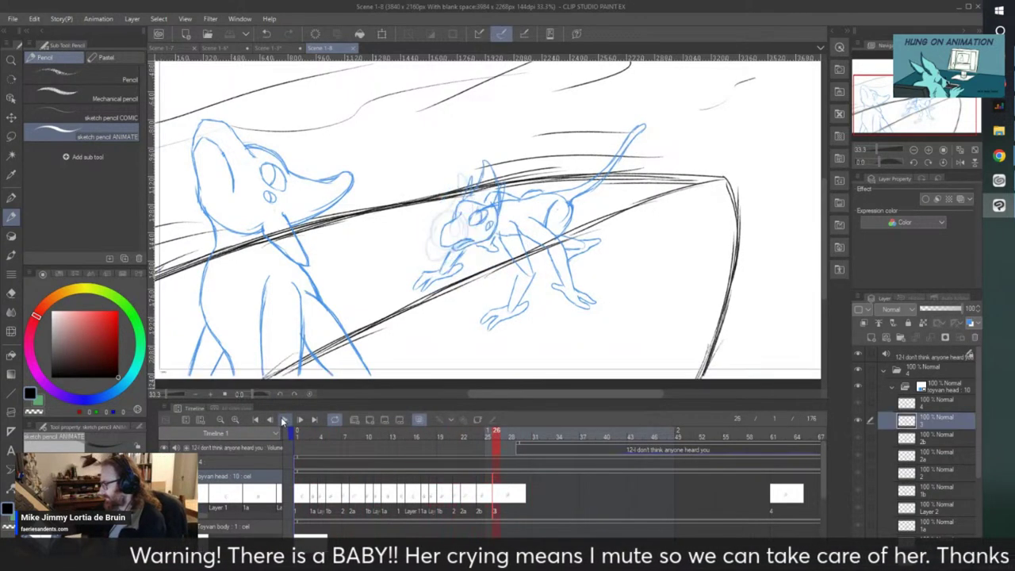
{"action": "left_click", "coordinate": [284, 419]}
{"action": "left_click", "coordinate": [296, 435]}
{"action": "left_click", "coordinate": [284, 419]}
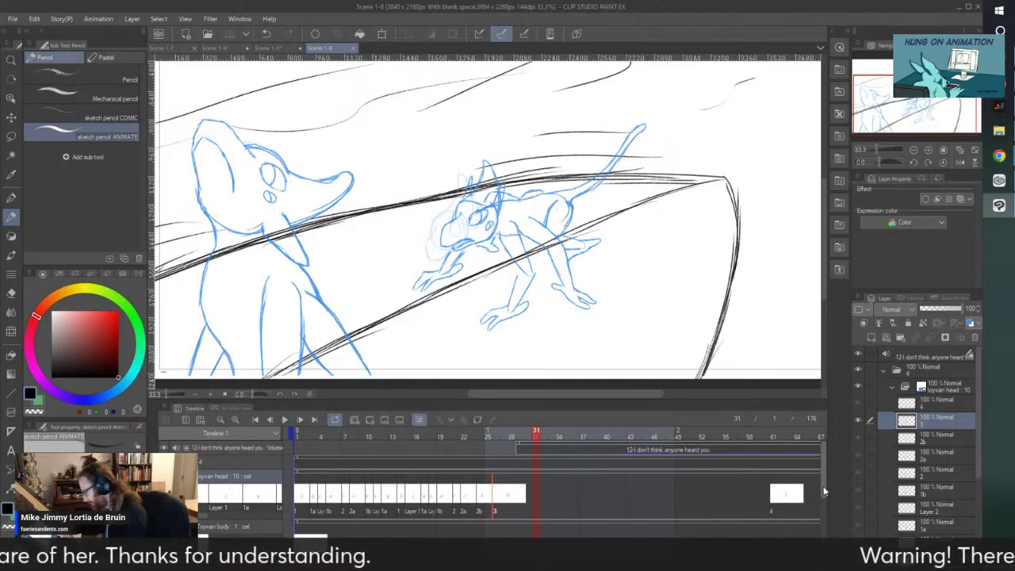
- Rename the layer folder 4, which contains the animation folders, as camera
{"action": "scroll", "coordinate": [821, 492], "scroll_direction": "down", "scroll_amount": 1}
{"action": "scroll", "coordinate": [821, 492], "scroll_direction": "up", "scroll_amount": 1}
{"action": "scroll", "coordinate": [824, 499], "scroll_direction": "down", "scroll_amount": 1}
{"action": "scroll", "coordinate": [824, 498], "scroll_direction": "up", "scroll_amount": 1}
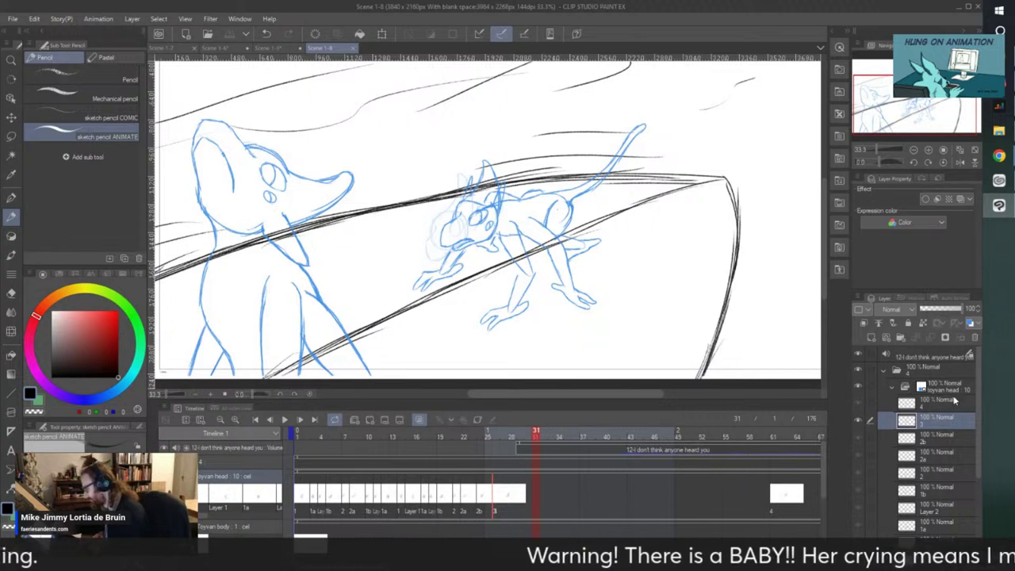
{"action": "scroll", "coordinate": [908, 388], "scroll_direction": "down", "scroll_amount": 4}
{"action": "scroll", "coordinate": [908, 387], "scroll_direction": "up", "scroll_amount": 5}
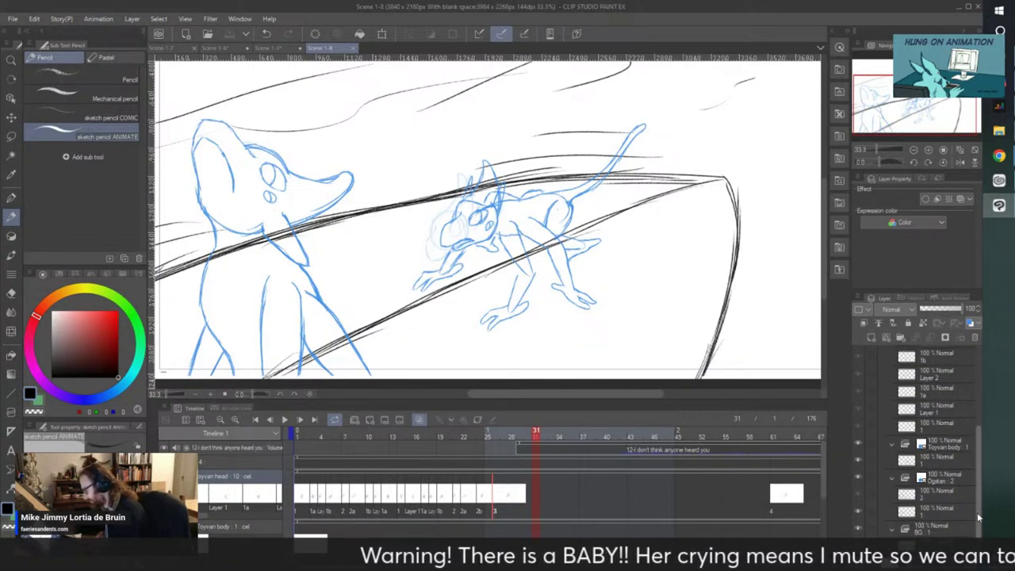
{"action": "left_click", "coordinate": [907, 376]}
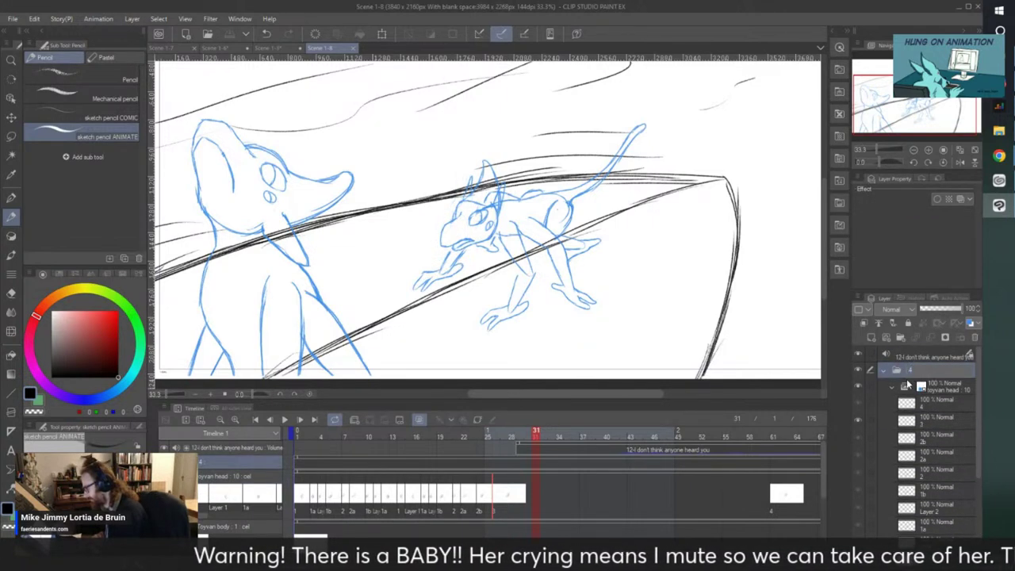
{"action": "type", "text": "camera"}
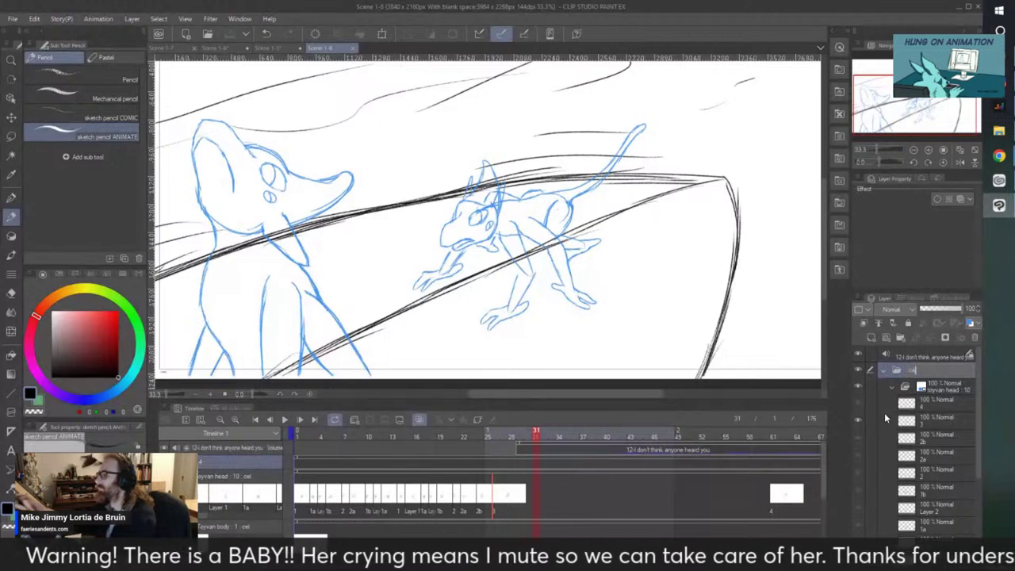
{"action": "key", "text": "Return"}
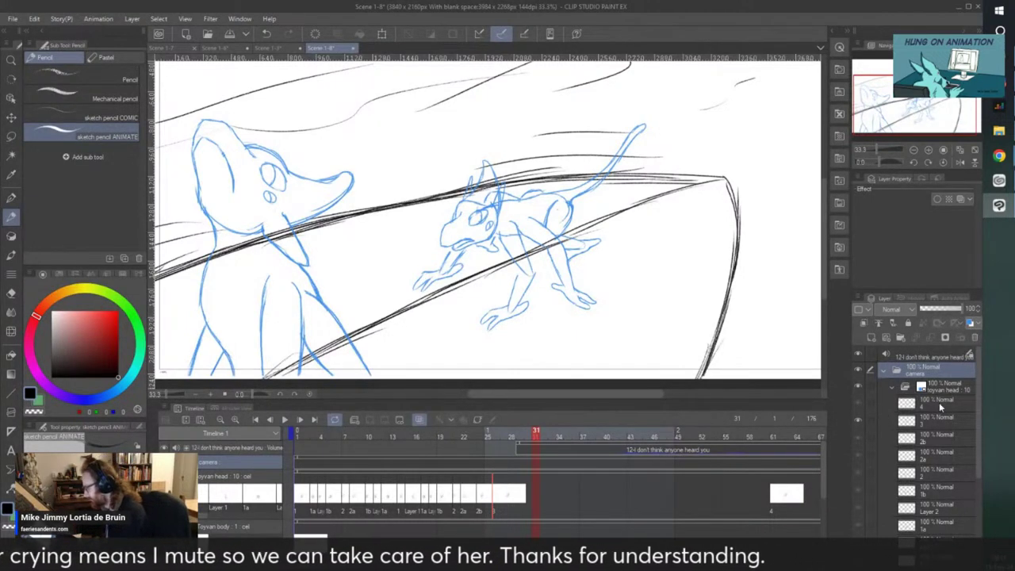
- Replay the head turn from the start and return to the first frame
{"action": "left_click", "coordinate": [256, 420]}
{"action": "left_click", "coordinate": [284, 420]}
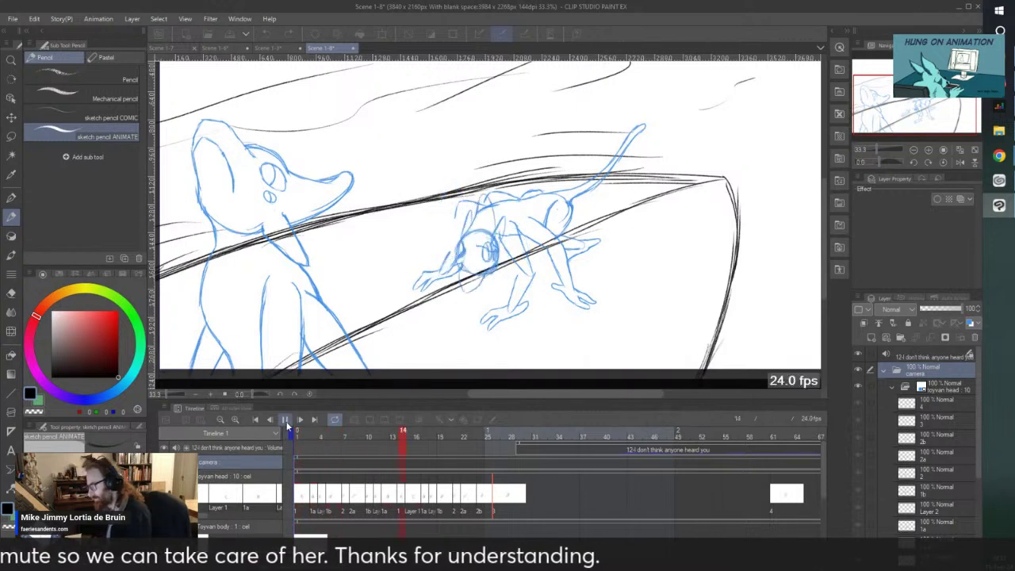
{"action": "left_click", "coordinate": [286, 420]}
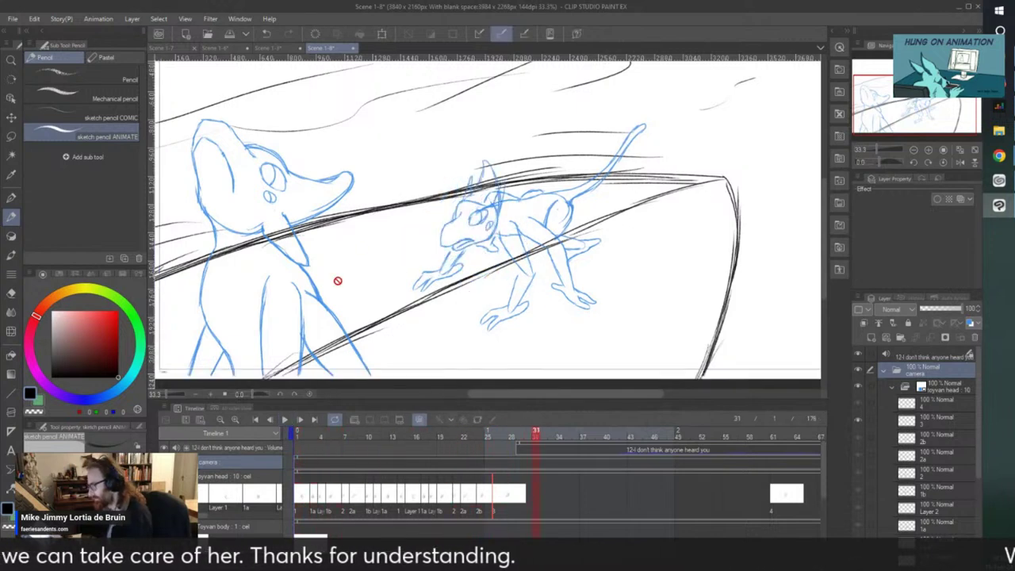
{"action": "left_click", "coordinate": [298, 430]}
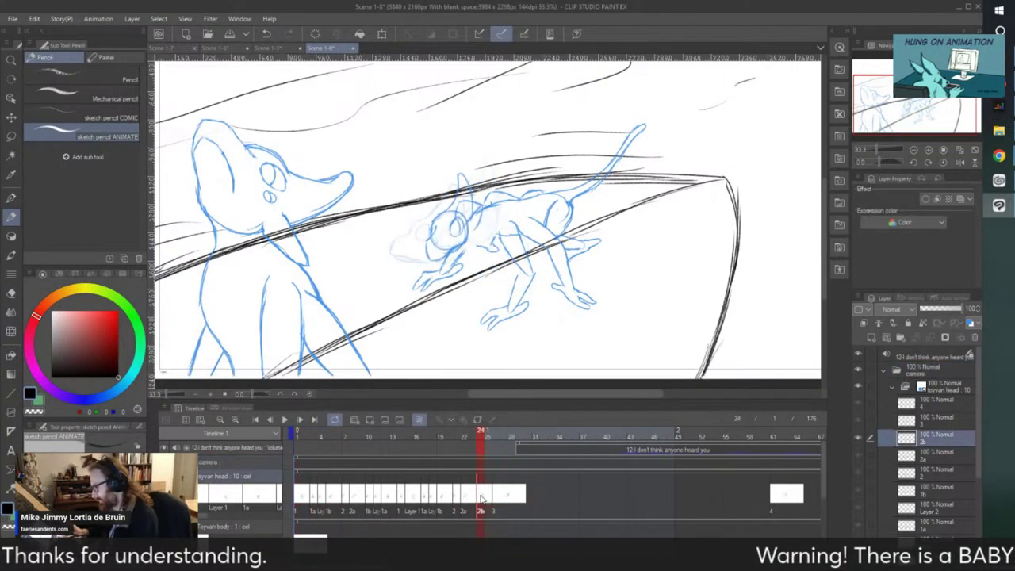
- Redraw the eye of the crawling creature's head in cel 2b and add a smaller oval below it
{"action": "left_click", "coordinate": [486, 492]}
{"action": "left_click", "coordinate": [486, 501]}
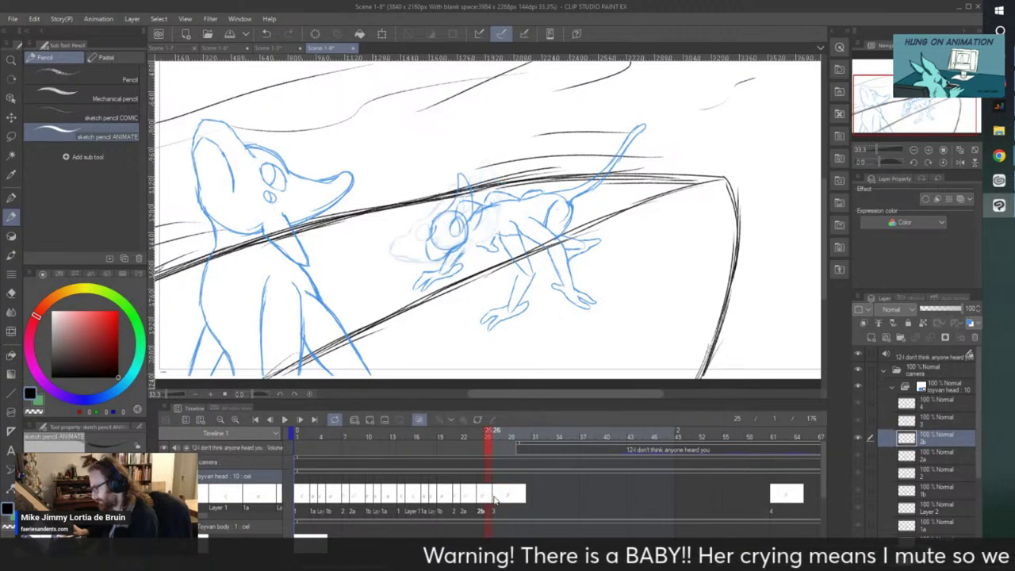
{"action": "scroll", "coordinate": [444, 185], "scroll_direction": "up", "scroll_amount": 2}
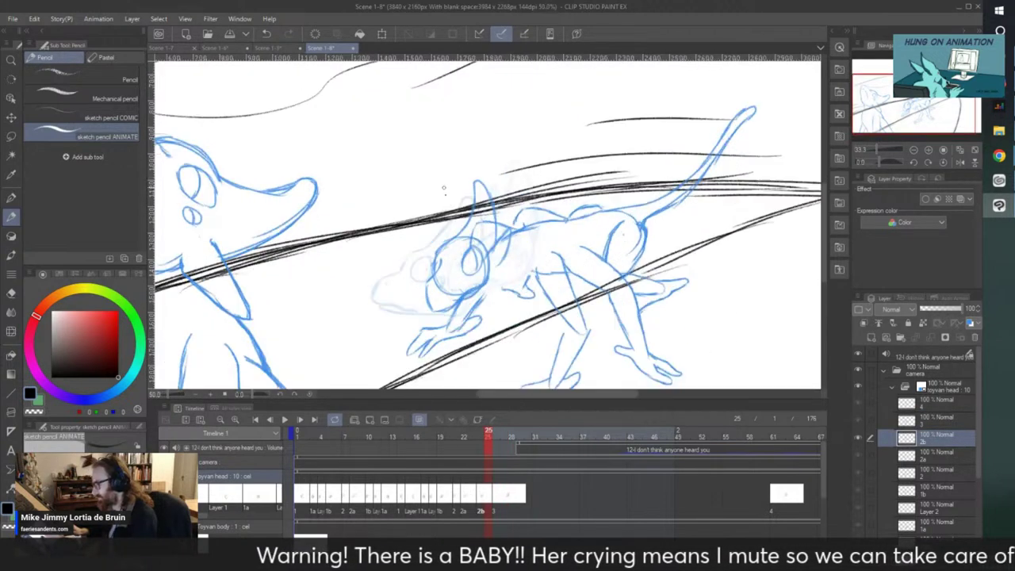
{"action": "scroll", "coordinate": [444, 185], "scroll_direction": "down", "scroll_amount": 1}
{"action": "scroll", "coordinate": [502, 258], "scroll_direction": "up", "scroll_amount": 1}
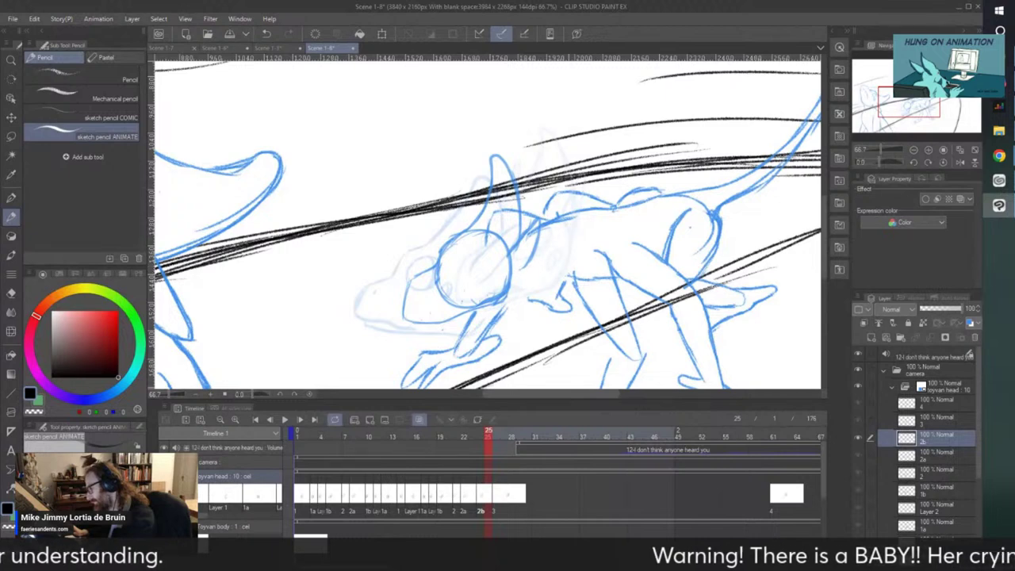
{"action": "scroll", "coordinate": [536, 147], "scroll_direction": "down", "scroll_amount": 1}
{"action": "key", "text": "ctrl+plus"}
{"action": "key", "text": "ctrl+plus"}
{"action": "key", "text": "ctrl+plus"}
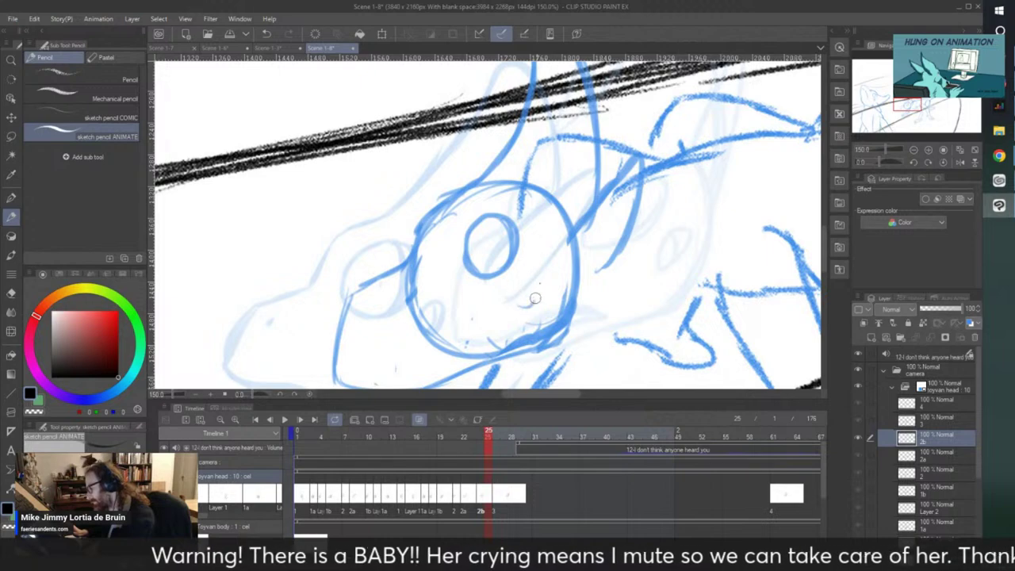
{"action": "scroll", "coordinate": [510, 206], "scroll_direction": "down", "scroll_amount": 3}
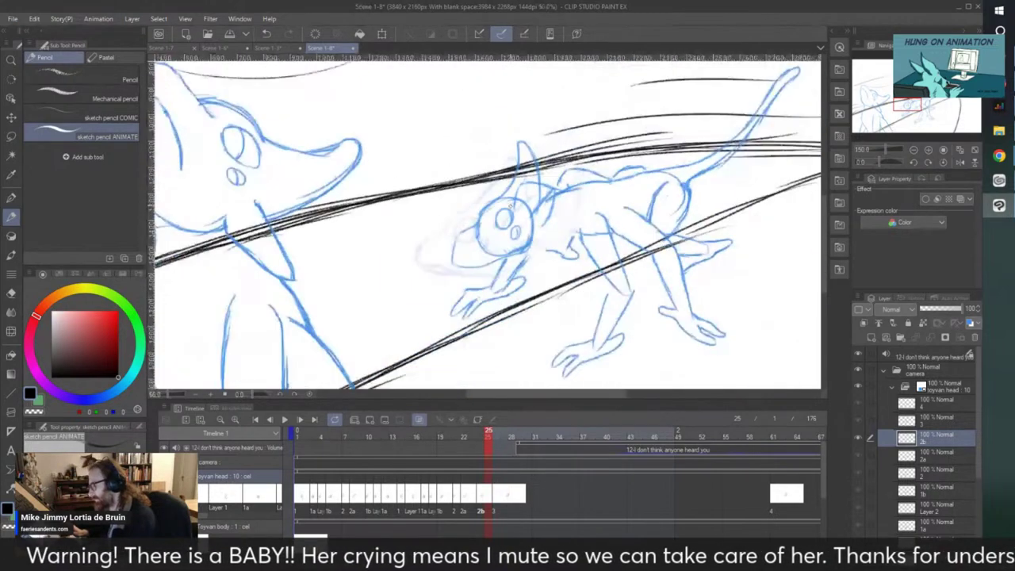
{"action": "scroll", "coordinate": [474, 236], "scroll_direction": "up", "scroll_amount": 3}
- Play back the head turn from the start at several zoom levels, ending with the whole canvas in view
{"action": "left_click", "coordinate": [284, 419]}
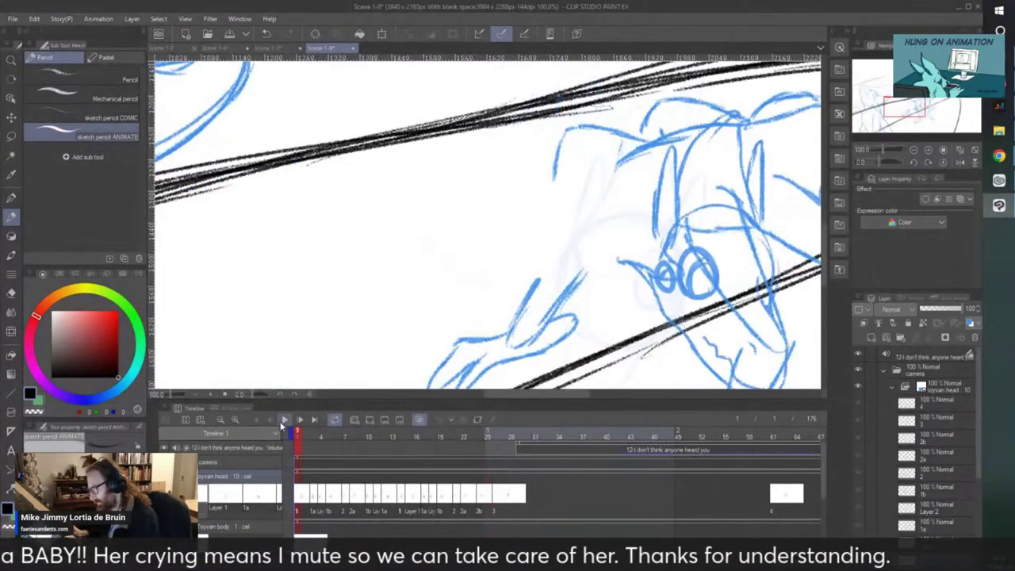
{"action": "left_click", "coordinate": [283, 421]}
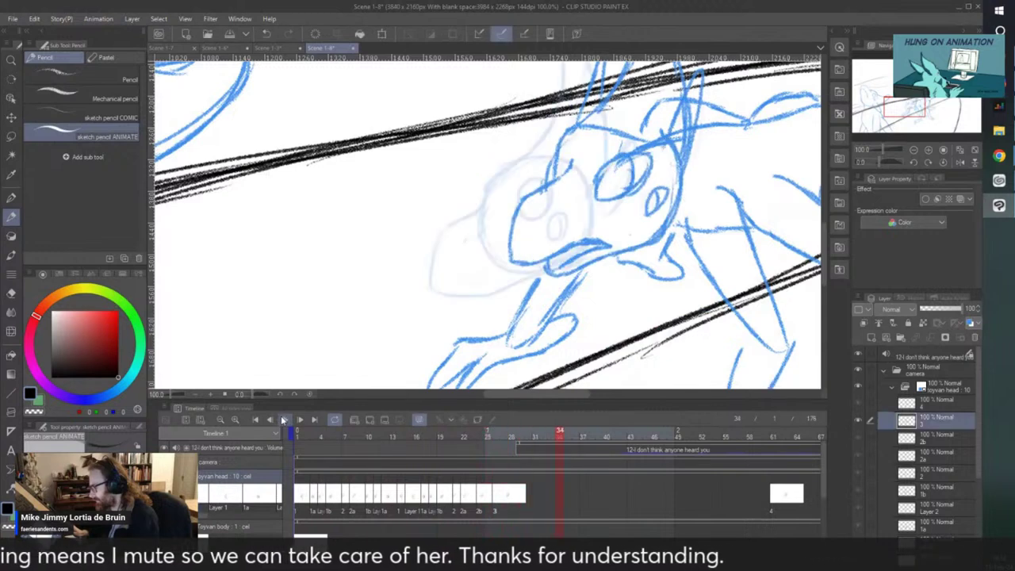
{"action": "key", "text": "ctrl+minus"}
{"action": "key", "text": "ctrl+minus"}
{"action": "left_click", "coordinate": [283, 421]}
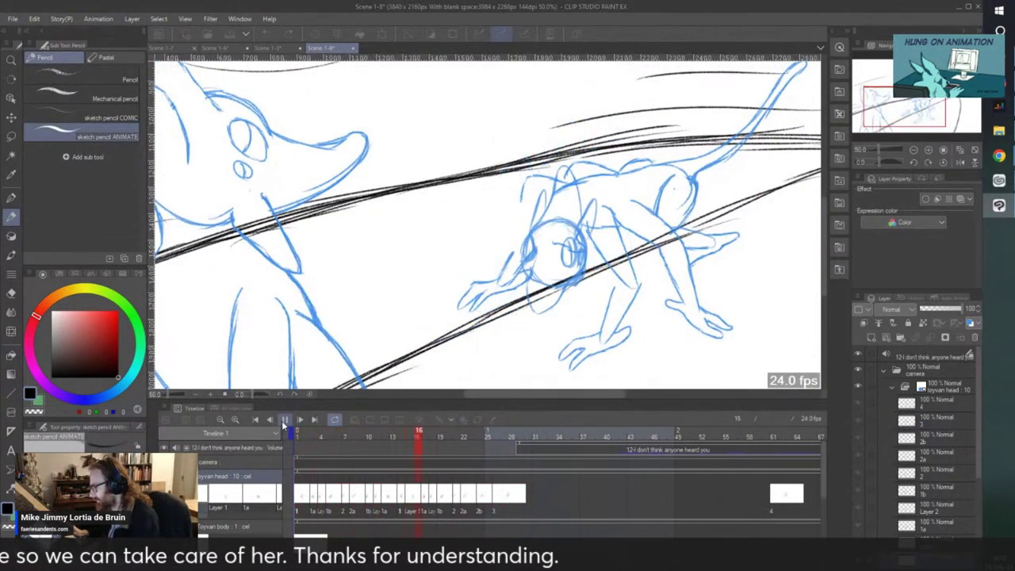
{"action": "left_click", "coordinate": [283, 419]}
{"action": "key", "text": "ctrl+minus"}
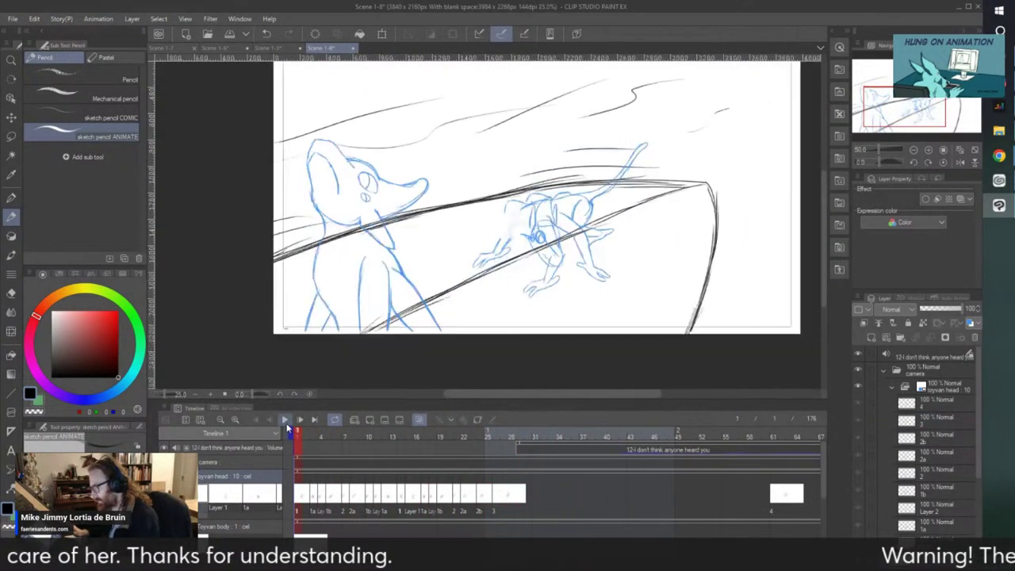
{"action": "key", "text": "ctrl+minus"}
{"action": "left_click", "coordinate": [284, 419]}
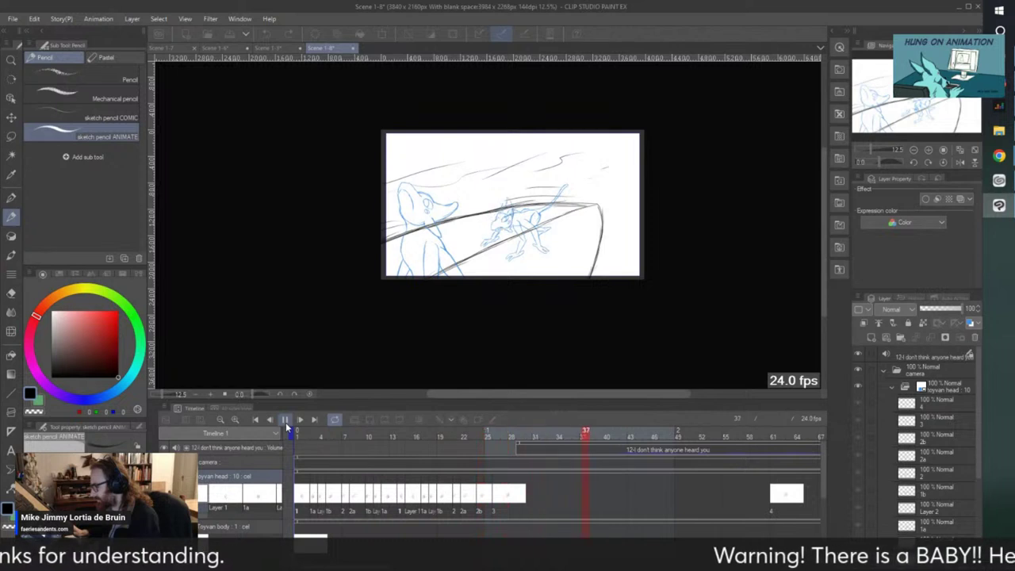
{"action": "left_click", "coordinate": [284, 419]}
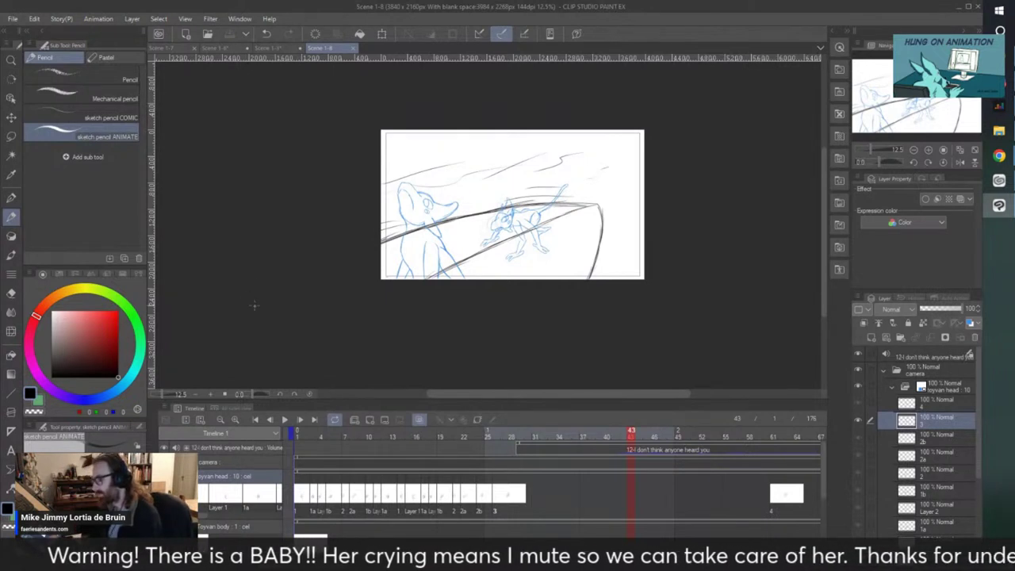
- Examine Scene 1-3 and the background layers in the BG folder of Scene 1-6
{"action": "left_click", "coordinate": [274, 49]}
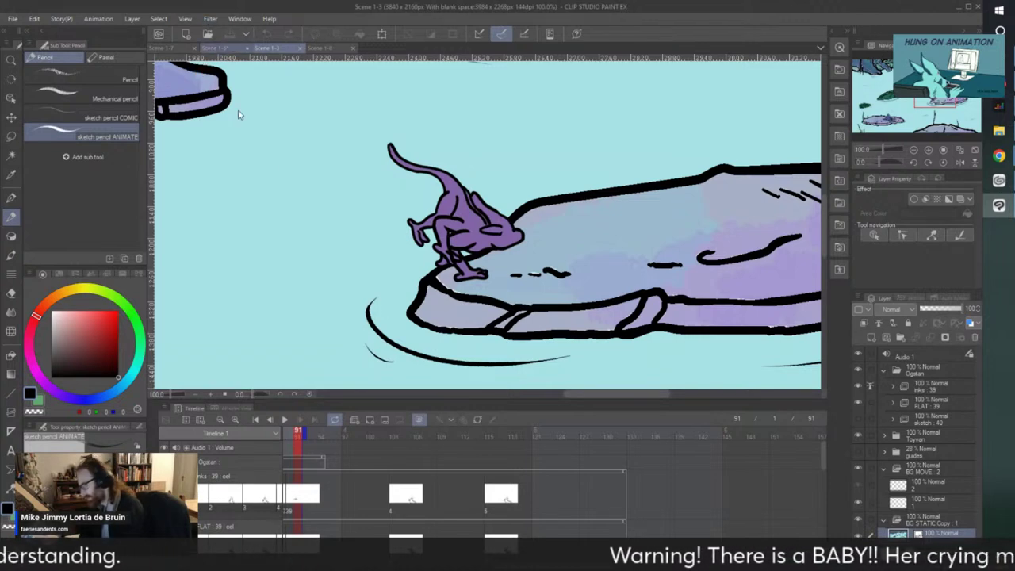
{"action": "left_click", "coordinate": [222, 48]}
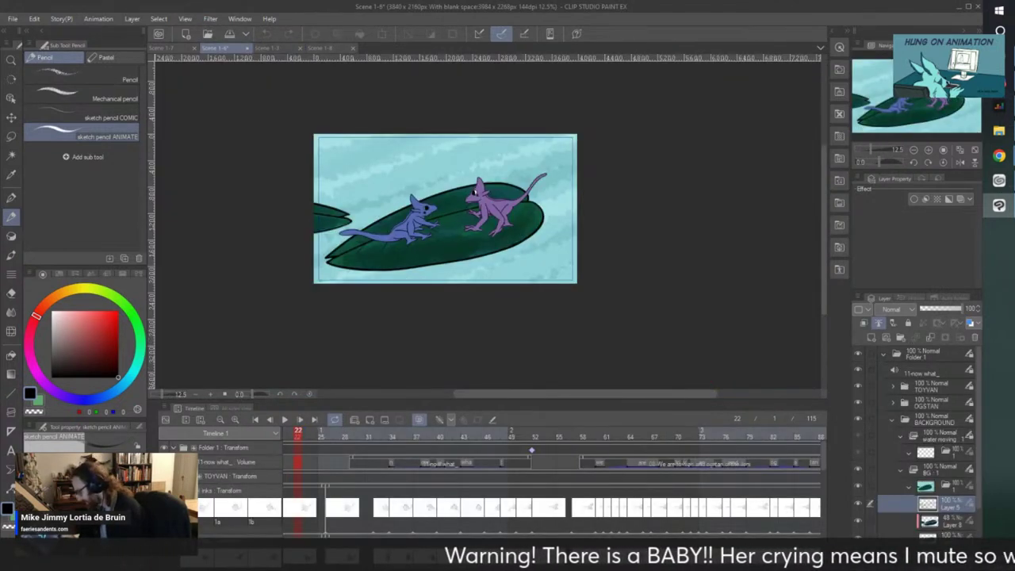
{"action": "scroll", "coordinate": [919, 444], "scroll_direction": "down", "scroll_amount": 3}
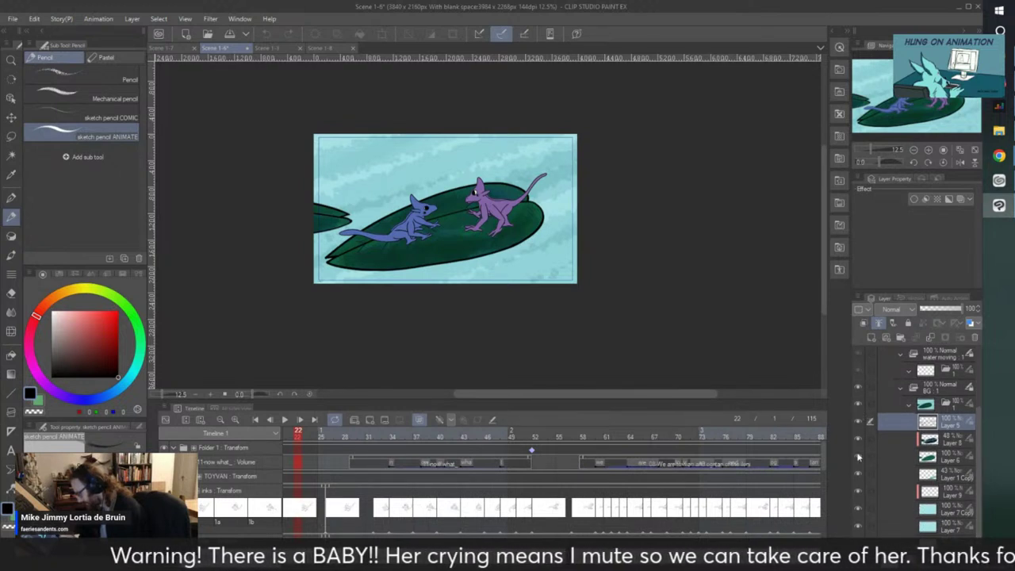
{"action": "scroll", "coordinate": [975, 446], "scroll_direction": "up", "scroll_amount": 2}
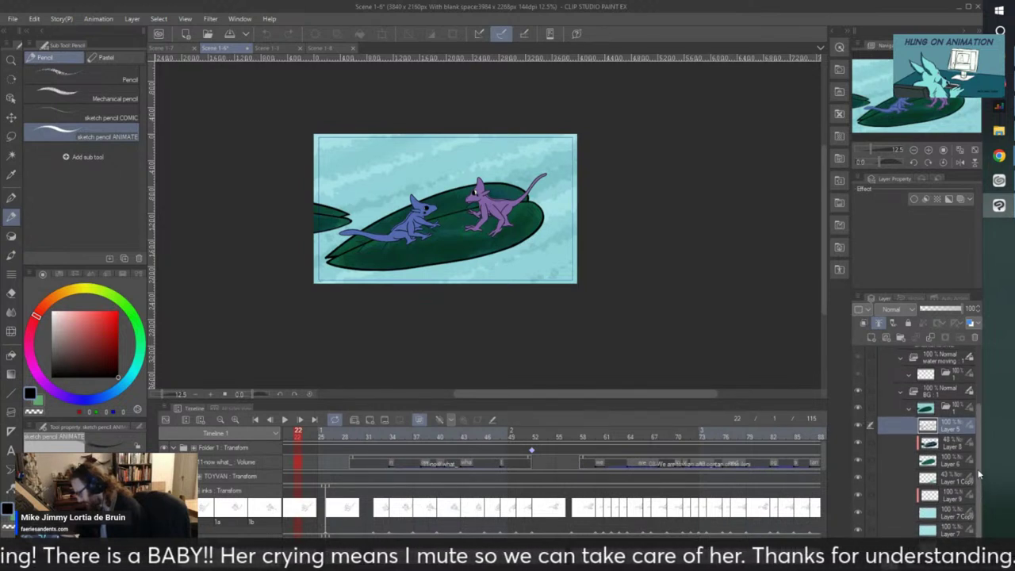
{"action": "scroll", "coordinate": [975, 445], "scroll_direction": "up", "scroll_amount": 2}
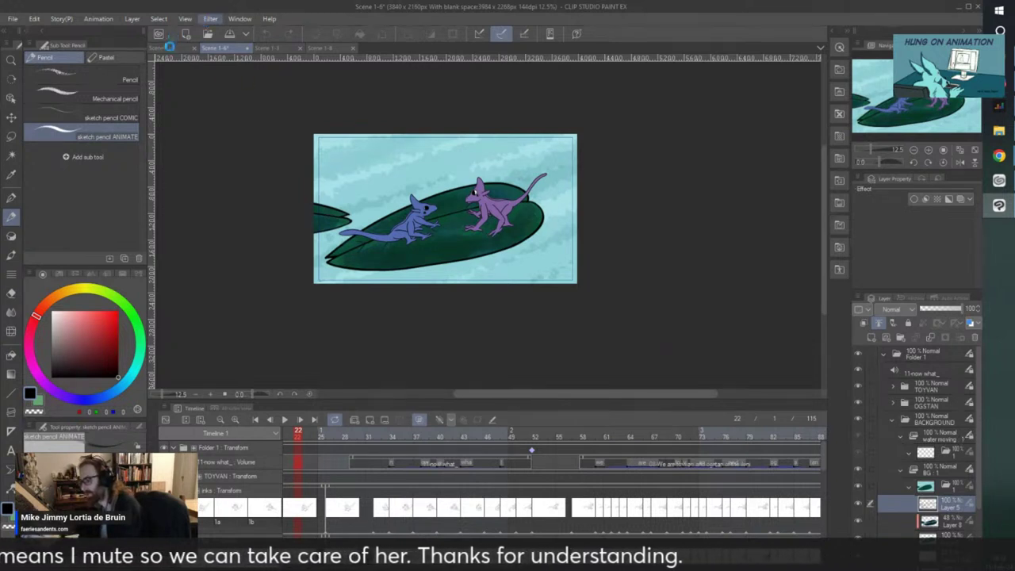
- Return to Scene 1-8 and play the whole animation from its first frame
{"action": "left_click", "coordinate": [319, 48]}
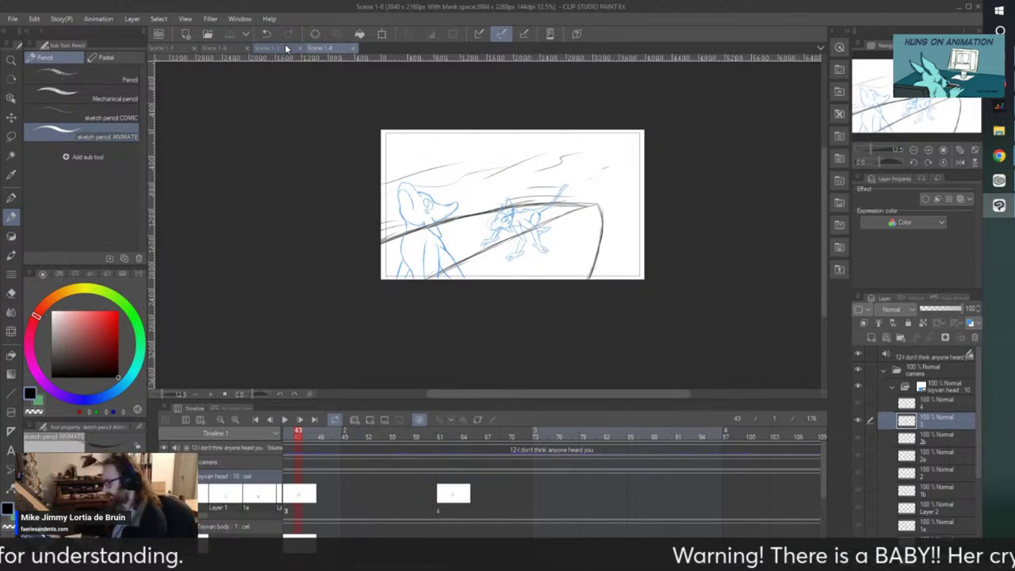
{"action": "left_click_drag", "start_coordinate": [368, 568], "coordinate": [252, 567]}
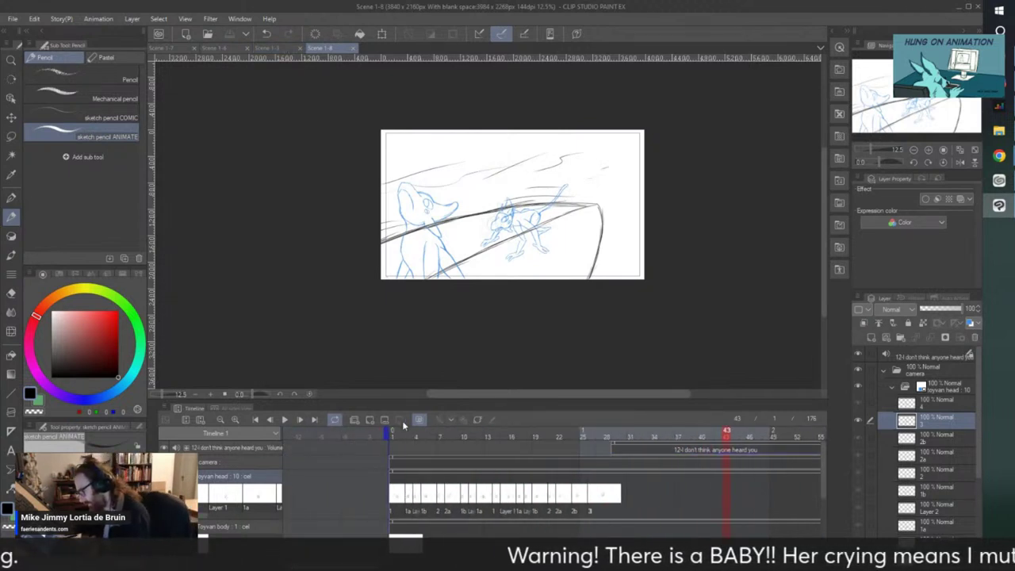
{"action": "left_click", "coordinate": [391, 431]}
{"action": "left_click", "coordinate": [285, 419]}
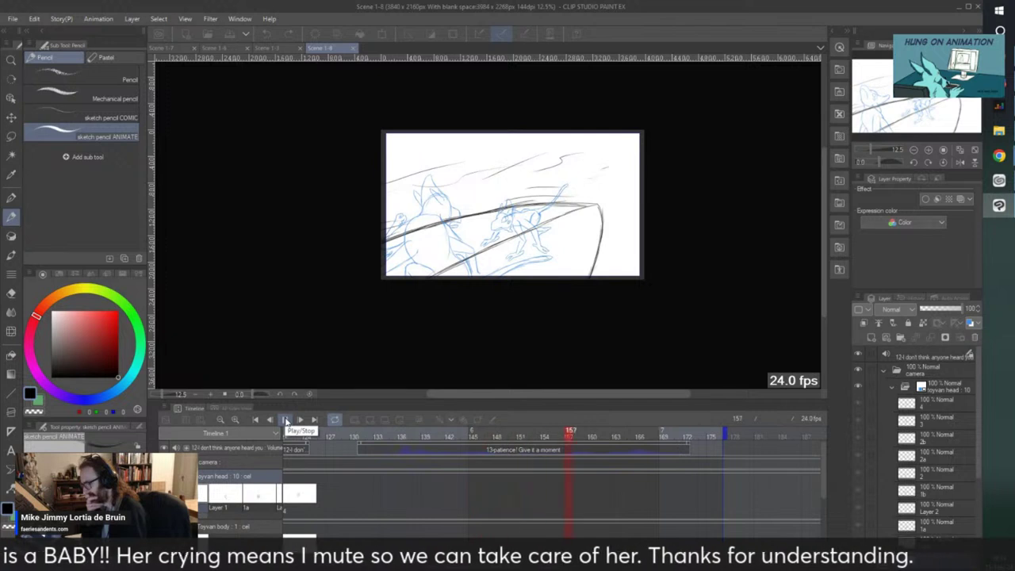
{"action": "left_click", "coordinate": [286, 420]}
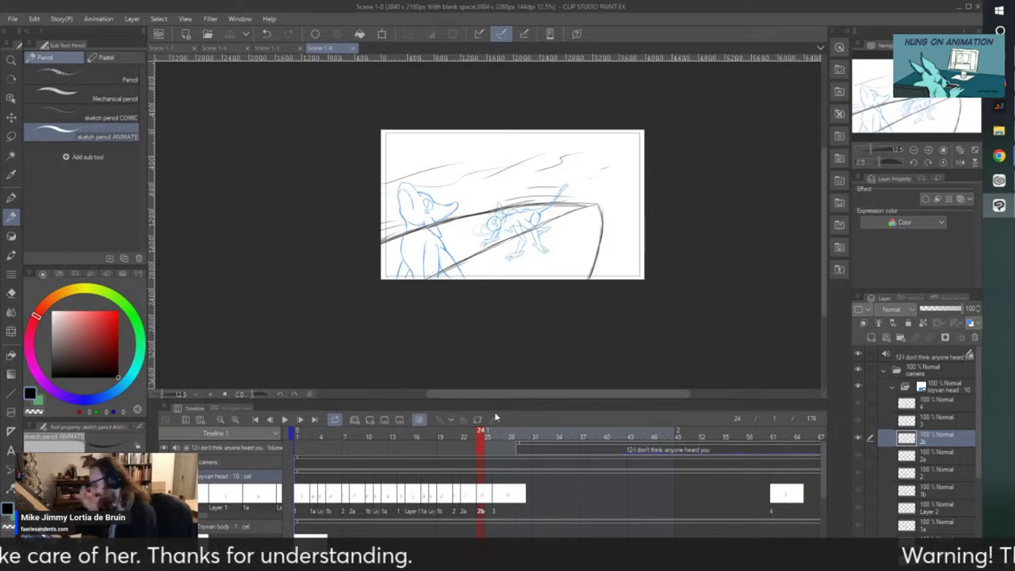
- Examine the two creatures at frame 24 and on the first frame, and inspect the Toyvan body, Ogstan and BG tracks
{"action": "scroll", "coordinate": [428, 210], "scroll_direction": "up", "scroll_amount": 2}
{"action": "scroll", "coordinate": [409, 212], "scroll_direction": "up", "scroll_amount": 1}
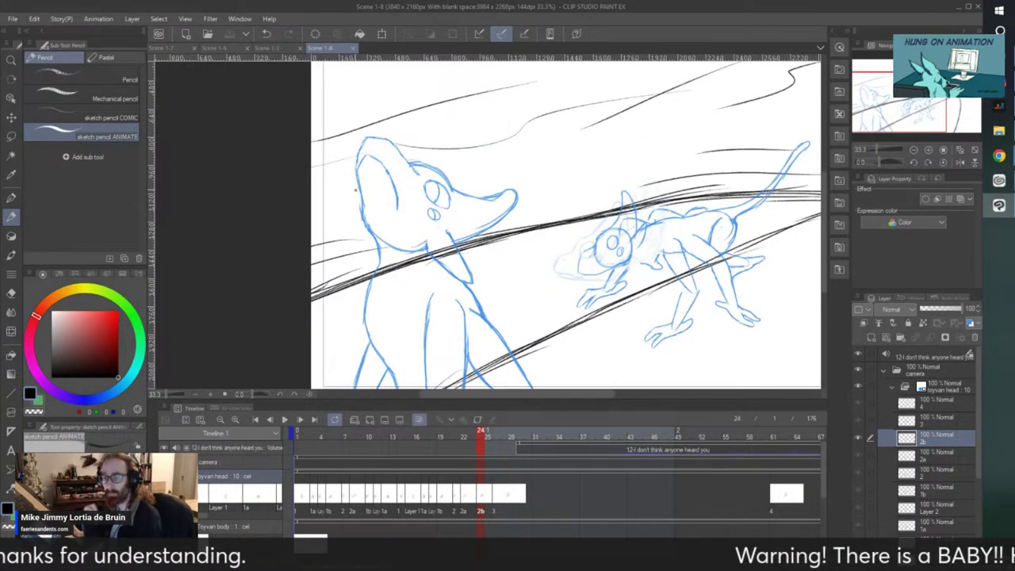
{"action": "scroll", "coordinate": [313, 230], "scroll_direction": "down", "scroll_amount": 1}
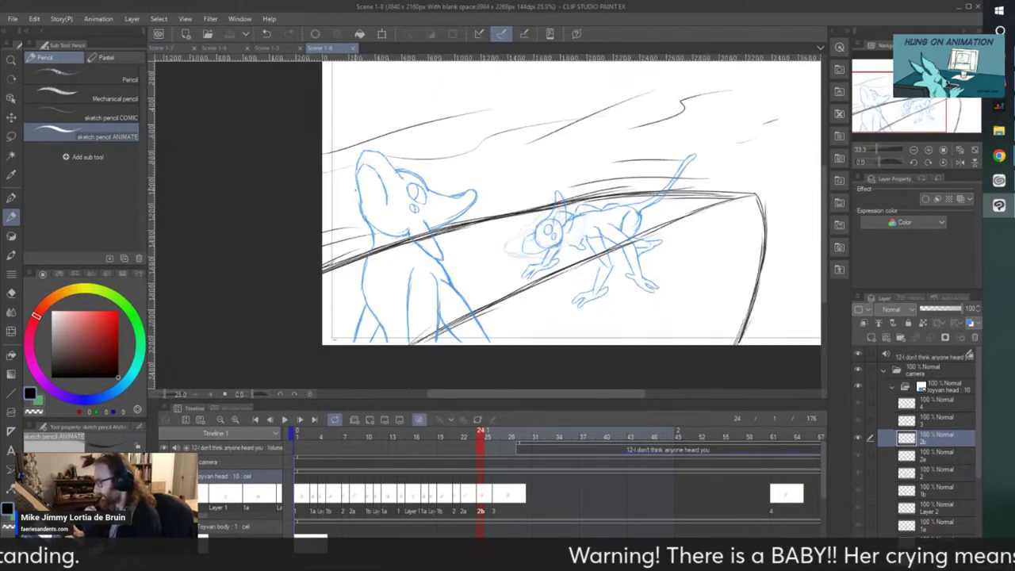
{"action": "left_click", "coordinate": [296, 434]}
{"action": "scroll", "coordinate": [308, 495], "scroll_direction": "down", "scroll_amount": 3}
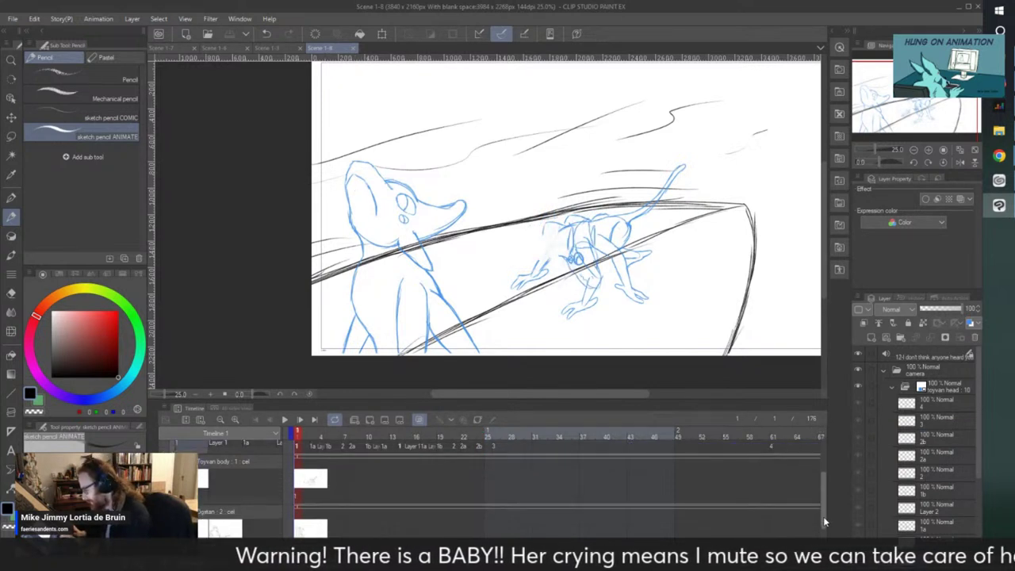
{"action": "mouse_move", "coordinate": [308, 494]}
{"action": "left_mouse_down"}
{"action": "mouse_move", "coordinate": [349, 486]}
{"action": "mouse_move", "coordinate": [298, 506]}
{"action": "left_mouse_up"}
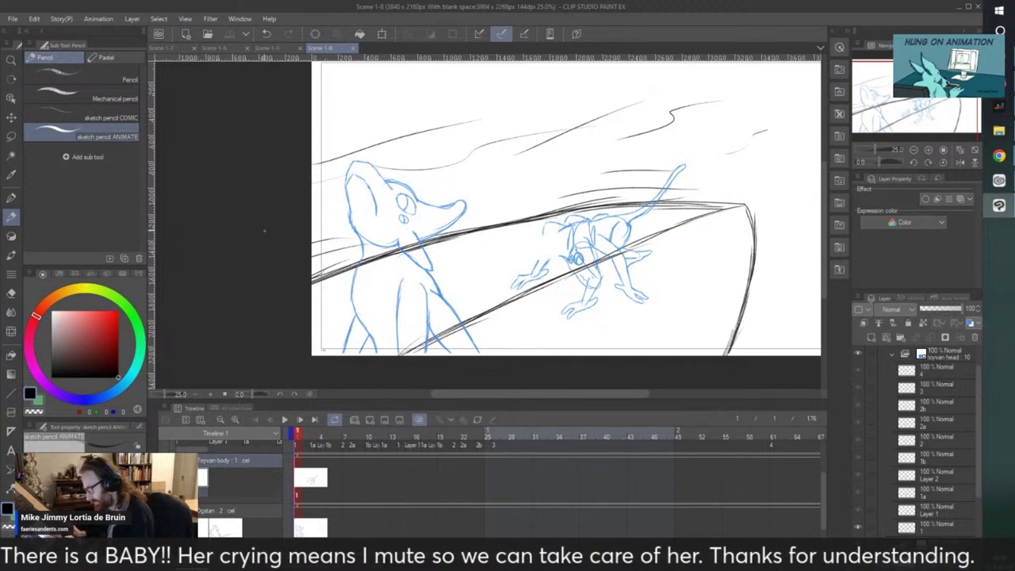
{"action": "scroll", "coordinate": [266, 229], "scroll_direction": "down", "scroll_amount": 3}
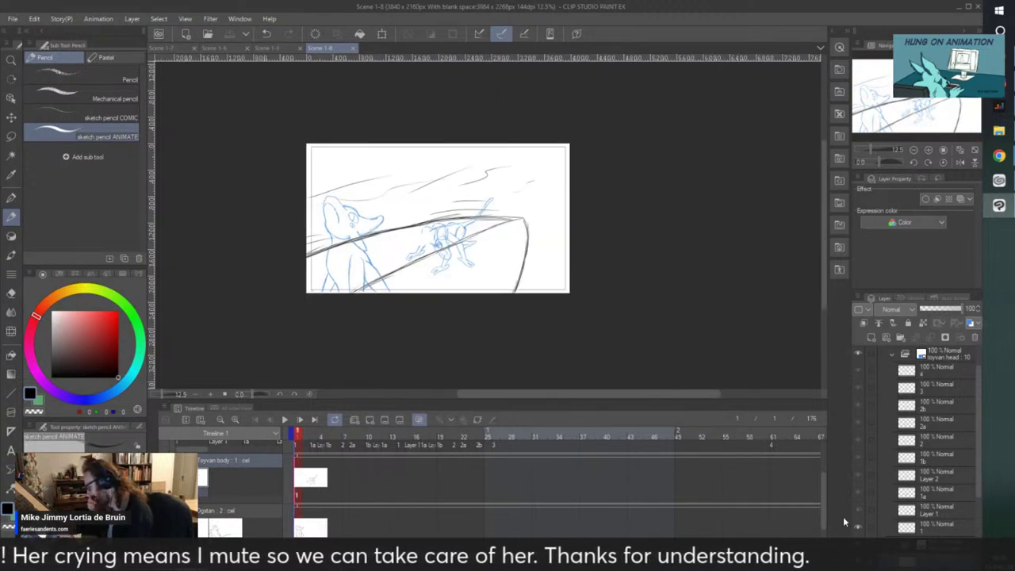
{"action": "scroll", "coordinate": [824, 524], "scroll_direction": "down", "scroll_amount": 2}
{"action": "left_click_drag", "start_coordinate": [824, 535], "coordinate": [825, 532]}
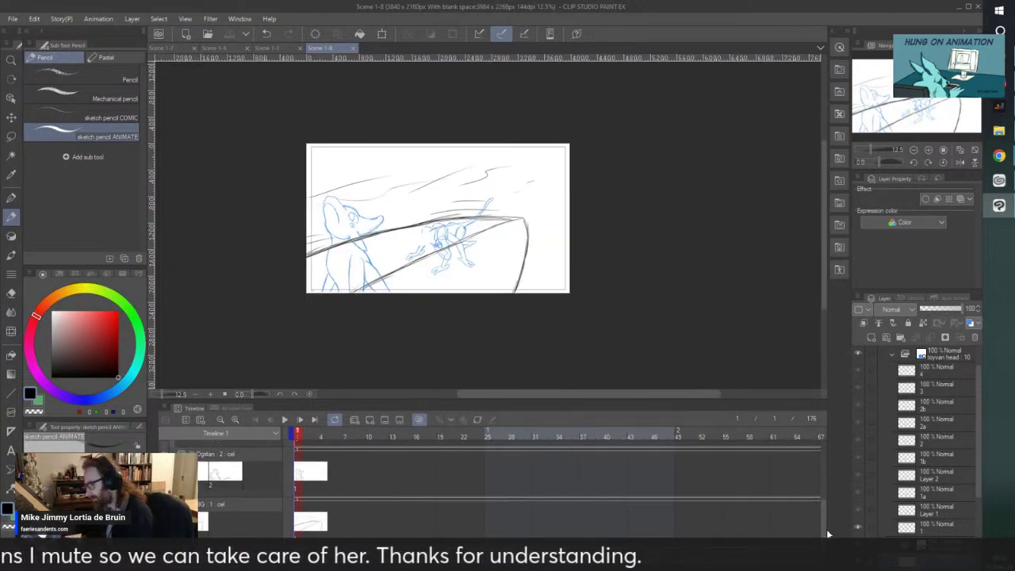
{"action": "scroll", "coordinate": [826, 526], "scroll_direction": "down", "scroll_amount": 1}
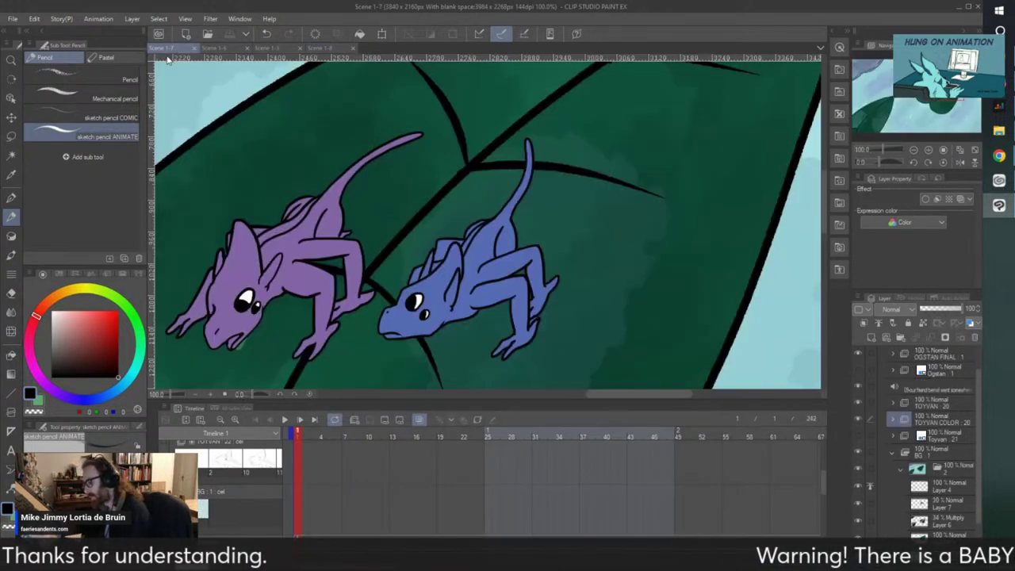
- Compare the finished Scenes 1-7, 1-6 and 1-3 with the rough sketch of Scene 1-8, ending on Scene 1-8
{"action": "left_click", "coordinate": [162, 48]}
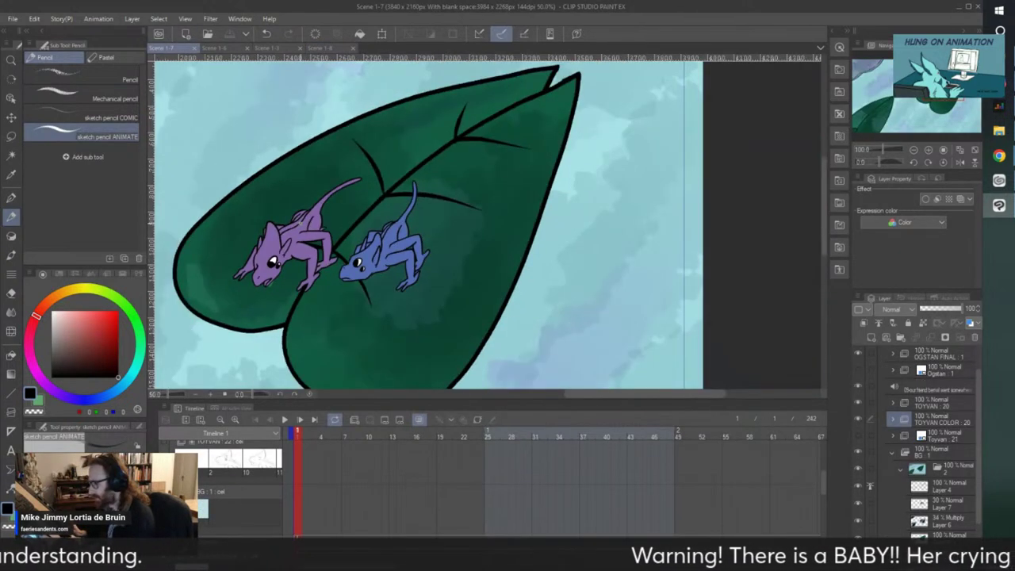
{"action": "left_click", "coordinate": [226, 47]}
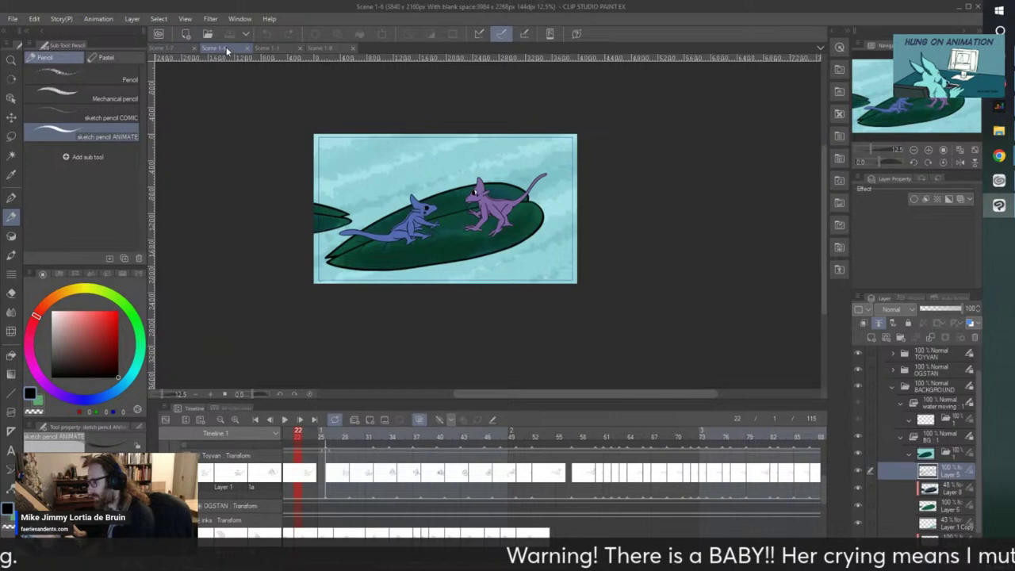
{"action": "left_click", "coordinate": [274, 46]}
{"action": "left_click", "coordinate": [319, 48]}
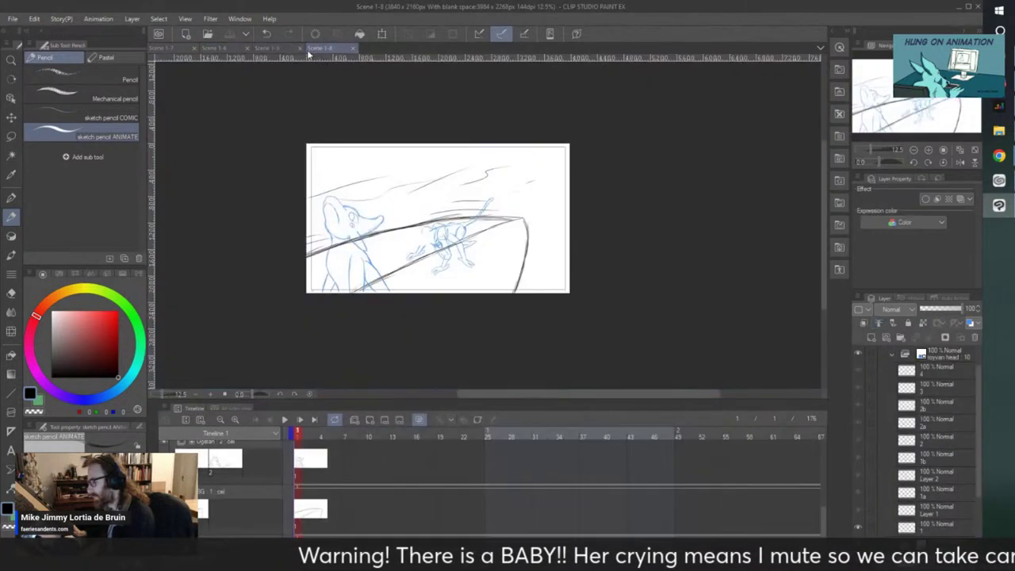
{"action": "scroll", "coordinate": [278, 181], "scroll_direction": "down", "scroll_amount": 2}
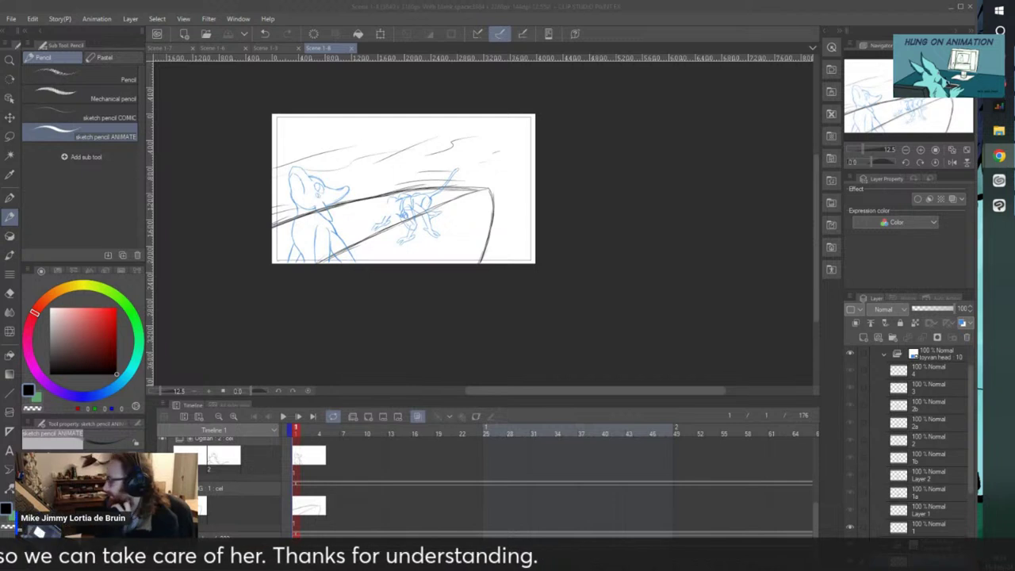
- Replay the beginning of Scene 1-8 with its head turn and go back to frame 1
{"action": "double_click", "coordinate": [501, 13]}
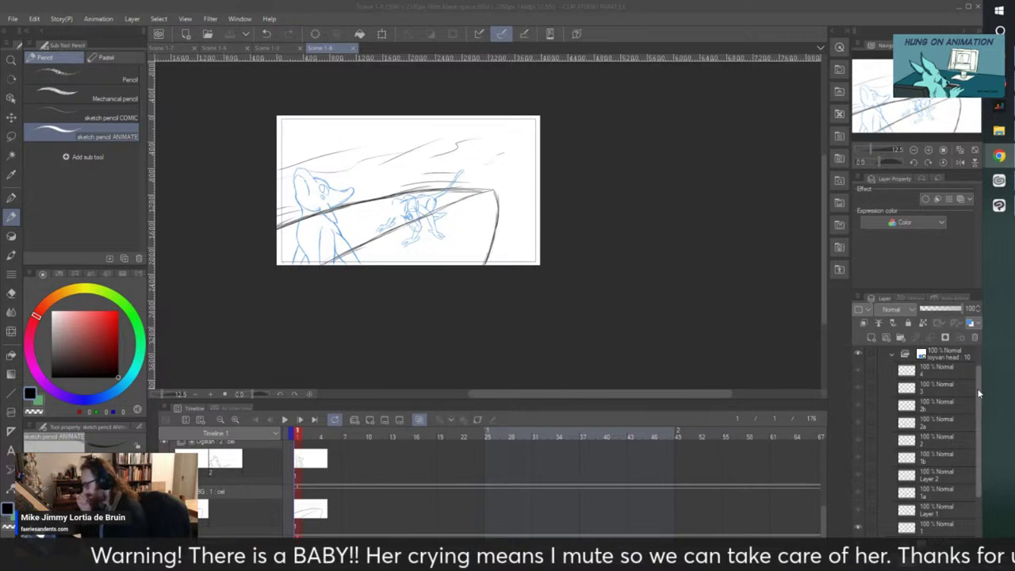
{"action": "left_click_drag", "start_coordinate": [978, 393], "coordinate": [974, 348]}
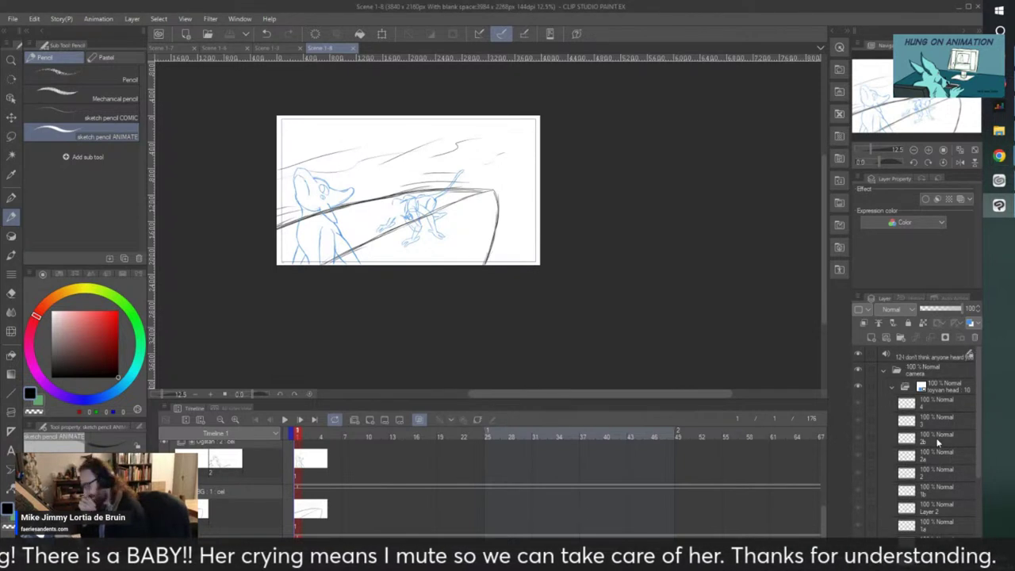
{"action": "left_click", "coordinate": [285, 420]}
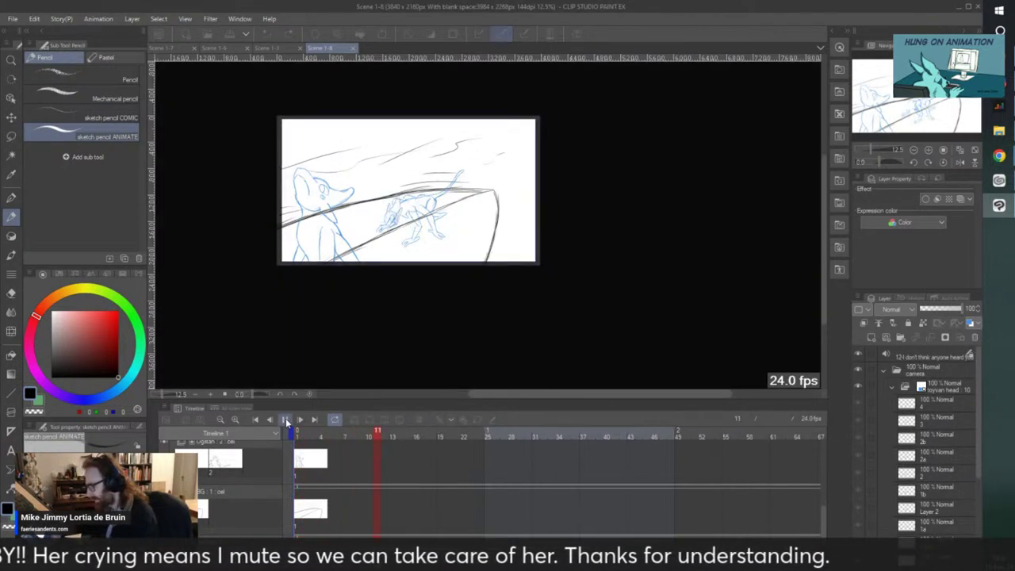
{"action": "left_click", "coordinate": [285, 418]}
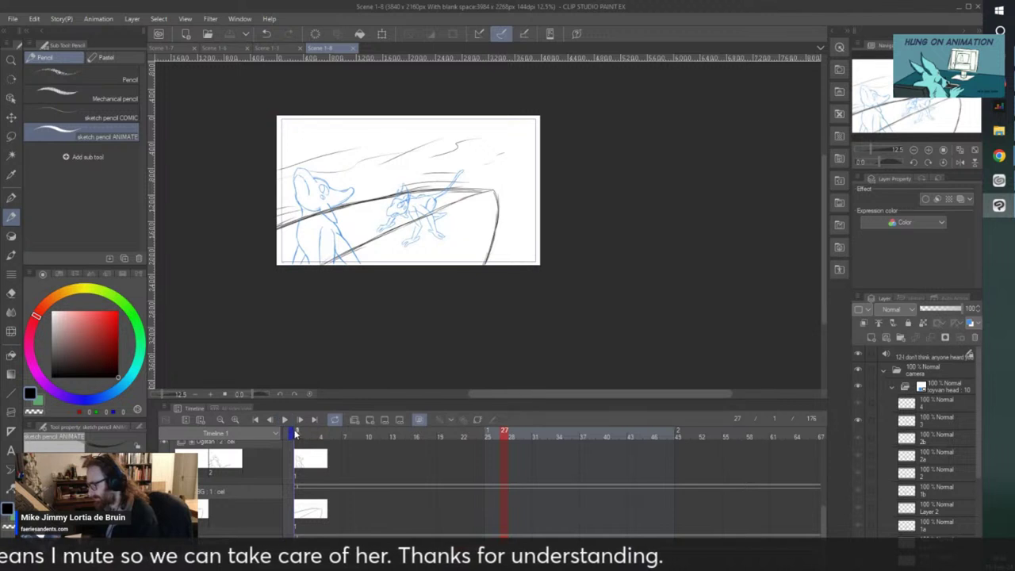
{"action": "left_click", "coordinate": [295, 433]}
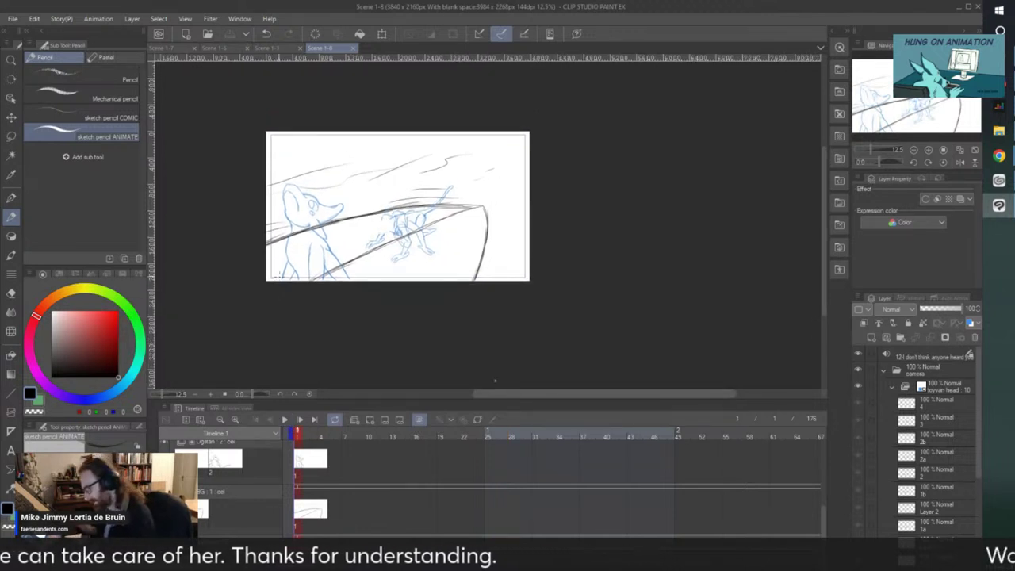
- Review the camera, head and dialogue audio tracks along the Scene 1-8 timeline through to its end
{"action": "left_click_drag", "start_coordinate": [823, 513], "coordinate": [822, 442]}
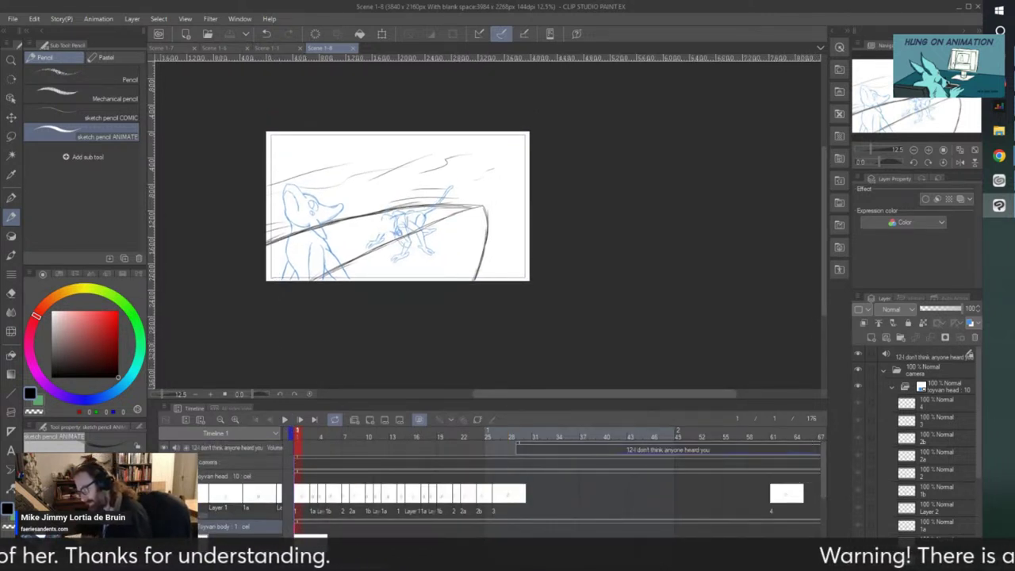
{"action": "scroll", "coordinate": [444, 494], "scroll_direction": "up", "scroll_amount": 1}
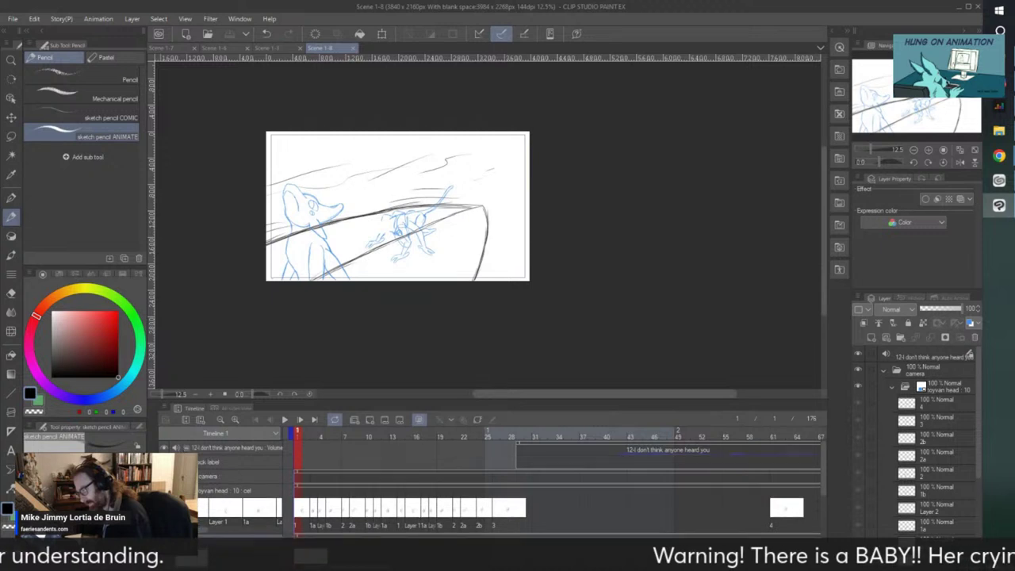
{"action": "scroll", "coordinate": [415, 493], "scroll_direction": "right", "scroll_amount": 5}
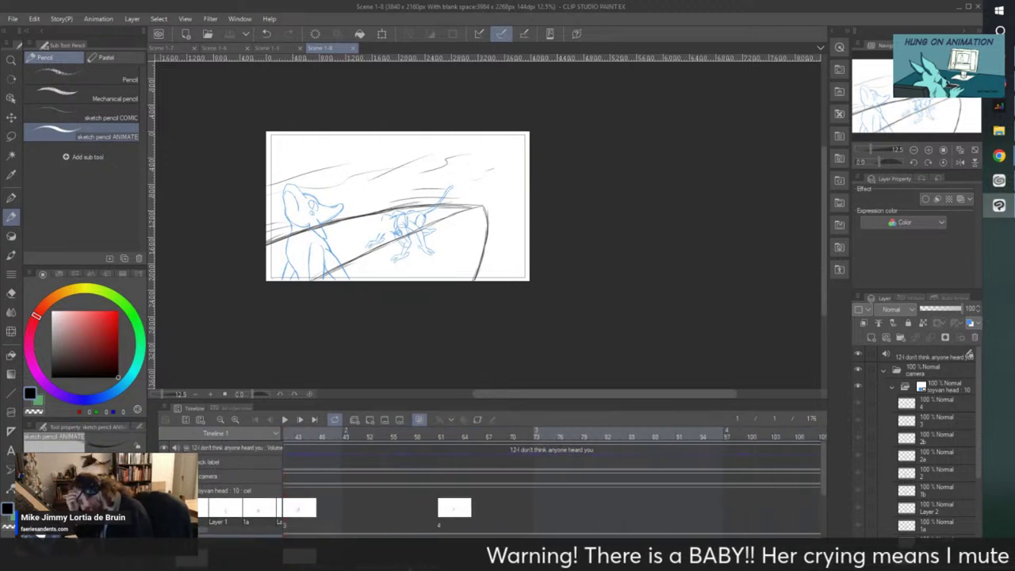
{"action": "scroll", "coordinate": [552, 476], "scroll_direction": "right", "scroll_amount": 5}
{"action": "scroll", "coordinate": [553, 476], "scroll_direction": "left", "scroll_amount": 1}
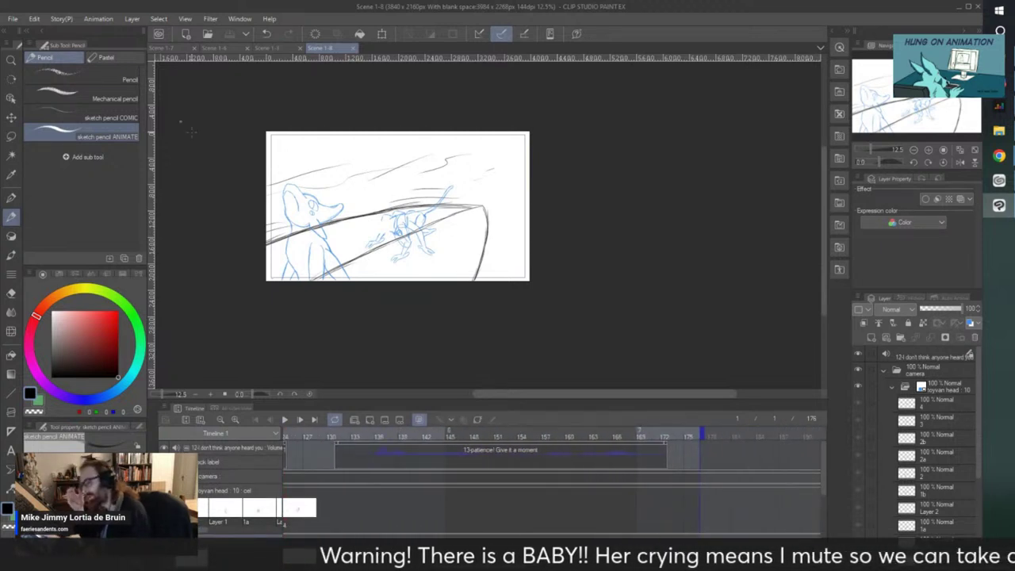
- Open the Scene 3-2 file from the Scenes folder and play its animation from the first frame
{"action": "left_click", "coordinate": [13, 19]}
{"action": "left_click", "coordinate": [80, 58]}
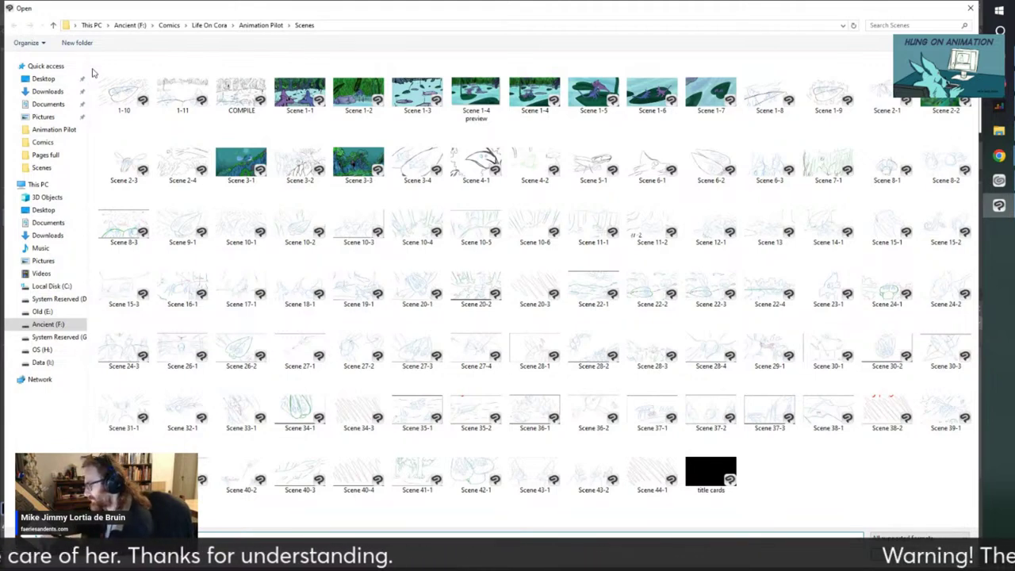
{"action": "double_click", "coordinate": [295, 163]}
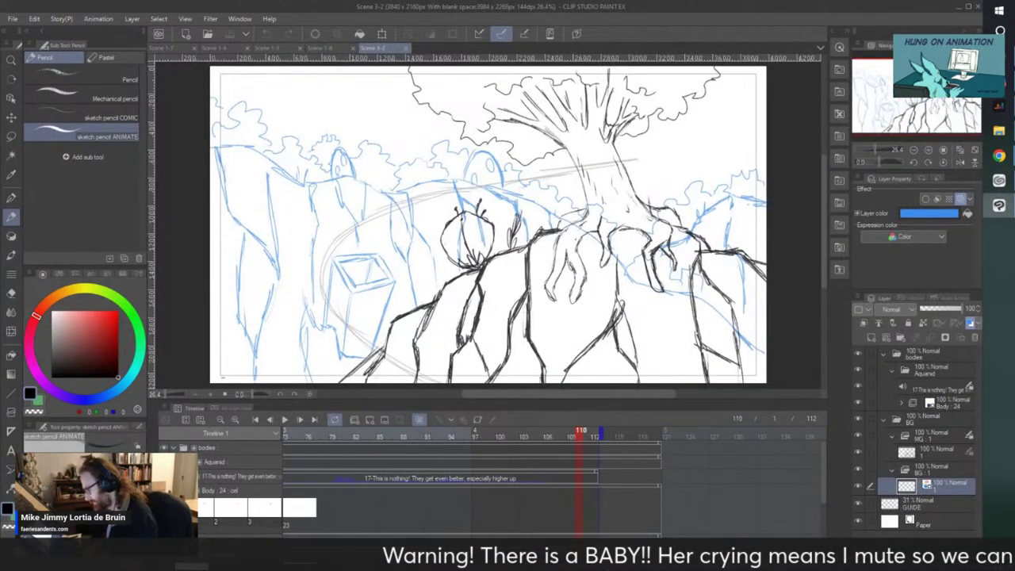
{"action": "scroll", "coordinate": [555, 475], "scroll_direction": "left", "scroll_amount": 6}
{"action": "left_click", "coordinate": [470, 436]}
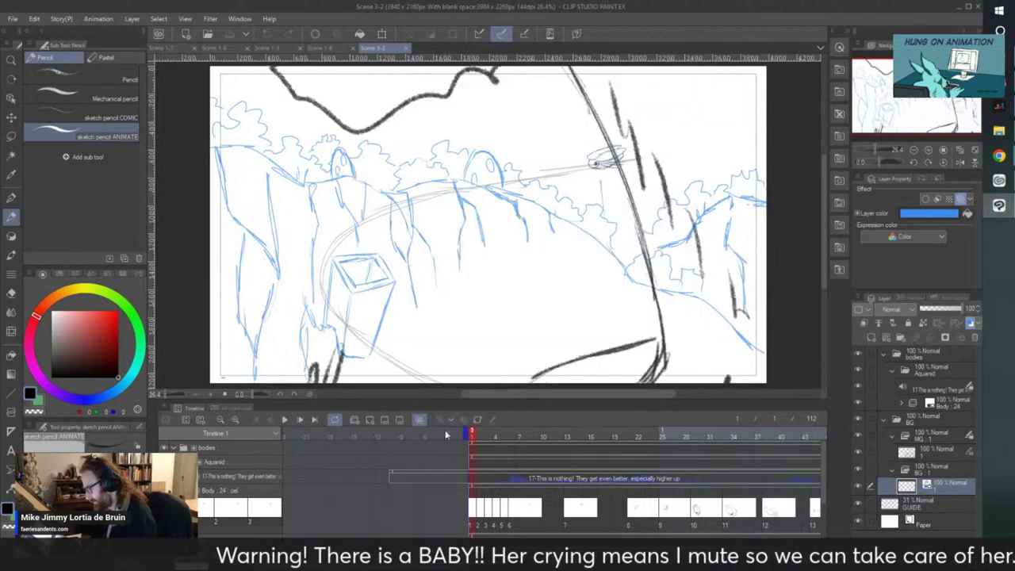
{"action": "left_click", "coordinate": [283, 420]}
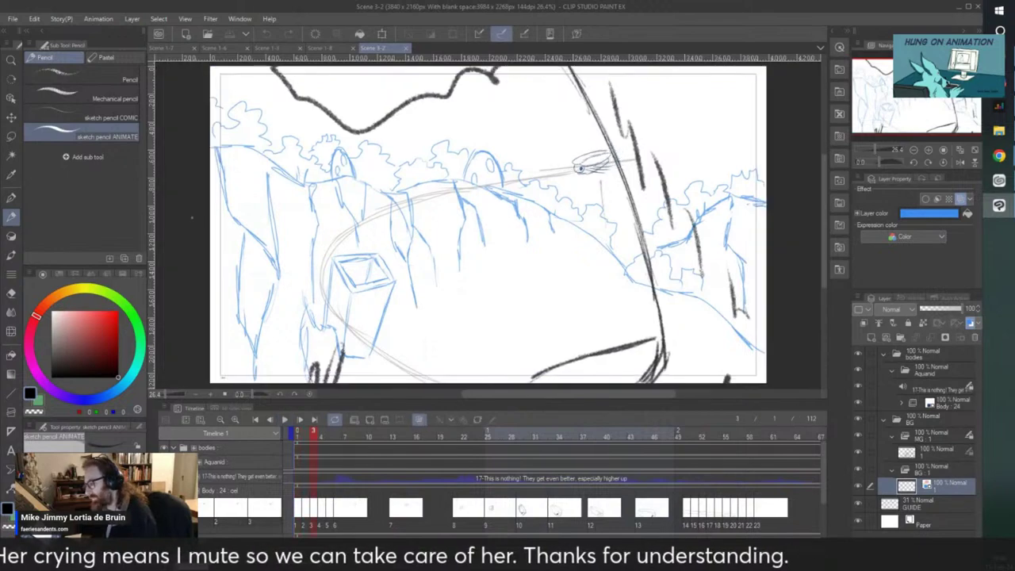
{"action": "left_click", "coordinate": [283, 420]}
- Open the Scene 3-3 file from the Scenes folder, play its animation and stop the playback
{"action": "left_click", "coordinate": [12, 18]}
{"action": "mouse_move", "coordinate": [38, 73]}
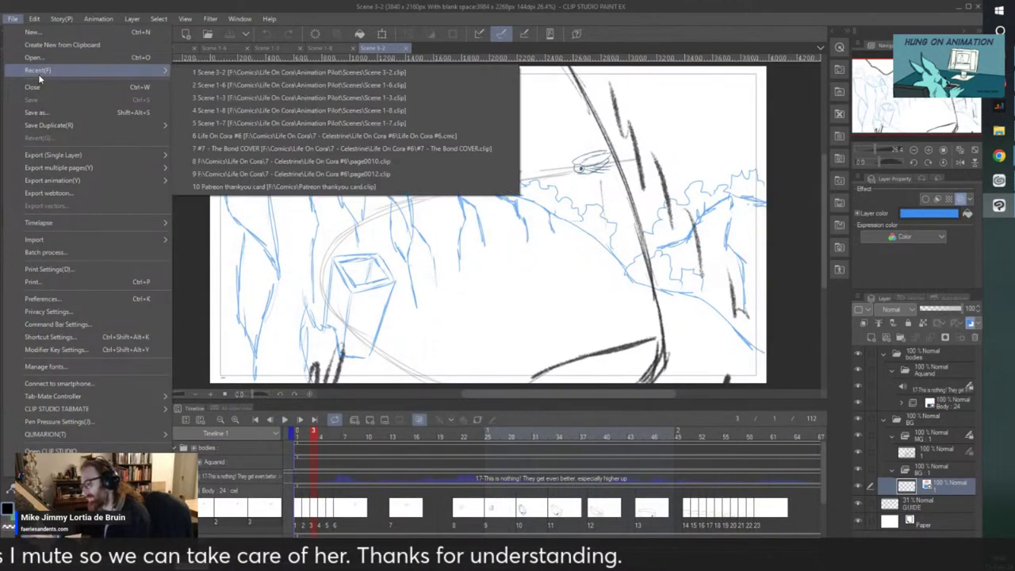
{"action": "left_click", "coordinate": [109, 58]}
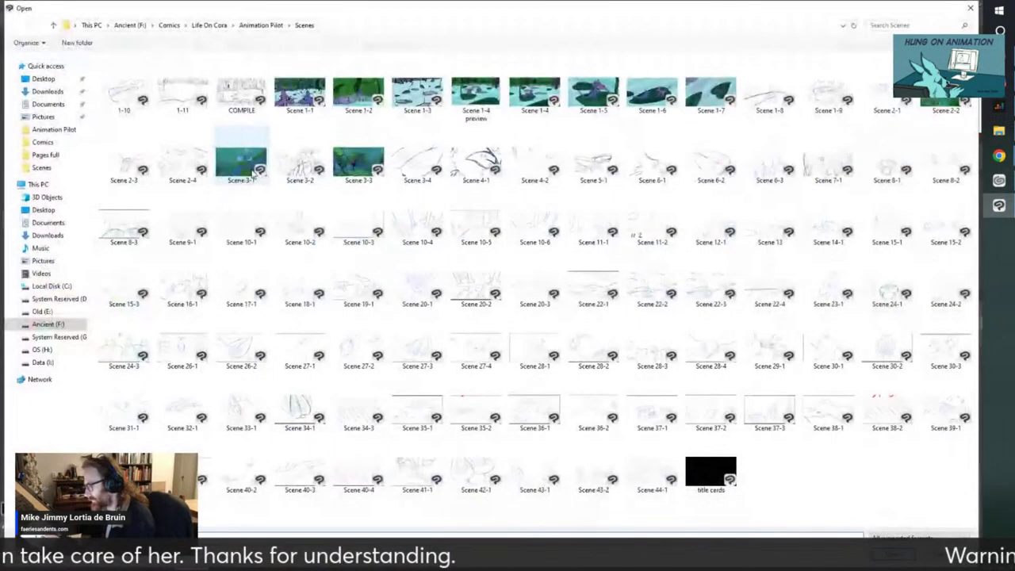
{"action": "double_click", "coordinate": [354, 181]}
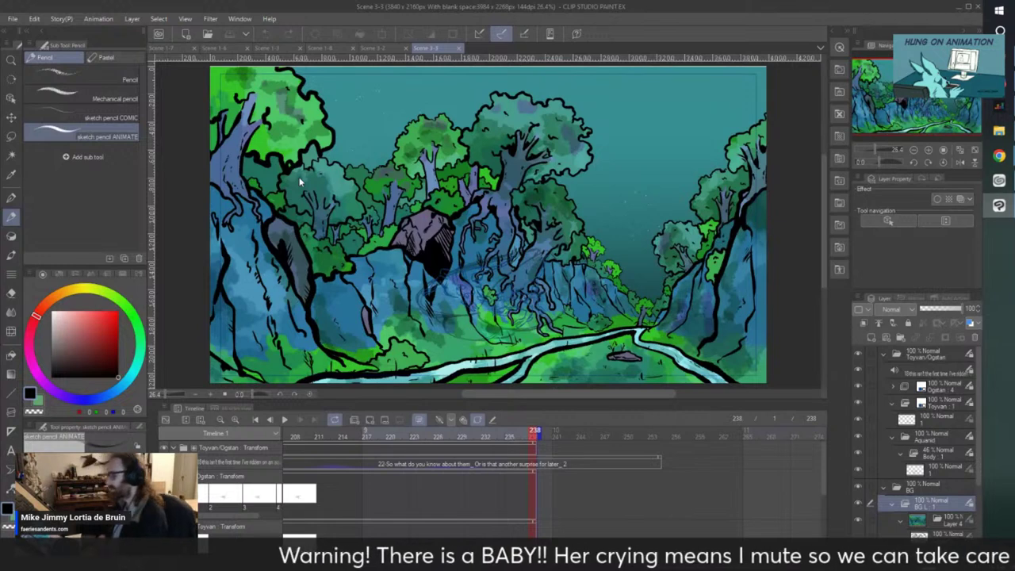
{"action": "left_click", "coordinate": [283, 421]}
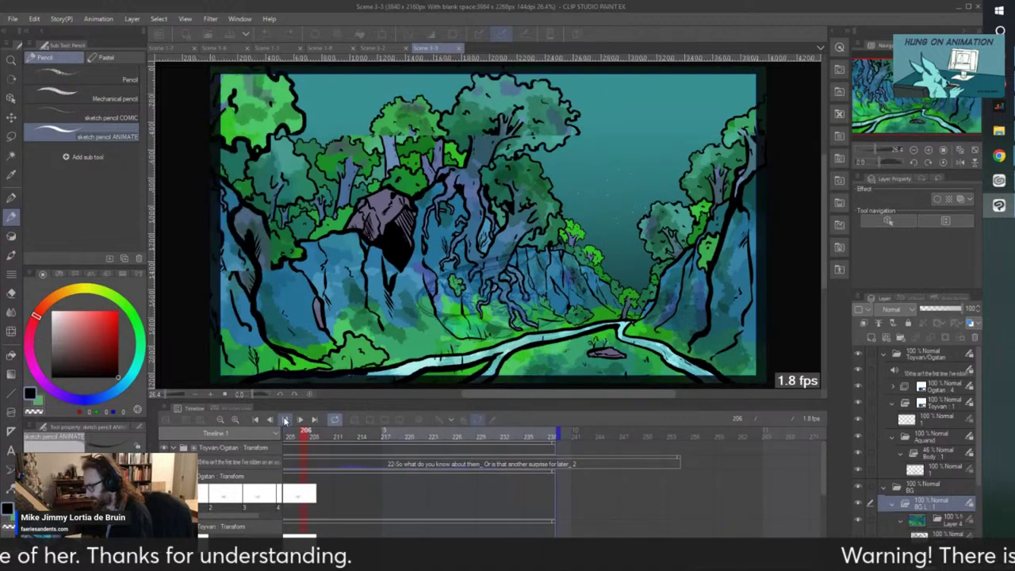
{"action": "left_click", "coordinate": [285, 420]}
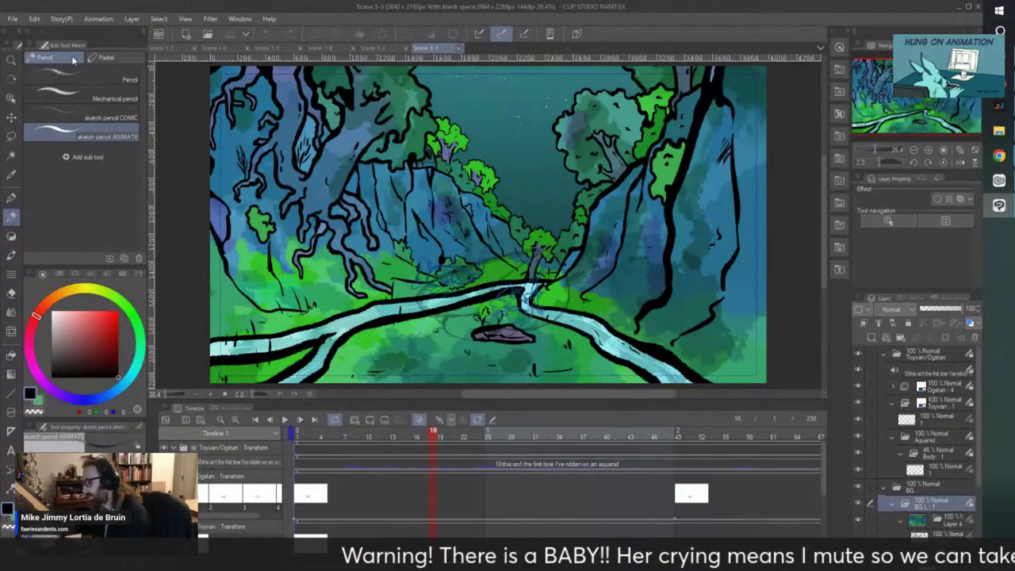
- Look over the Scenes folder without opening a file, and close Scenes 3-3 and 3-2 to return to Scene 1-8
{"action": "left_click", "coordinate": [12, 19]}
{"action": "left_click", "coordinate": [38, 61]}
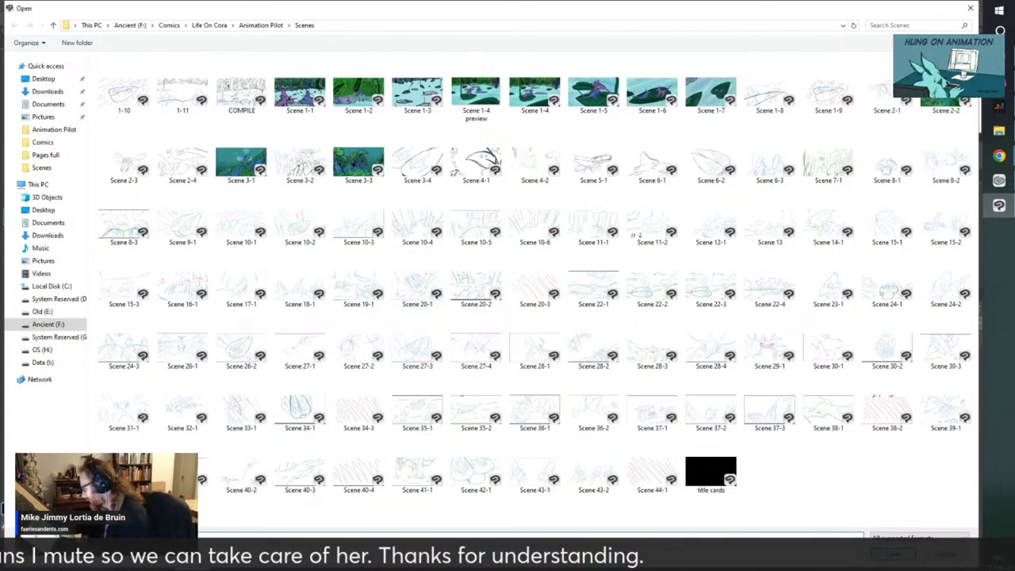
{"action": "key", "text": "Escape"}
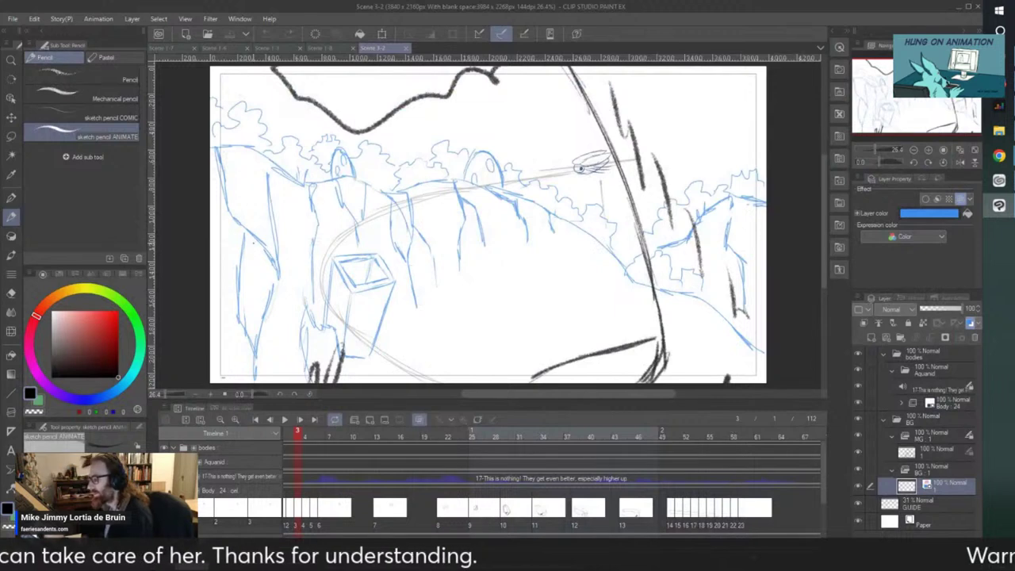
{"action": "left_click", "coordinate": [405, 48]}
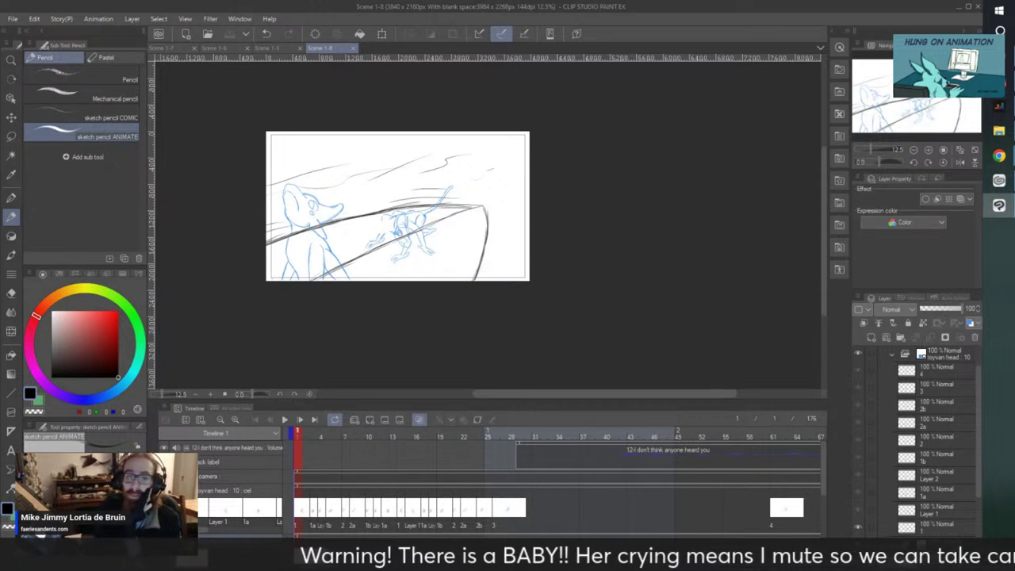
{"action": "key", "text": "alt+Tab"}
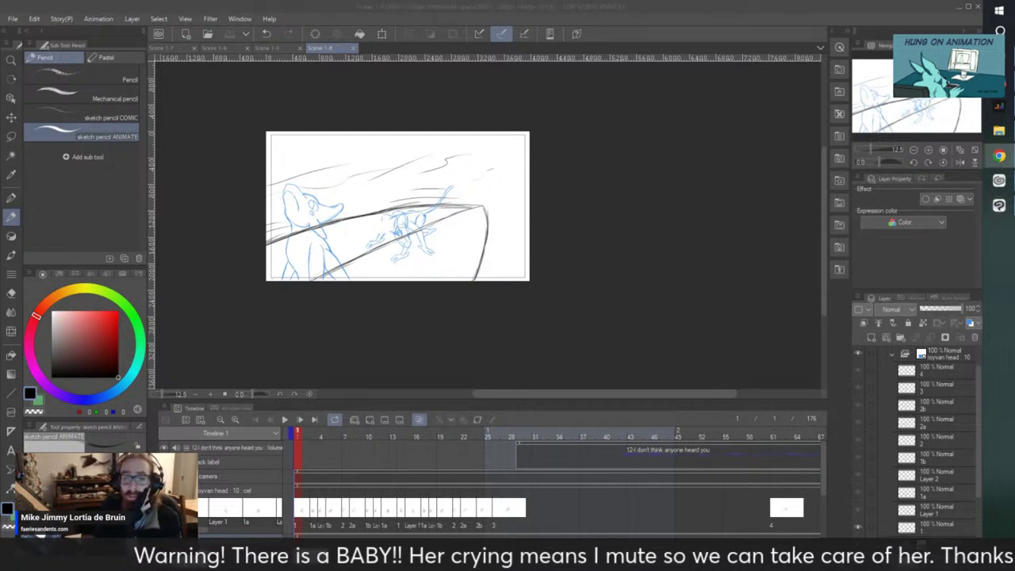